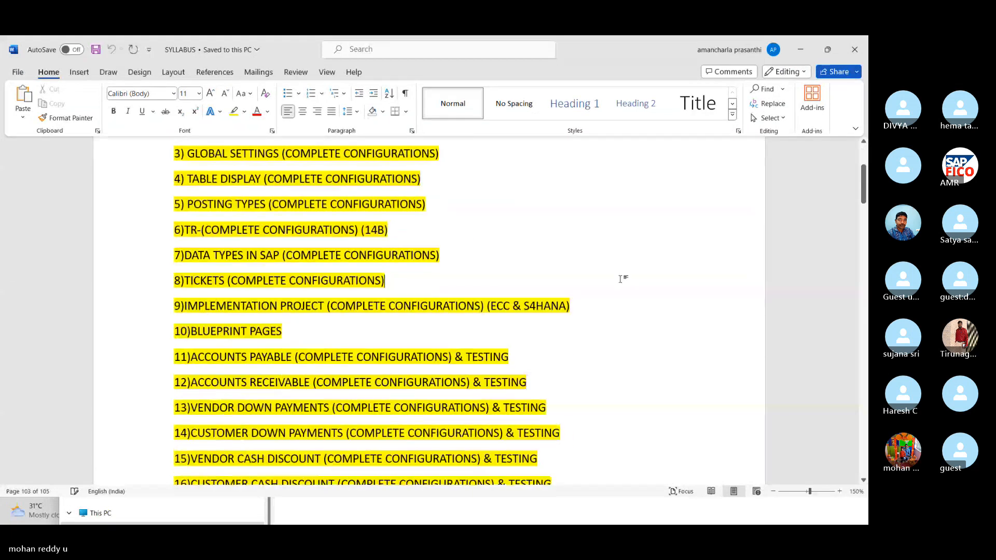
Scroll through the syllabus and back up to topic 17 about APP
scroll(612, 306, down, 8)
scroll(608, 322, down, 2)
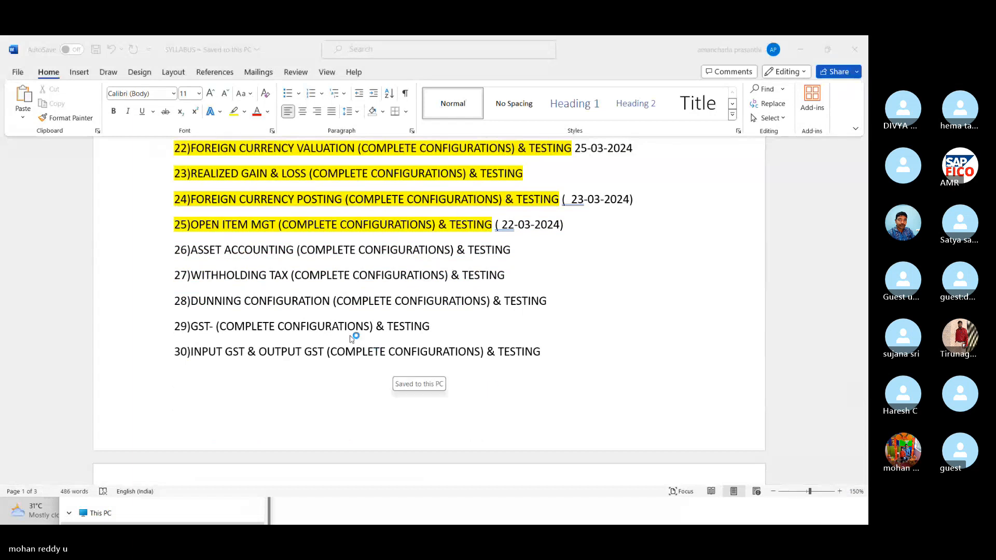
scroll(352, 337, down, 8)
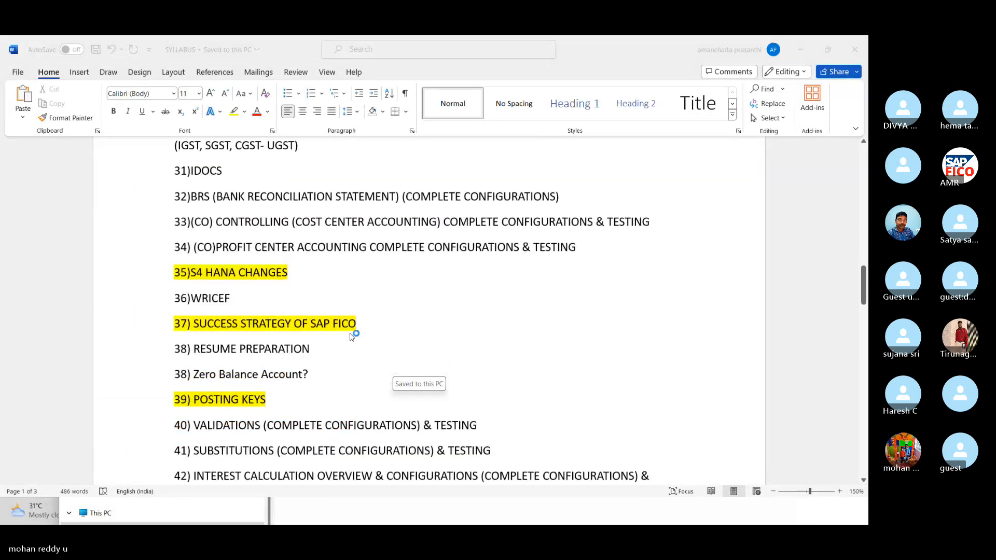
scroll(352, 338, down, 2)
scroll(352, 337, down, 12)
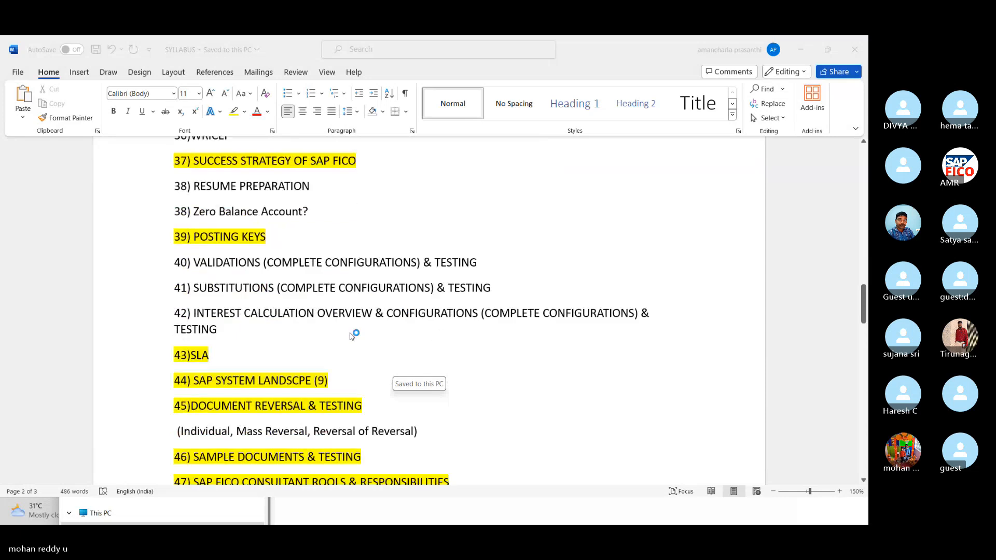
scroll(352, 335, down, 10)
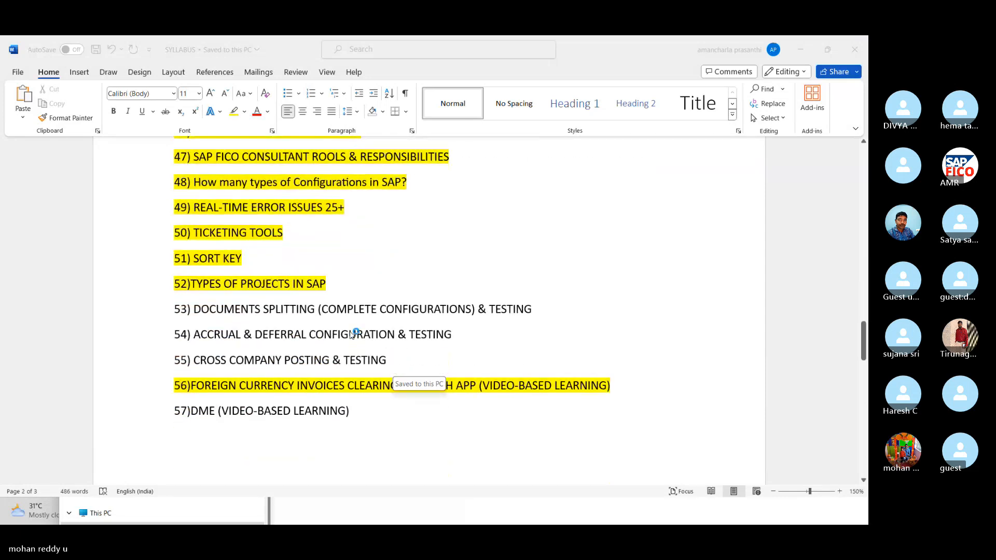
scroll(351, 334, down, 12)
scroll(352, 335, down, 10)
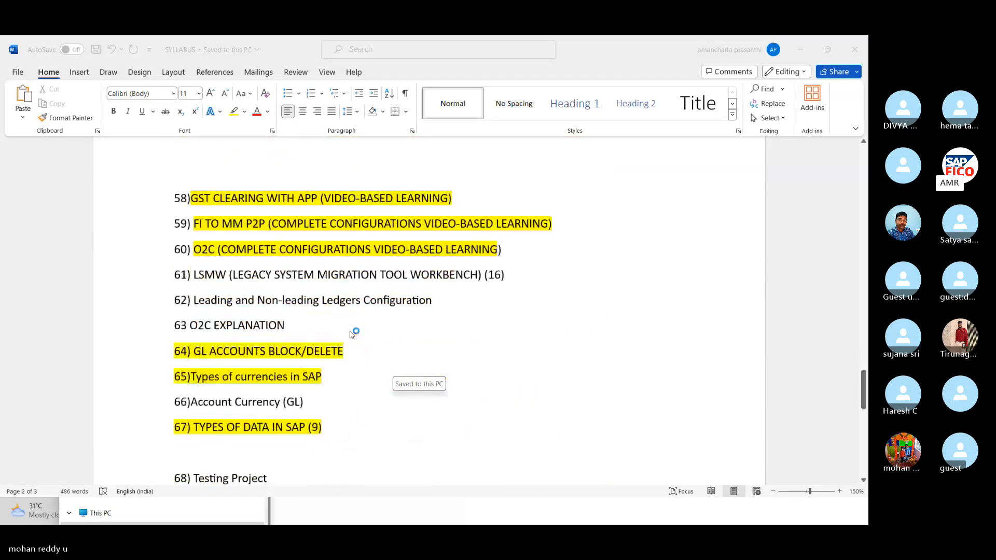
scroll(352, 334, down, 4)
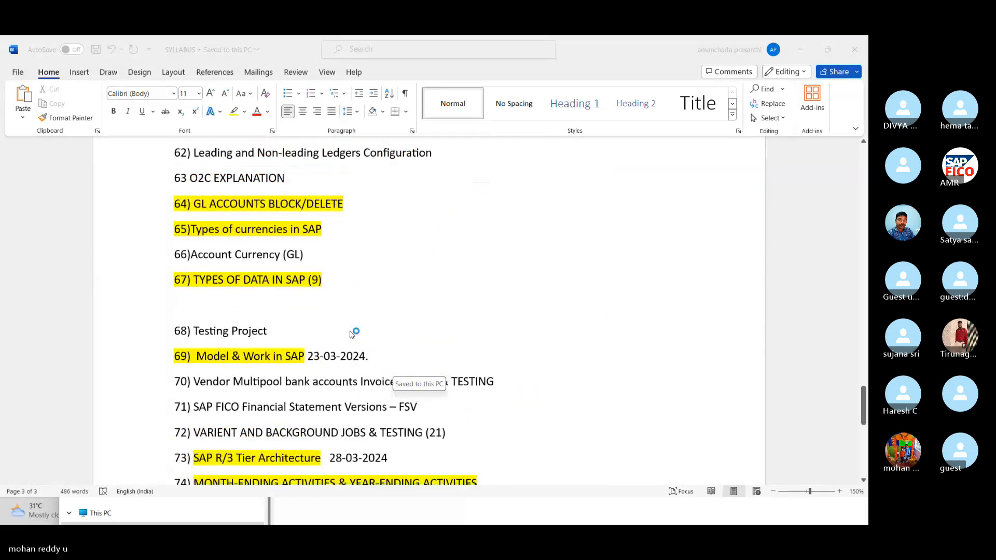
scroll(352, 334, down, 4)
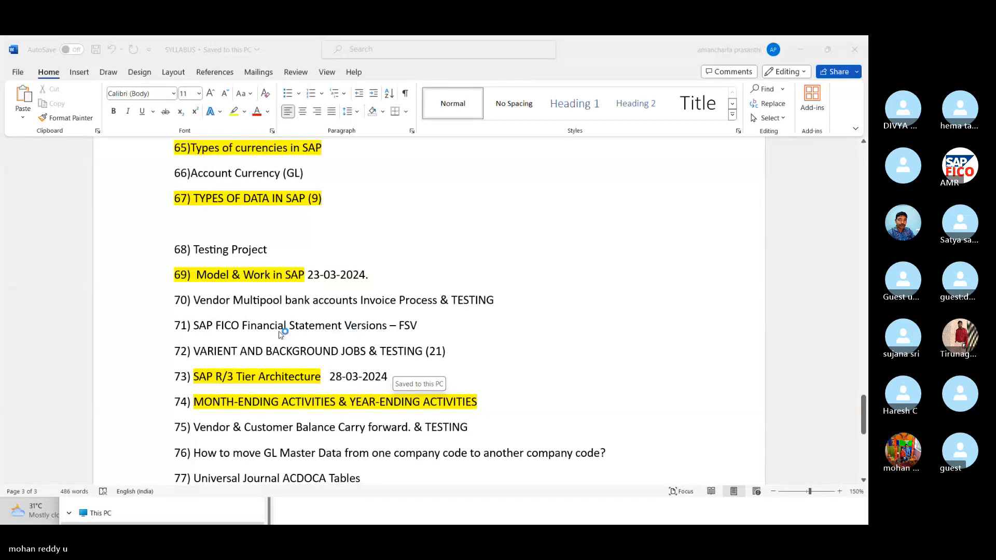
scroll(290, 338, down, 3)
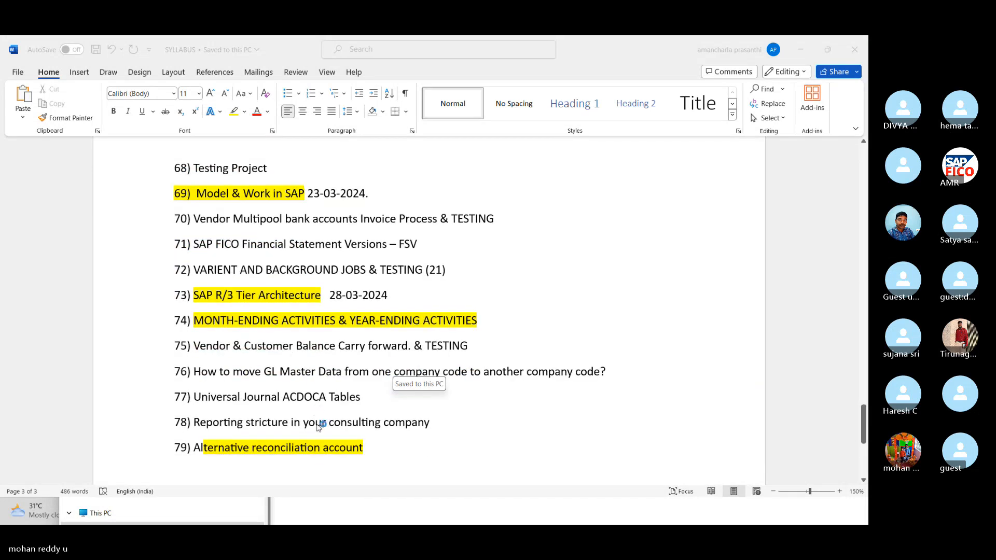
scroll(383, 429, down, 4)
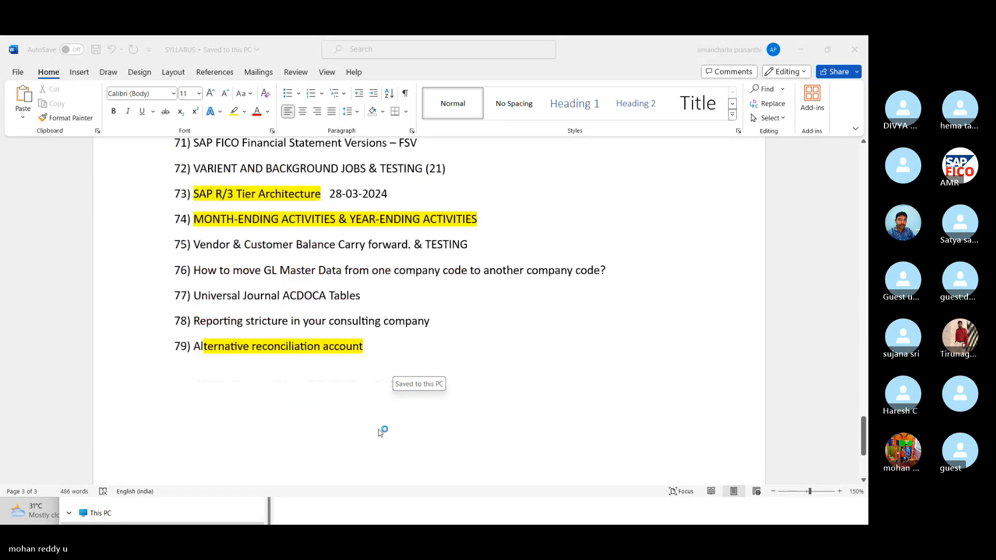
scroll(383, 430, up, 4)
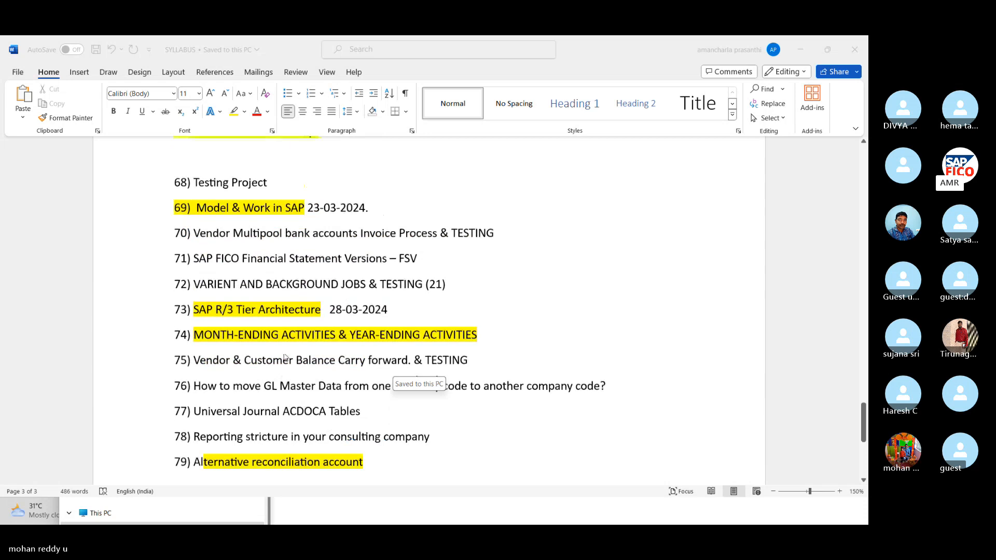
scroll(283, 359, up, 8)
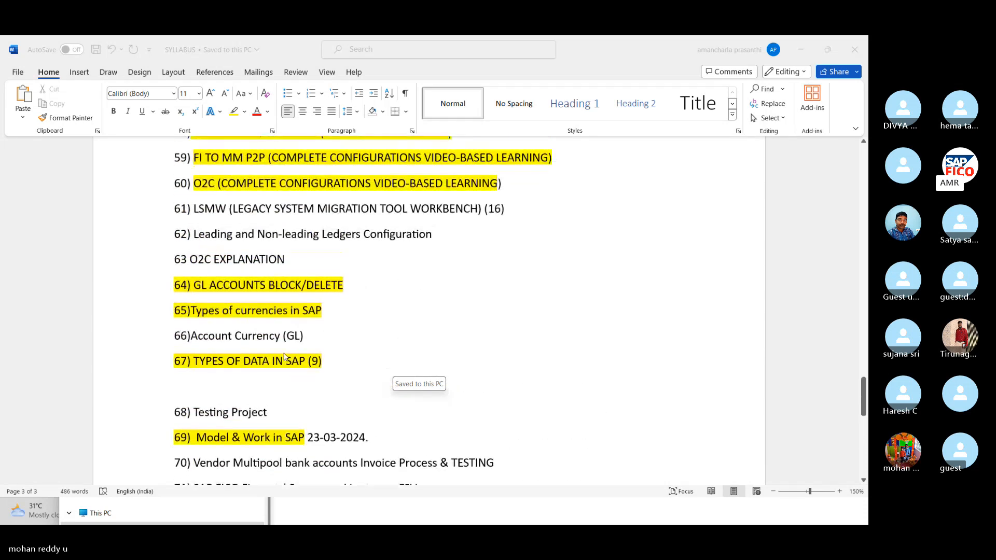
scroll(285, 357, up, 7)
scroll(284, 357, up, 4)
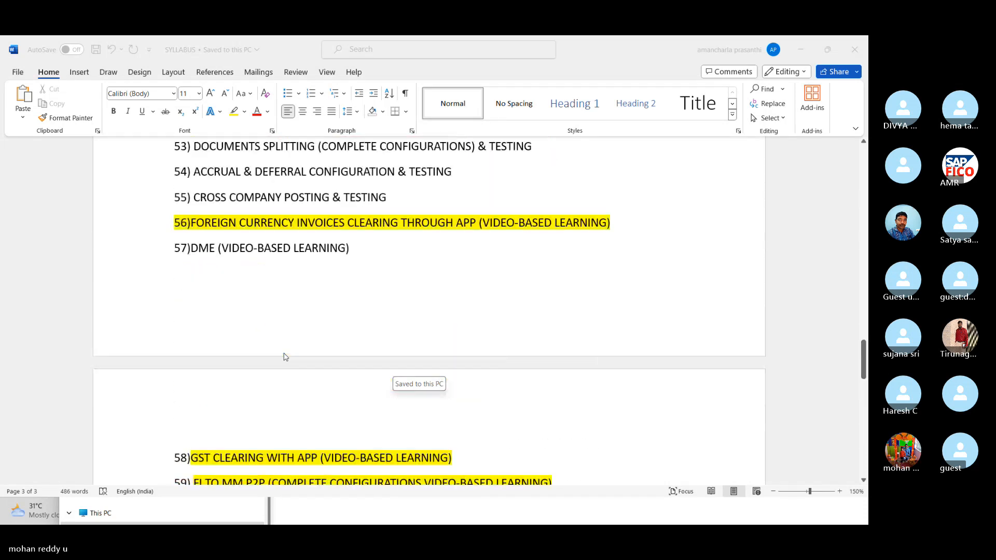
scroll(284, 357, up, 3)
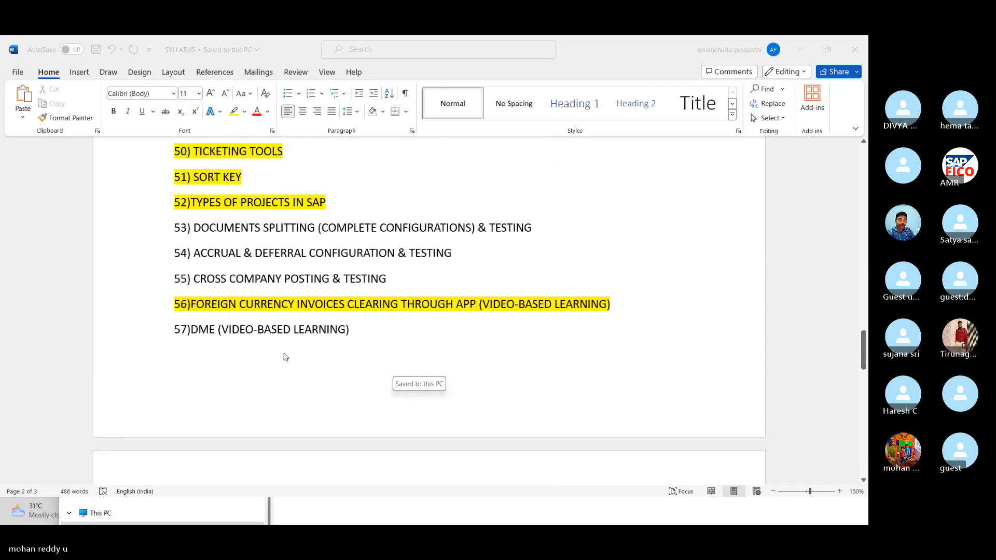
scroll(287, 353, up, 12)
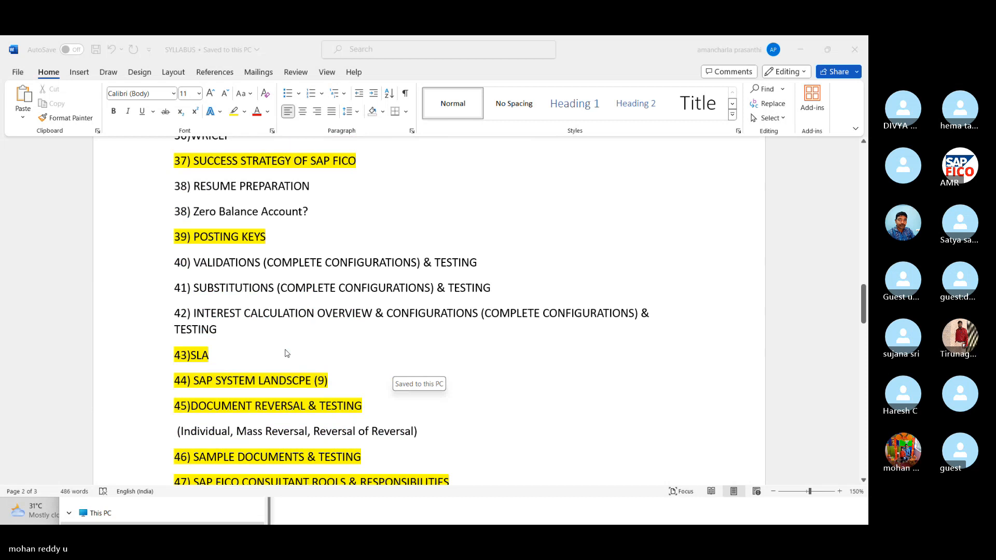
scroll(384, 329, up, 6)
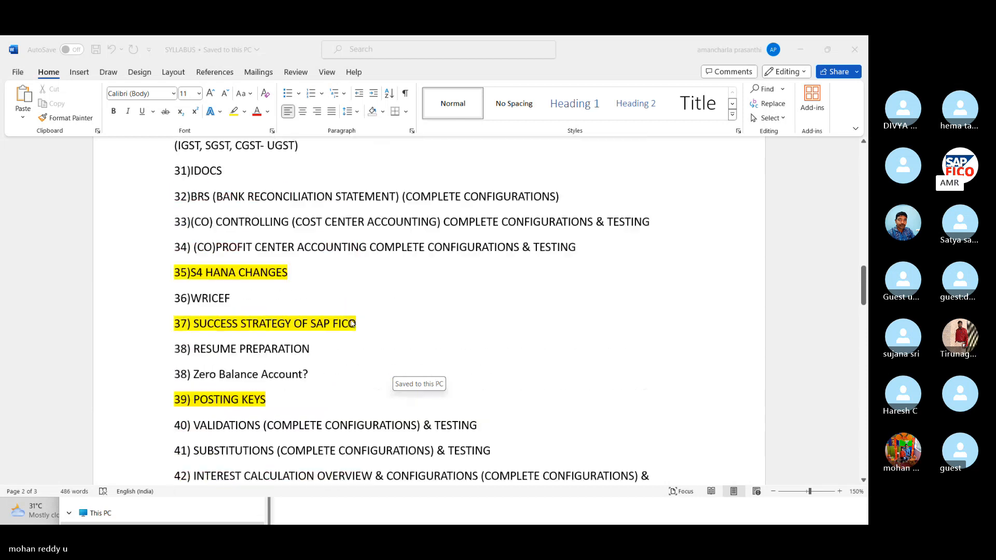
scroll(352, 324, up, 1)
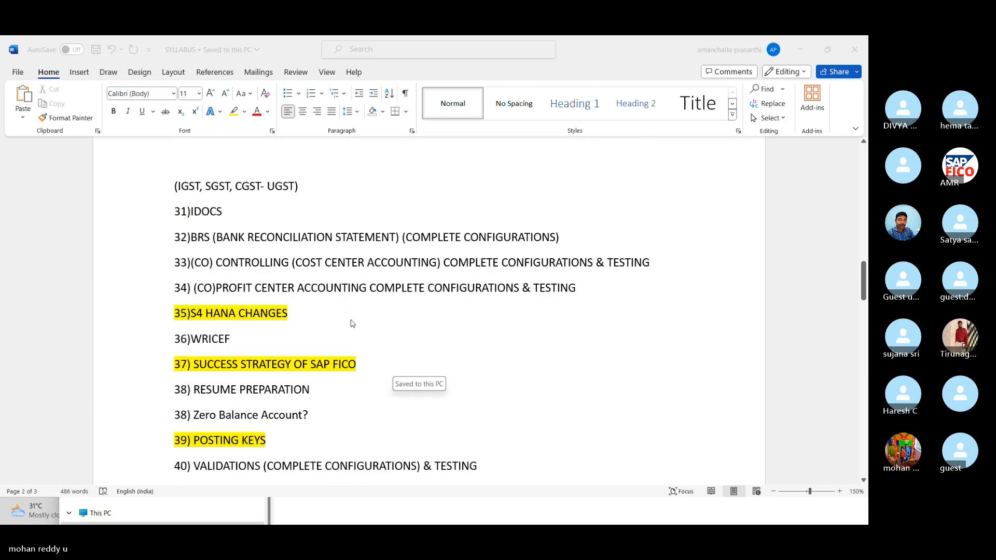
scroll(352, 323, up, 7)
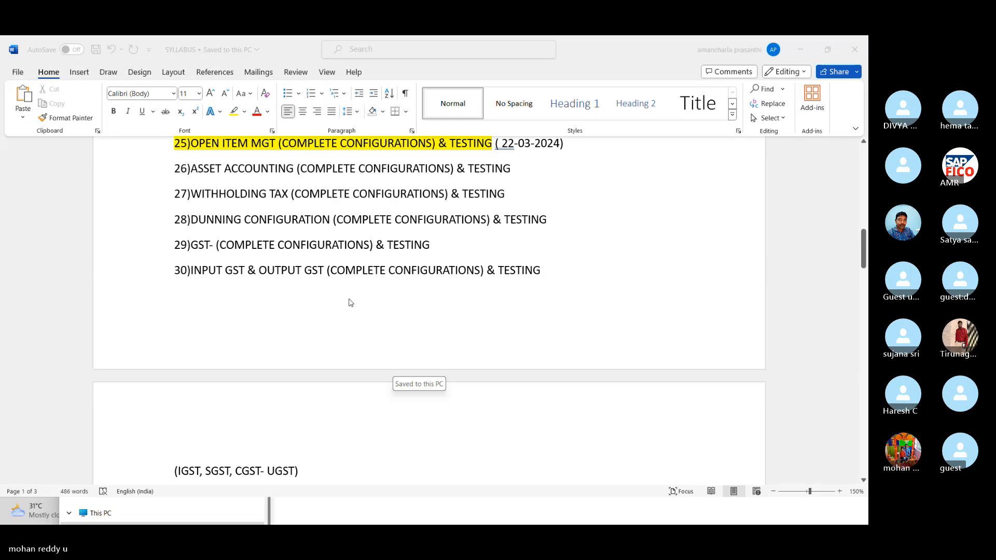
scroll(351, 300, up, 3)
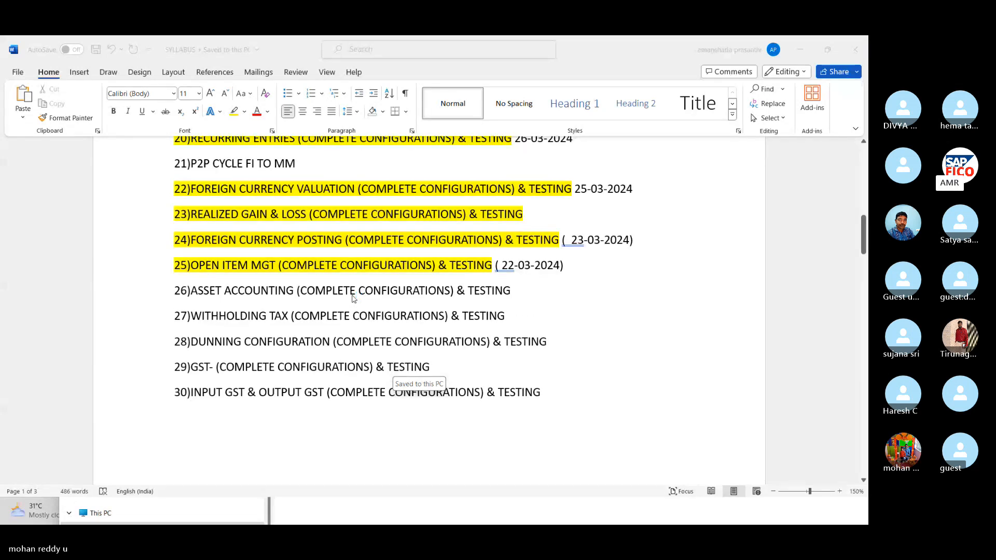
scroll(362, 316, up, 4)
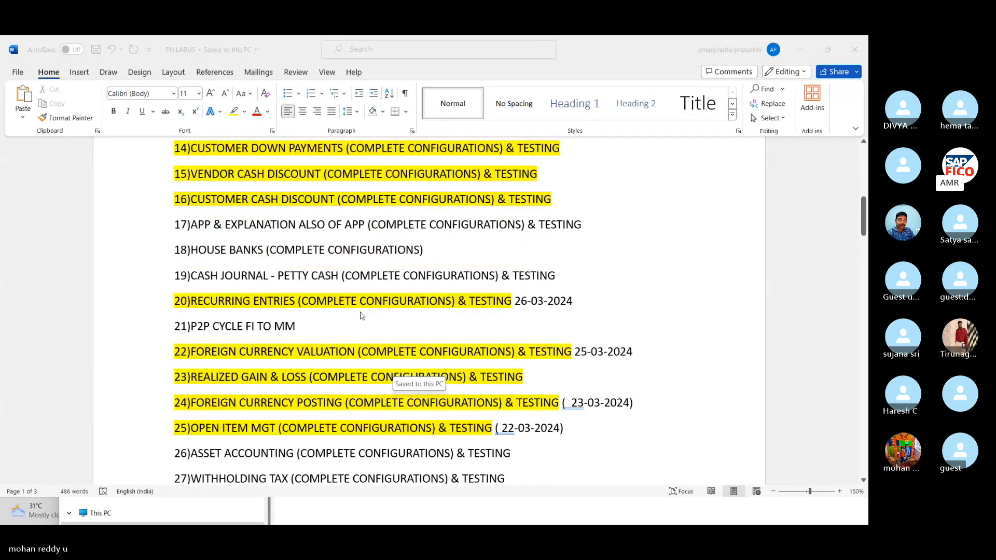
Highlight topic 17 (APP & EXPLANATION ALSO OF APP) in yellow and close the syllabus
click(586, 227)
drag(586, 227, 191, 226)
click(234, 111)
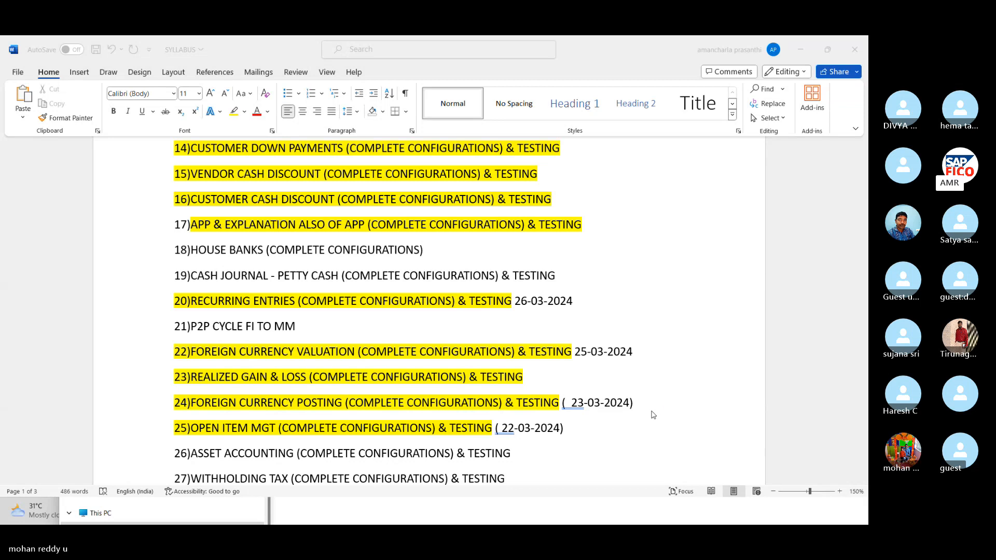
click(855, 50)
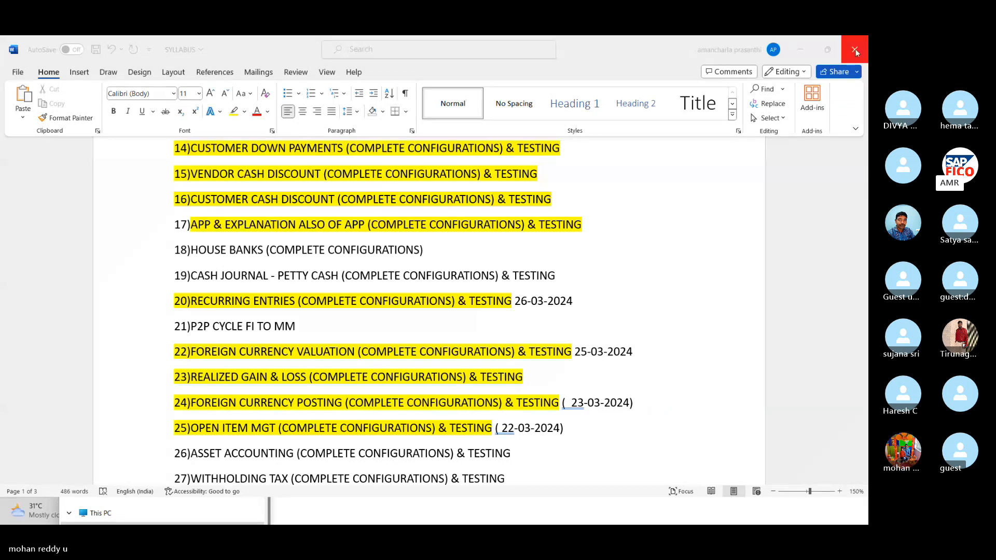
Save the syllabus changes, then close the main sheet and the SAP DAILY CLASS folder
click(429, 355)
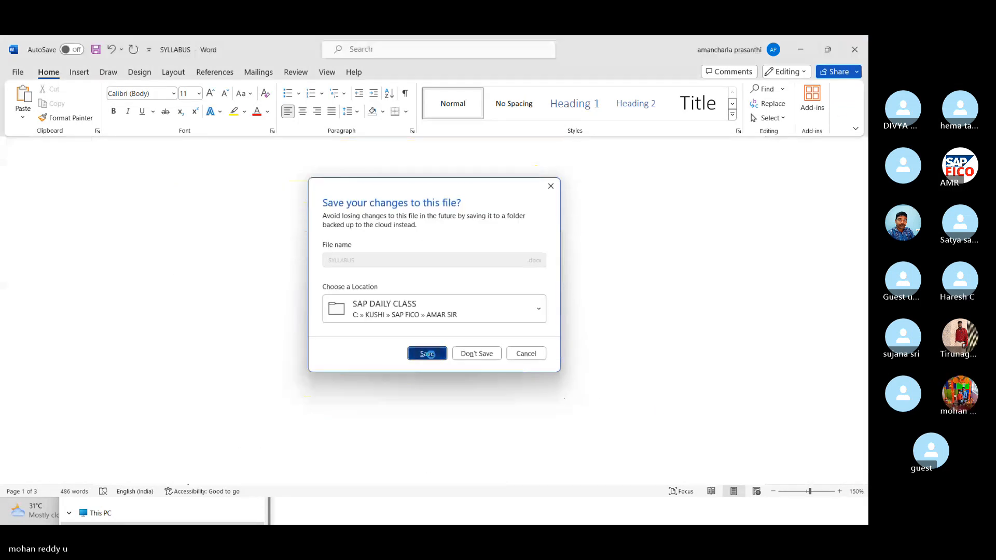
click(855, 50)
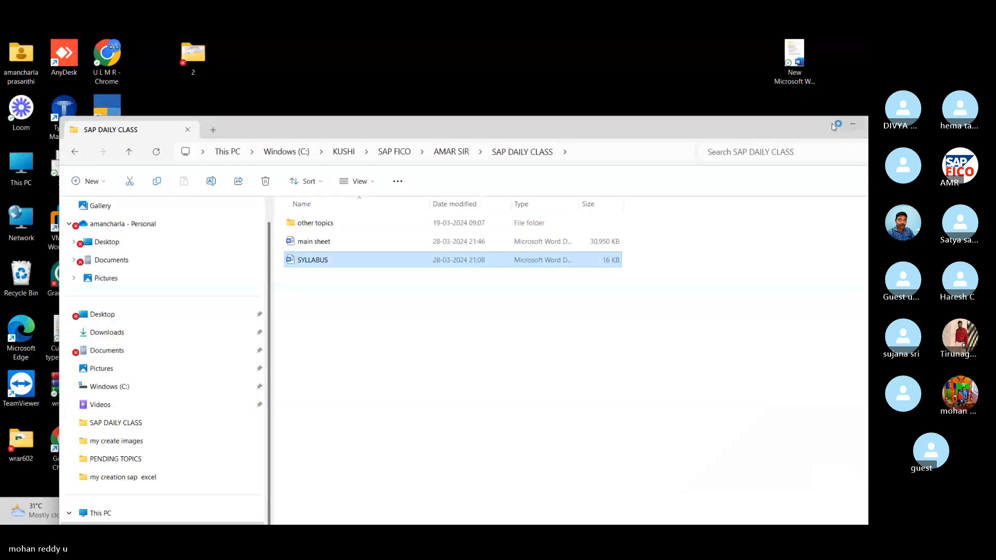
drag(838, 125, 706, 128)
click(772, 127)
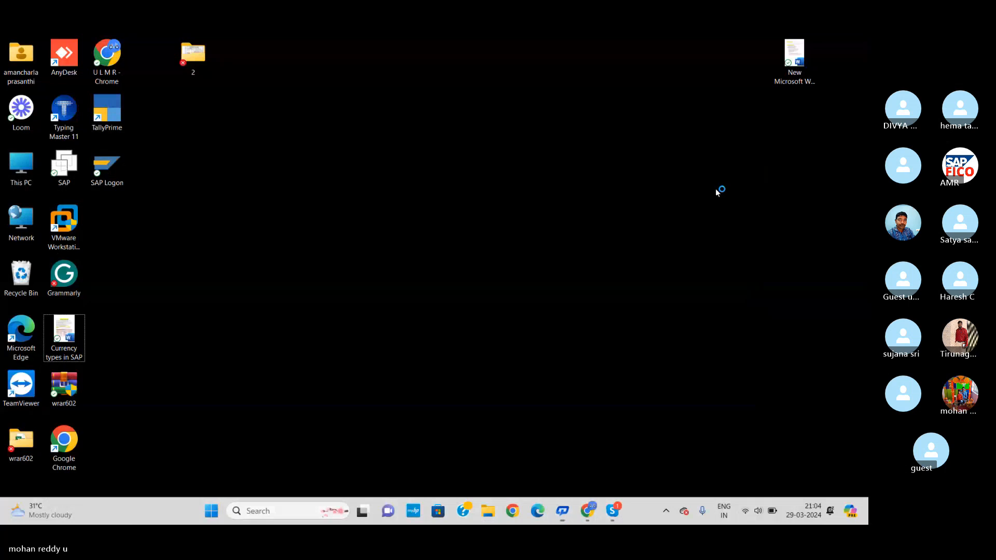
Create a new Microsoft Word Document on the desktop
right_click(717, 191)
mouse_move(767, 277)
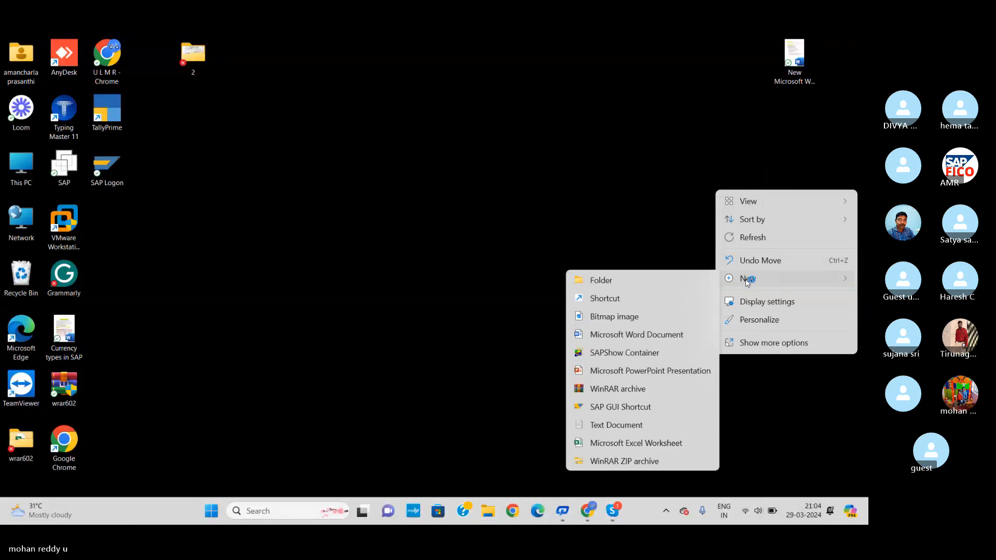
click(636, 337)
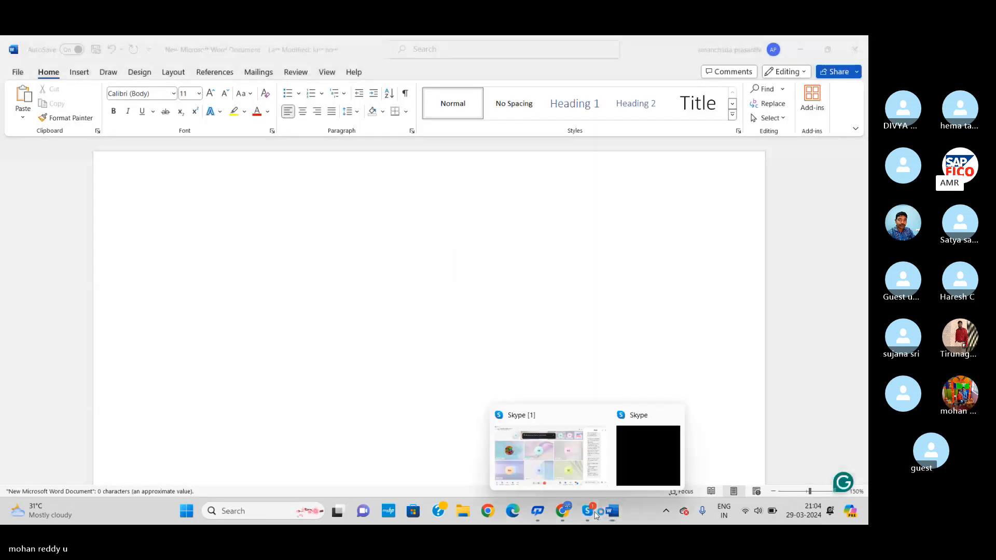
Copy the APP notes from the Skype class chat, down to the FBZP configuration steps
click(589, 475)
scroll(753, 363, up, 10)
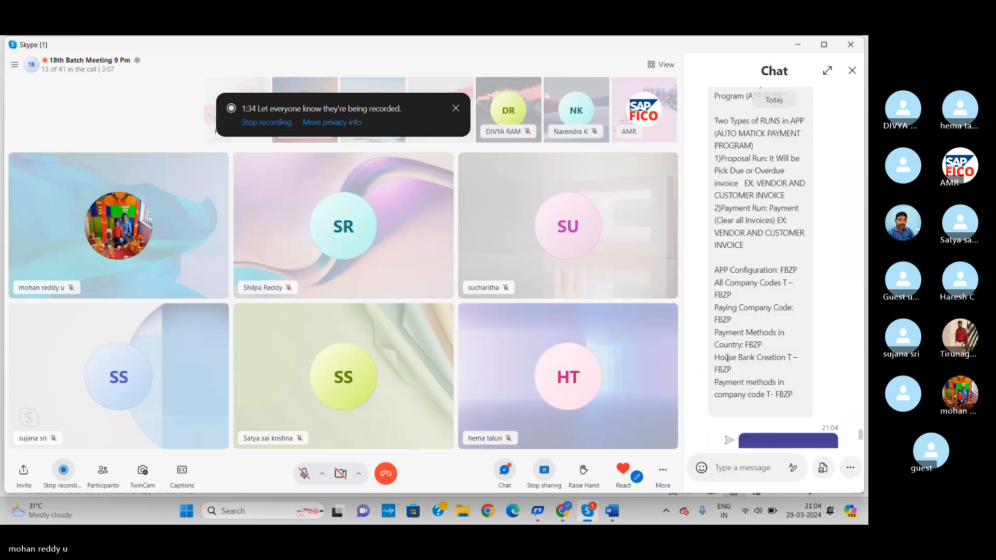
scroll(795, 370, up, 8)
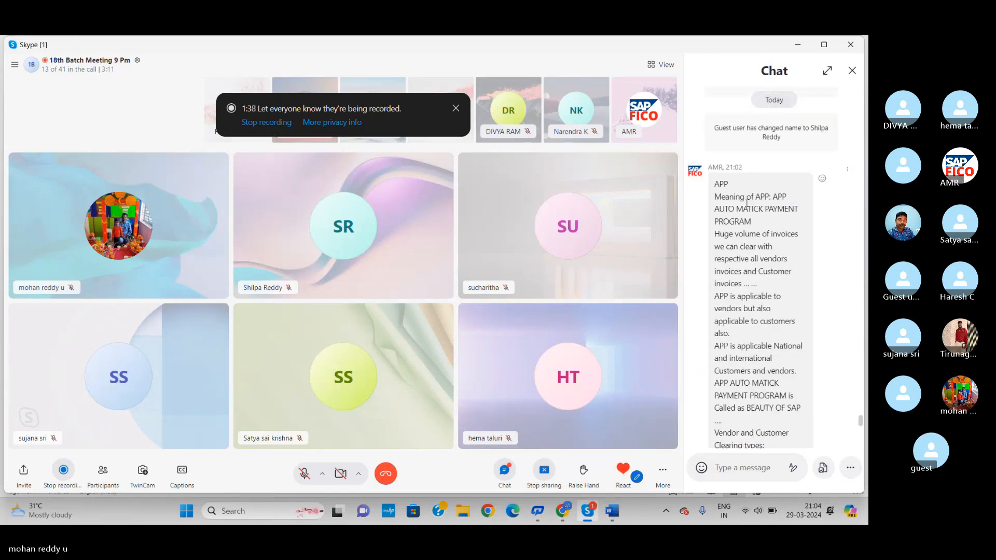
drag(715, 184, 788, 280)
right_click(787, 280)
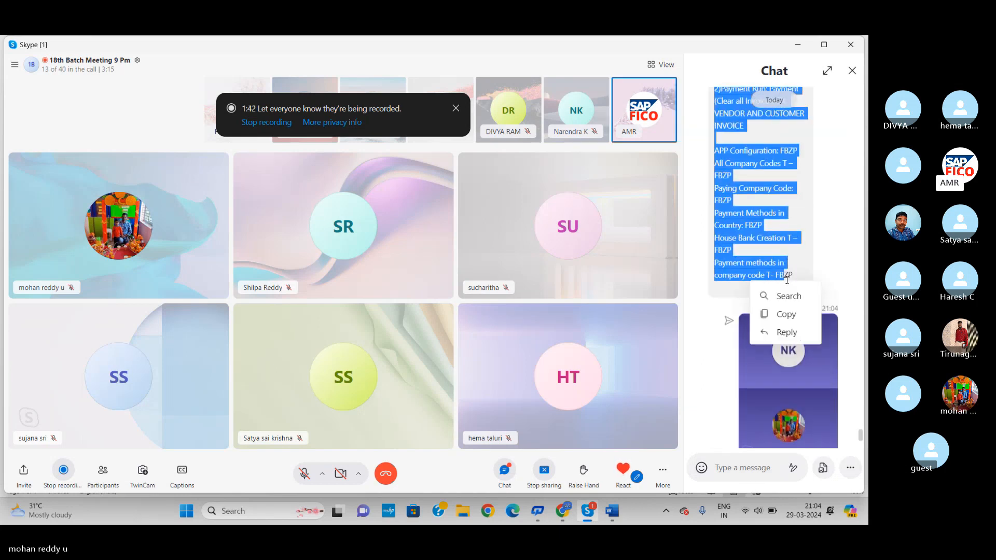
key(alt+Tab)
Paste the APP notes and highlight 'Meaning of APP: APP AUTO MATICK PAYMENT PROGRAM' in yellow
key(ctrl+v)
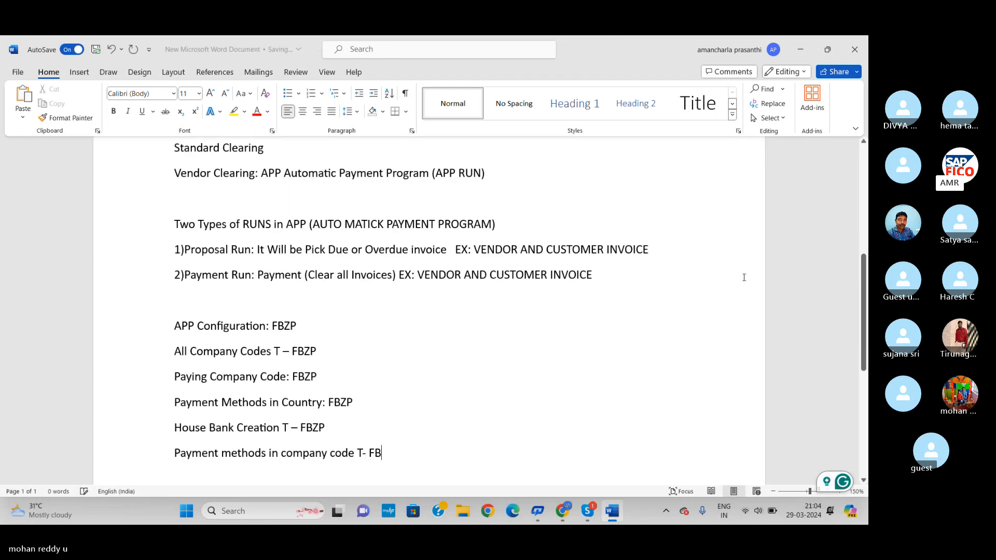
scroll(565, 369, up, 10)
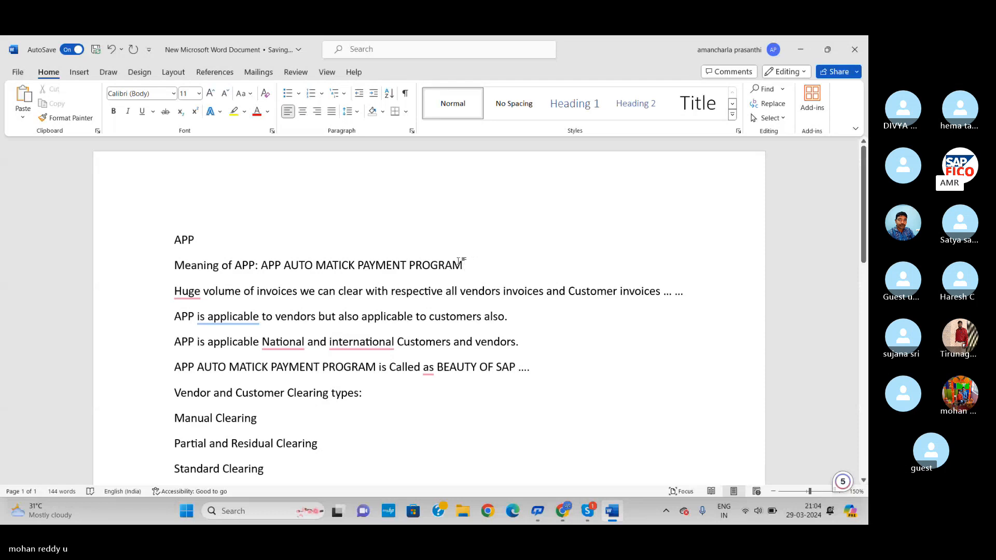
drag(465, 264, 208, 266)
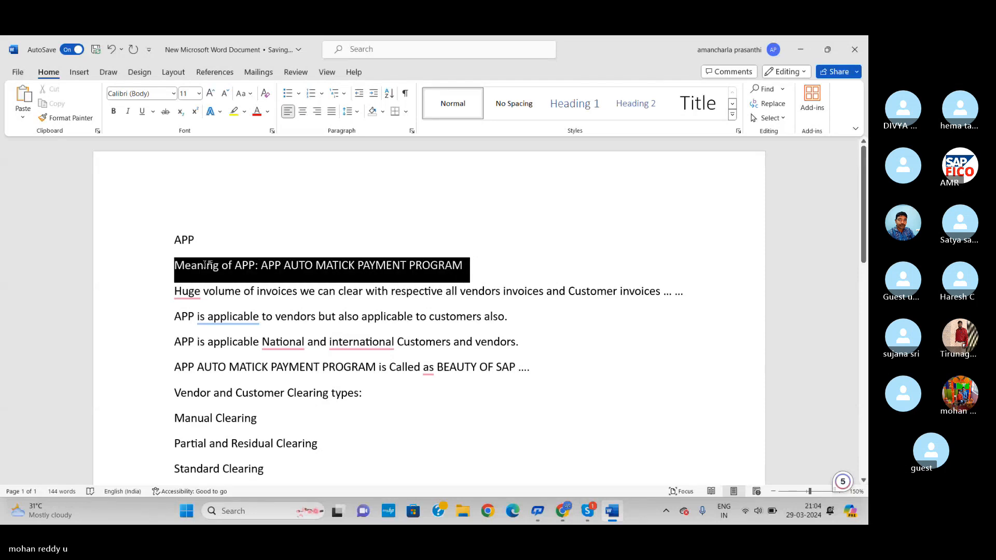
click(234, 113)
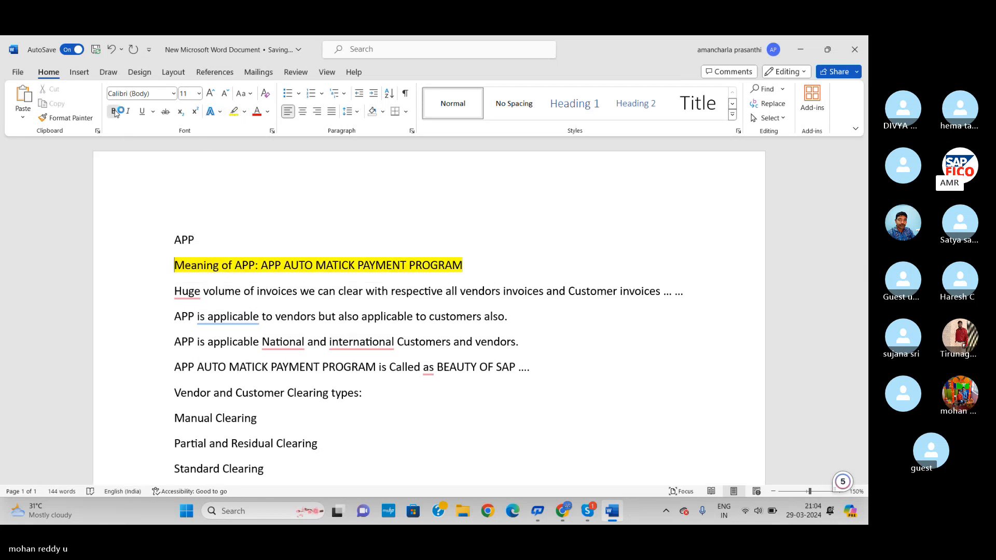
click(577, 256)
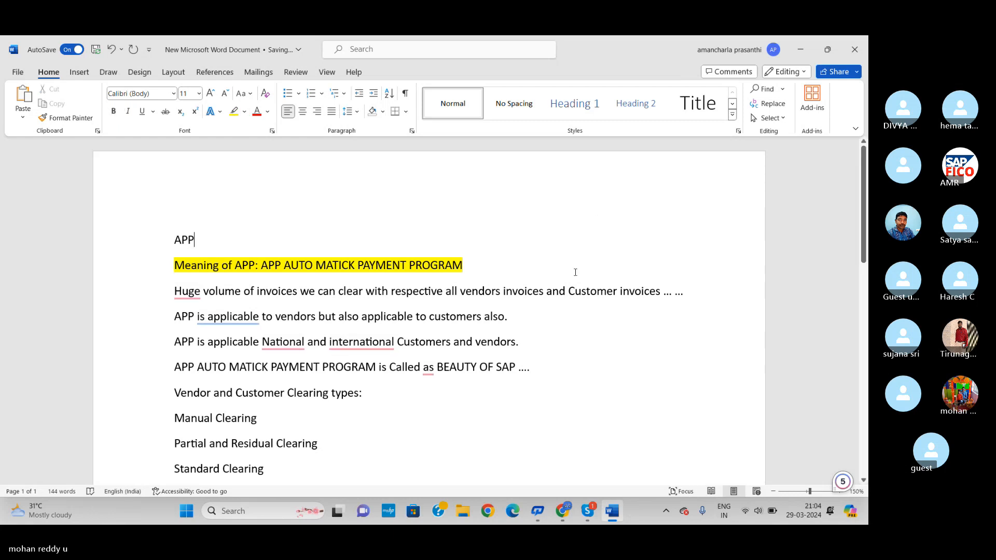
click(576, 273)
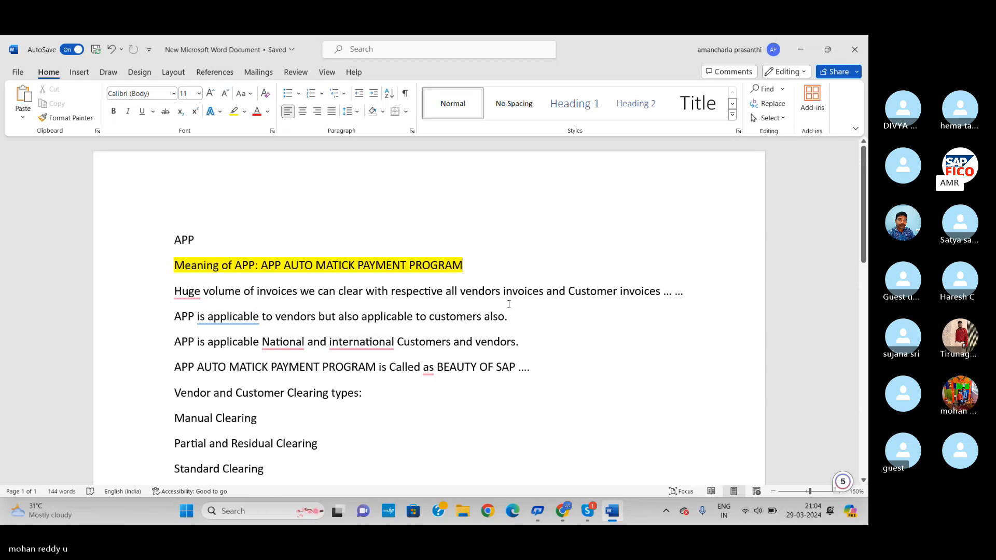
Zoom the APP notes from 150% to 180% and lower the system volume
scroll(527, 355, up, 3)
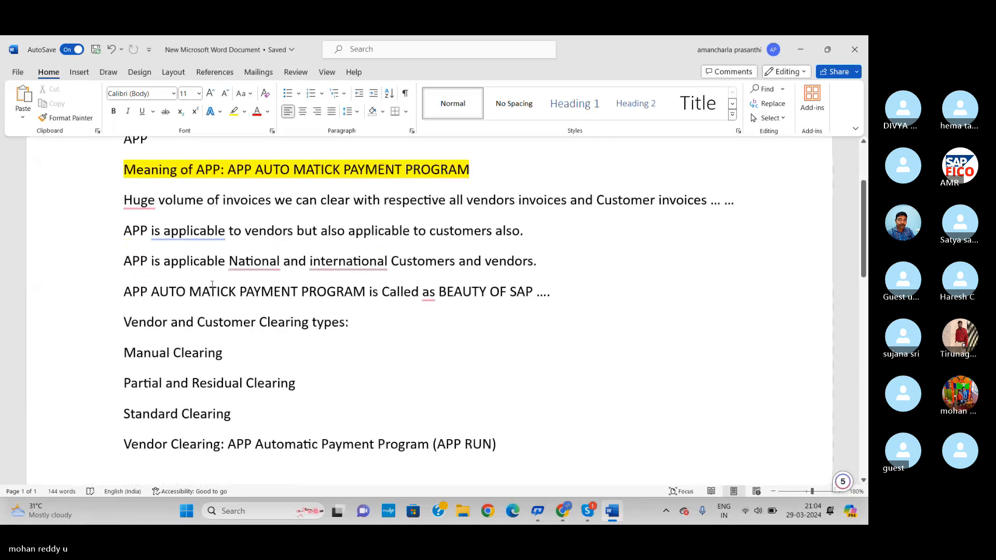
mouse_move(139, 203)
key(XF86AudioLowerVolume)
key(XF86AudioLowerVolume)
key(XF86AudioLowerVolume)
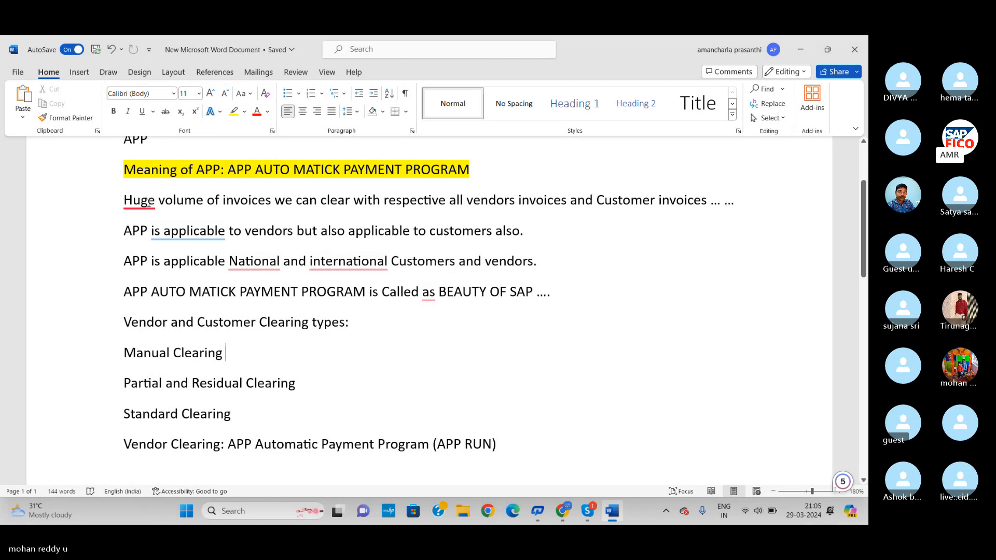
click(253, 209)
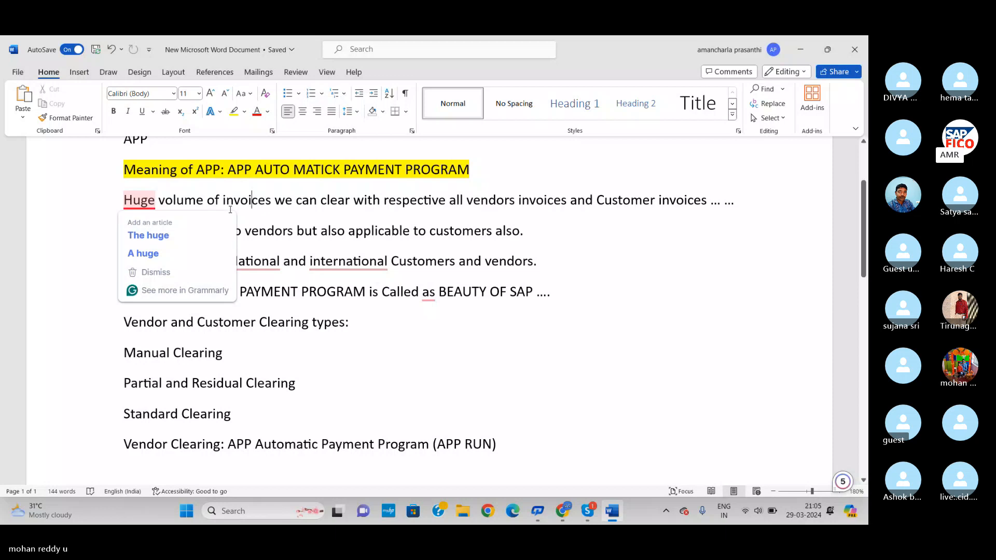
mouse_move(161, 216)
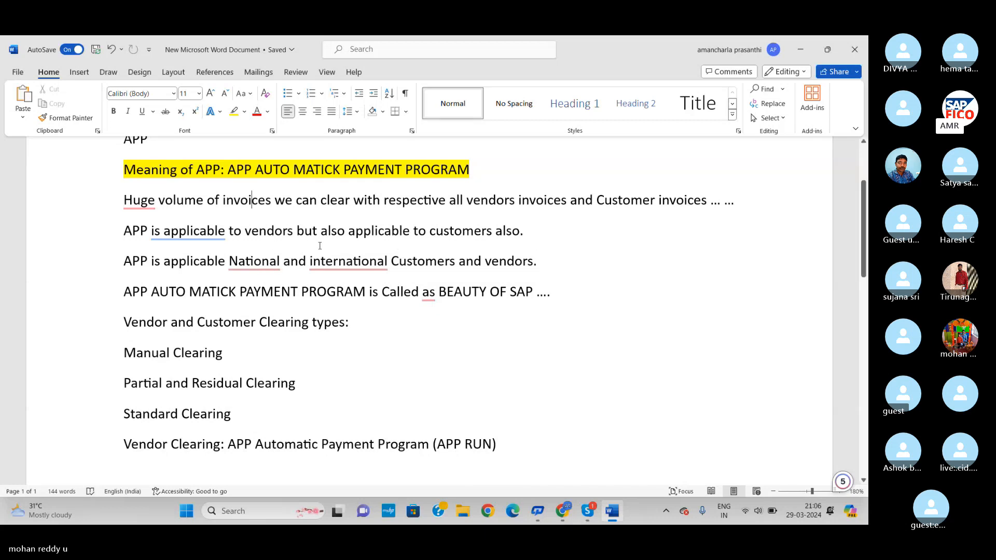
click(195, 241)
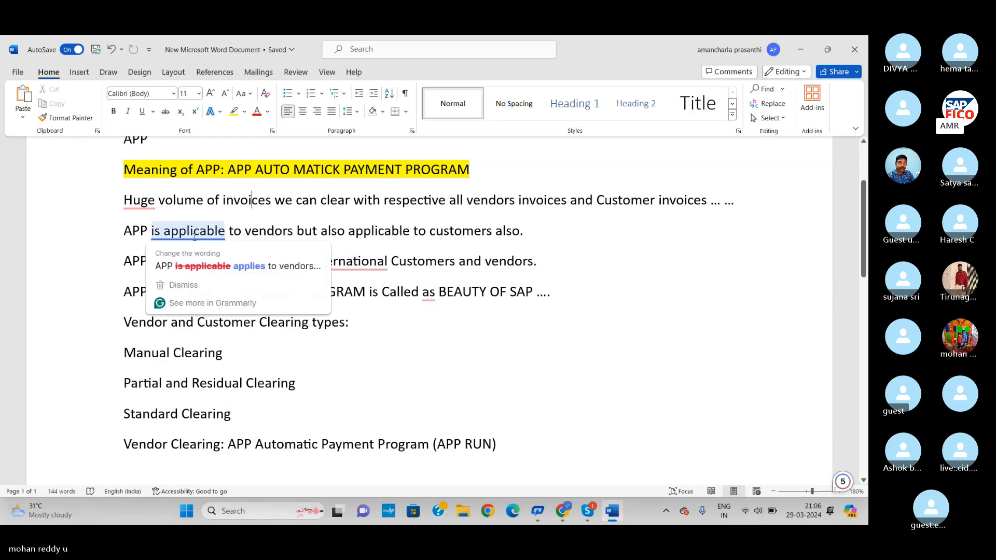
click(603, 247)
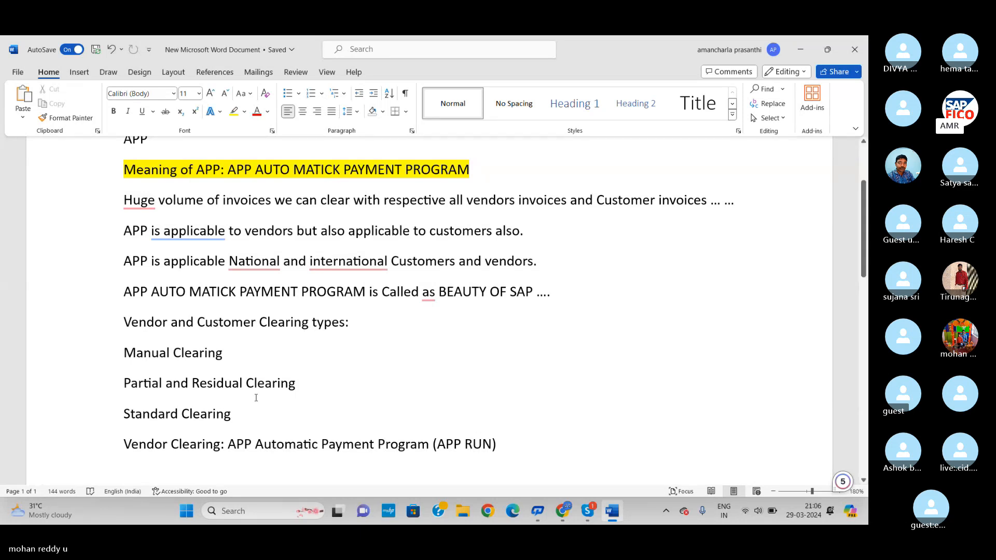
scroll(256, 397, down, 1)
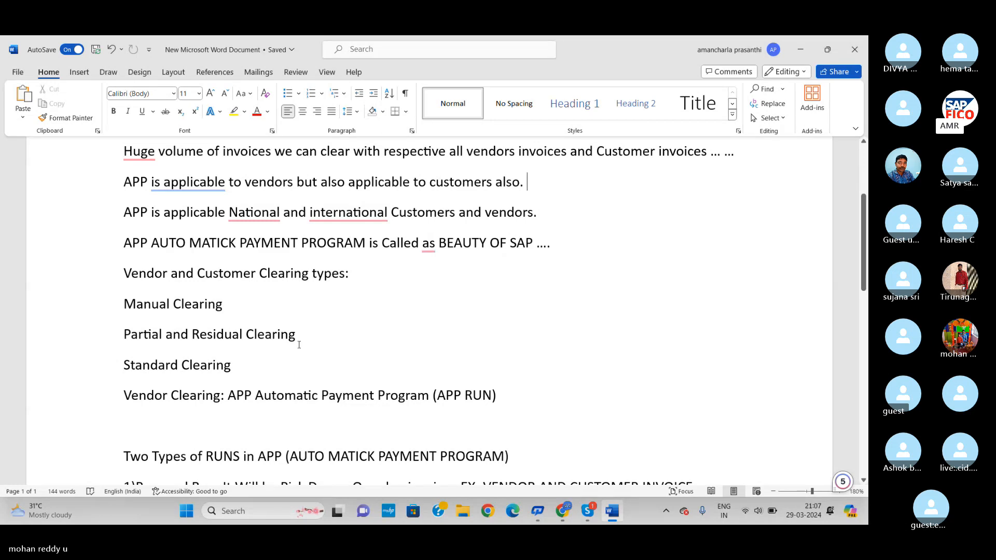
scroll(301, 343, down, 3)
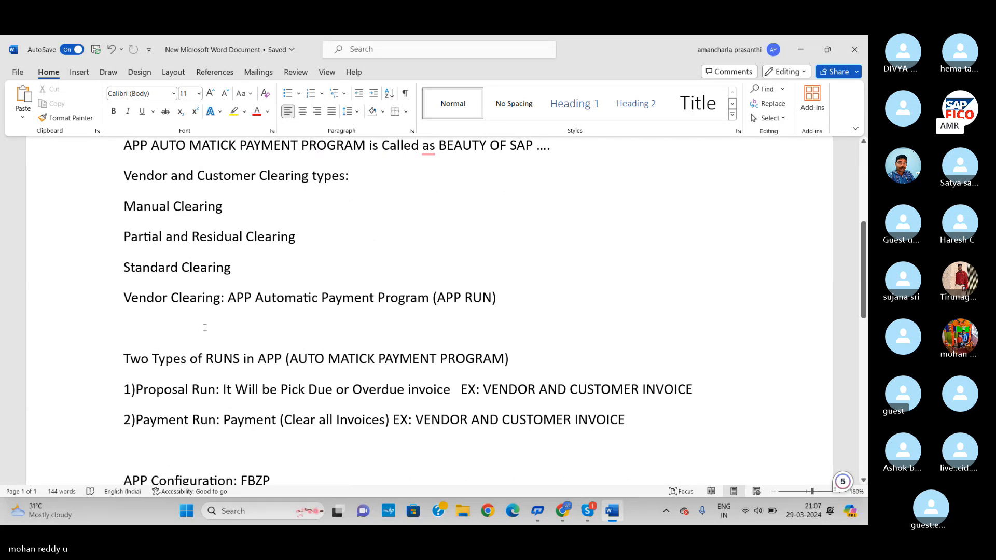
scroll(202, 325, down, 1)
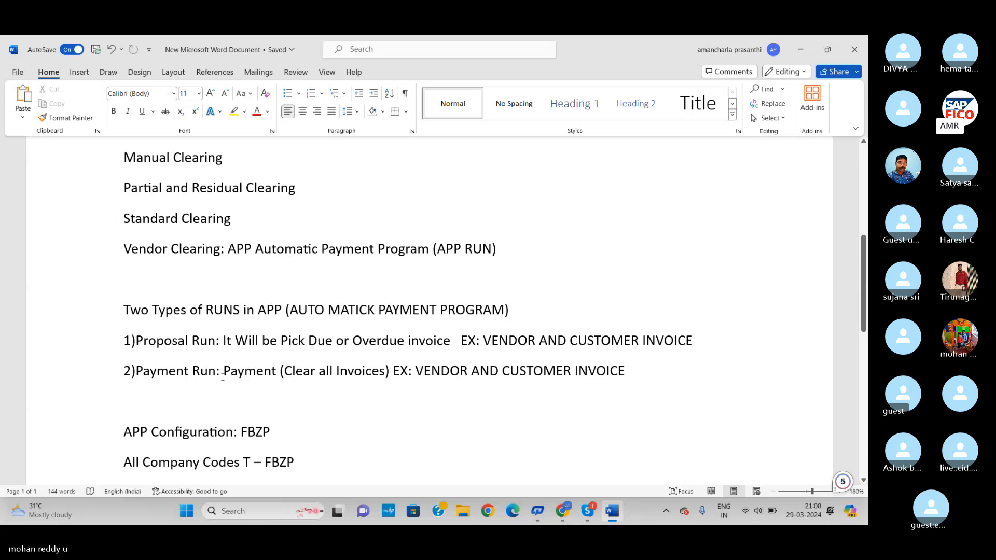
Add a 'Bank determination' line below 'Payment methods in company code T- FB'
scroll(232, 416, down, 3)
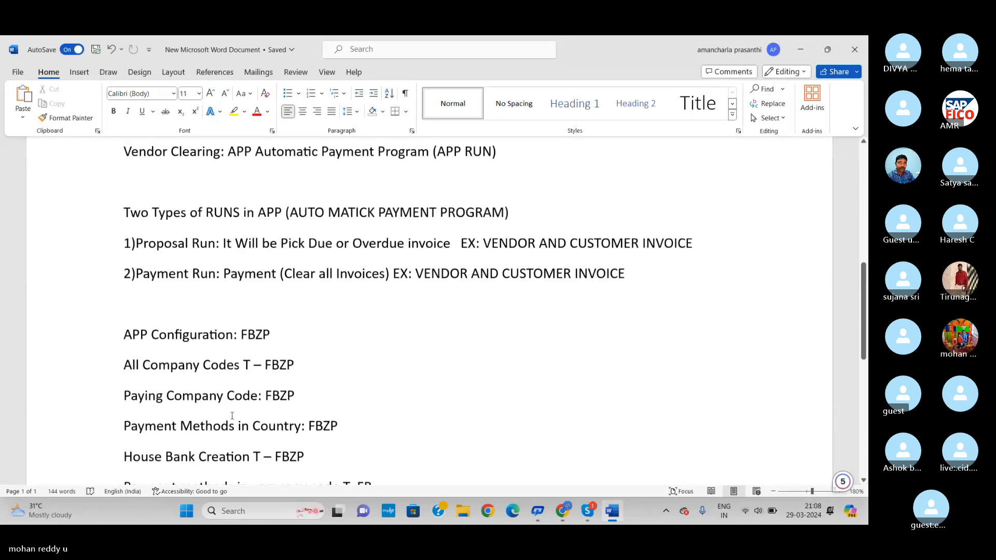
scroll(232, 415, down, 2)
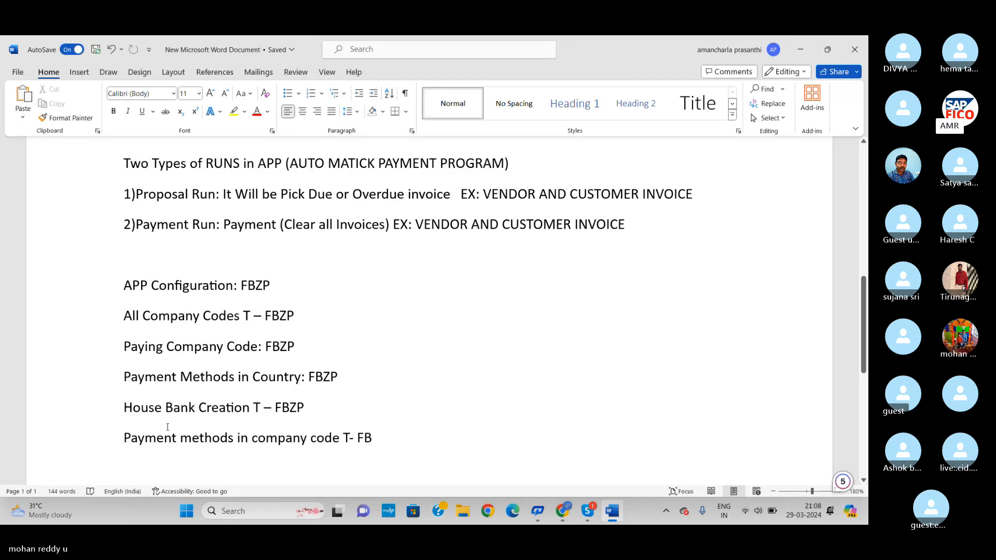
scroll(455, 356, down, 3)
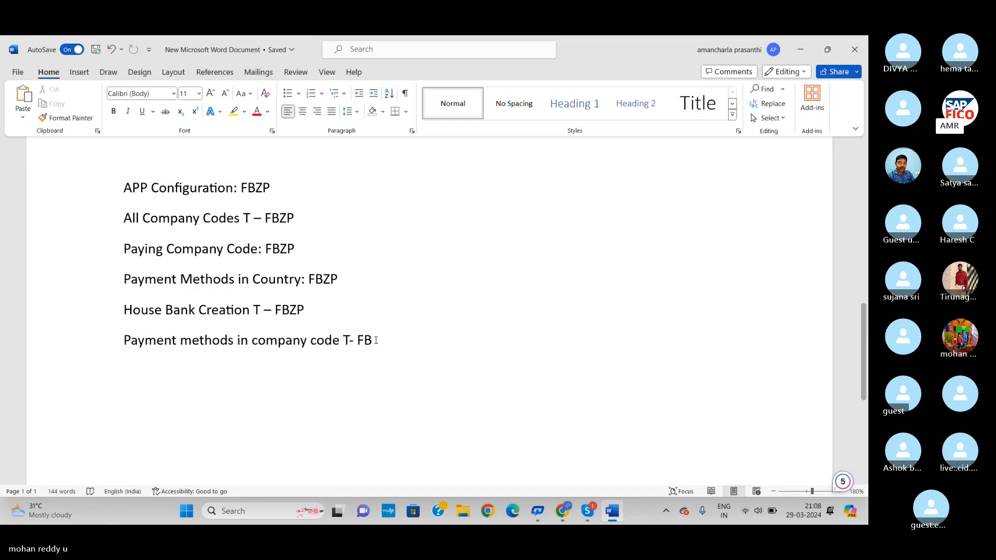
key(Return)
text(ba)
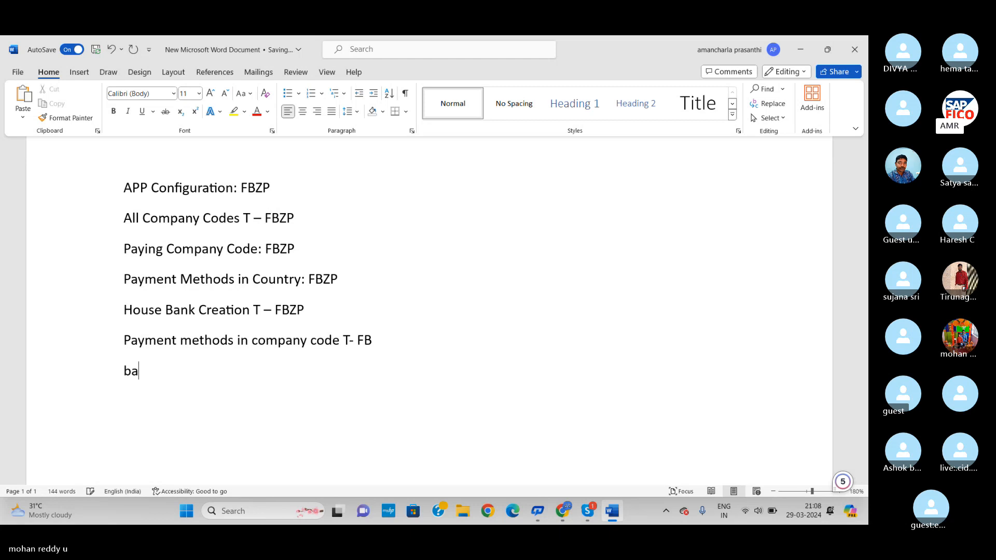
text(nk detern)
key(BackSpace)
text(mina)
key(BackSpace)
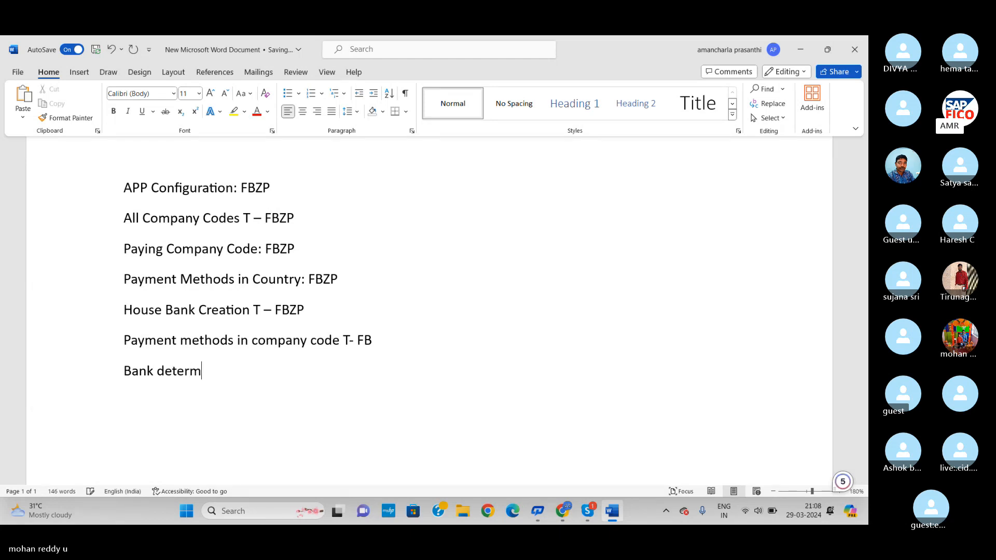
text(ination)
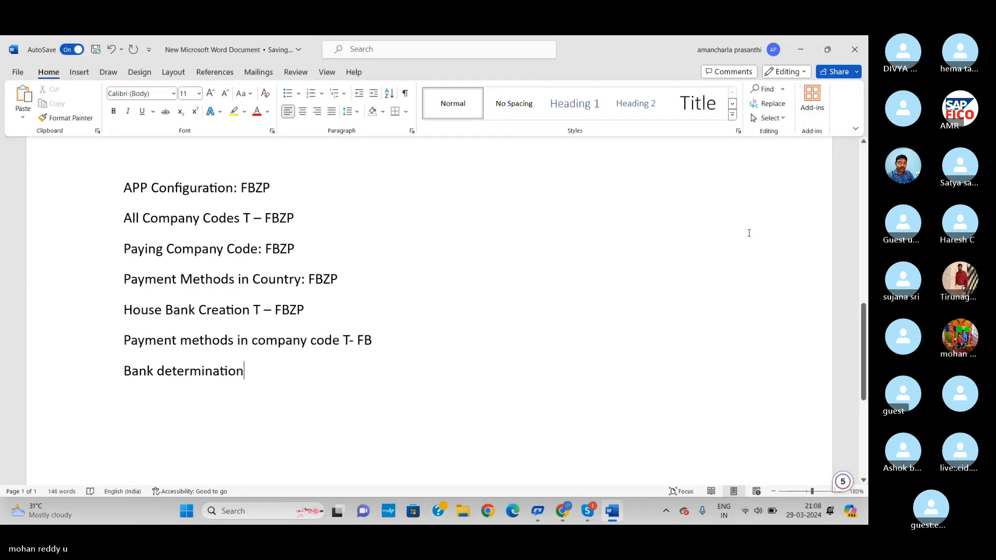
Minimize Word and Skype, then log on to fico (IDES ECC 6.0, client 800) with the saved user
click(803, 51)
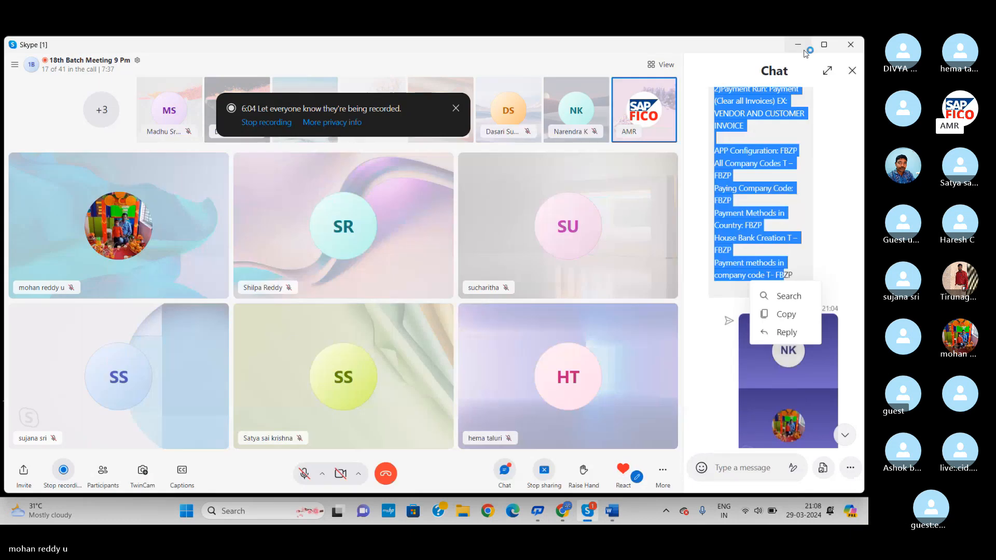
click(805, 50)
double_click(119, 167)
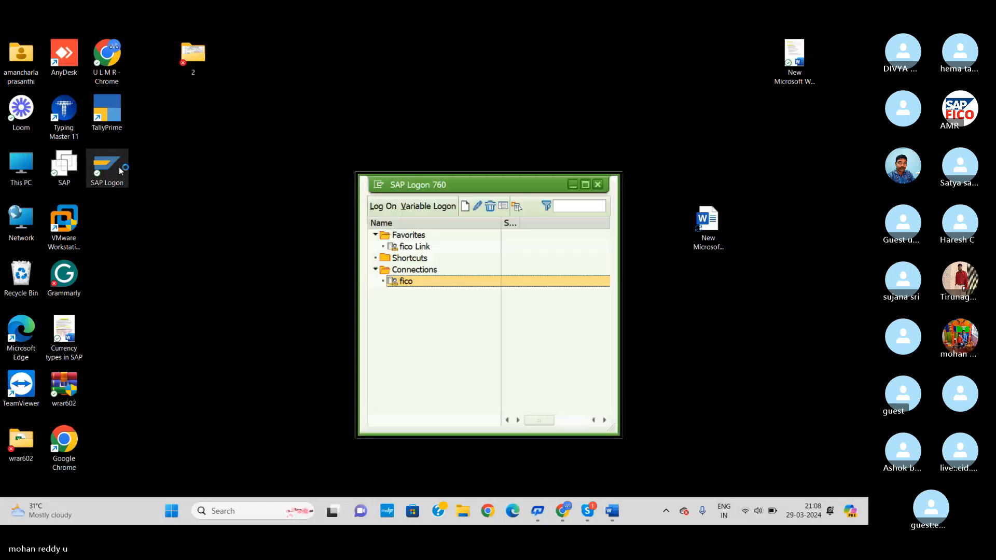
click(374, 204)
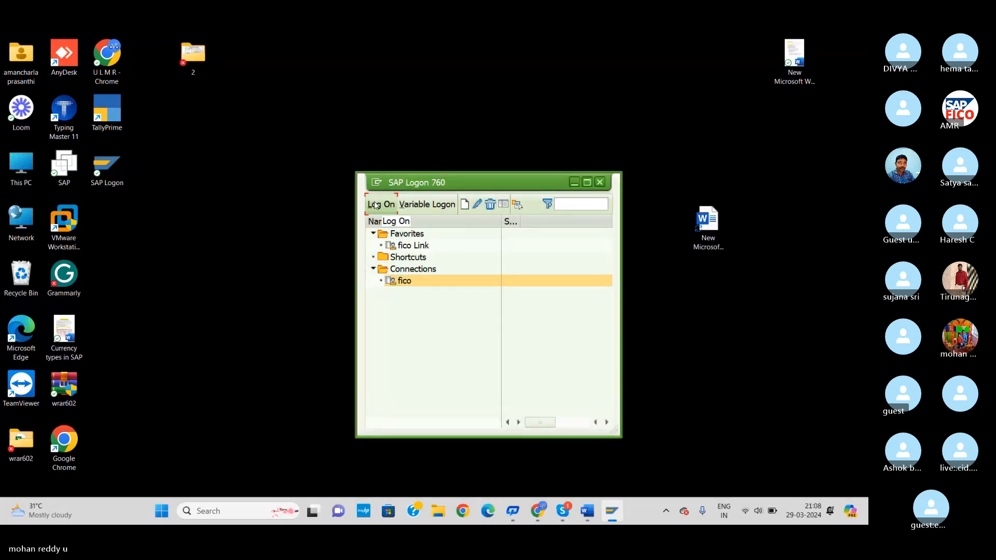
click(192, 175)
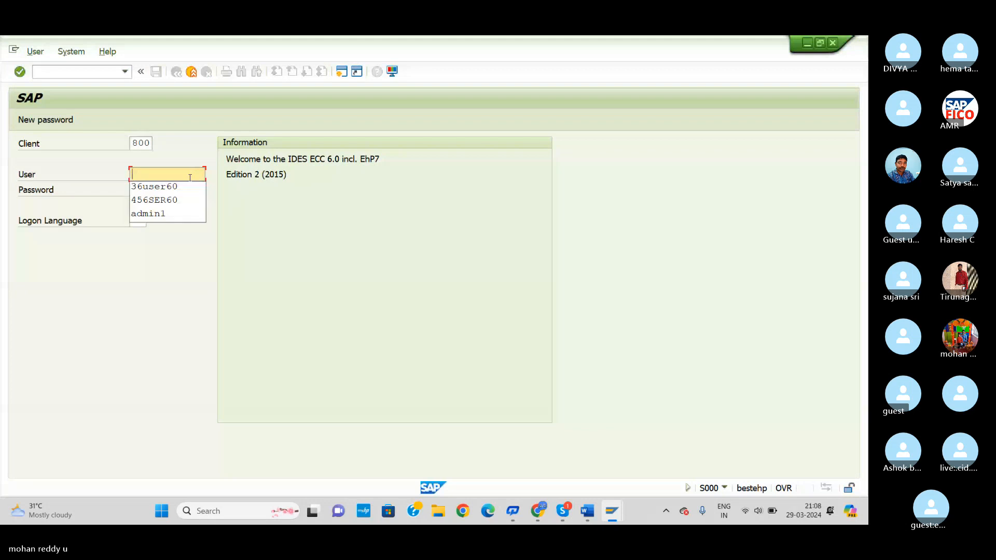
click(182, 185)
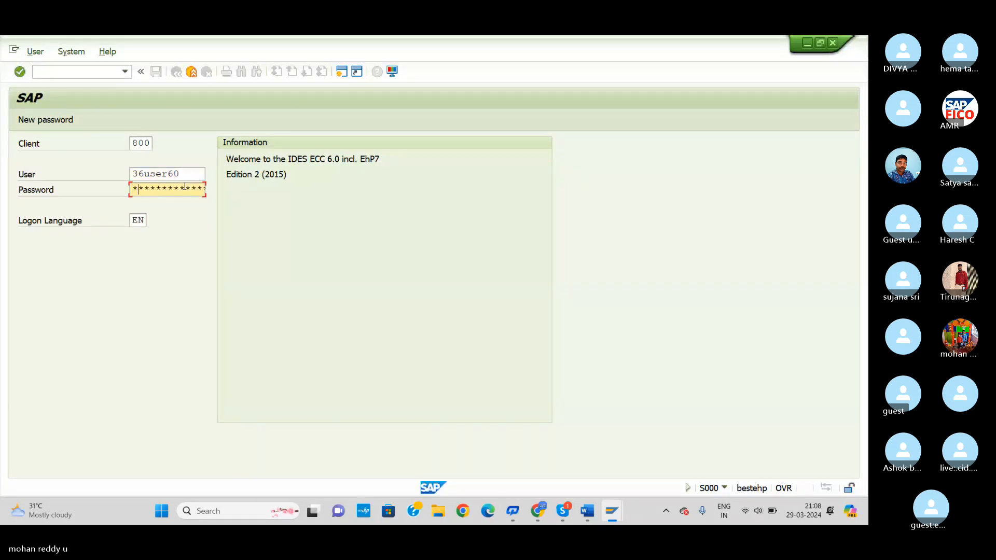
key(Return)
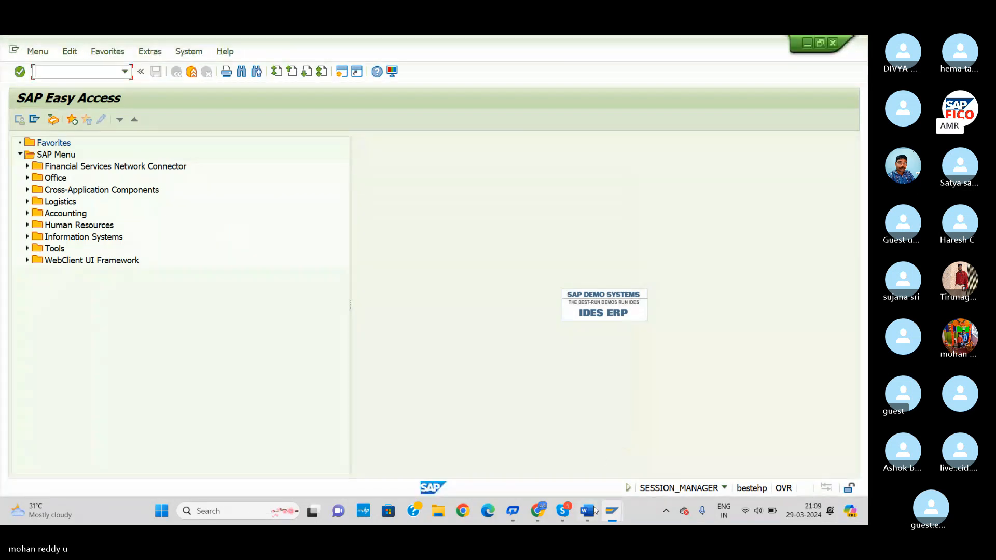
Run transaction FBZP and open the settings for all company codes
mouse_move(589, 512)
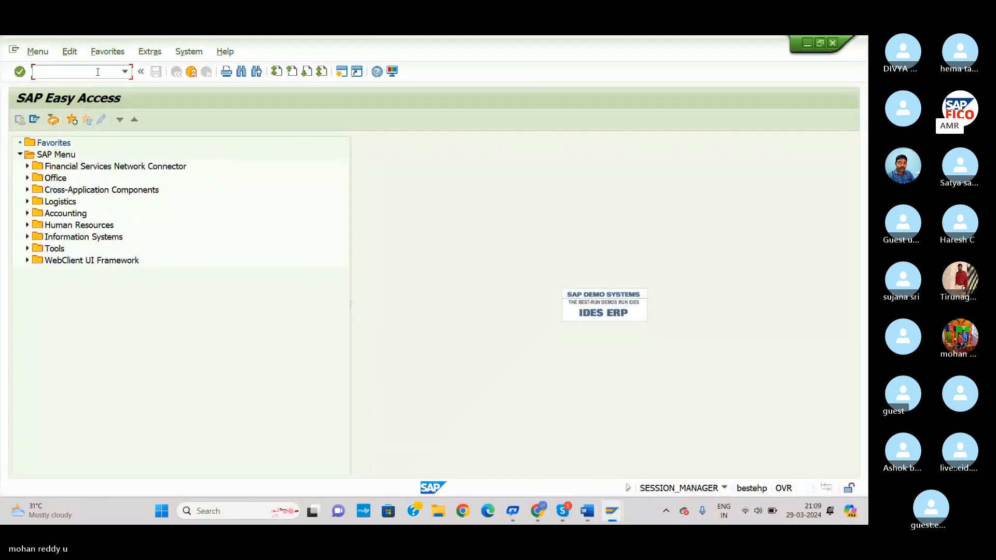
text(fbzp)
key(BackSpace)
key(BackSpace)
key(BackSpace)
key(BackSpace)
text(FBZP)
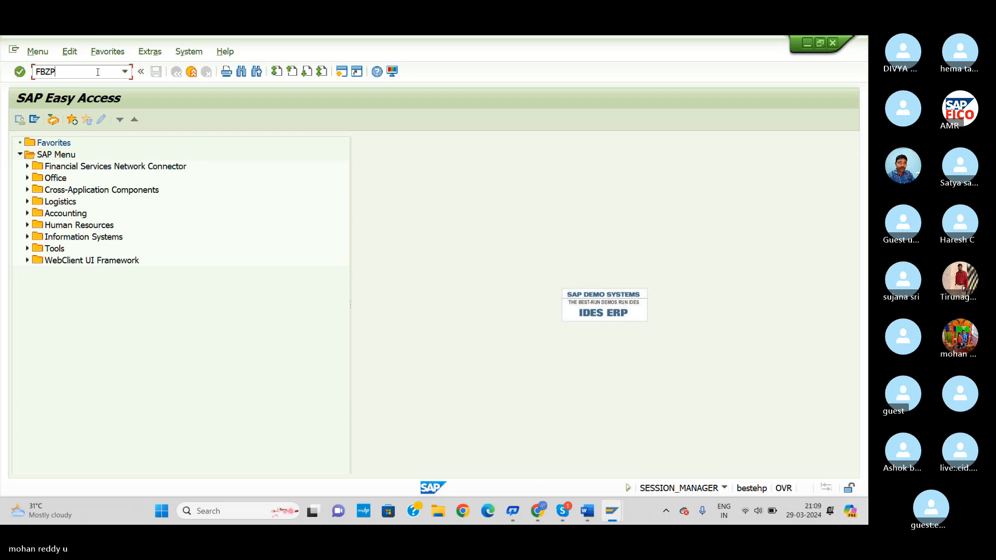
key(alt+Tab)
key(alt+Tab)
key(Return)
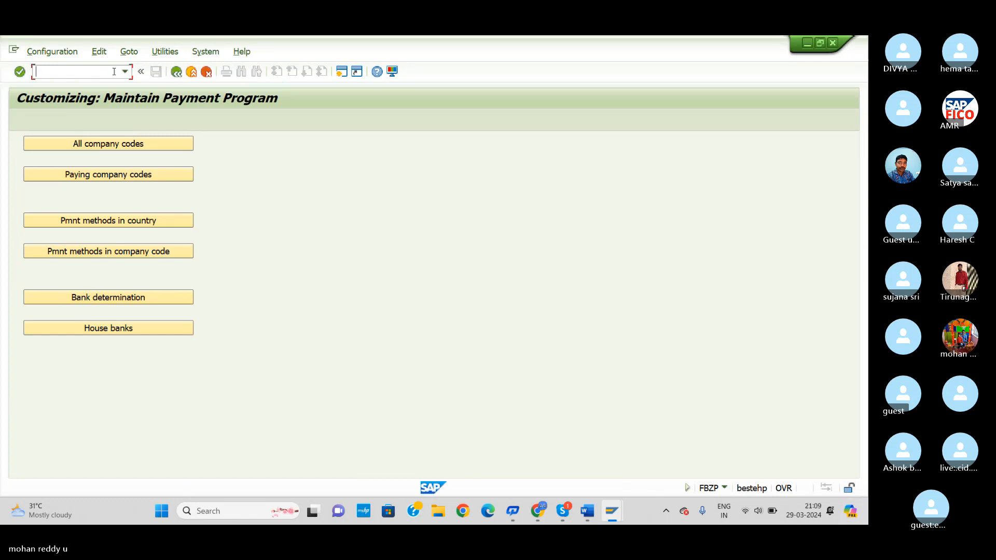
click(105, 149)
Run /NSPRO, open the SAP Reference IMG and expand Financial Accounting (New)
click(94, 72)
text(/NSPRO)
key(Return)
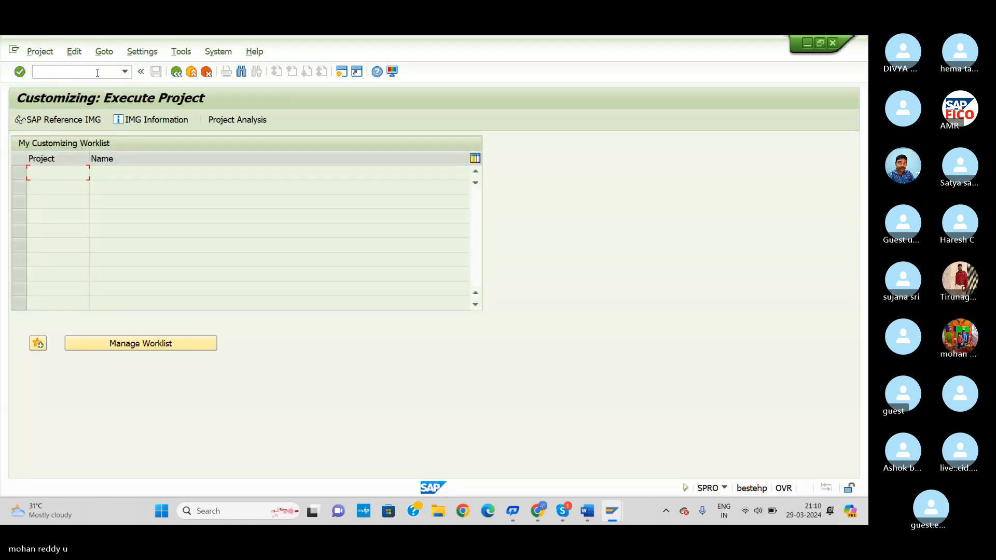
click(58, 119)
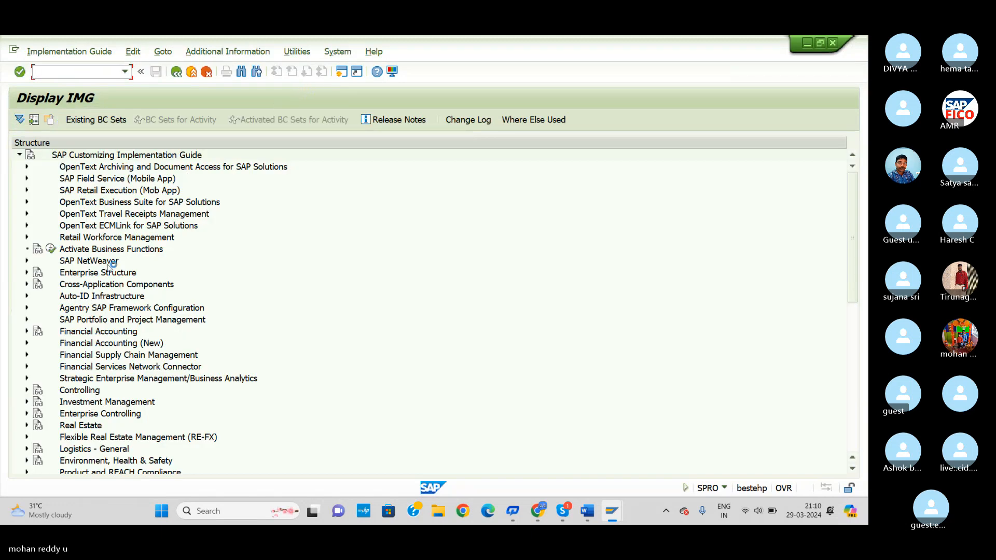
click(27, 343)
Expand AR/AP > Business Transactions > Outgoing Payments > Automatic Outgoing Payments > Payment Method/Bank Selection
scroll(210, 321, down, 1)
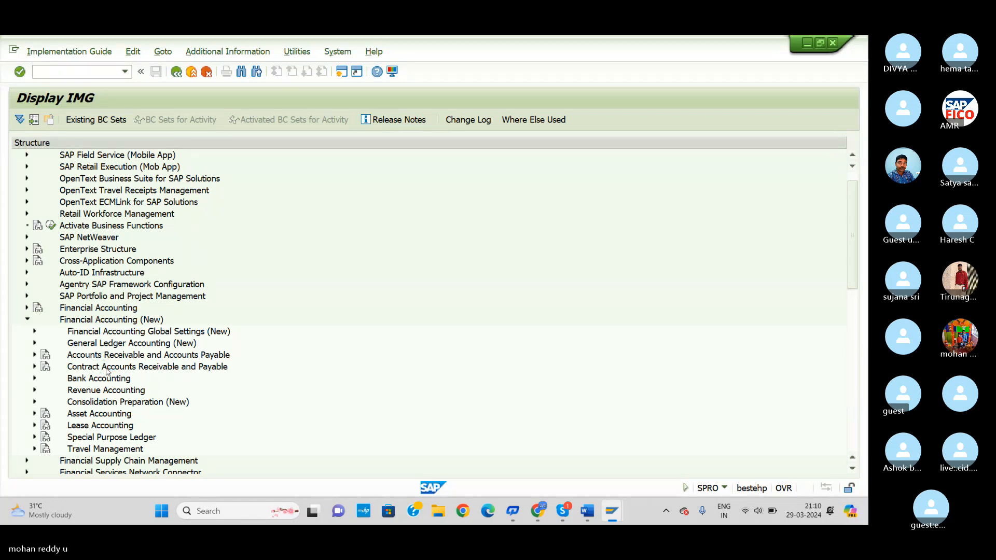
scroll(107, 370, down, 3)
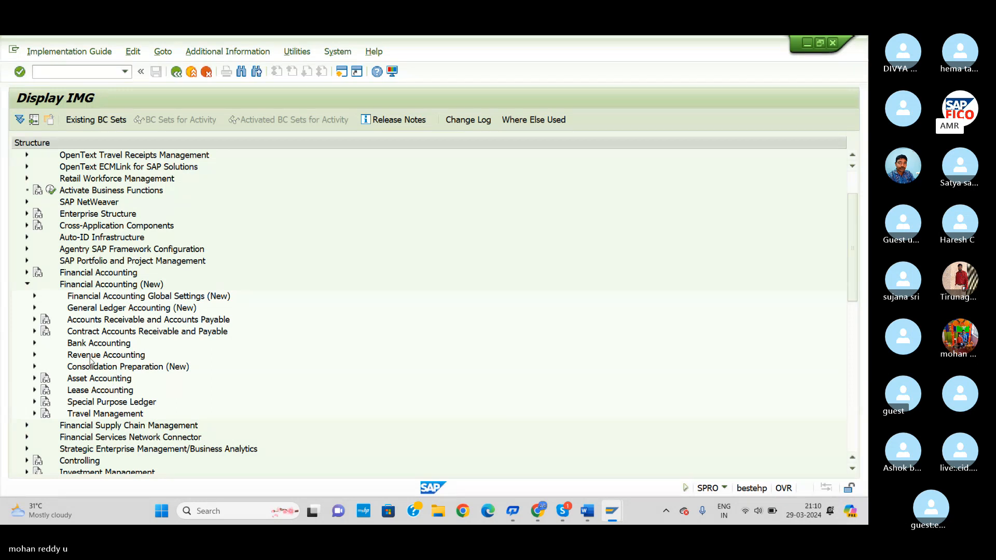
click(35, 320)
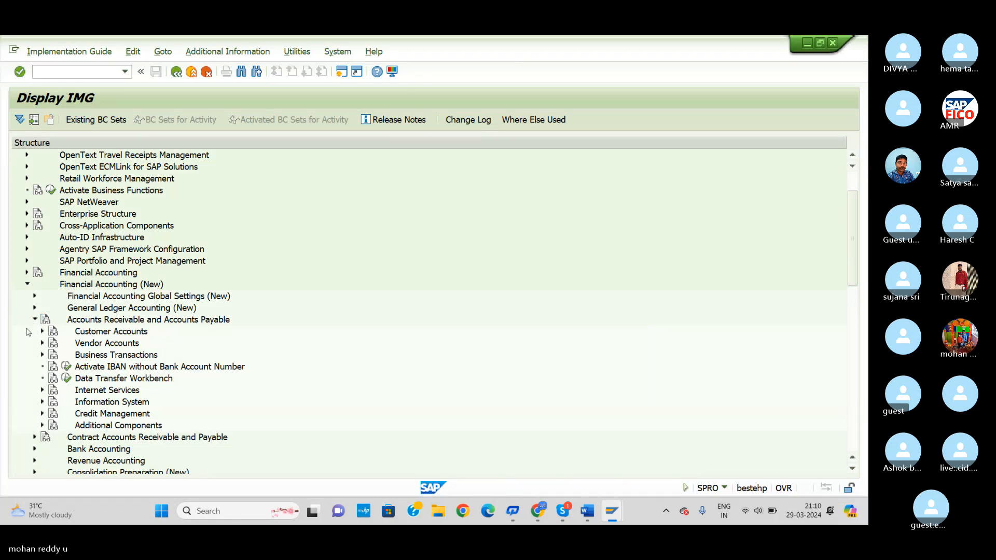
click(44, 355)
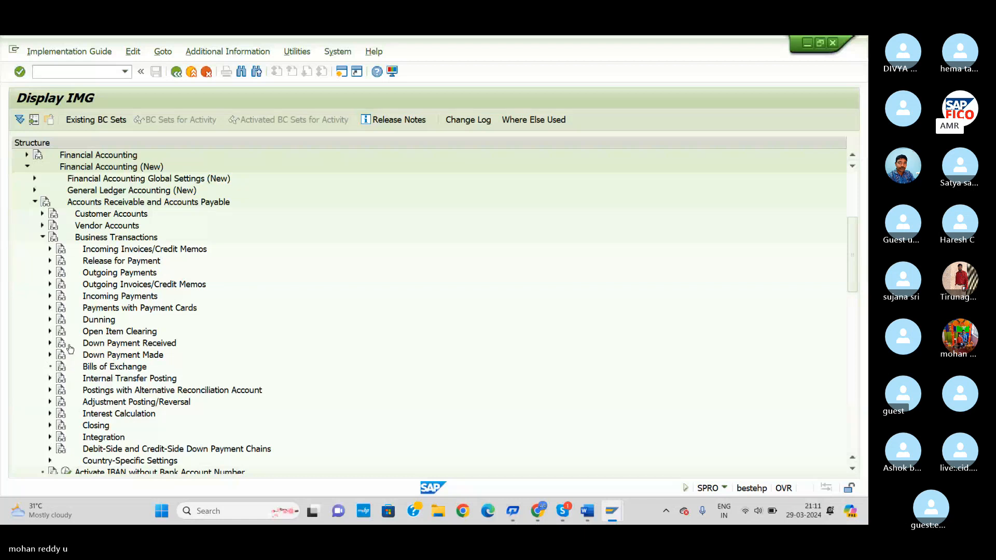
click(49, 274)
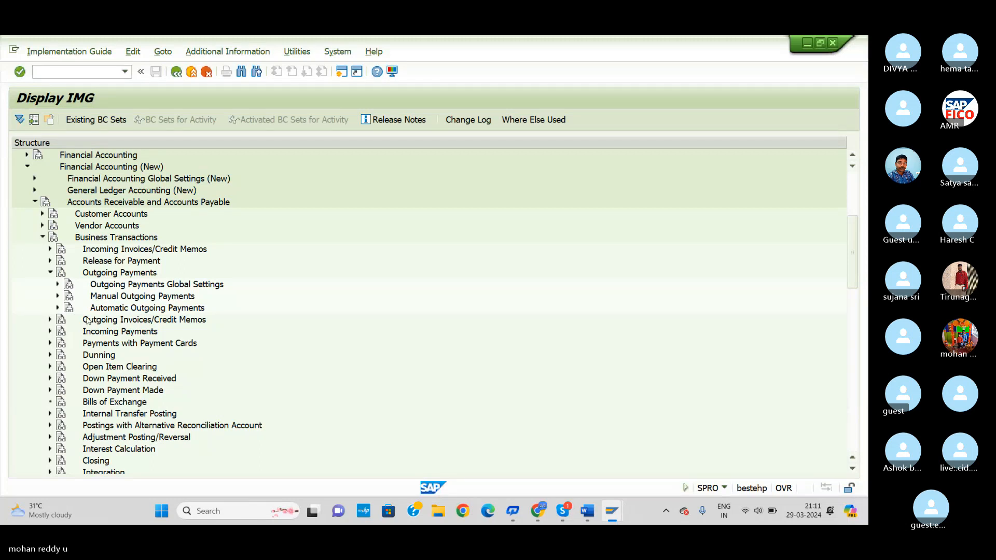
click(59, 308)
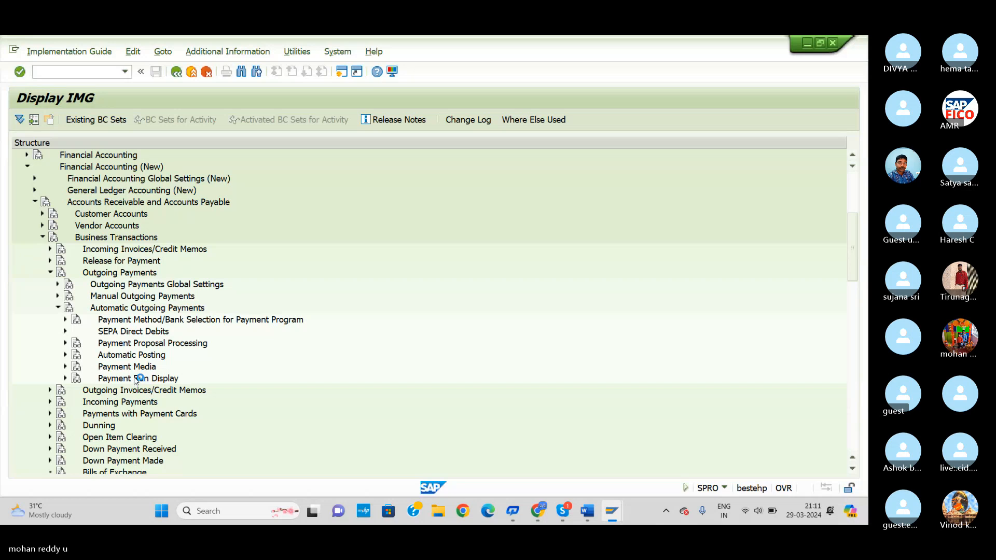
click(66, 320)
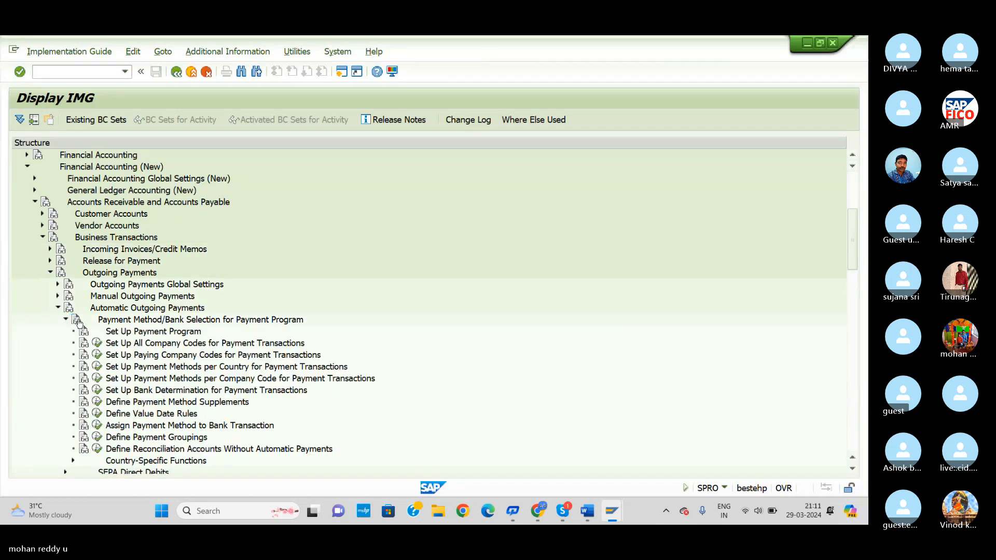
scroll(205, 347, down, 1)
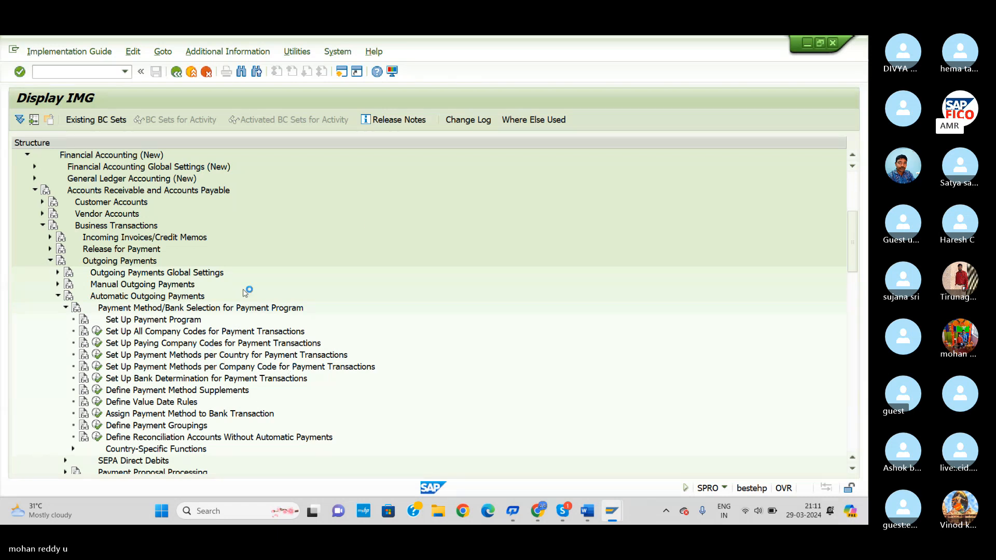
Show IMG activity keys, revealing SIMG_CFMENUORFBFBZP beside Set Up Payment Program
click(244, 52)
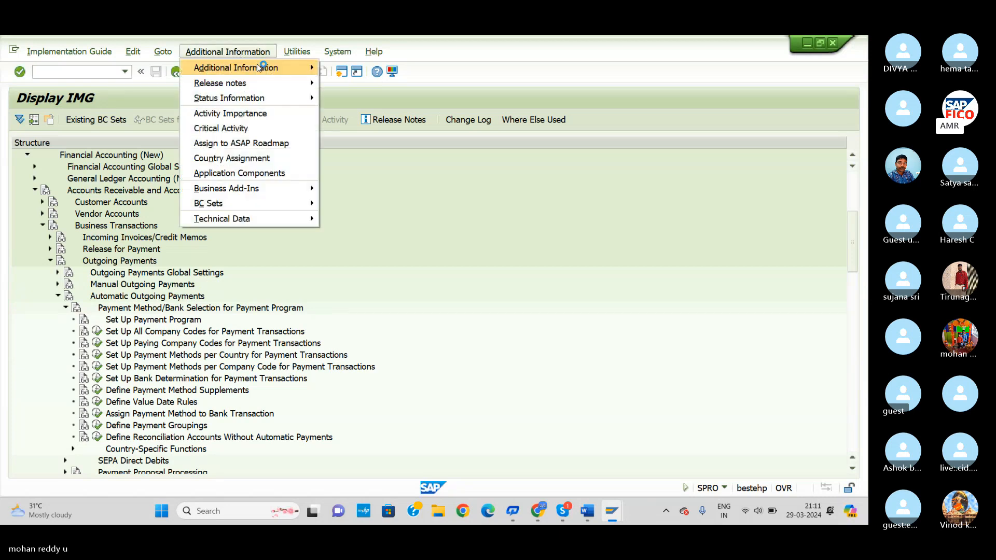
mouse_move(264, 67)
mouse_move(371, 86)
click(466, 96)
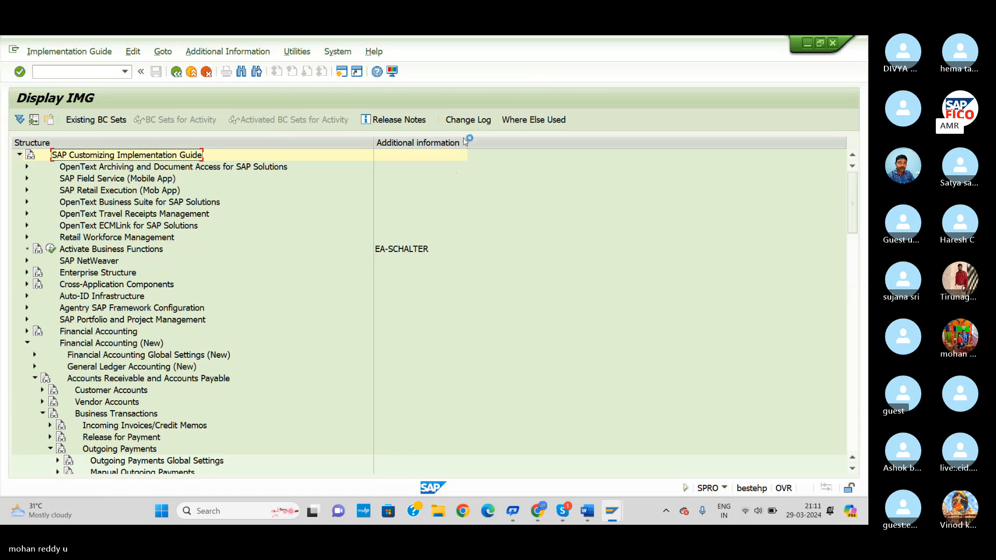
drag(467, 155, 508, 157)
scroll(413, 259, down, 6)
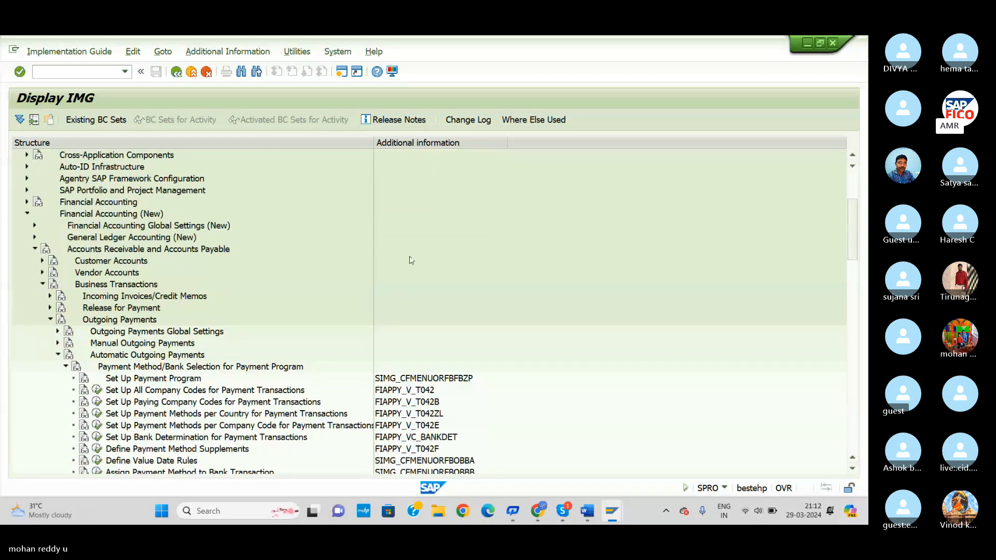
scroll(403, 253, down, 1)
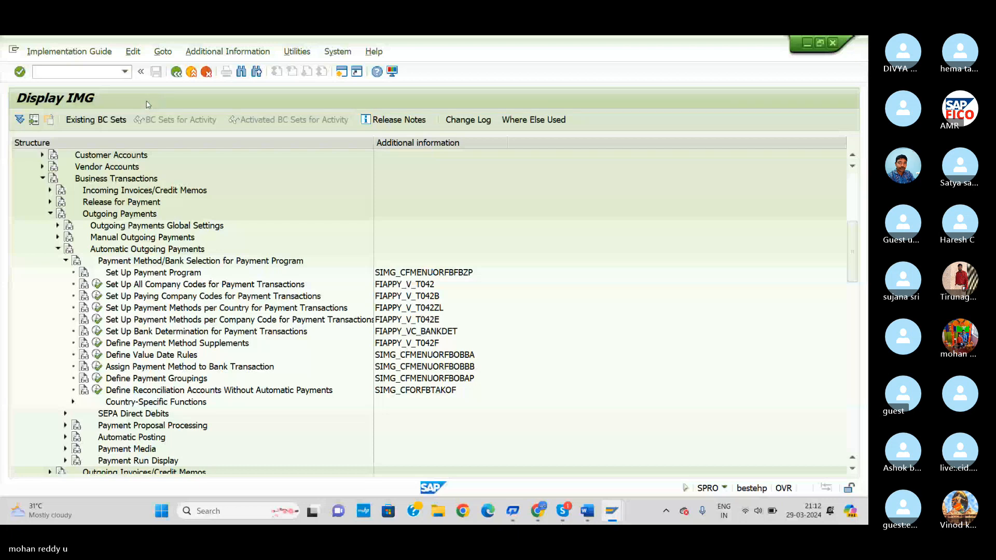
click(128, 73)
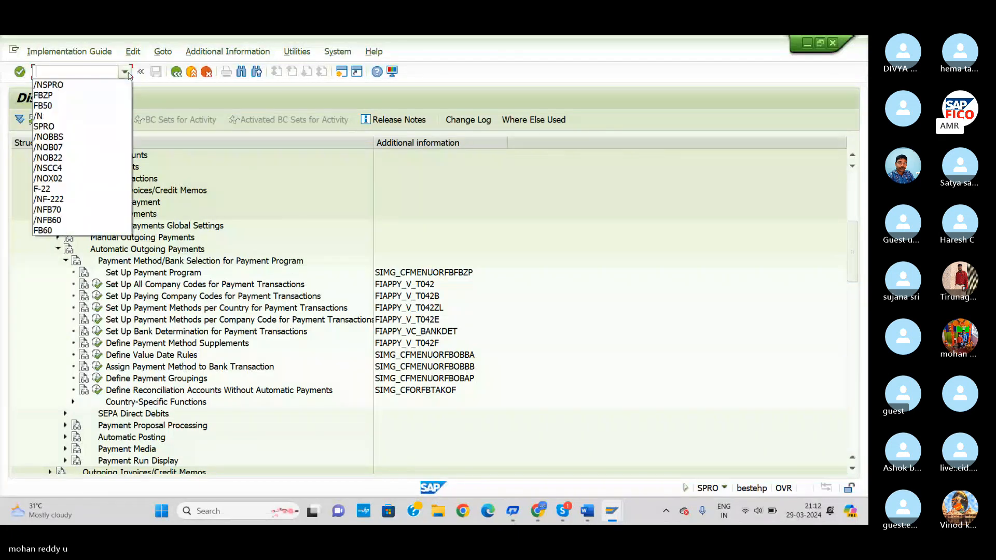
Run /NFBZP and show the payment program's All company codes overview
click(75, 71)
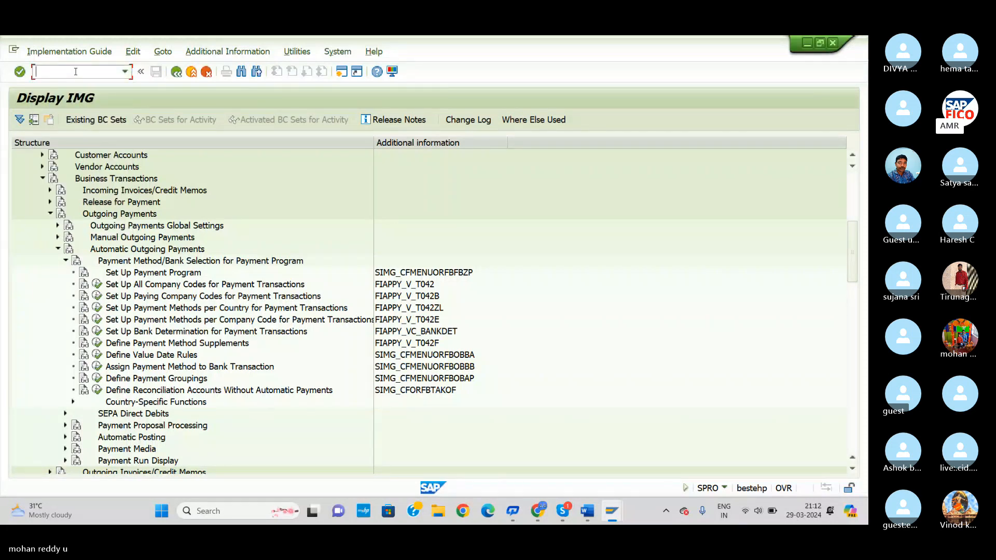
text(/NFBZP)
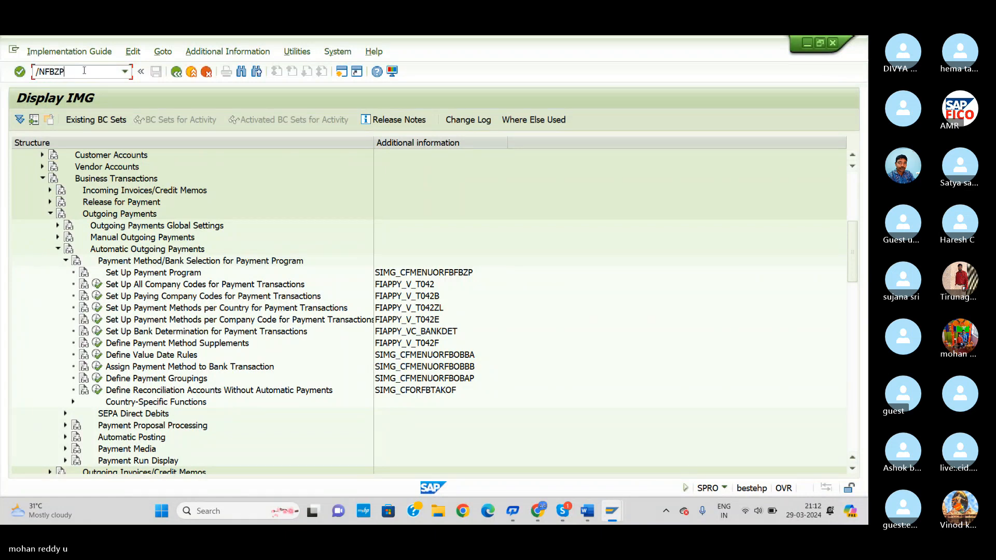
key(Return)
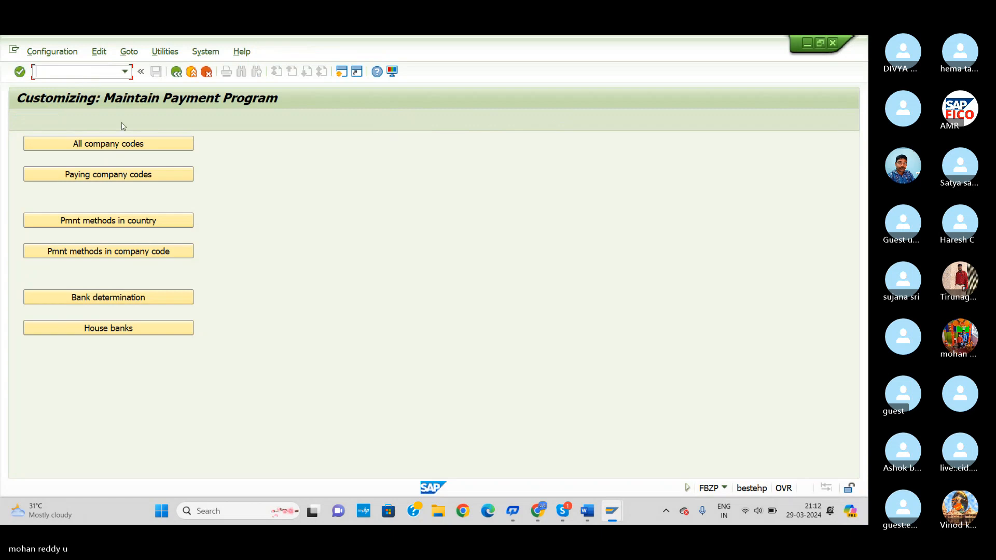
click(125, 142)
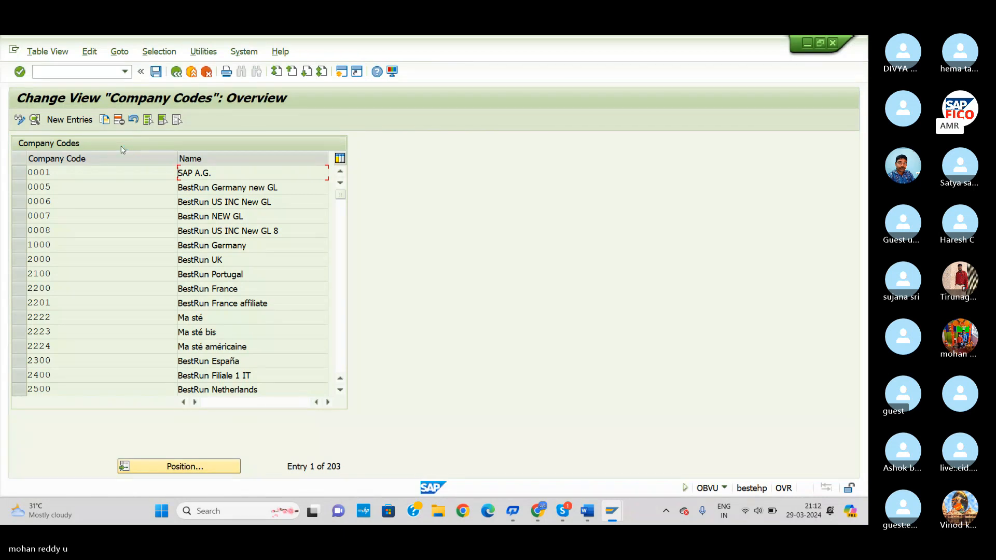
Add company code BIRC with paying company code BIRC and cash discount from 5%
click(70, 120)
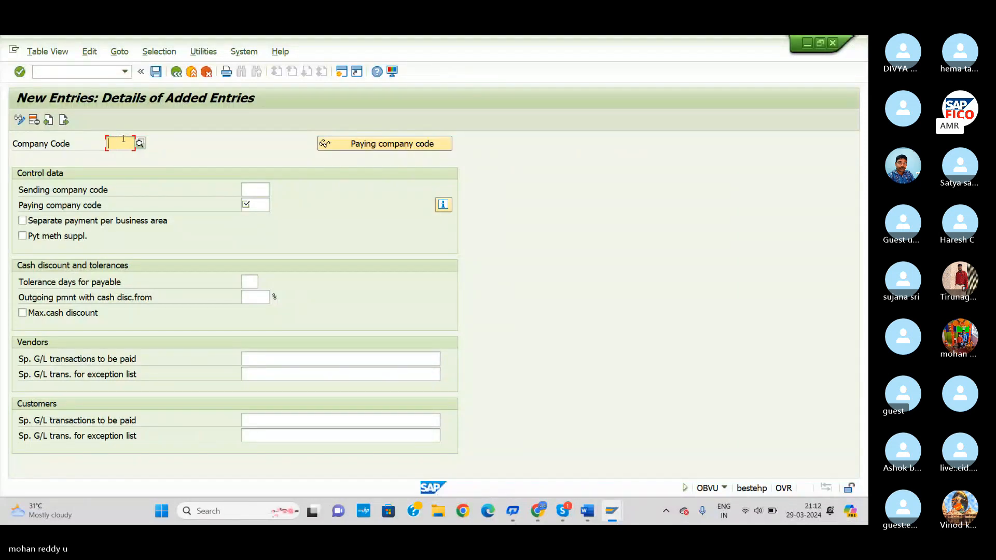
text(BIRC)
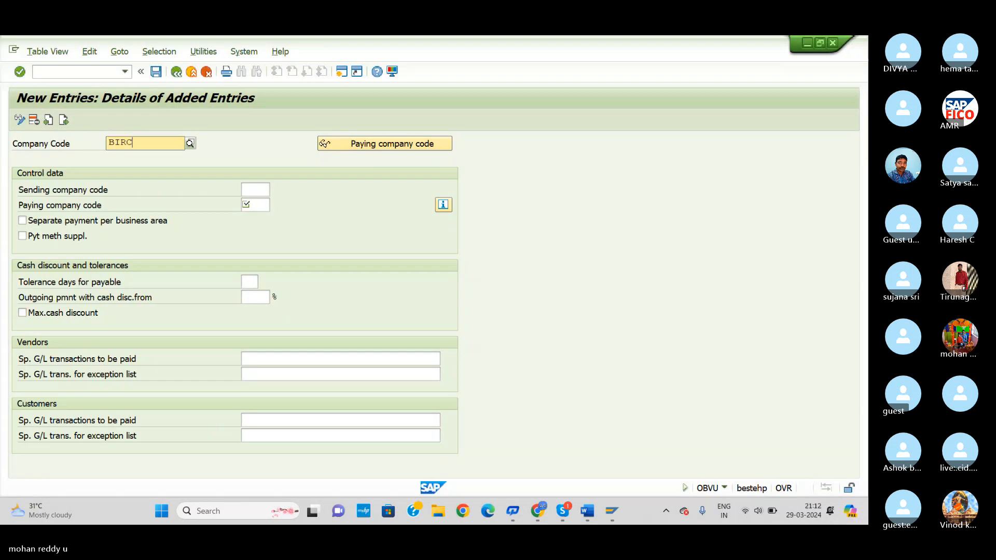
key(Return)
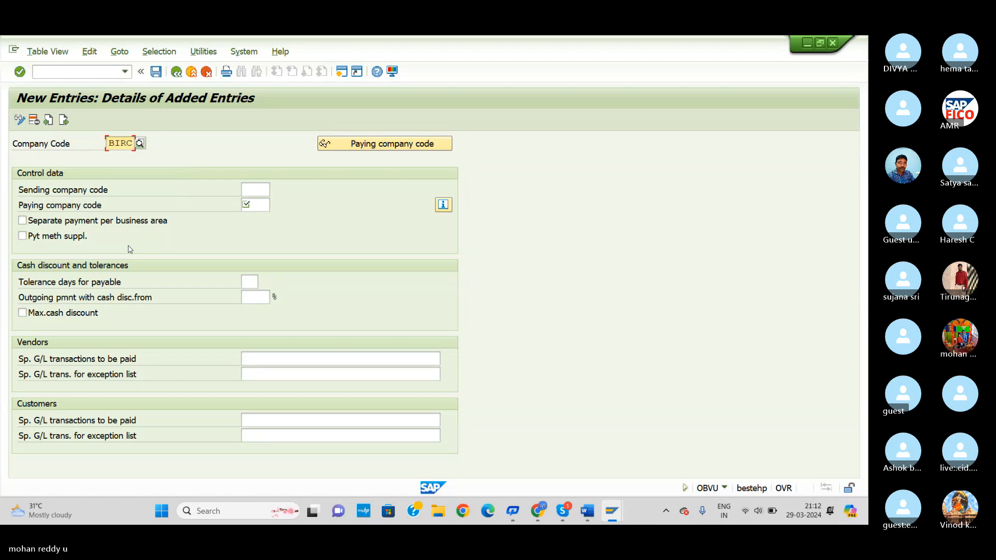
click(259, 207)
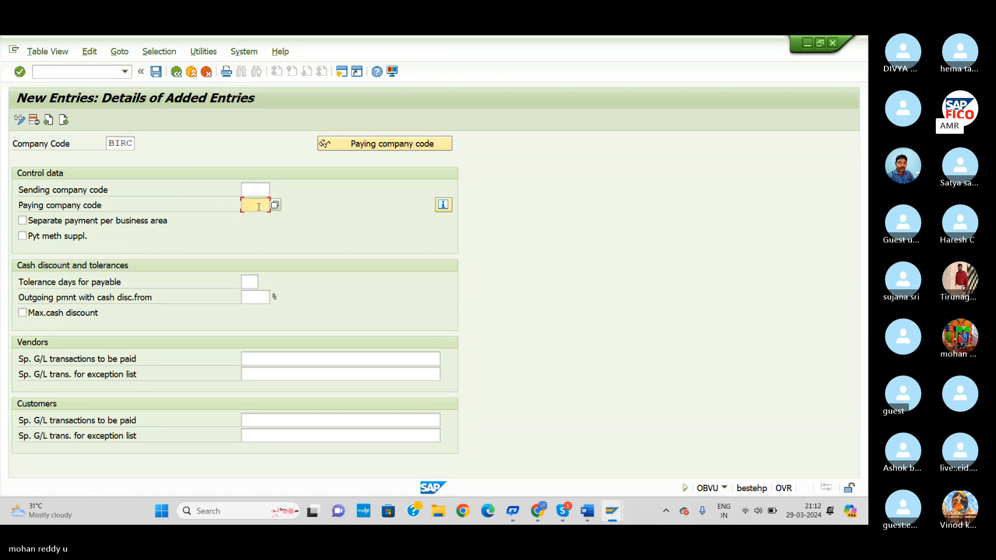
text(BIRC)
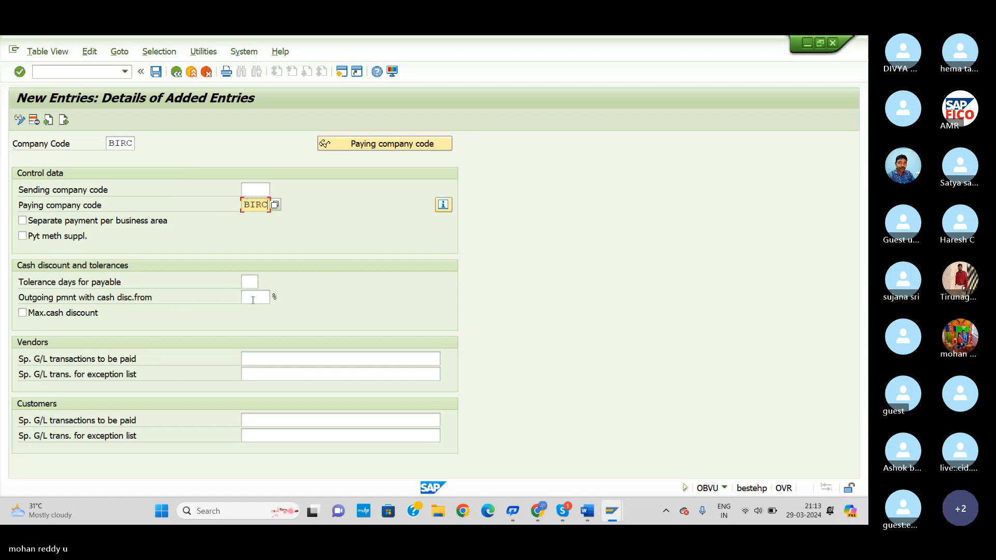
click(253, 299)
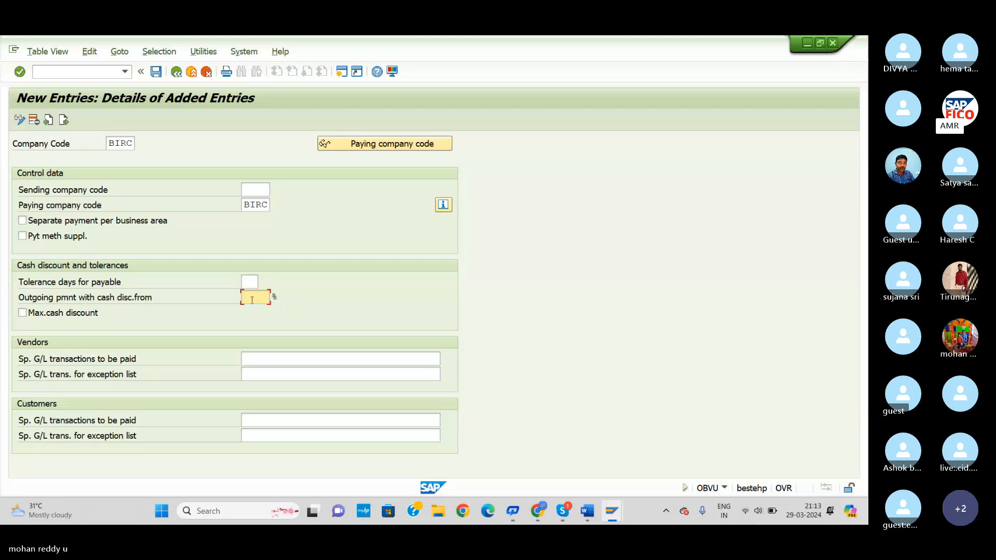
text(5)
key(Return)
Set special G/L transactions AFP for vendors and customers, then save the entry
click(281, 359)
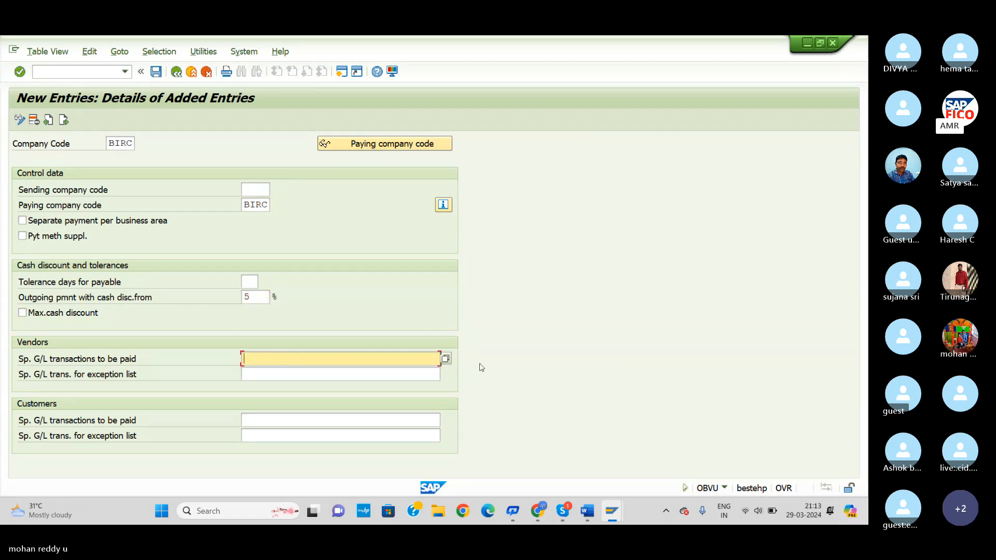
click(448, 357)
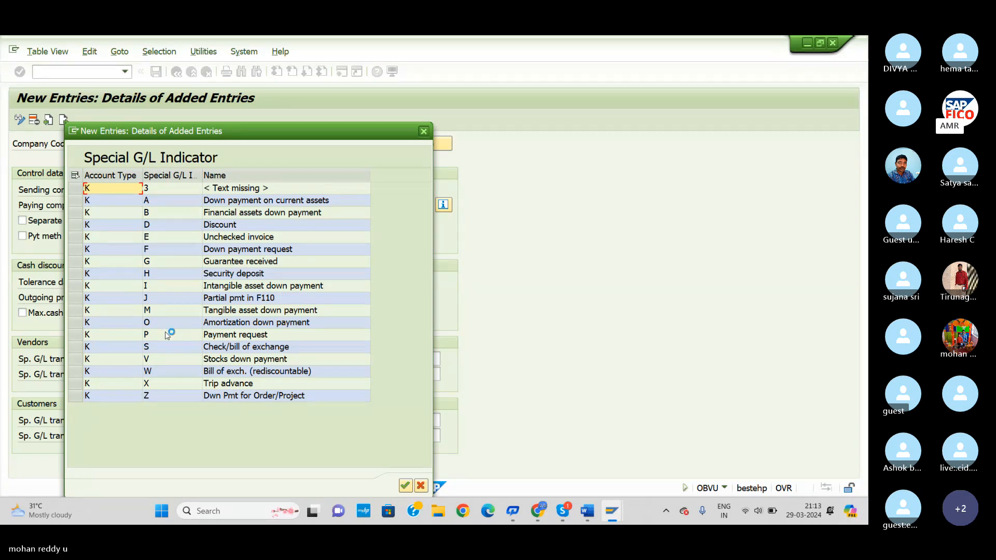
click(423, 133)
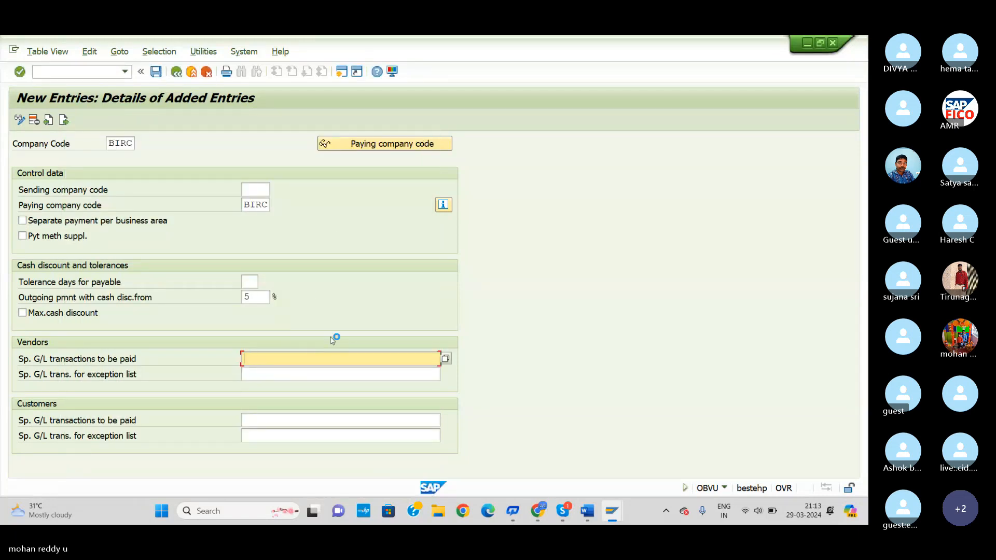
text(AFB)
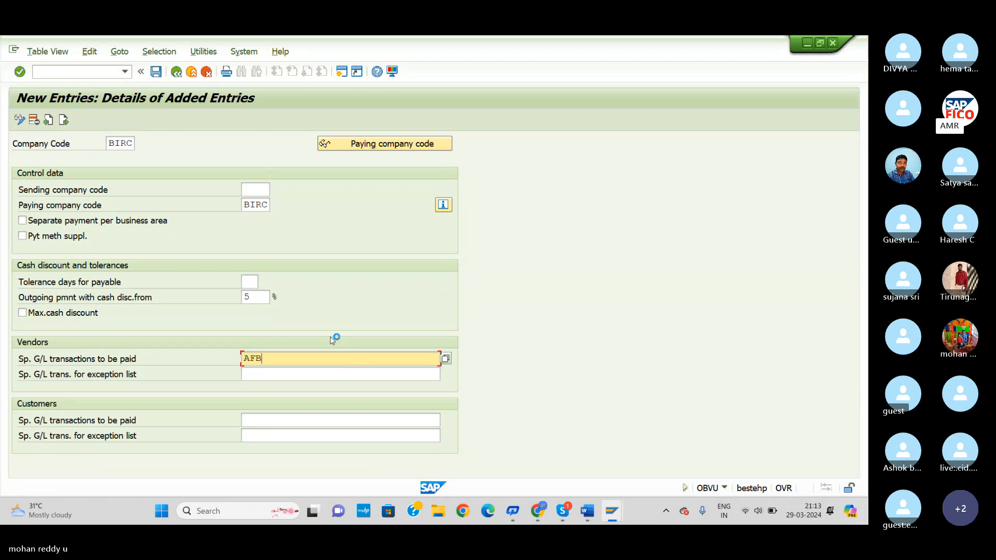
key(BackSpace)
text(P)
click(286, 420)
text(A)
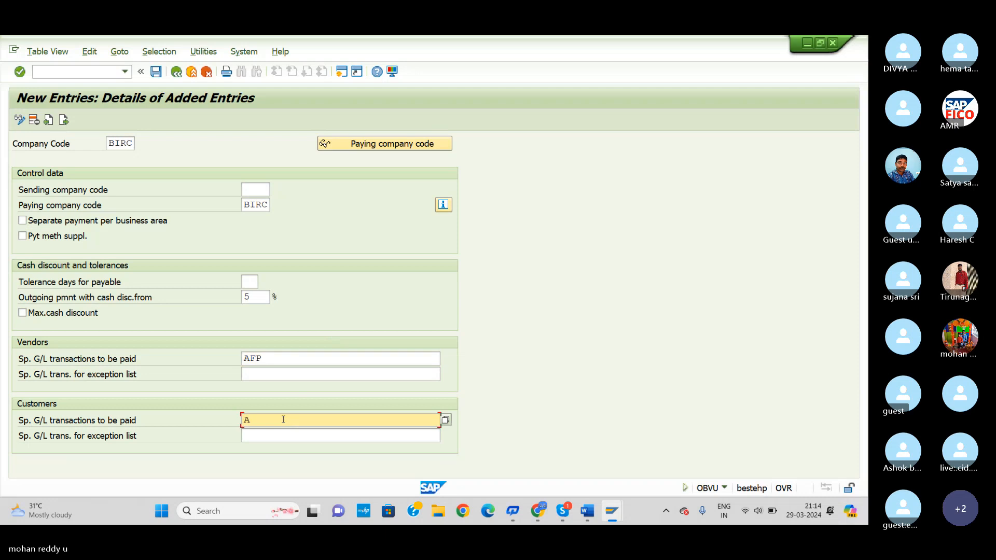
text(FP)
key(XF86AudioRaiseVolume)
key(XF86AudioRaiseVolume)
key(XF86AudioRaiseVolume)
key(XF86AudioRaiseVolume)
key(XF86AudioRaiseVolume)
click(156, 71)
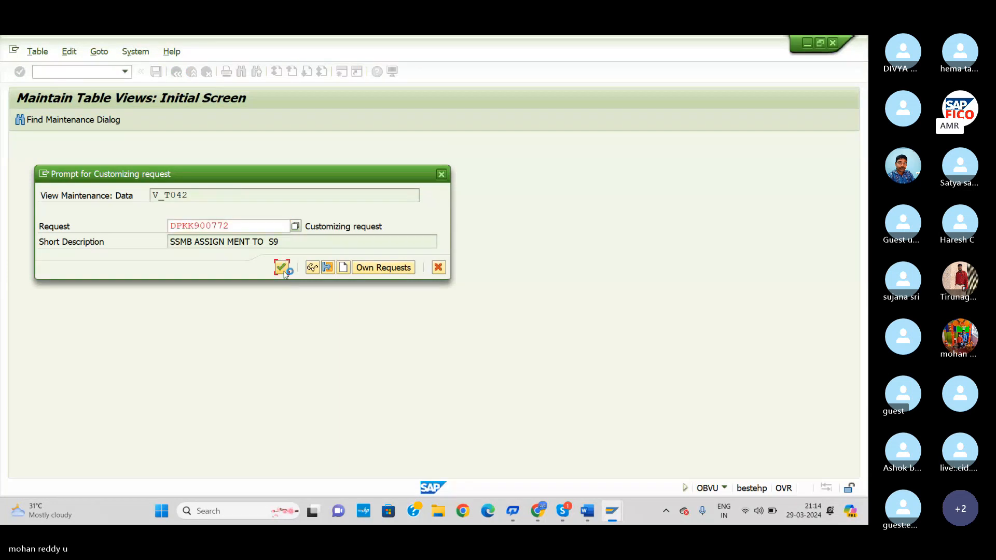
Confirm the customizing request, return to the FBZP menu and open Paying company codes
click(283, 266)
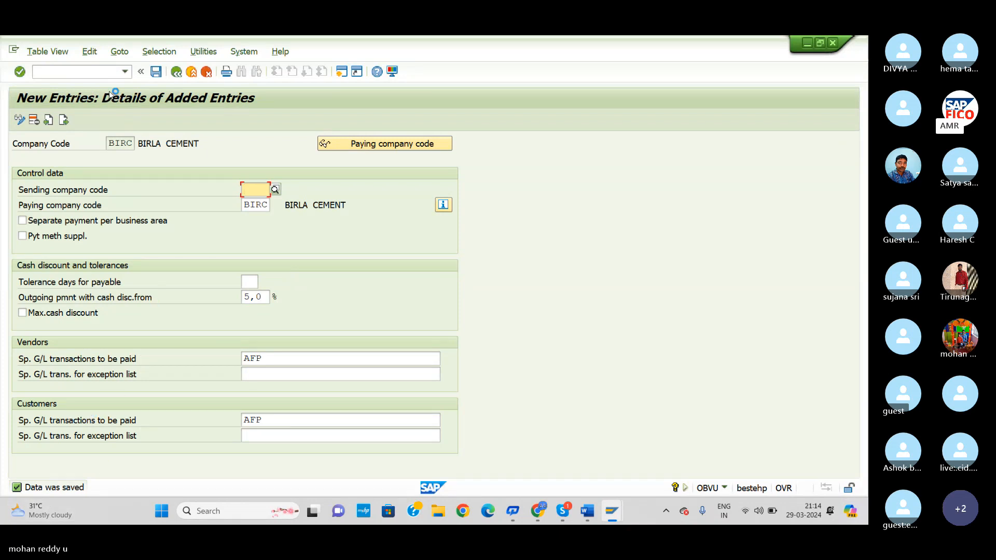
click(177, 73)
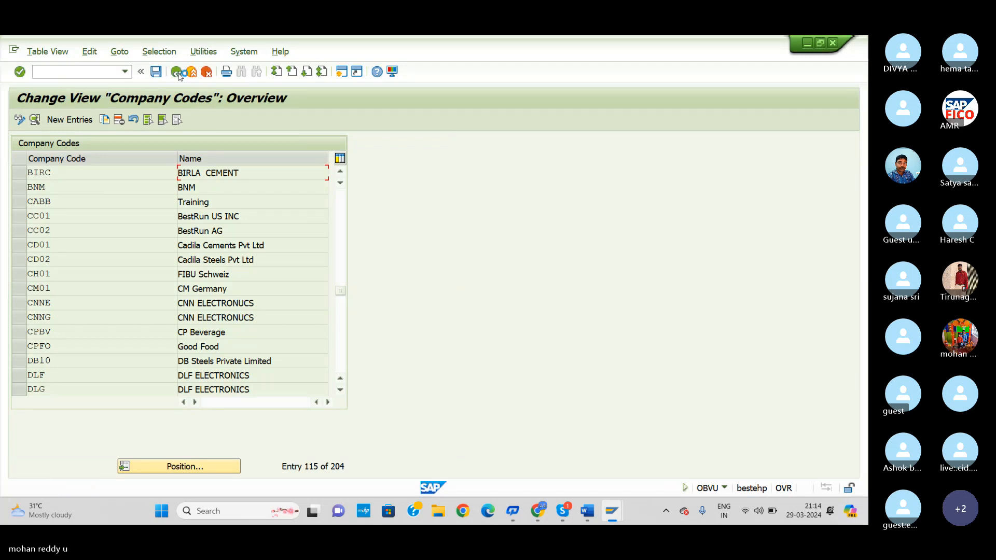
click(177, 73)
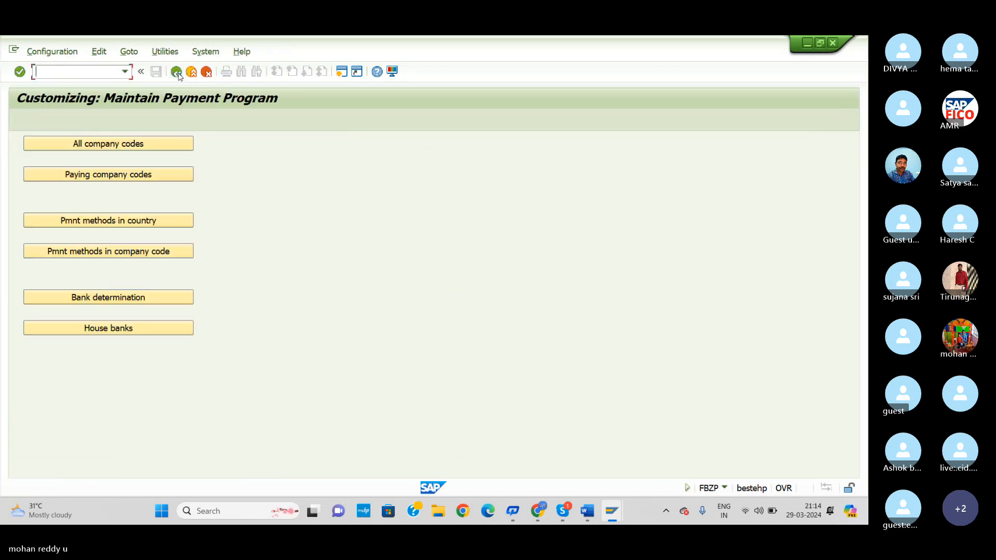
click(141, 177)
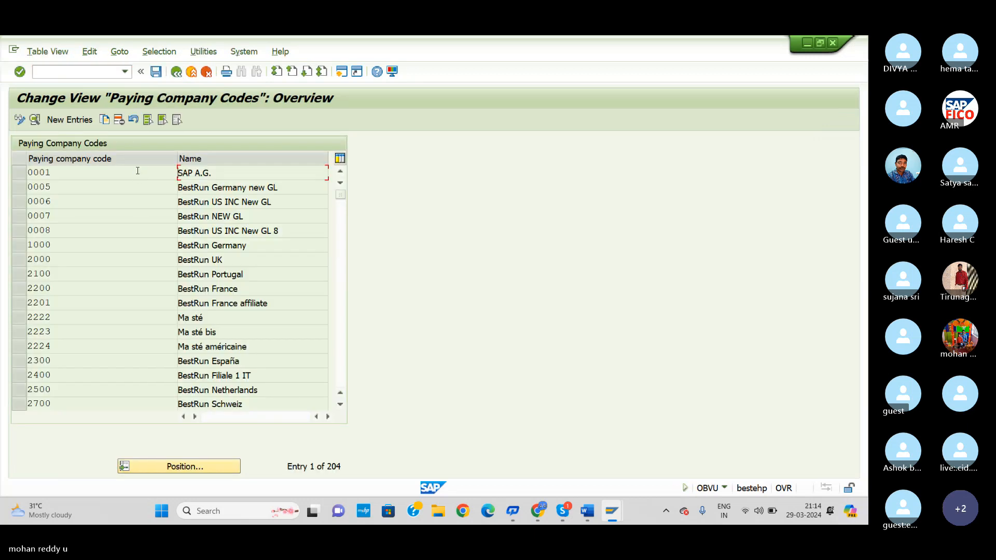
Create paying company code BIRC with 100 INR minimum incoming and outgoing payments, showing Forms
click(77, 121)
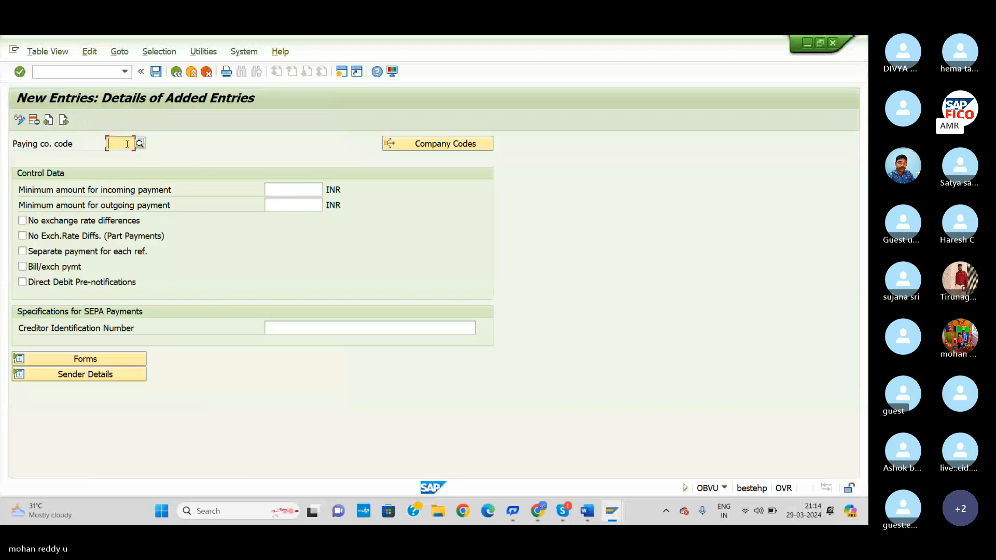
text(BIRC)
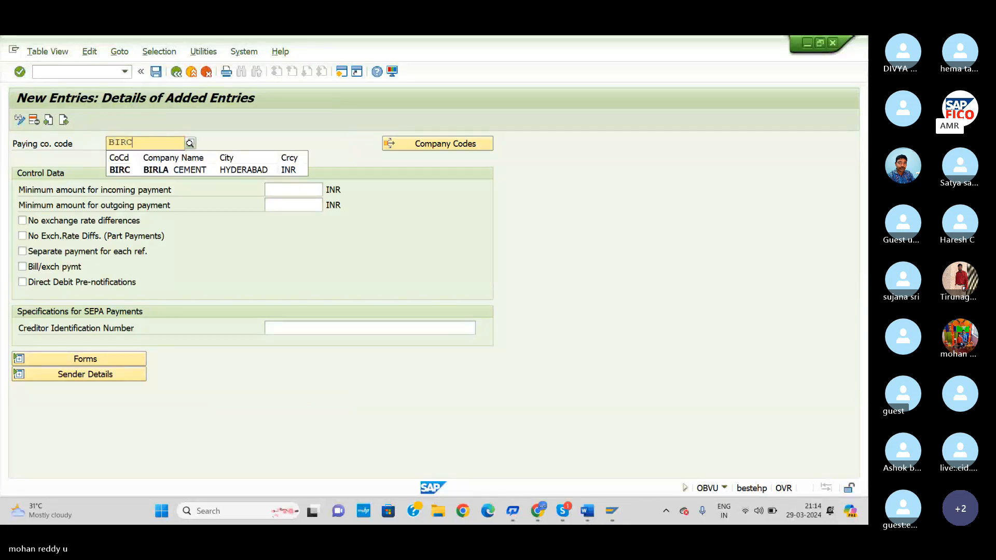
click(192, 170)
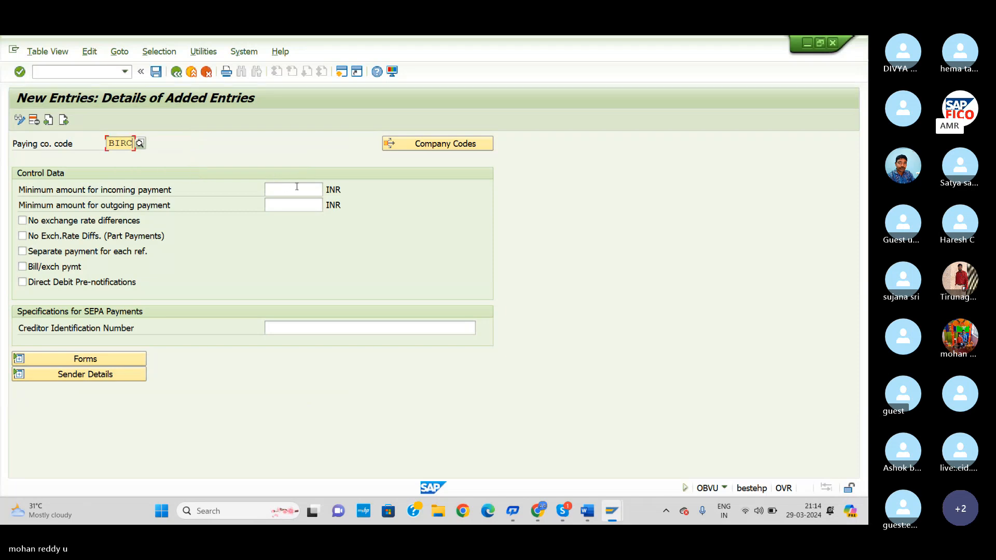
click(294, 205)
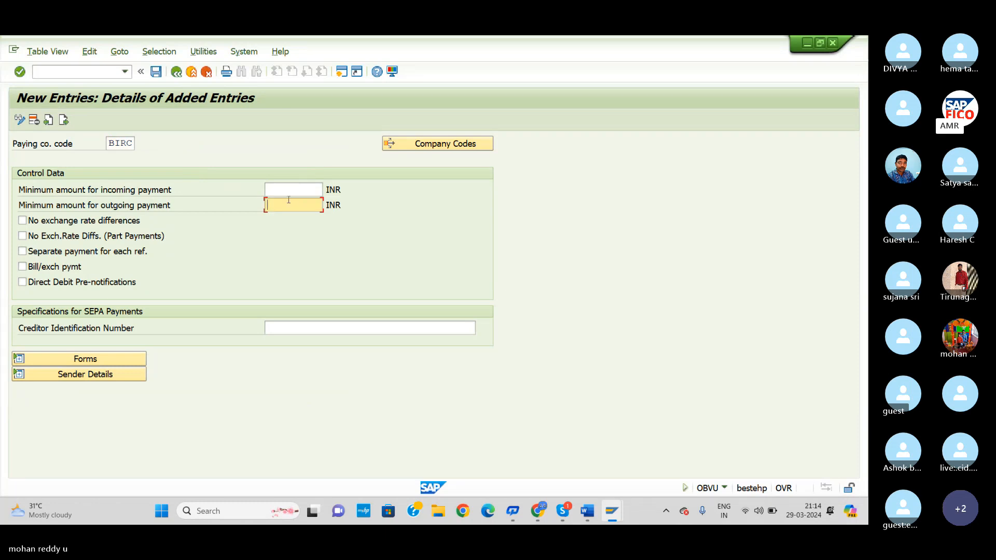
text(100)
click(300, 192)
text(100)
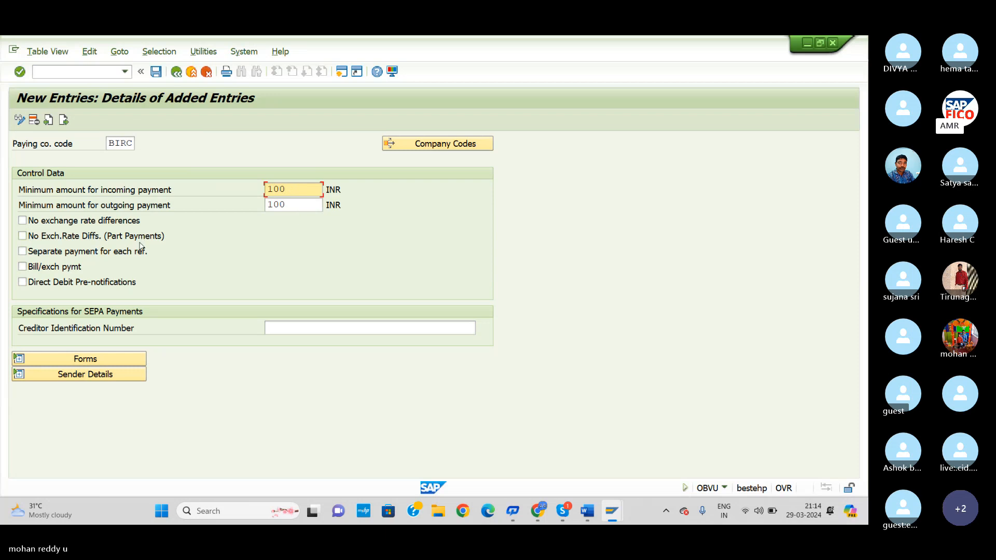
click(111, 365)
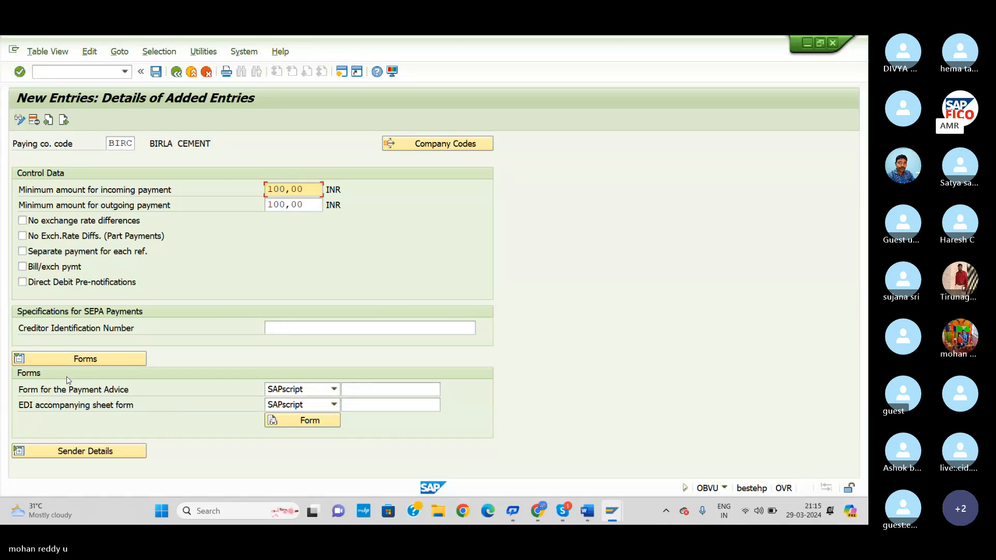
Enter F110_D_AVIS as BIRC's payment advice form
click(412, 390)
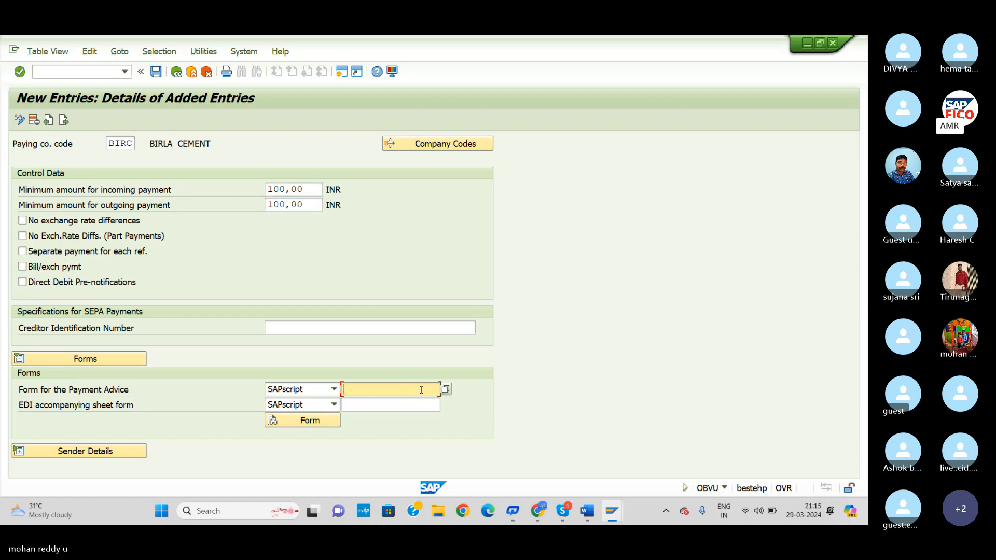
text(F11)
text(0)
text(T)
text(D)
key(BackSpace)
key(BackSpace)
text(D)
text(_)
text(A)
text(_B)
key(BackSpace)
key(BackSpace)
key(BackSpace)
key(BackSpace)
text(_A)
text(B)
key(BackSpace)
text(VIS)
Enter F110_EDI_01 as the EDI accompanying sheet form
click(414, 404)
text(F)
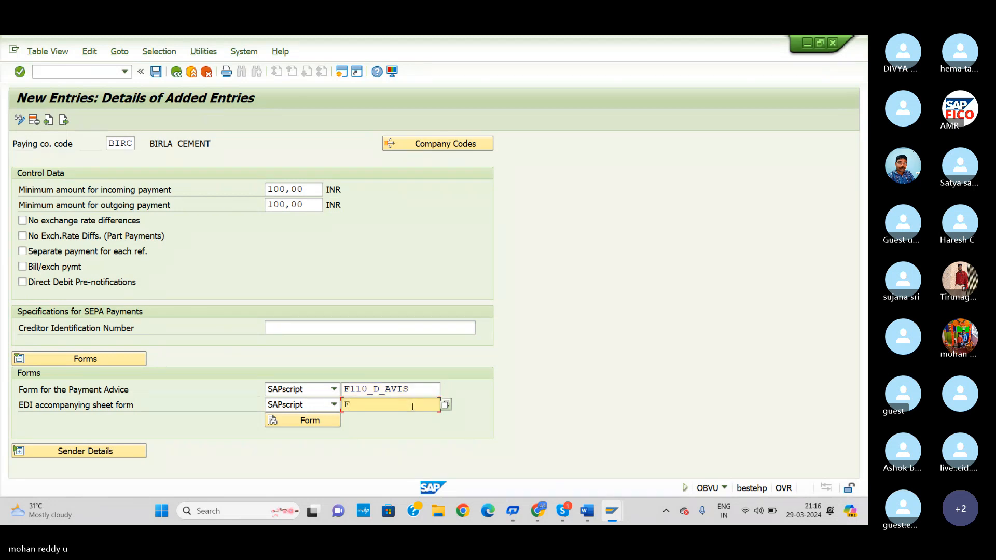
text(110_D)
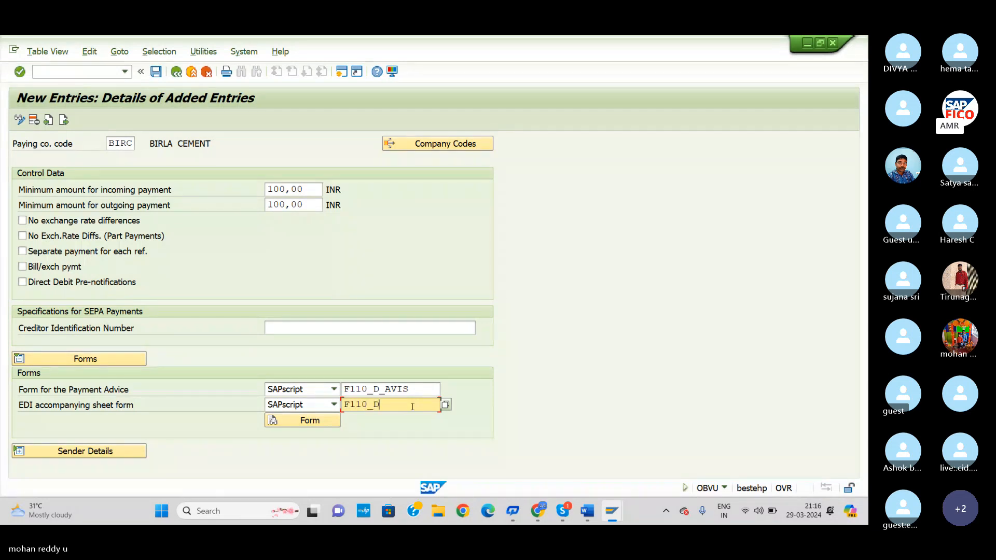
text(_AVIS)
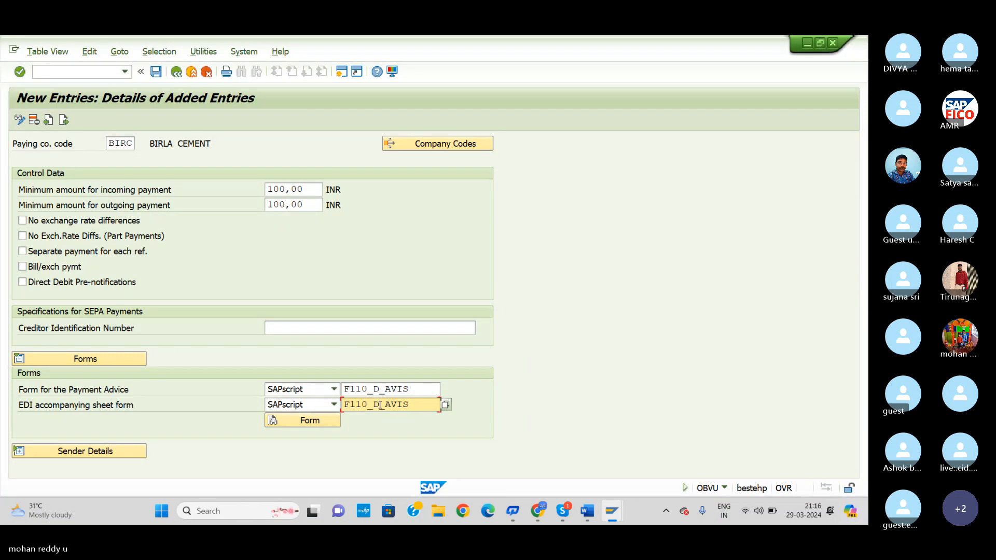
click(381, 405)
key(BackSpace)
key(BackSpace)
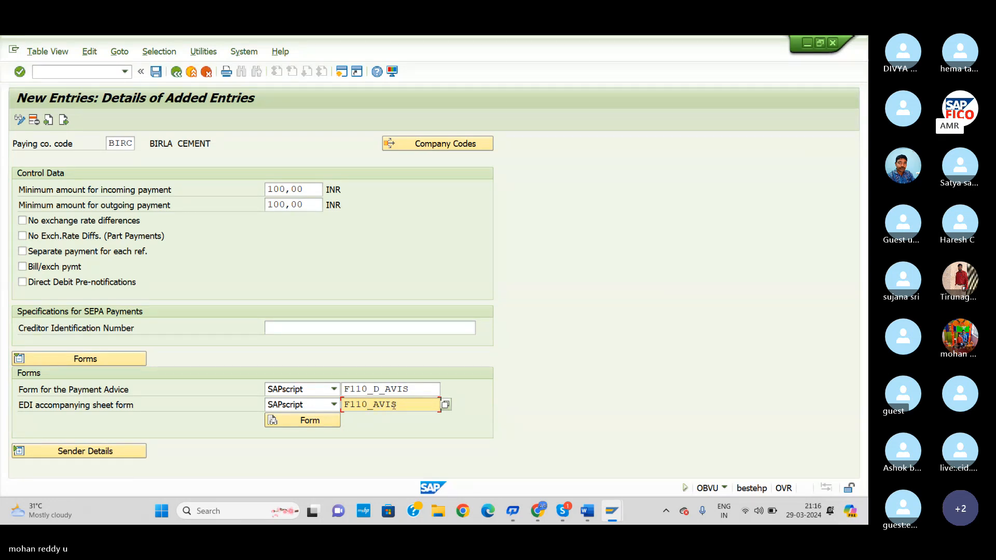
text(_)
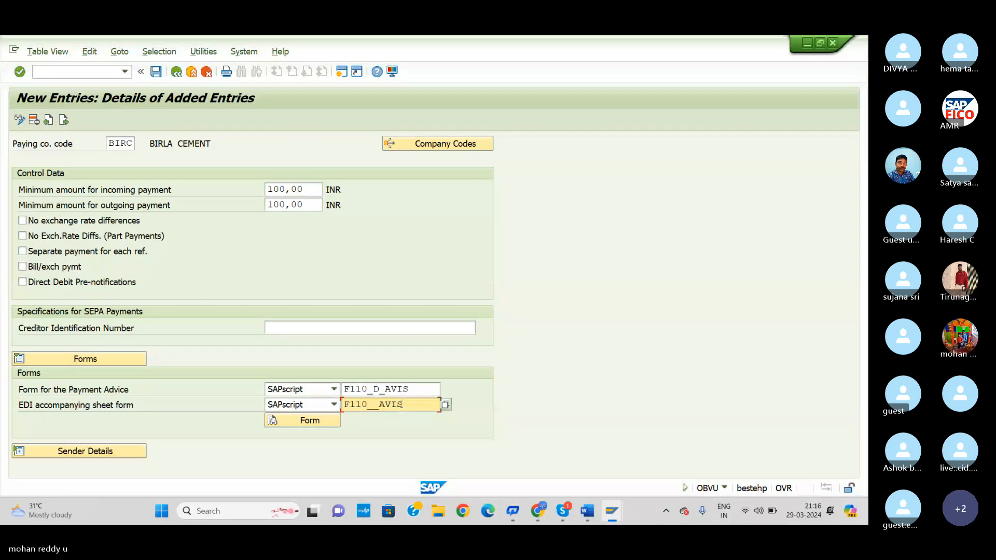
key(BackSpace)
key(BackSpace)
key(BackSpace)
key(BackSpace)
key(BackSpace)
text(EDI)
text(_)
text(C1)
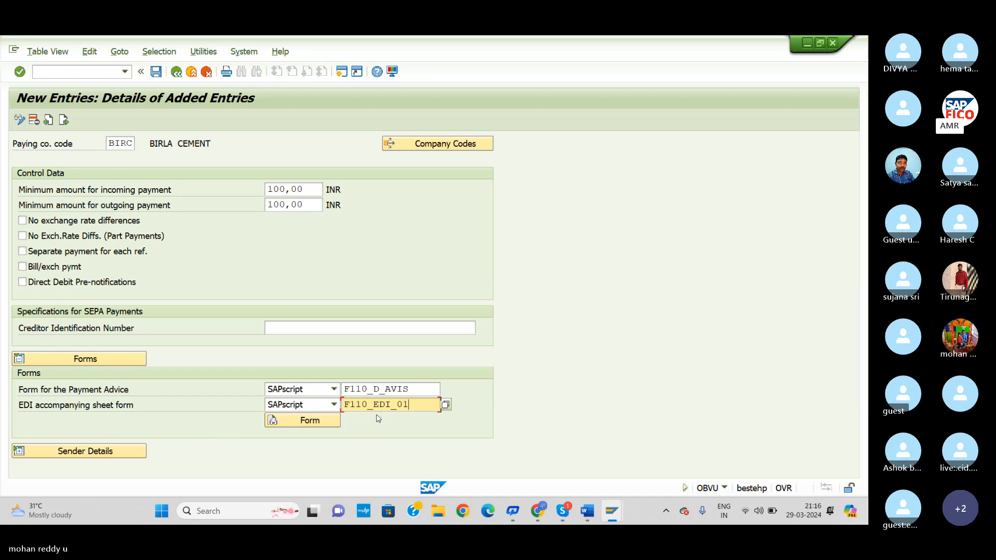
Save the BIRC paying company code under the customizing request and return to the payment program menu
key(ctrl+s)
click(157, 72)
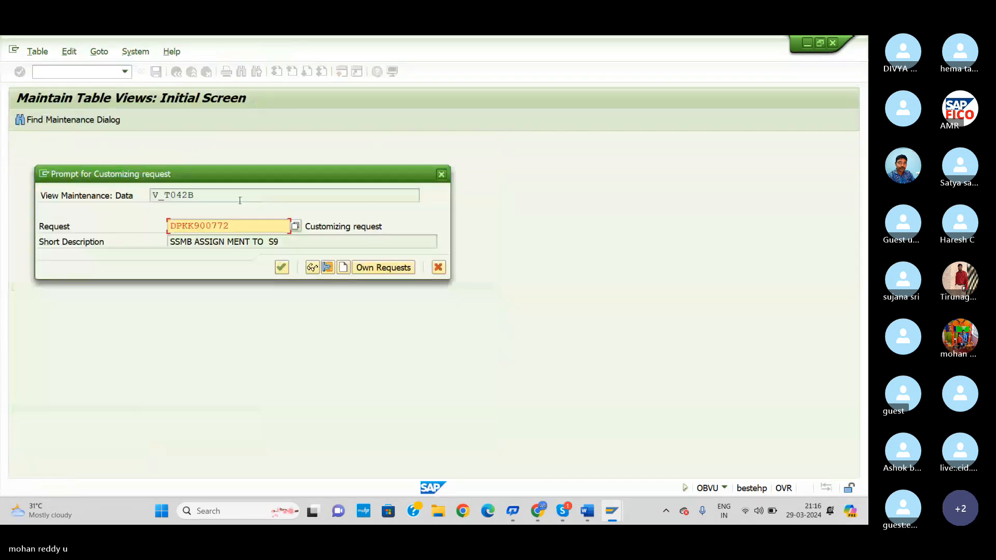
click(284, 267)
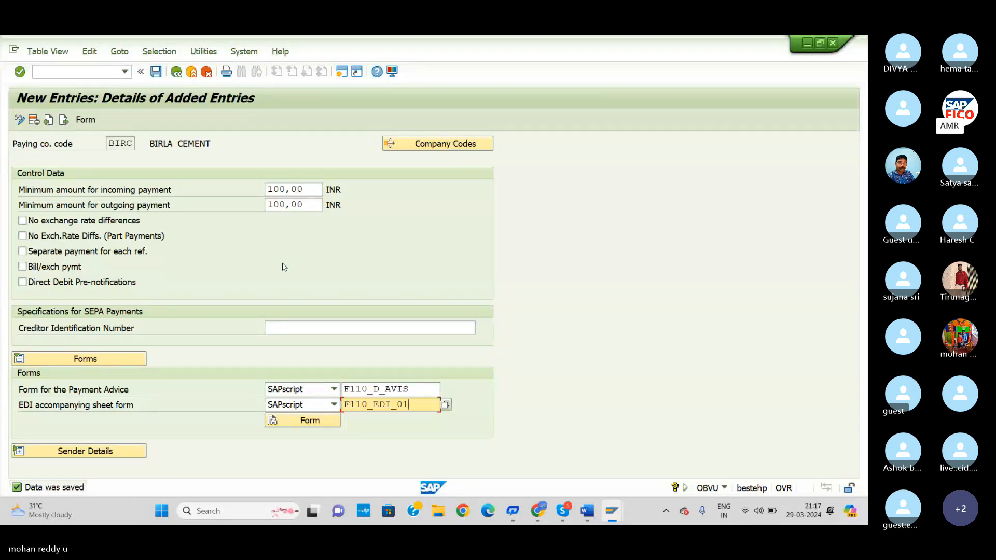
click(185, 68)
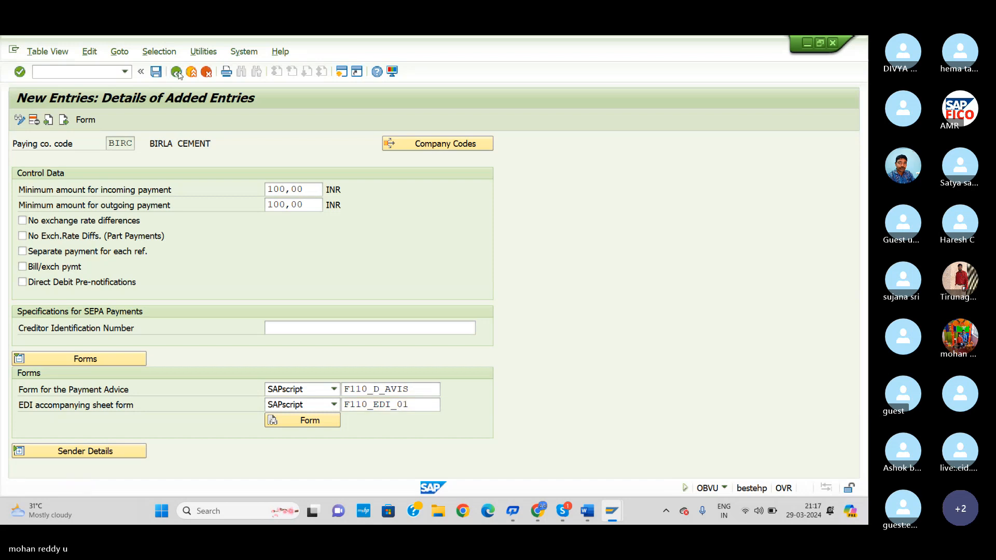
click(184, 68)
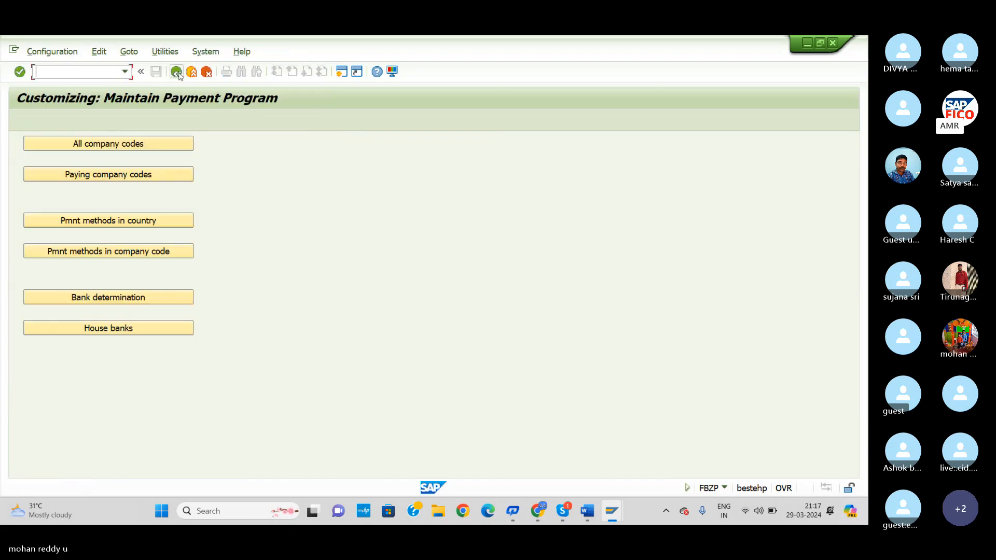
click(170, 226)
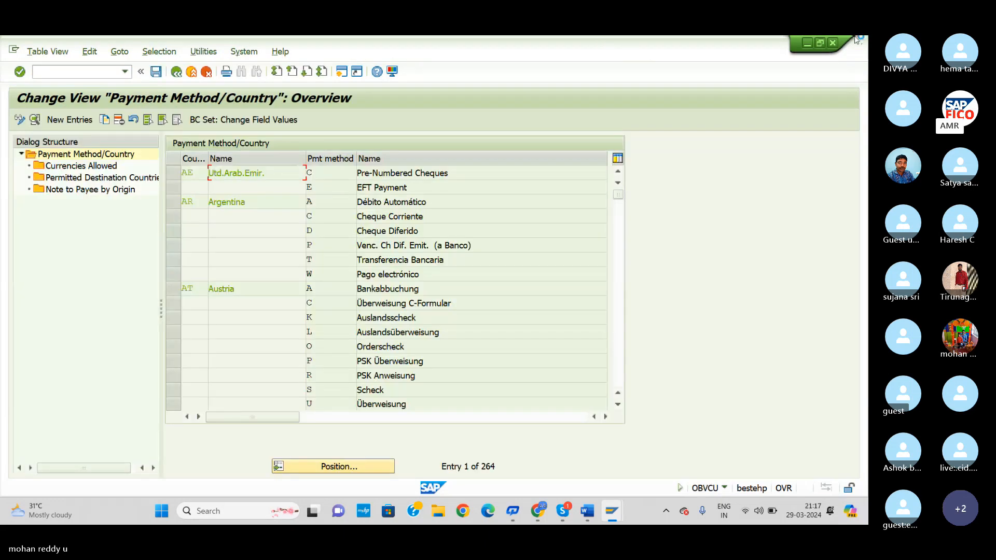
Position the Payment Method/Country list at country IN (India)
click(345, 466)
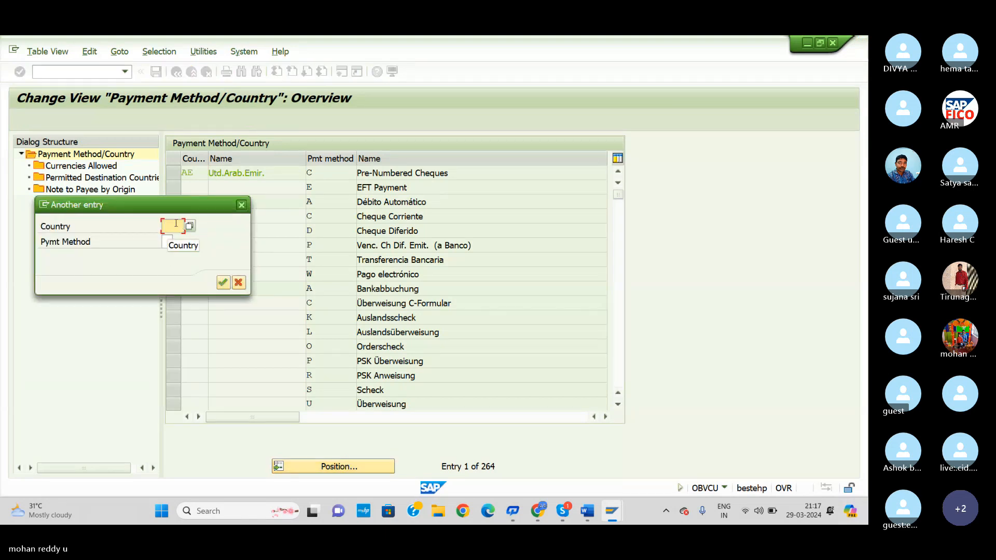
text(IN)
click(168, 241)
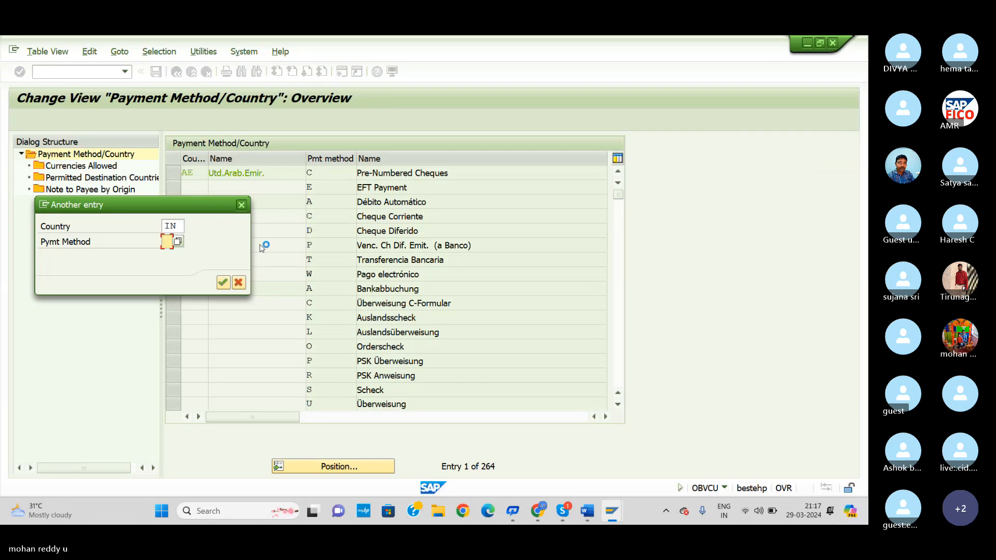
click(224, 284)
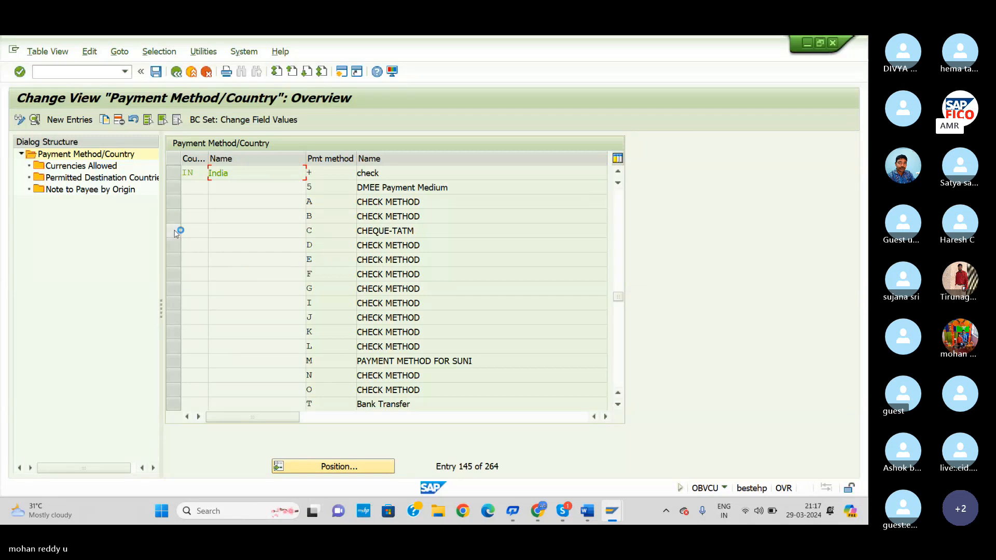
Change India's payment method C description from CHEQUE-TATM to CHEQUE-BIRC
double_click(326, 231)
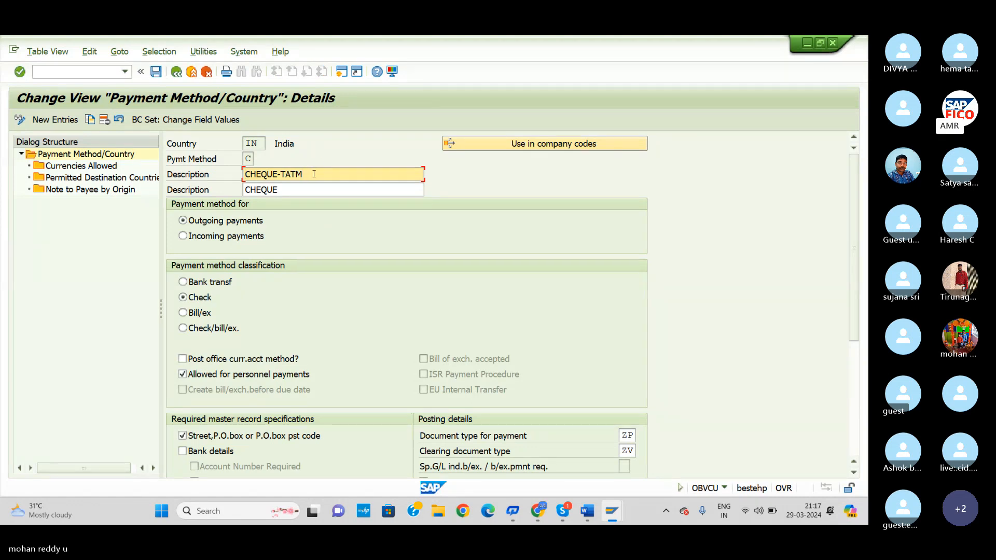
key(BackSpace)
key(BackSpace)
key(BackSpace)
key(BackSpace)
text(BIRC)
scroll(331, 360, down, 1)
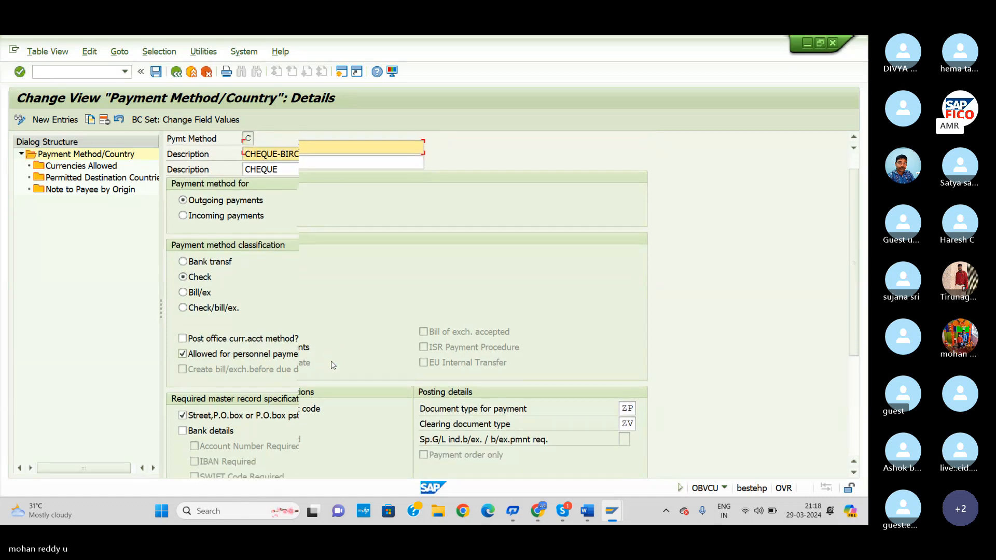
scroll(332, 364, down, 2)
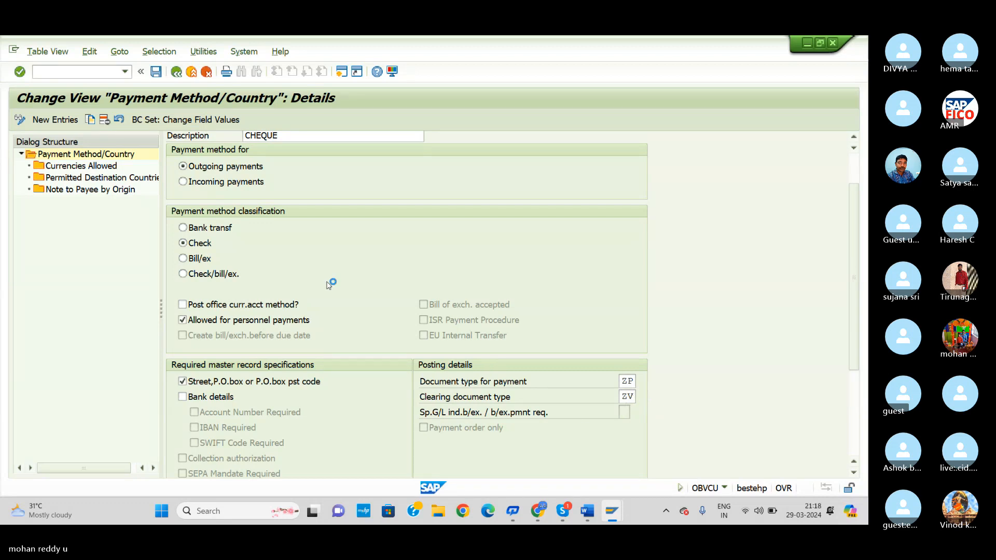
Save the CHEQUE-BIRC change under the customizing request and exit to SAP Easy Access
click(158, 76)
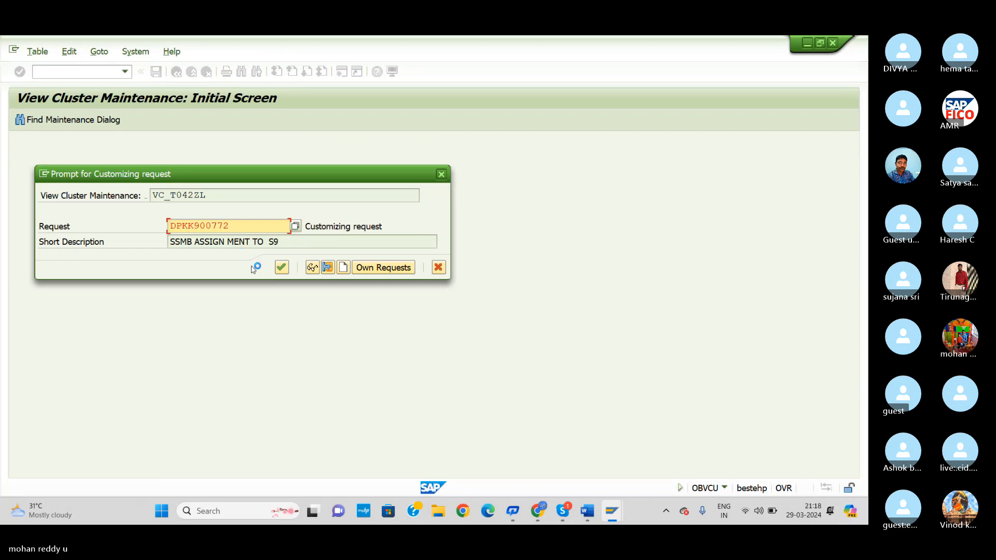
click(282, 268)
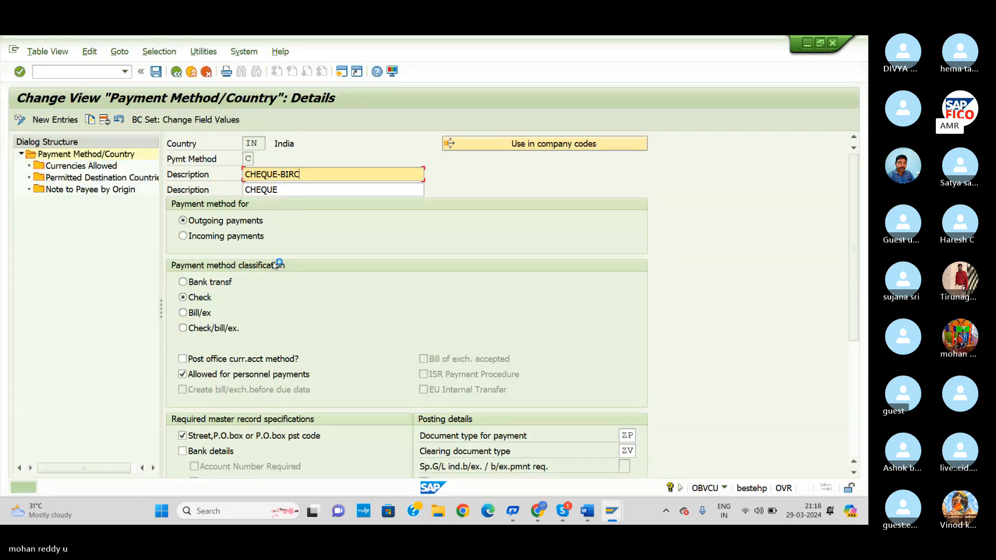
click(176, 73)
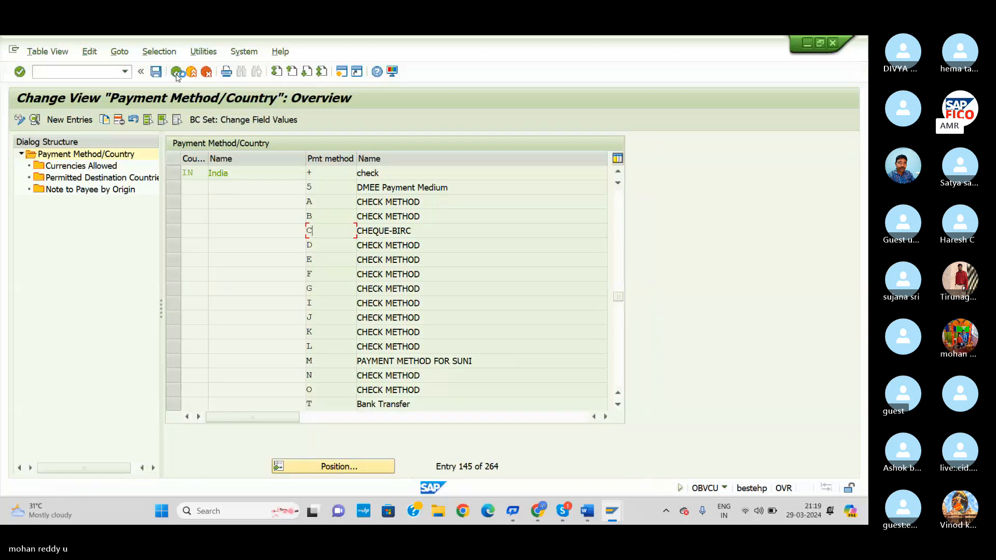
click(177, 73)
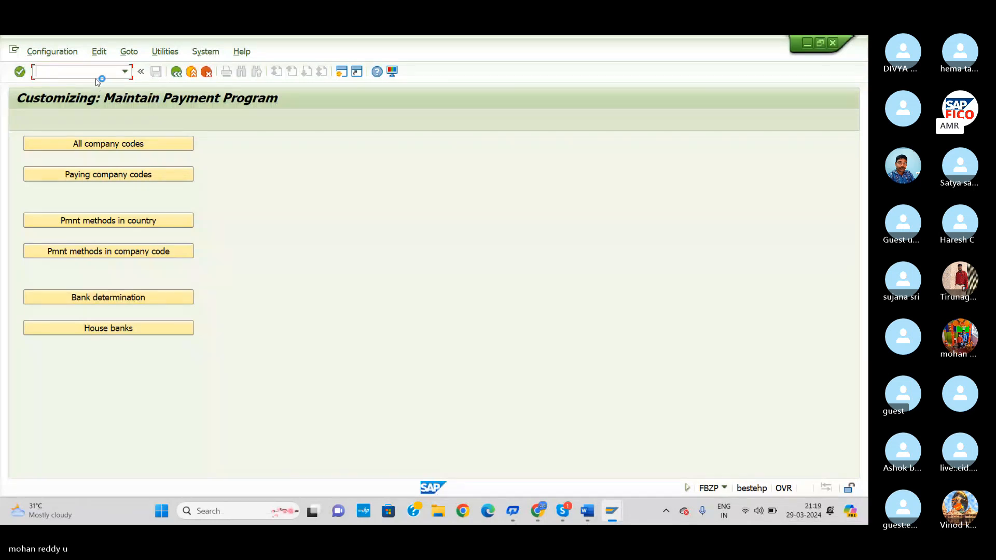
click(341, 71)
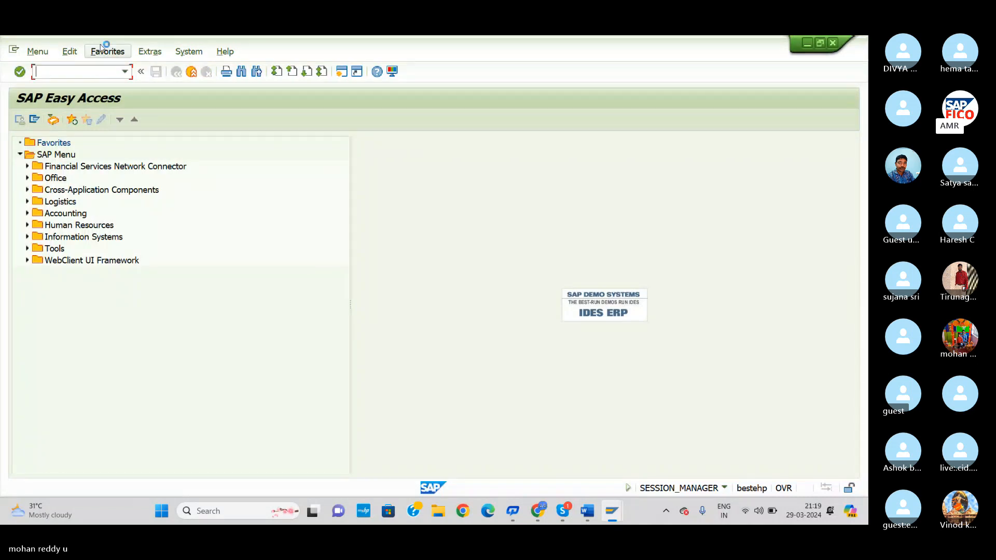
Run OBA7, locate document type ZP and open its Payment posting details
text(OBA7)
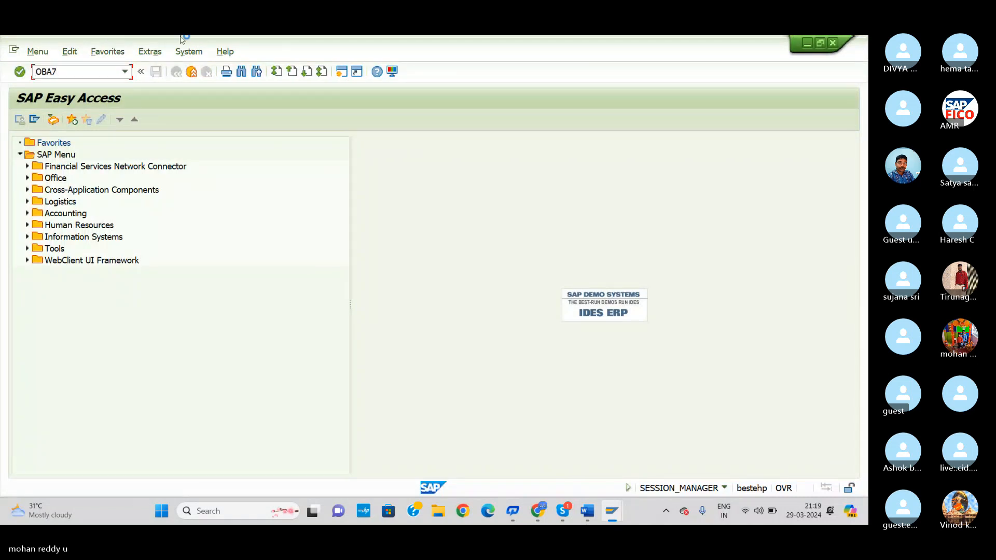
key(Return)
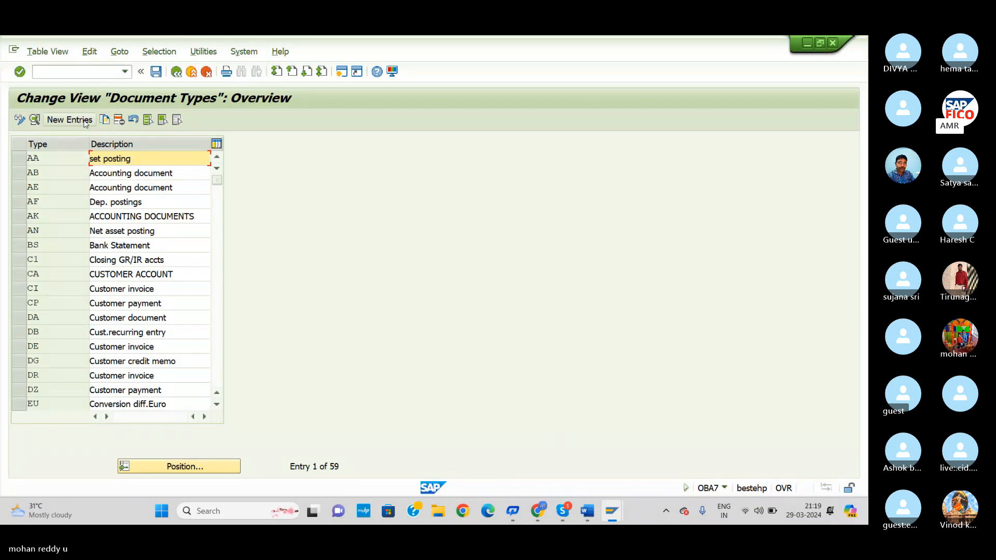
click(188, 467)
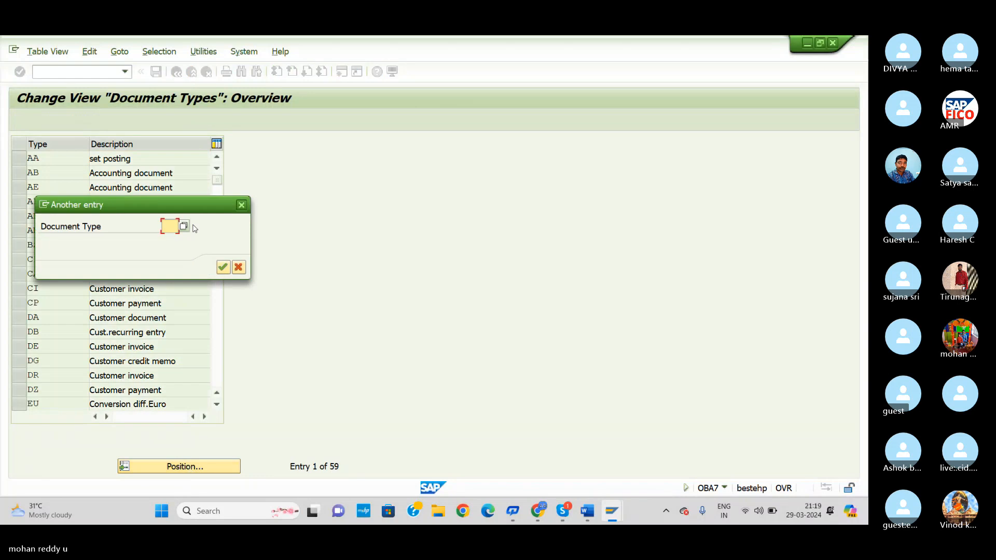
text(ZP)
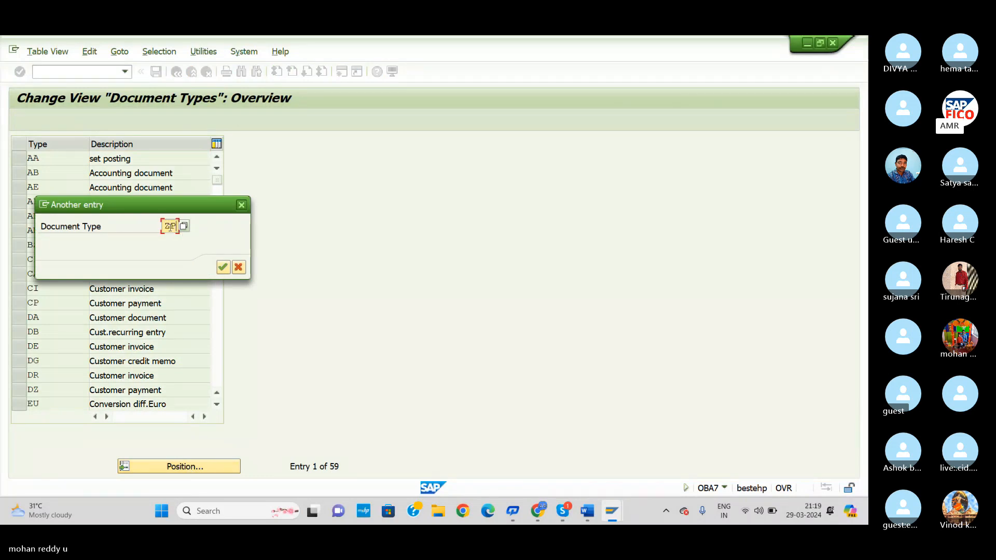
click(222, 268)
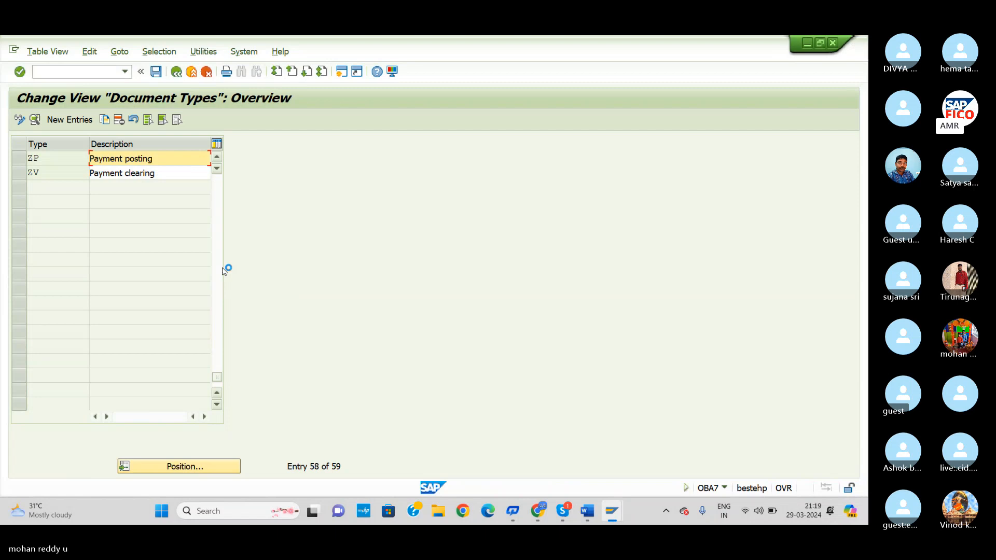
double_click(63, 163)
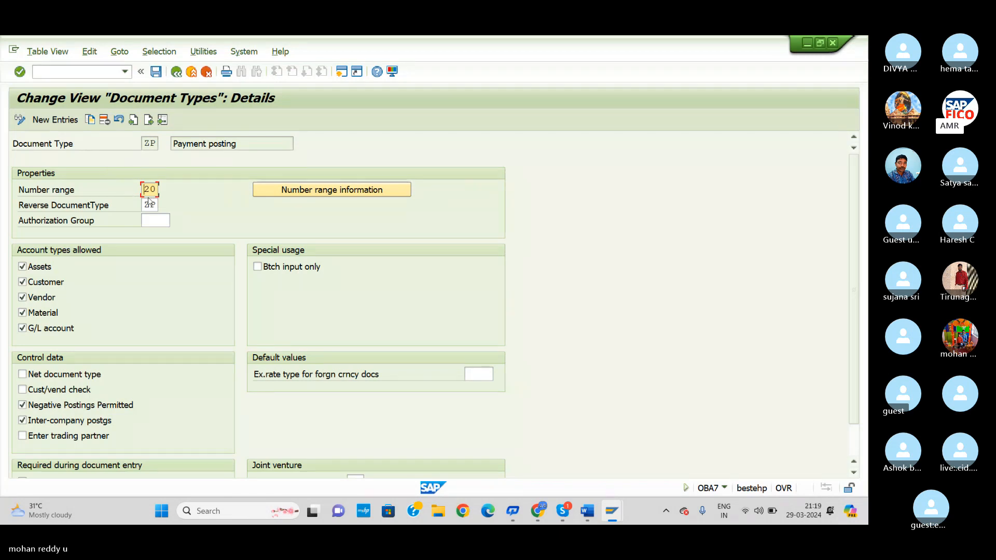
click(361, 190)
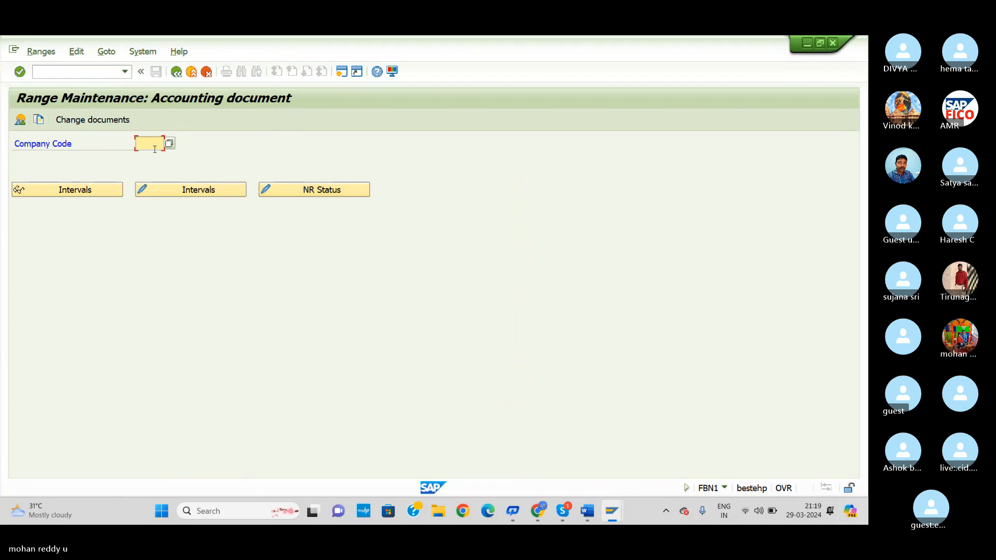
text(BIRC)
click(221, 190)
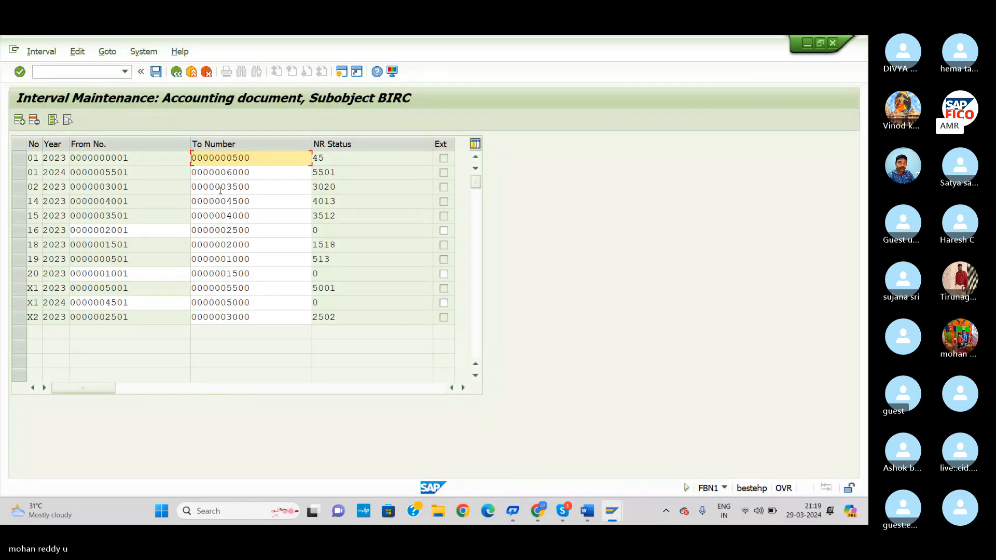
click(29, 276)
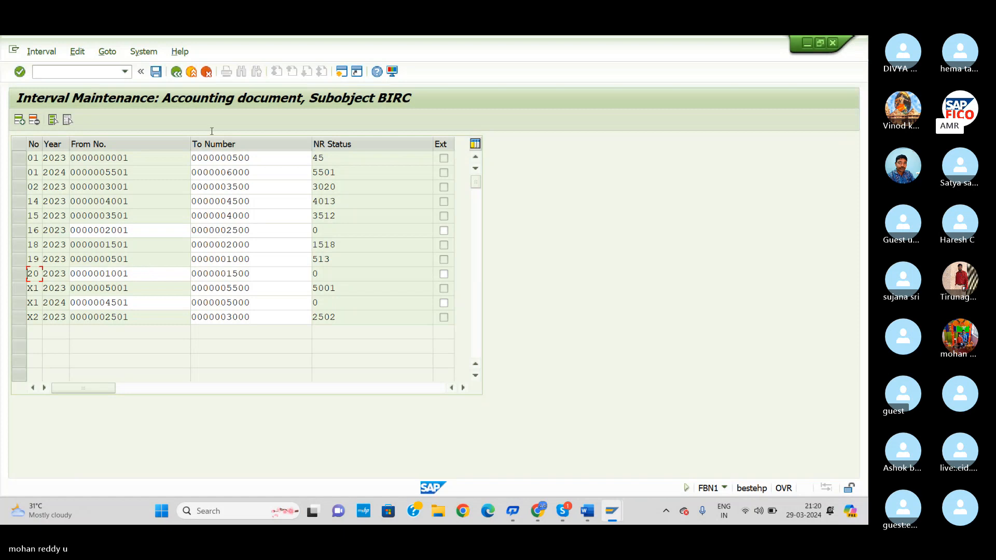
click(177, 73)
click(177, 73)
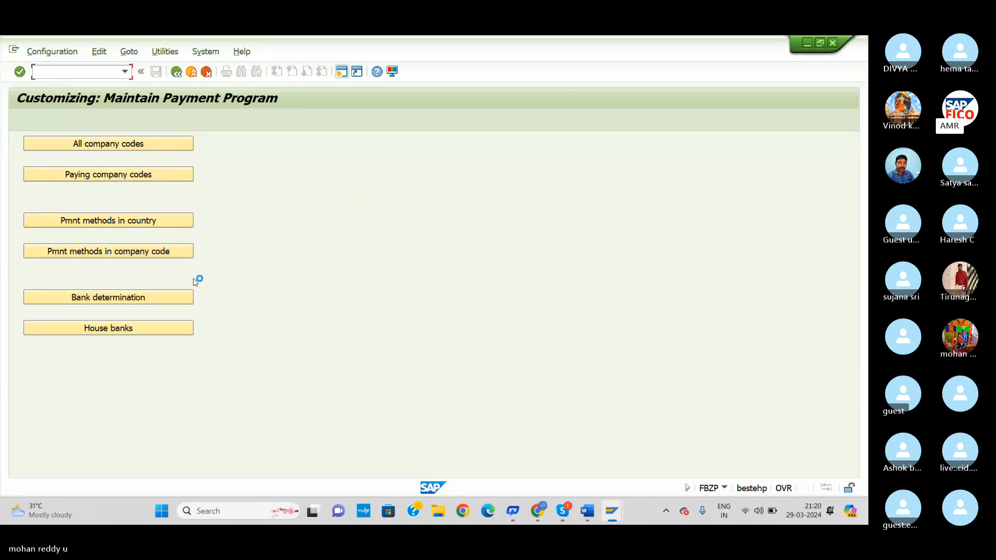
Open payment methods in company code and position the list on BIRC, finding no entry
click(164, 254)
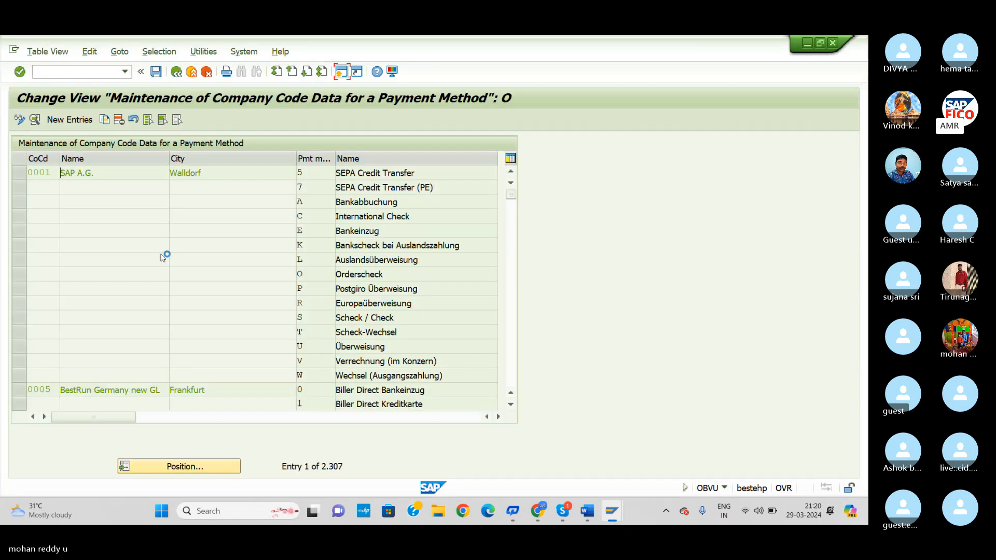
click(172, 470)
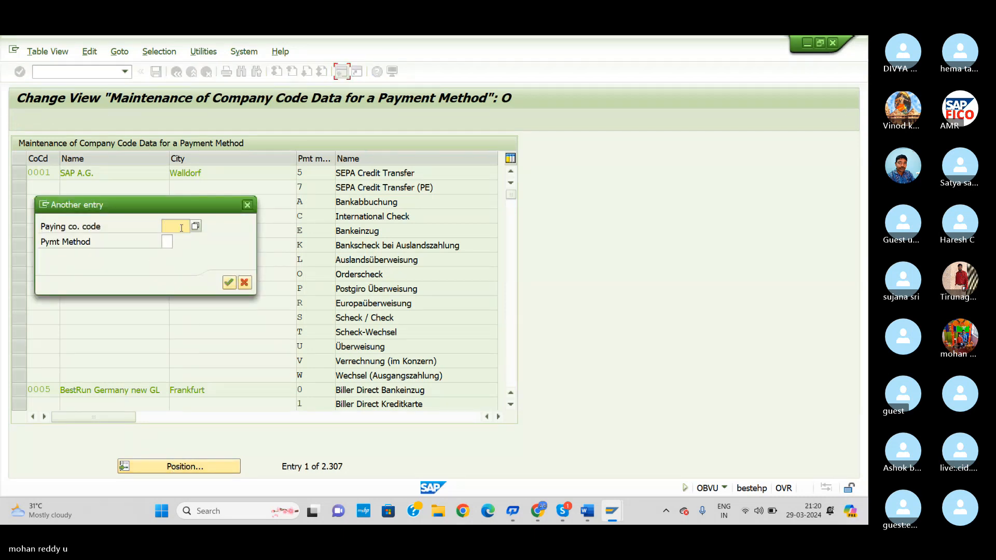
text(BIRC)
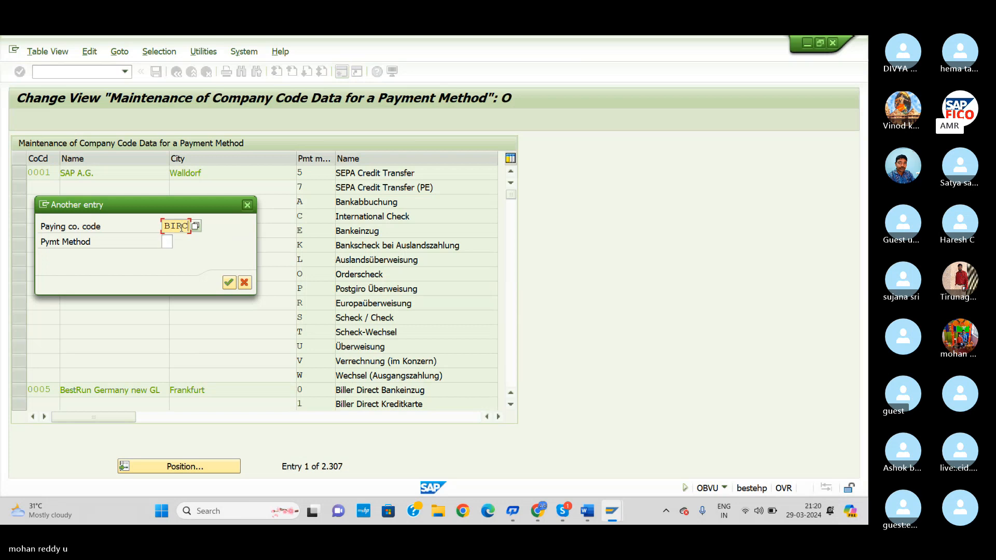
click(229, 283)
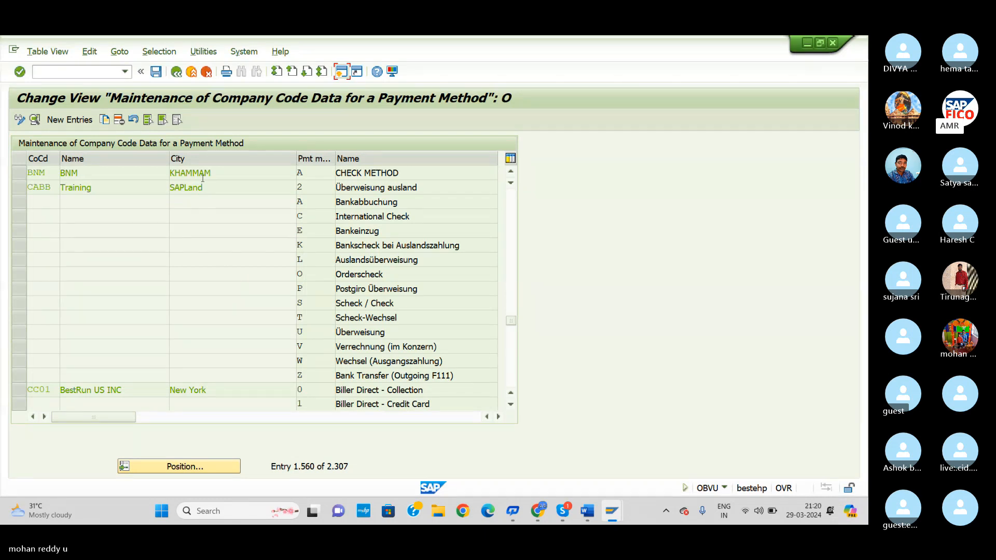
scroll(392, 172, up, 1)
scroll(290, 244, up, 5)
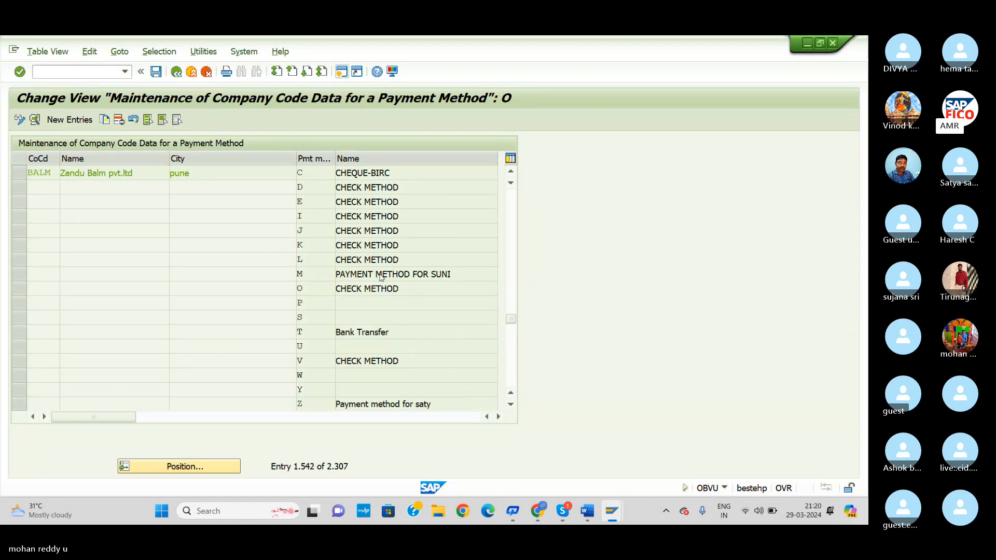
scroll(394, 283, up, 3)
drag(512, 320, 528, 188)
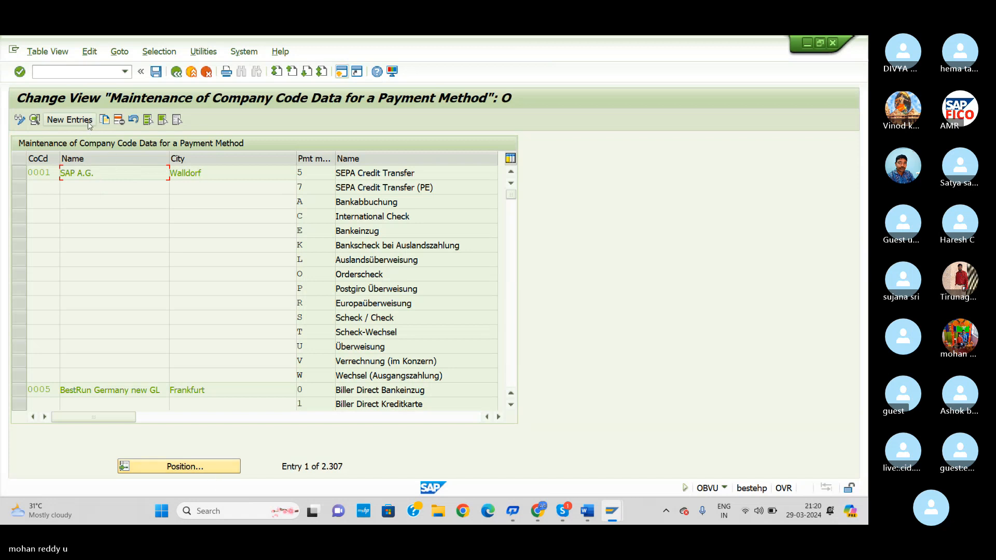
Create a new entry for company code BIRC with cheque payment method C
click(70, 119)
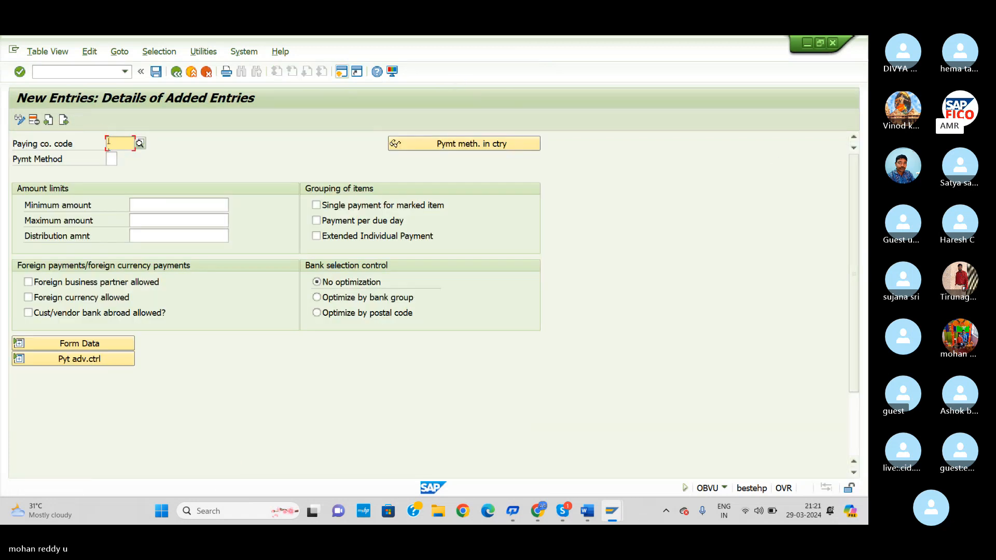
text(BI)
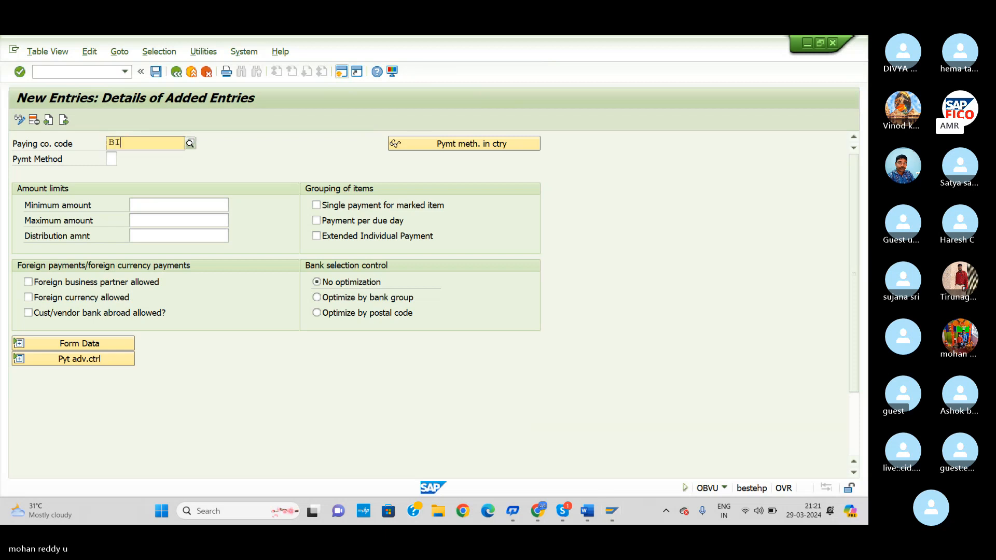
text(RC)
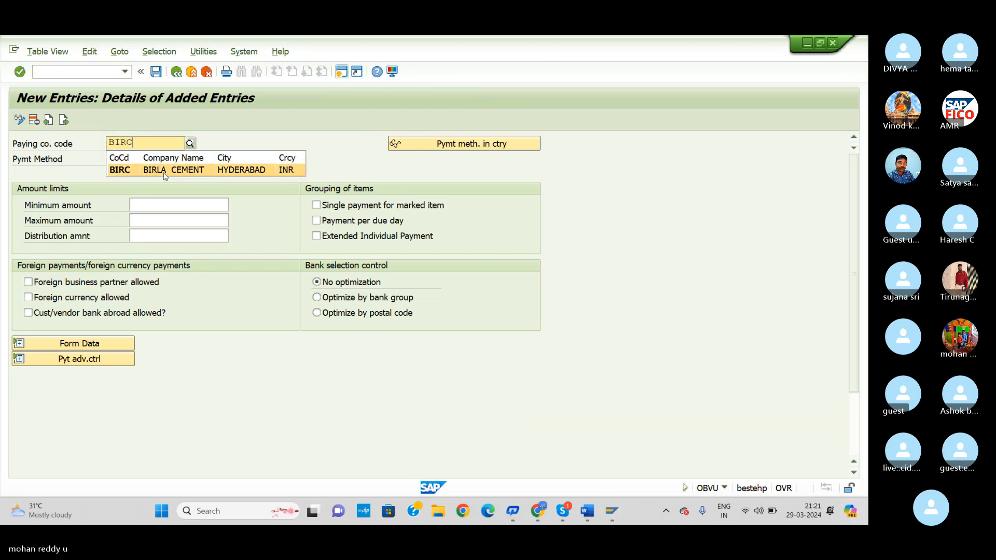
click(168, 174)
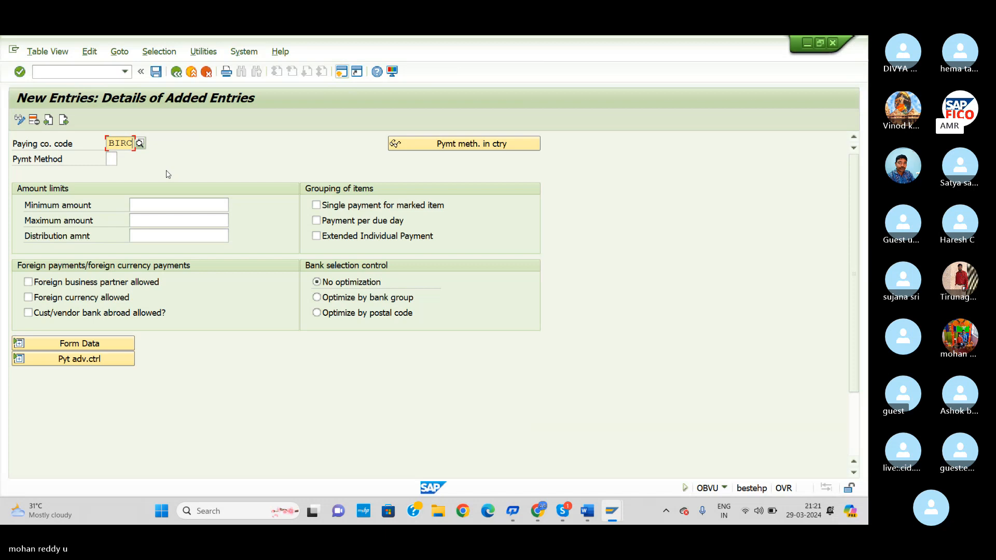
click(113, 159)
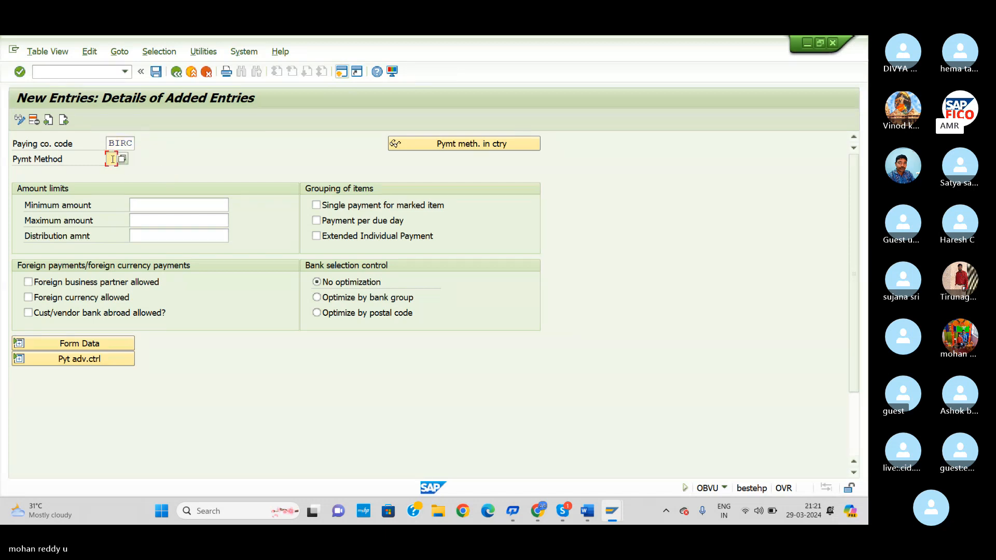
click(123, 159)
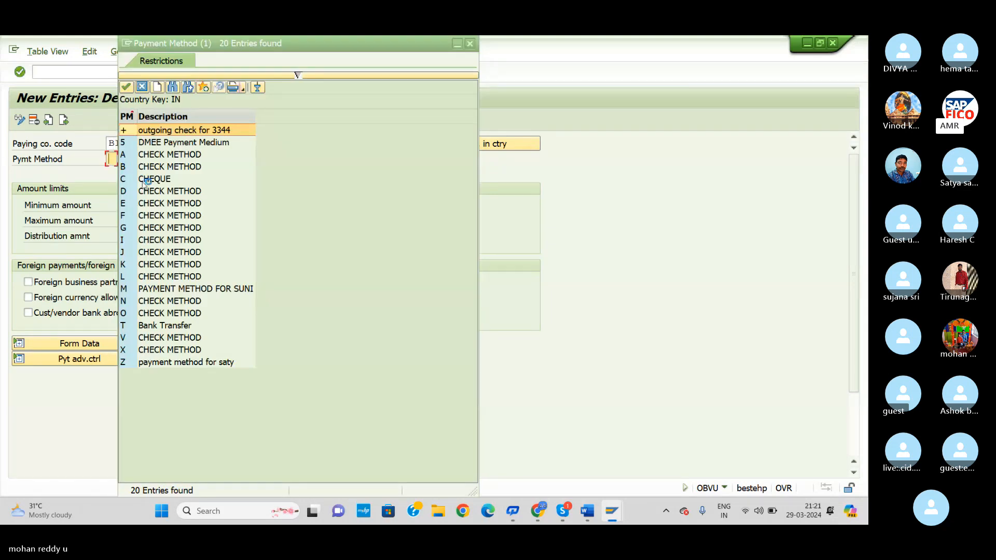
click(145, 181)
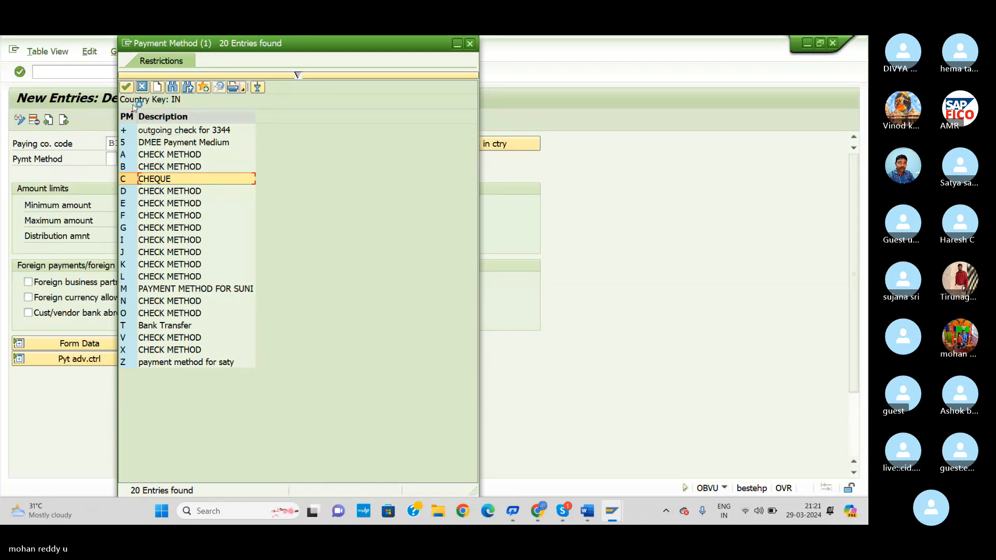
click(126, 87)
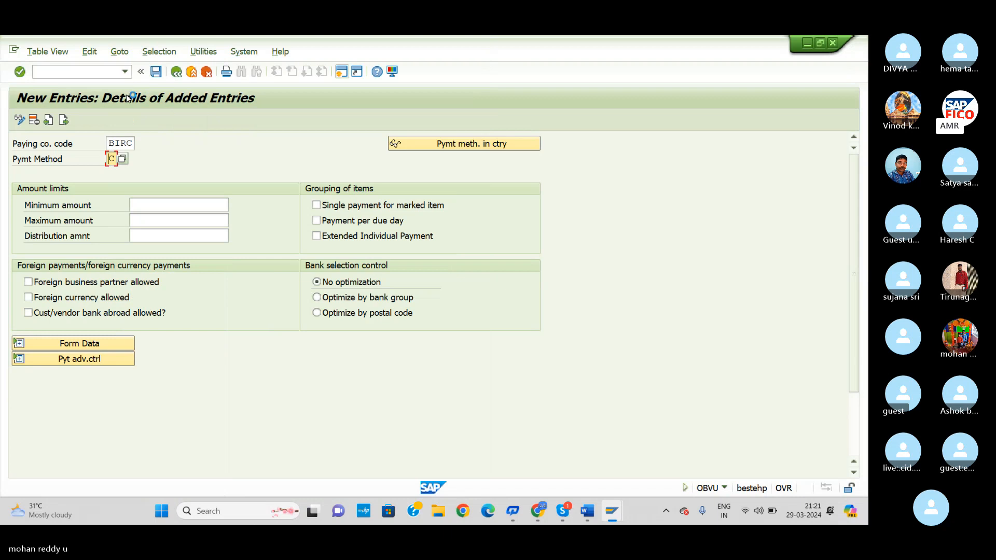
Set amounts 10 to 999999999 and allow foreign partners, foreign currency and banks abroad
click(175, 206)
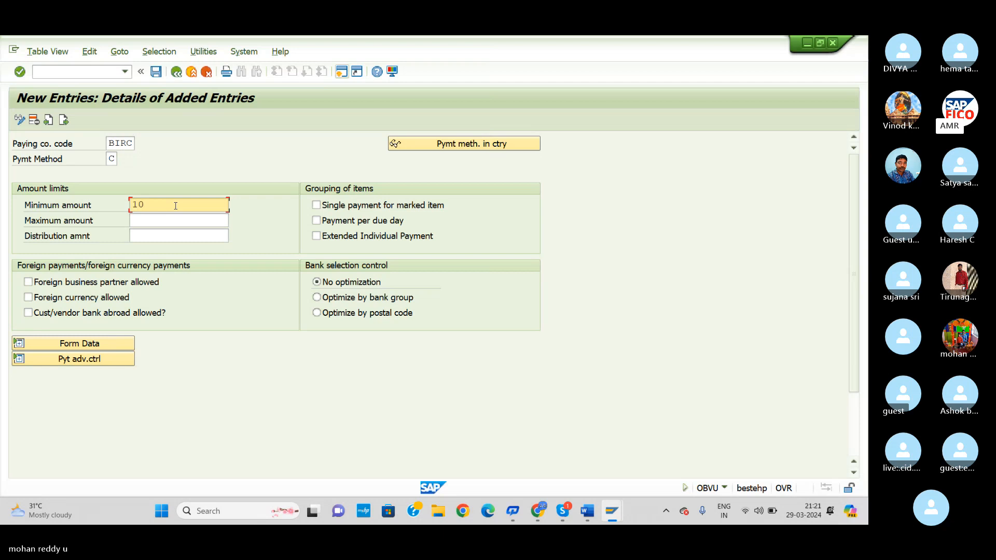
click(177, 216)
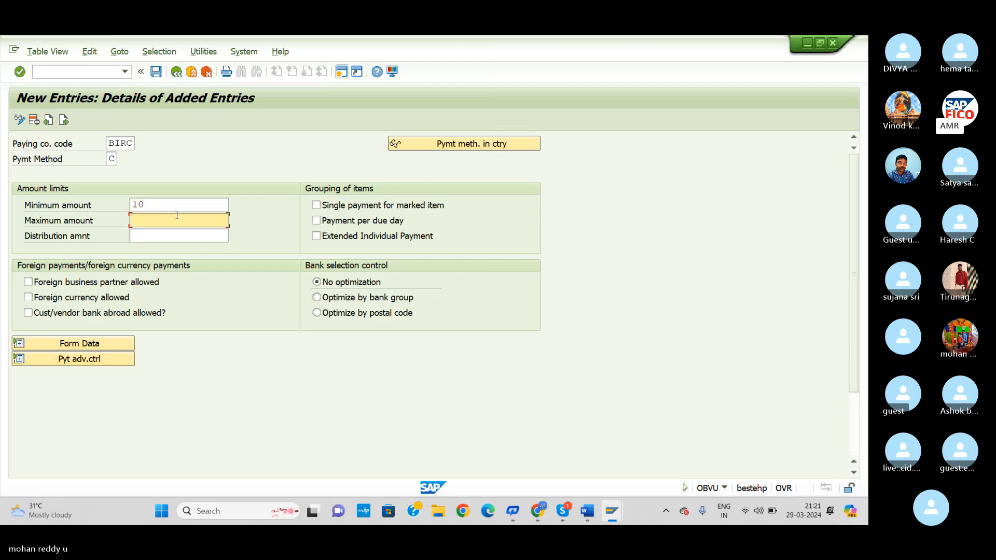
text(10)
key(BackSpace)
key(BackSpace)
text(999999)
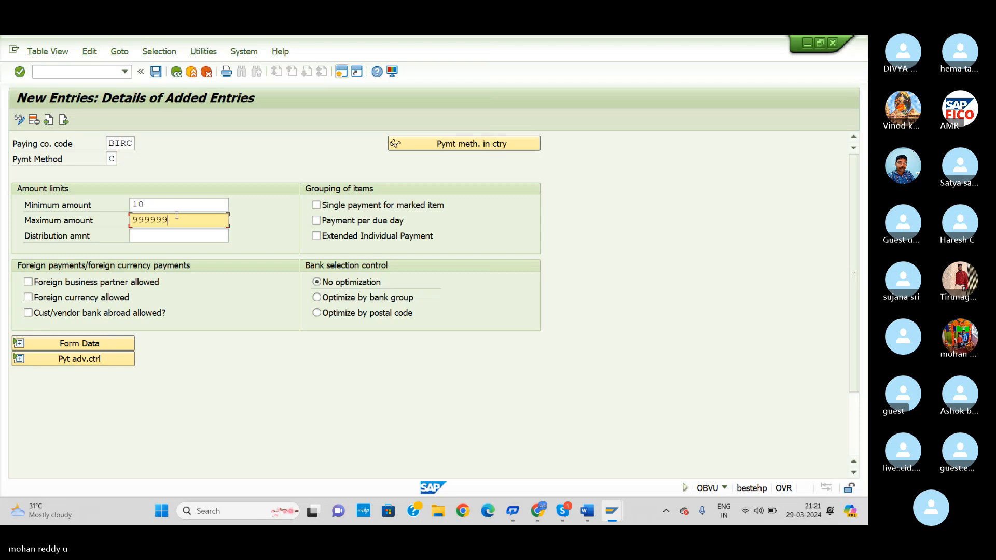
text(999)
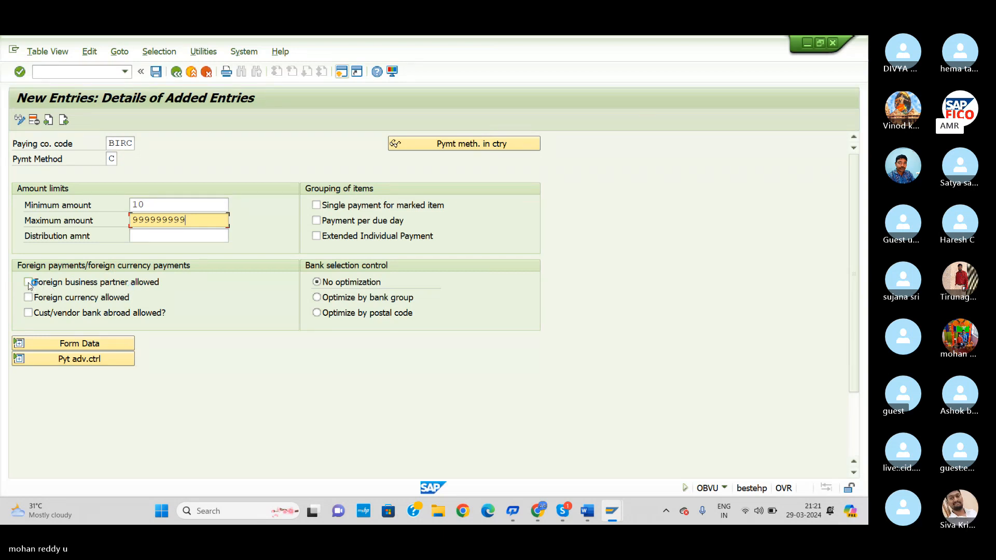
click(49, 285)
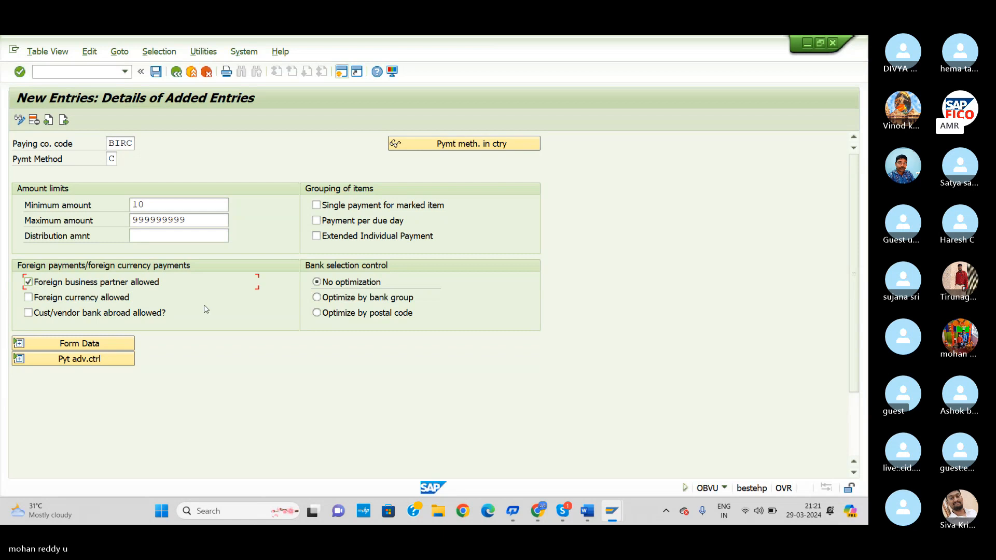
click(29, 298)
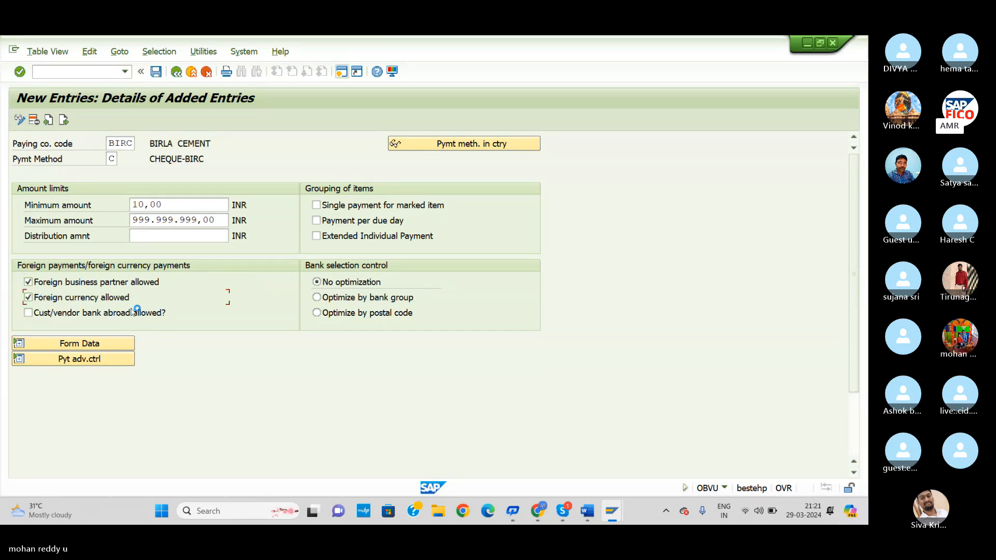
click(28, 314)
Enter F110_PRENUM_CHCK as the payment medium form under Form Data
click(64, 344)
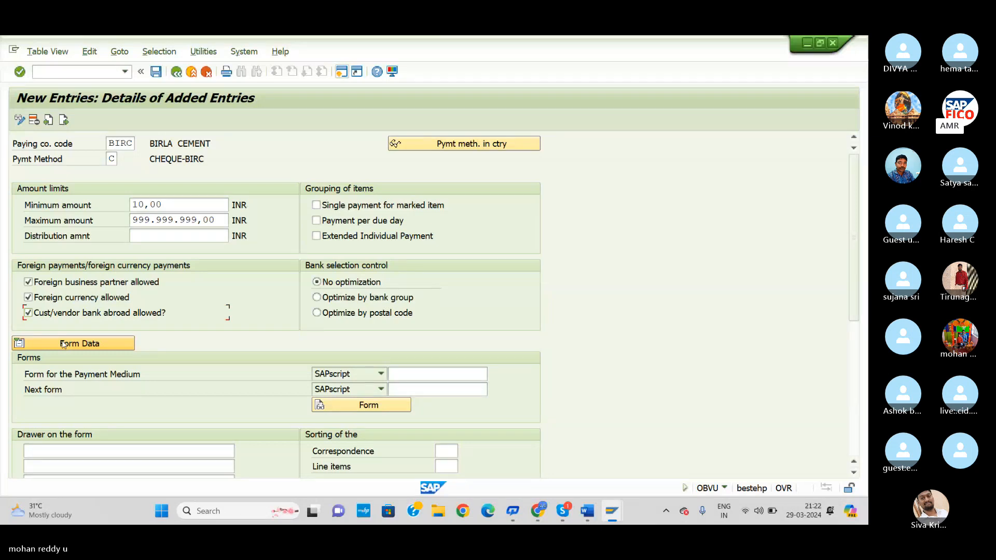
click(421, 374)
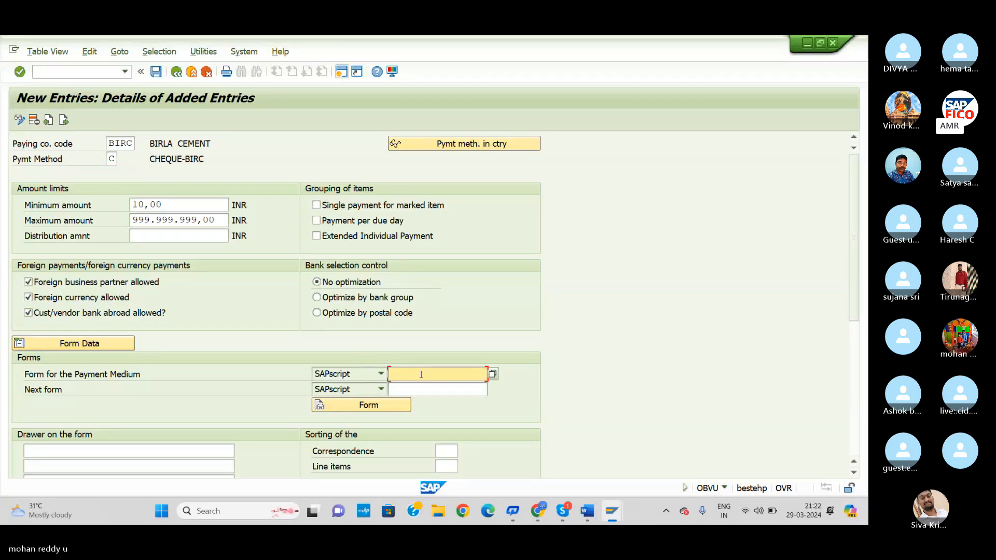
text(F)
text(110)
text(BRE)
key(BackSpace)
key(BackSpace)
key(BackSpace)
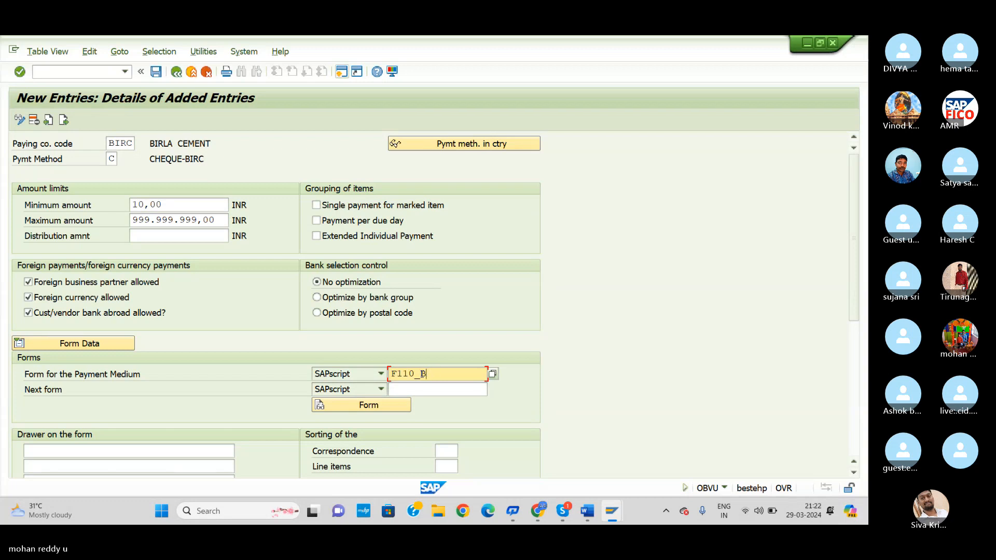
text(PRE)
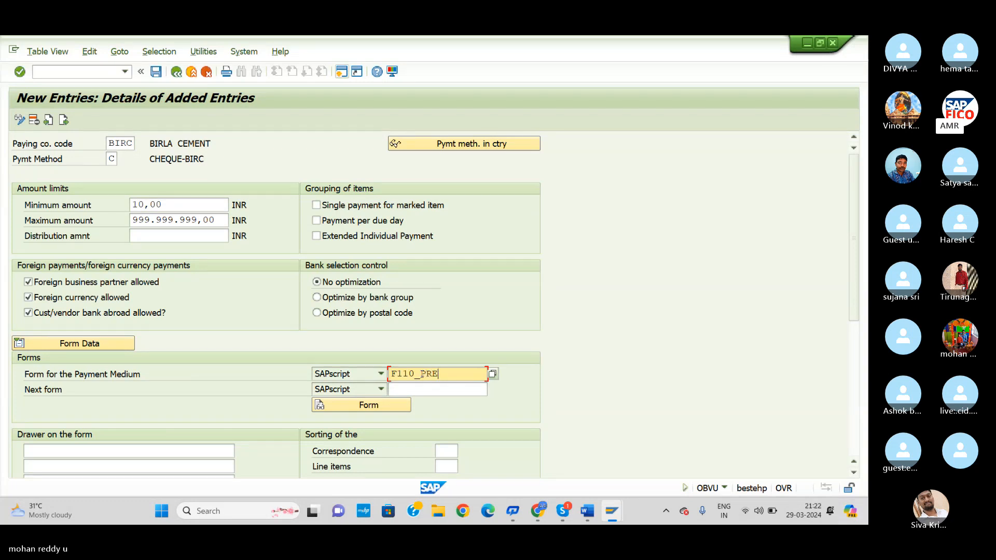
text(NUM_)
text(CHCK)
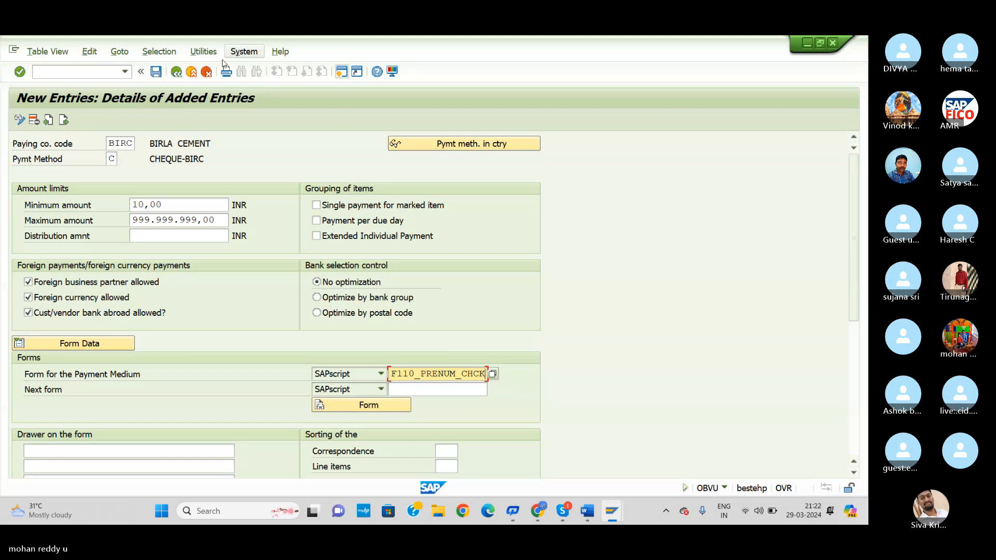
Save under the customizing request and return to the payment program overview
key(ctrl+s)
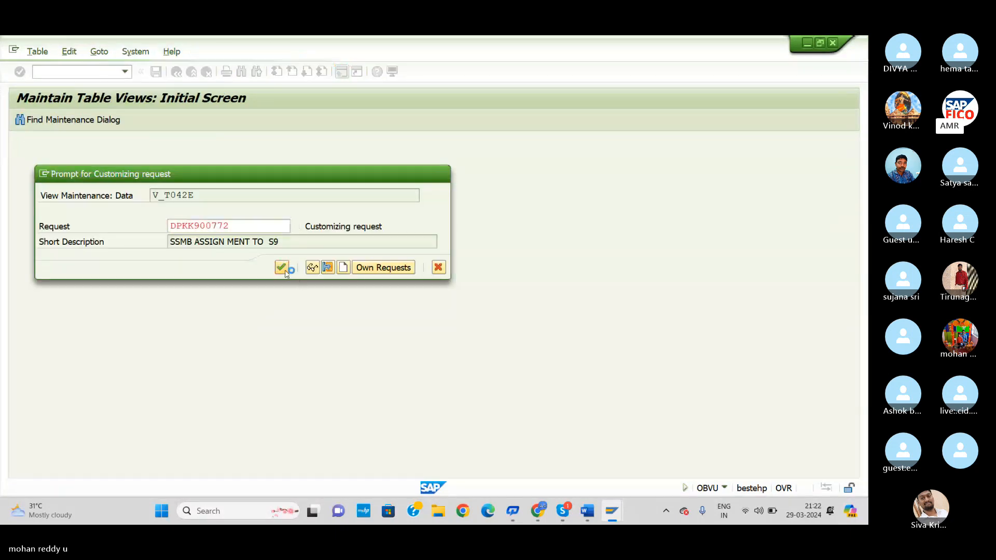
click(282, 268)
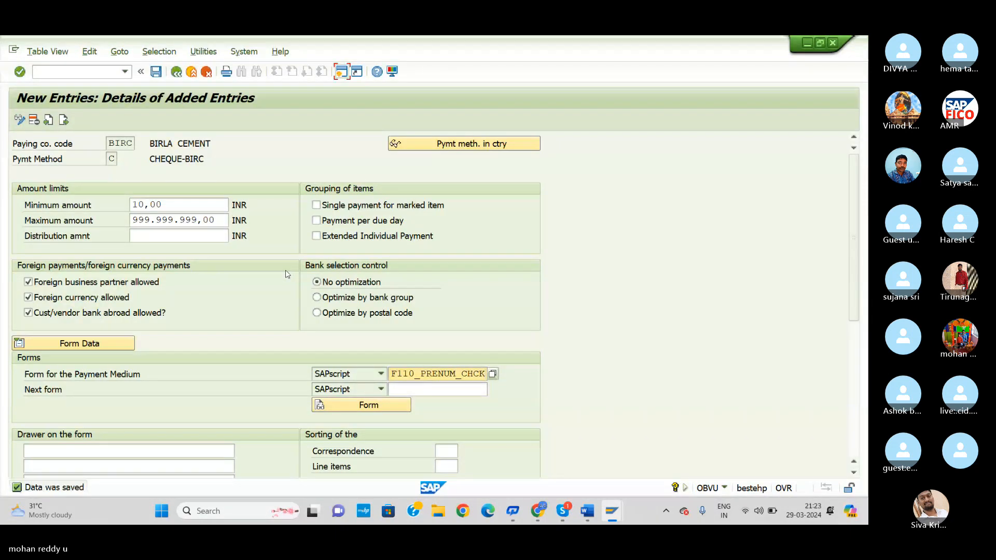
click(177, 72)
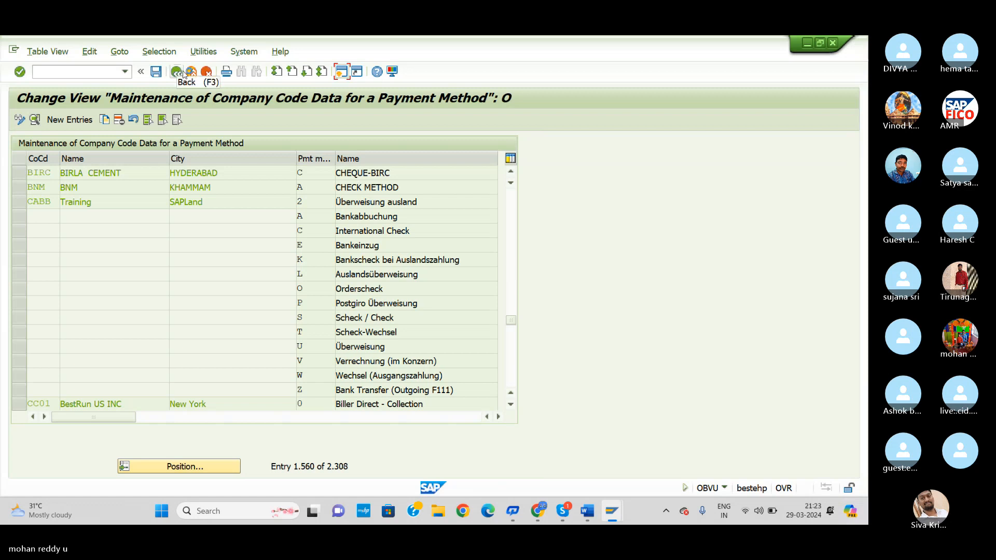
click(178, 72)
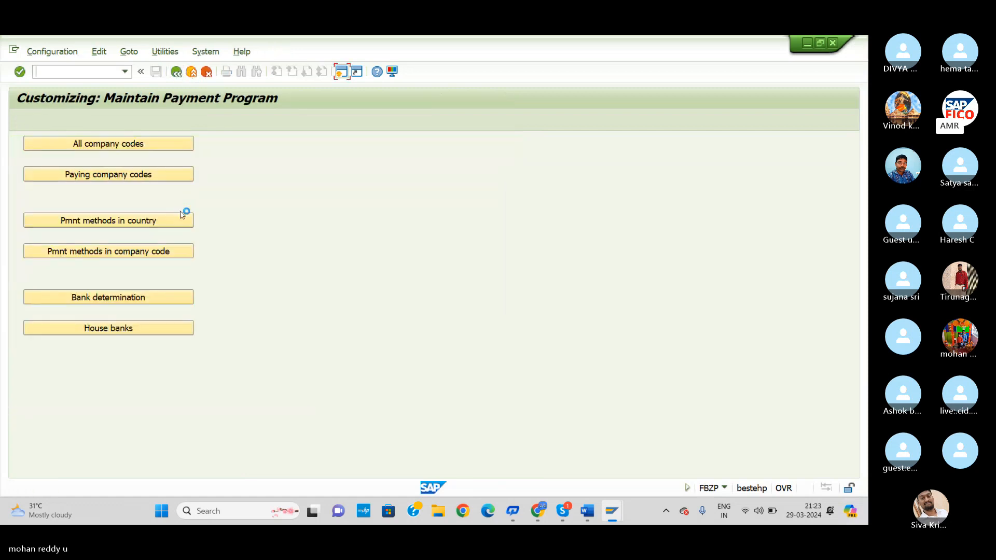
Open house bank maintenance for work area BIRC
click(158, 301)
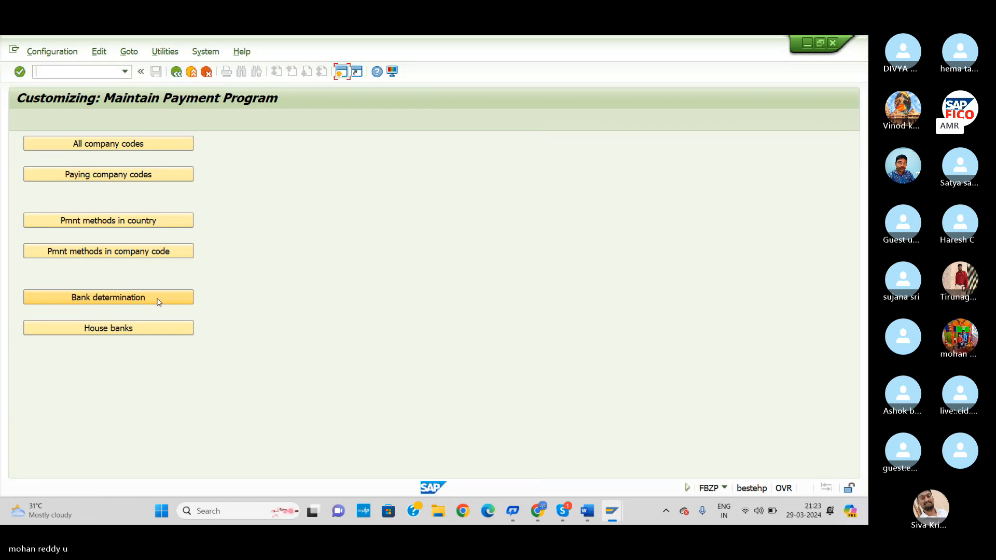
click(154, 329)
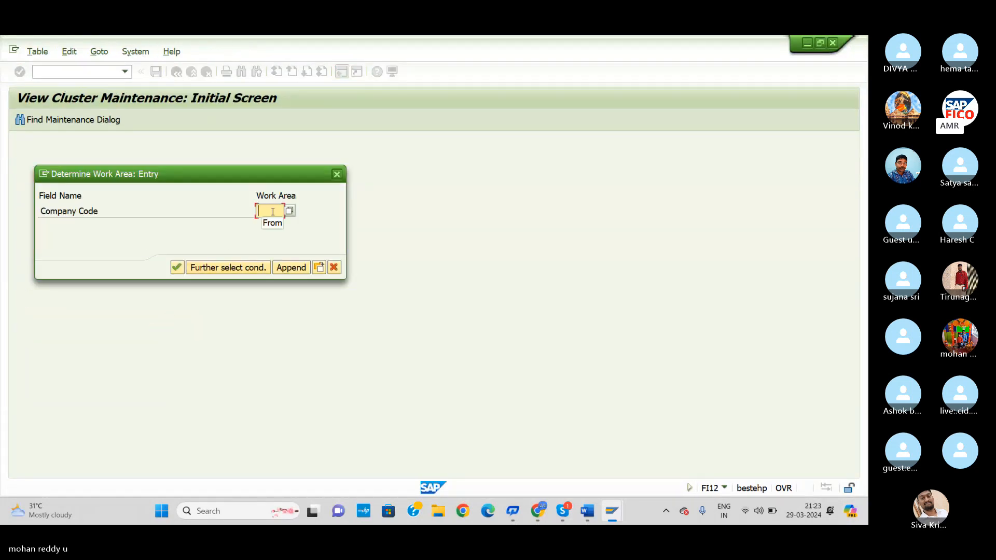
text(BIRC)
click(176, 271)
click(177, 269)
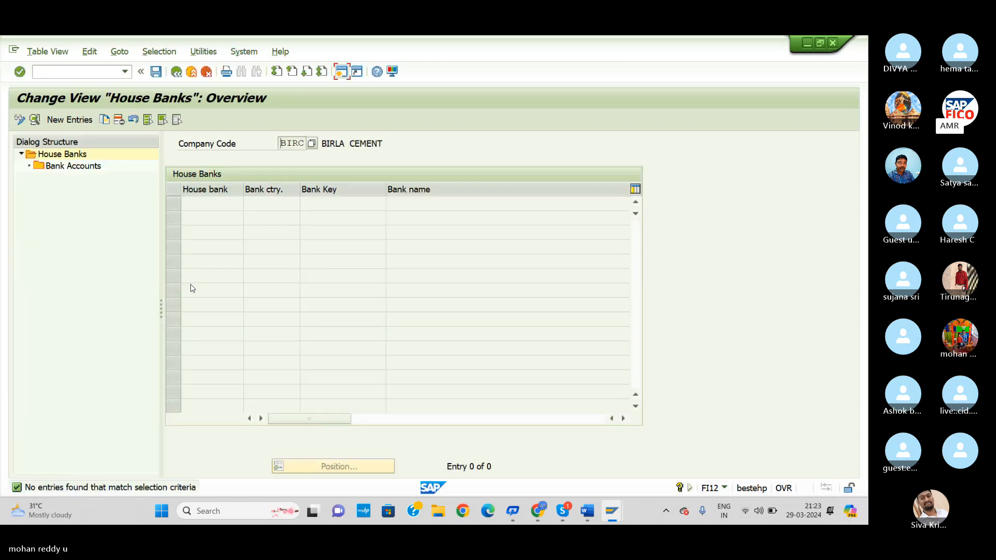
Create new house bank HDFC with bank country IN
click(73, 120)
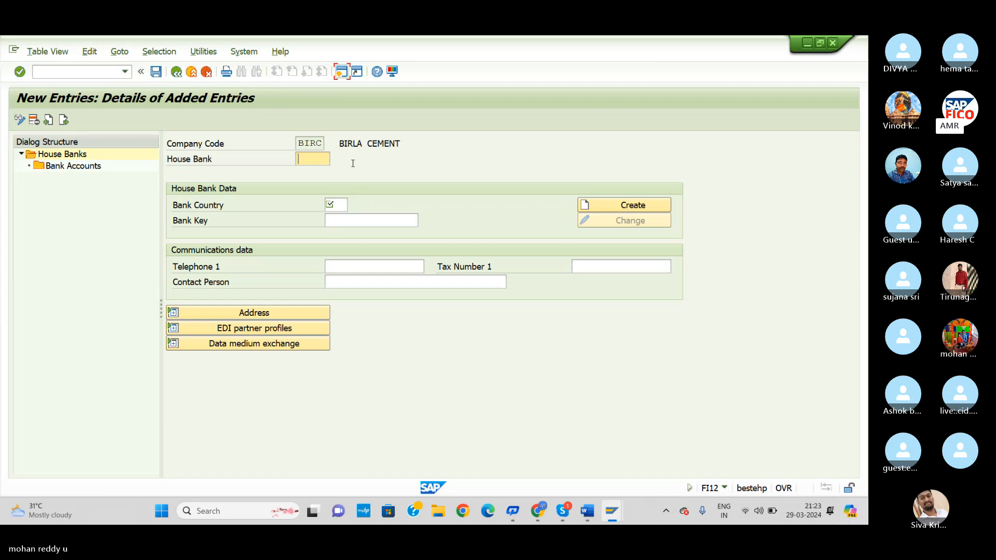
click(308, 158)
text(D)
key(BackSpace)
text(HD)
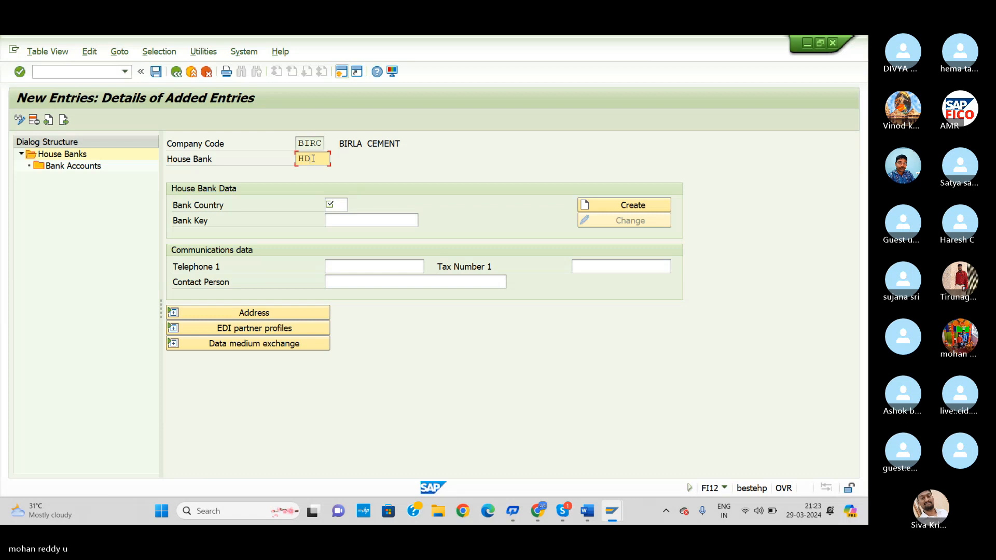
text(FC)
click(343, 205)
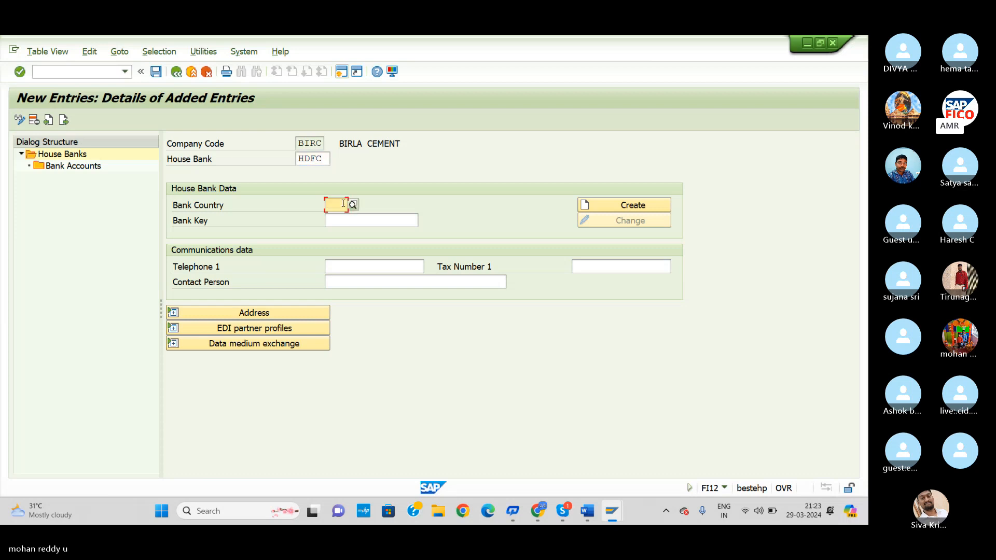
text(IN)
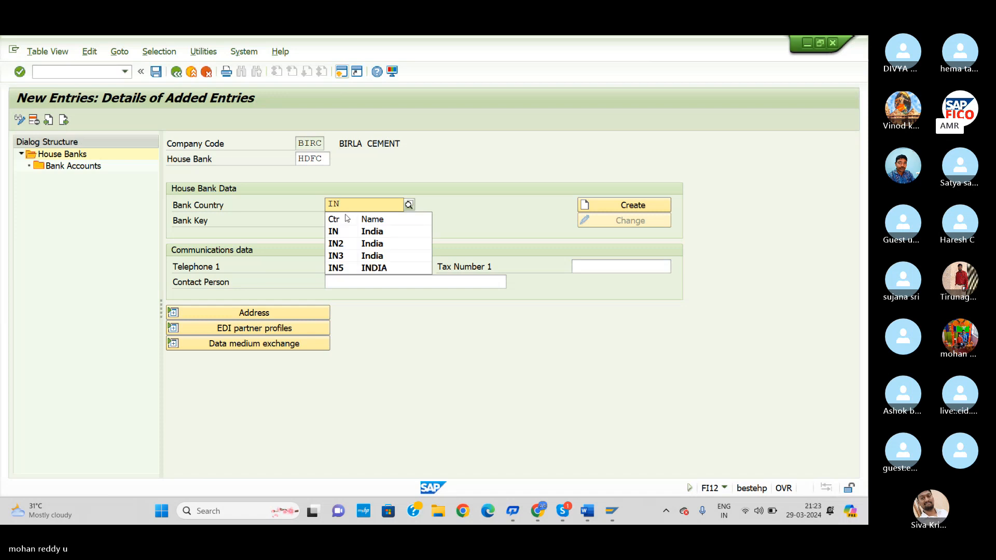
click(343, 231)
Enter the house bank's bank key and confirm it
click(339, 220)
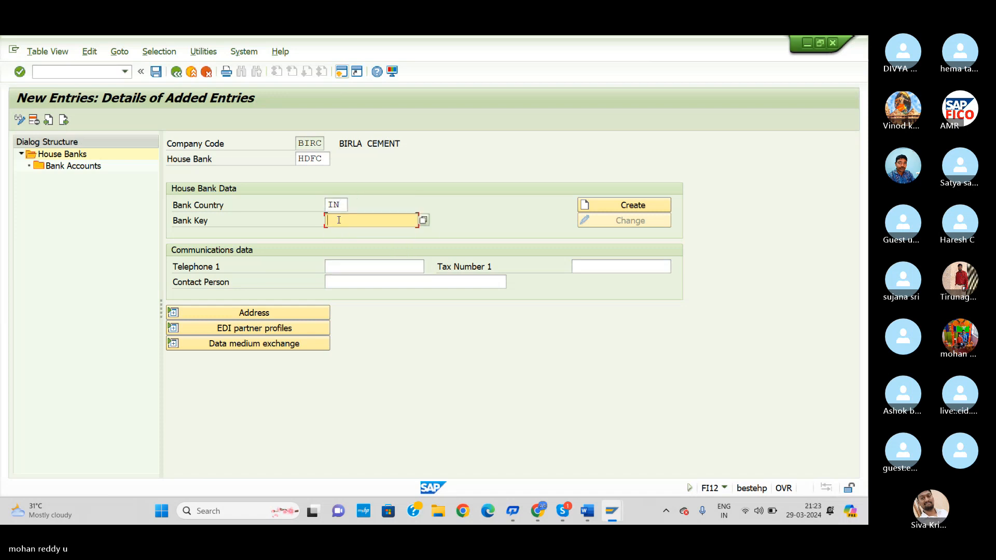
text(IN)
key(BackSpace)
key(BackSpace)
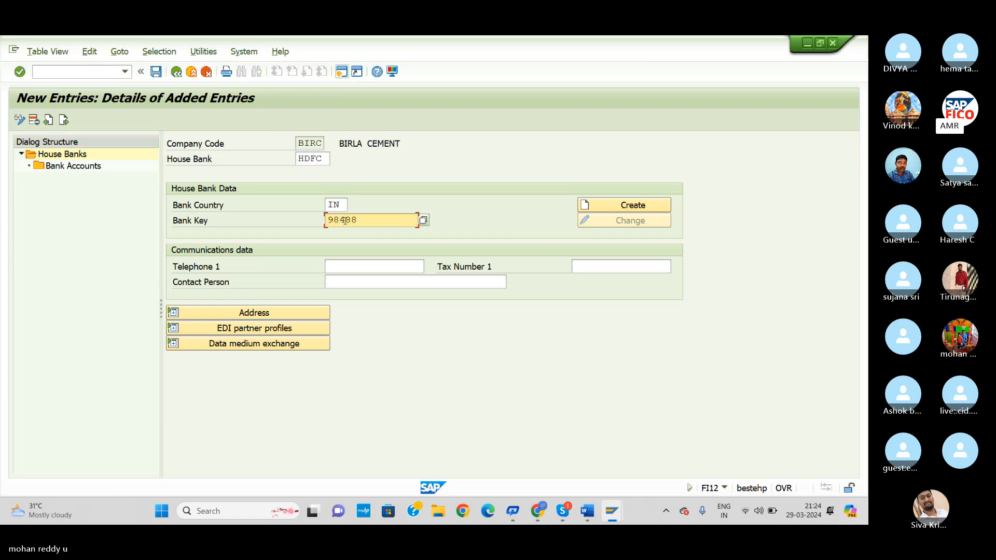
key(Return)
key(Return)
key(Return)
Create bank data with name HDFC BANK and region 01 Andra Pradesh
click(636, 209)
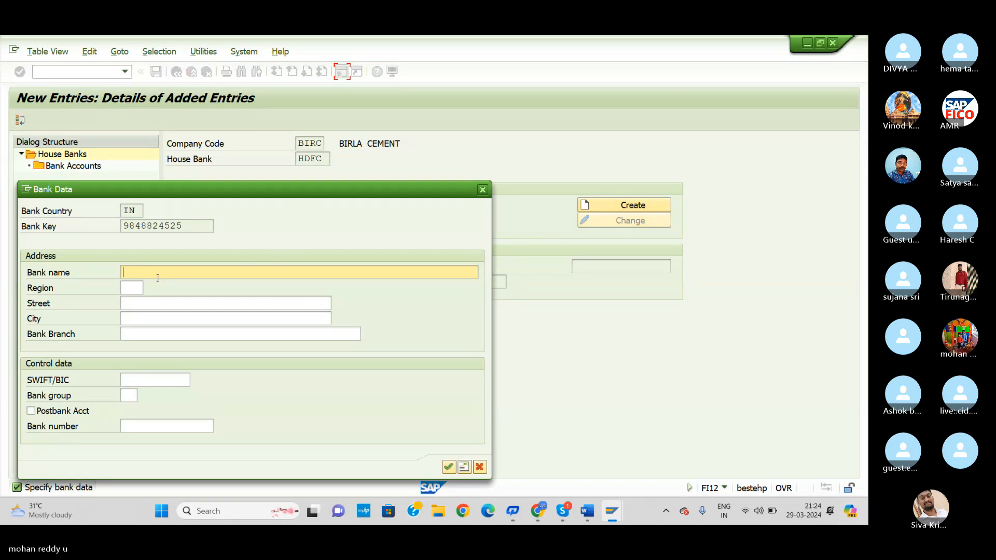
text(HDFC BANK)
click(135, 287)
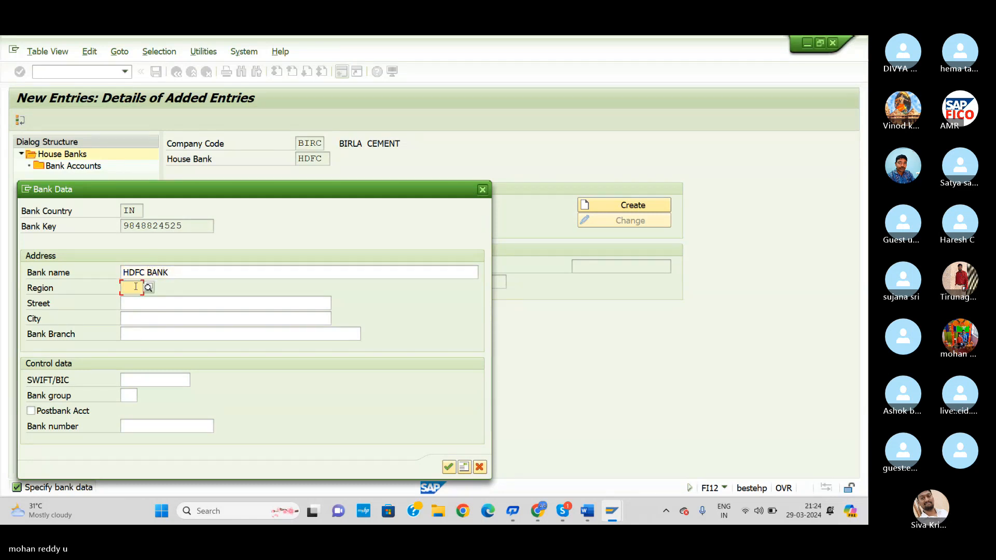
click(148, 287)
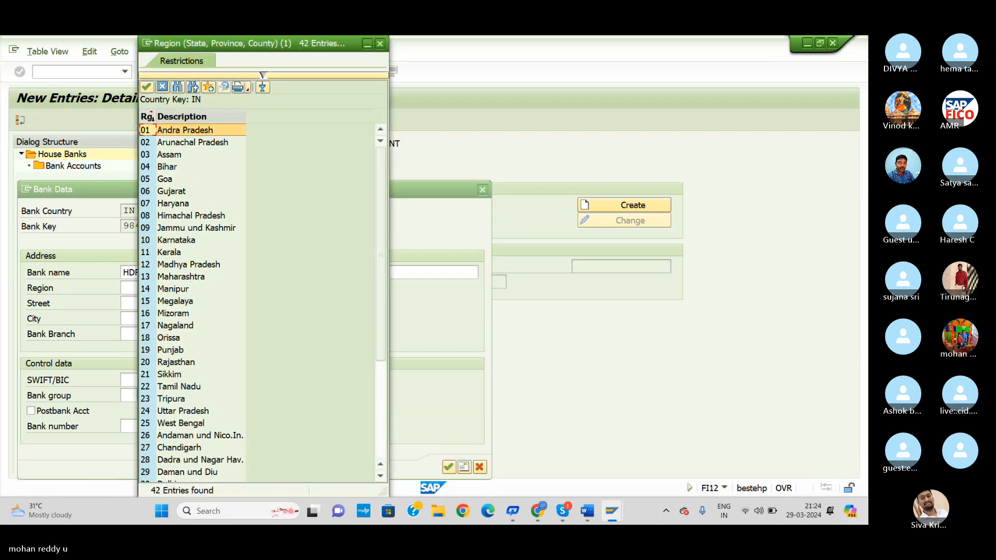
click(146, 89)
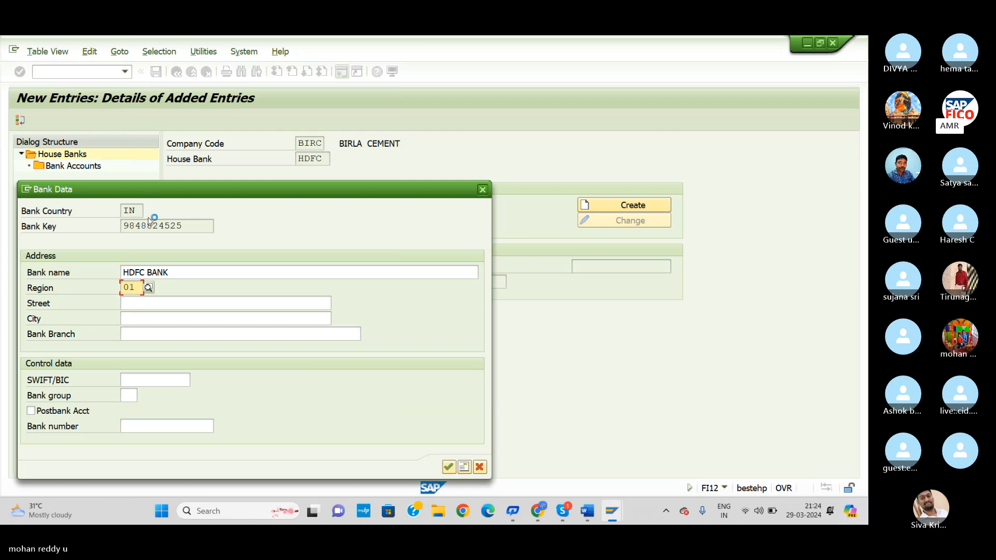
Fill in the street, city NELLORE and branch VRC CIRCLE, and confirm the bank data
click(144, 305)
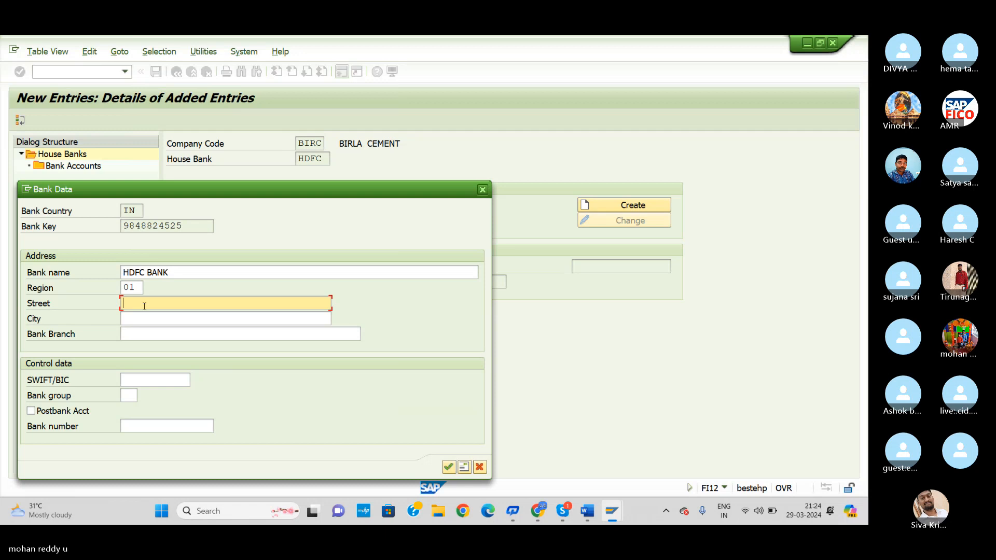
text(4 TH STREET)
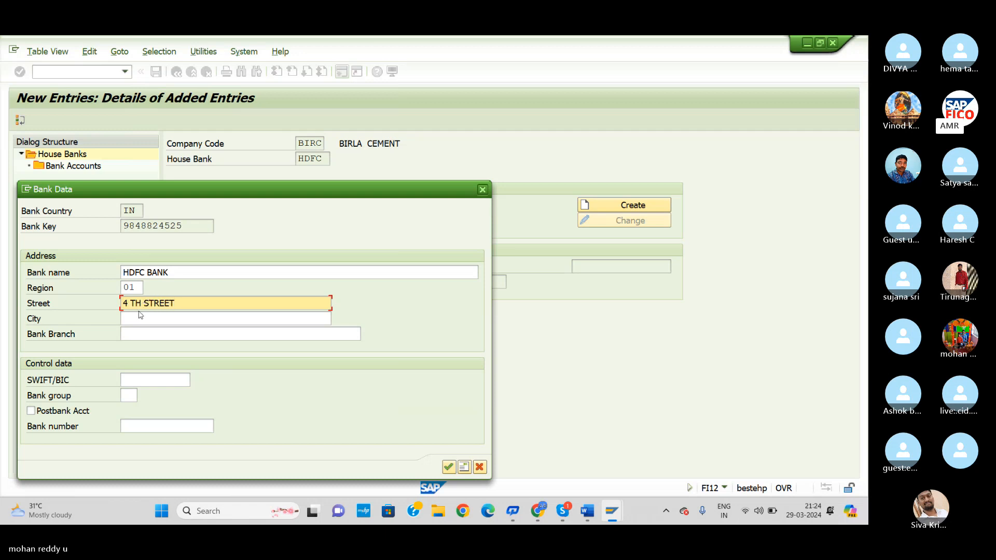
click(143, 318)
text(N)
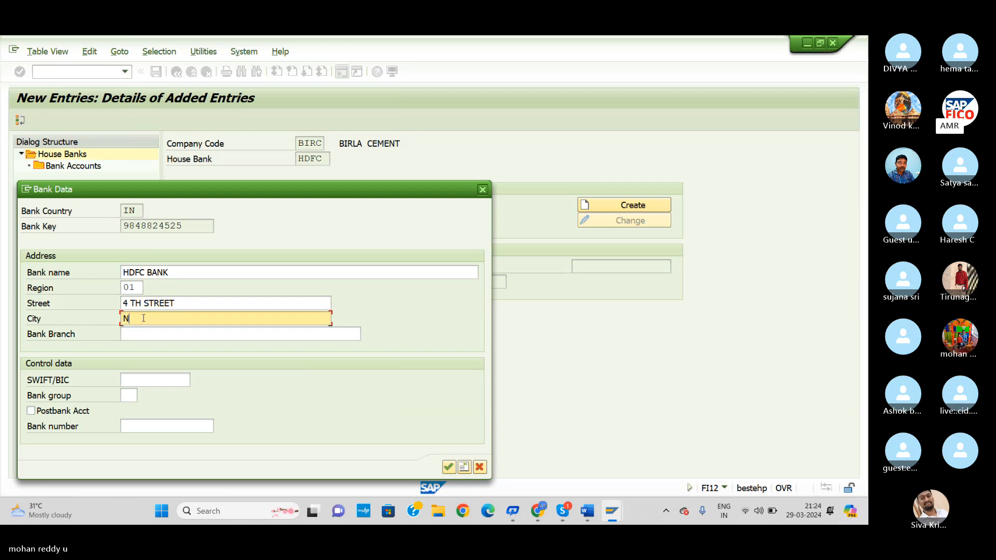
text(ELLORE)
click(150, 334)
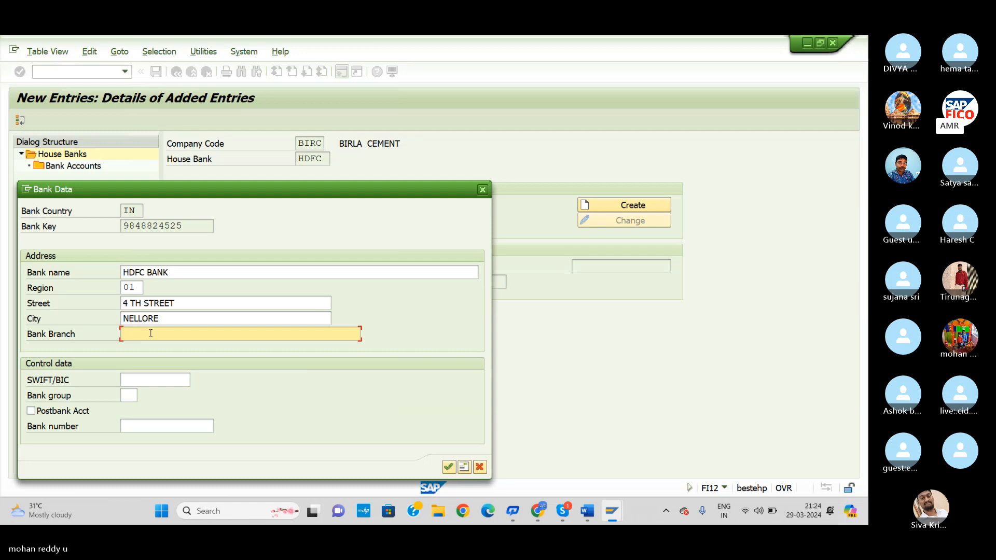
text(VRC CIRCLE)
click(449, 467)
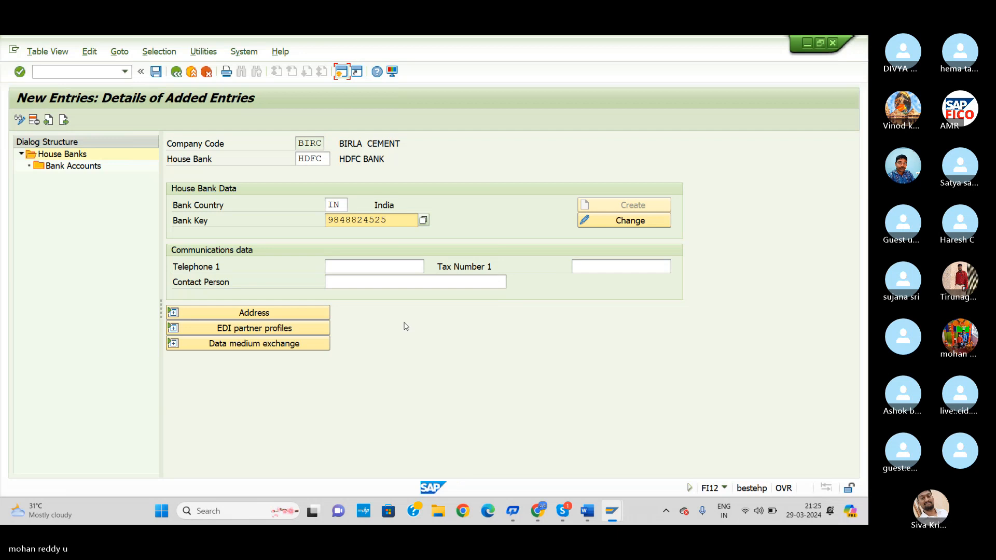
Save house bank HDFC under the customizing request and select the Bank Accounts node
click(156, 72)
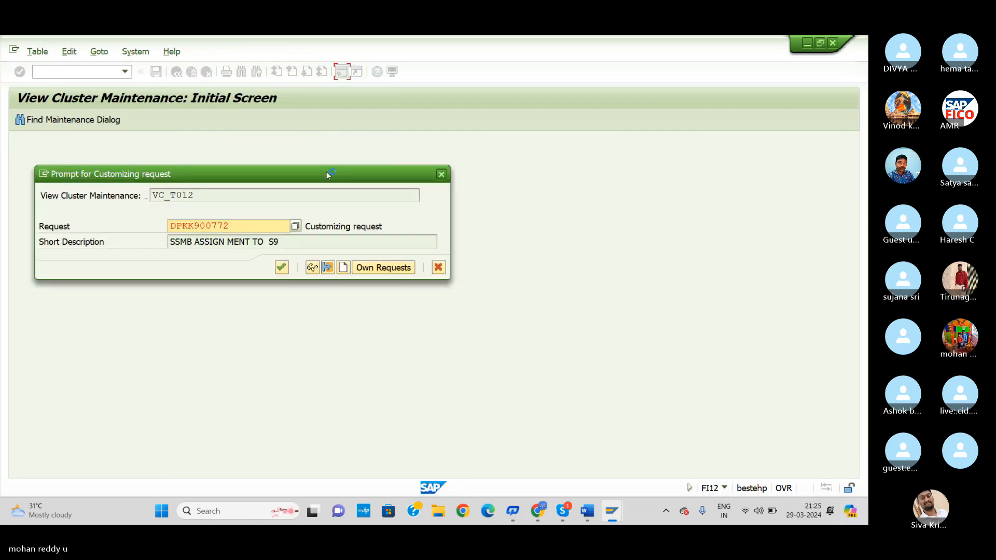
click(281, 268)
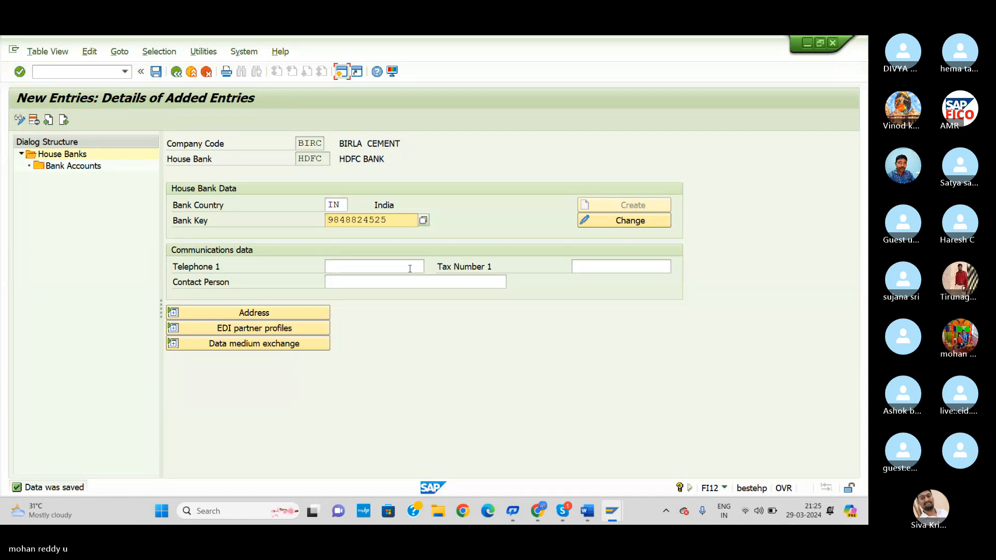
click(73, 166)
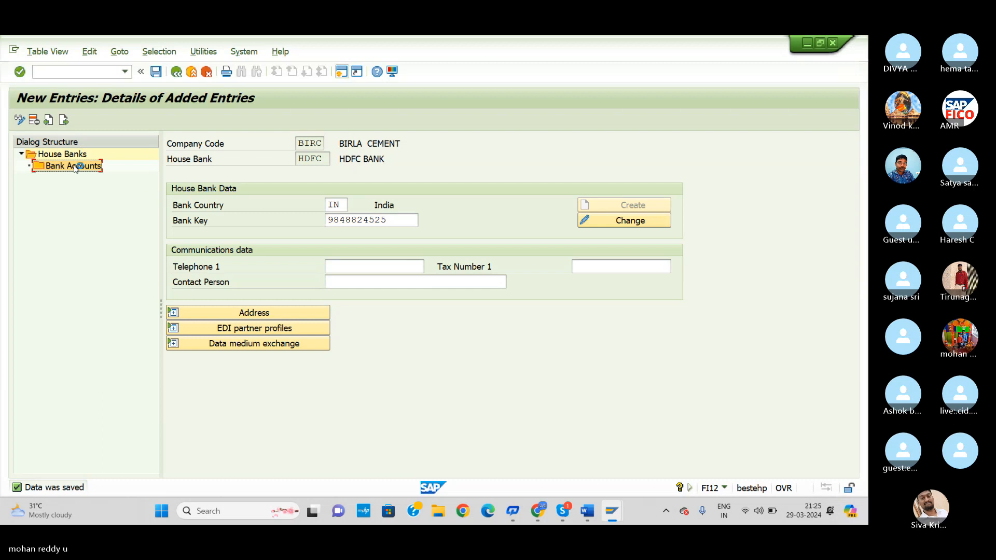
Open HDFC's bank accounts and start a new account with ID HDF1
double_click(76, 167)
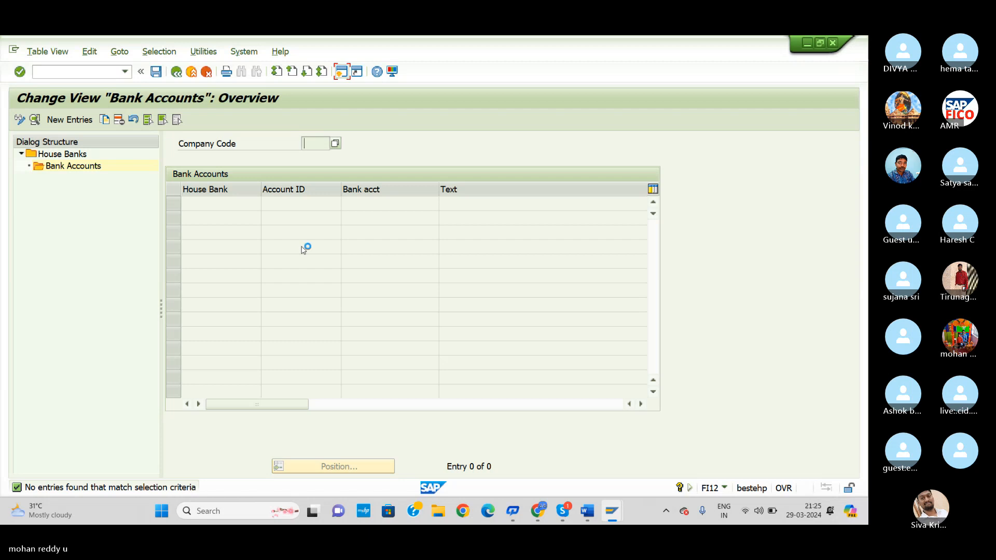
click(317, 142)
click(57, 119)
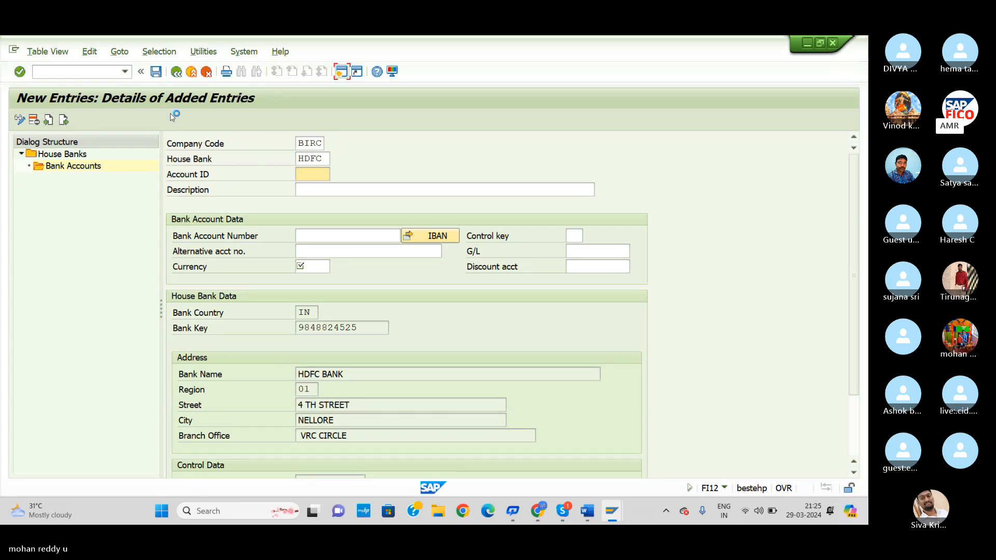
click(310, 173)
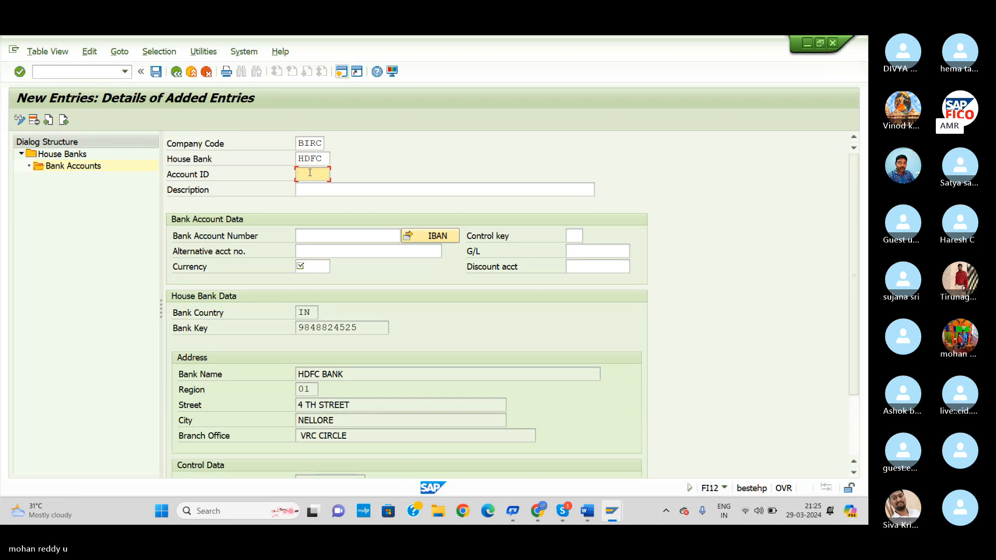
text(HDFC)
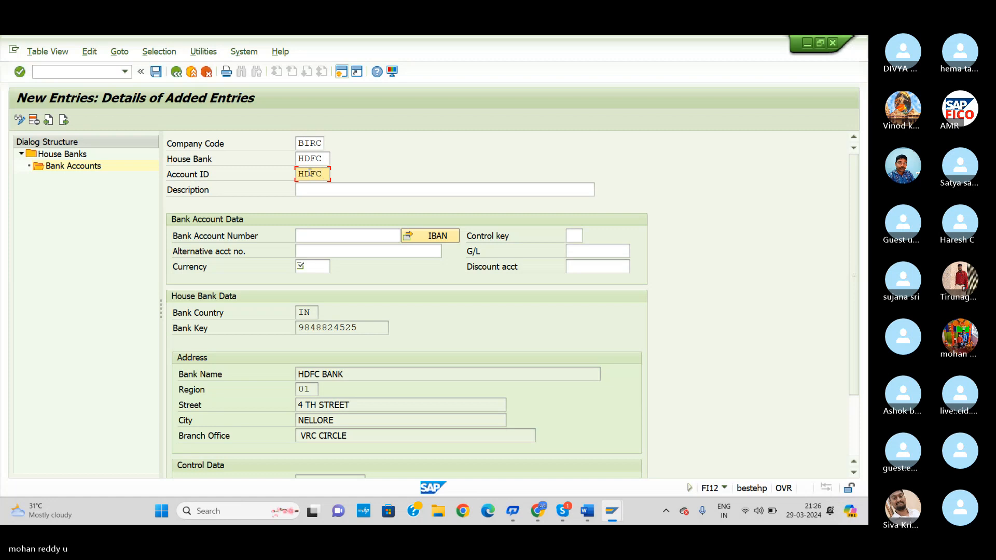
key(BackSpace)
text(1)
Enter description HDFC BANK and the bank account number
click(323, 190)
text(HDFC)
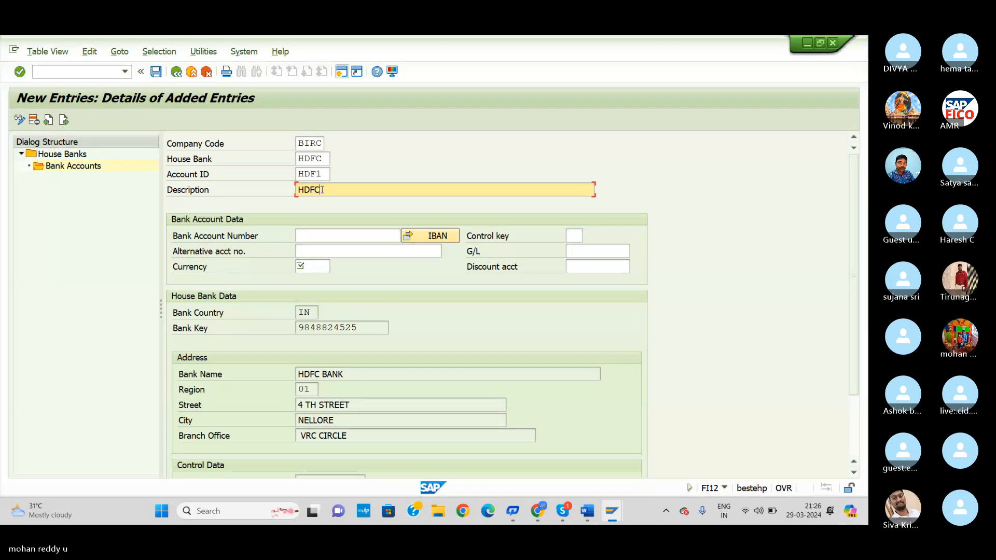
text( BANK)
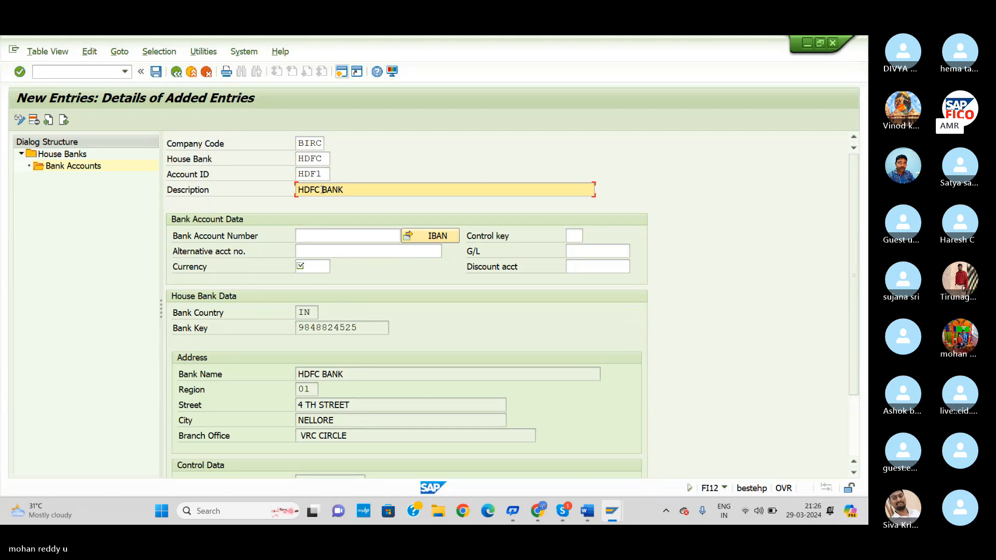
click(329, 235)
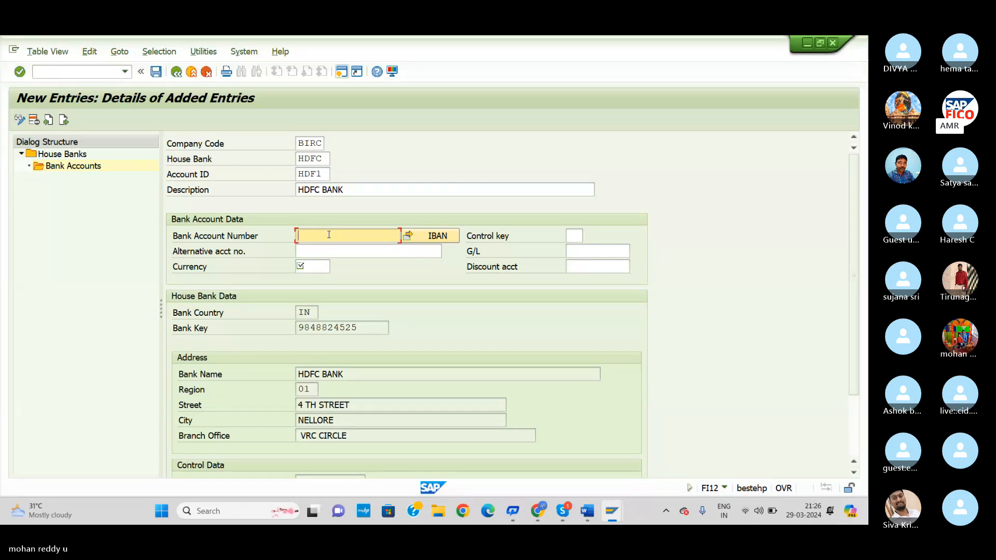
Set control key IN and pick G/L account 200101 HDFC BANK AC
click(574, 236)
text(IN)
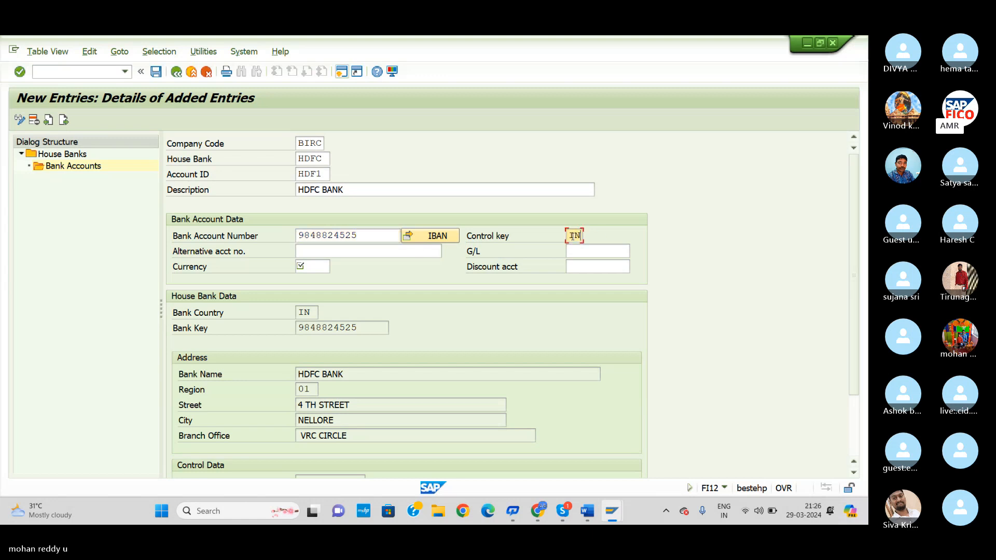
click(356, 250)
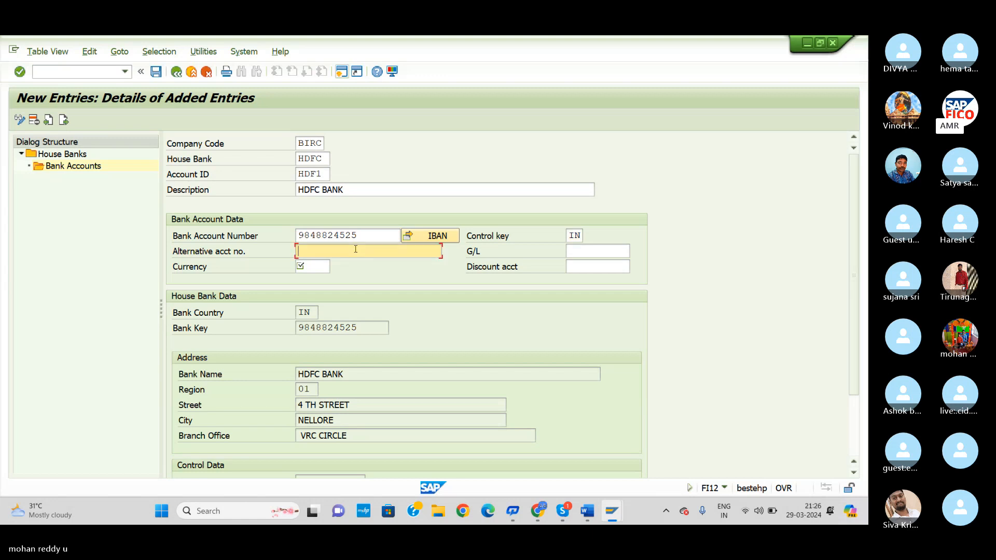
click(587, 252)
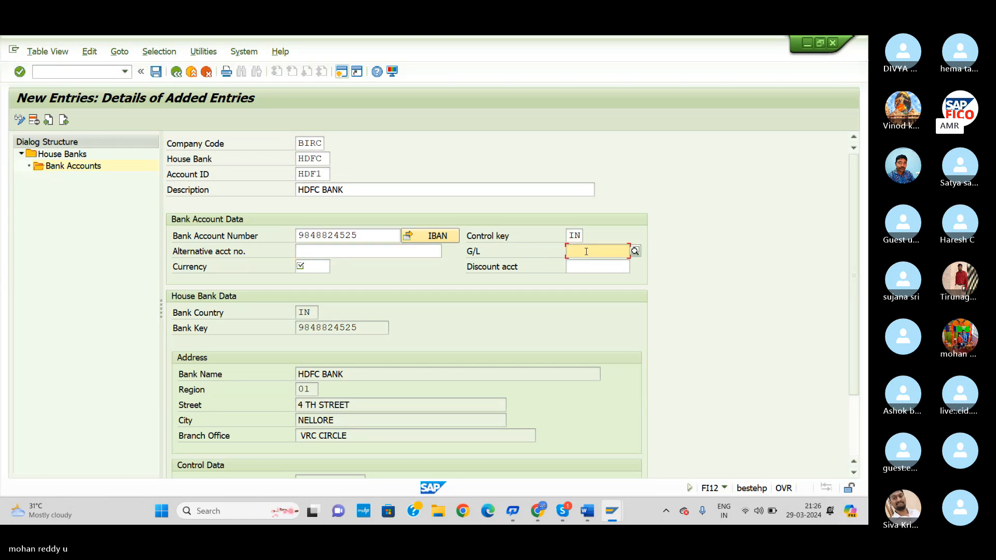
click(635, 251)
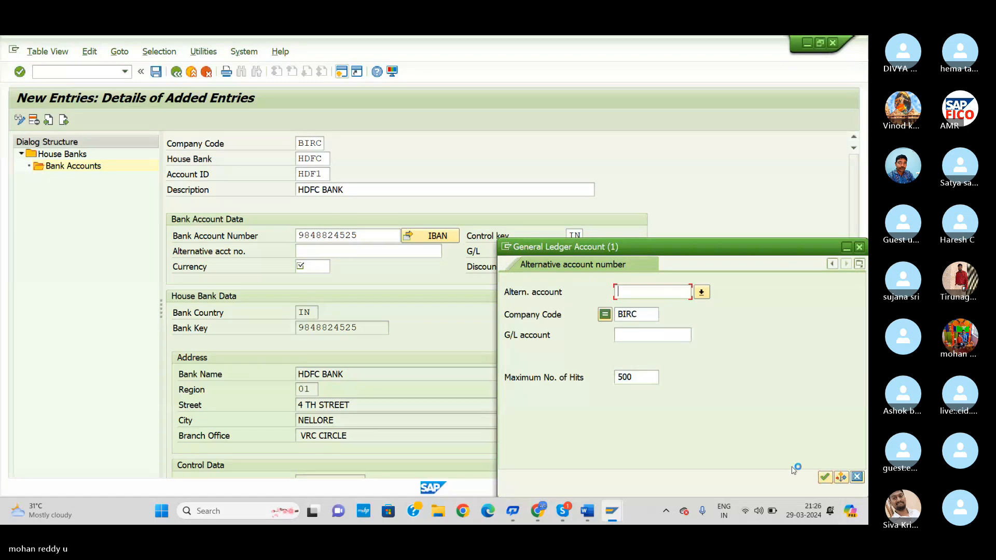
click(825, 477)
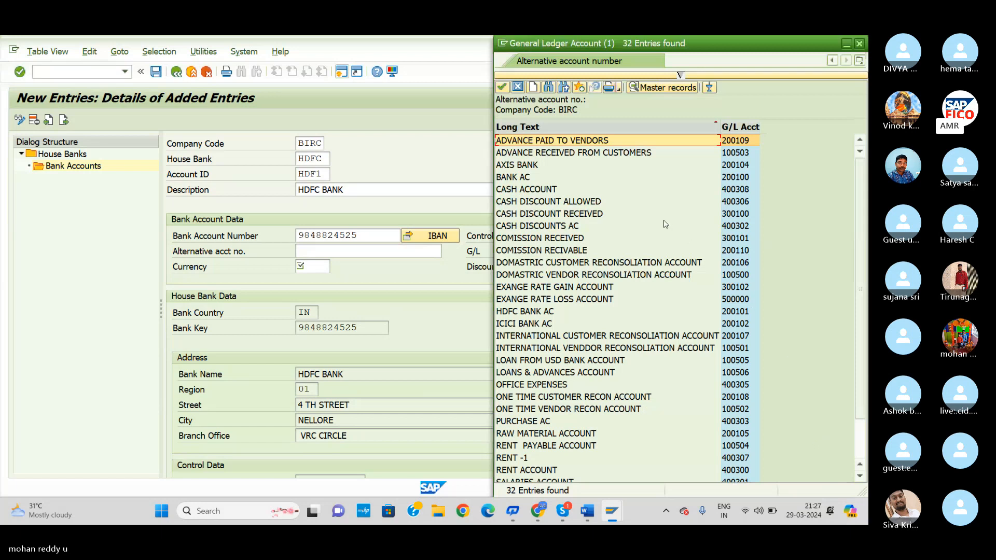
click(546, 316)
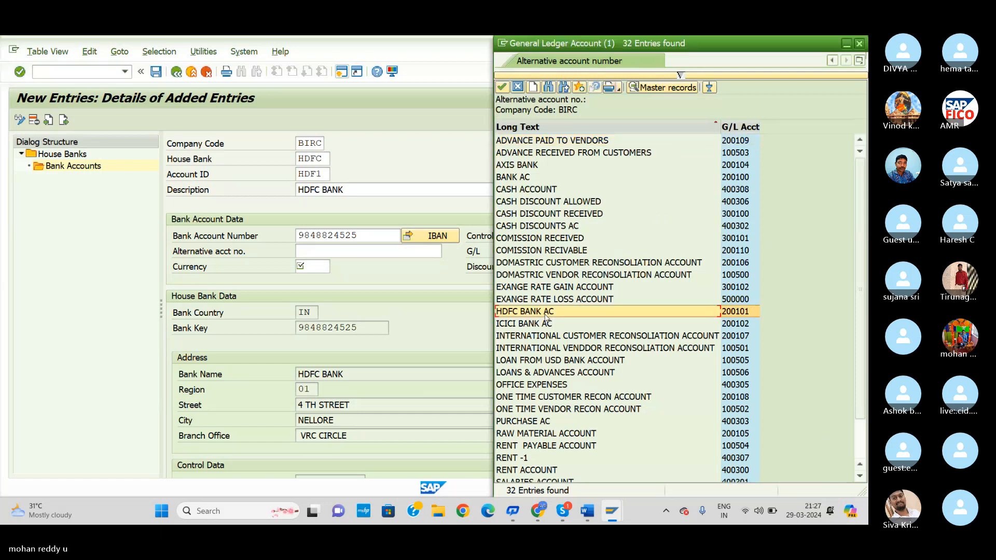
click(501, 88)
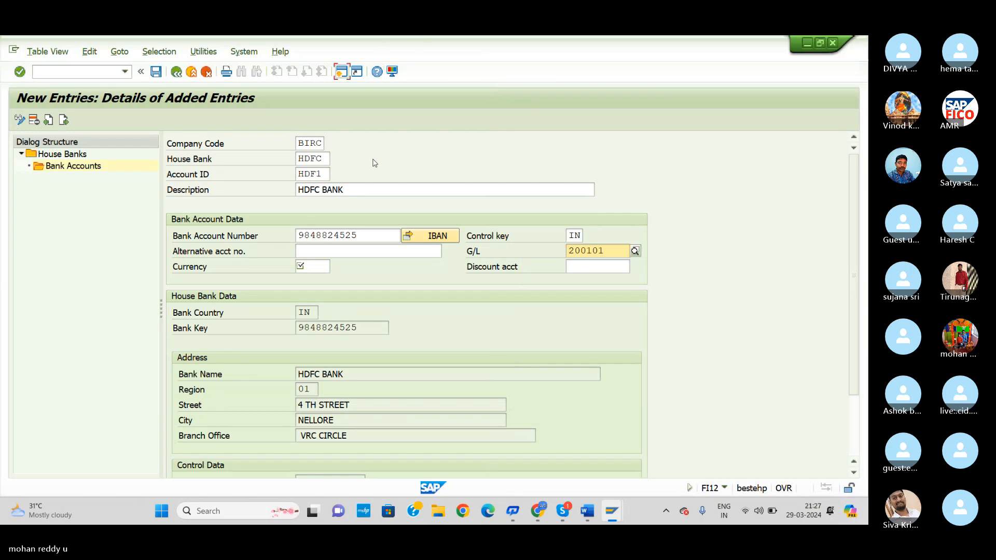
Set currency INR and correct the bank account number
click(306, 265)
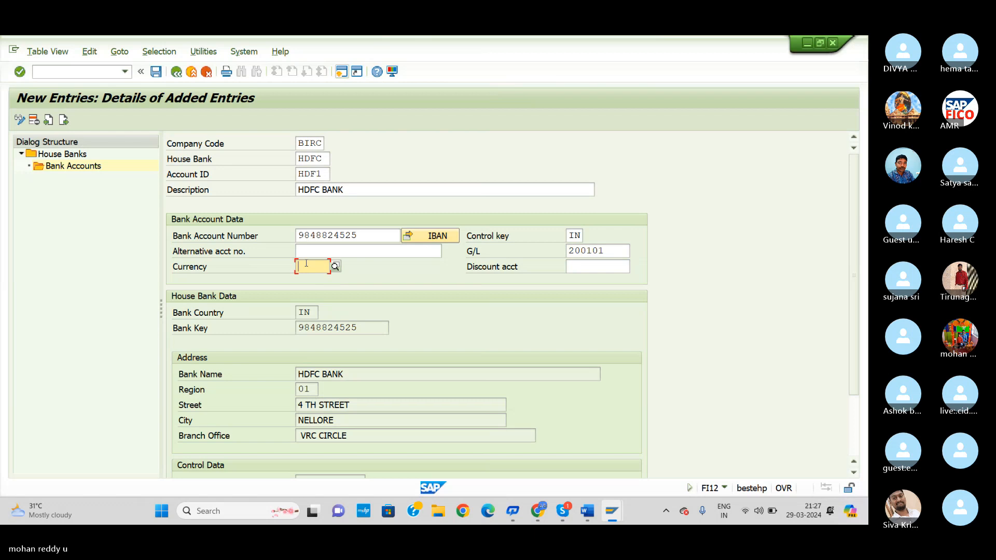
text(INR)
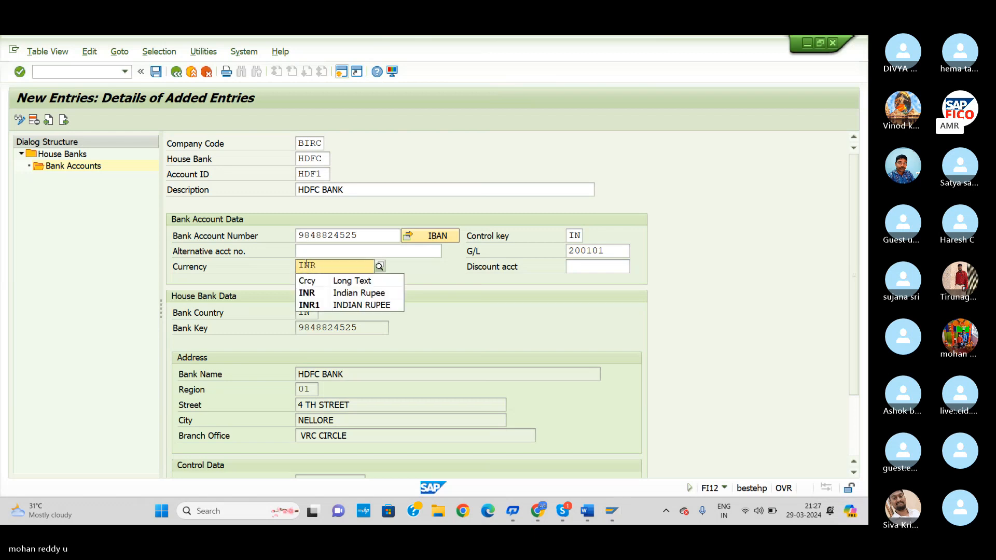
click(363, 294)
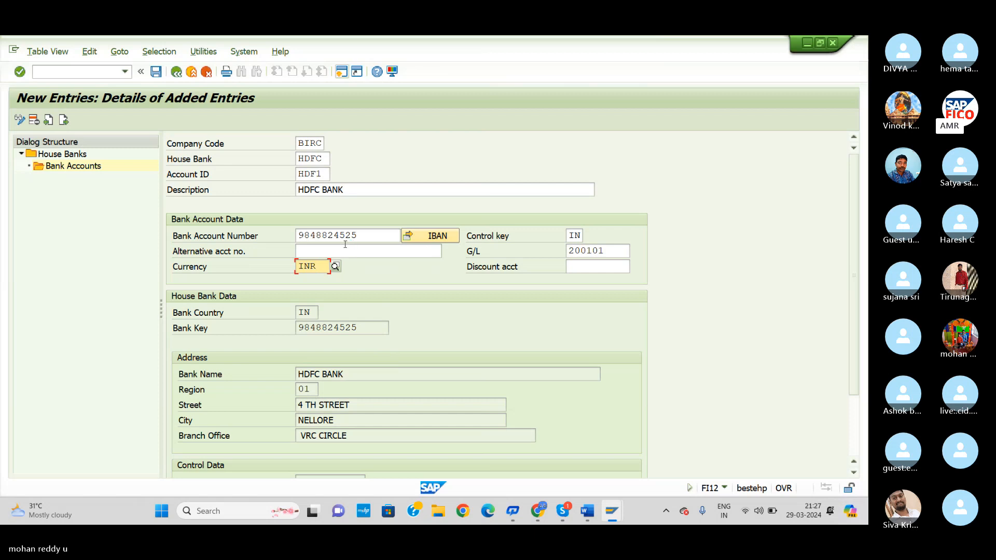
click(370, 236)
text(1)
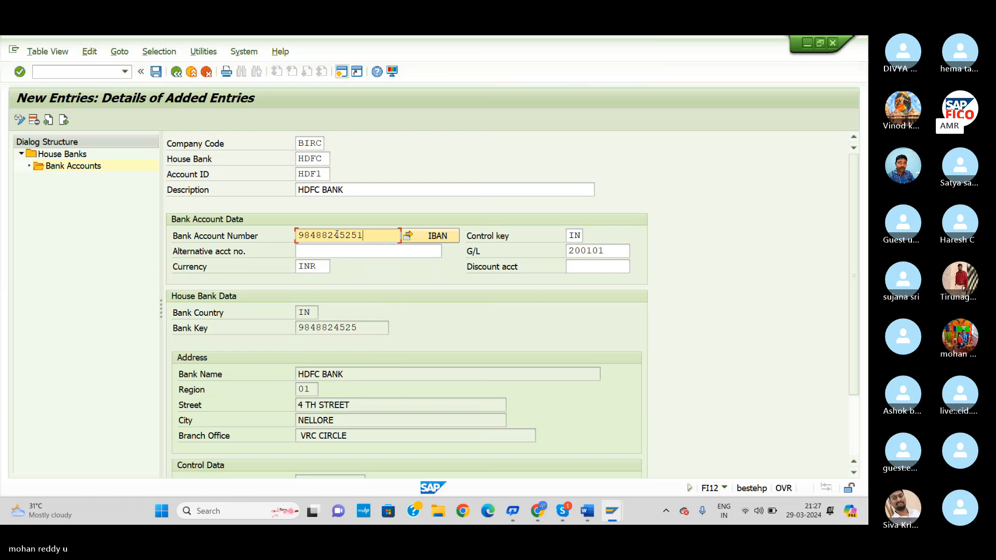
Save bank account HDF1, answering No to transporting the IBAN
click(156, 71)
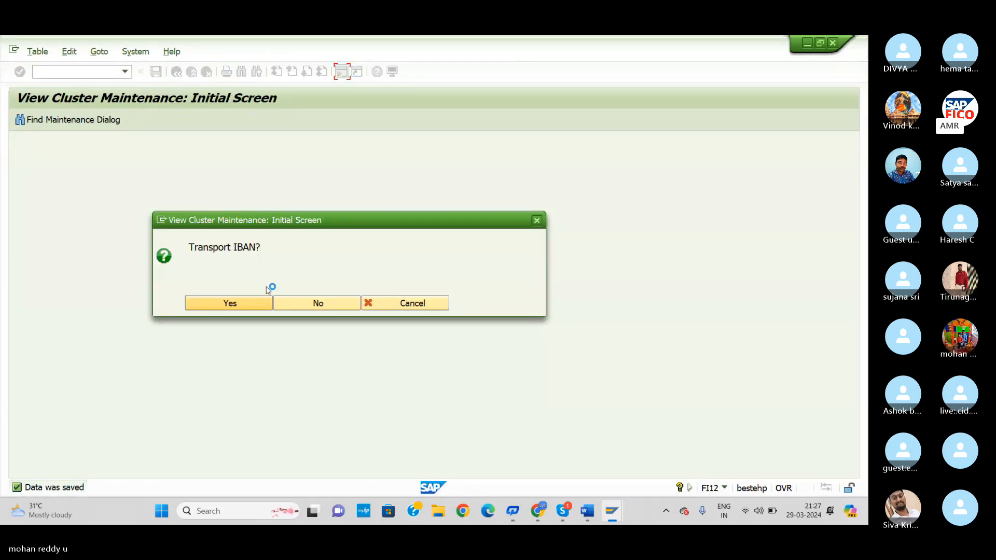
click(319, 304)
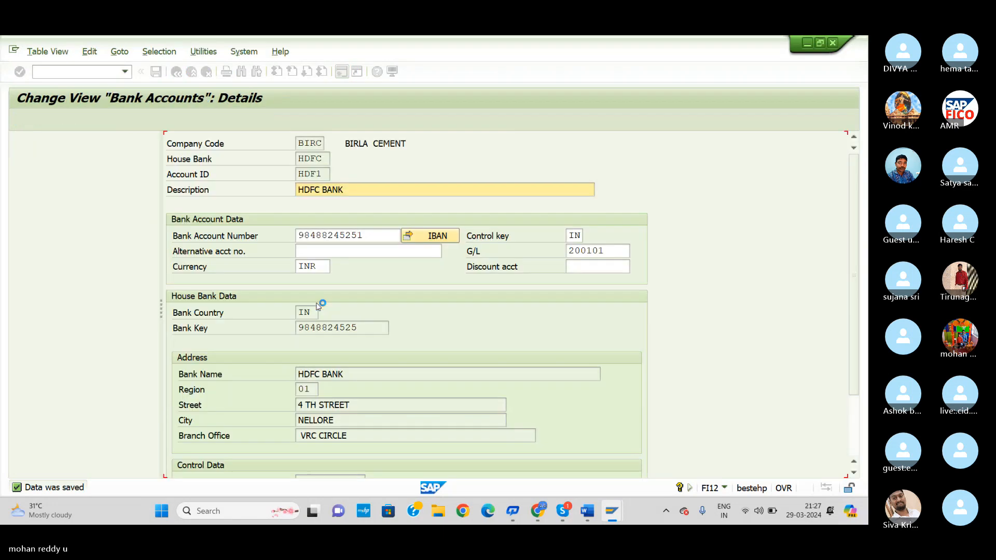
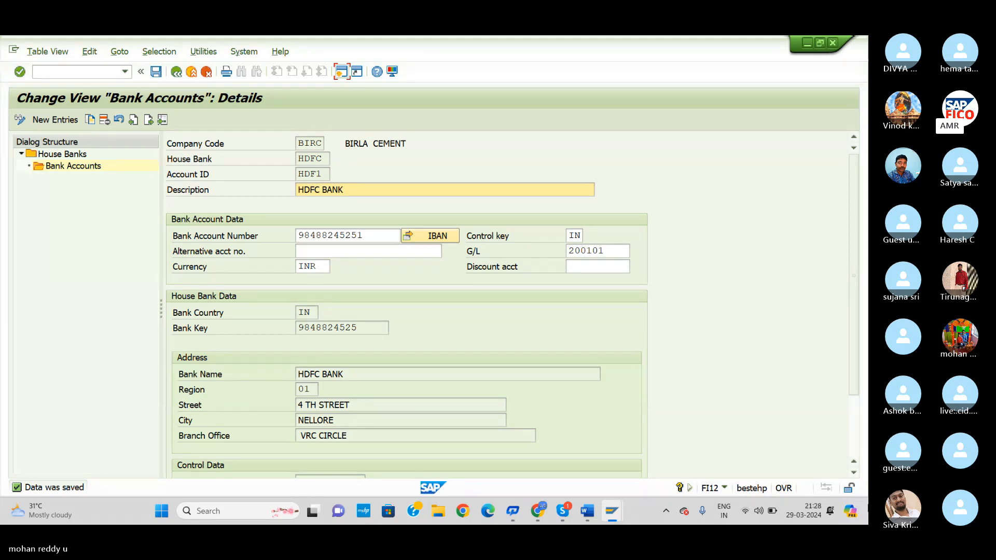
Back out of the house bank setup to Maintain Payment Program and open Bank determination
click(860, 502)
click(176, 72)
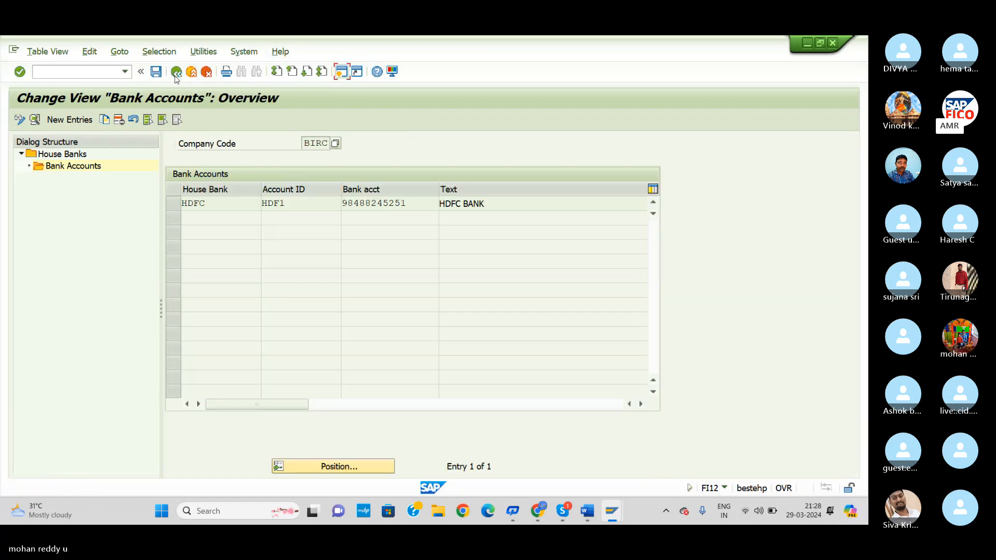
click(177, 72)
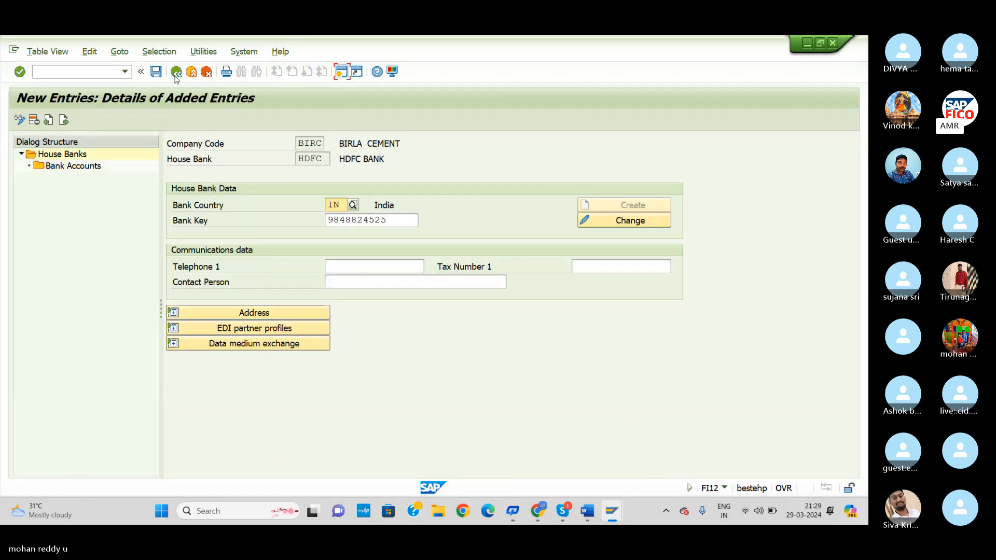
click(176, 72)
click(177, 72)
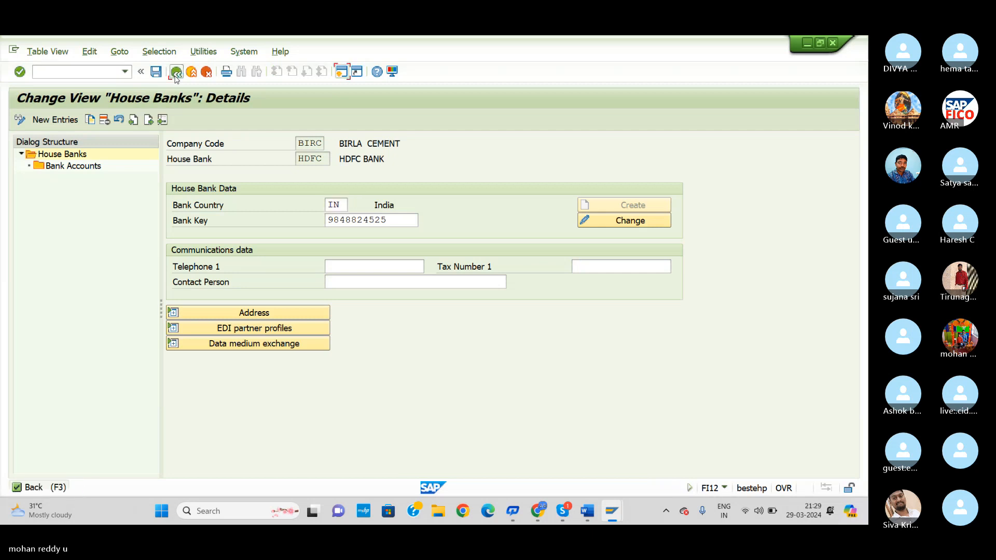
click(176, 72)
click(176, 72)
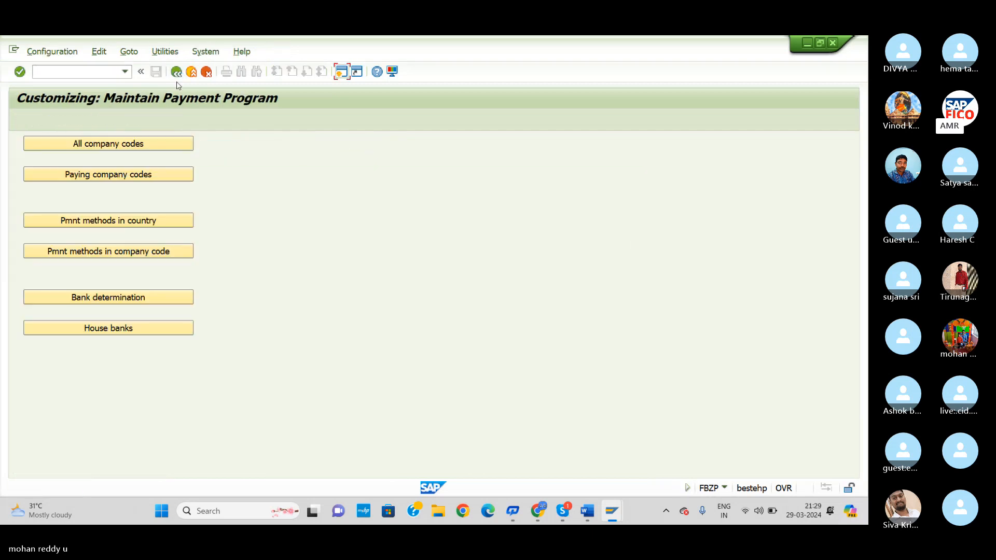
click(160, 298)
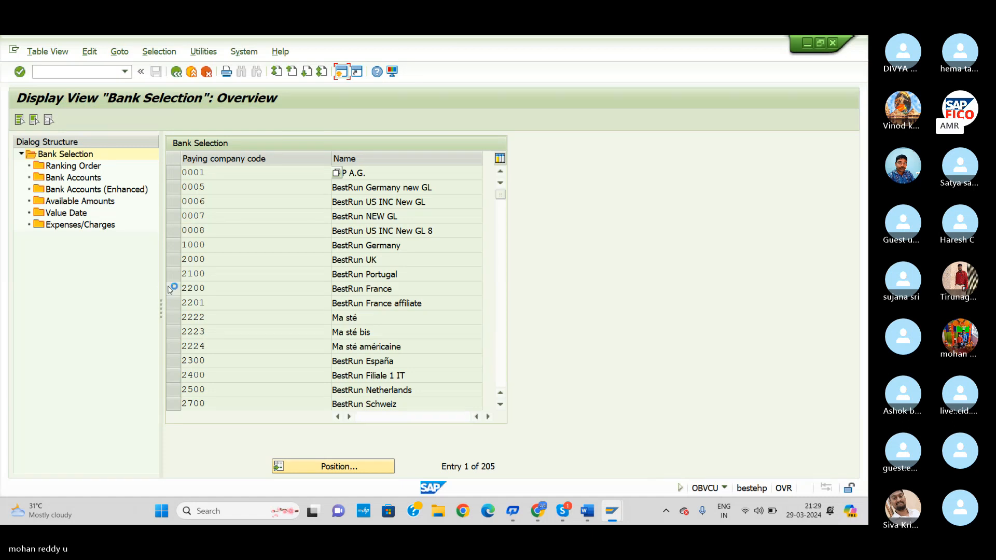
Jump the Bank Selection list to paying company code BIRC and select its row
click(333, 467)
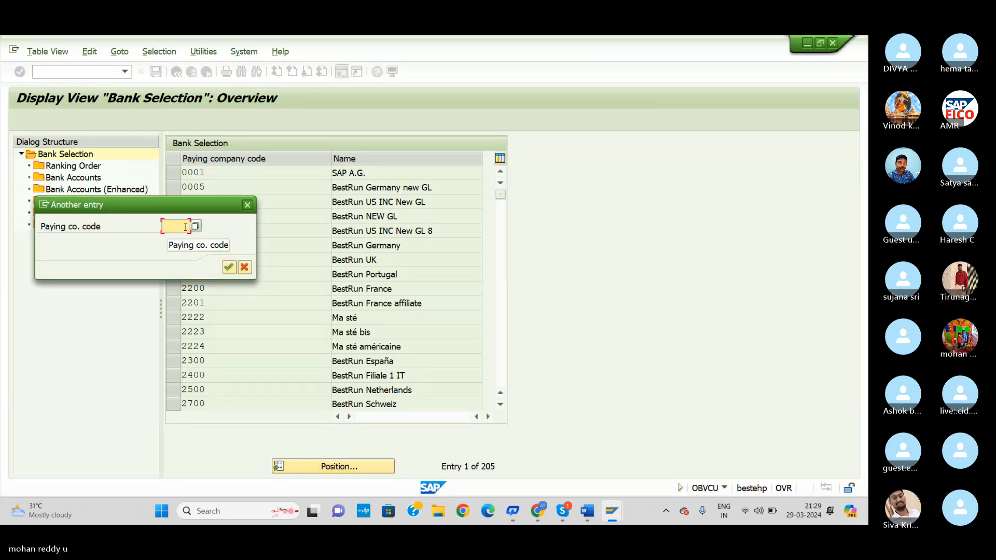
text(BIRC)
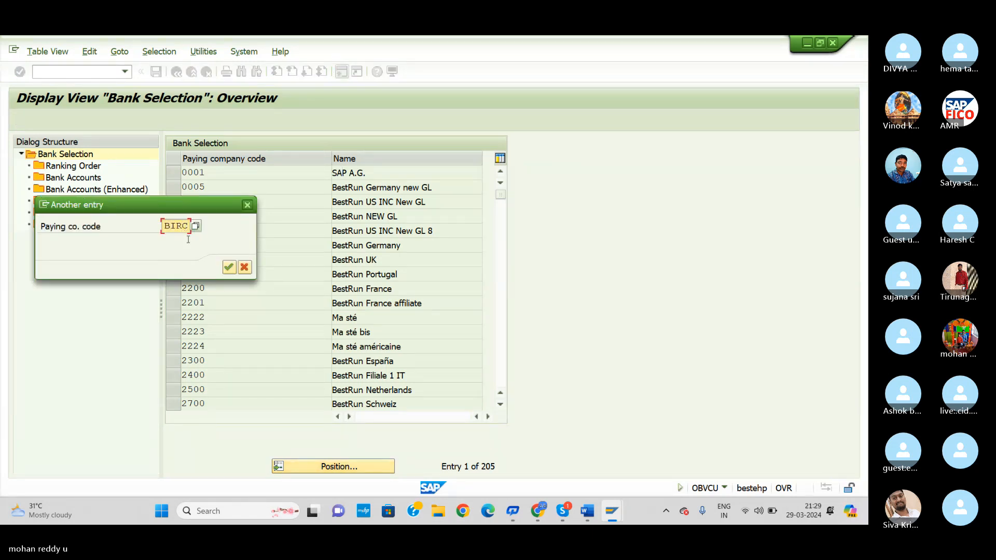
click(229, 267)
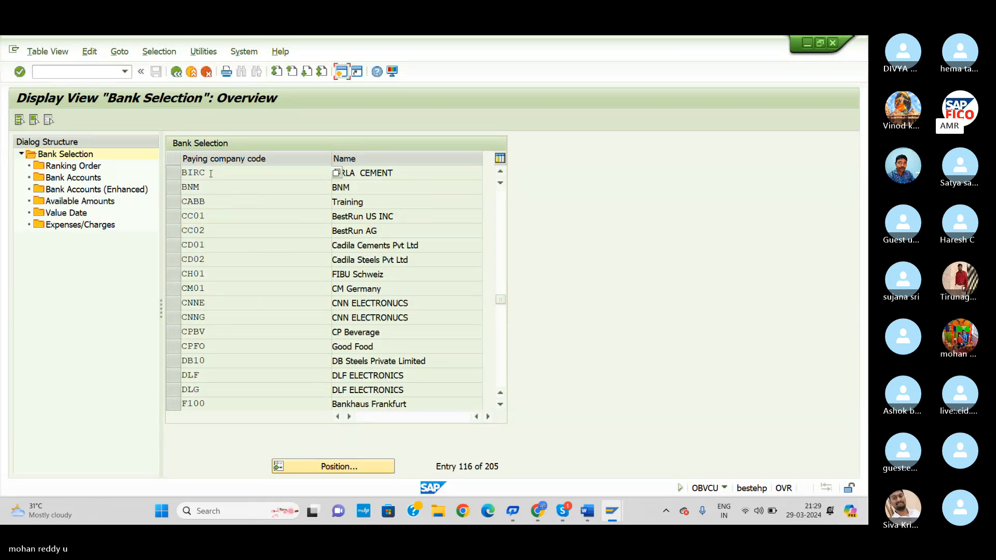
click(177, 176)
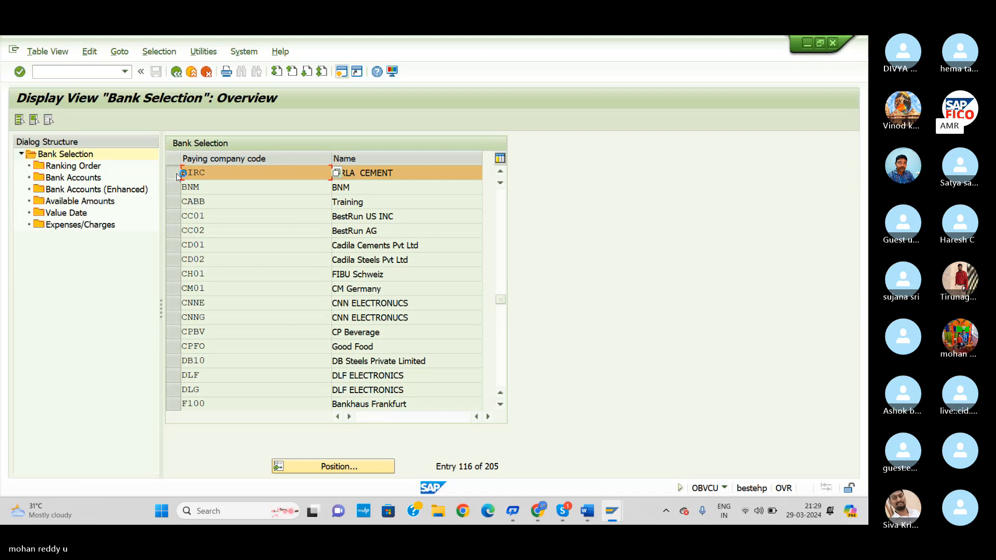
click(82, 169)
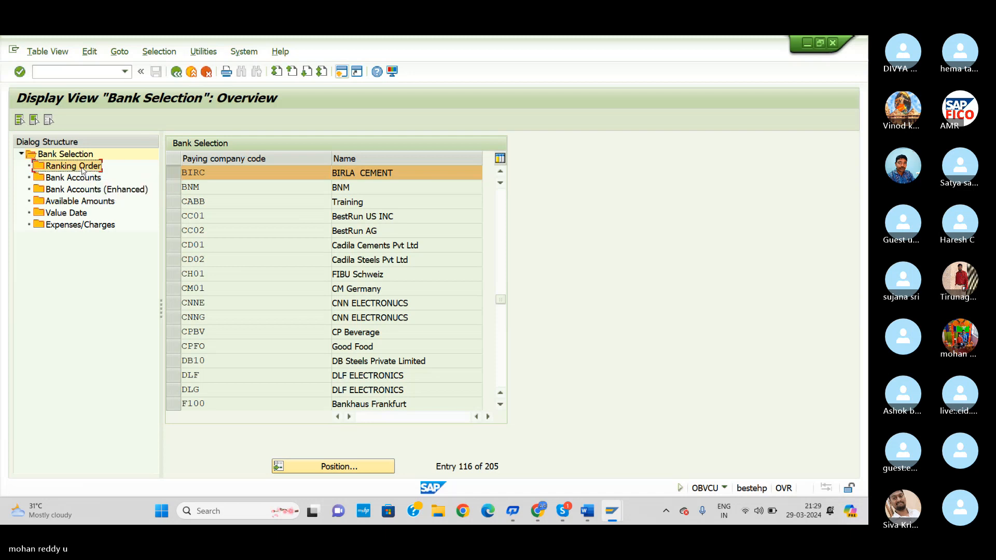
Add a BIRC ranking order entry with payment method C, rank 1, house bank HDFC
double_click(82, 169)
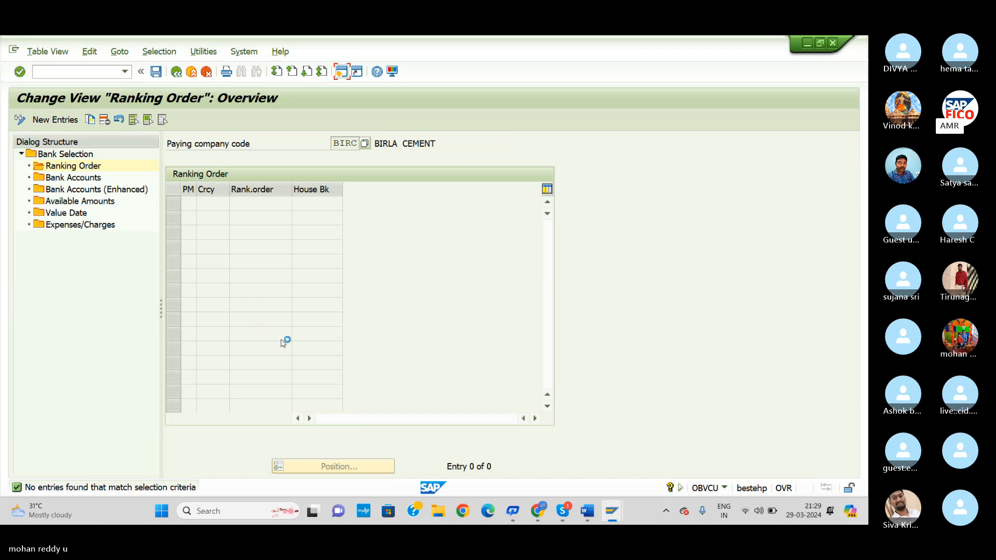
click(66, 121)
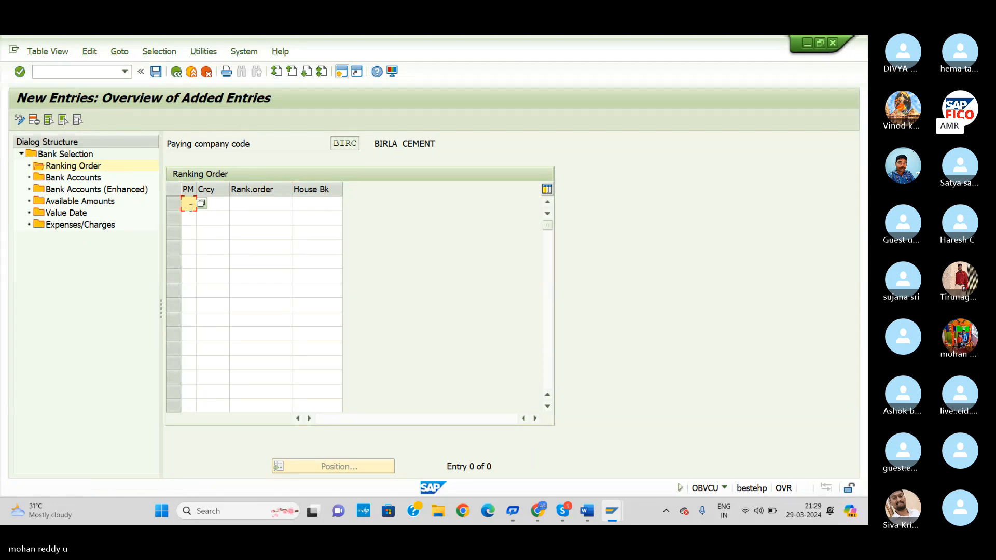
click(203, 204)
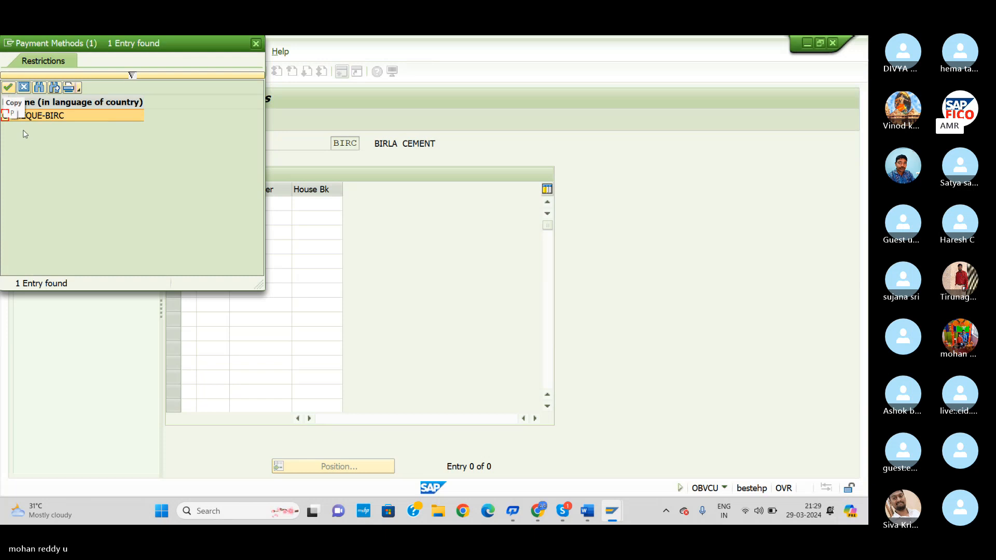
click(9, 87)
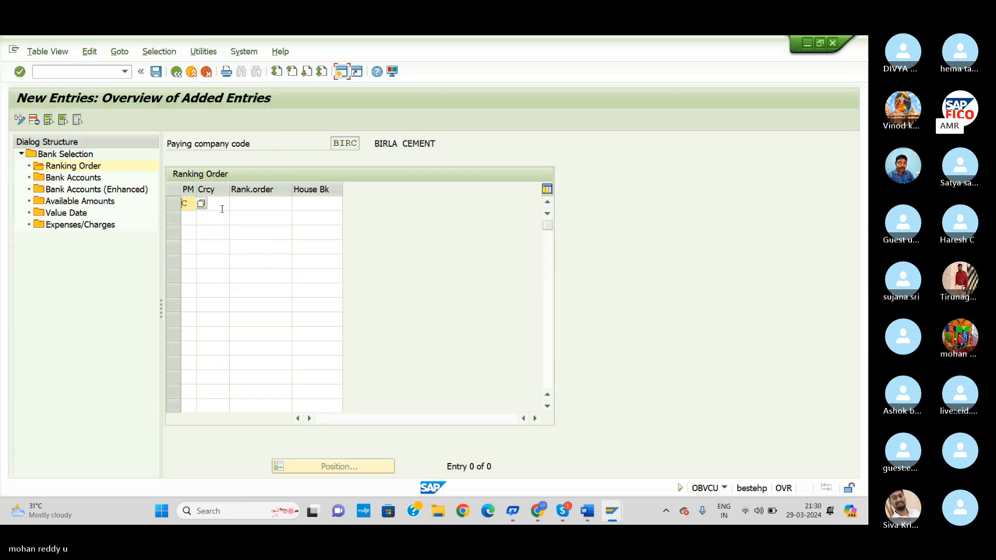
click(246, 207)
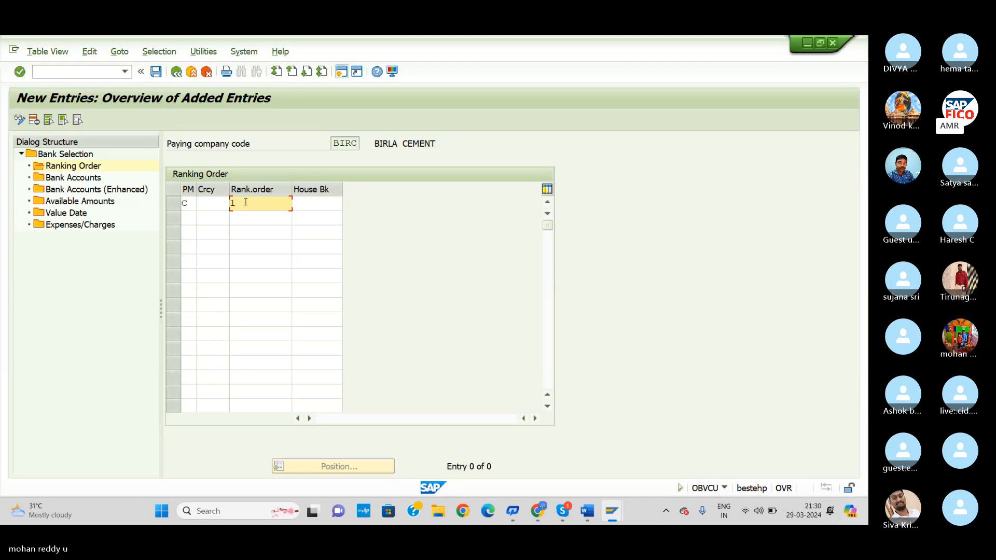
click(320, 202)
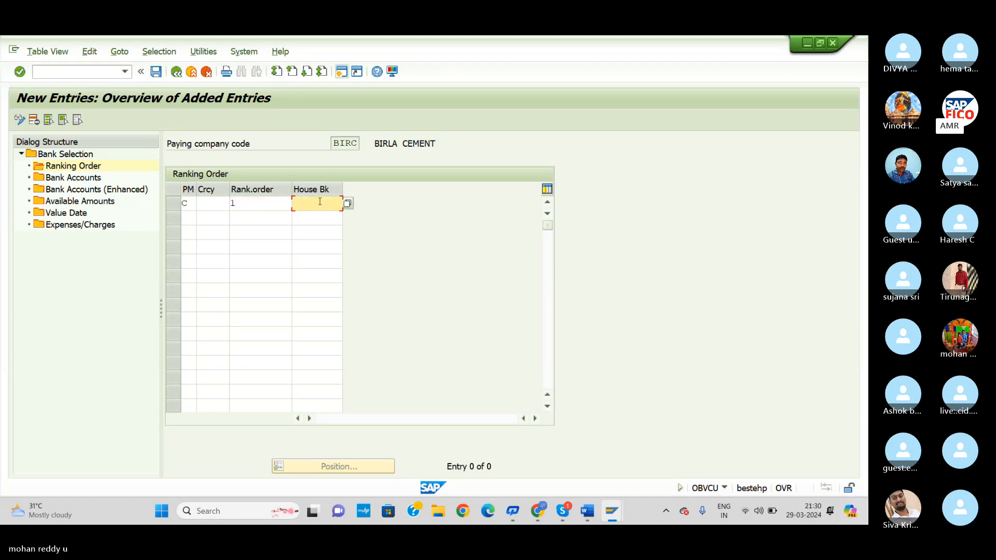
click(348, 203)
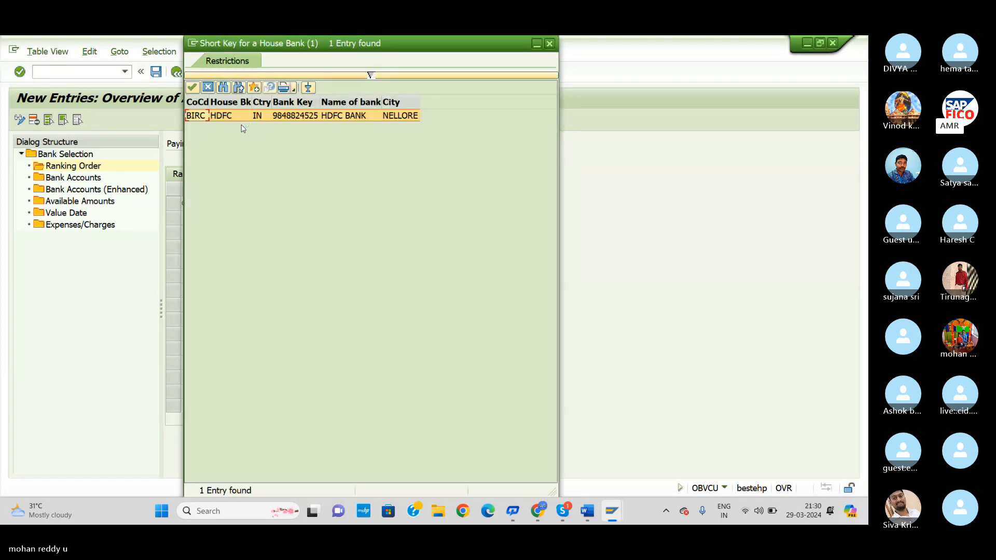
click(192, 87)
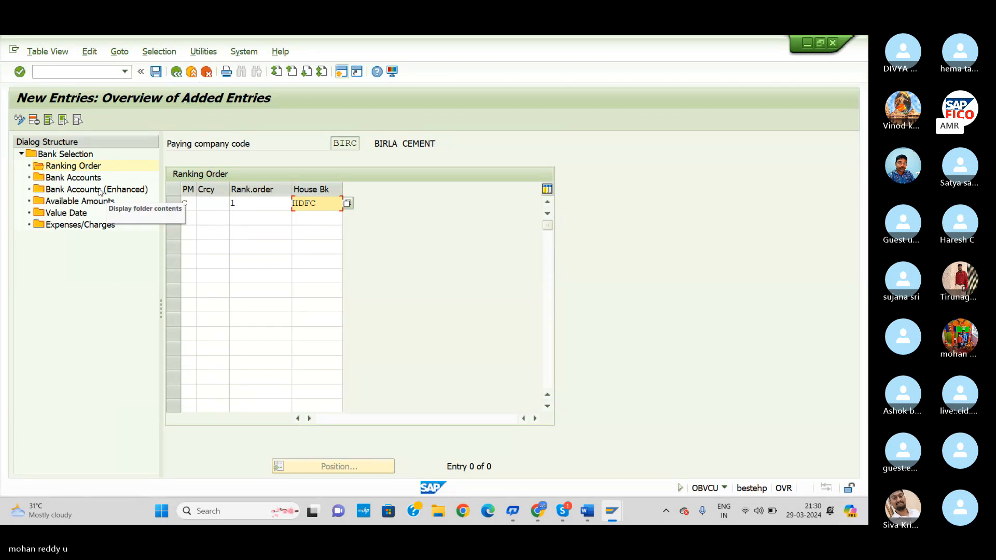
double_click(86, 178)
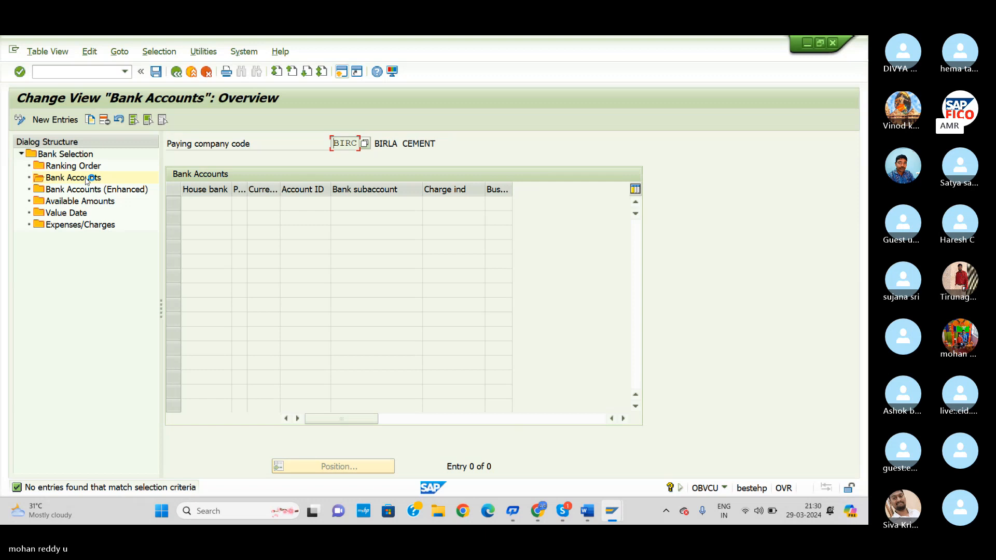
Add a bank account entry with house bank HDFC, payment method C, account ID HDF1
click(72, 124)
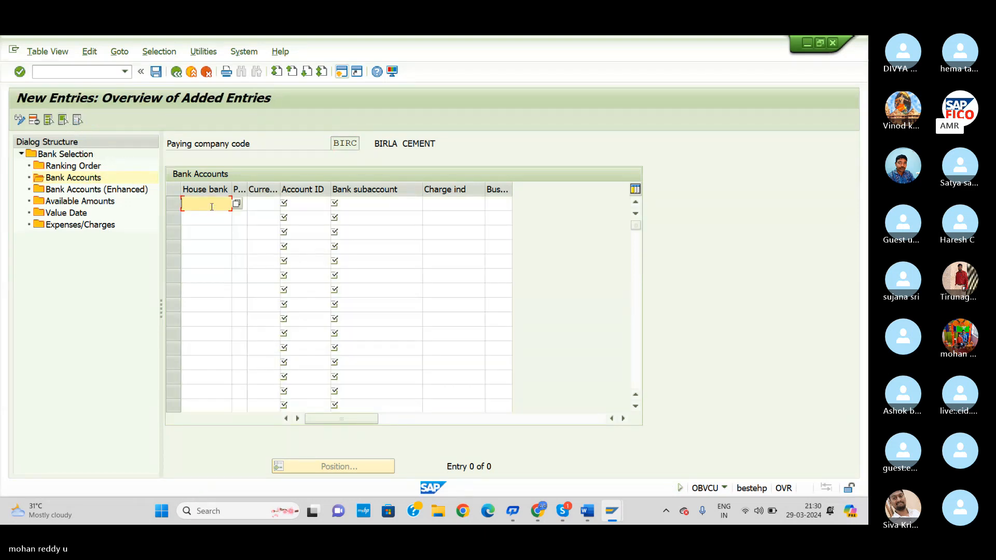
click(237, 203)
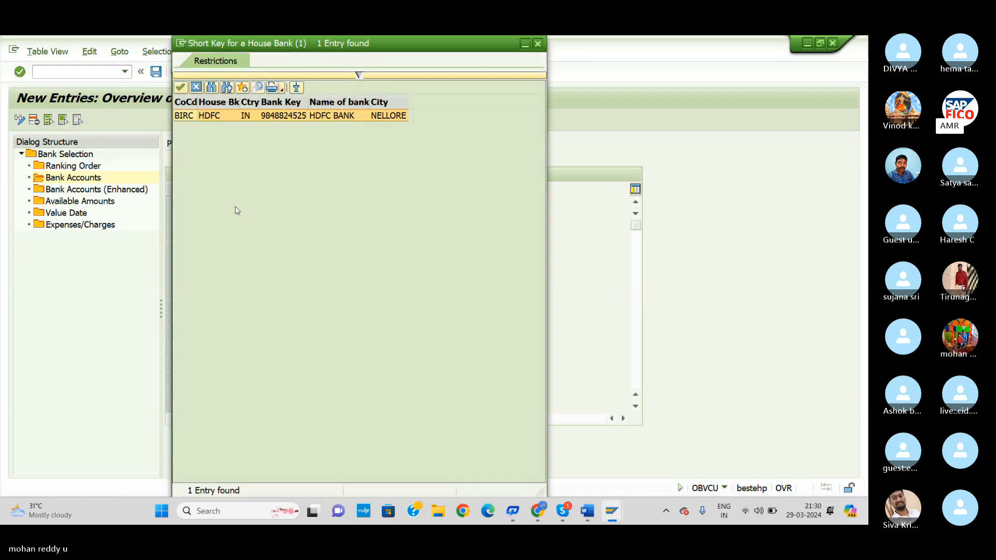
click(181, 87)
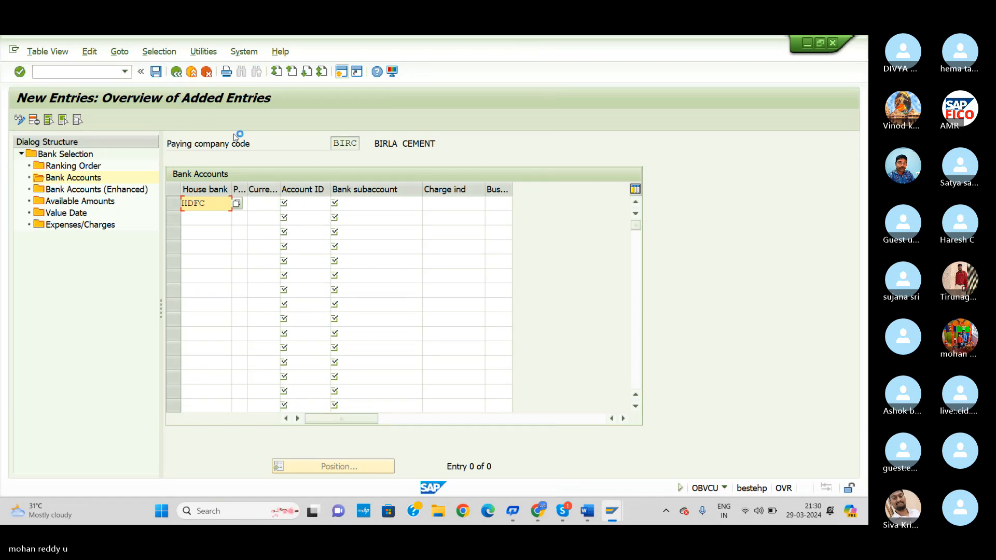
click(241, 204)
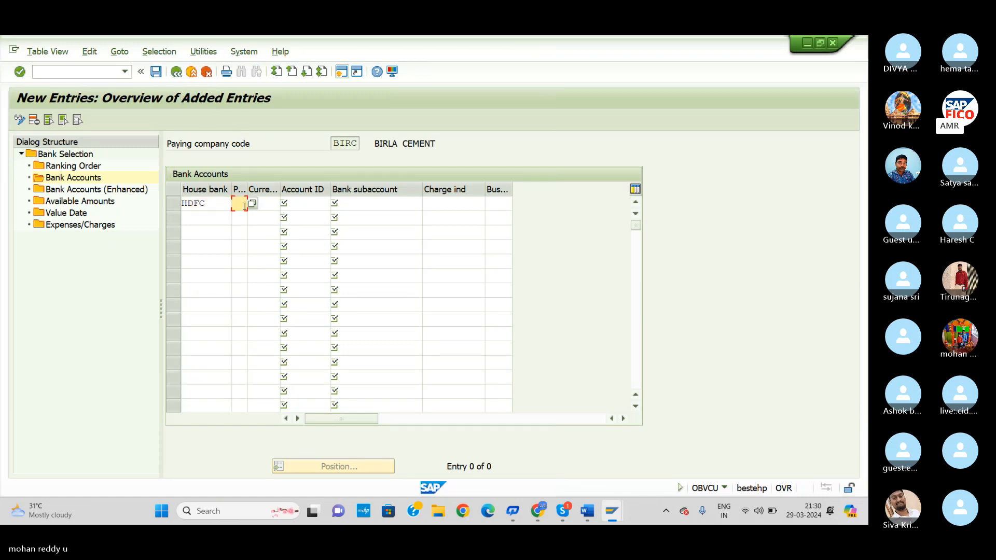
click(252, 203)
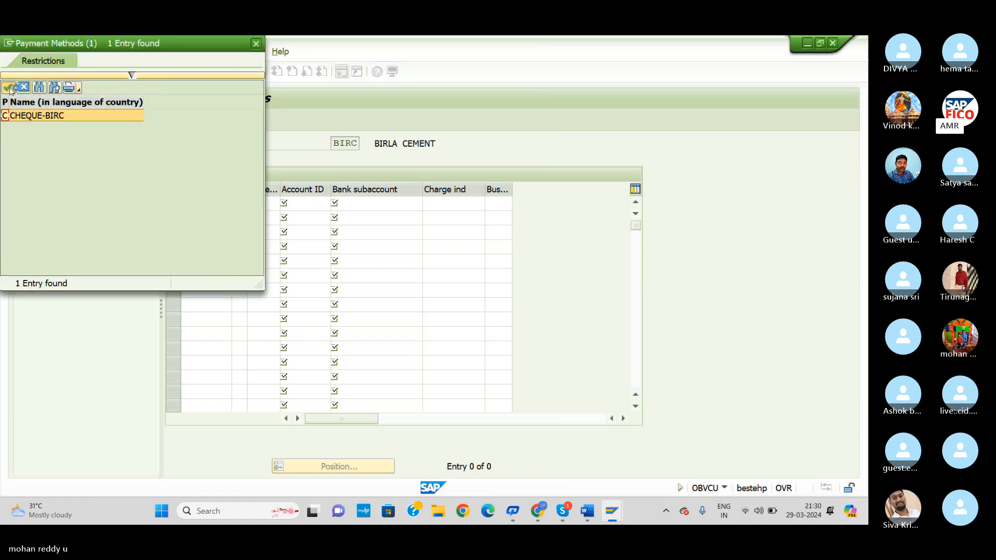
click(9, 89)
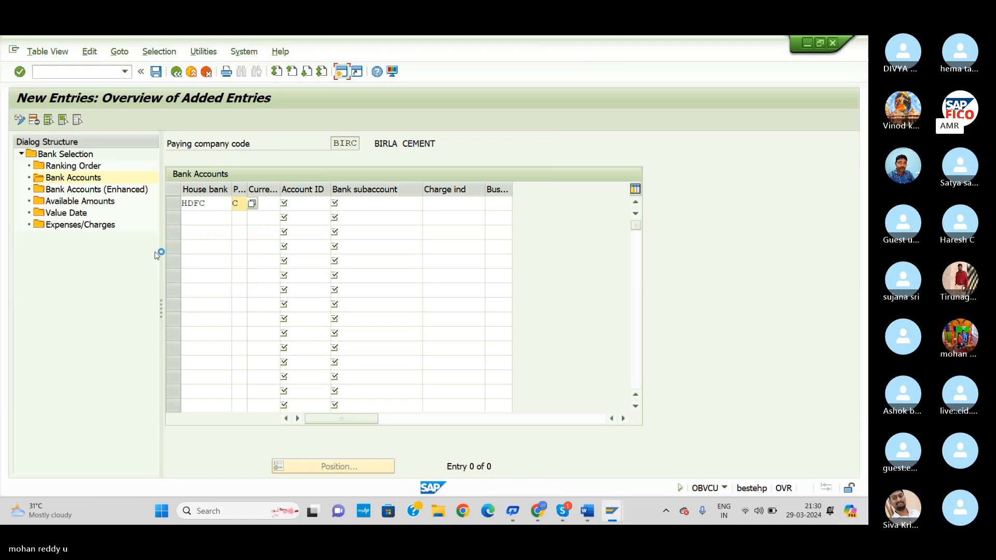
click(309, 207)
click(335, 204)
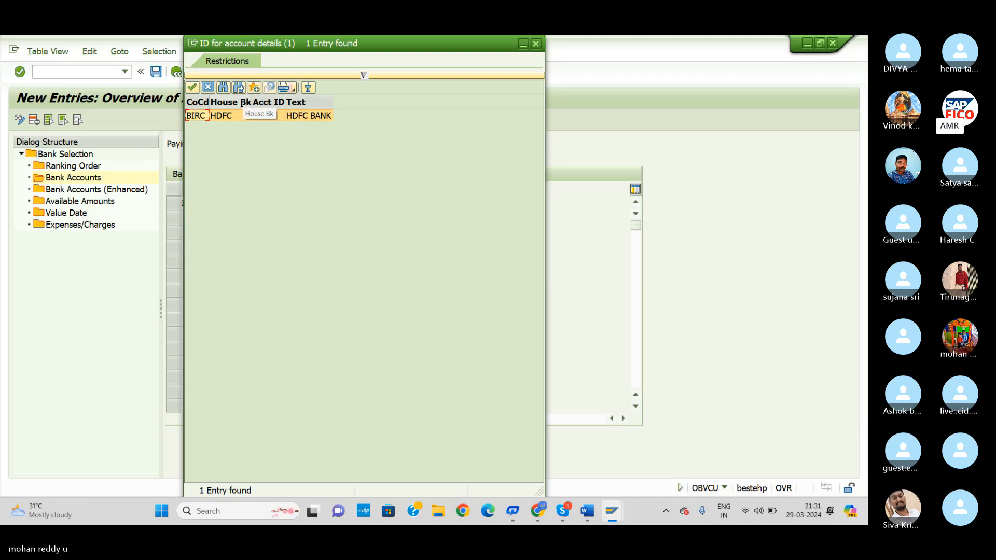
click(192, 88)
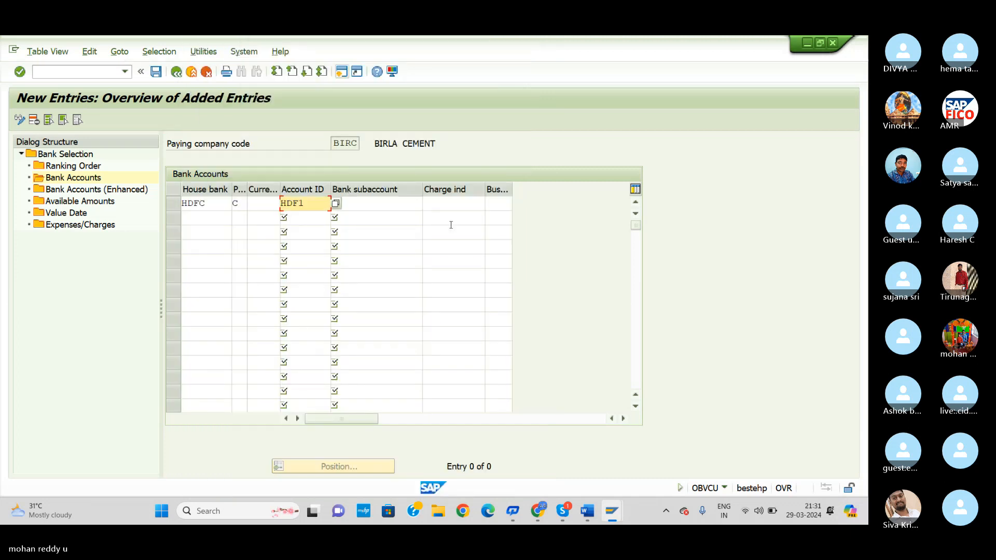
Set G/L account 200101 (HDFC BANK AC) as the bank subaccount
click(395, 203)
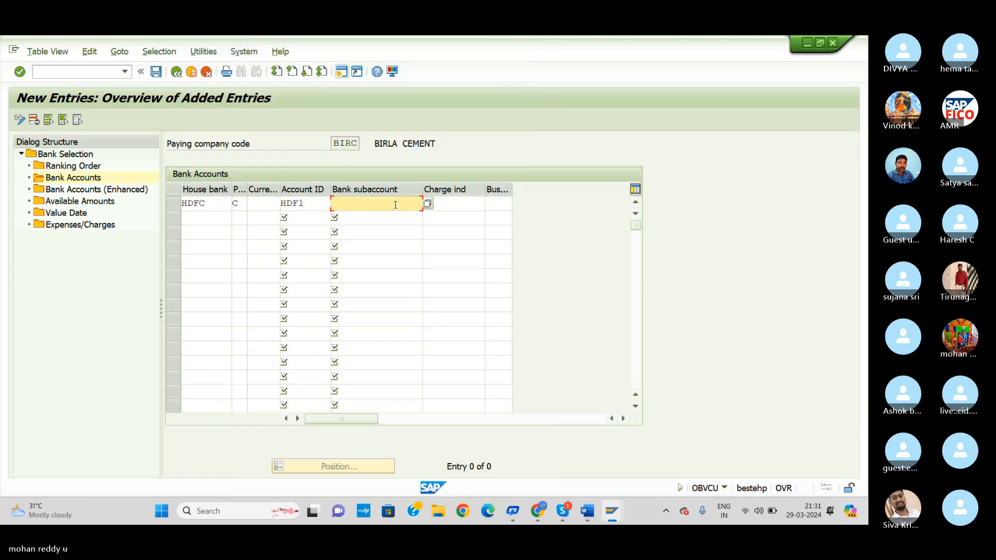
click(426, 206)
click(428, 204)
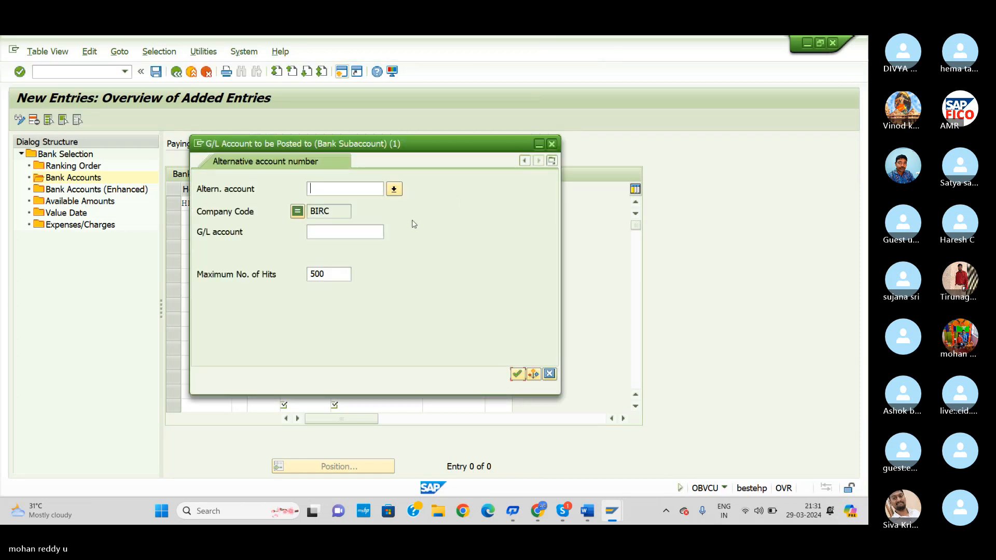
click(515, 374)
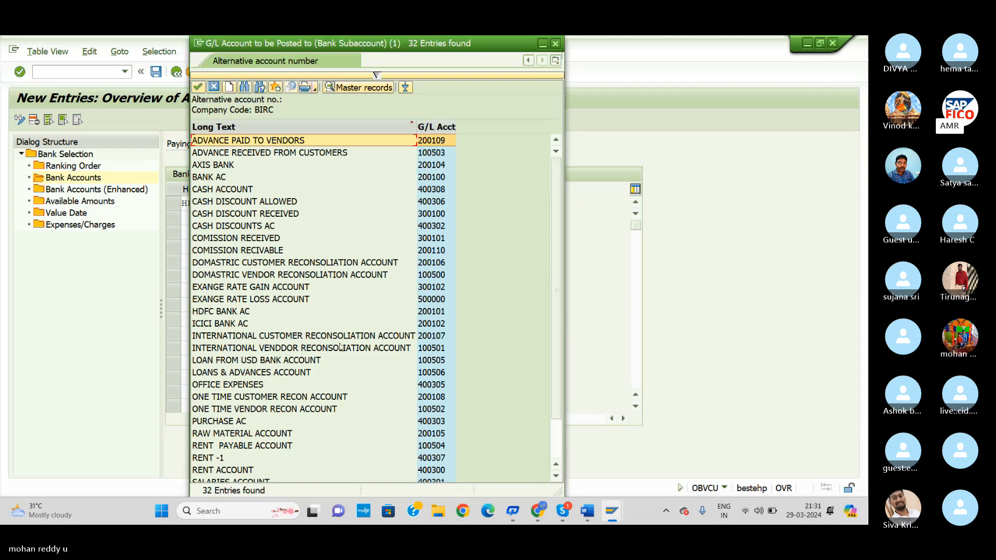
click(255, 310)
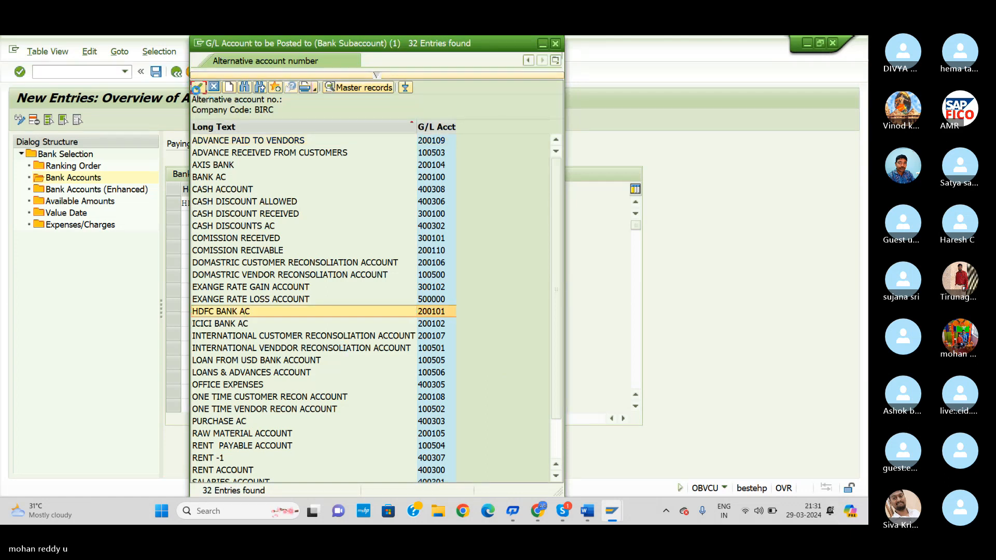
click(198, 87)
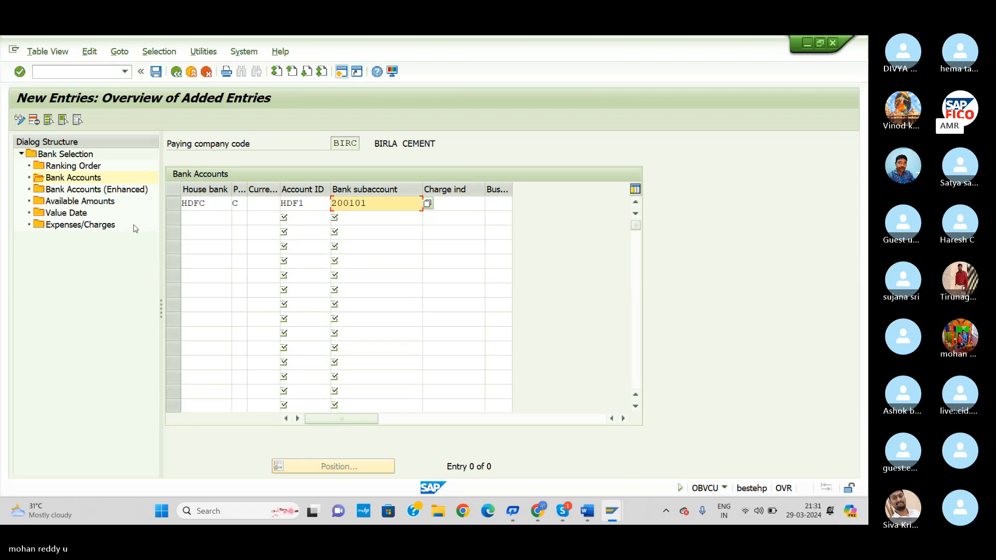
click(98, 208)
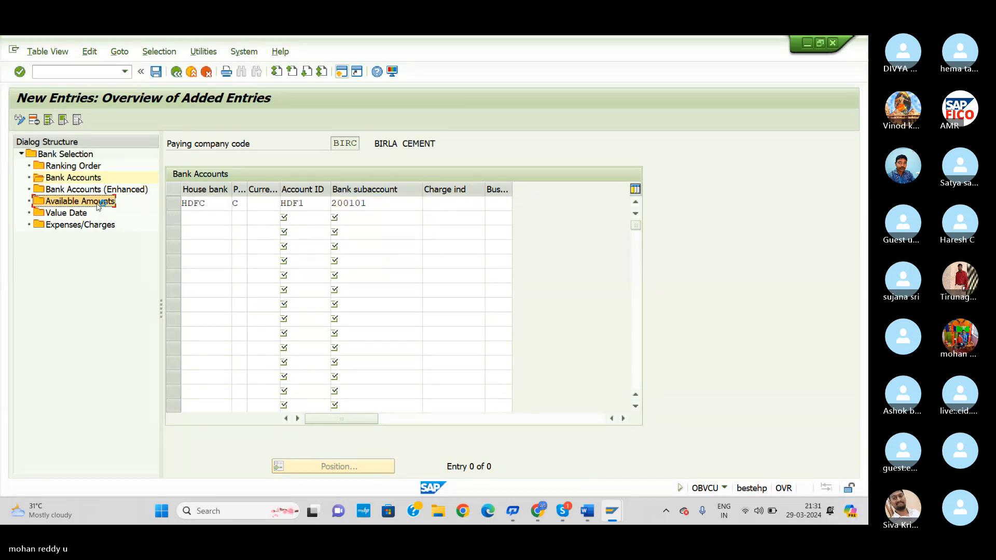
Add an available amounts entry for house bank HDFC, account ID HDF1
double_click(98, 206)
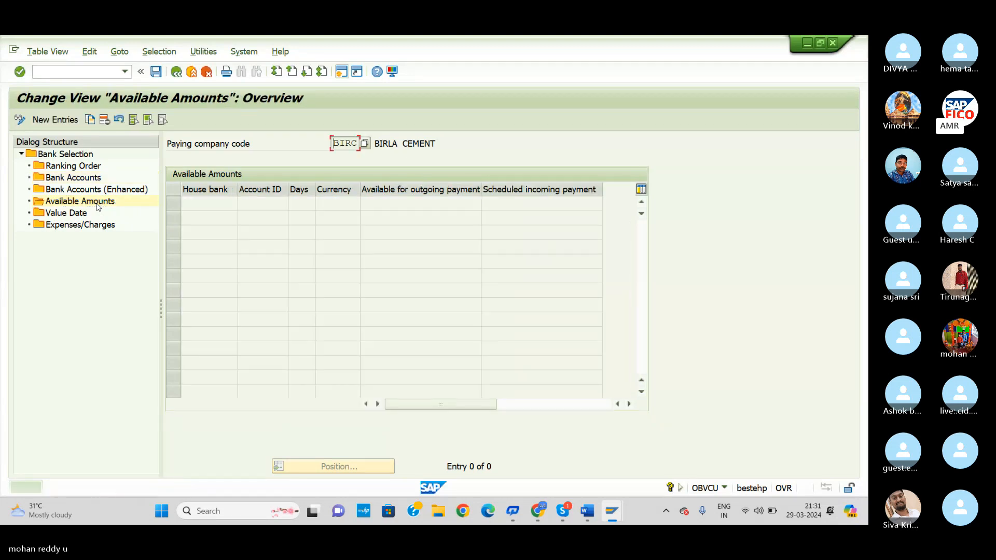
click(56, 120)
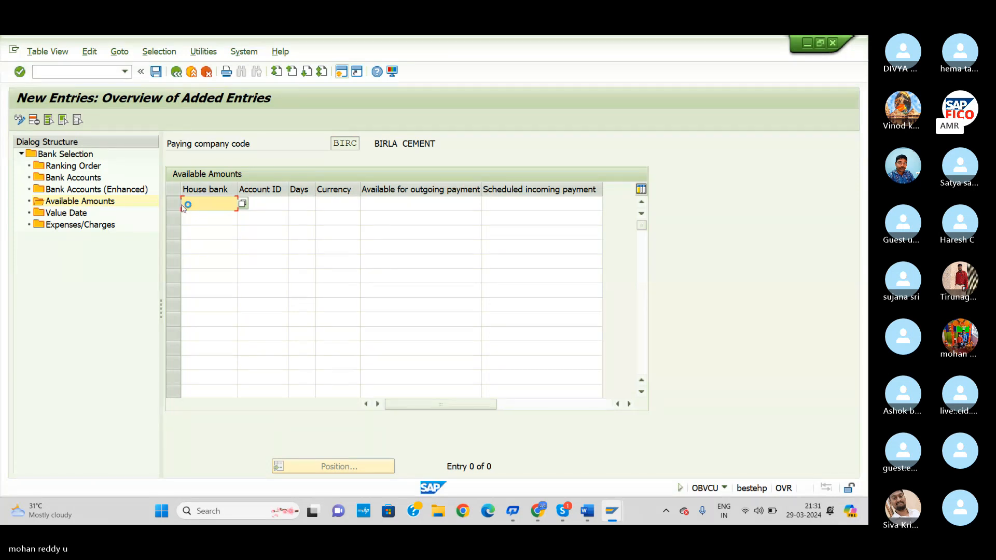
click(241, 203)
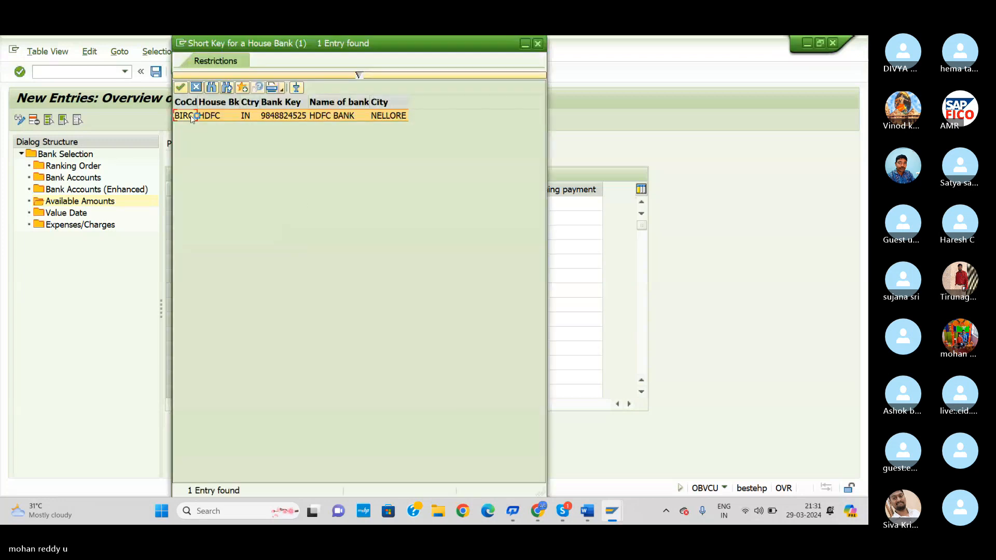
click(181, 87)
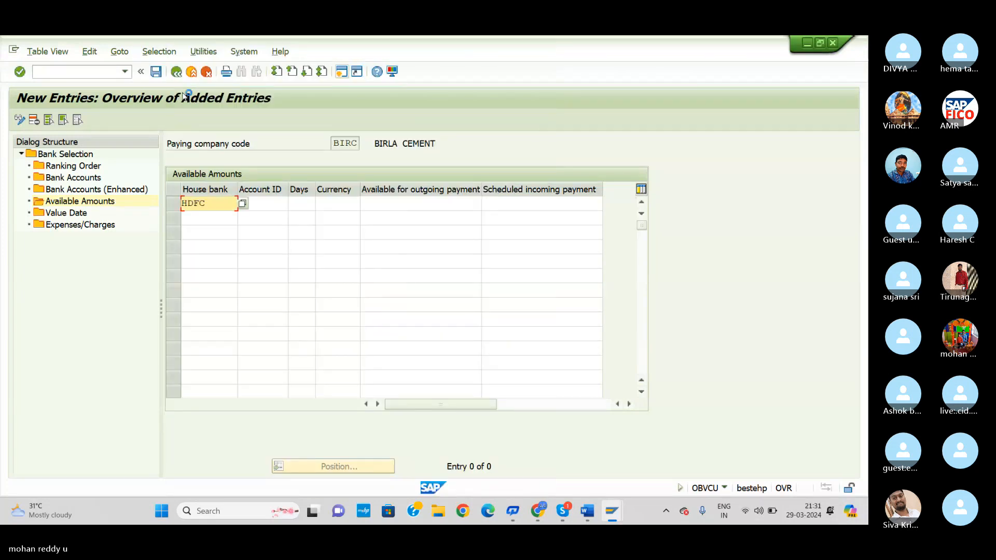
click(269, 203)
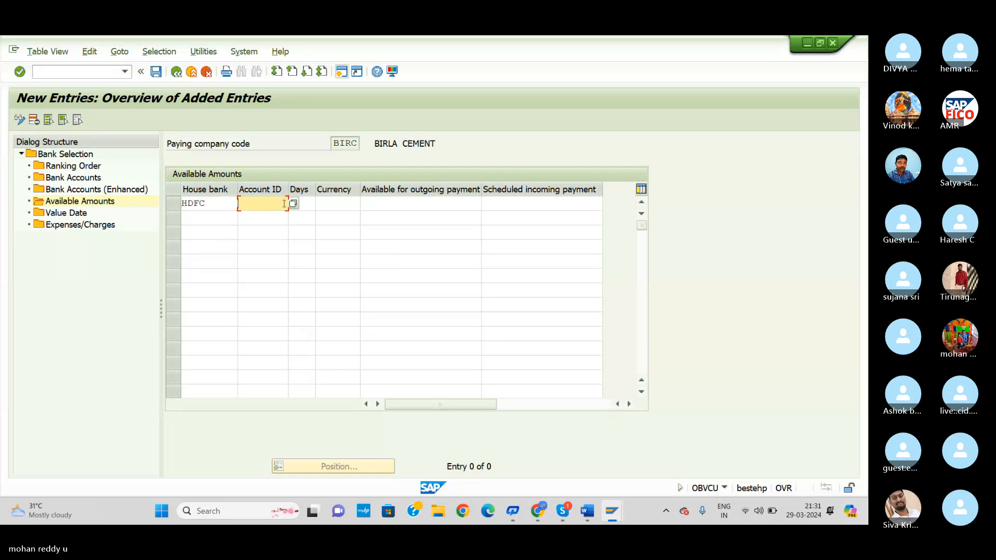
click(293, 203)
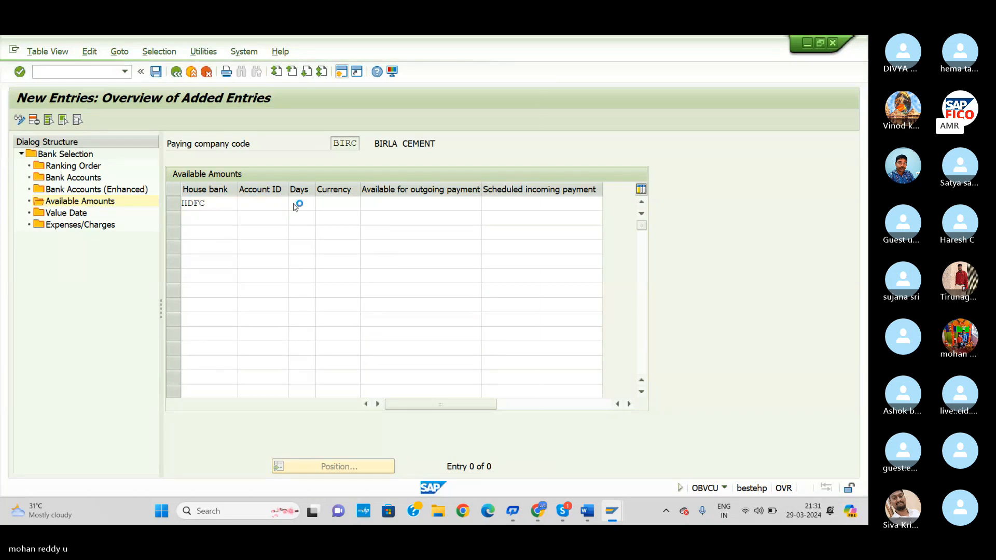
click(182, 89)
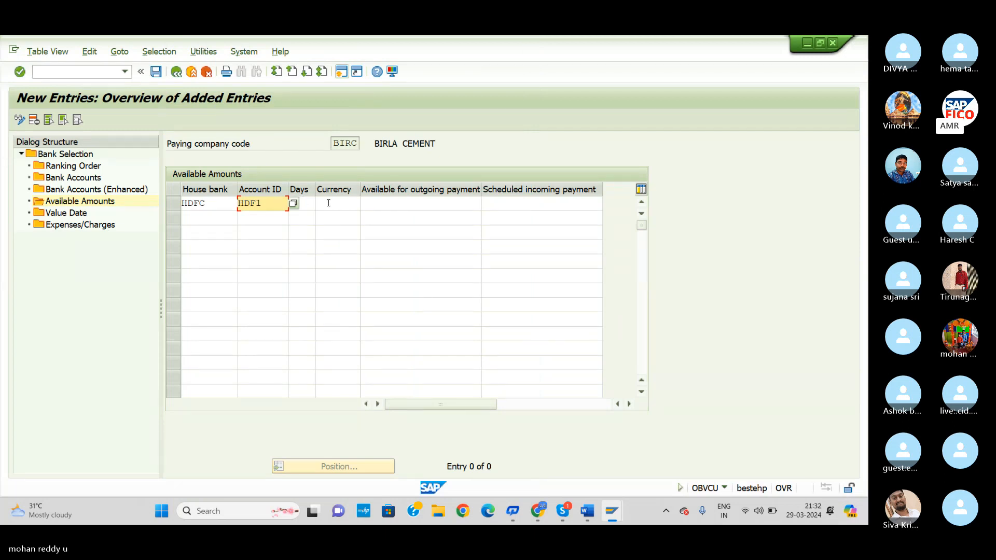
Enter 999 days, currency INR, and 999999 for outgoing and scheduled incoming amounts
click(313, 204)
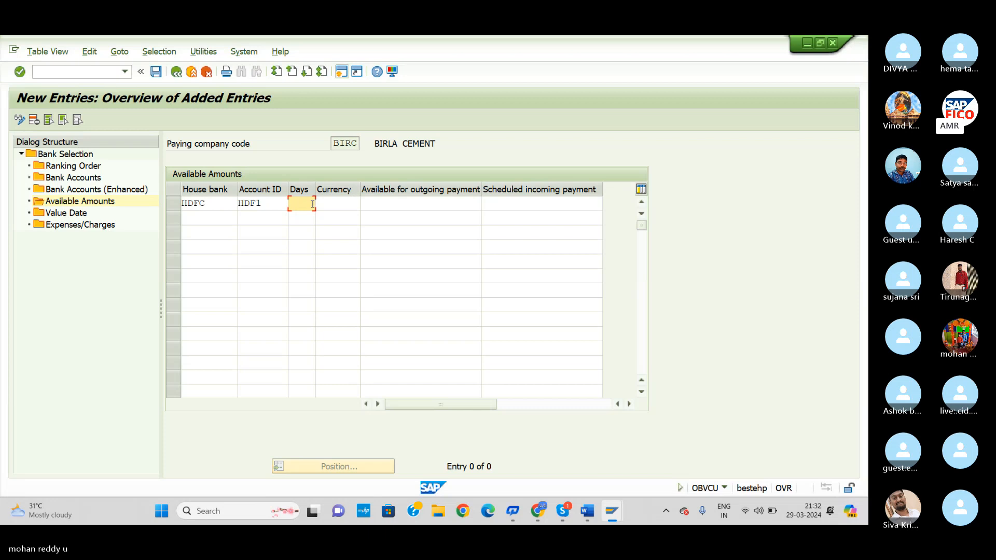
text(999)
click(341, 202)
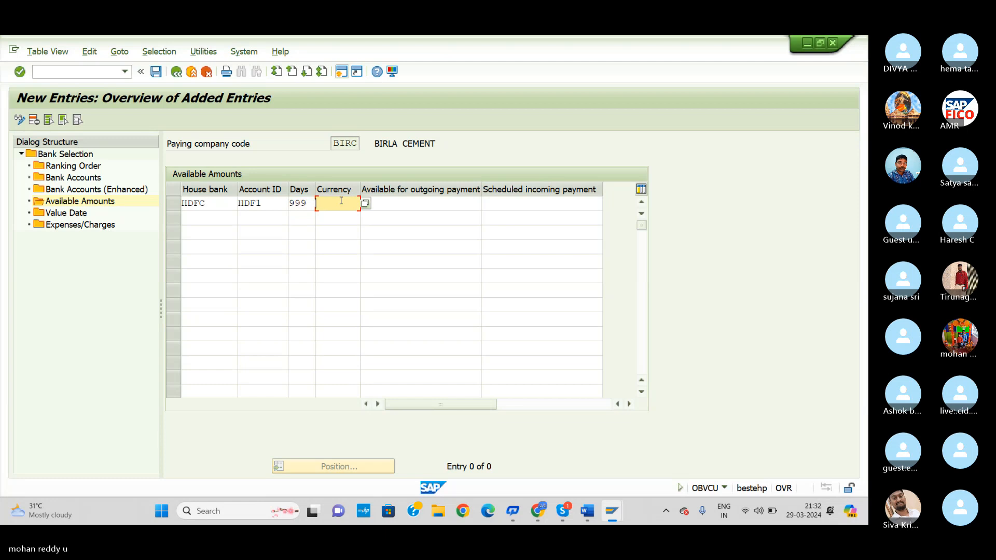
text(INR)
click(390, 205)
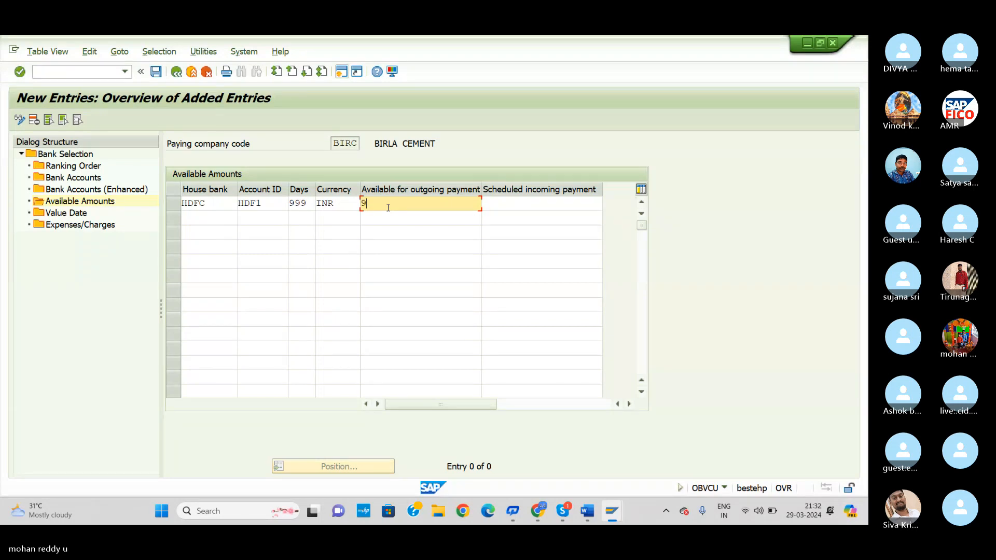
text(9999)
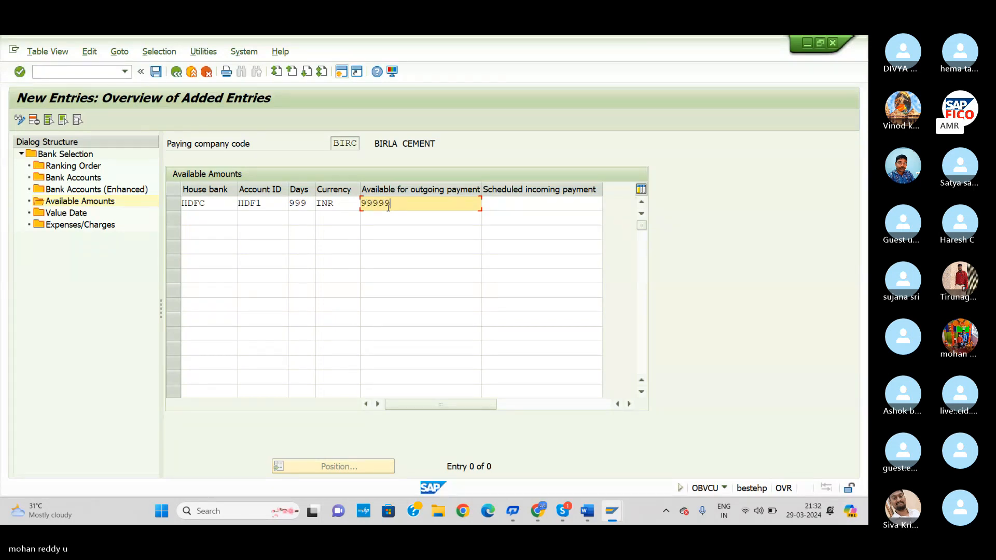
text(999)
click(532, 206)
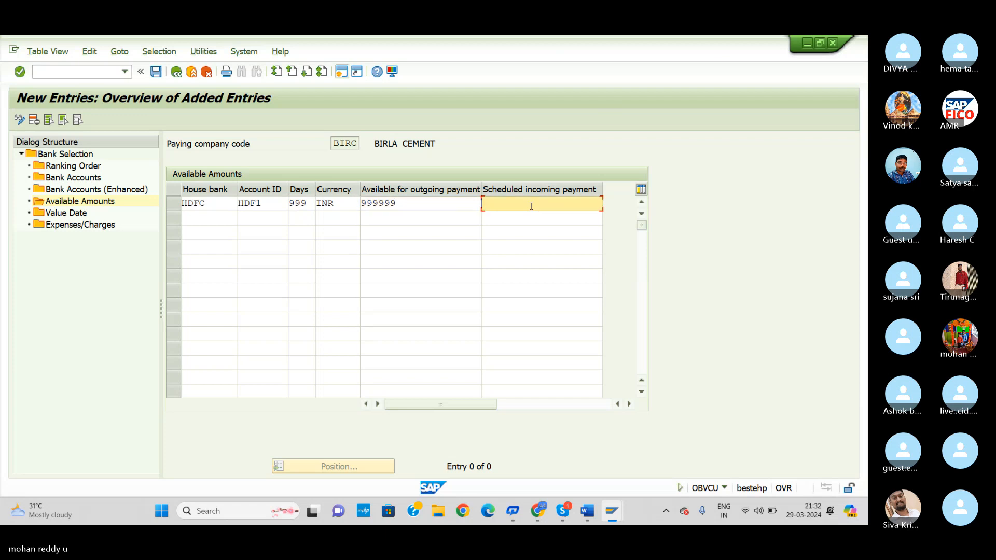
text(999999)
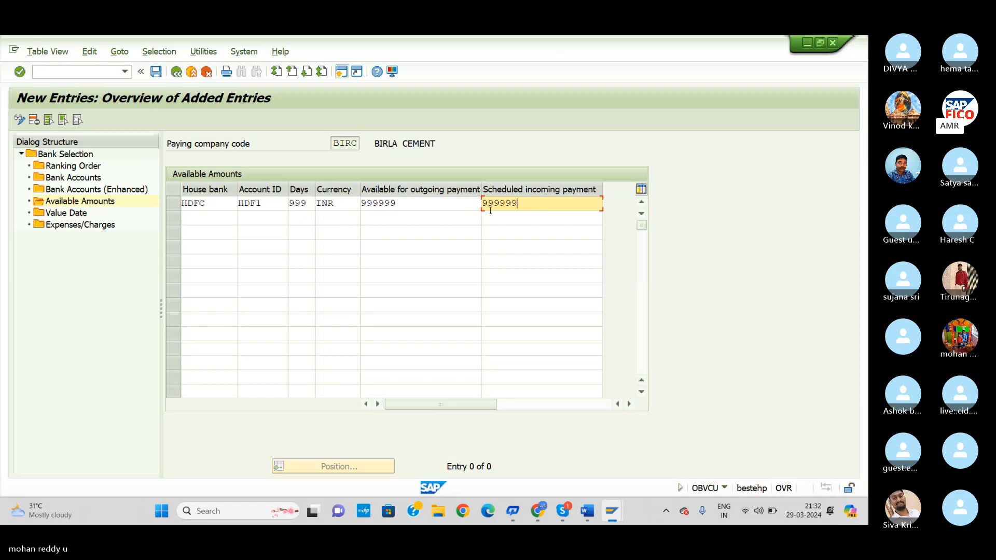
Add a value date entry for payment method C, house bank HDFC, account HDF1
double_click(69, 213)
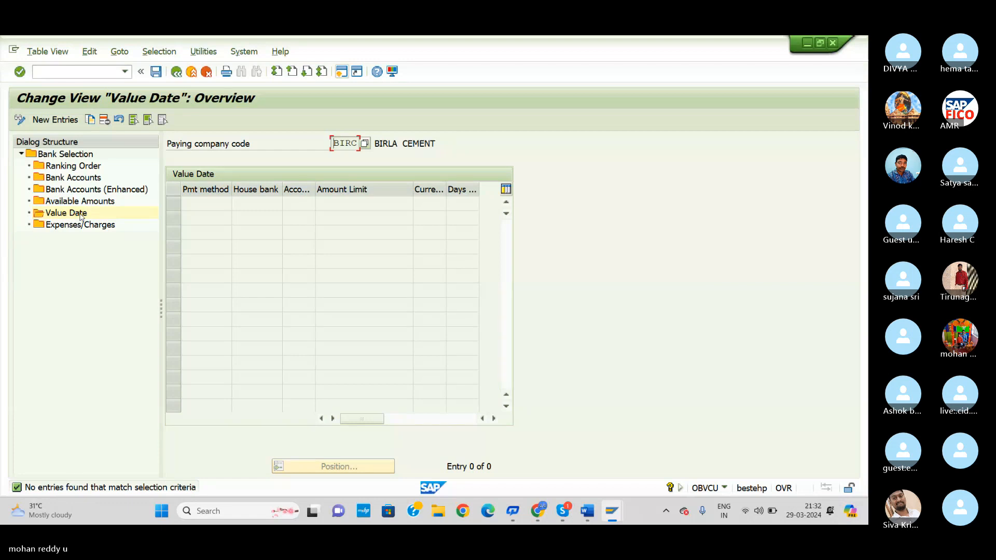
click(41, 117)
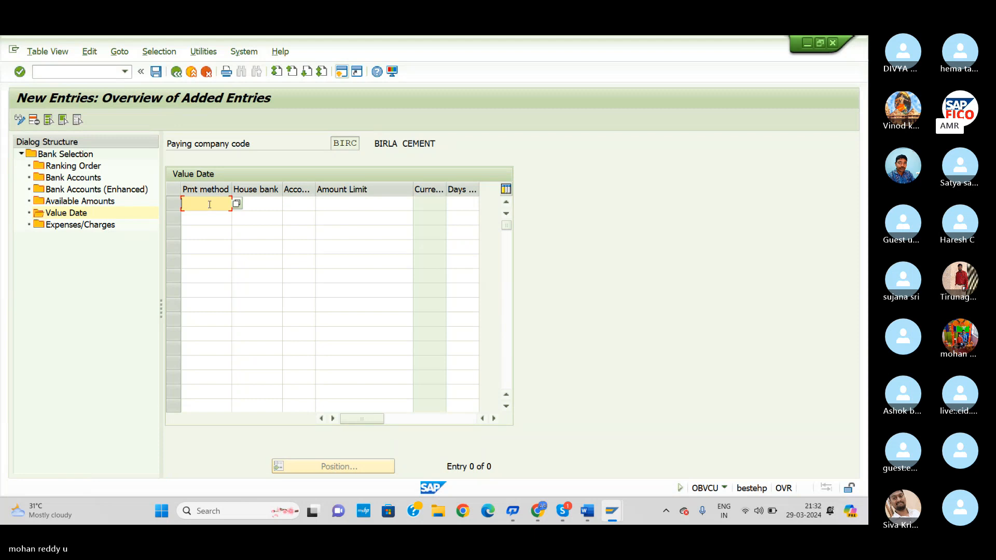
click(236, 203)
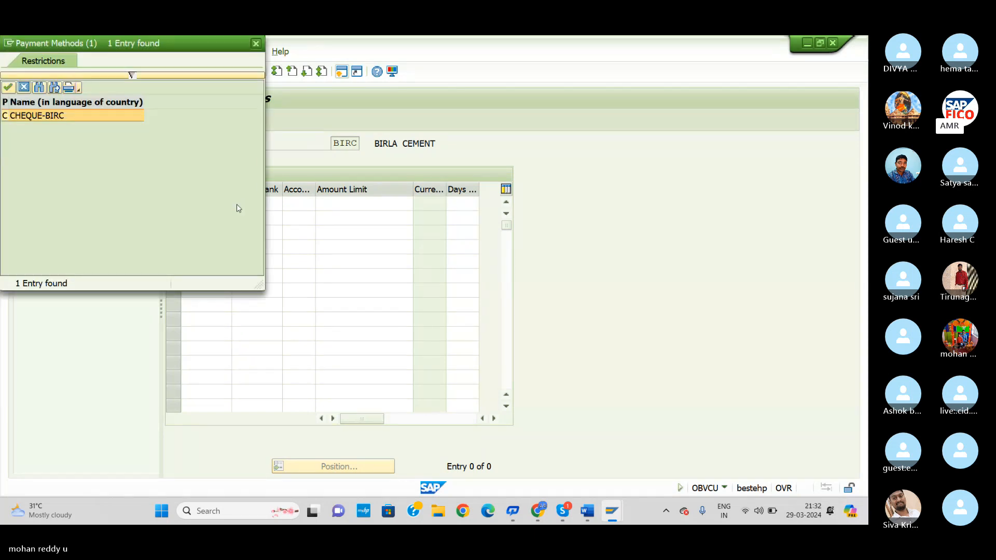
click(12, 87)
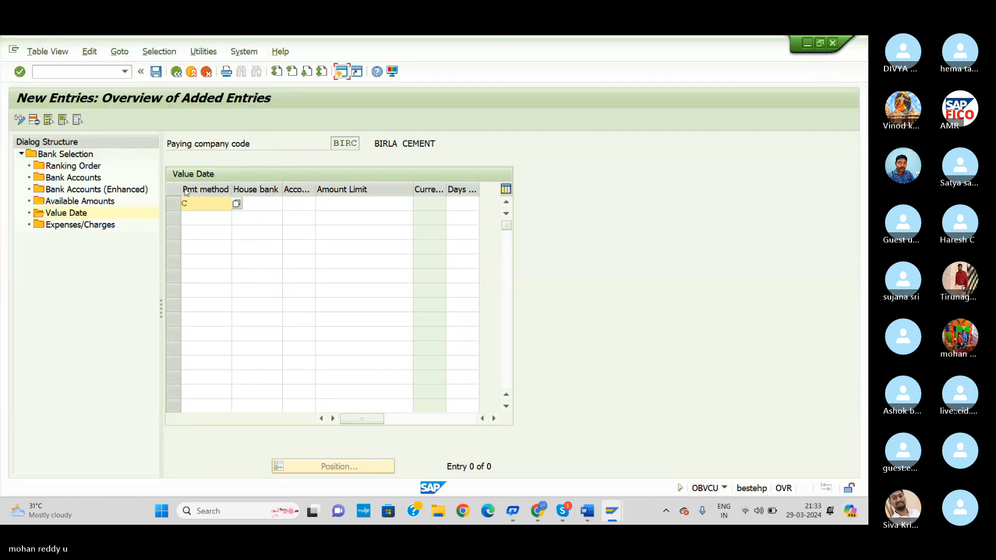
click(272, 204)
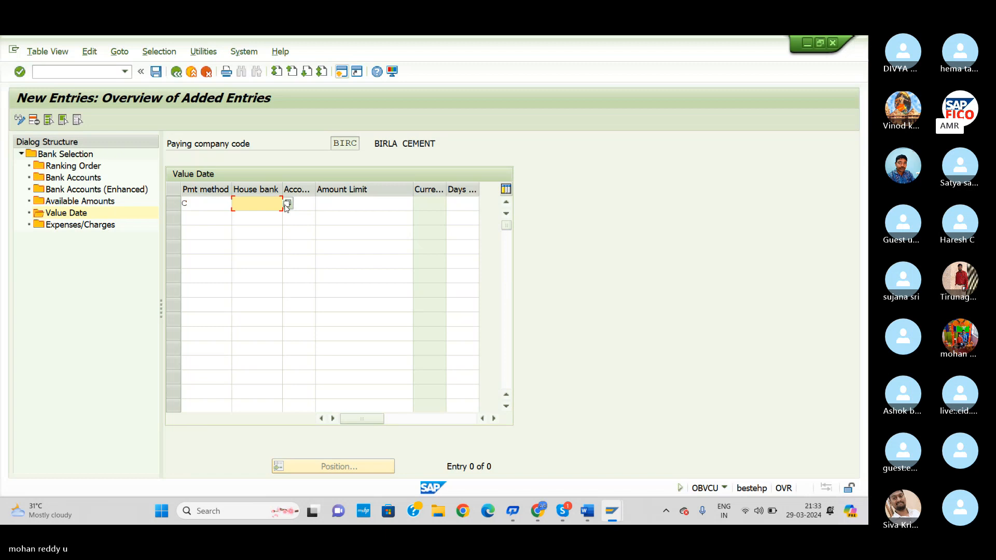
click(287, 203)
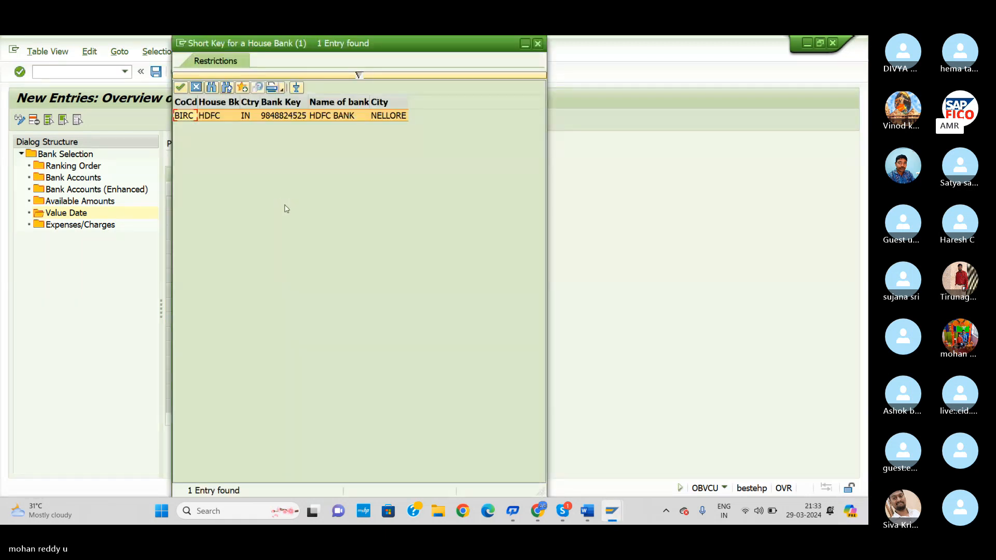
click(179, 89)
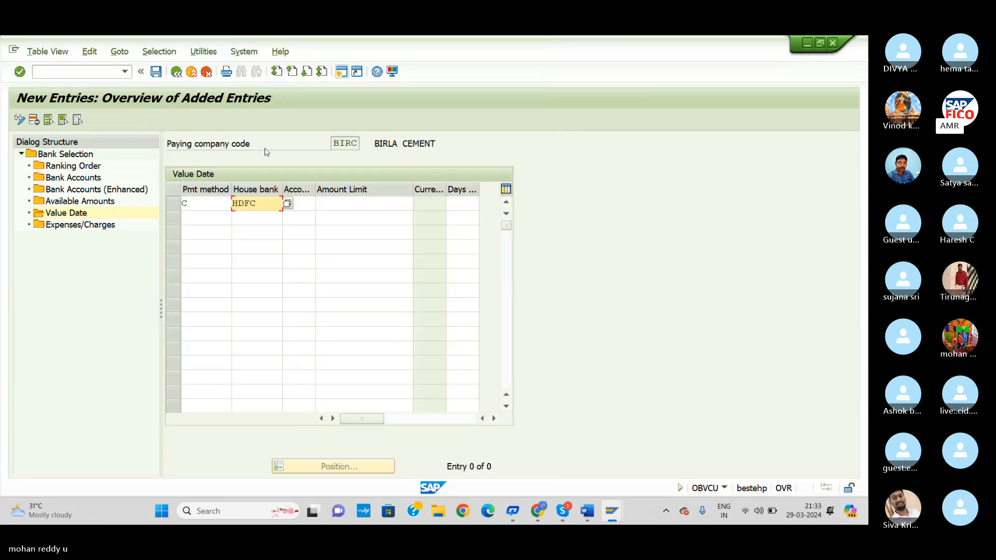
click(309, 203)
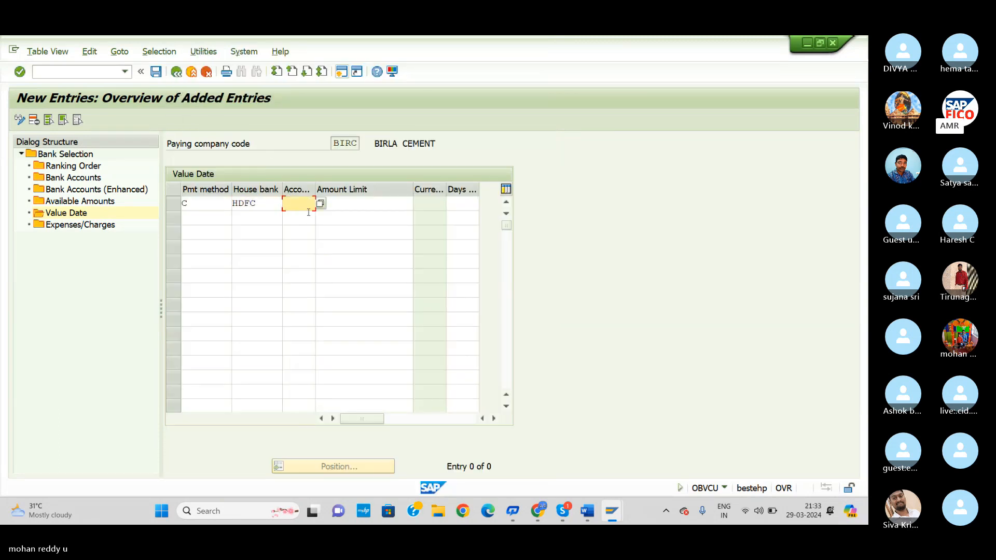
click(325, 208)
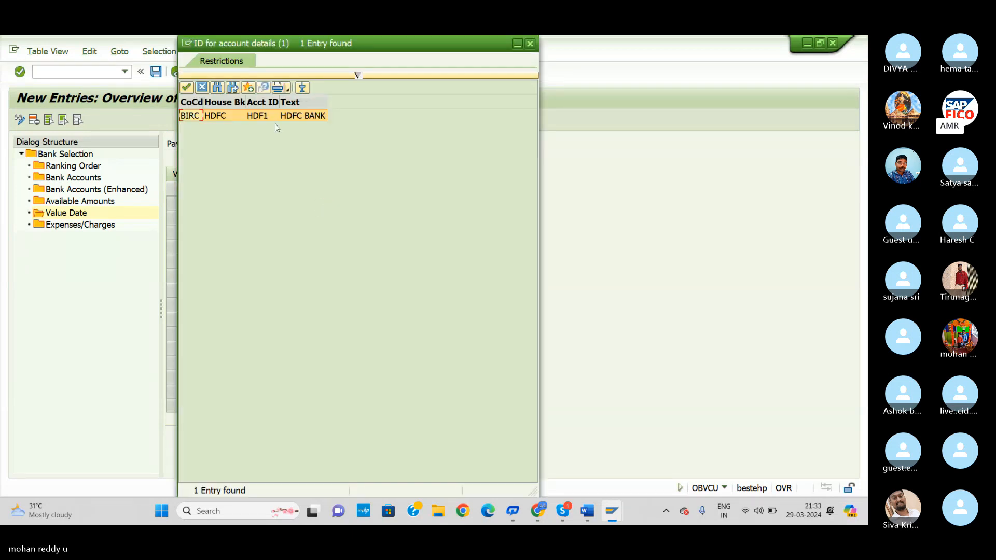
click(186, 87)
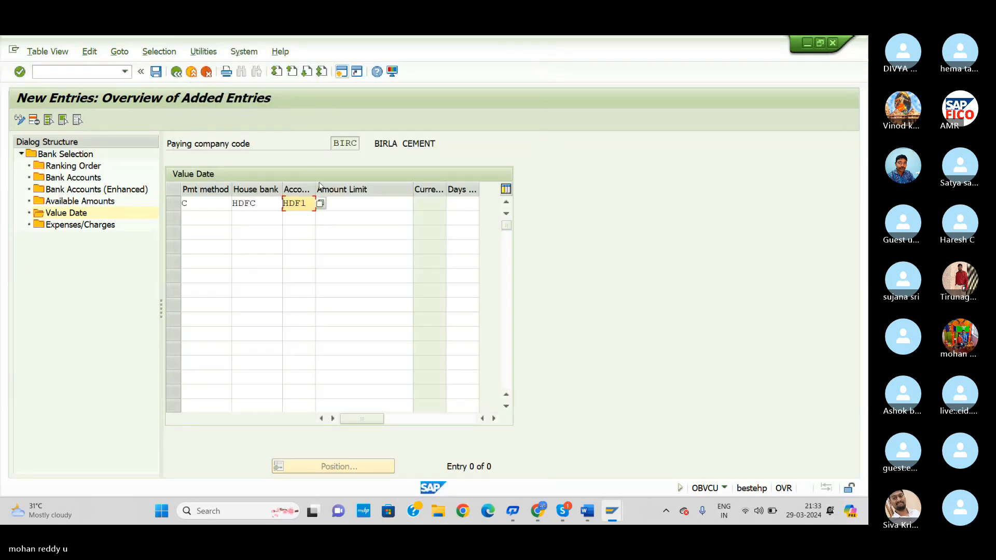
Set amount limit 999999 and 2 days, validate the row, and save
click(345, 203)
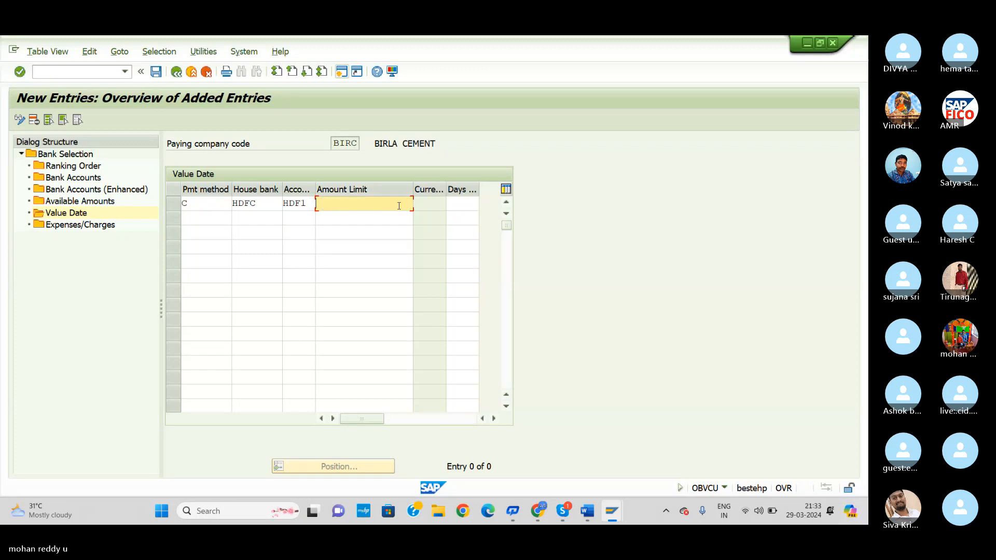
text(9999)
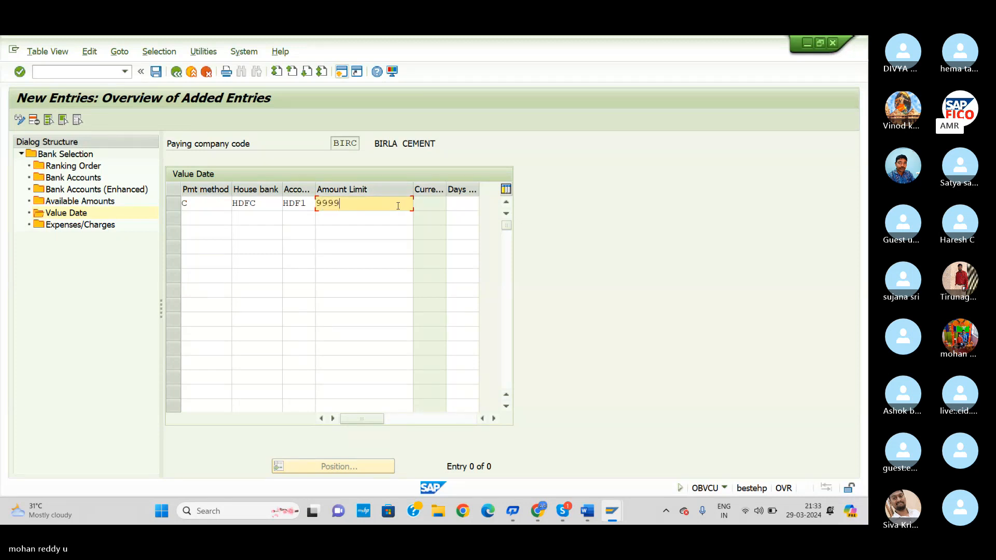
text(99)
click(464, 207)
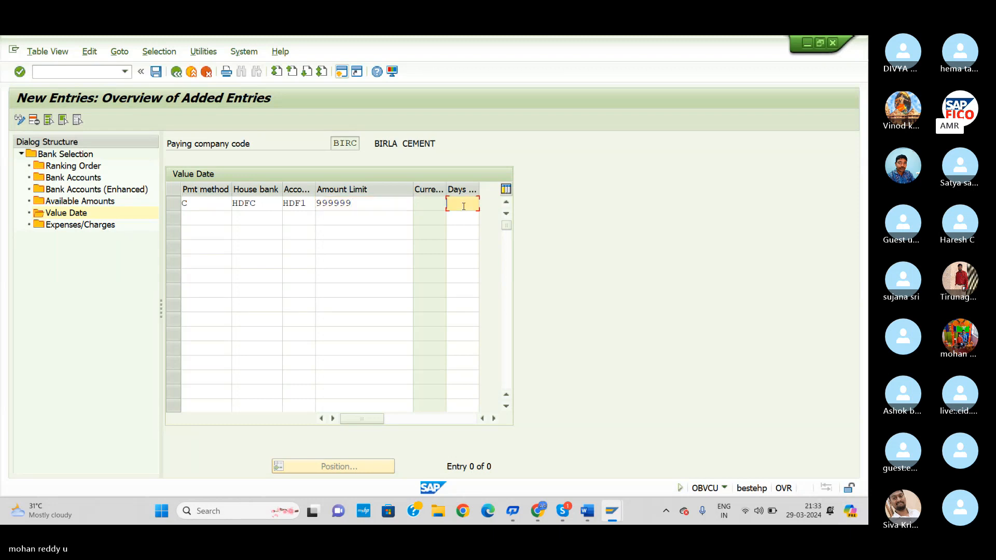
text(2)
key(Return)
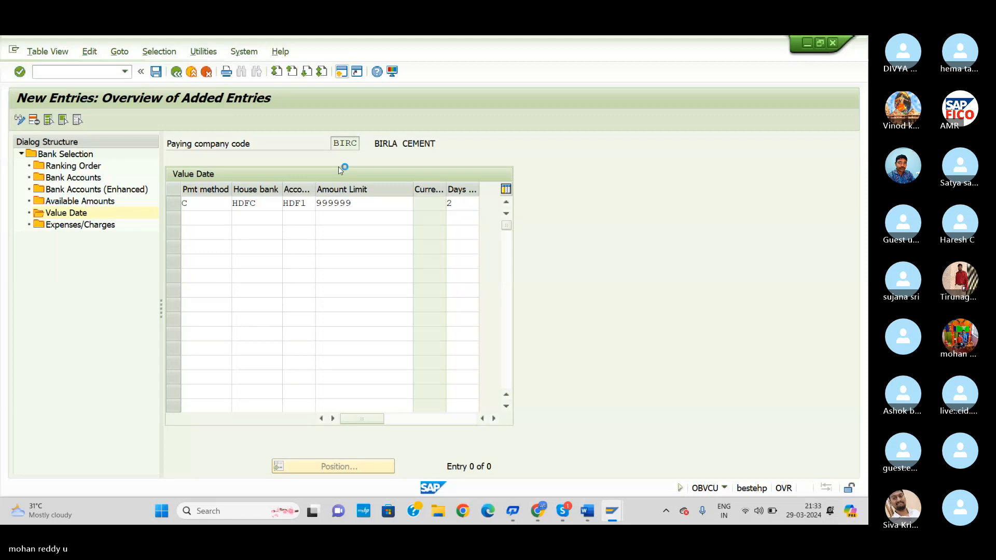
click(156, 72)
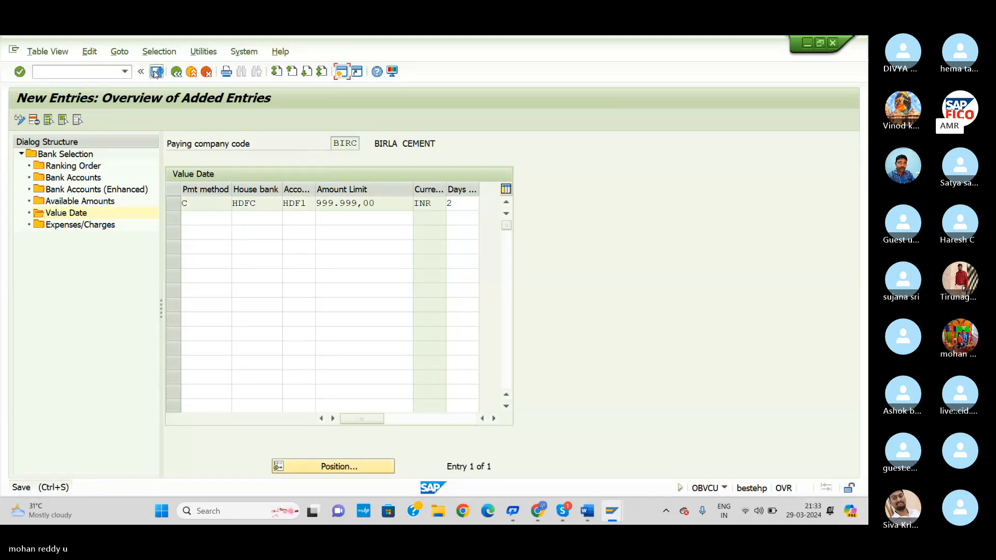
Accept customizing request DPKK900772 to complete the save
click(277, 270)
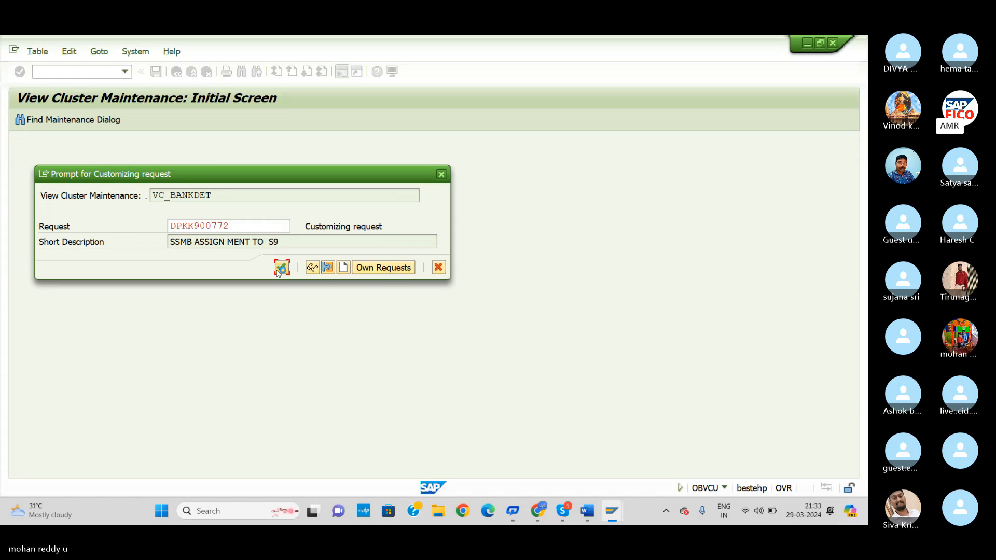
click(280, 269)
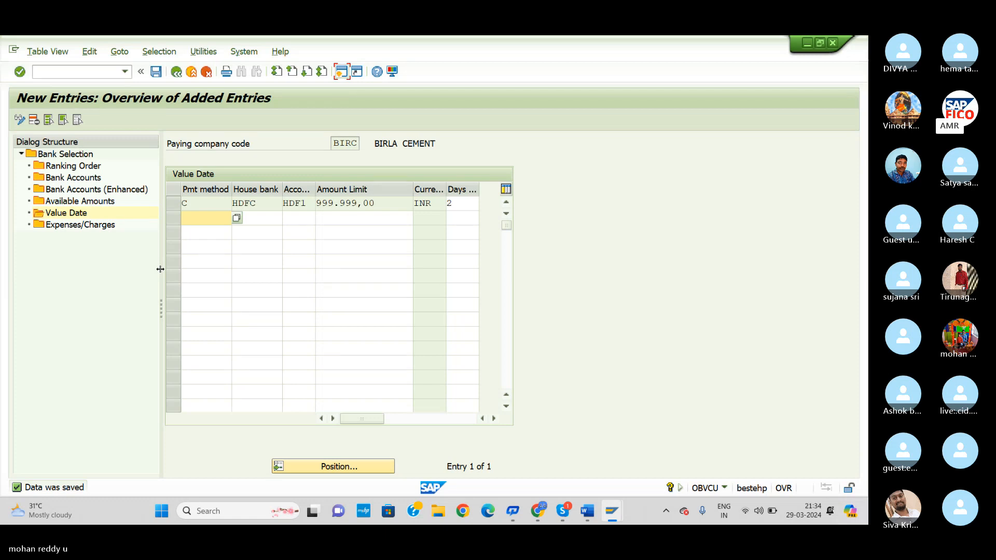
Start creating a vendor with /NXK01 for company code BIRC, account group BIDV
click(86, 69)
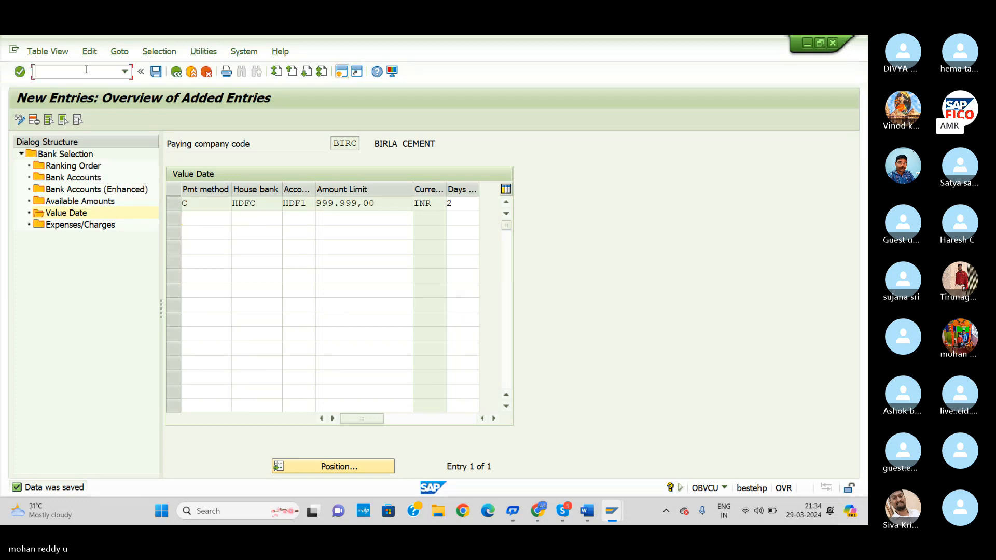
text(/NXK01)
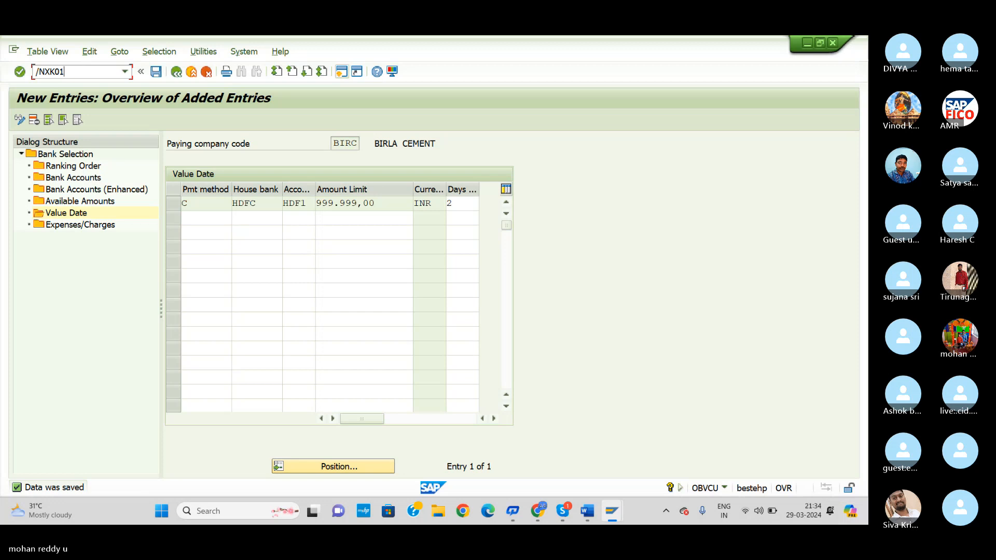
key(Return)
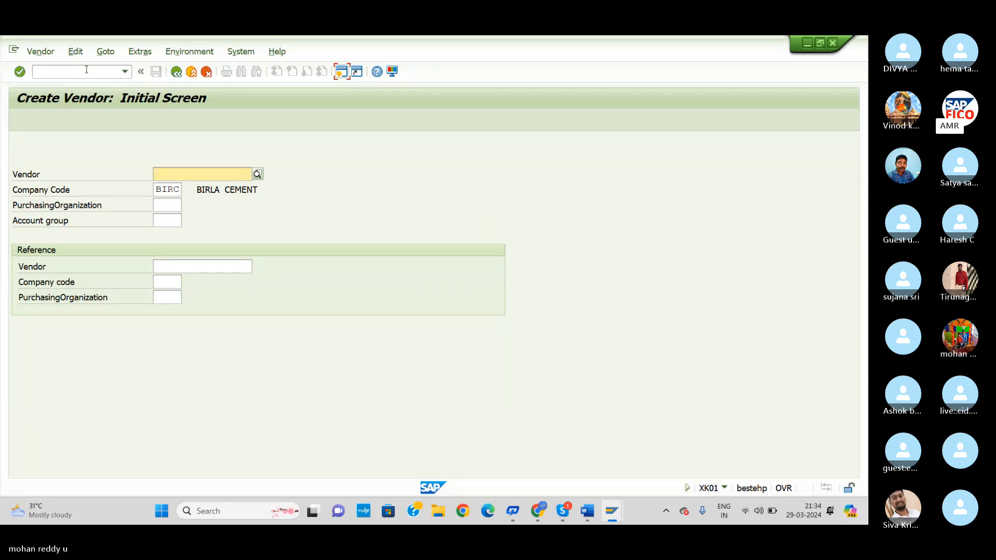
click(260, 175)
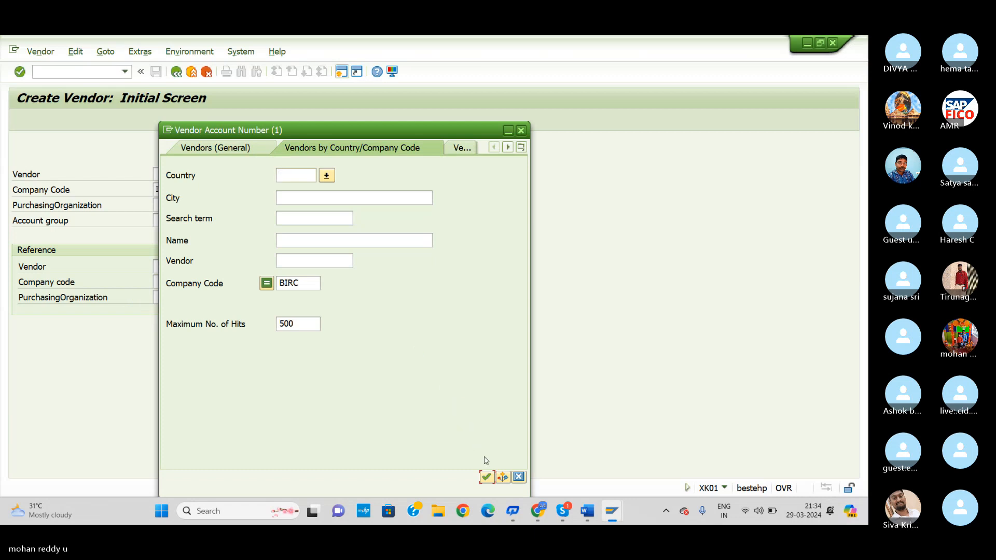
click(522, 131)
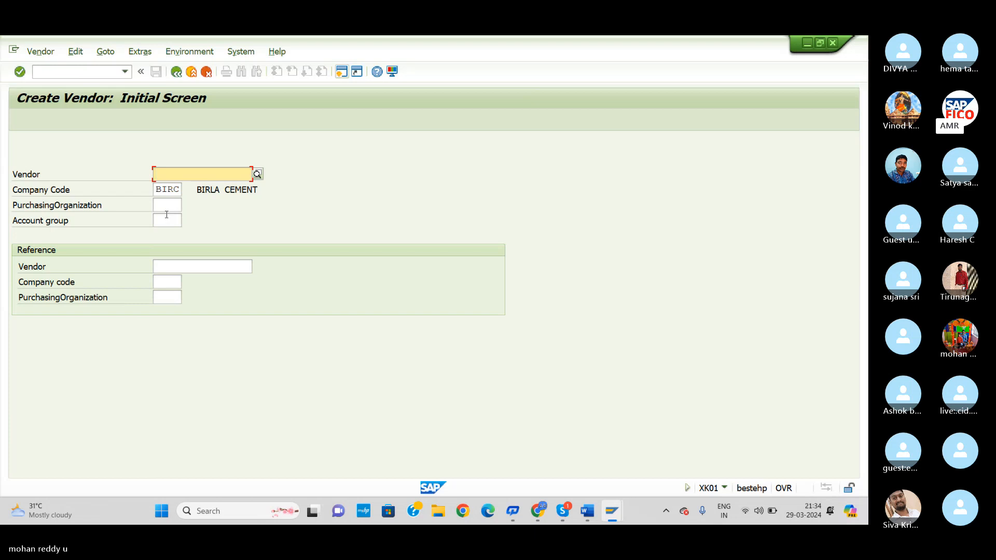
click(167, 218)
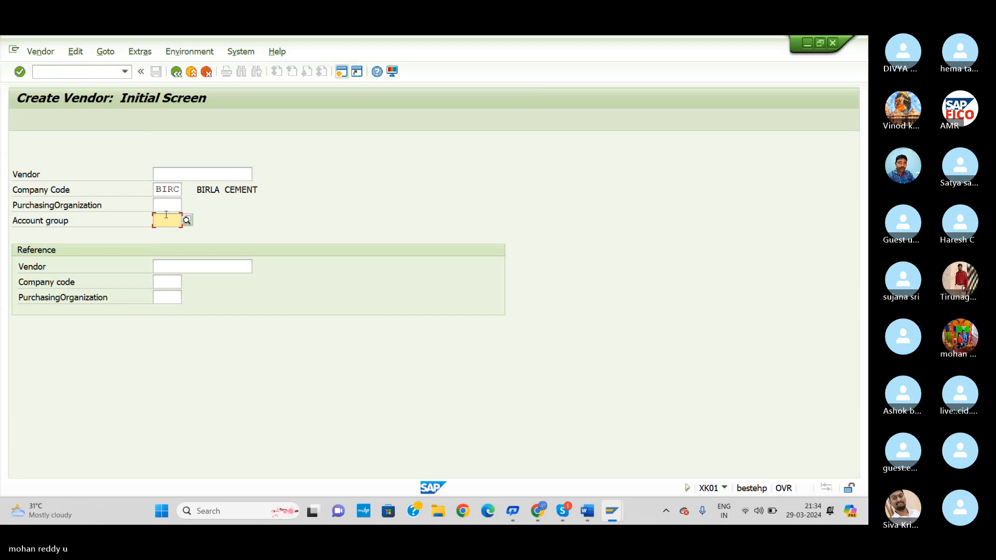
text(BI)
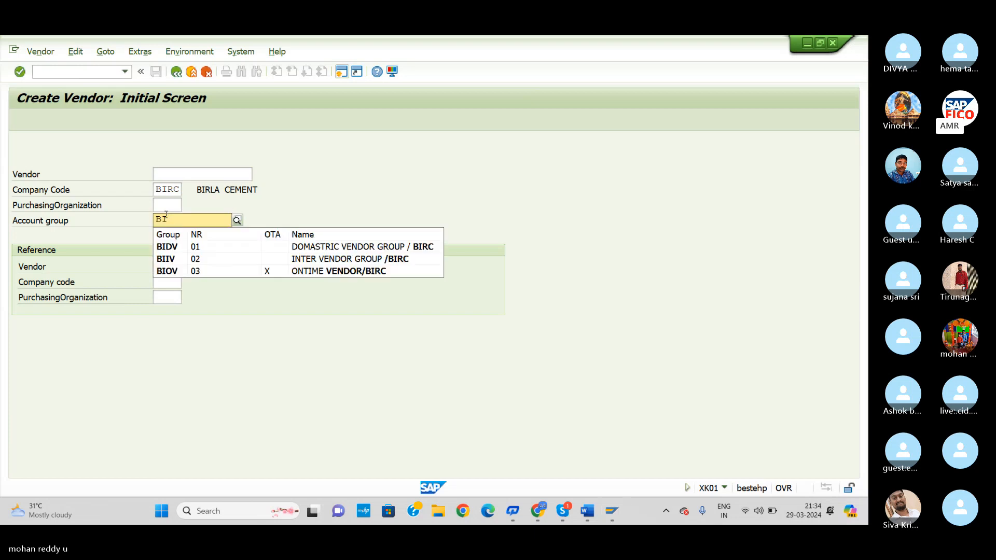
click(169, 247)
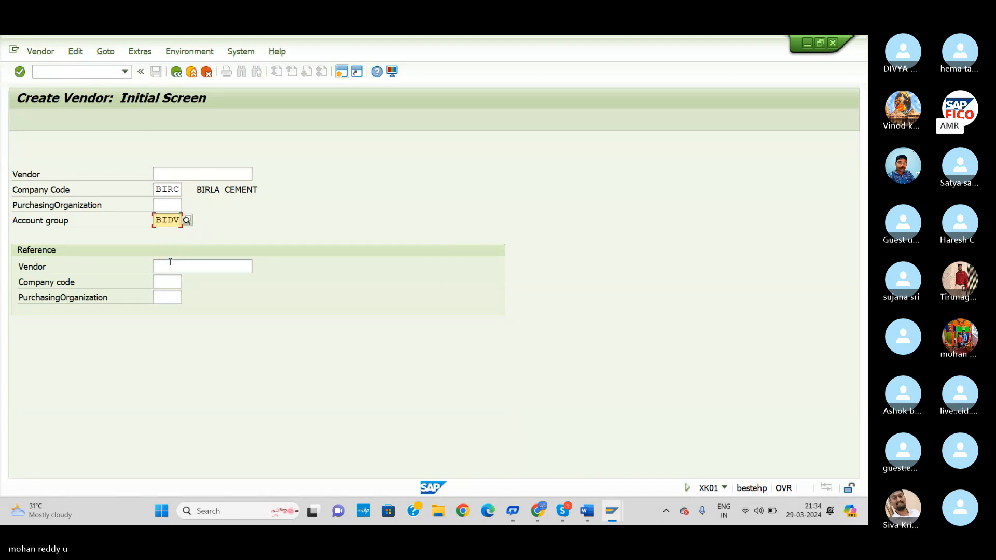
key(Return)
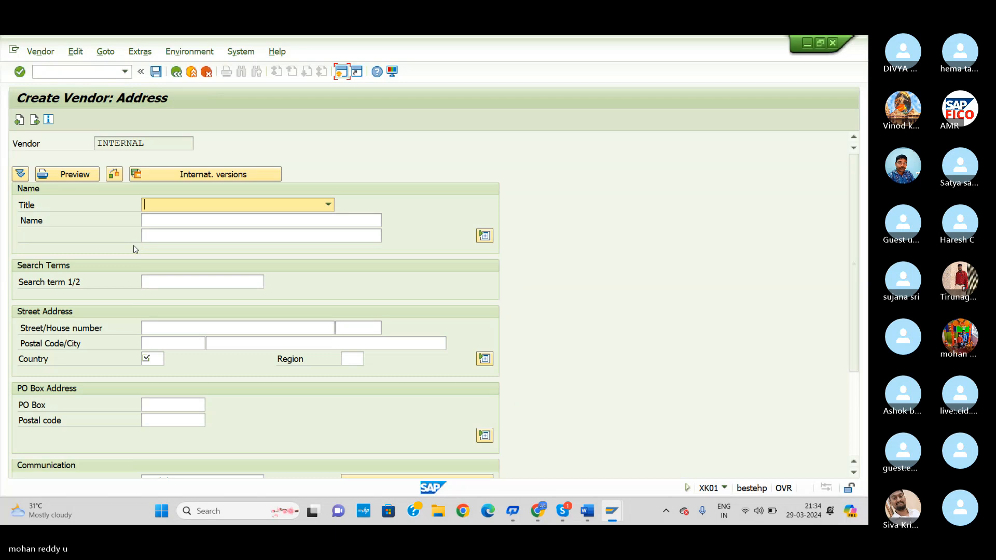
Set the vendor title to Company and name to 'BAJAJ GROUP (APP'
click(327, 207)
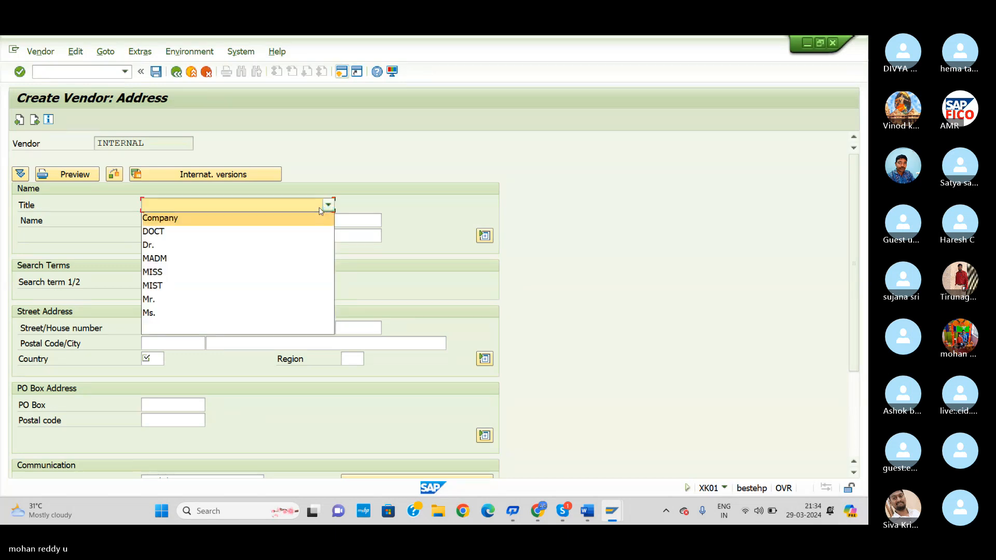
click(179, 304)
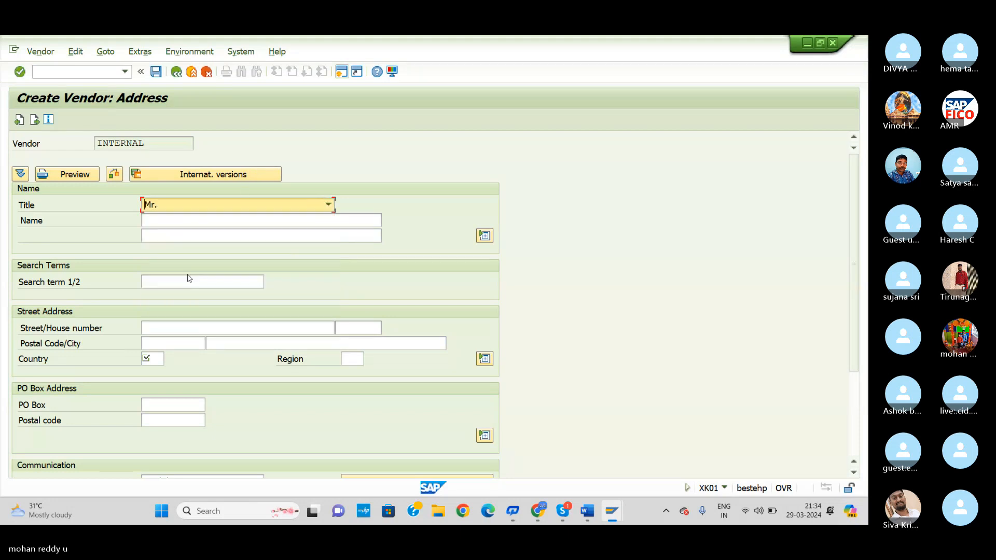
click(205, 219)
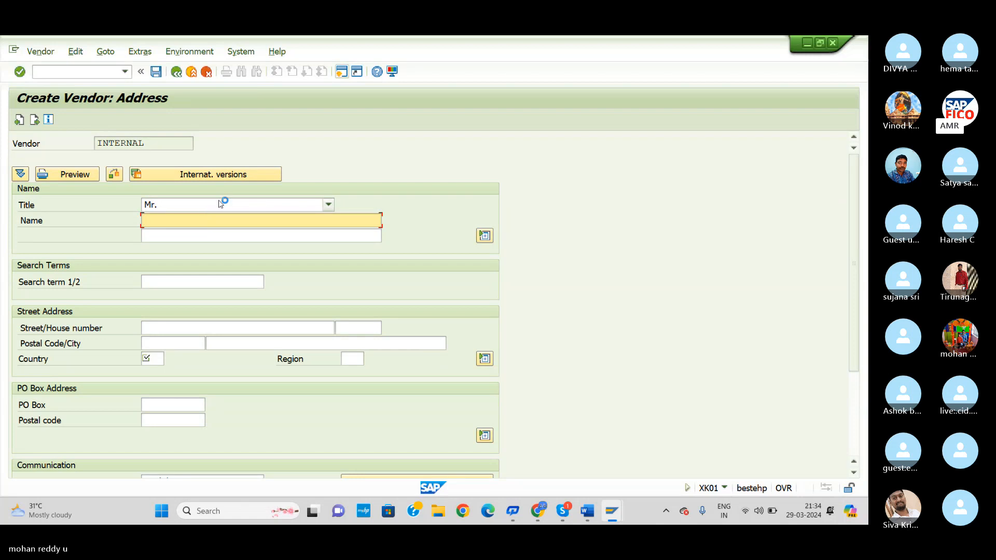
click(222, 204)
click(203, 218)
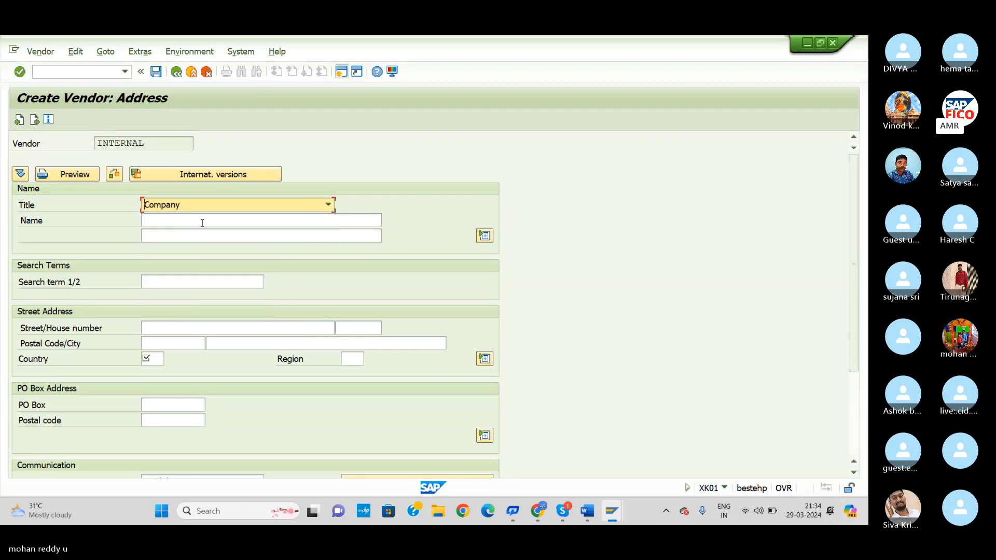
click(198, 223)
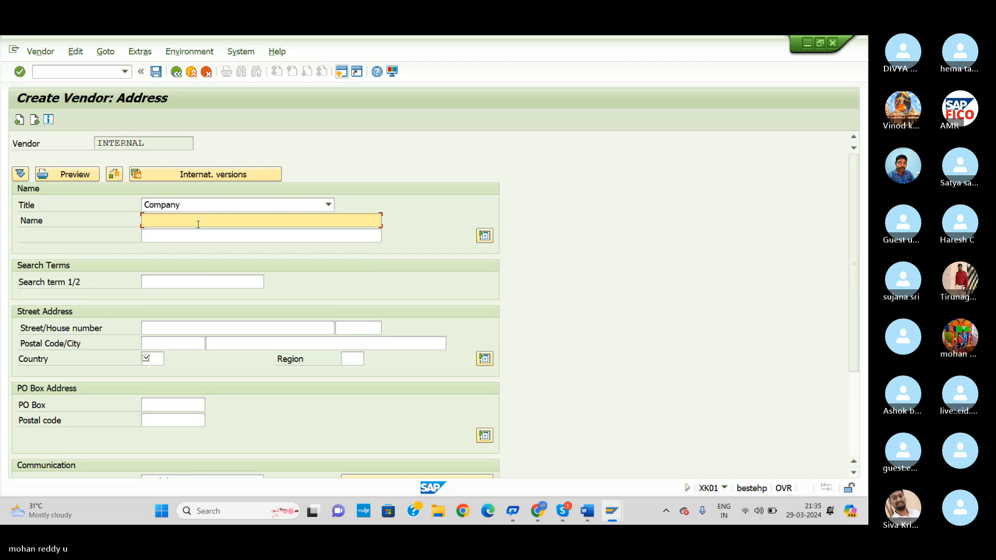
click(198, 224)
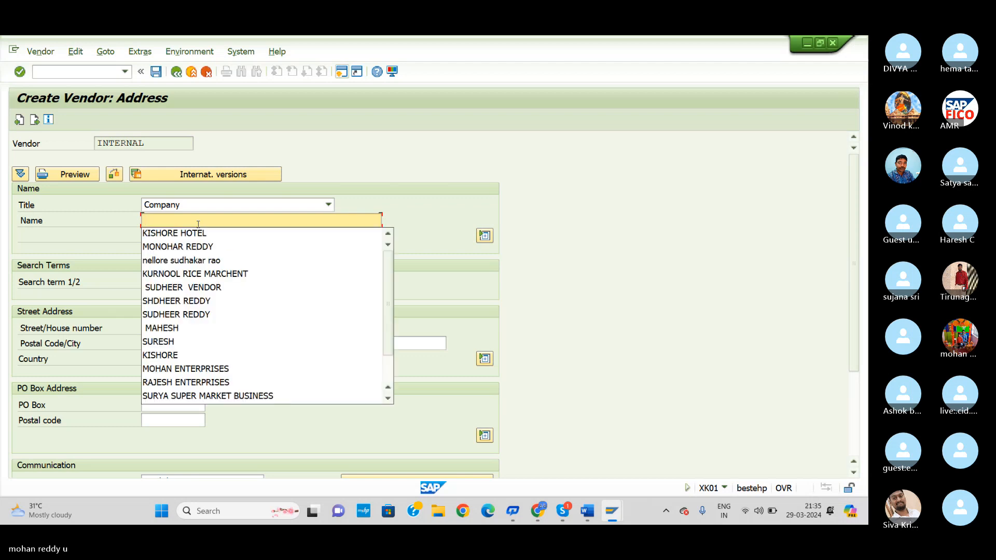
text(BAJA)
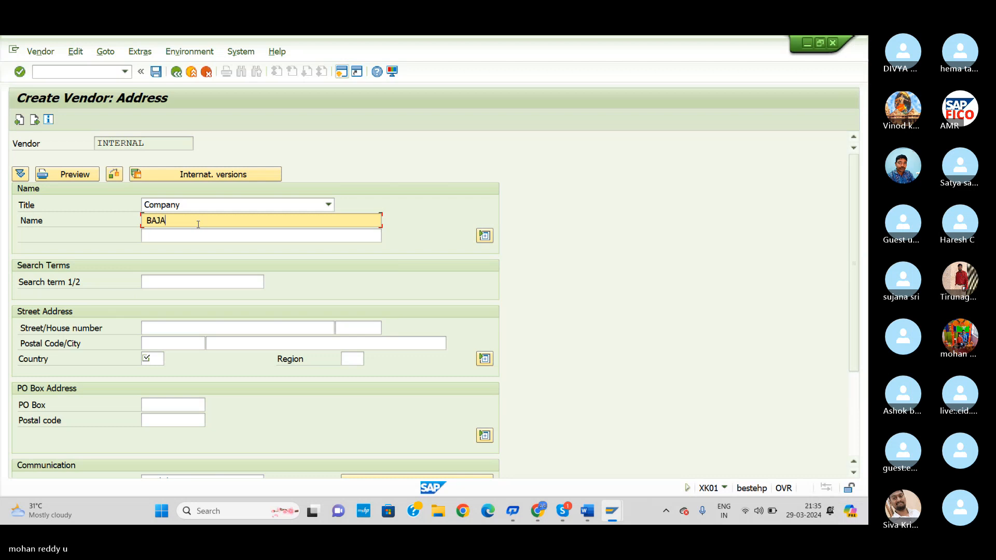
text(J GROUP)
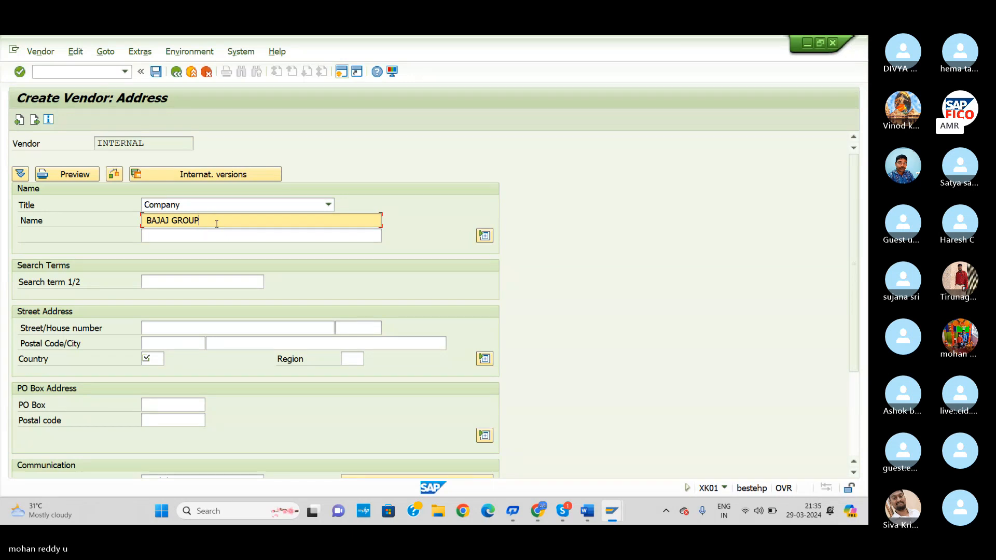
text((APP)
click(182, 330)
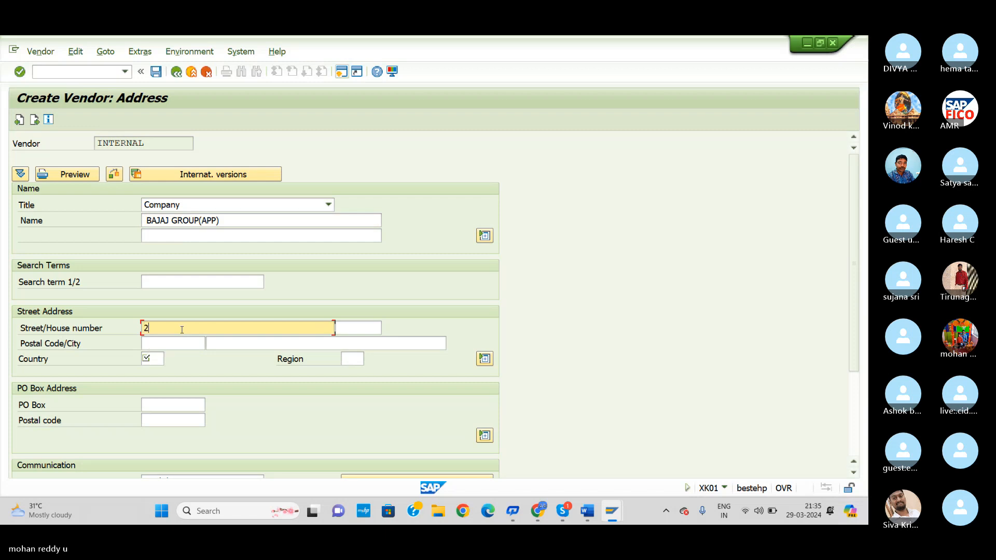
click(346, 328)
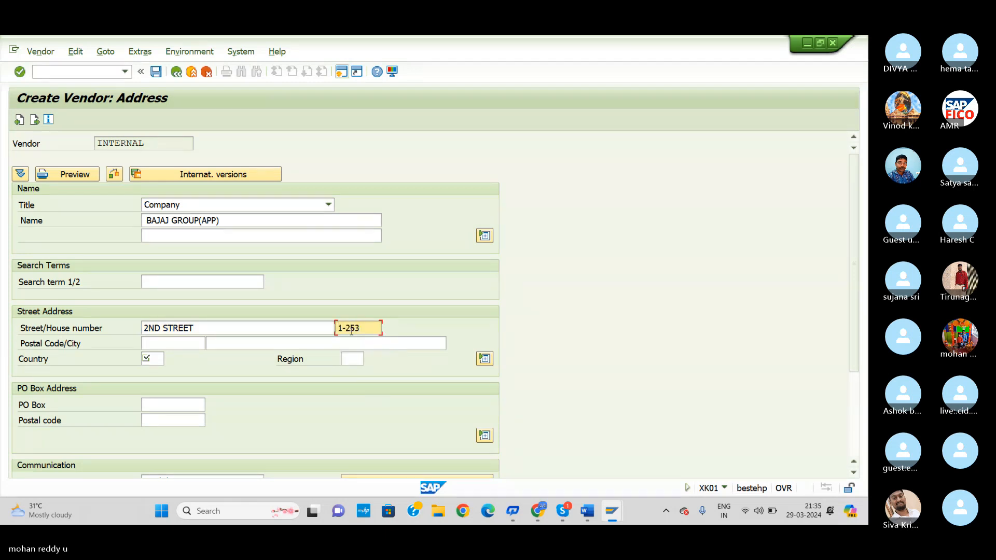
click(185, 343)
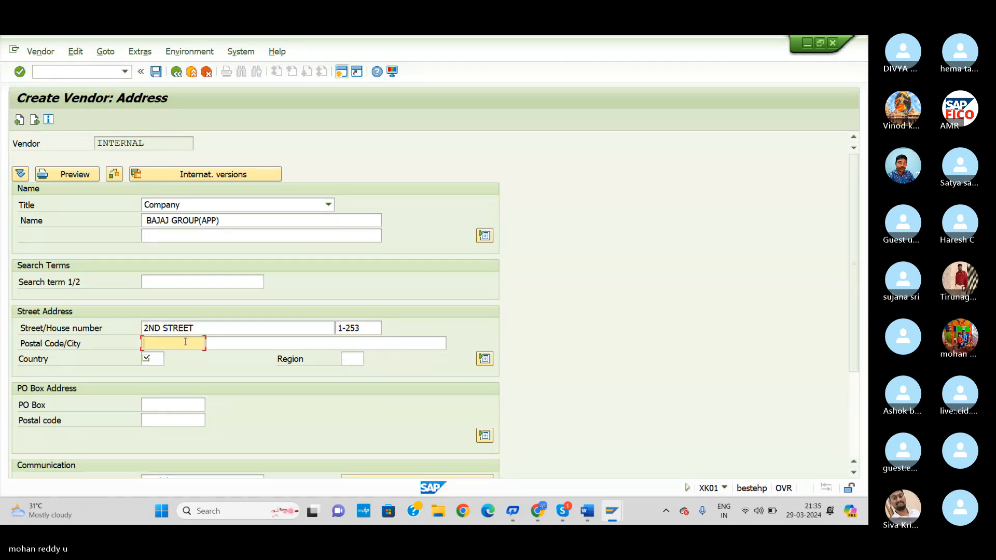
text(524003)
click(265, 341)
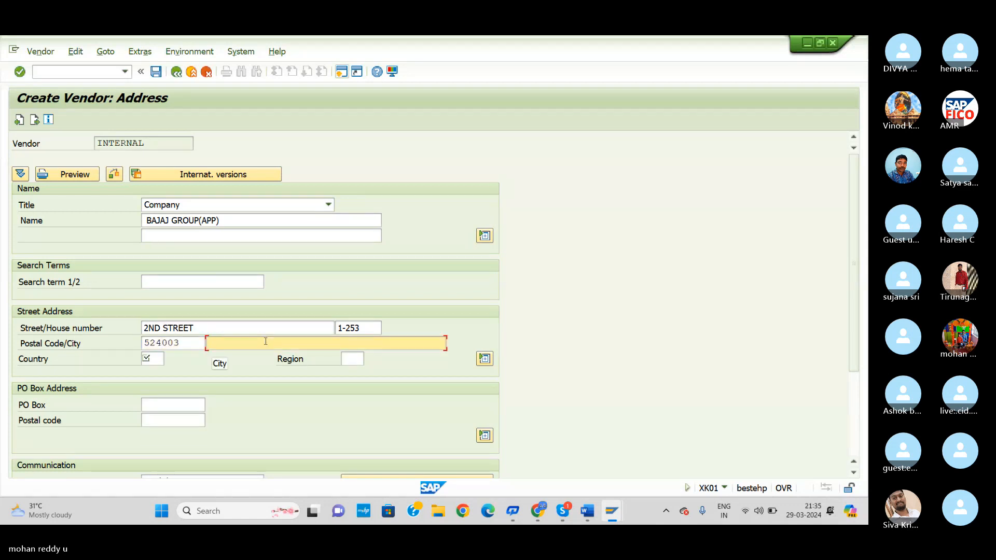
text(NE)
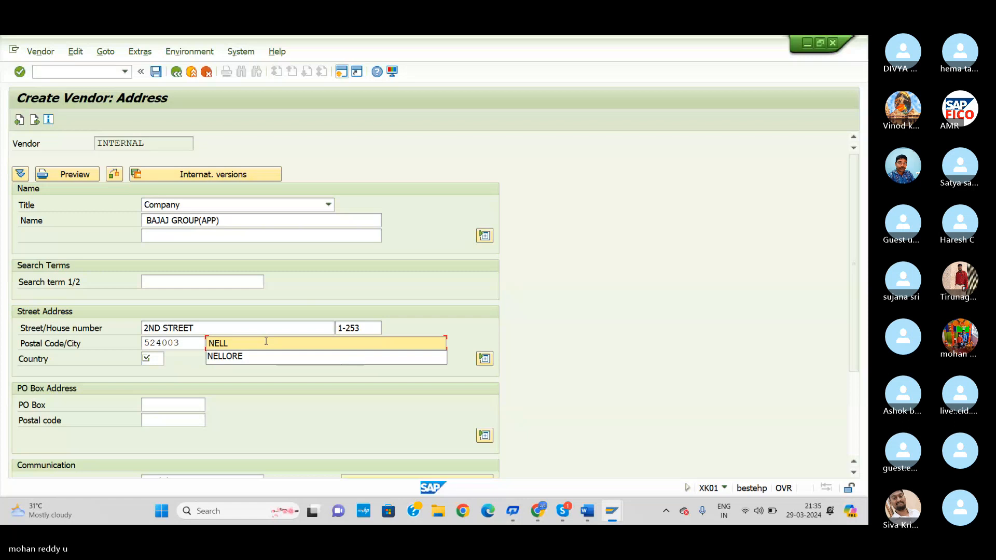
text(LL)
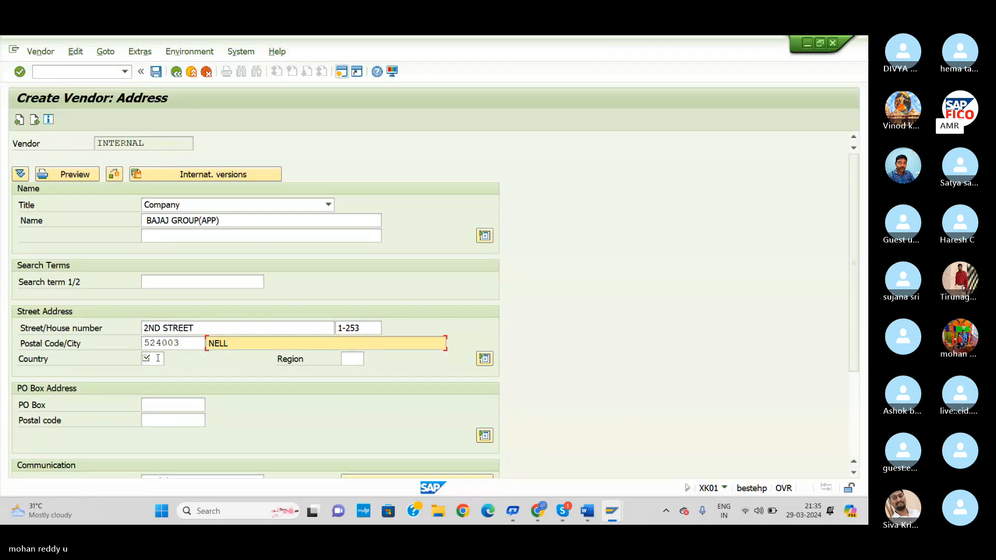
click(158, 358)
text(IN)
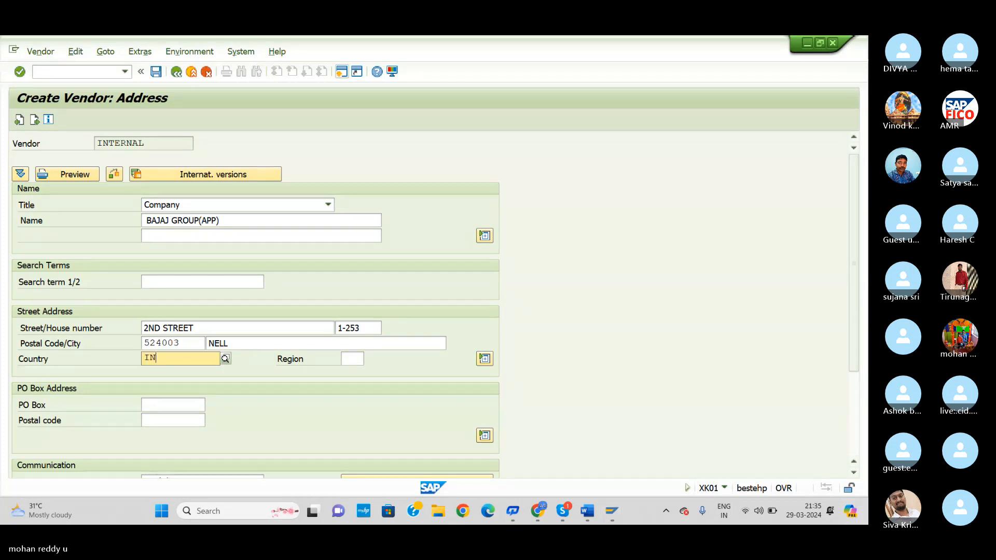
click(179, 387)
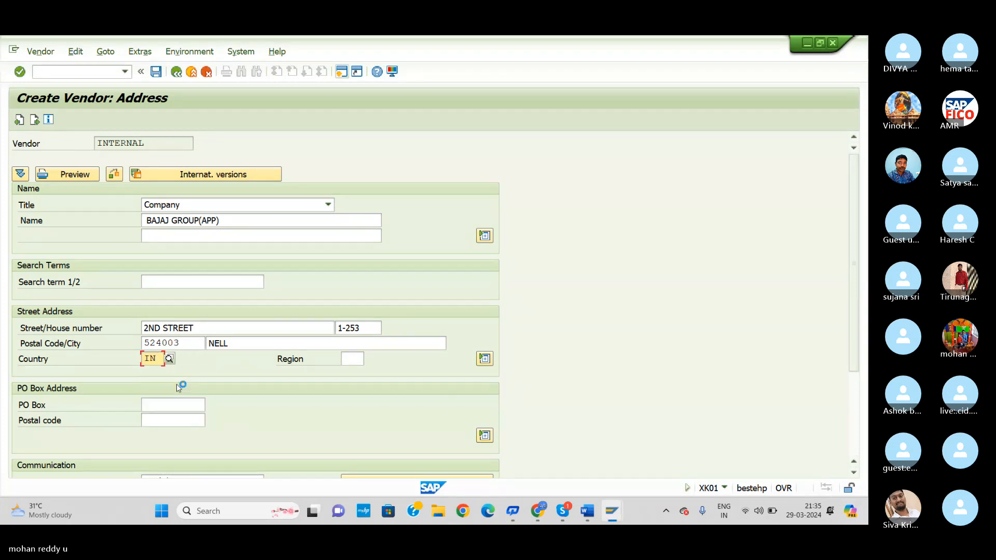
click(357, 359)
text(01)
key(Return)
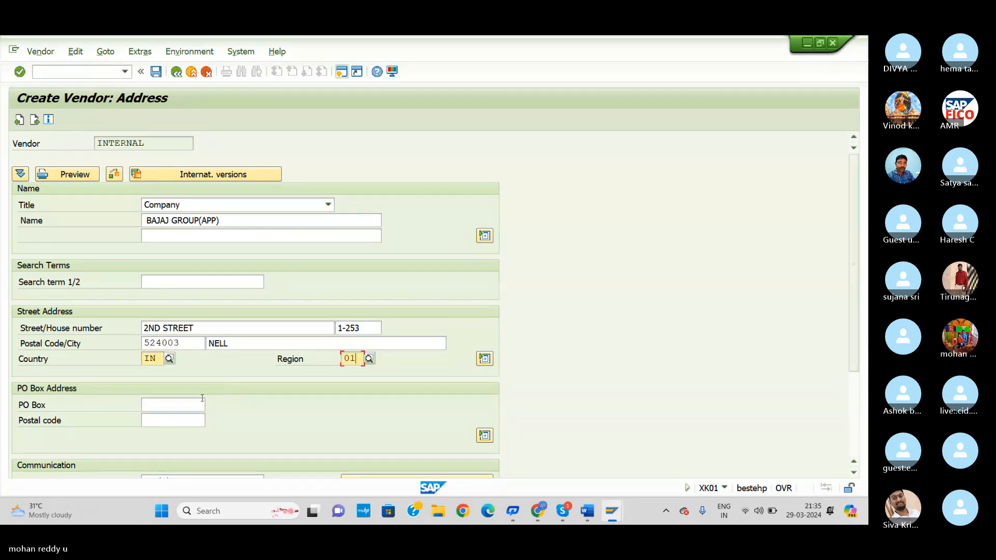
Enter PO box 524003 with PO box postal code 524003
click(168, 400)
text(524003)
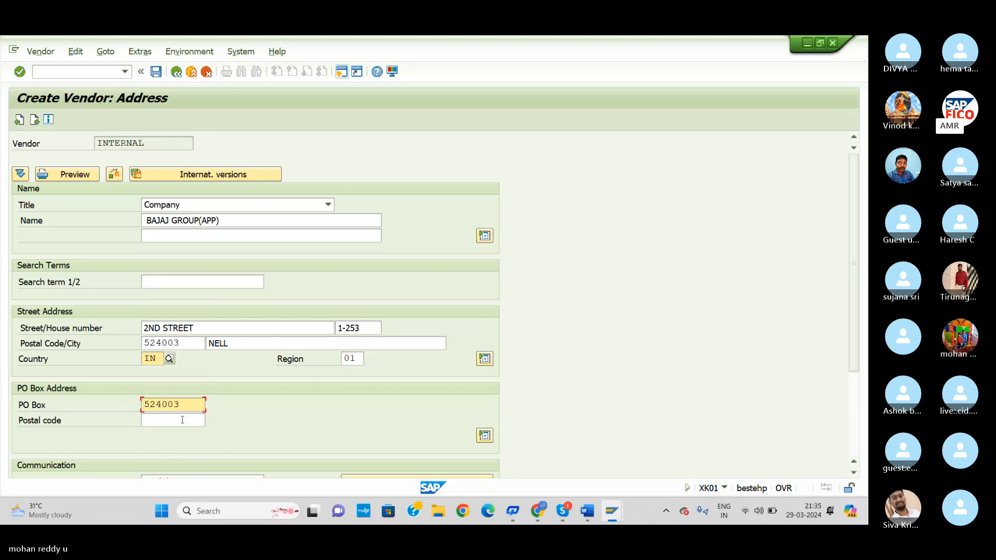
click(182, 420)
text(5)
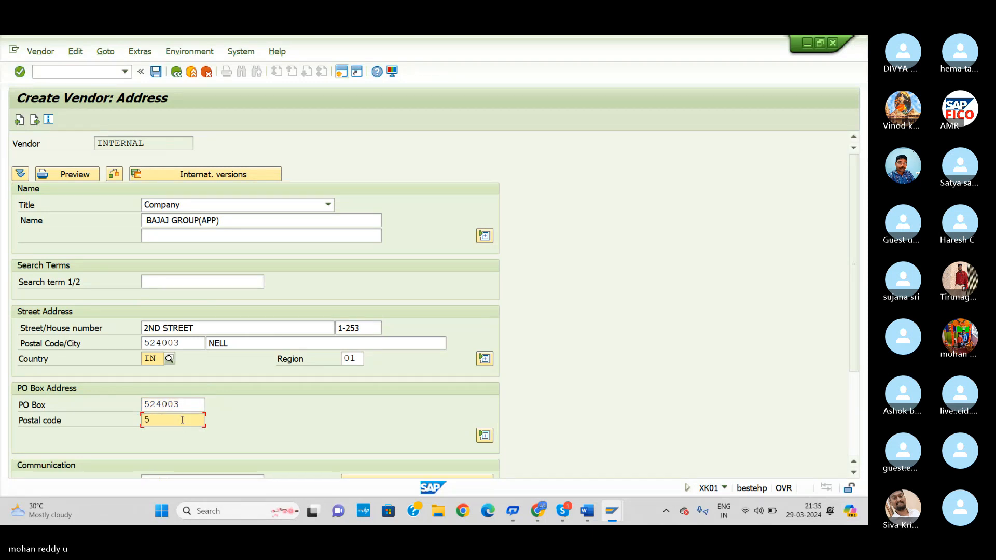
text(24003)
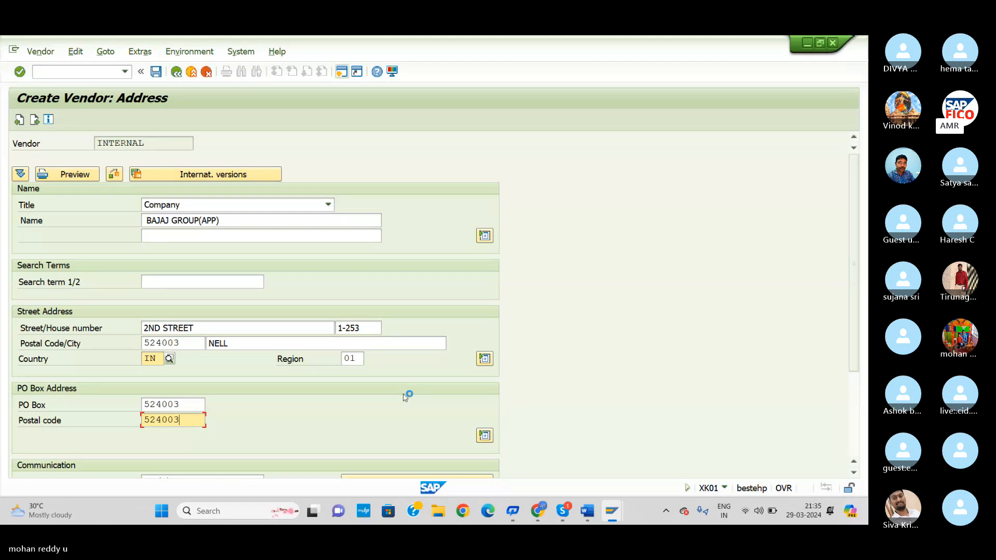
scroll(539, 363, down, 1)
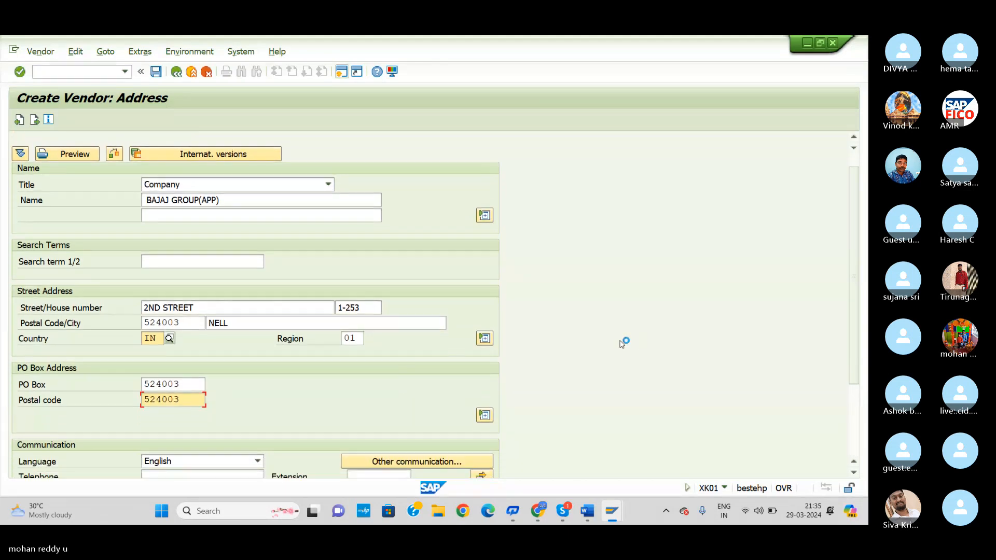
Skip through control, payment transactions and contact person screens to BIRC's accounting information
key(Return)
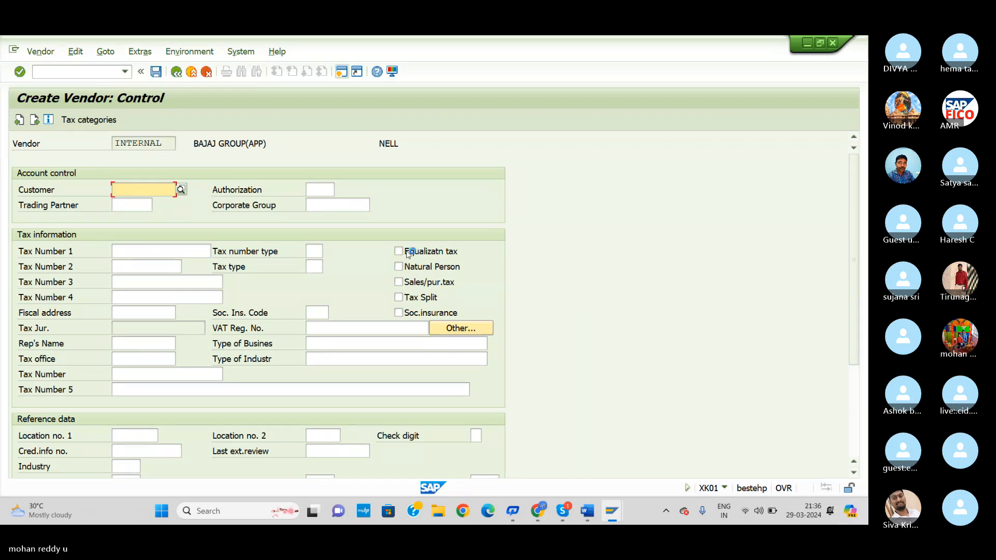
key(Return)
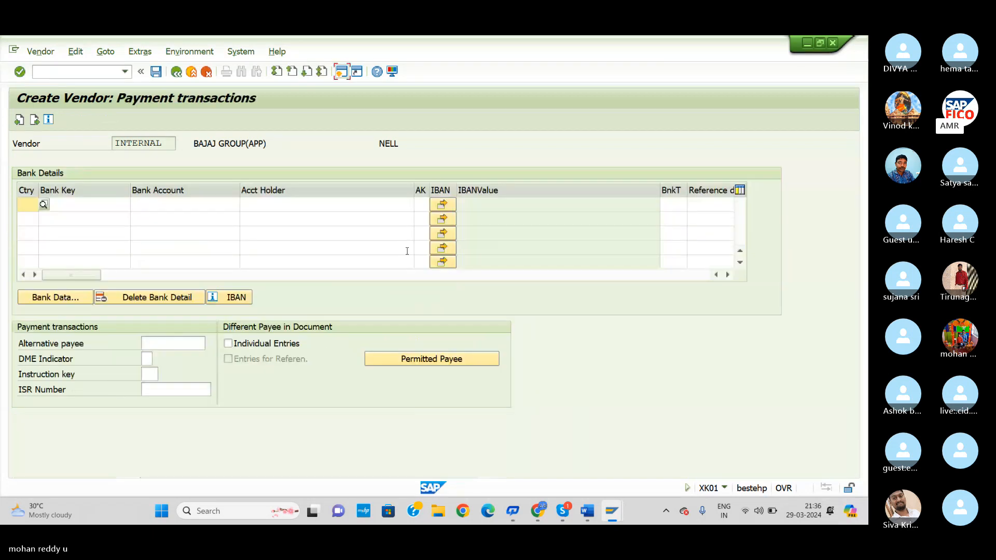
key(Return)
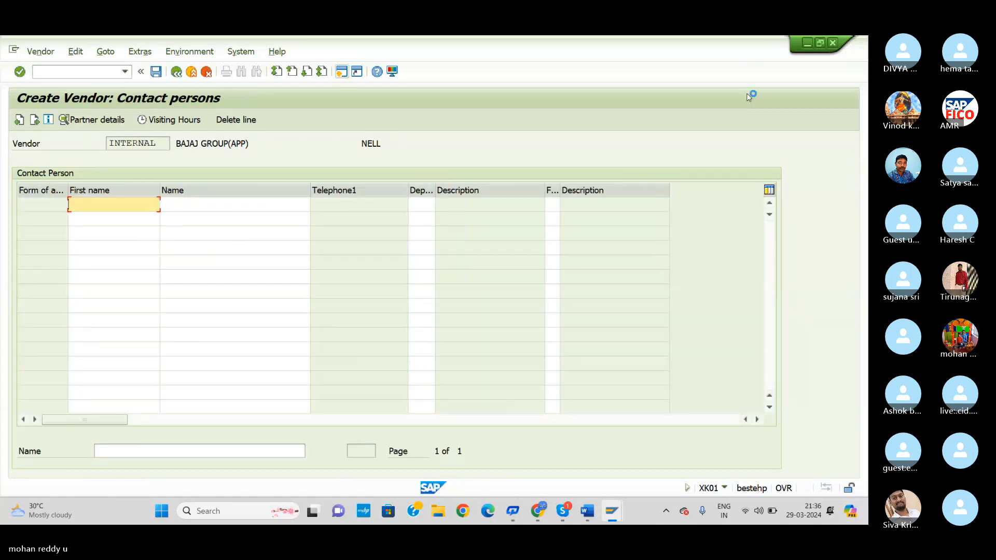
key(Return)
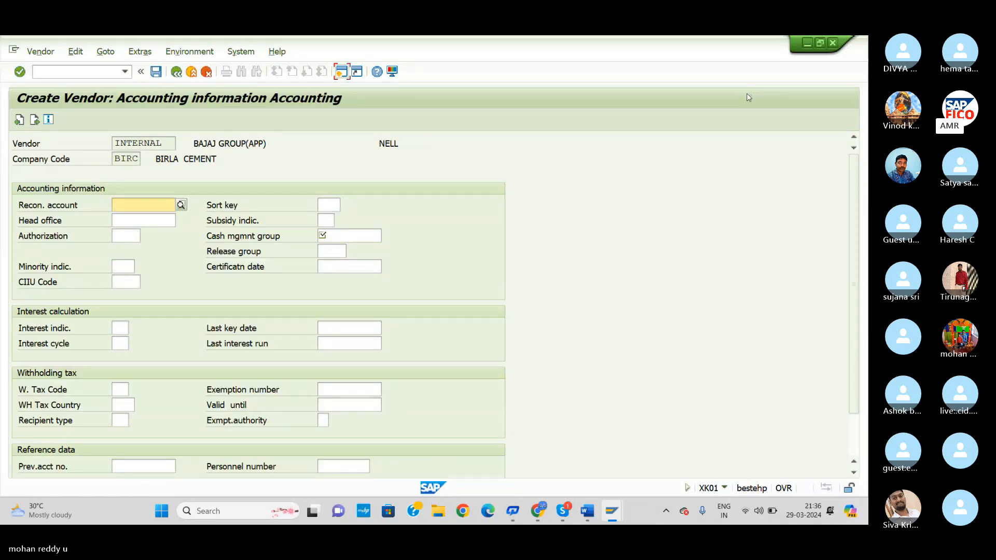
Enter reconciliation account 100500, sort key 012 (Vendor number) and cash management group A4 (Major vendors)
click(181, 204)
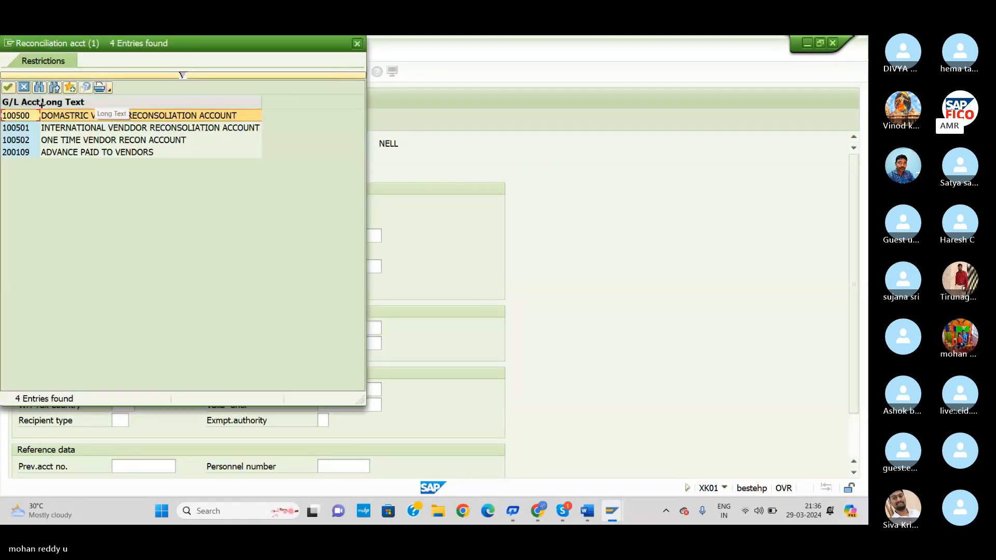
click(7, 88)
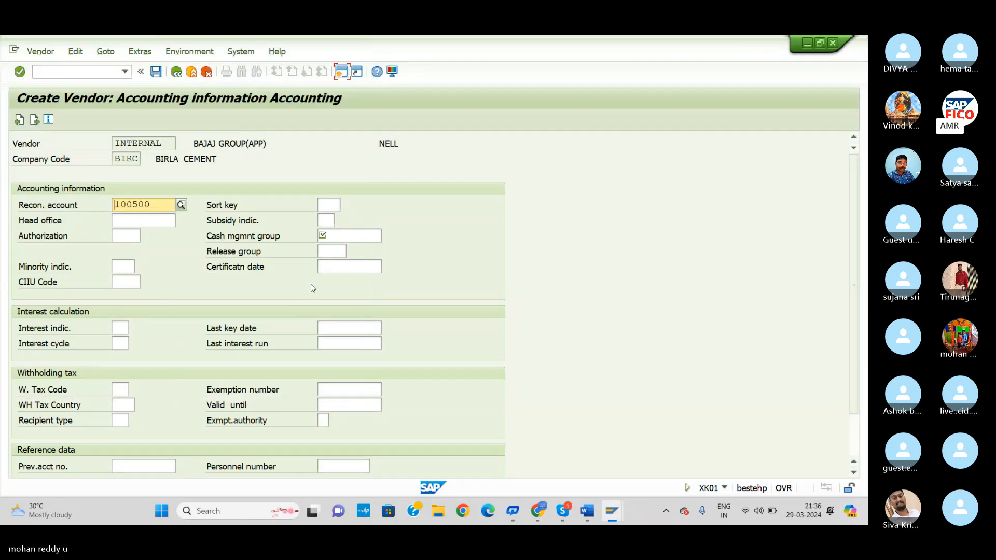
click(335, 205)
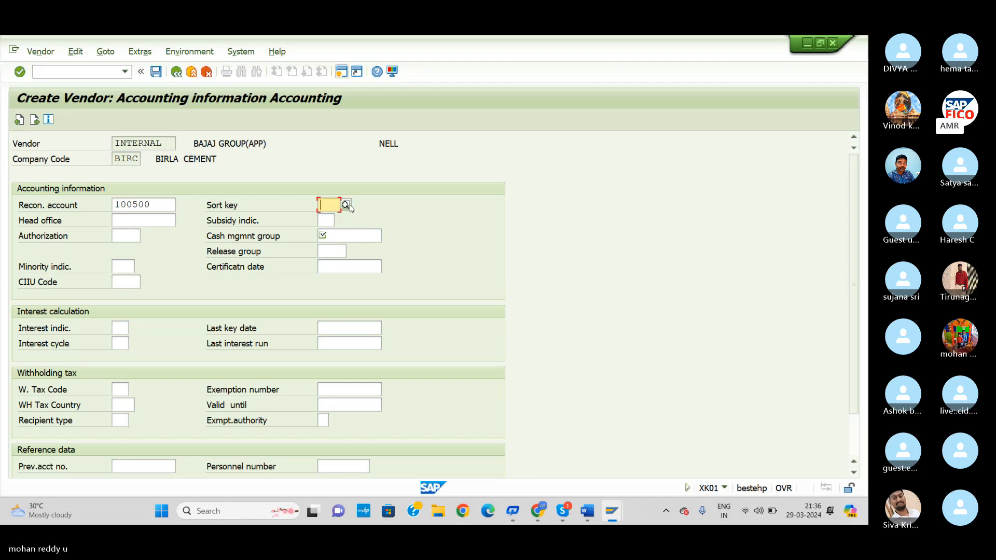
click(345, 205)
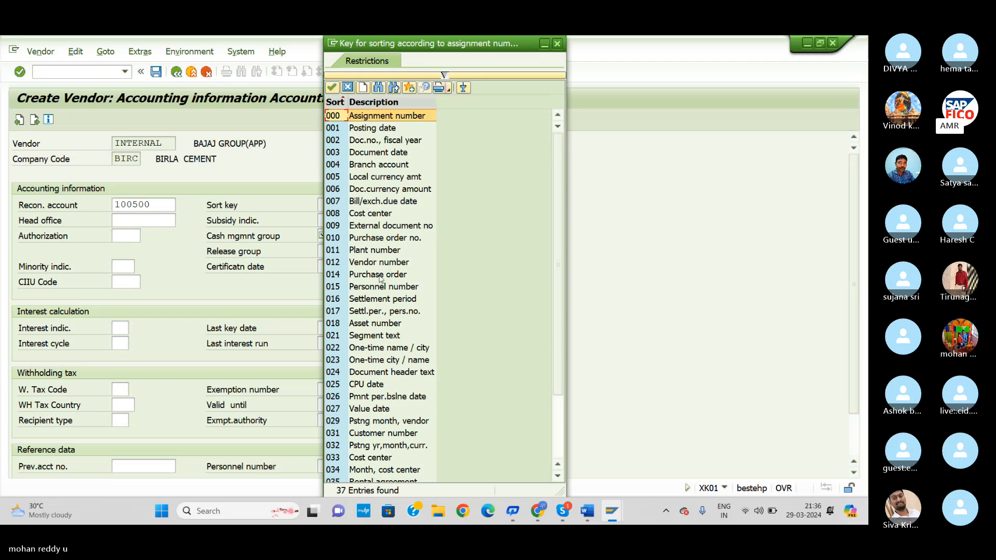
click(384, 262)
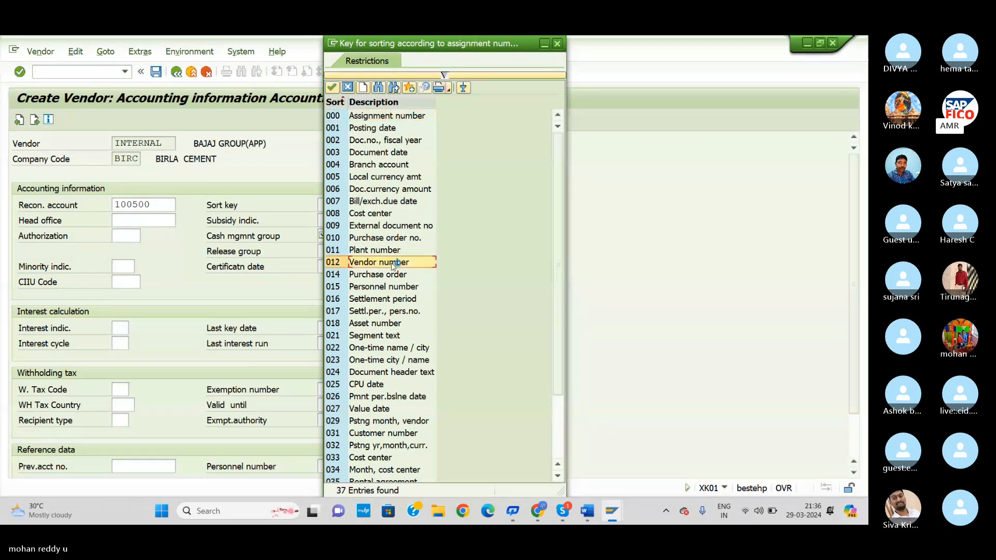
click(332, 87)
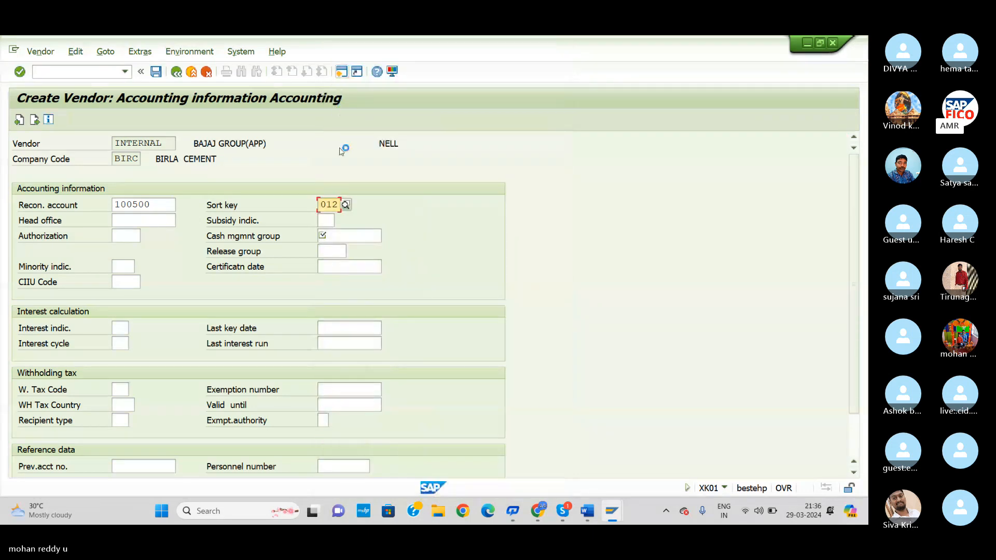
click(342, 237)
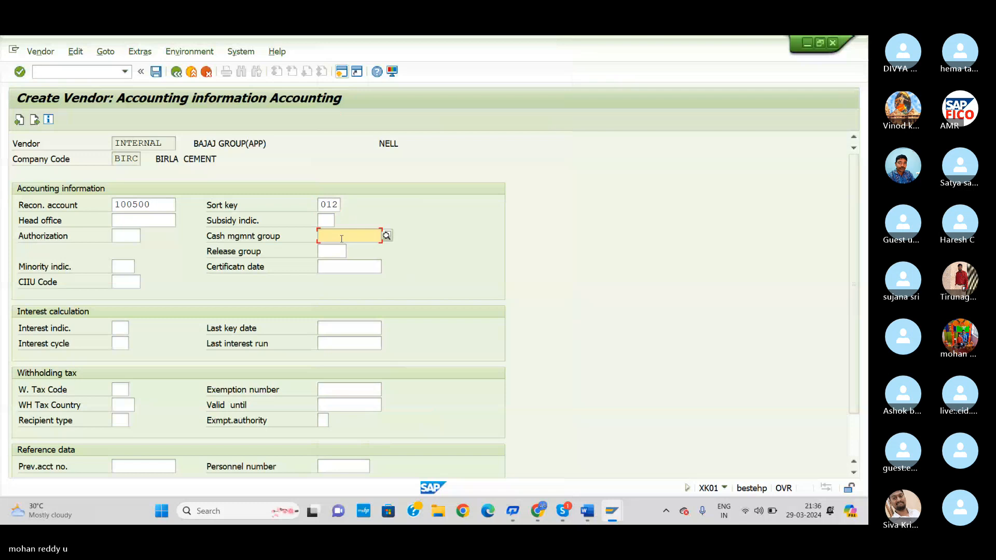
text(A4)
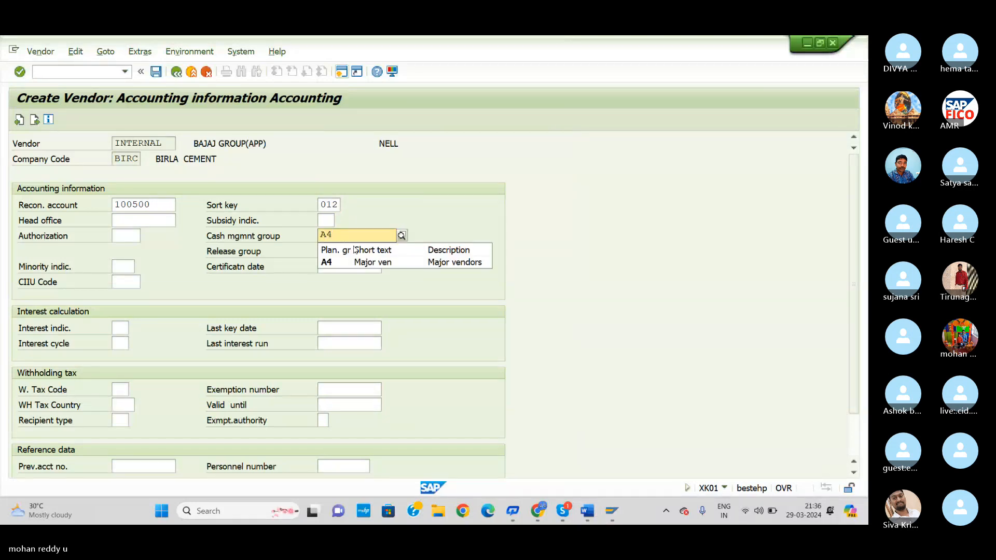
click(376, 261)
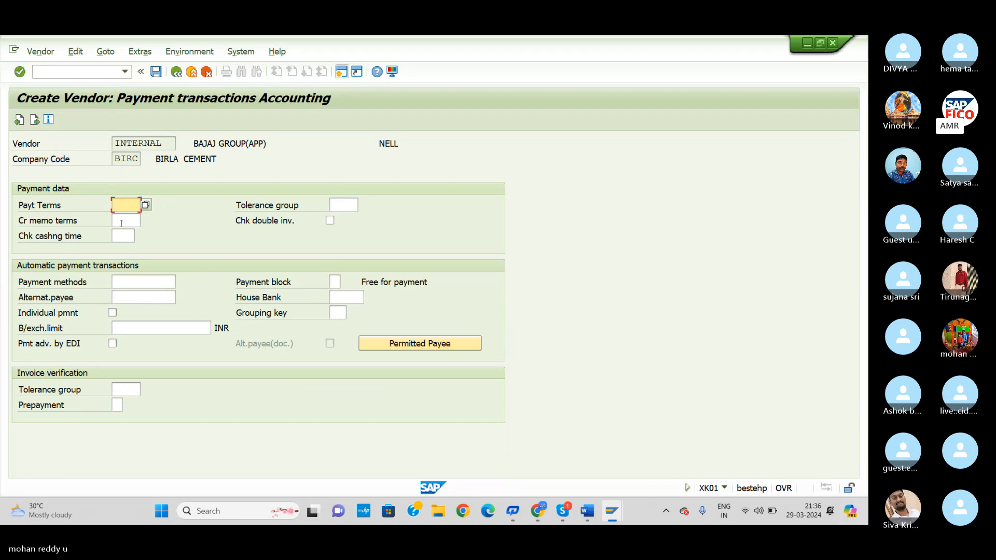
Enter payment terms 0001 and pick tolerance group BIVC from the suggestions
text(00)
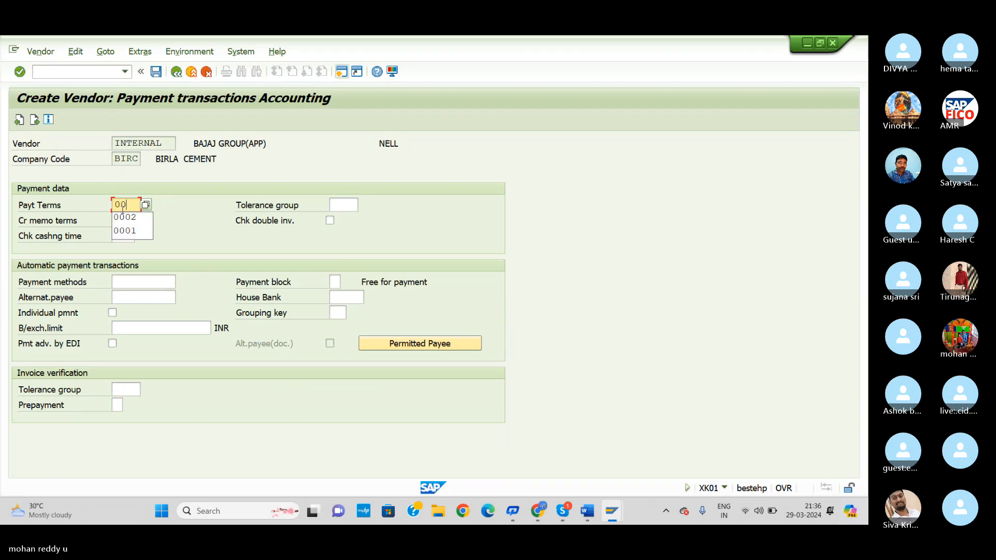
text(01)
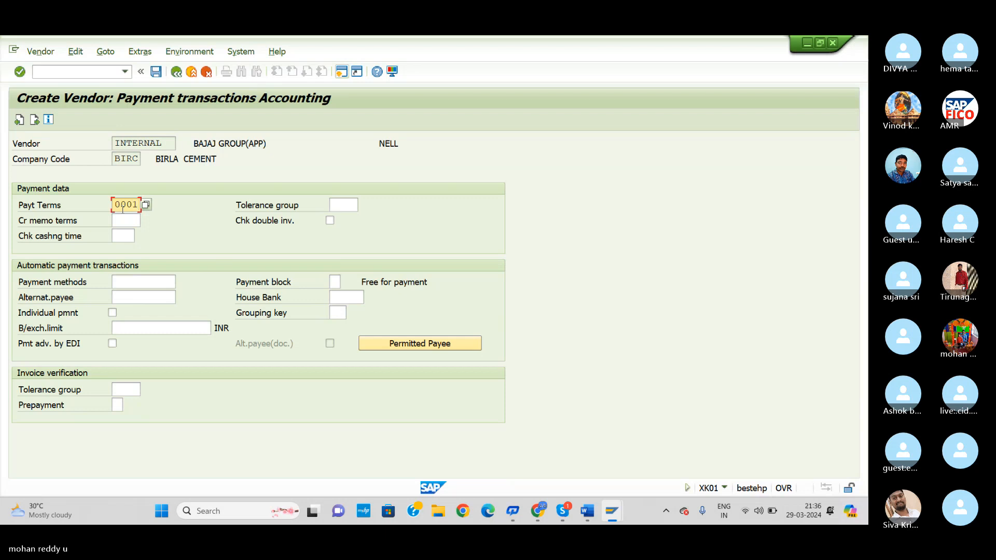
click(338, 205)
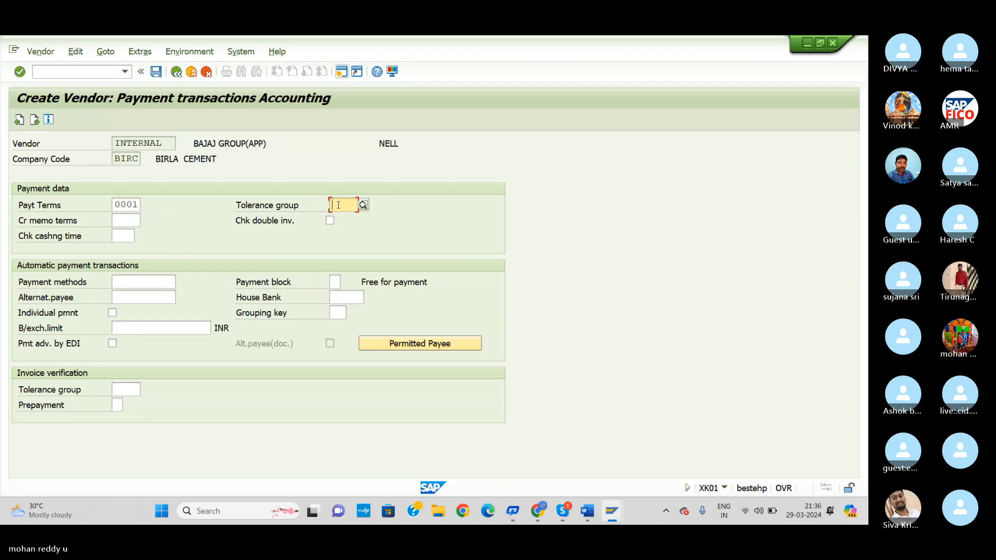
text(BI)
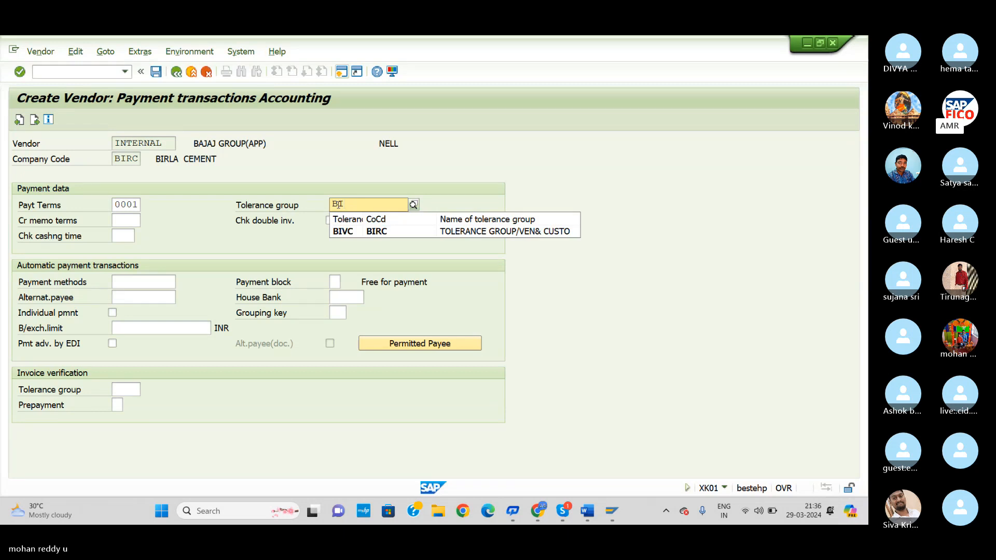
click(353, 231)
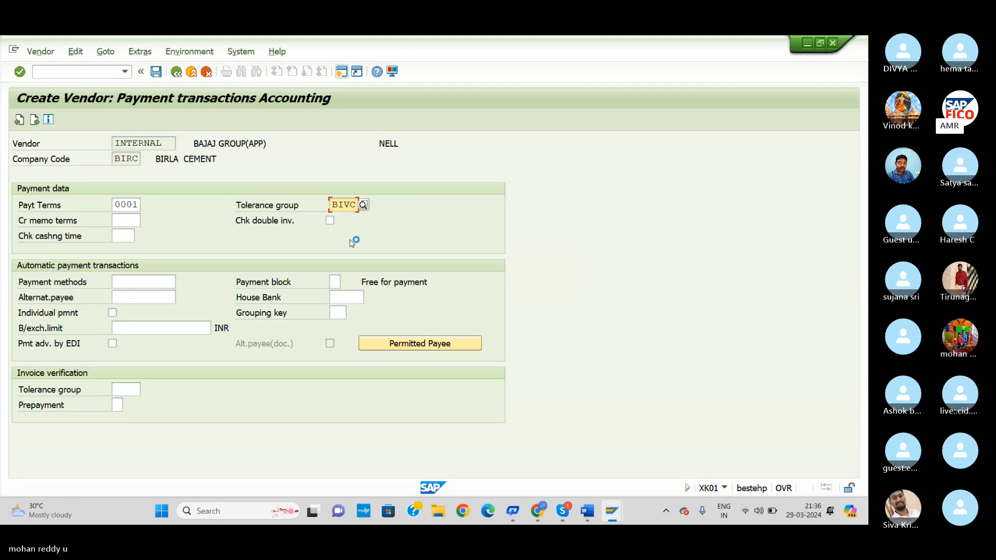
click(161, 285)
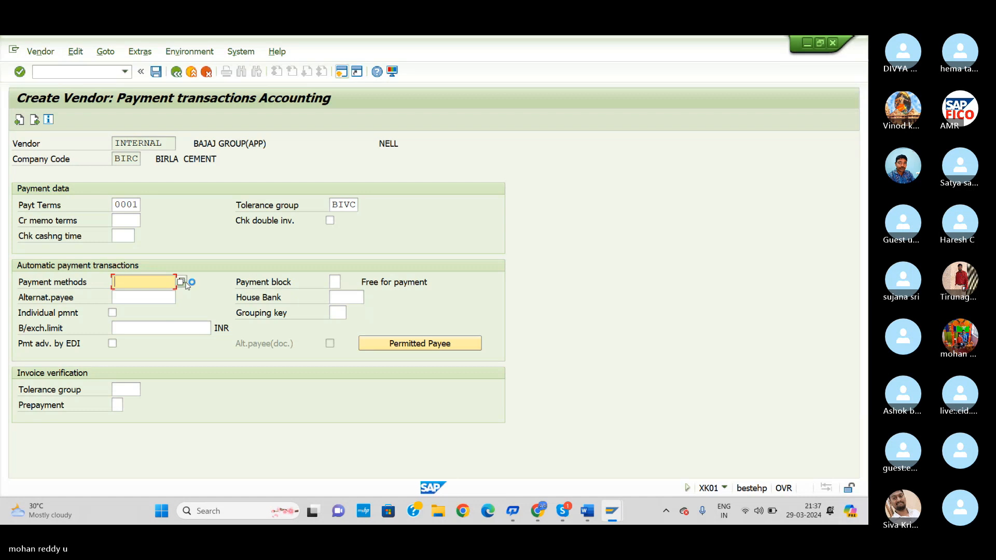
Allow CHEQUE as the vendor's payment method
click(181, 282)
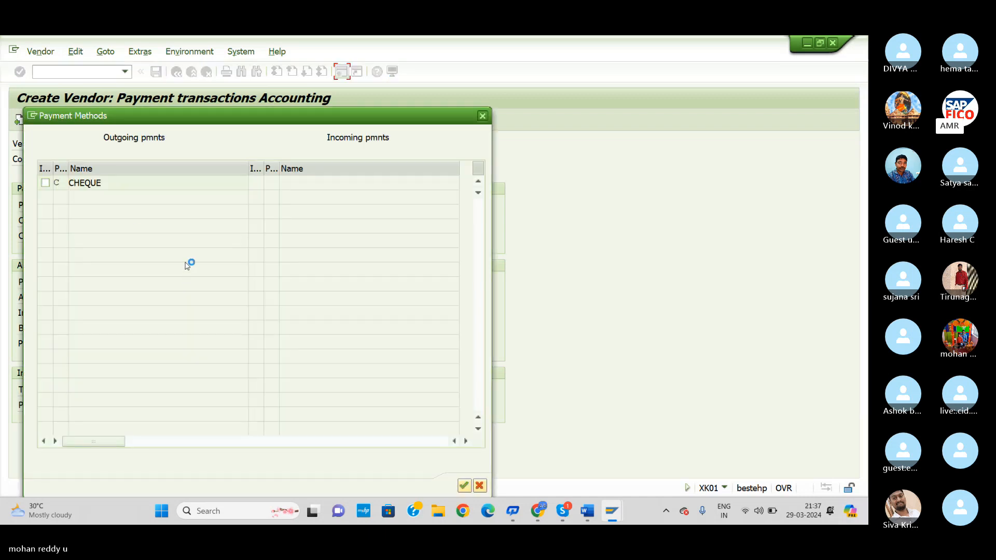
click(50, 189)
click(46, 185)
click(462, 486)
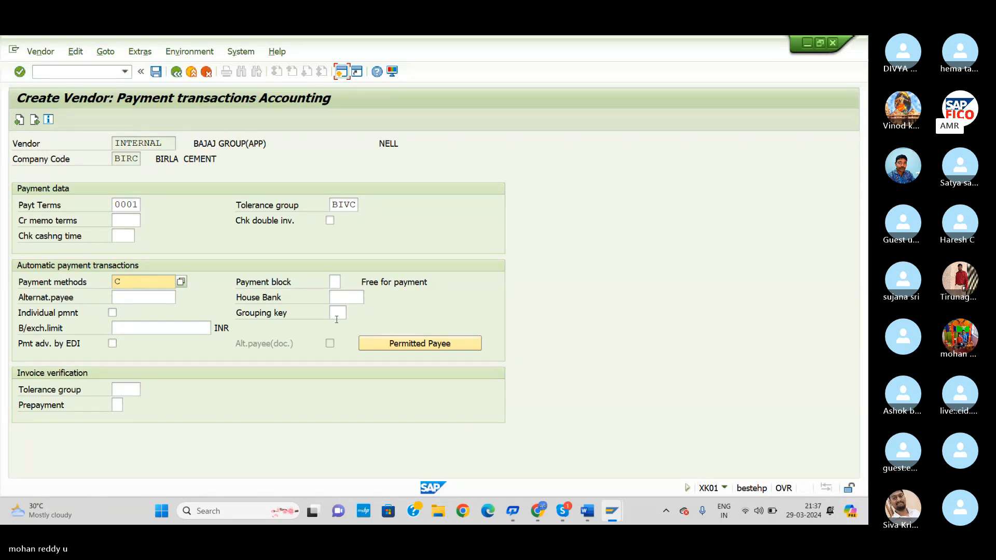
Choose house bank HDFC and save the new vendor
click(345, 297)
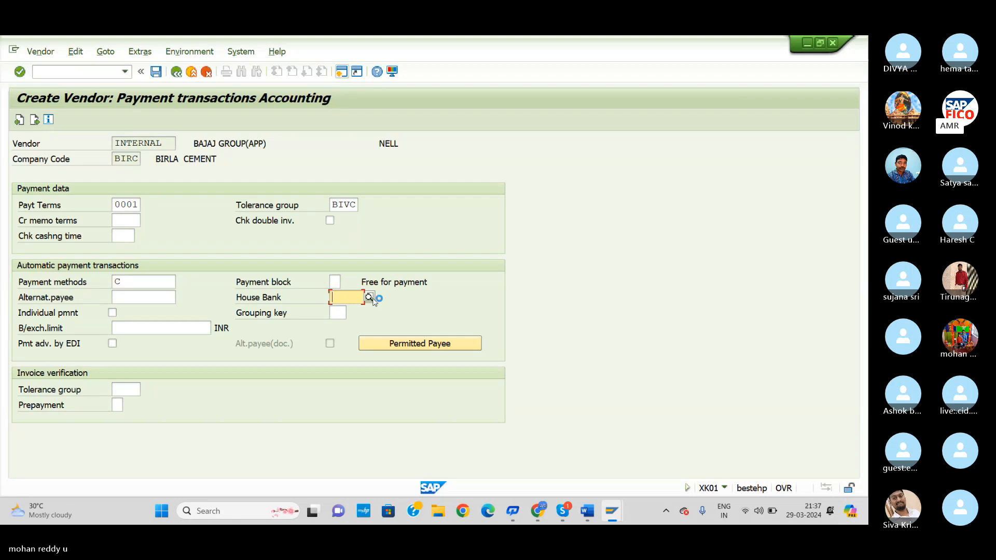
click(370, 297)
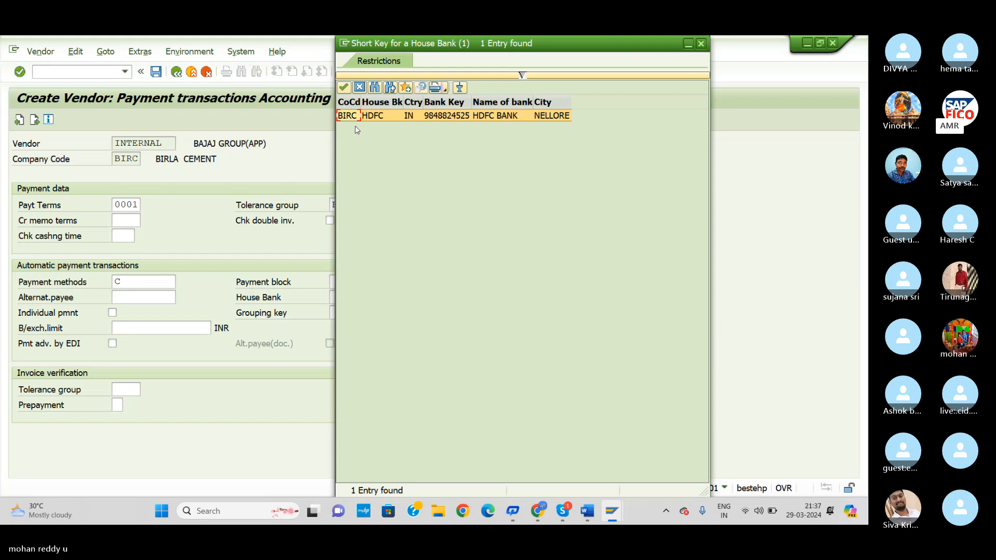
click(347, 91)
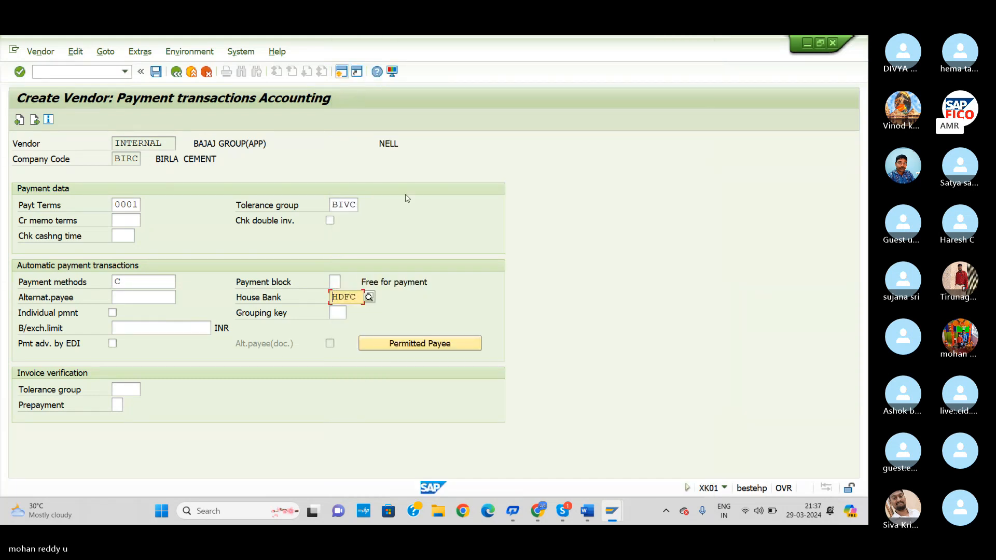
click(159, 73)
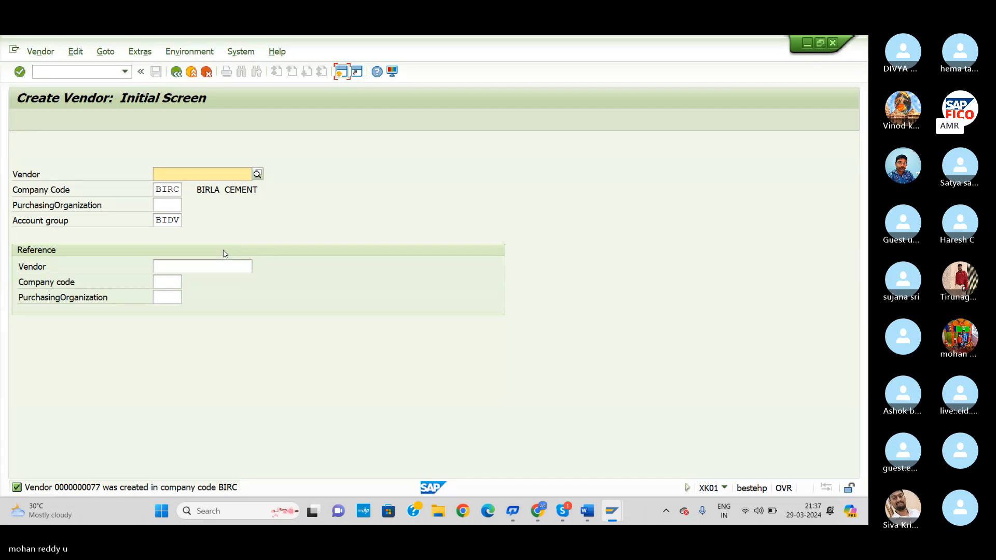
Open FS00 and select 200101 HDFC BANK AC under CURRENT ASSETS, LOANS & ADV
click(86, 72)
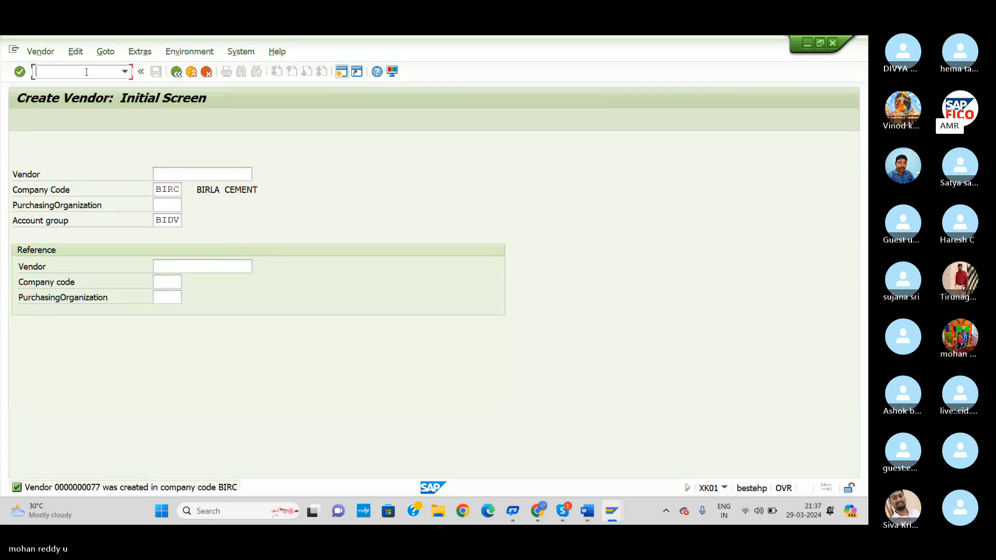
text(/NFS00)
key(Return)
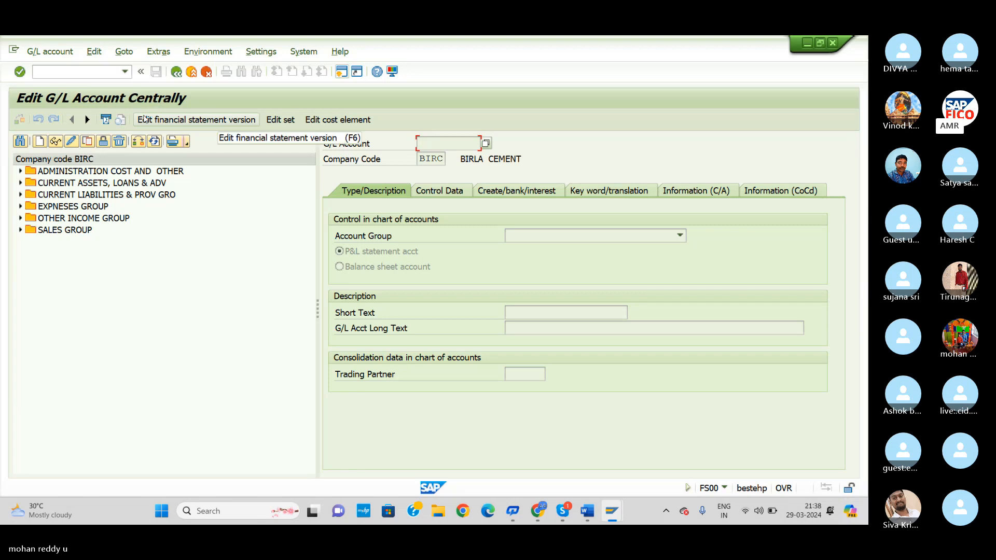
click(21, 183)
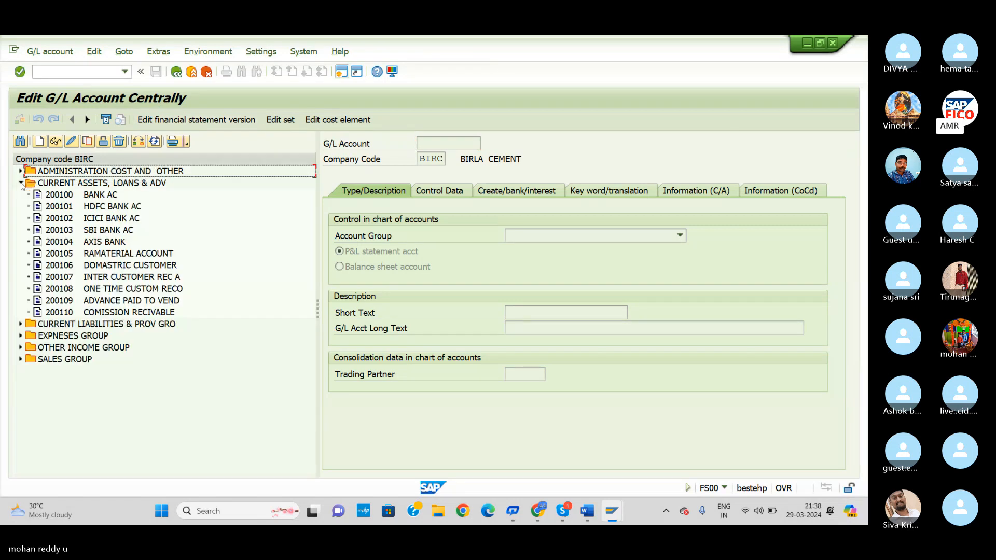
click(63, 207)
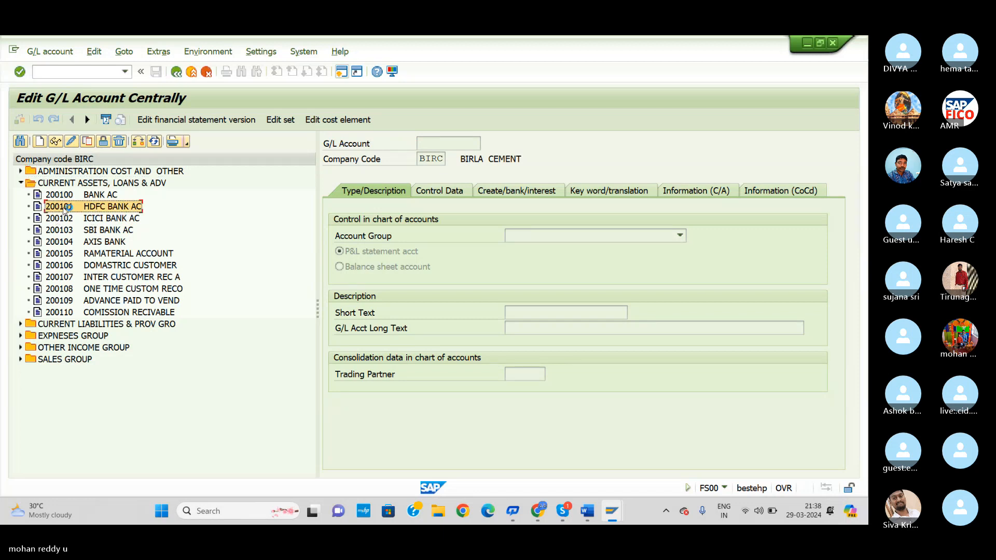
Put account 200101 into change mode and set its house bank to HDFC
click(73, 141)
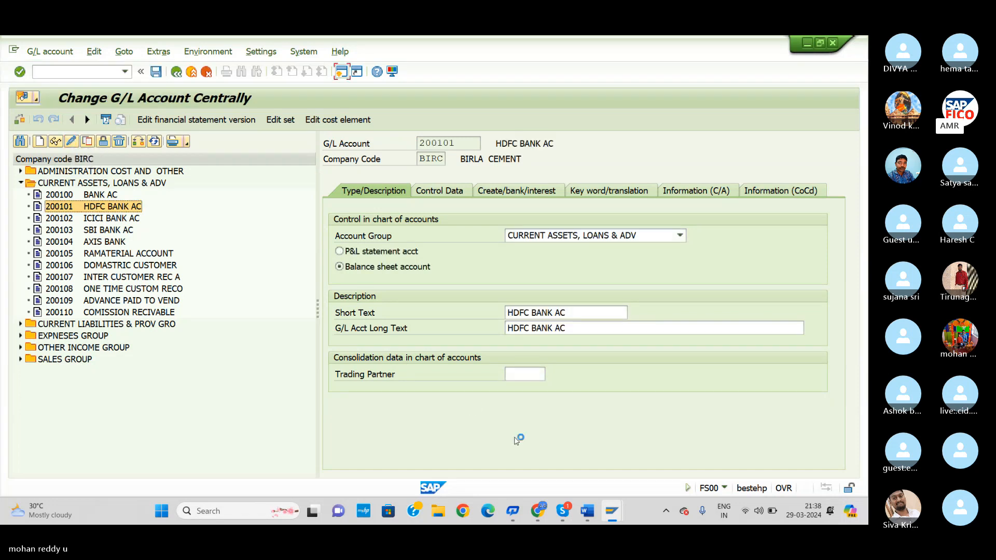
click(522, 187)
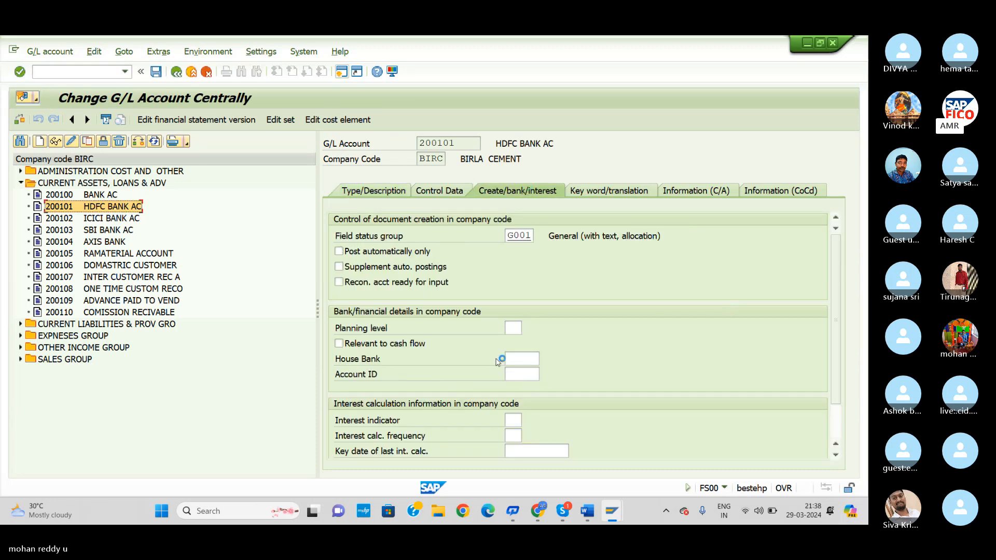
click(526, 363)
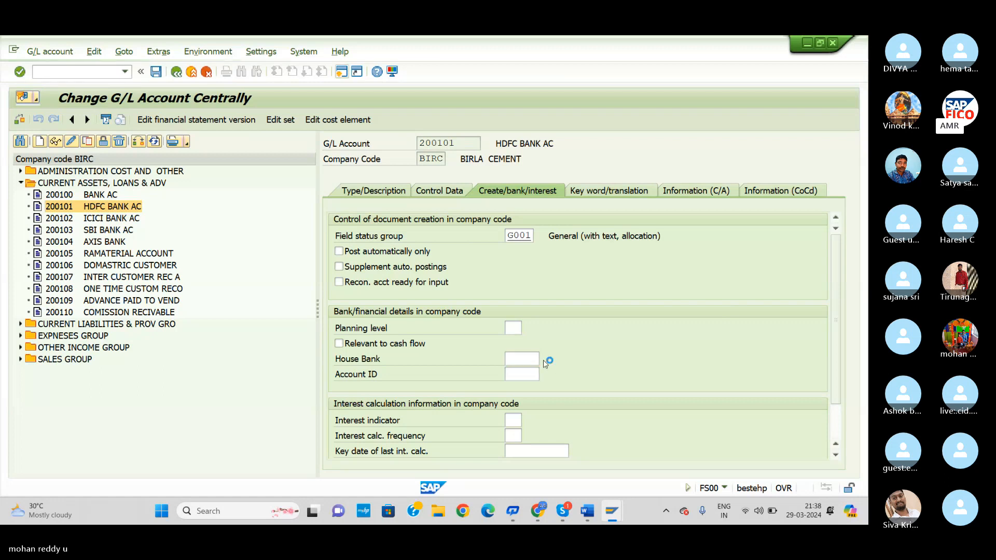
click(545, 359)
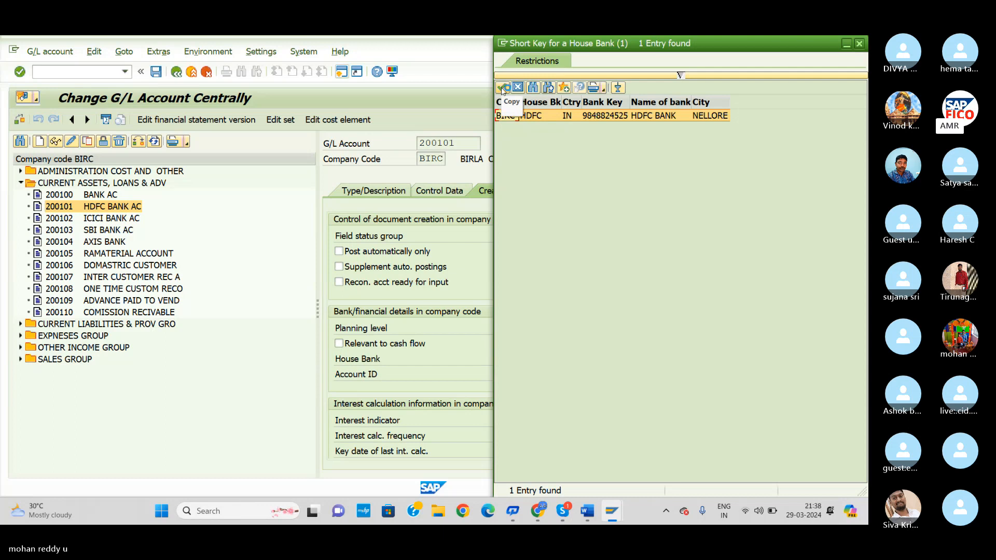
click(501, 87)
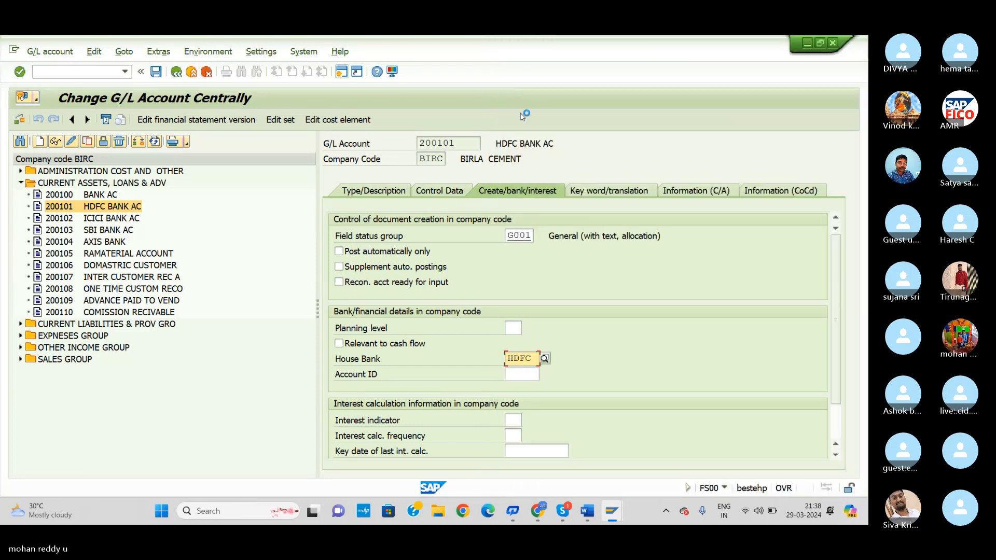
Set the account's account ID to HDF1
click(862, 394)
click(524, 375)
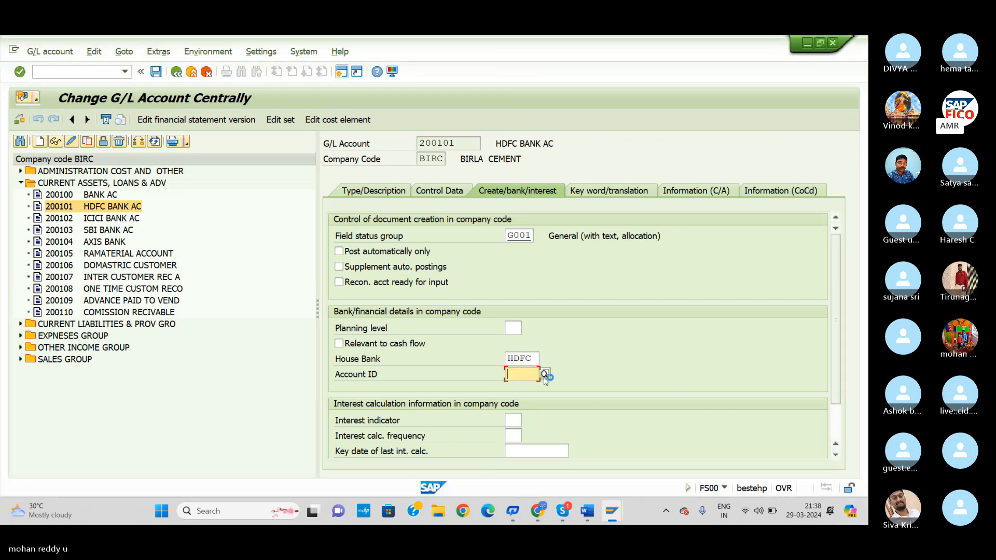
click(544, 374)
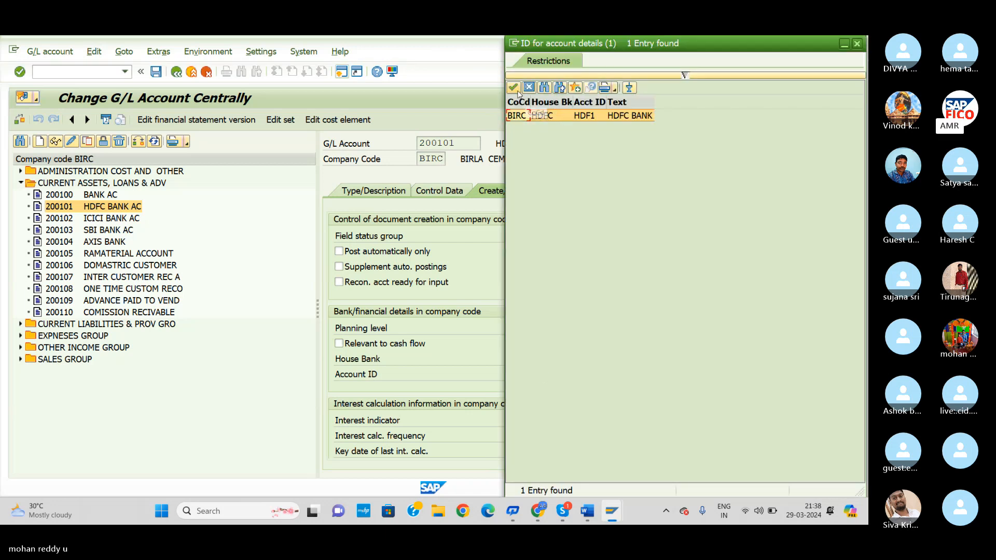
click(513, 88)
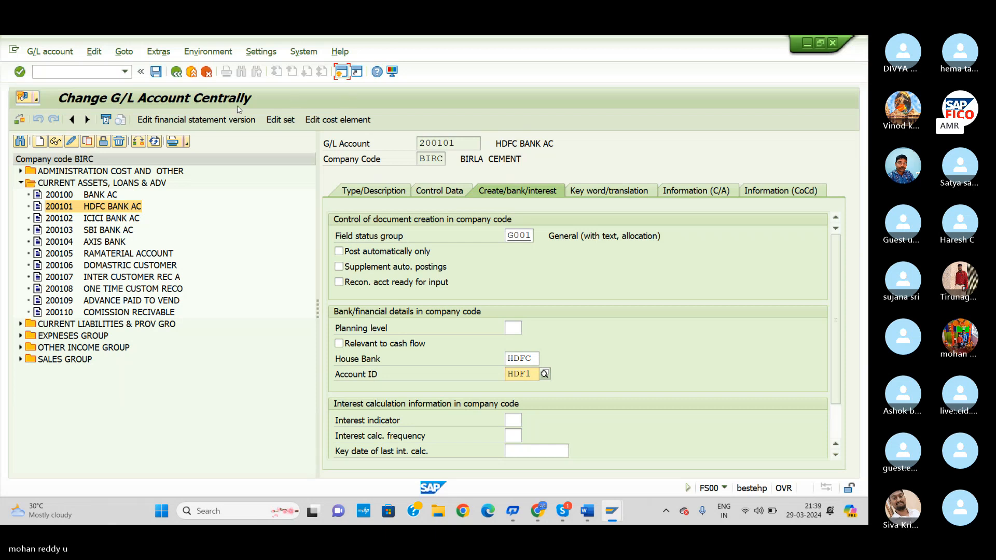
Save account 200101's bank details, then open the OB57 user tolerance group assignments
click(159, 74)
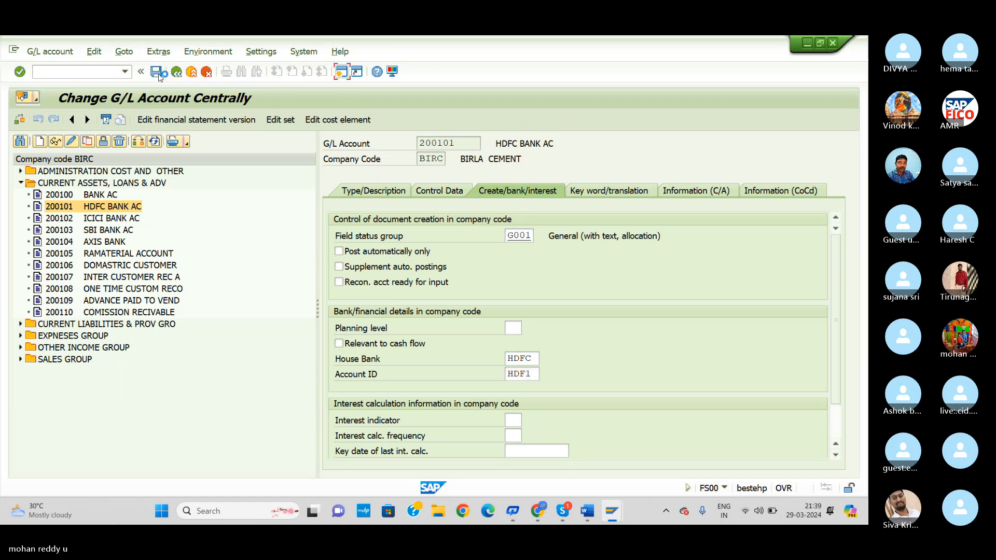
click(29, 299)
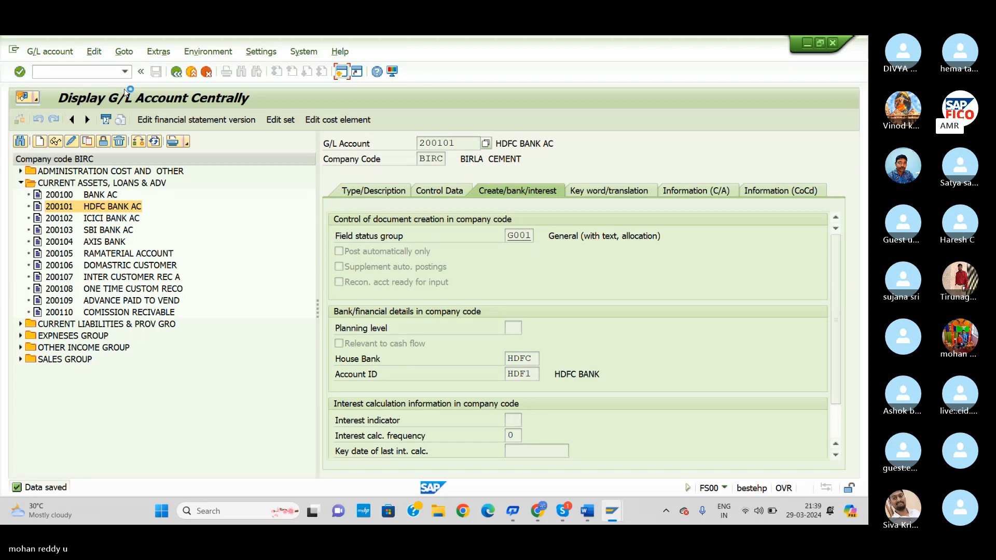
click(108, 72)
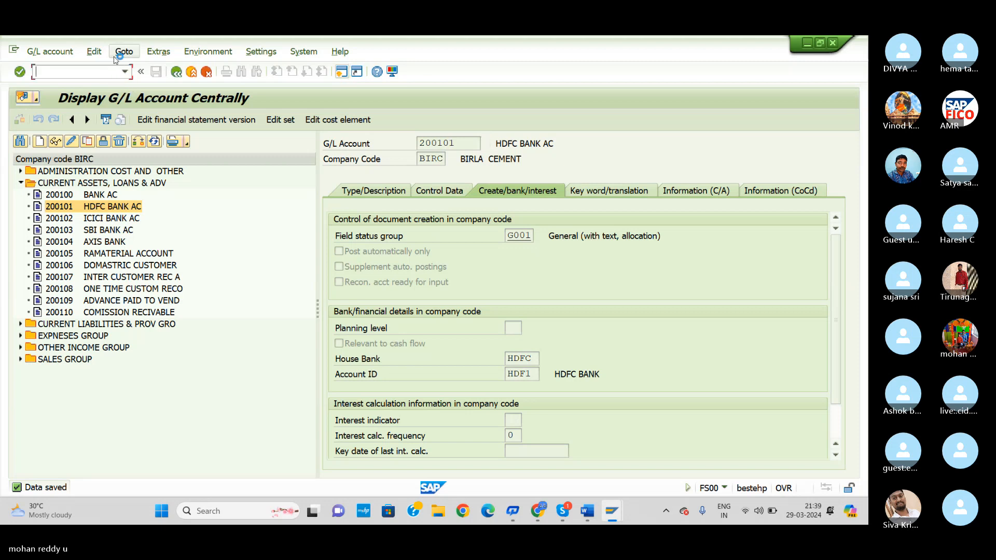
click(116, 59)
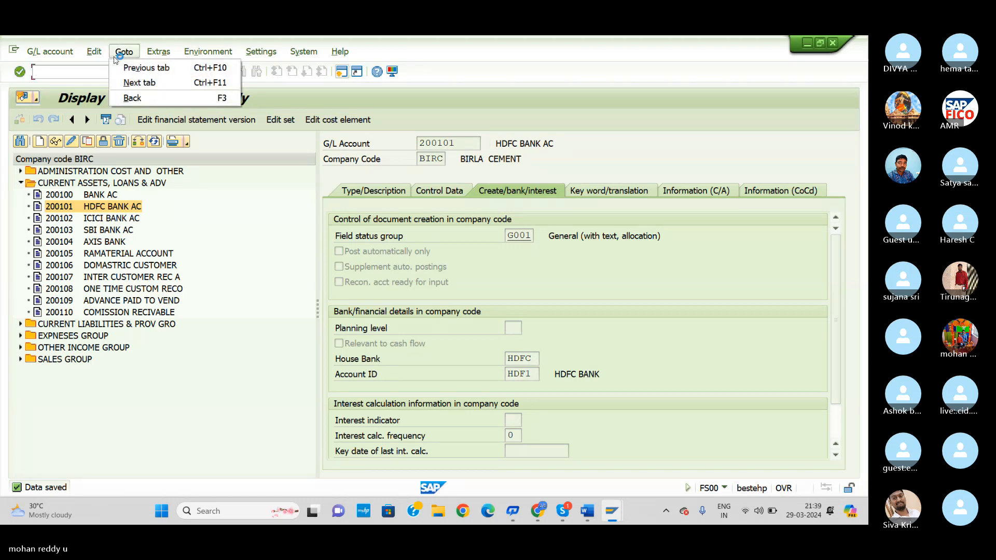
click(102, 72)
text(/NOB57)
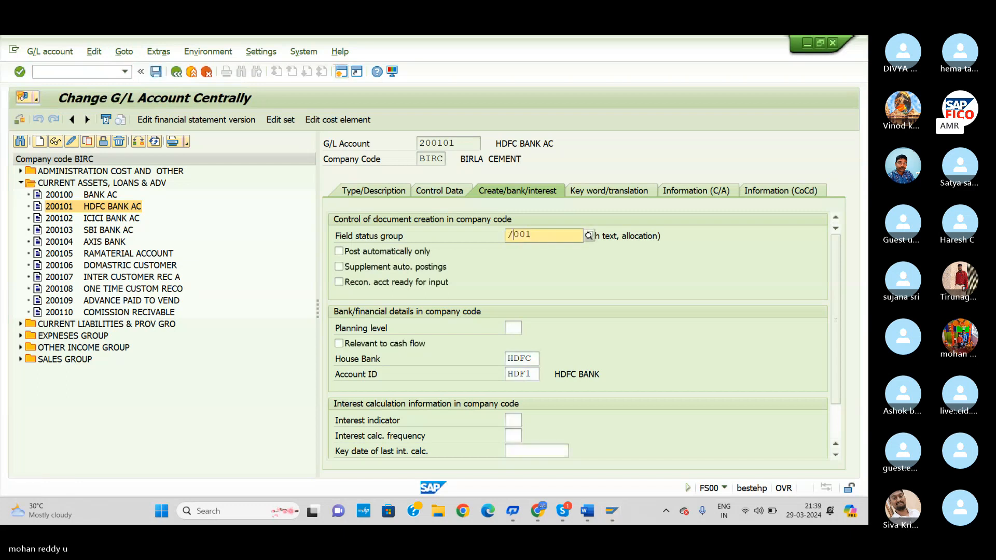
key(Return)
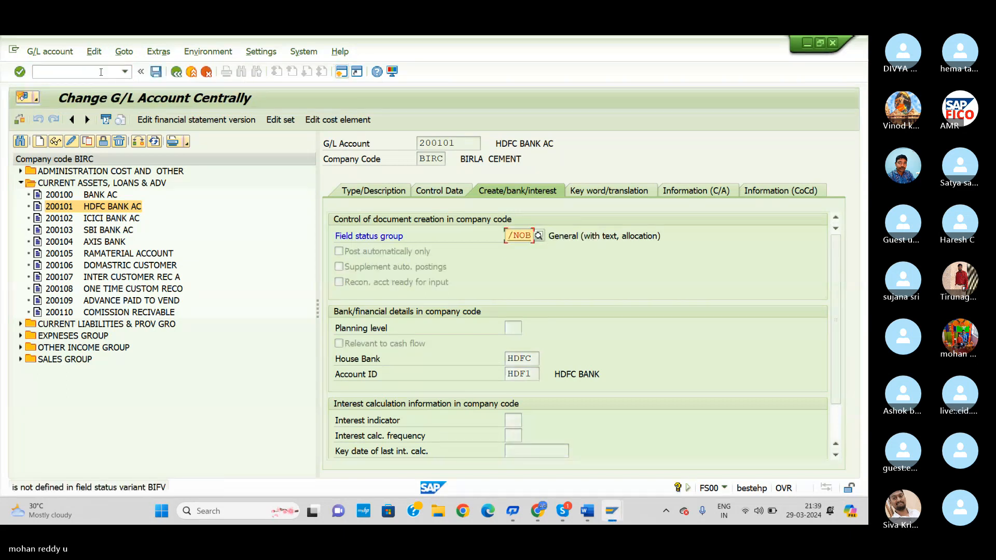
click(98, 72)
text(/NO)
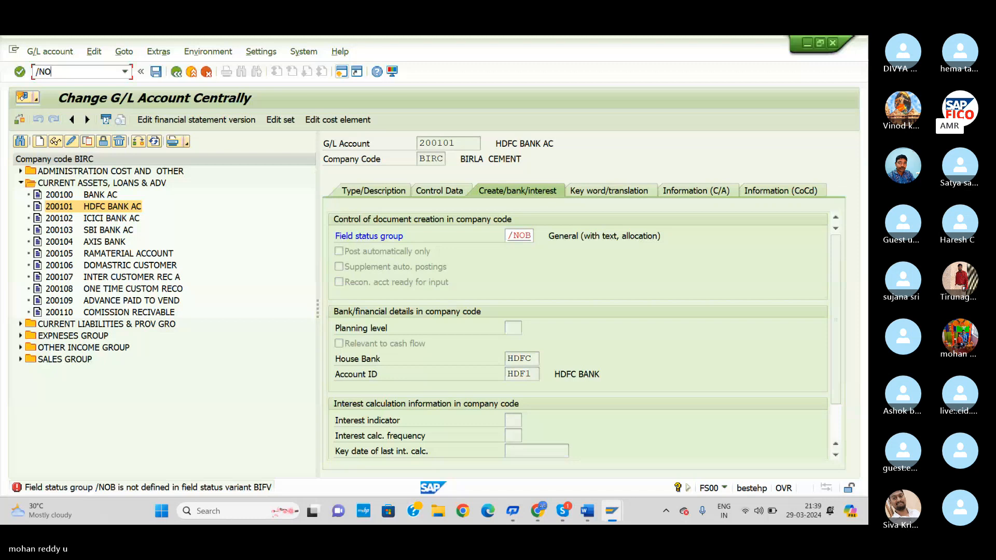
text(B57)
key(Return)
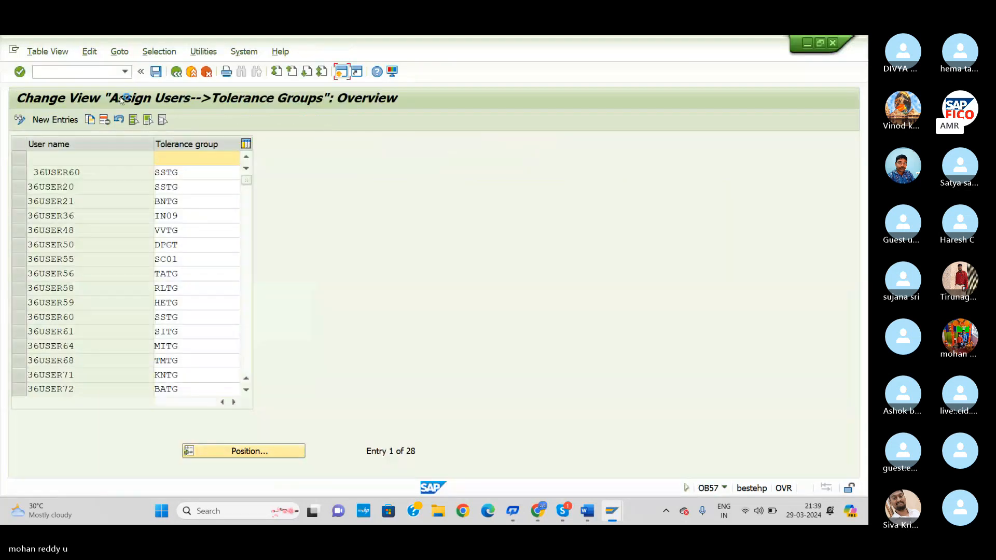
Jump to the trainee user's row and set its tolerance group to SSTG instead of BITG
click(250, 449)
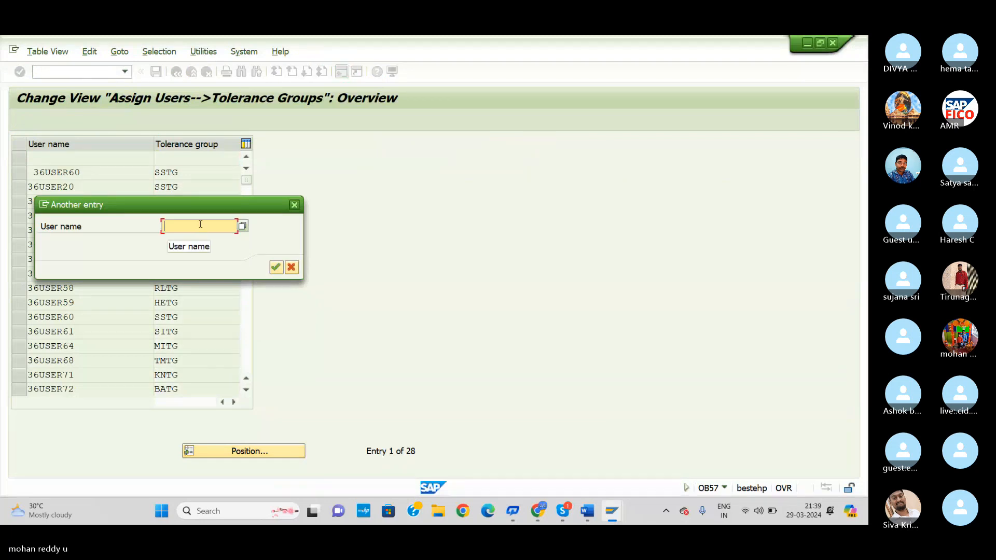
text(3)
click(221, 243)
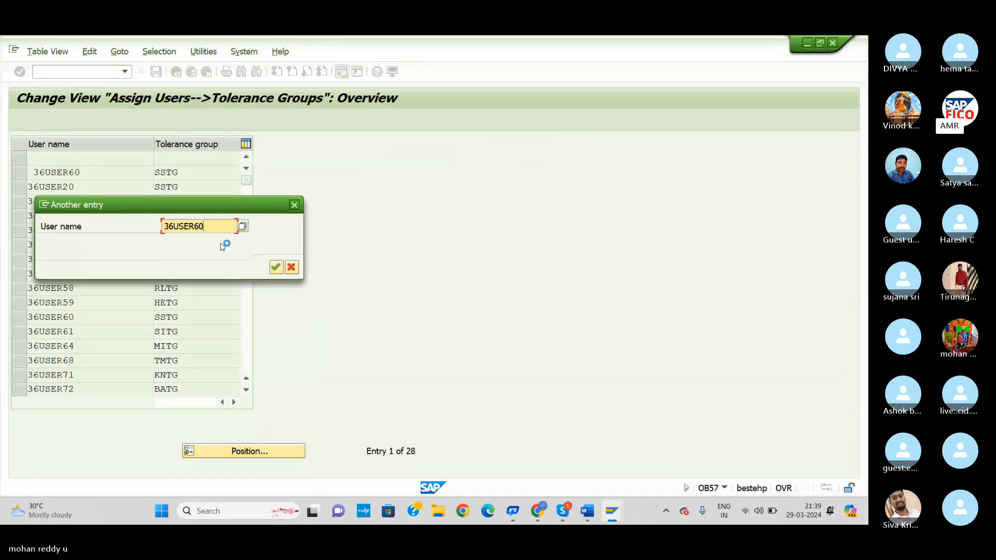
click(275, 267)
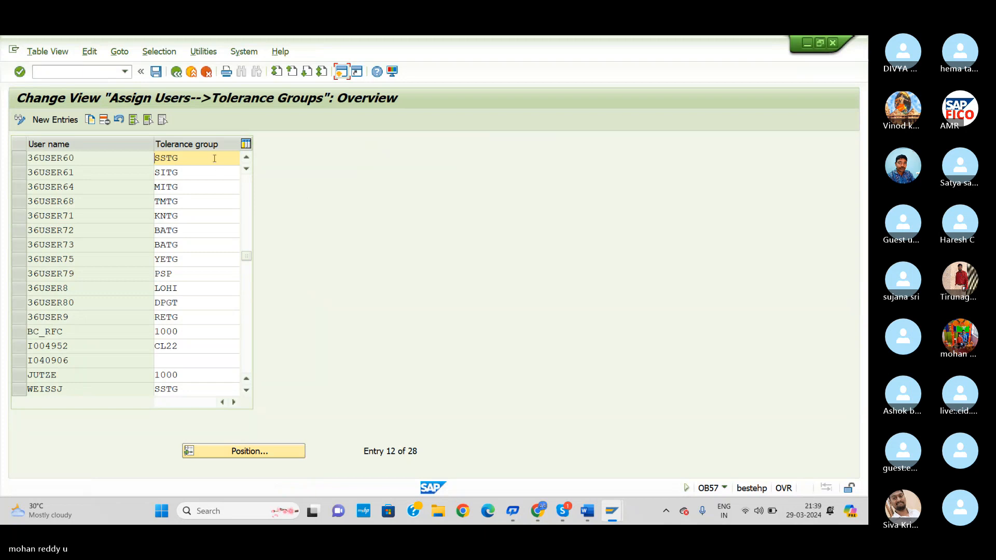
key(End)
key(BackSpace)
key(BackSpace)
key(BackSpace)
key(BackSpace)
text(BITG)
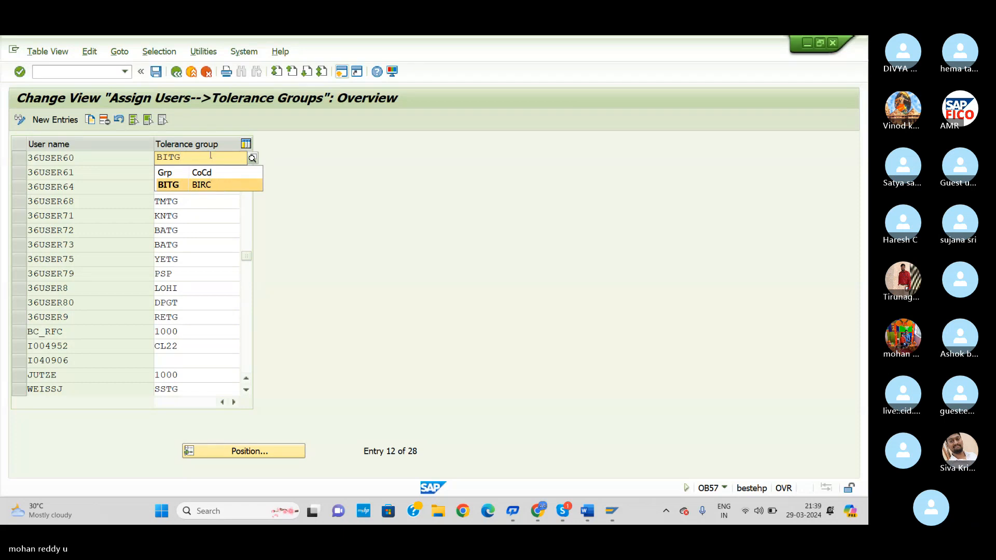
key(BackSpace)
key(BackSpace)
key(BackSpace)
key(BackSpace)
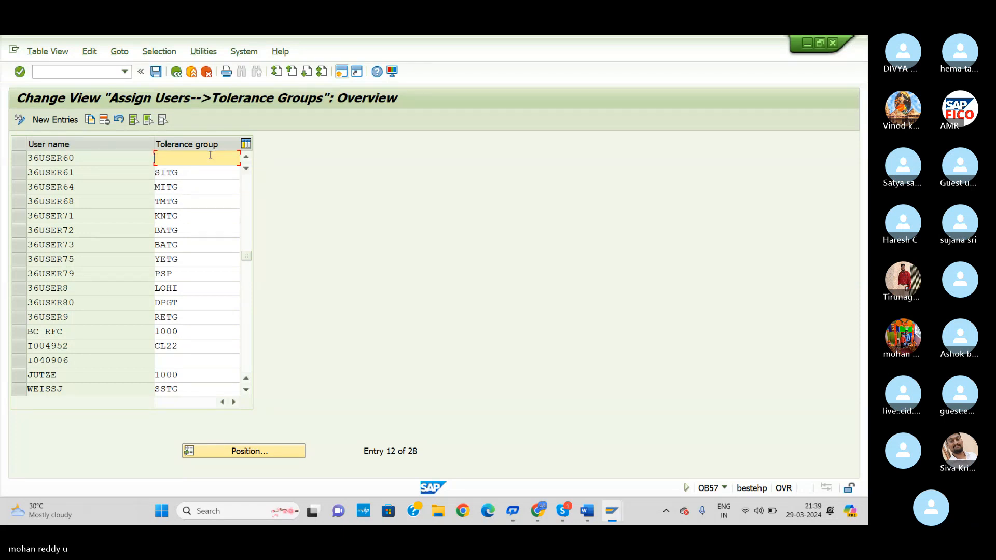
text(SS)
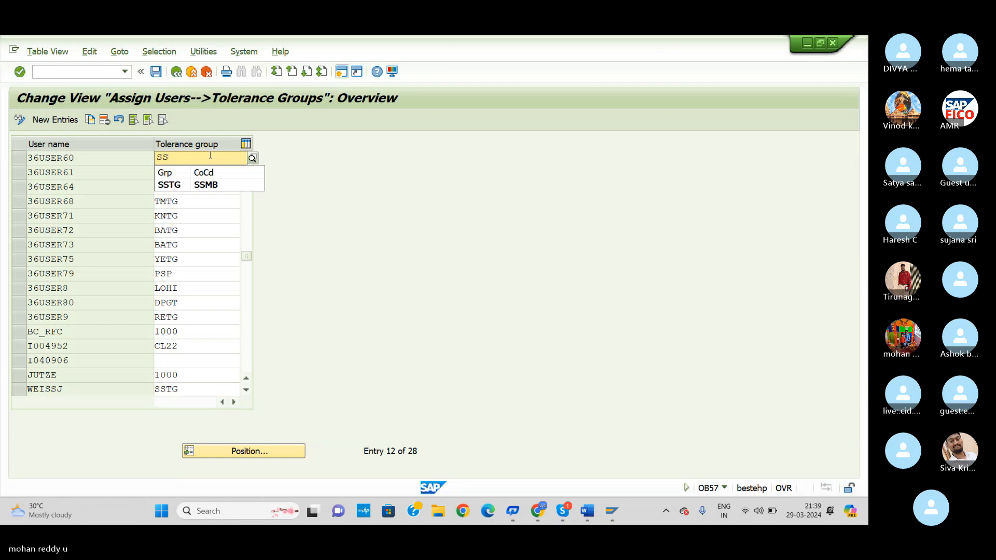
click(203, 187)
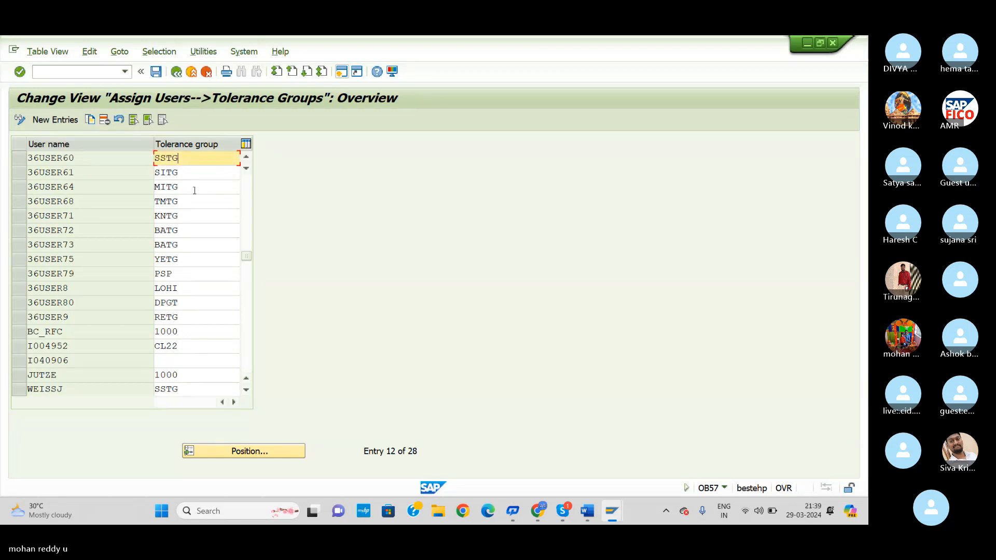
Save the tolerance group assignments, confirming the customizing request
click(156, 72)
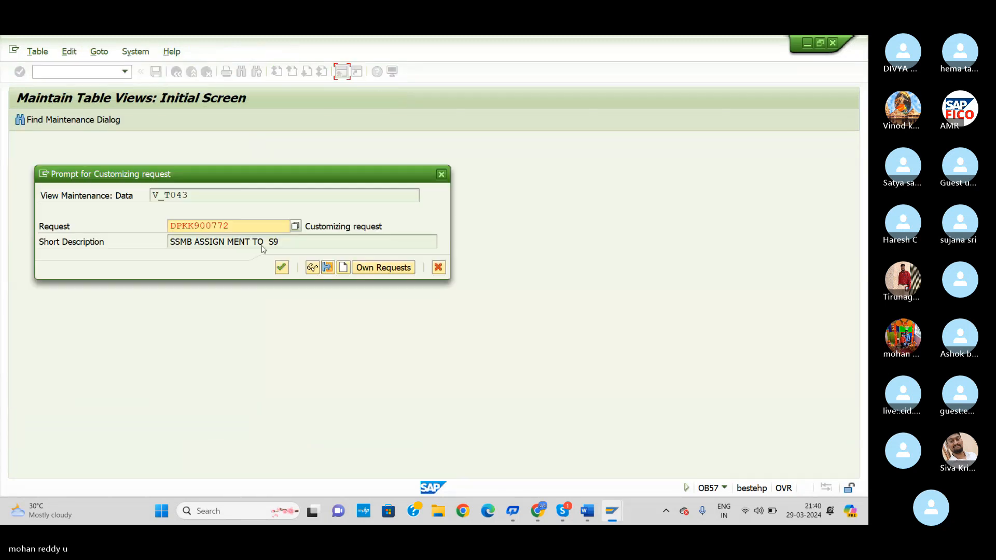
click(282, 267)
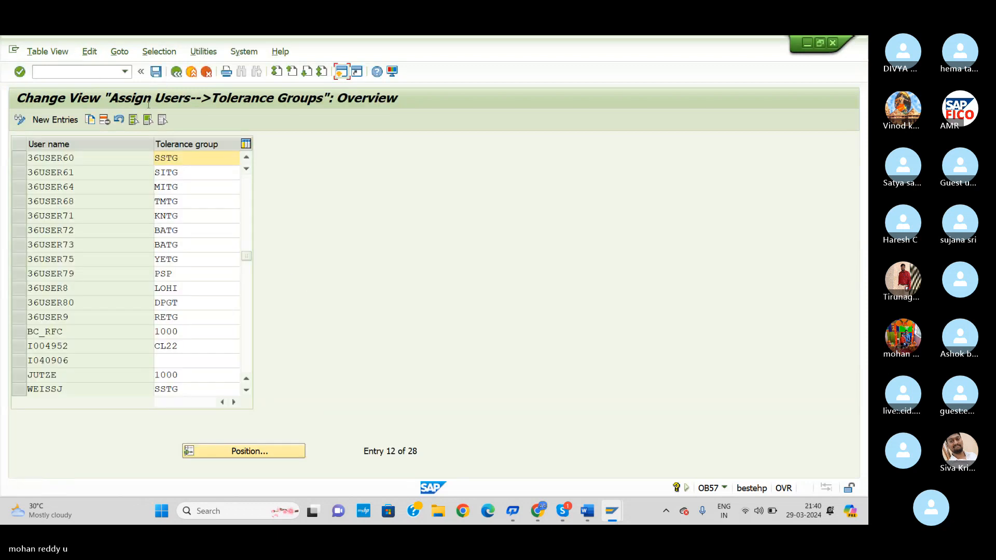
click(94, 72)
text(/N)
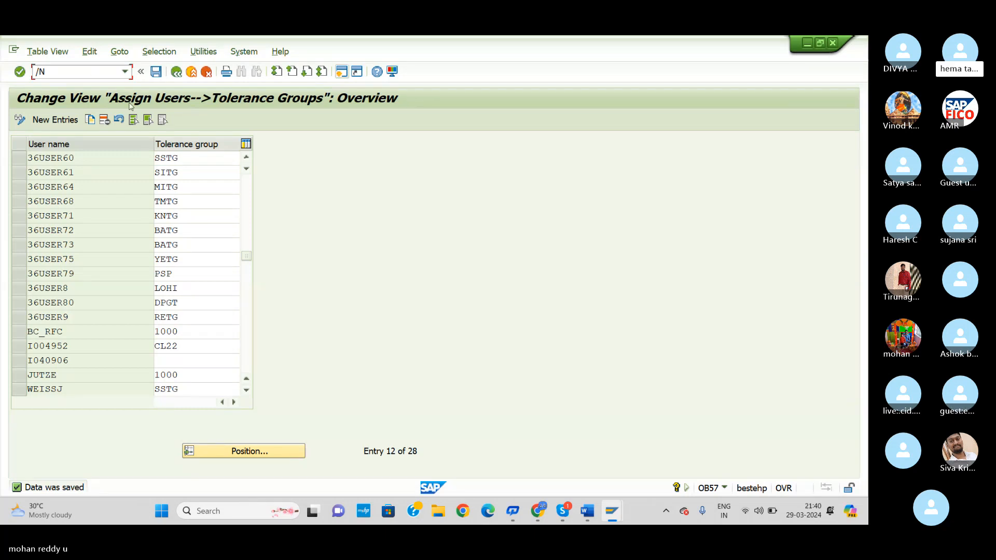
mouse_move(567, 514)
click(545, 470)
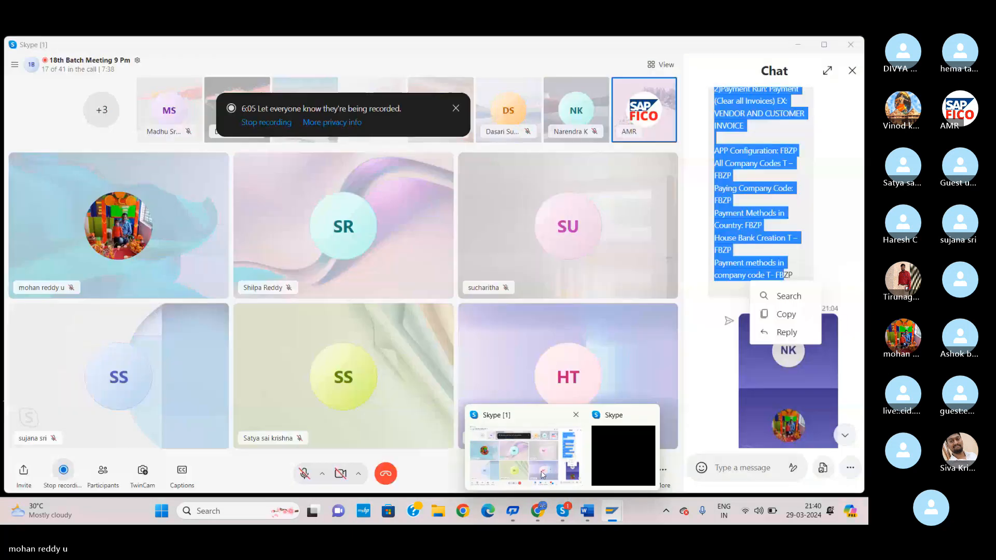
click(302, 476)
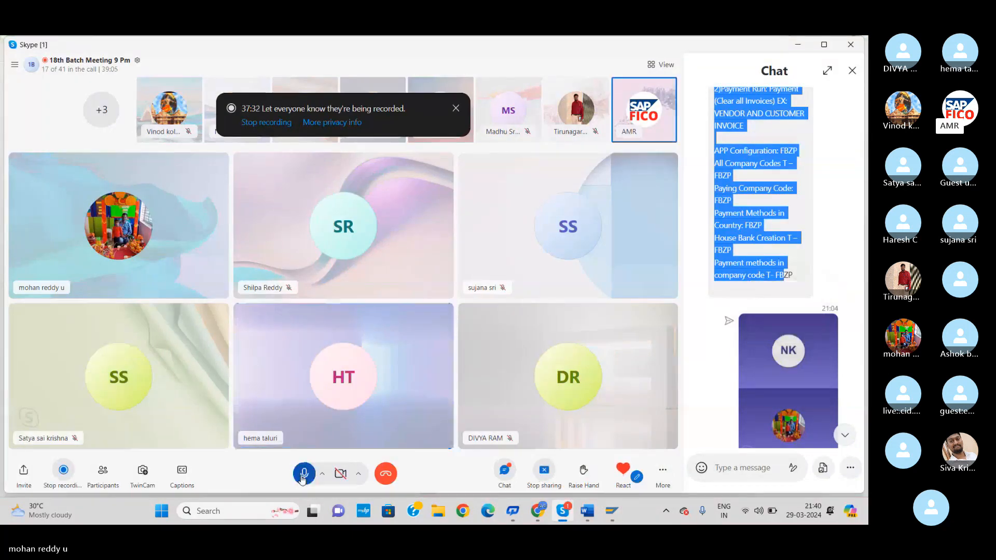
click(303, 476)
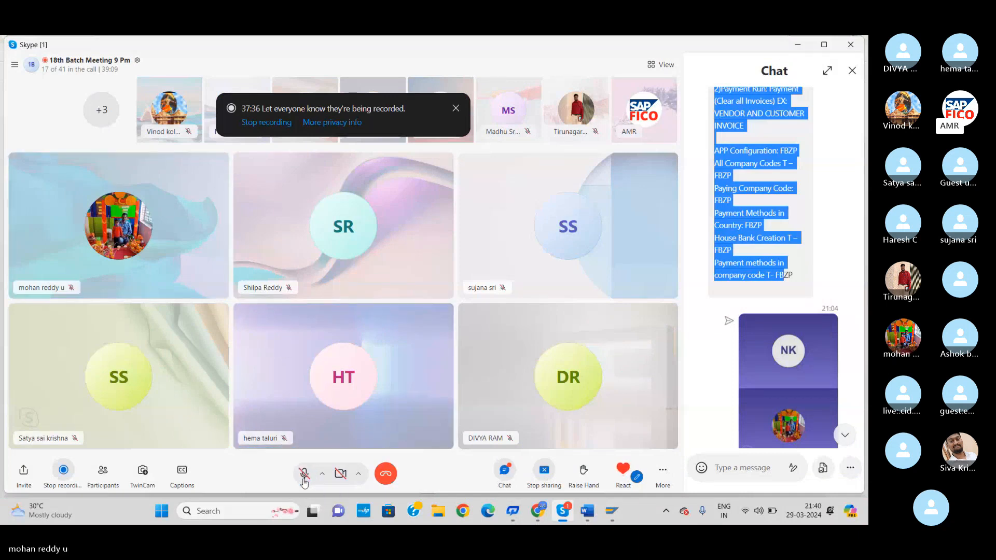
key(alt+Tab)
click(197, 159)
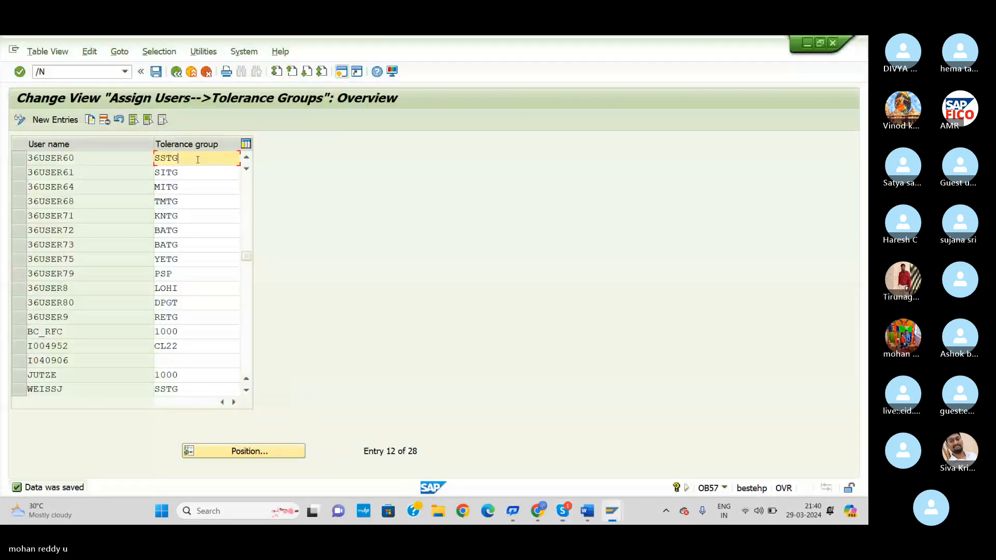
Replace the first user's tolerance group SSTG with BITG and save
key(BackSpace)
key(BackSpace)
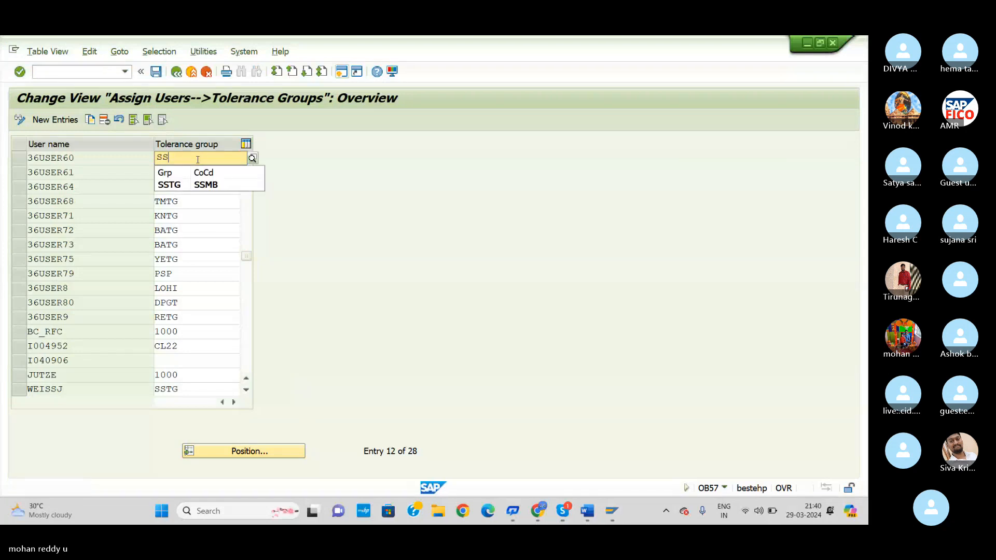
key(BackSpace)
key(BackSpace)
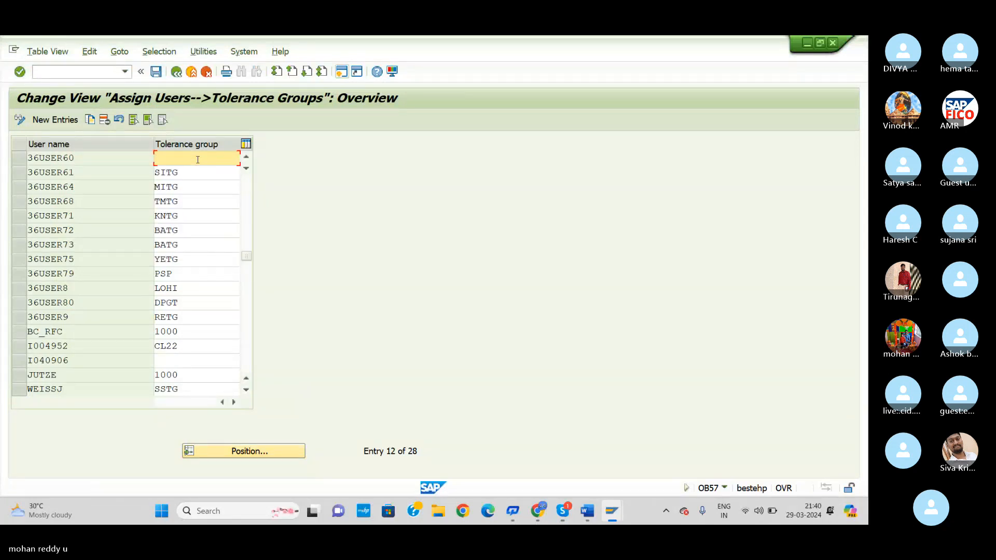
text(BITG)
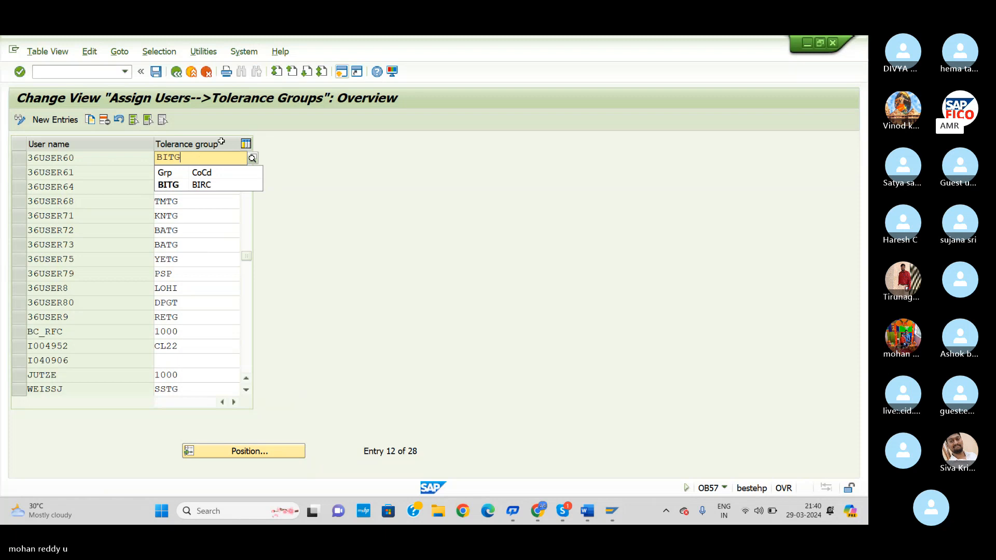
click(207, 185)
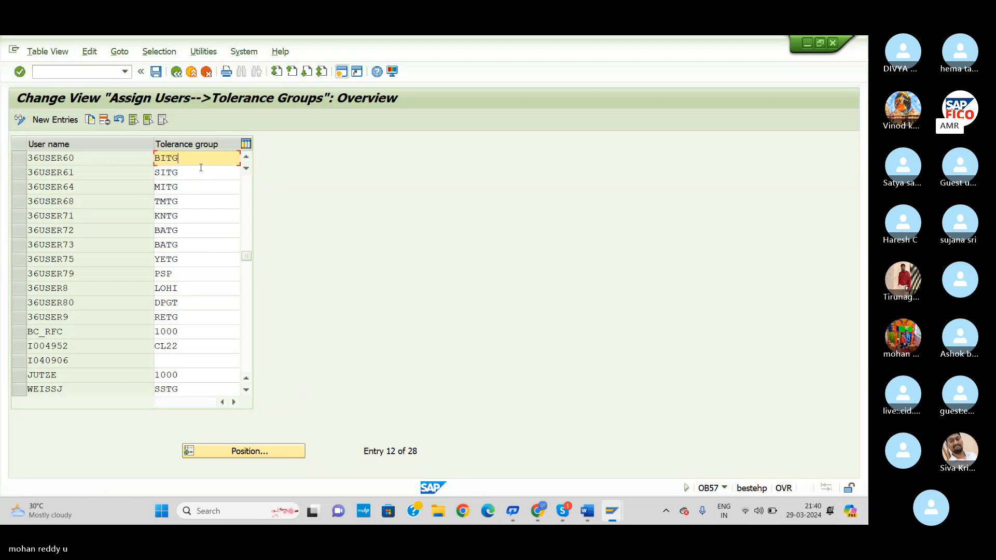
click(156, 73)
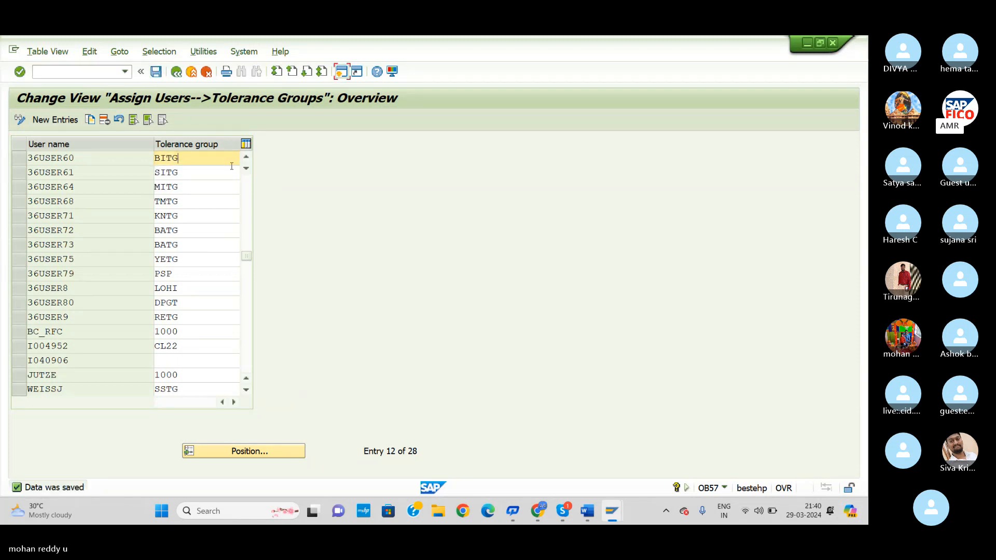
Return to the SAP Easy Access start screen with /n
click(109, 70)
text(/)
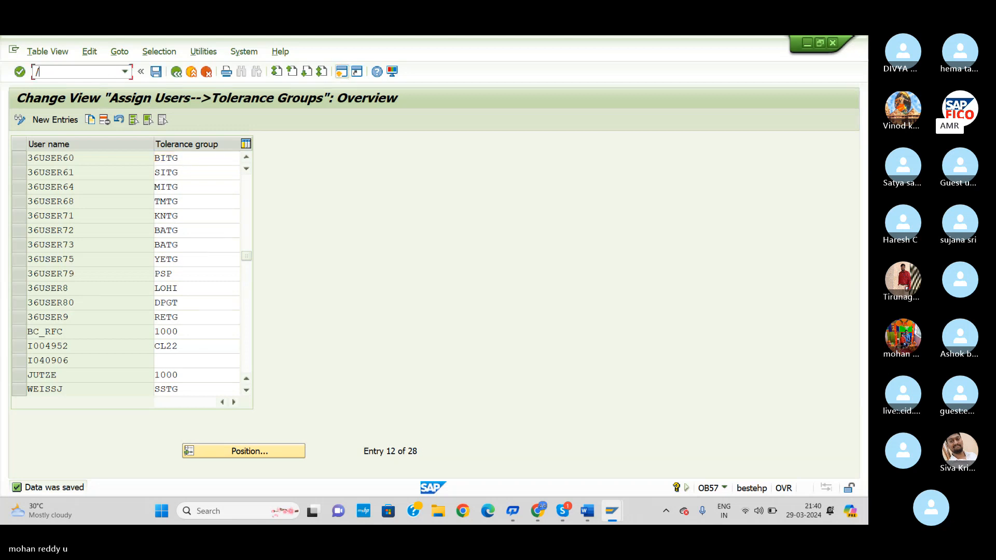
text(n)
key(Return)
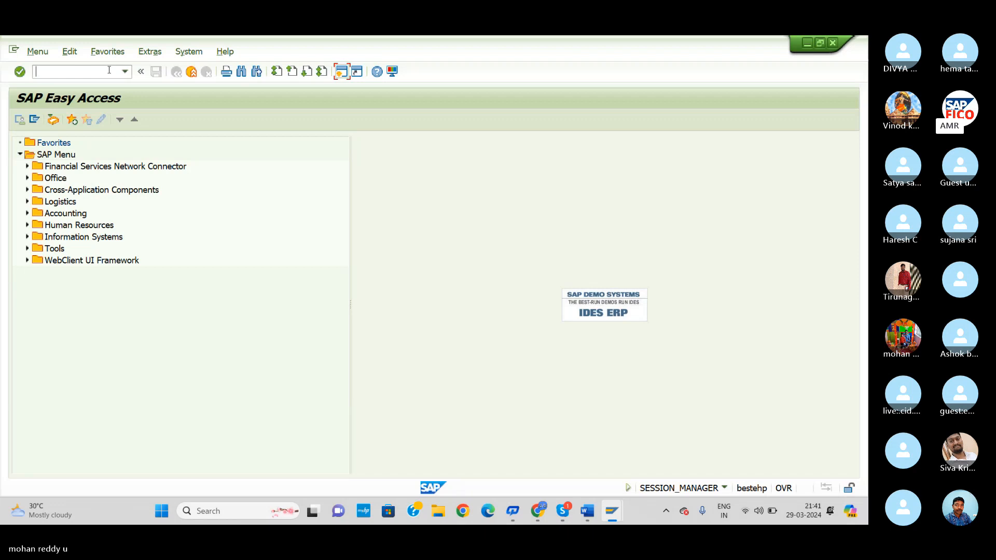
Start transaction FB60 to enter a vendor invoice
click(109, 70)
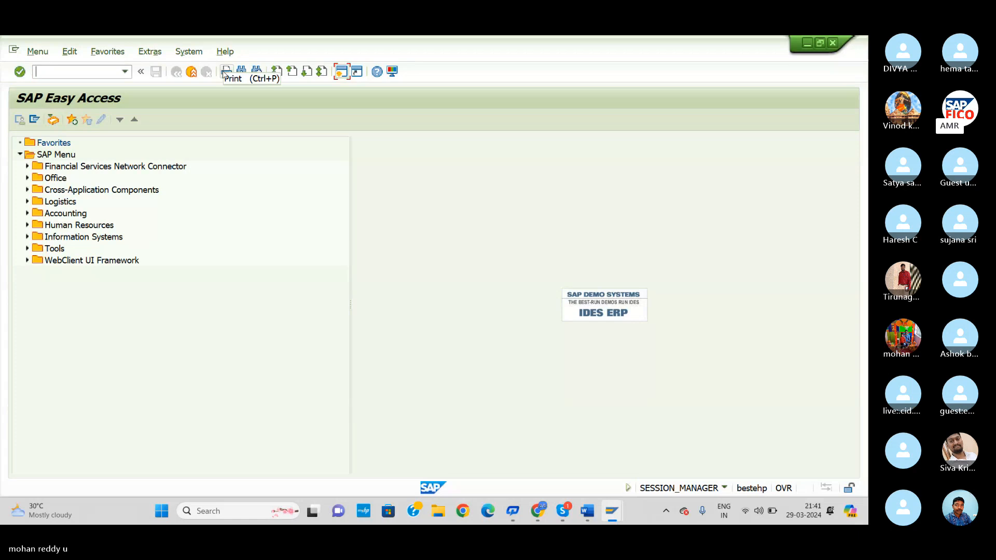
click(78, 73)
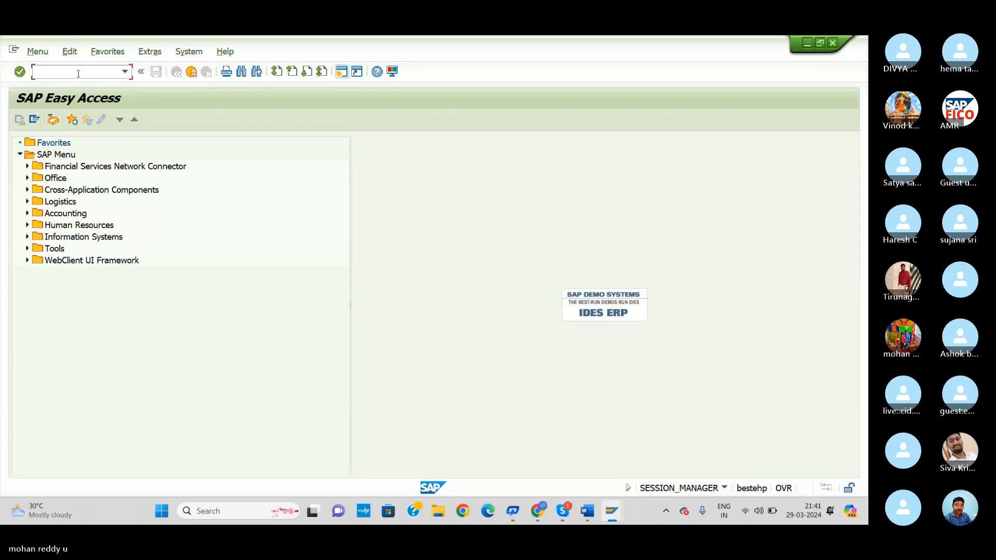
text(FB60)
key(Return)
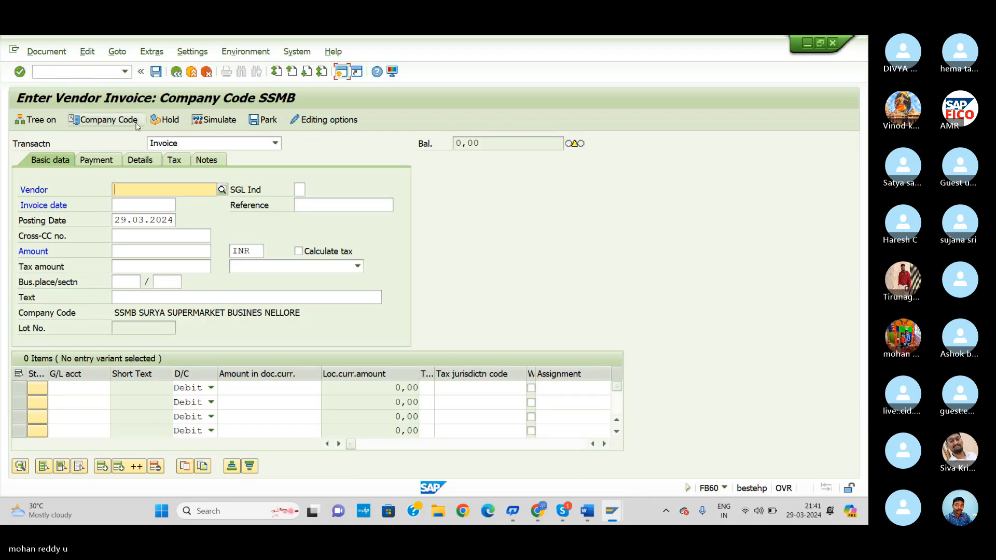
Change the invoice's company code from SSMB to BIRC
click(223, 191)
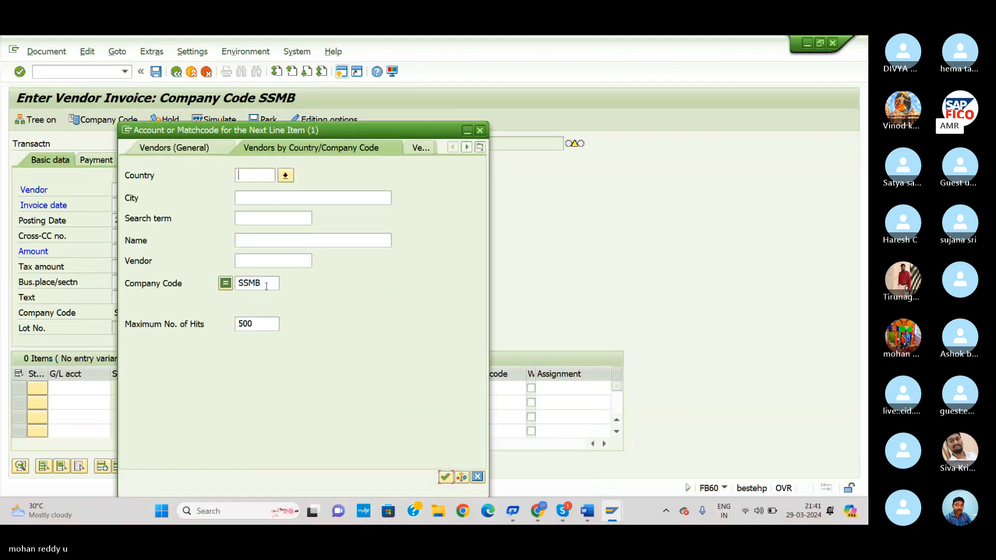
click(480, 130)
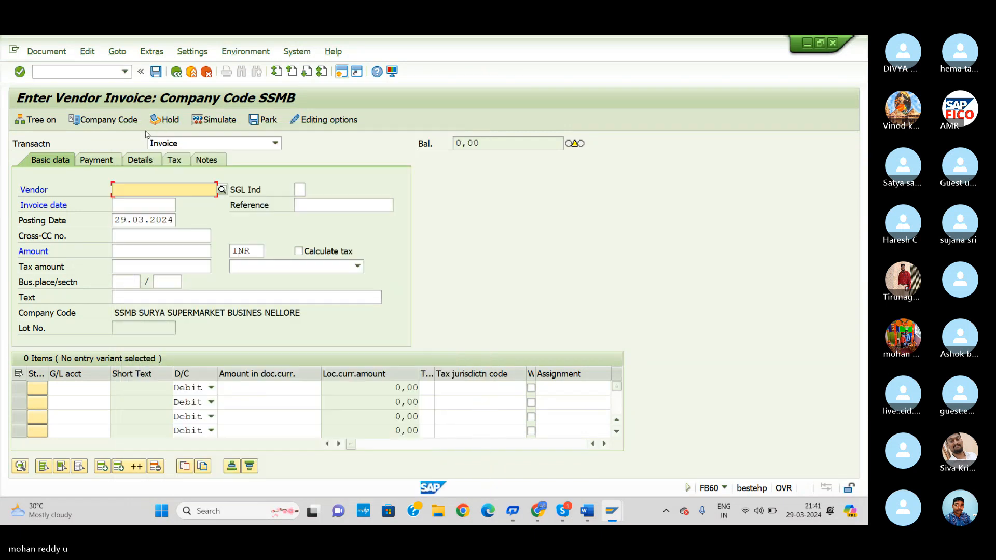
click(103, 119)
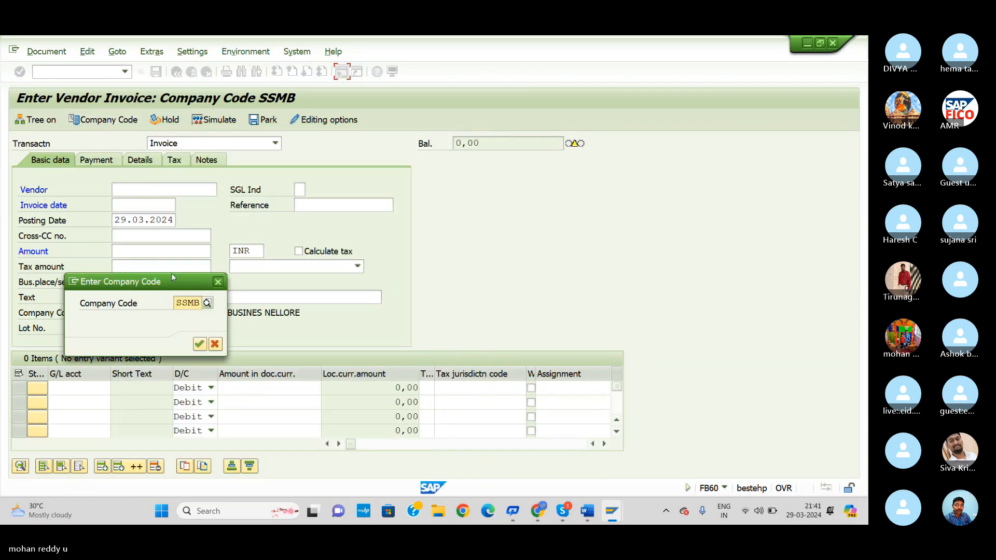
key(BackSpace)
key(BackSpace)
key(BackSpace)
key(BackSpace)
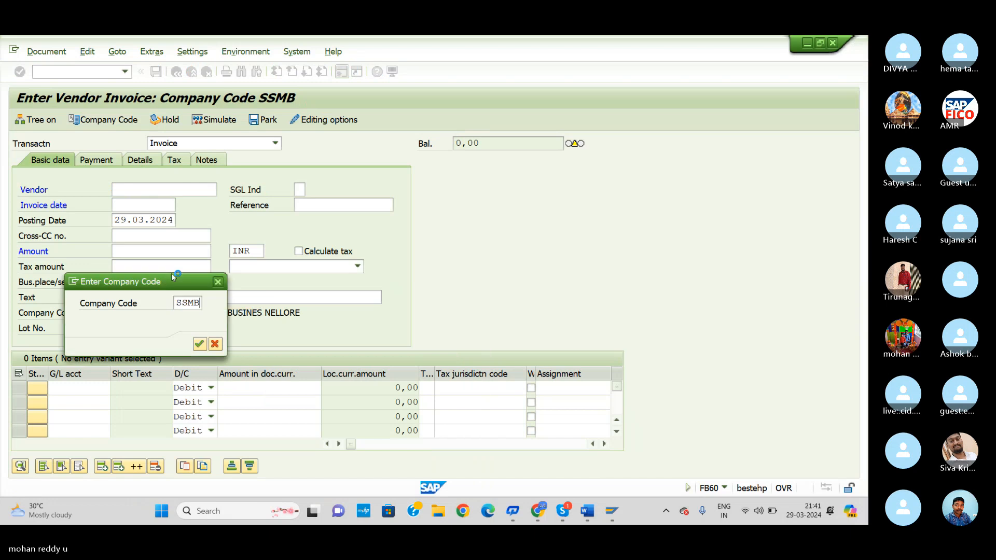
text(BIRC)
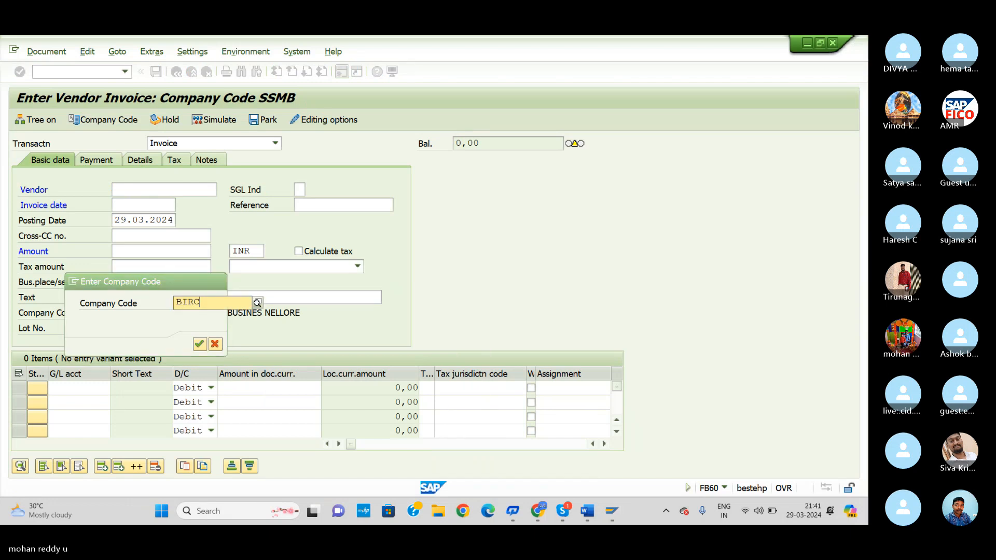
click(199, 345)
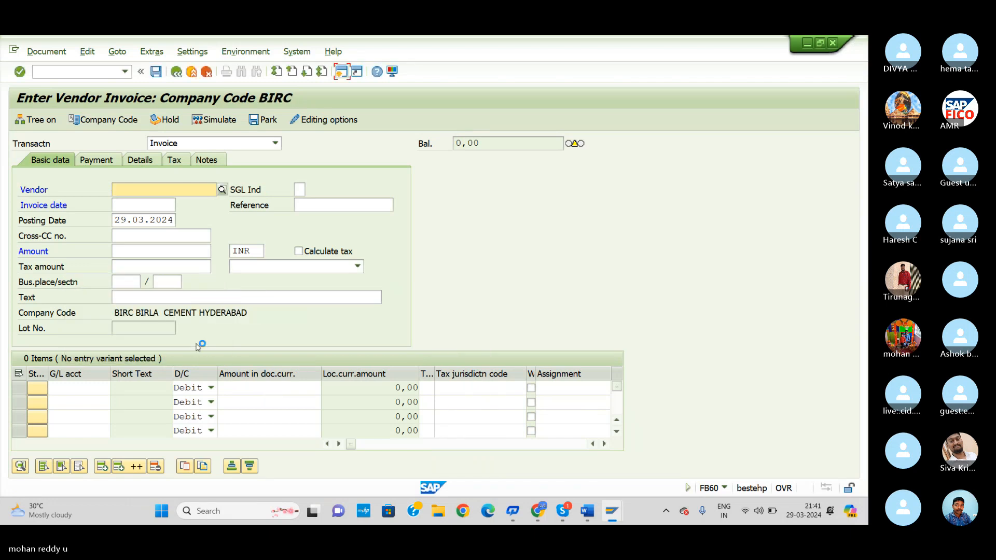
Search vendors in BIRC and select BAJAJ GROUP(APP) as the invoice vendor
click(165, 190)
click(222, 190)
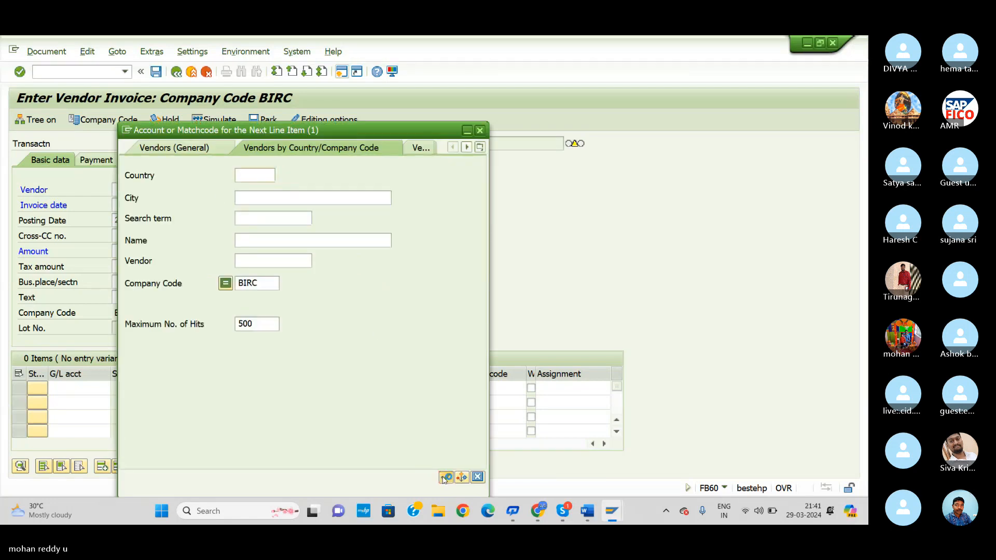
click(443, 477)
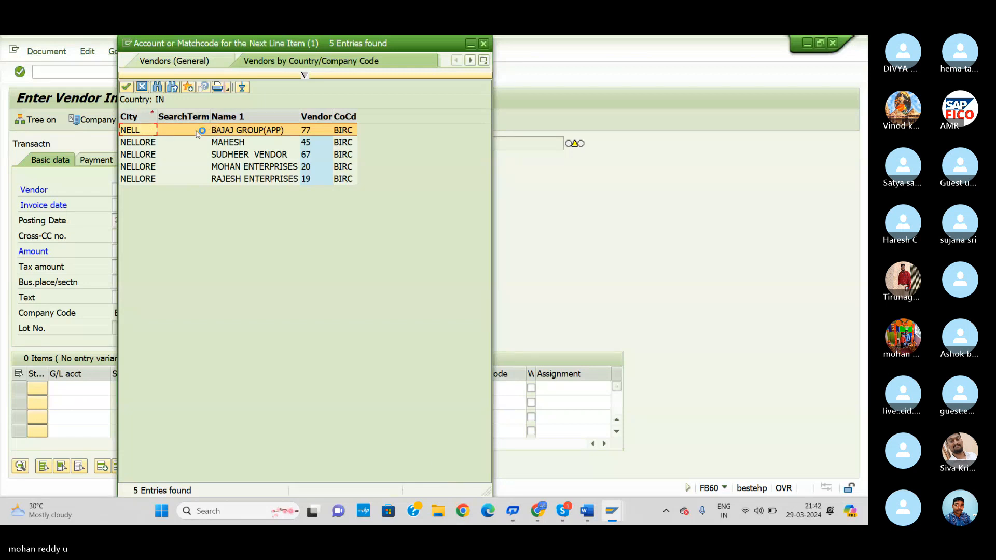
click(127, 88)
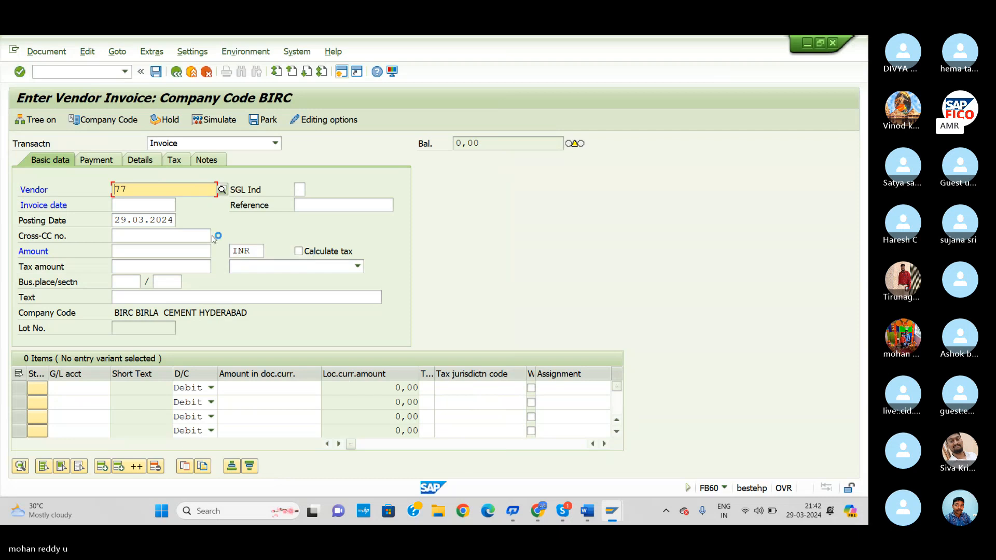
Enter invoice date 29.03.2024 and amount 50000 INR on the vendor 77 invoice
click(152, 207)
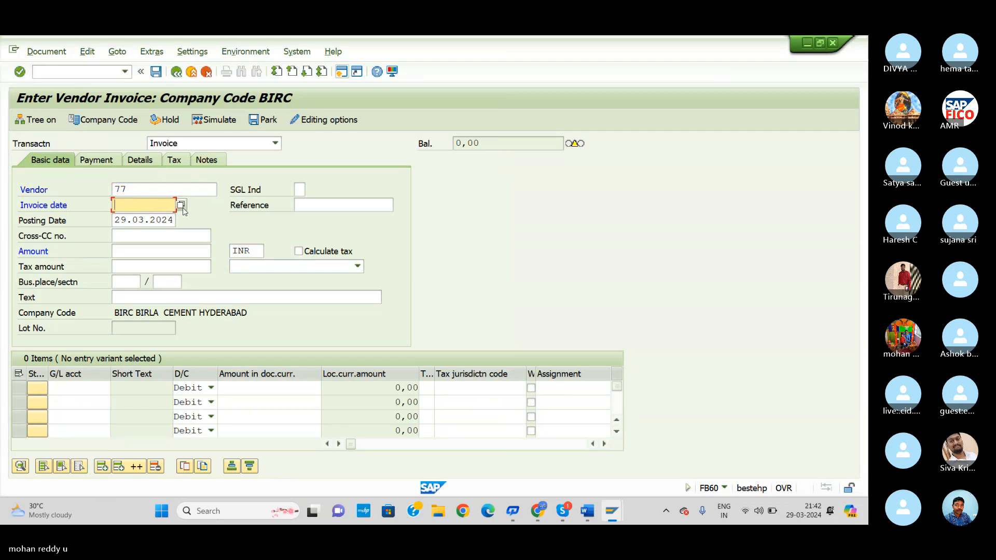
click(183, 206)
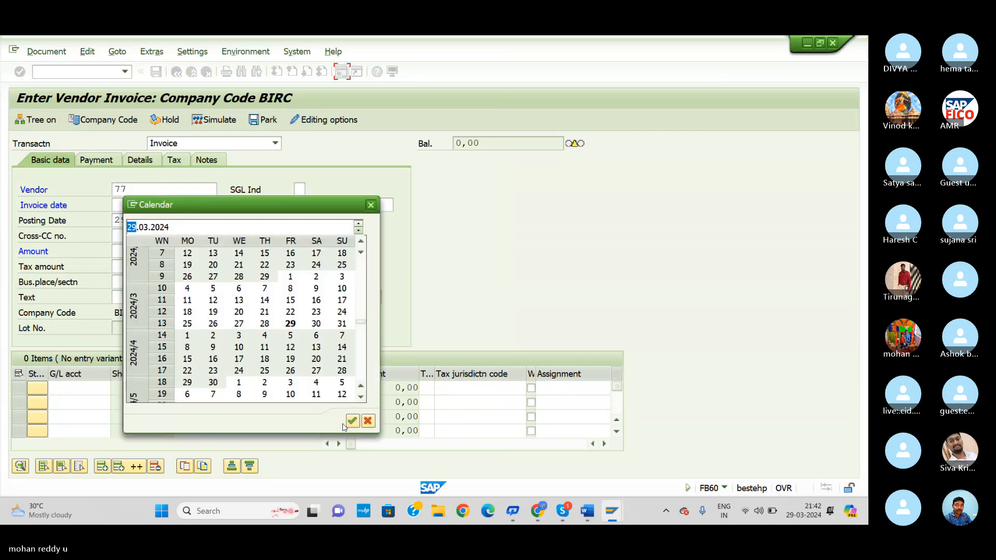
click(352, 420)
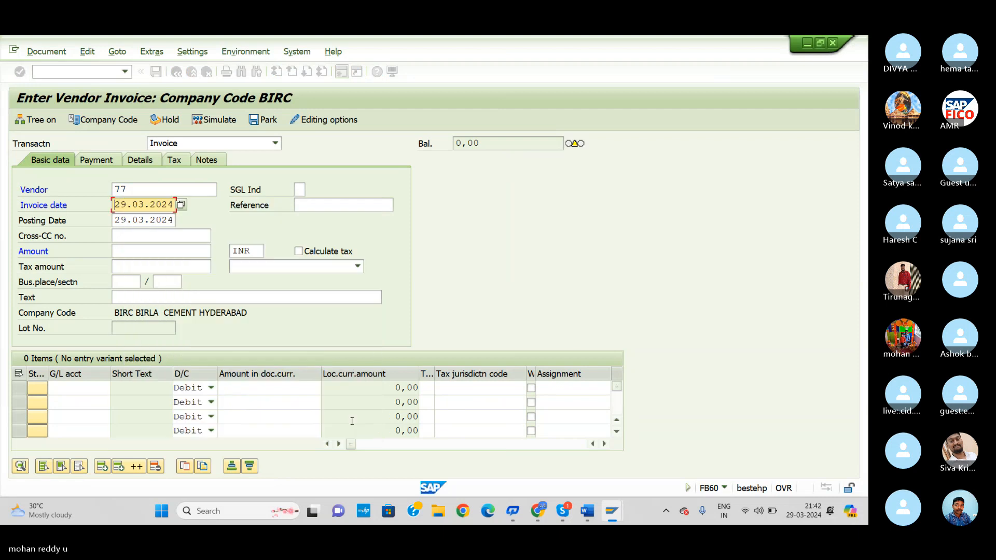
click(135, 251)
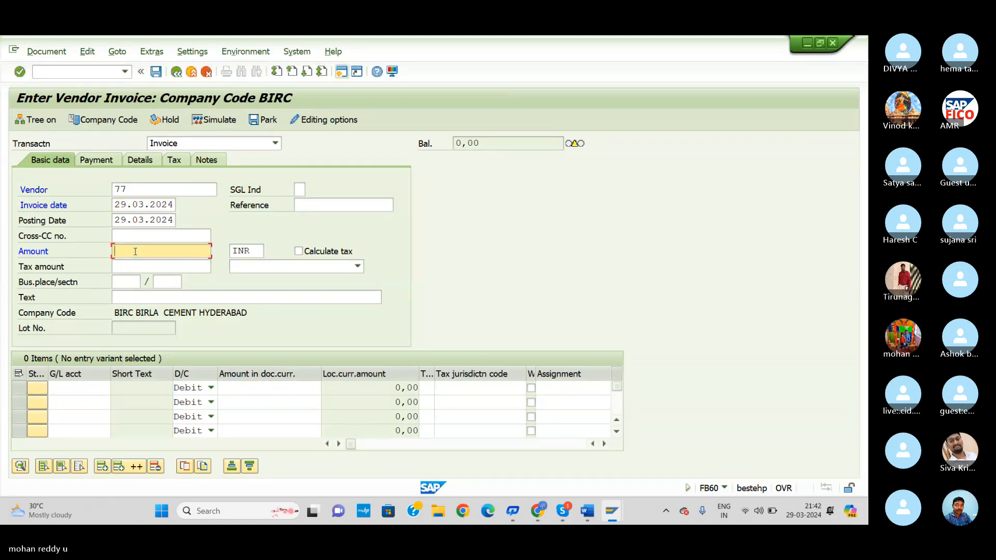
text(50000)
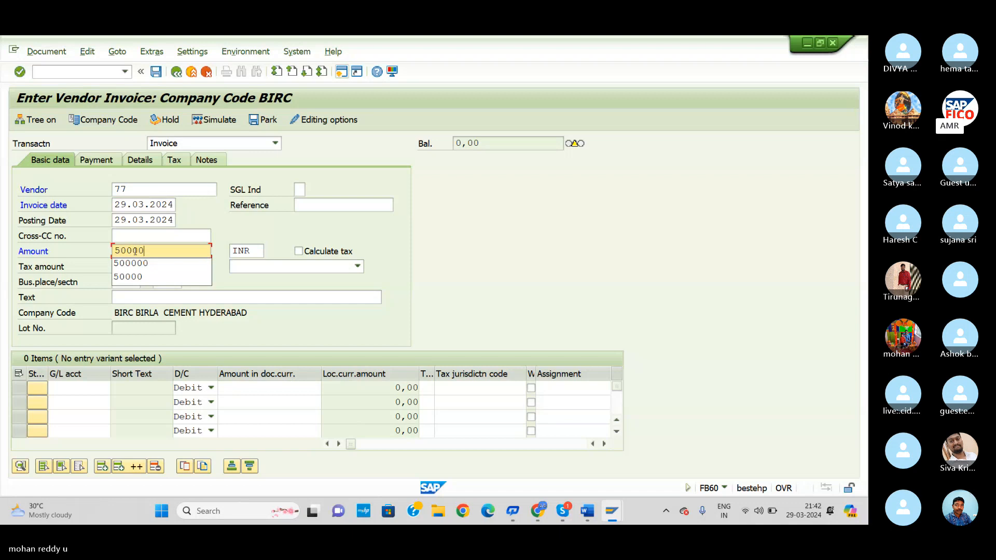
Set the invoice text to 'VENDOR INVOICE CREATION' from the field's input history
click(170, 299)
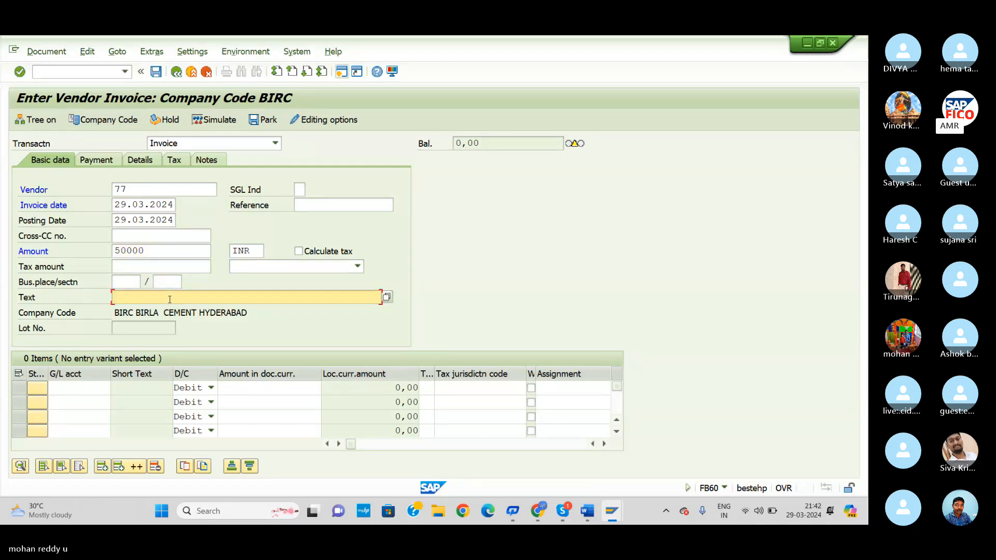
text(V)
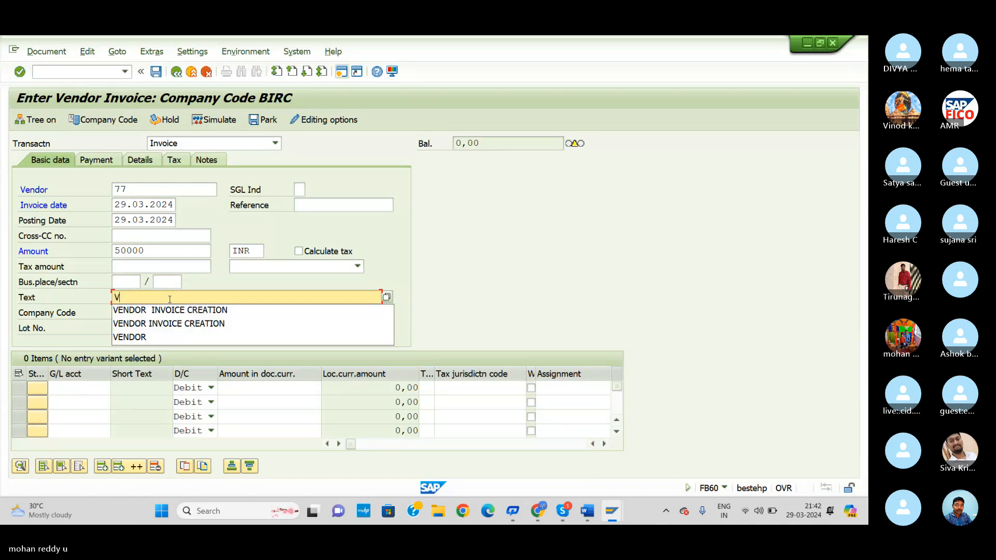
text(ENDOR  INV)
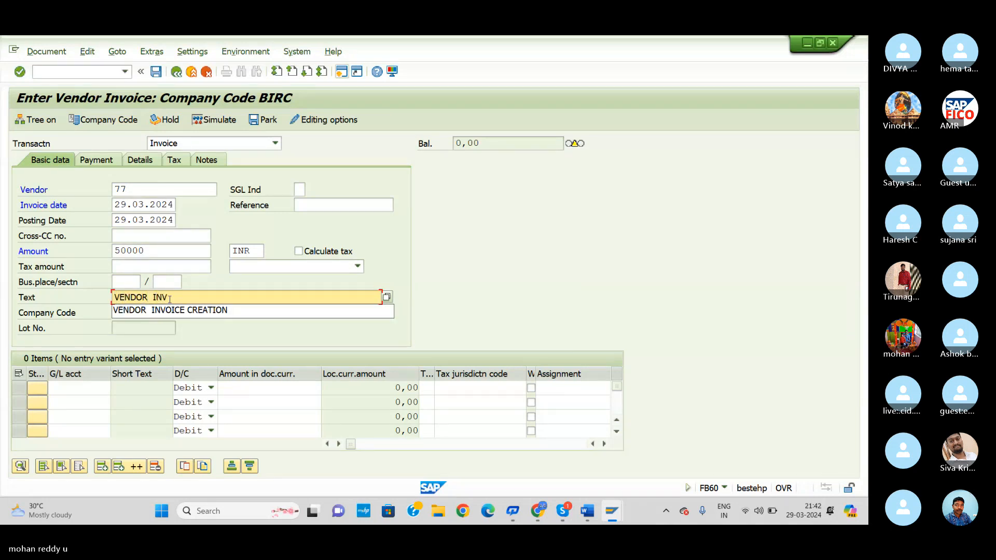
text(OICE)
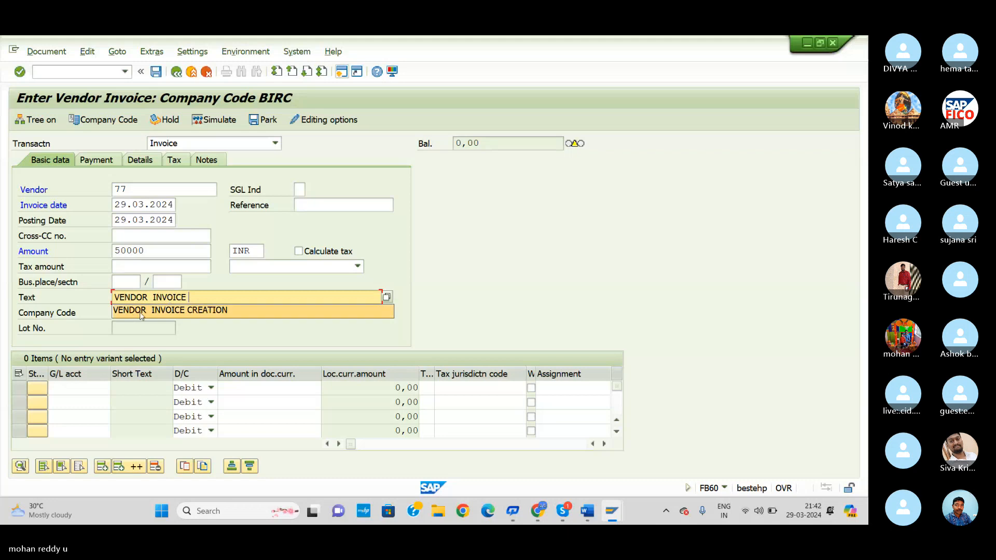
click(144, 313)
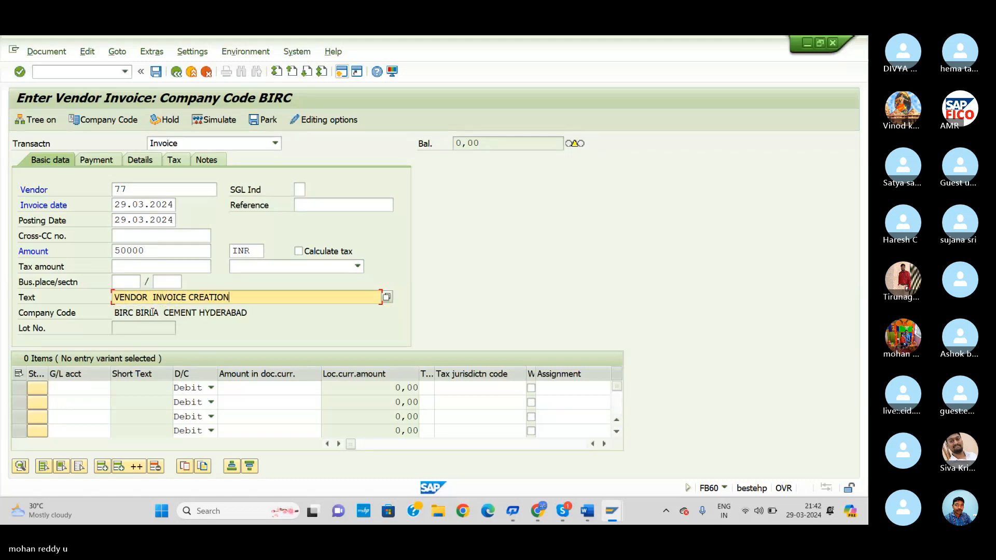
click(96, 391)
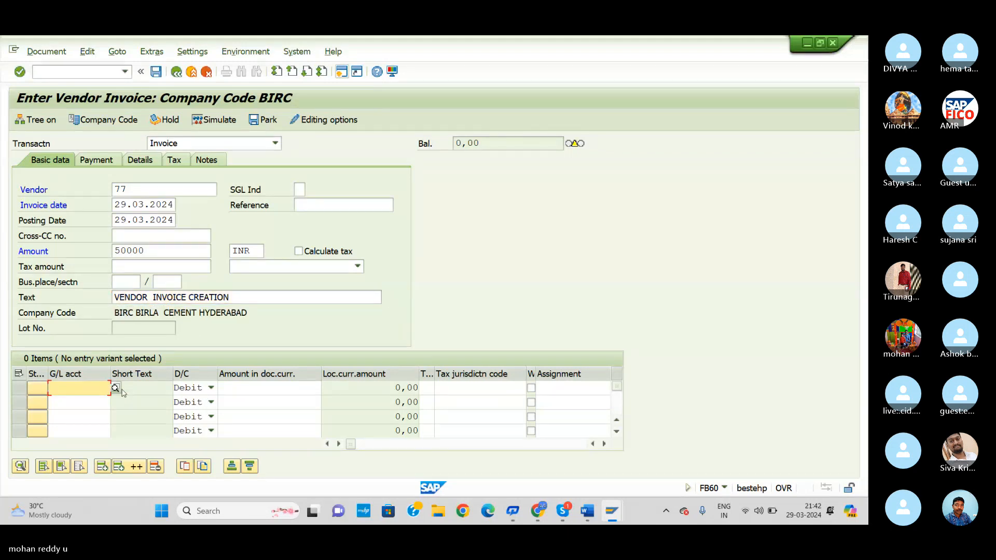
Debit RAW MATERIAL ACCOUNT 200105 with 50,000 INR on the first line item
click(116, 388)
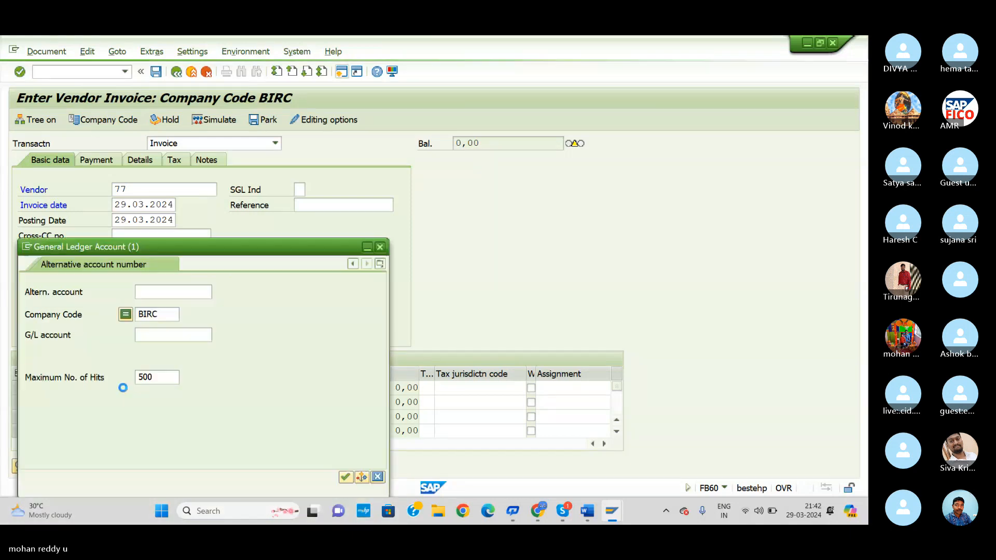
click(346, 477)
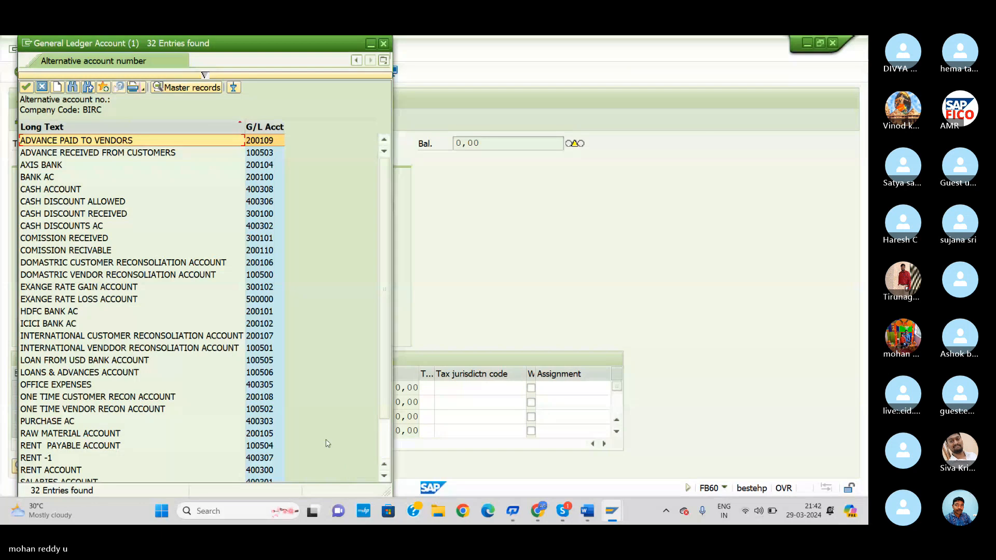
click(103, 435)
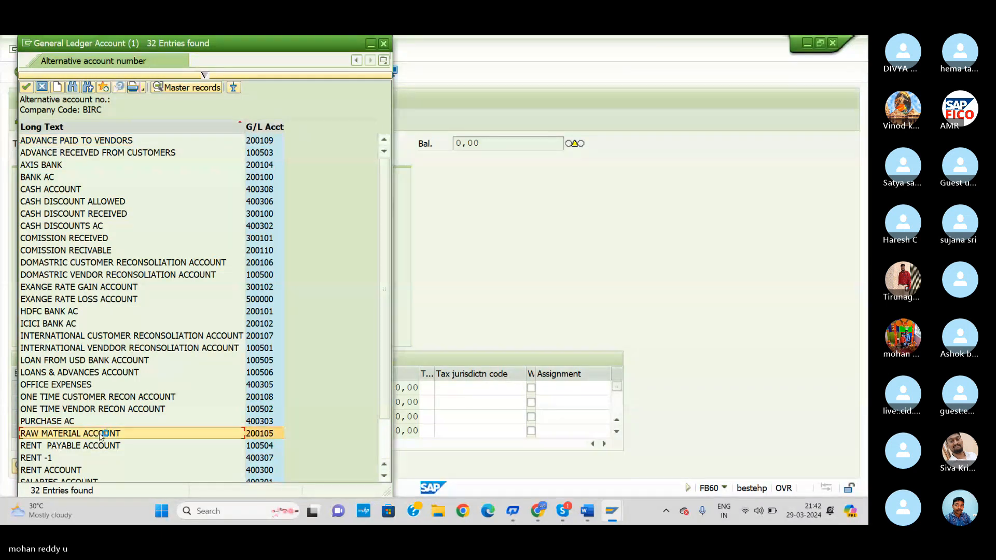
click(30, 86)
click(248, 387)
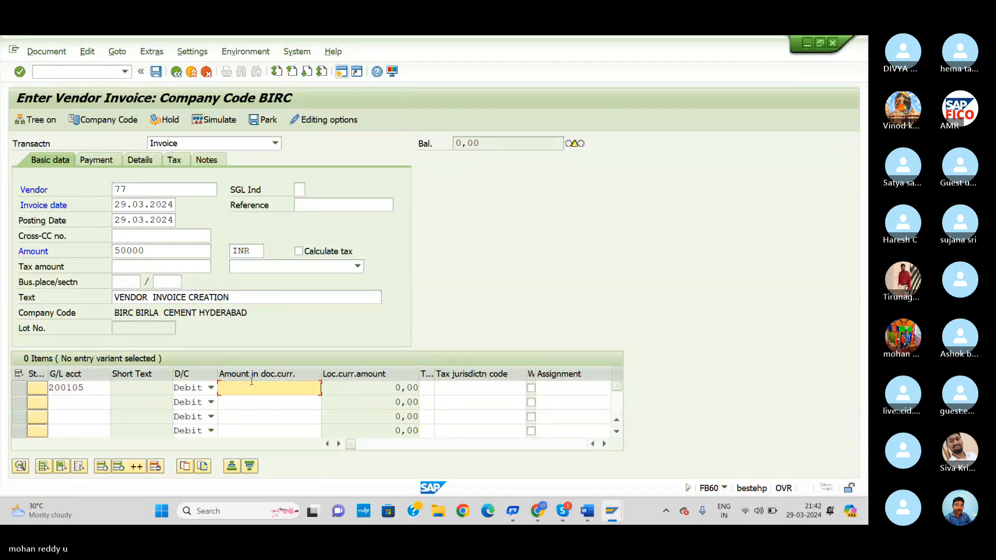
text(50000)
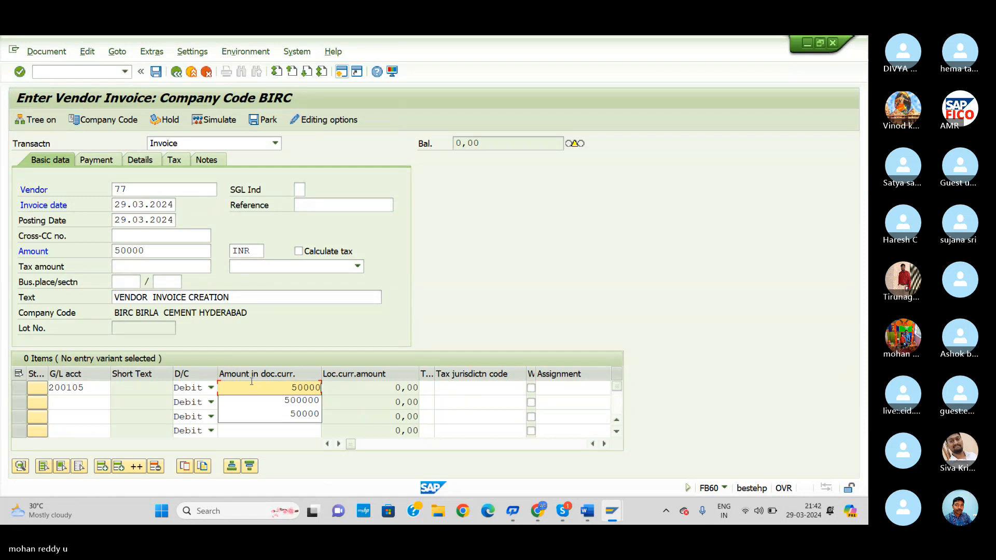
key(Return)
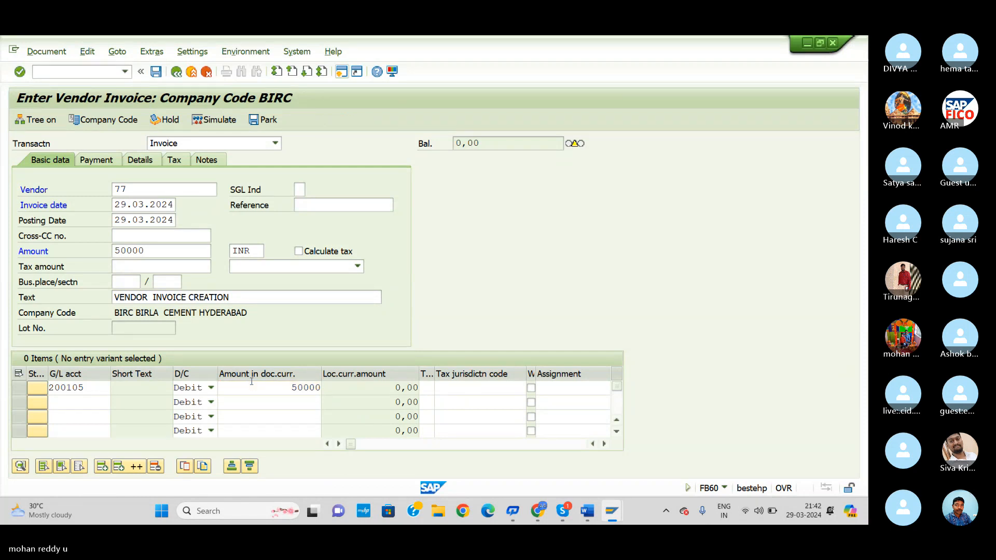
Simulate and post the vendor invoice, creating document 514 in BIRC
click(195, 123)
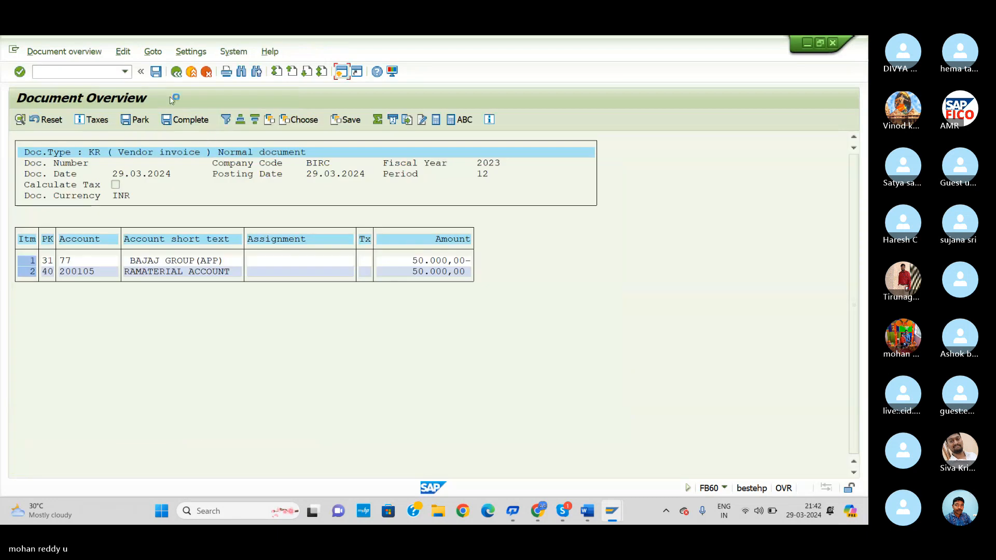
click(156, 74)
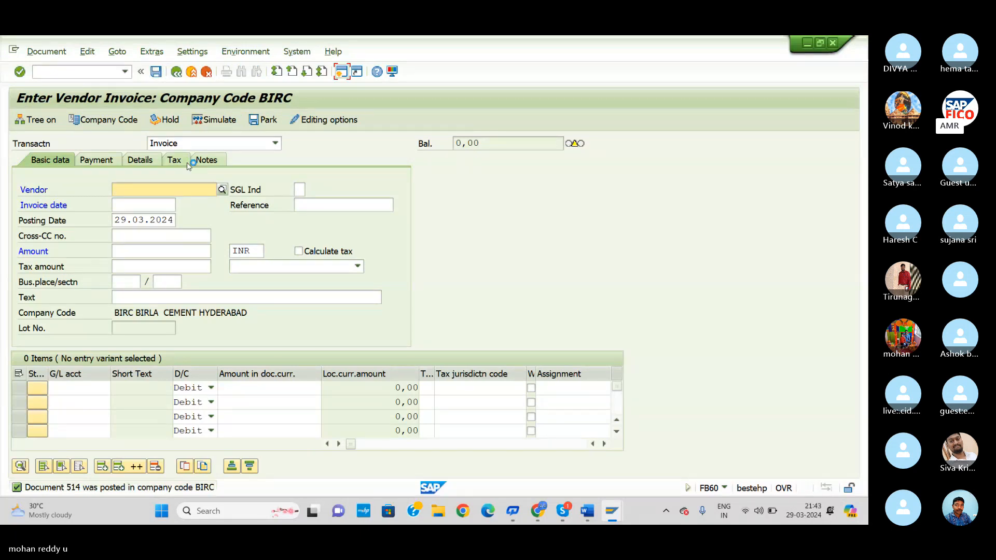
click(88, 72)
text(/N)
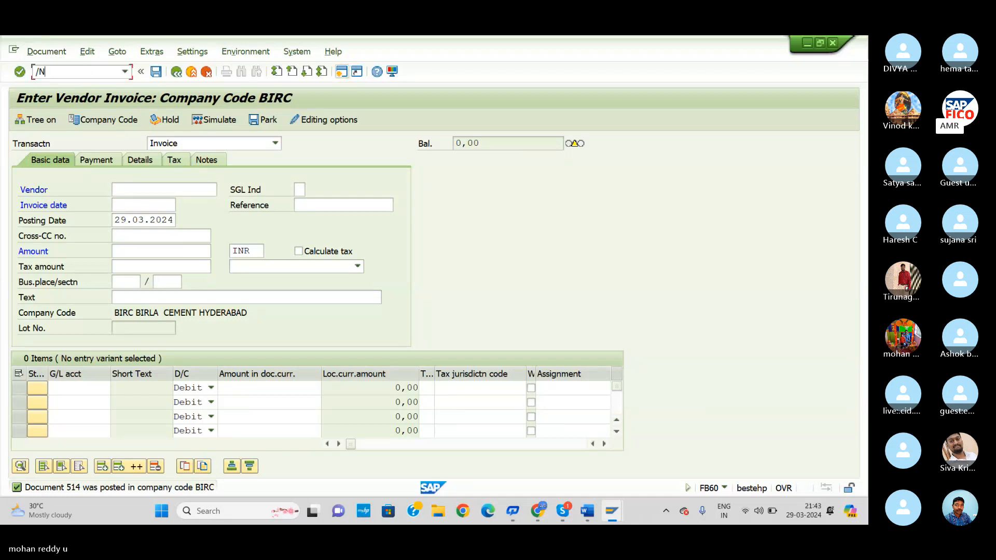
text(FBL1N)
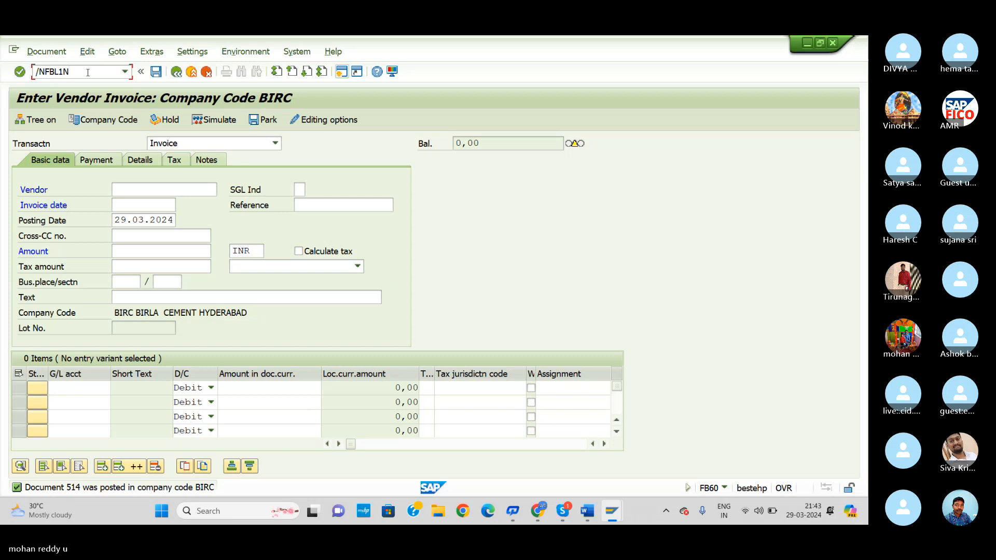
List vendor 77's BIRC line items in FBL1N, showing document 514 open, then open a new session
key(Return)
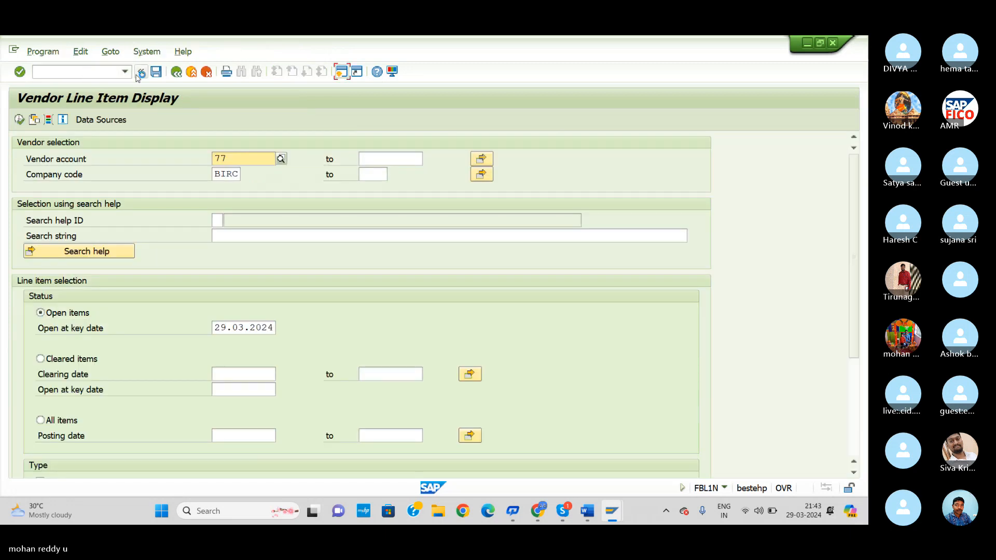
click(20, 120)
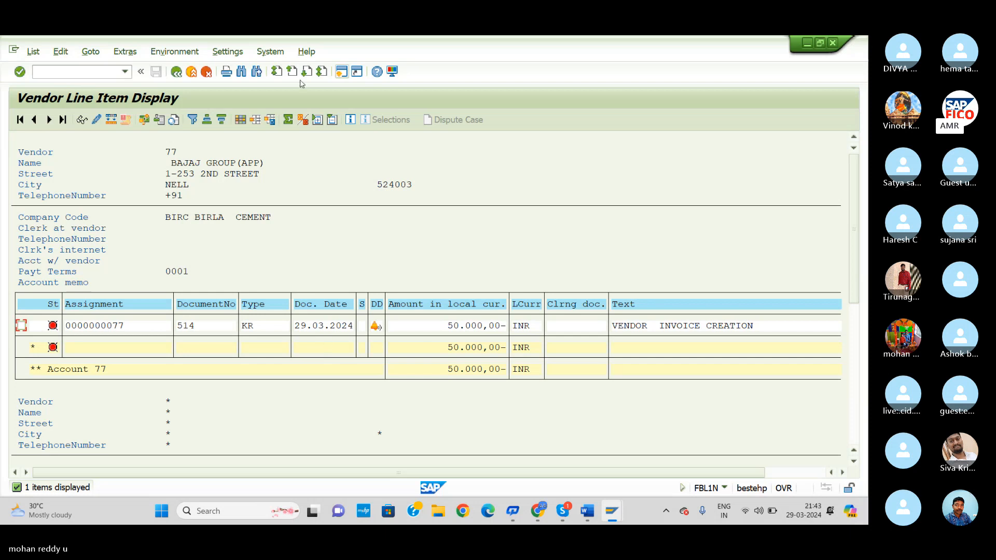
click(341, 72)
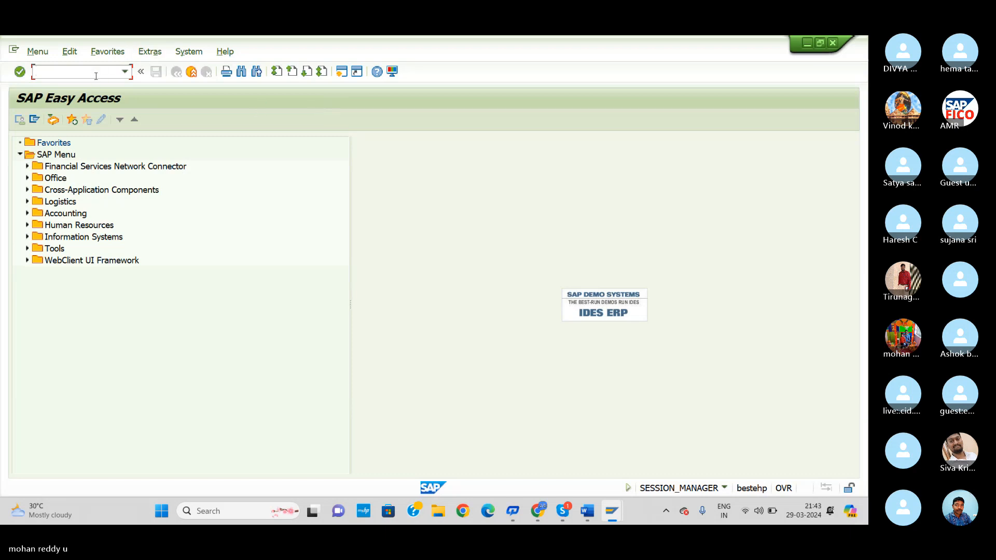
In F110, enter run date 29.03.2024 and identification BIRC, then show the Parameter settings
text(F110)
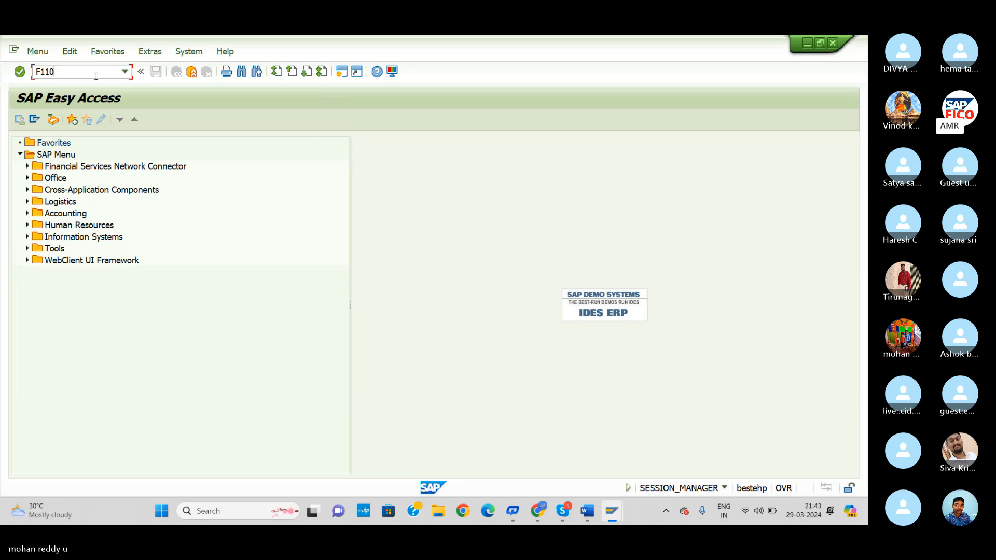
key(Return)
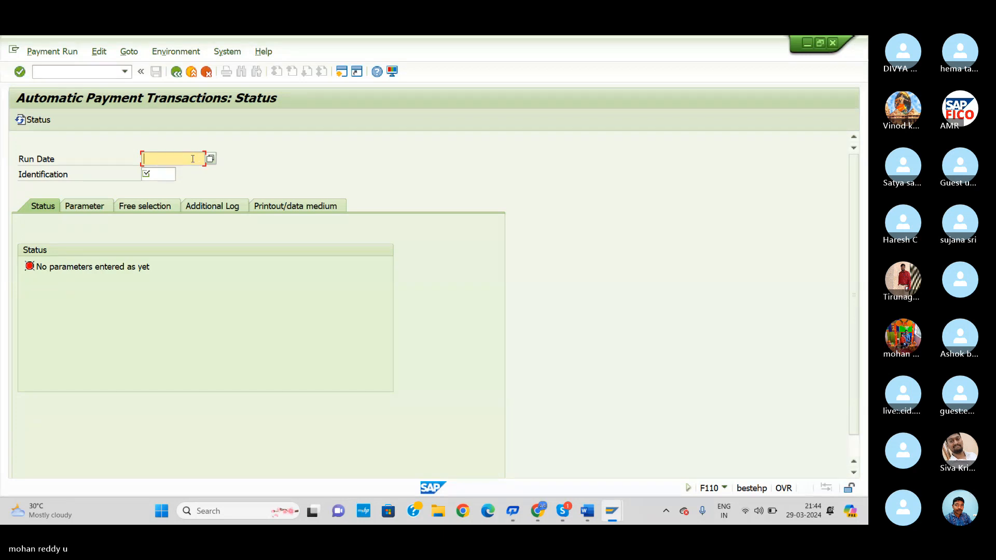
text(29.03.2024)
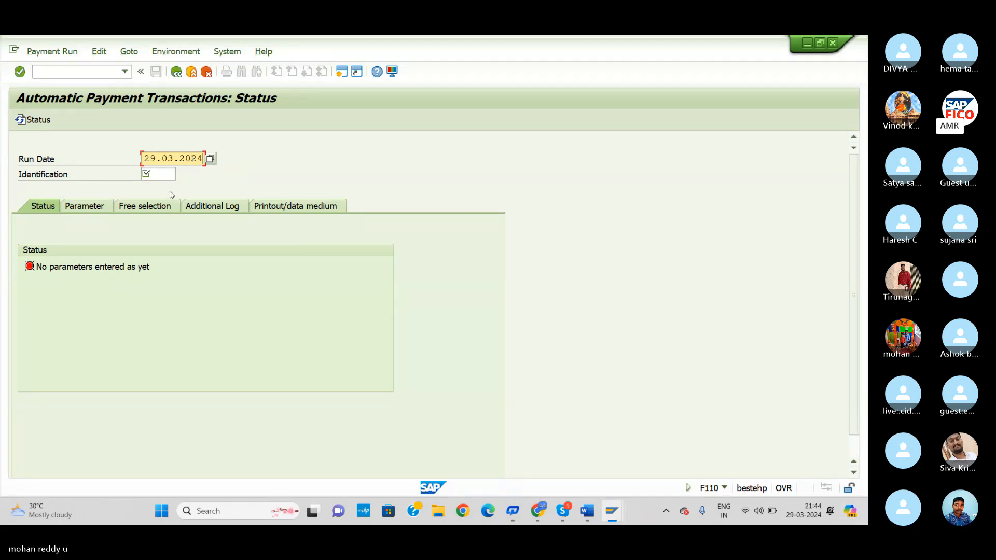
click(158, 176)
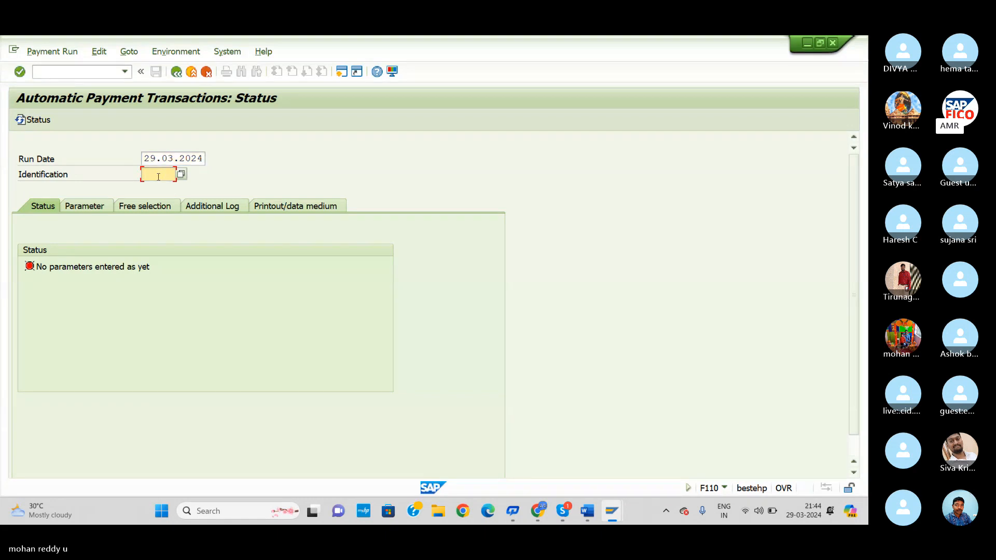
text(BIRC)
click(84, 207)
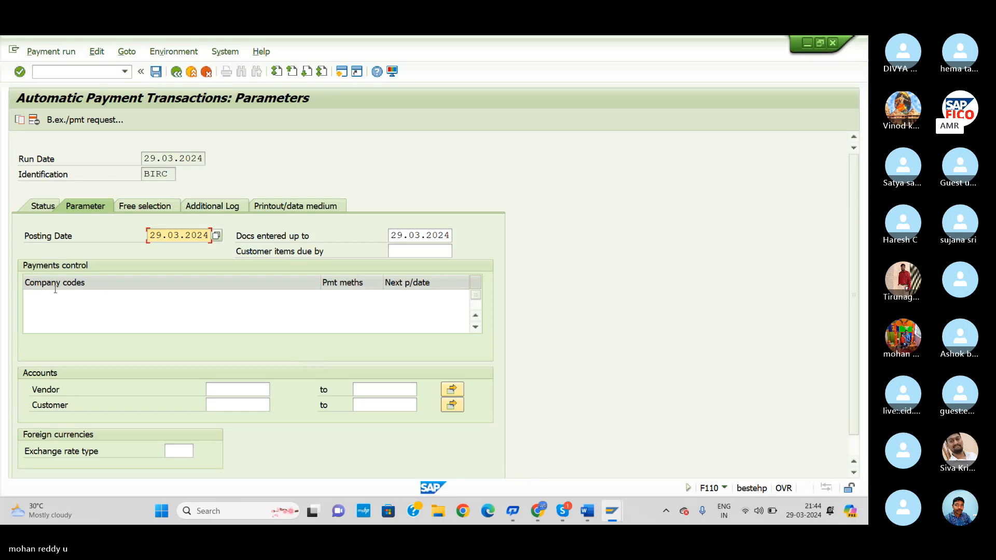
Enter company code BIRC with payment method C (CHEQUE) and next payment date 31.03.2024
click(70, 311)
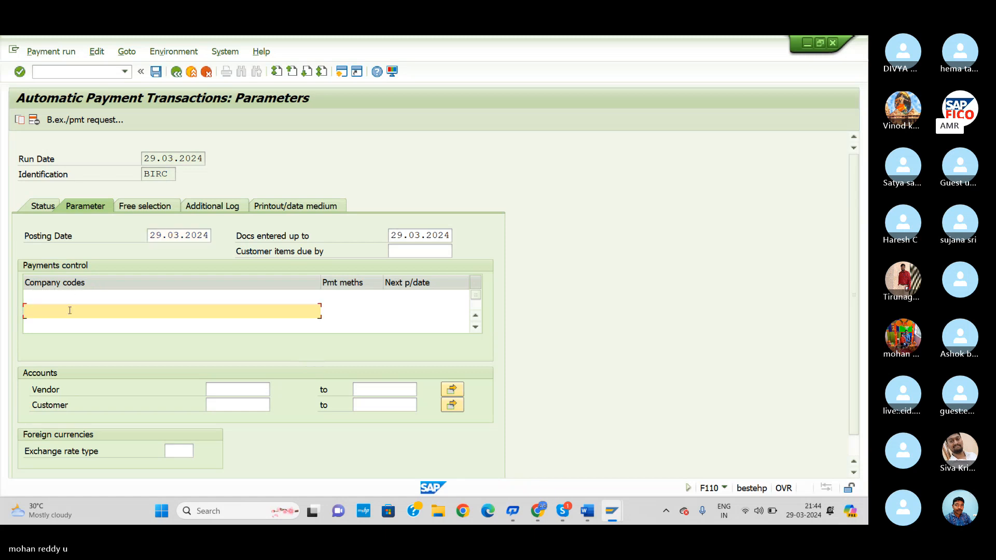
click(62, 300)
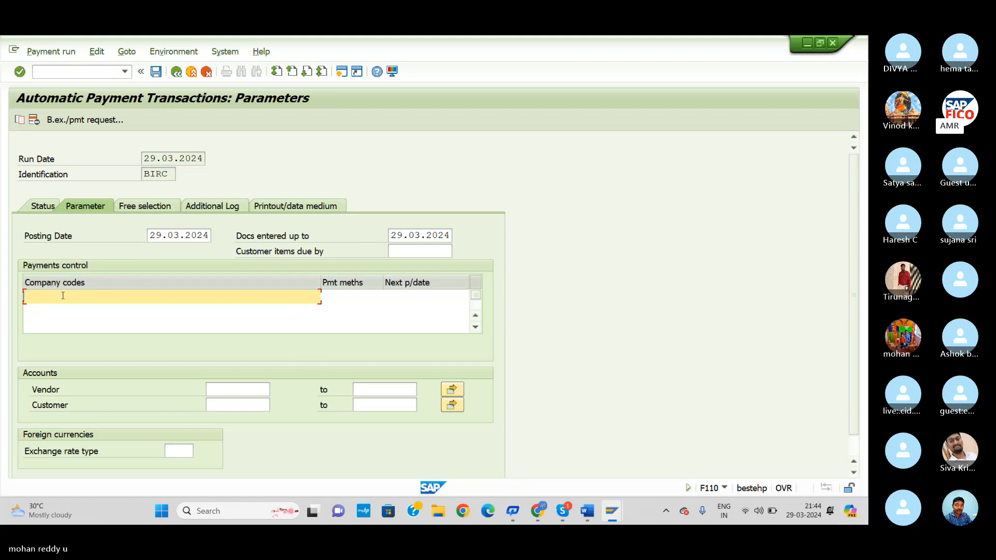
text(BIRC)
click(345, 301)
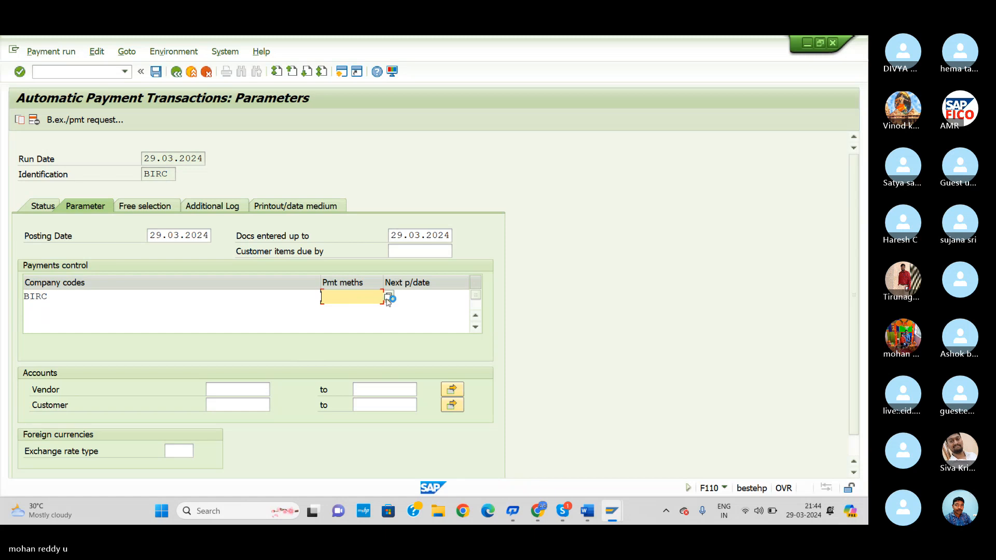
click(387, 297)
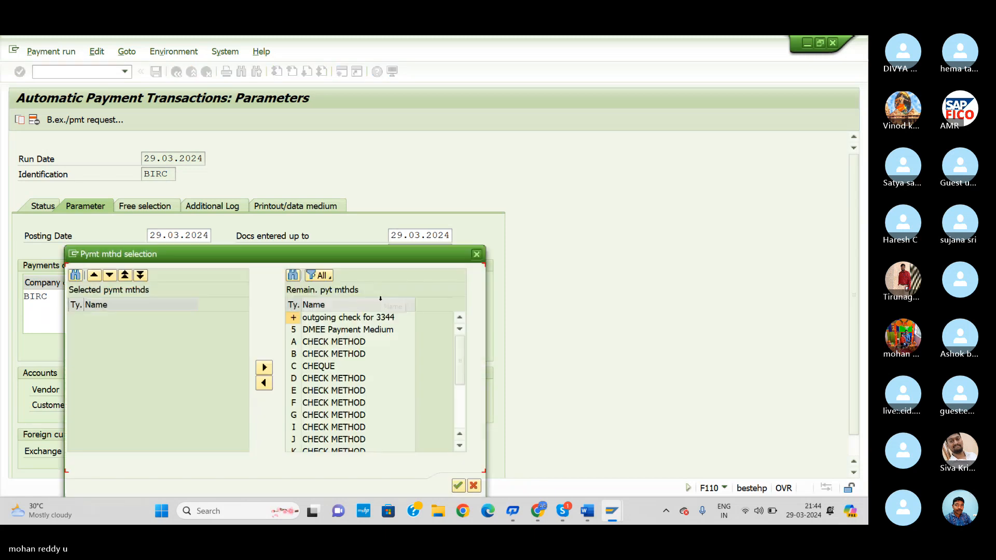
click(317, 369)
double_click(320, 367)
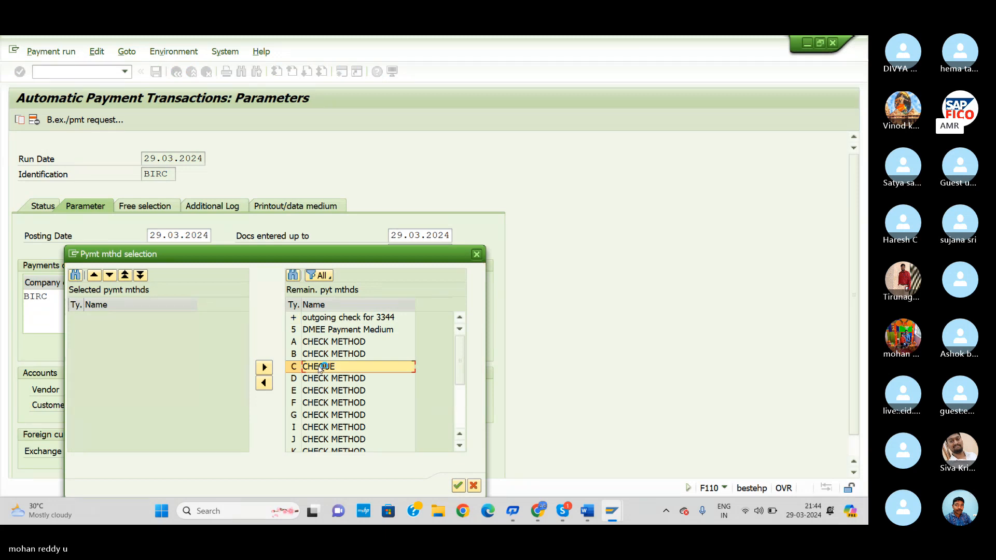
click(263, 384)
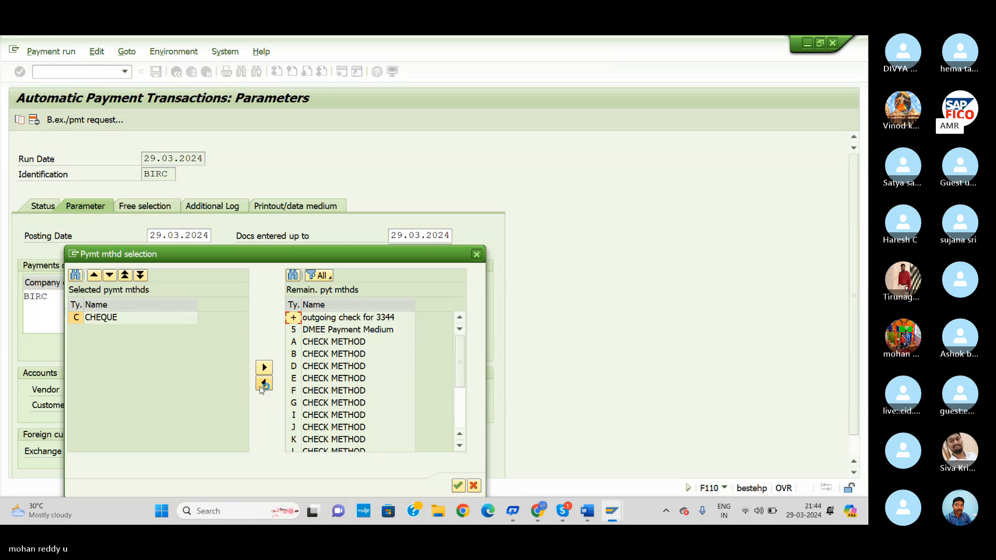
click(457, 486)
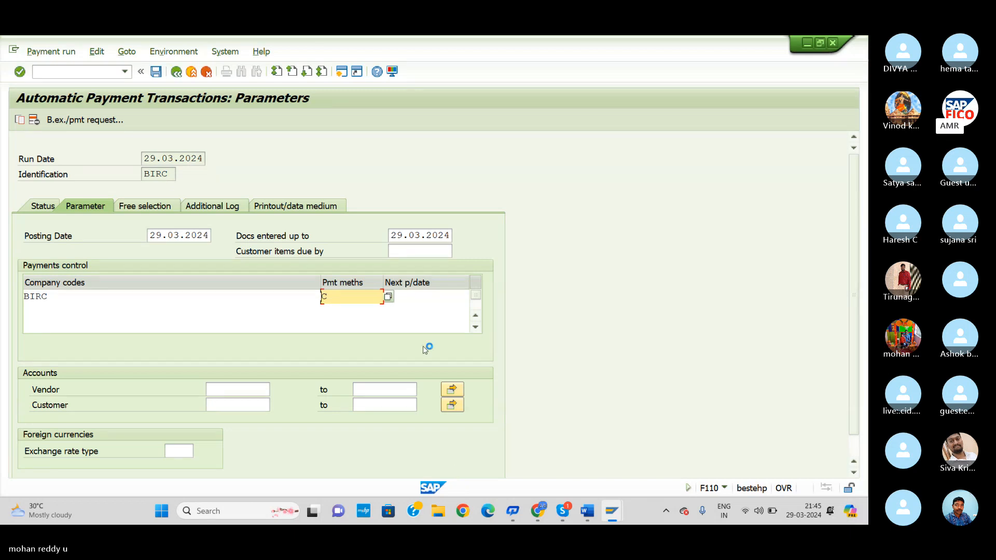
click(419, 294)
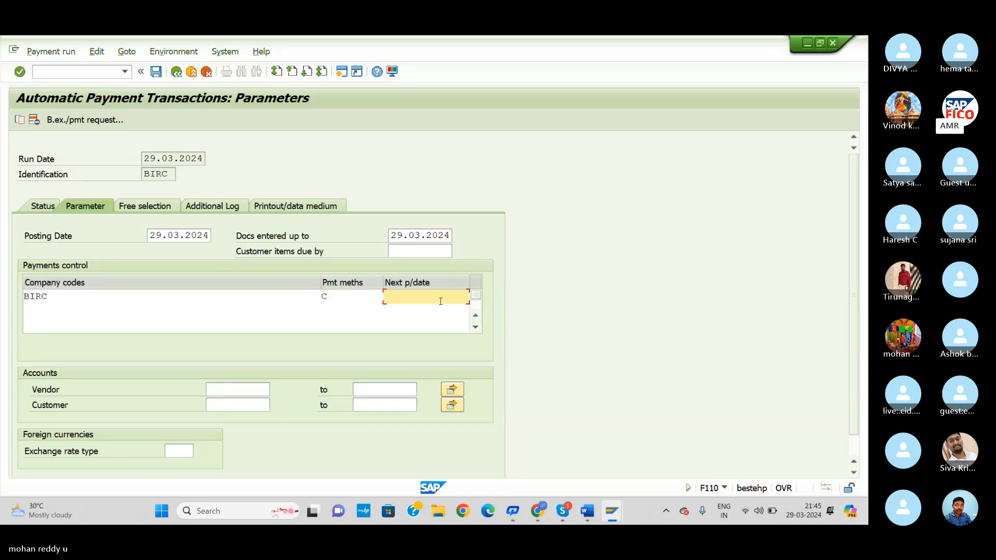
text(31.03.2024)
click(238, 388)
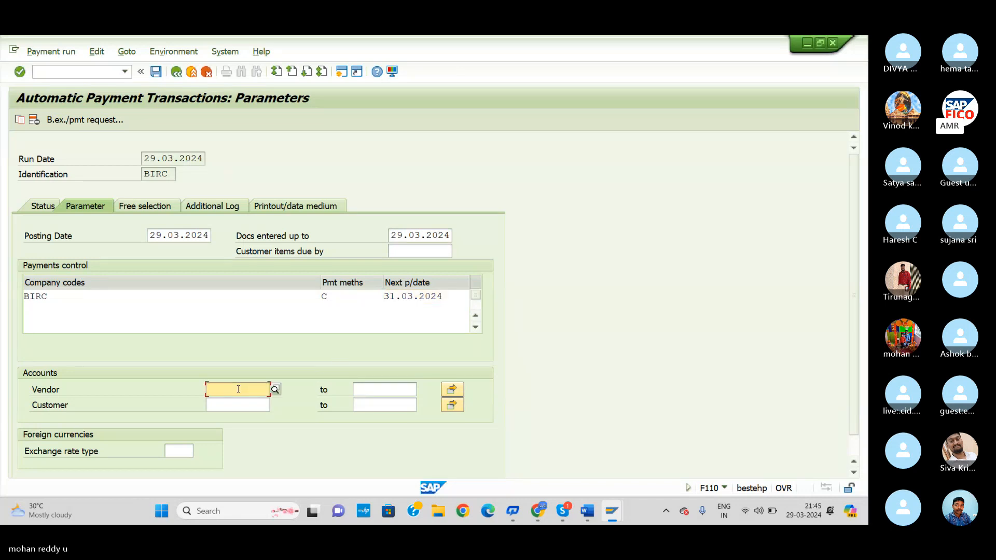
Restrict the vendor range to 77 through 77 via BIRC vendor search, then show Additional Log
click(275, 389)
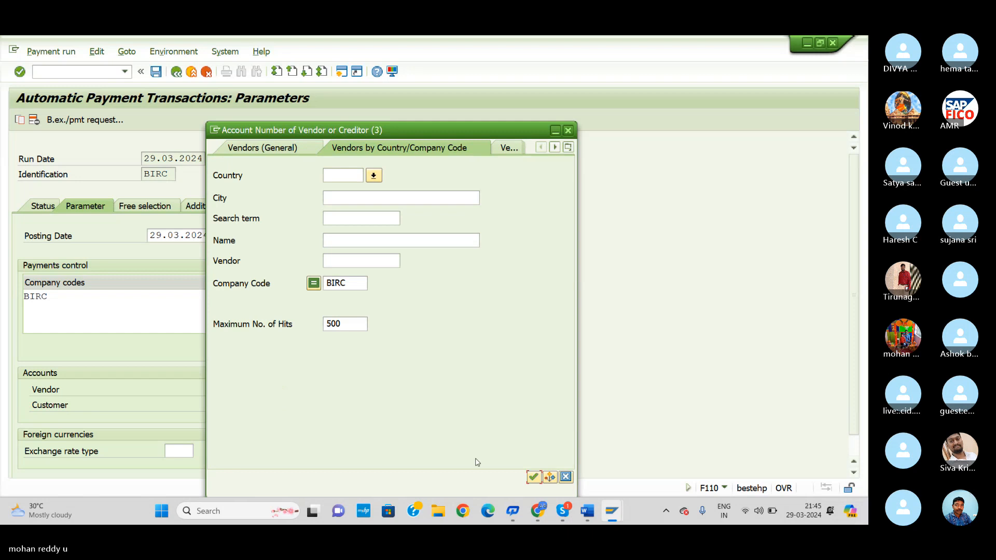
click(532, 477)
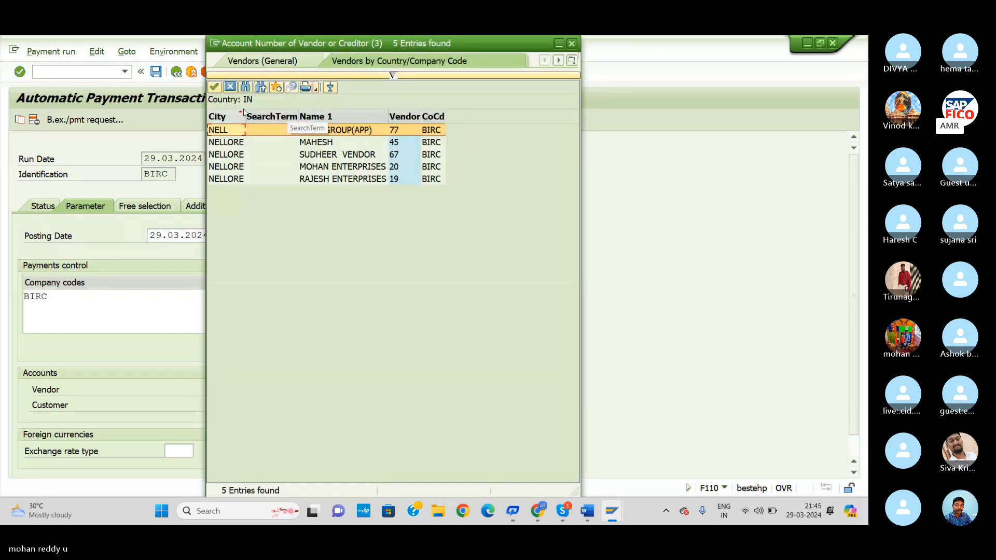
click(215, 86)
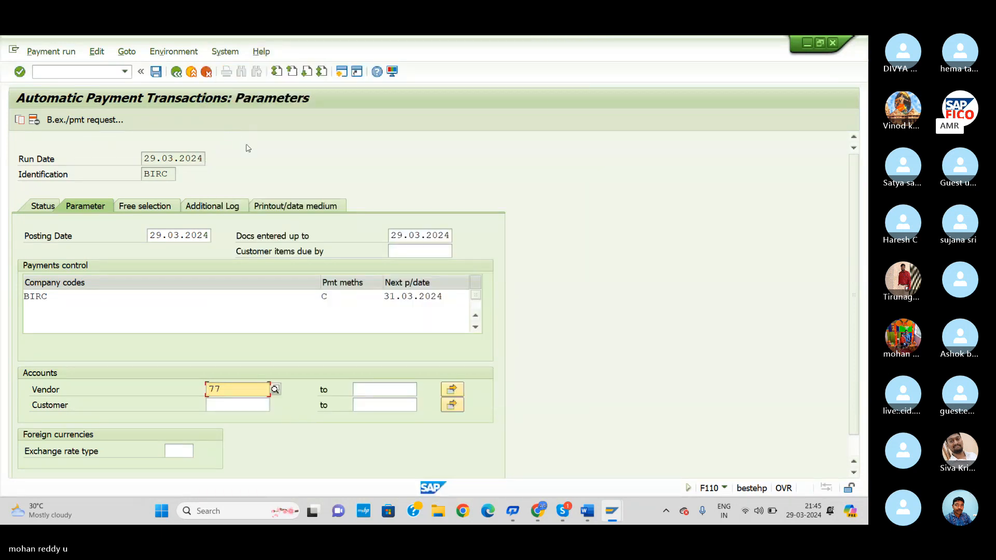
click(382, 391)
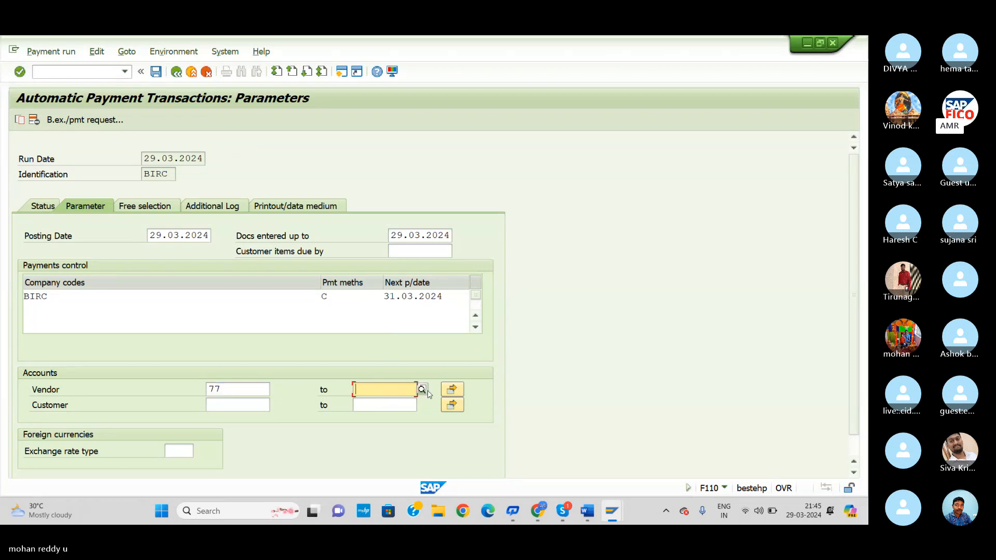
click(422, 390)
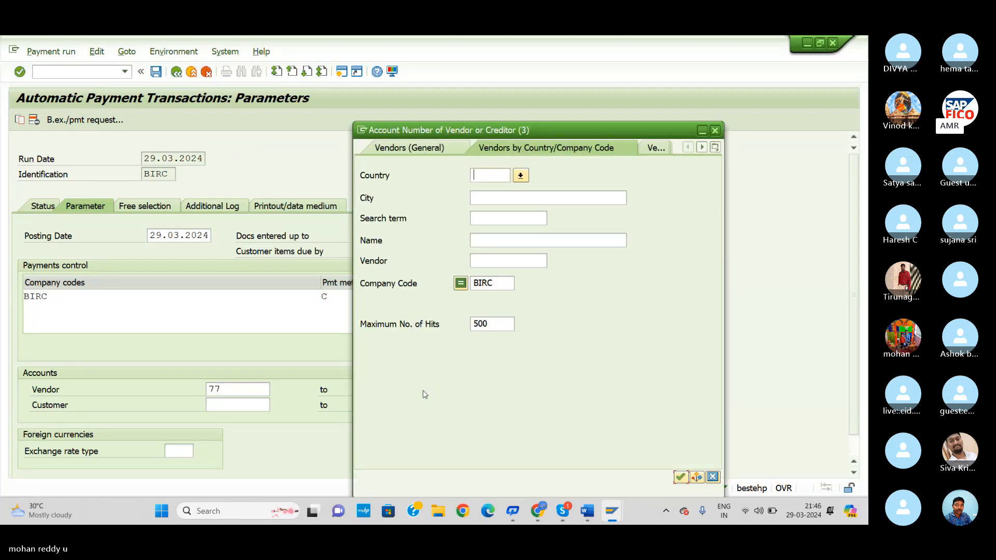
click(681, 477)
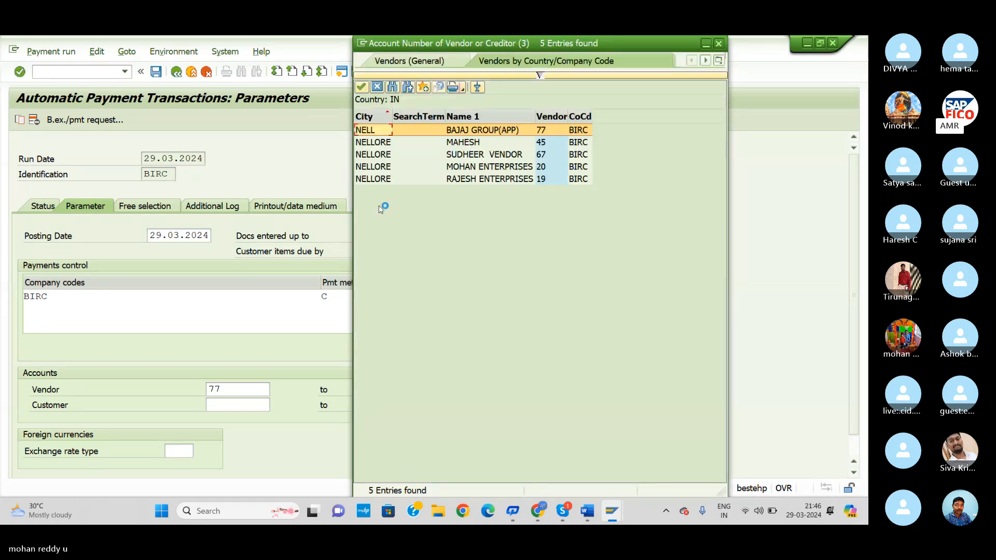
click(361, 89)
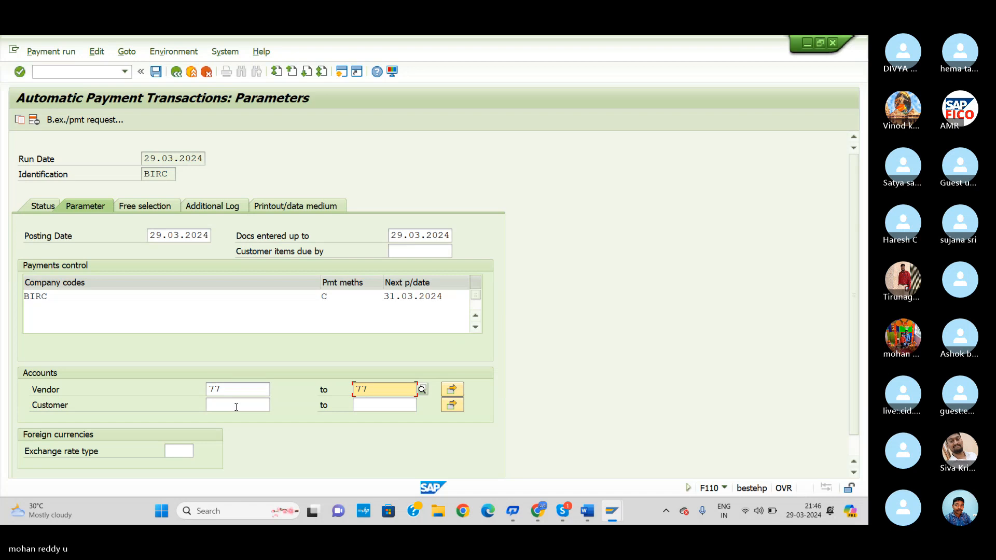
click(209, 208)
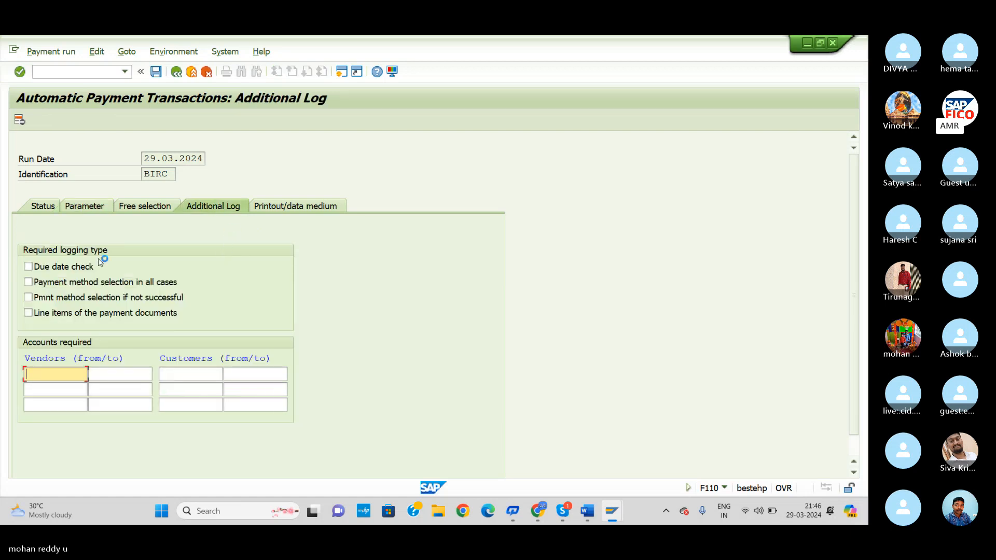
Log due date check and all payment method selections for vendor 77, then save the parameters
click(28, 267)
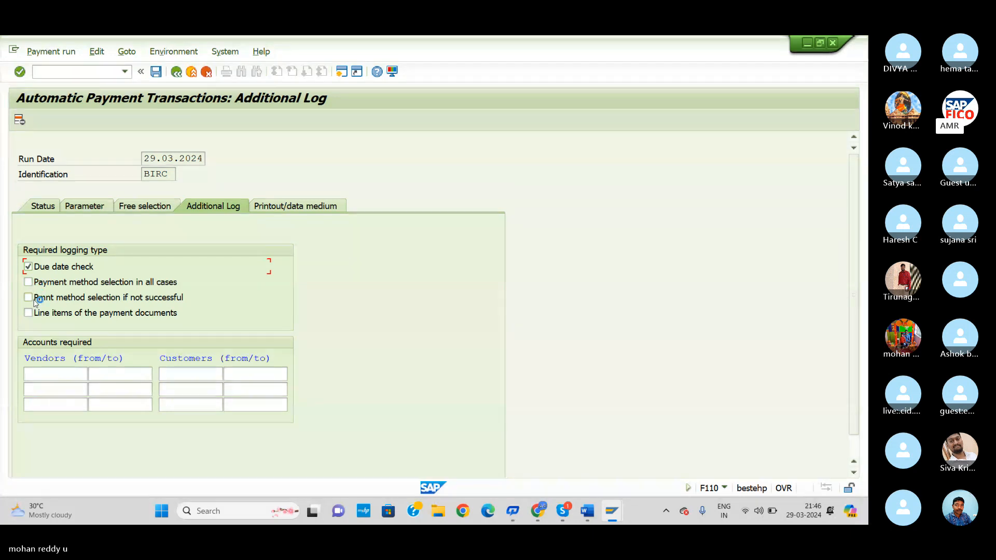
click(28, 281)
click(78, 373)
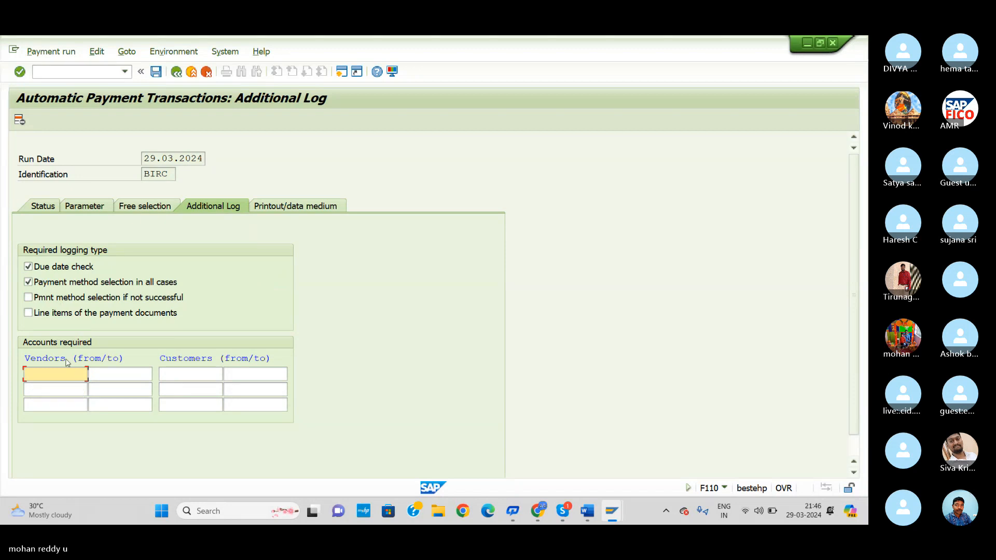
text(77)
click(119, 372)
text(77)
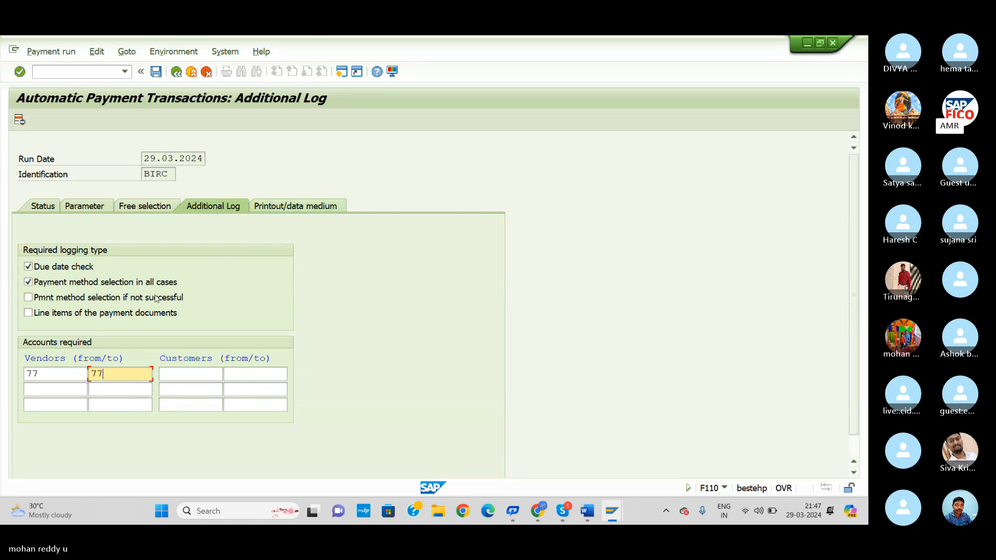
click(45, 206)
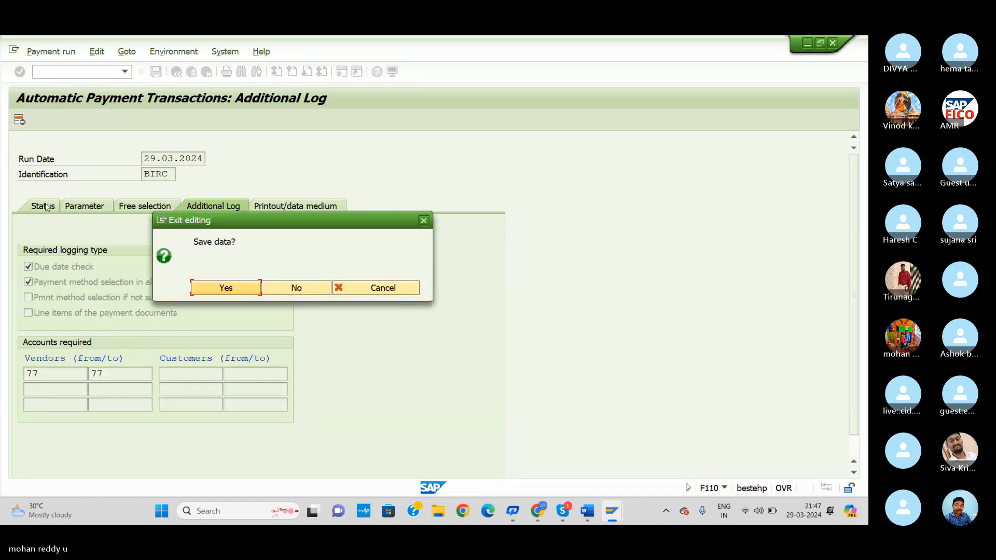
click(222, 289)
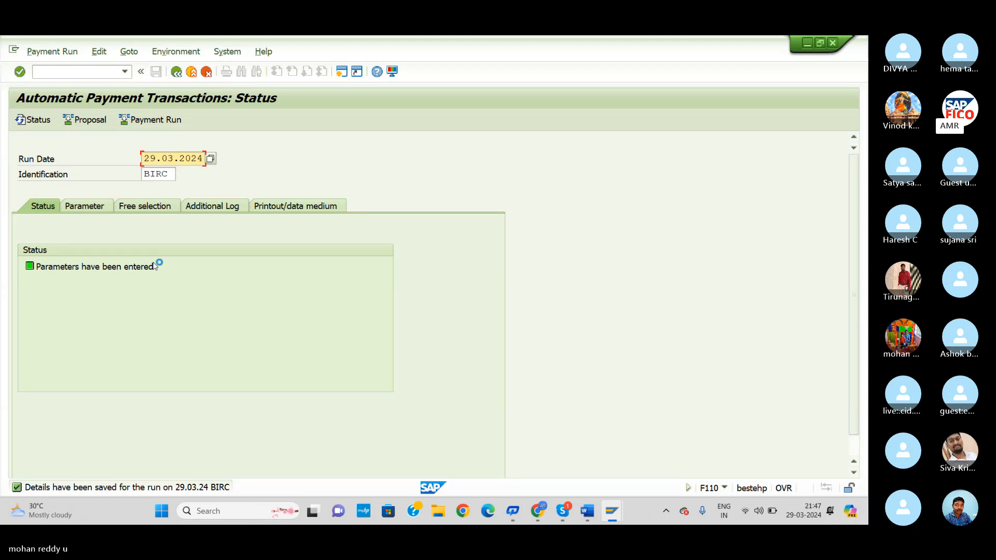
Schedule the payment proposal to start immediately and confirm it
click(87, 120)
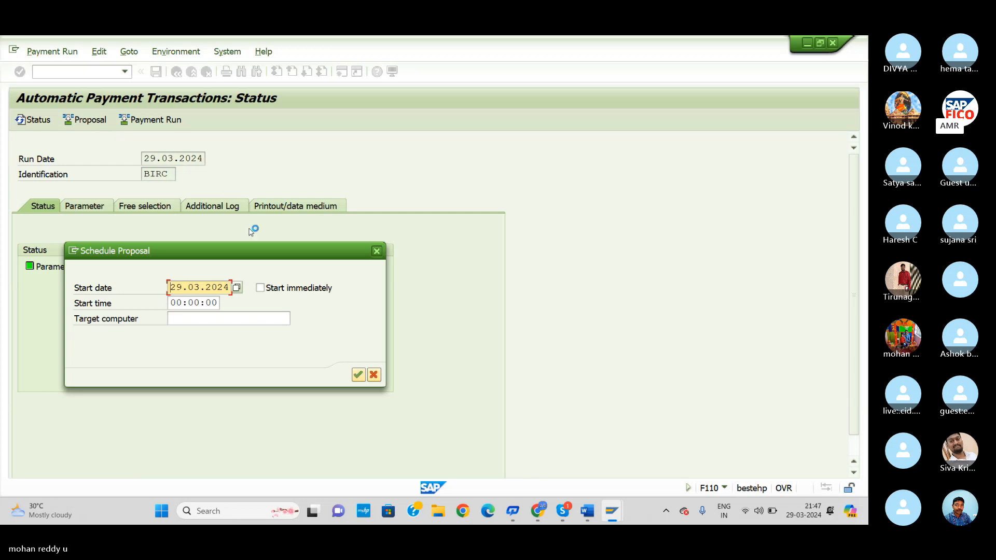
click(269, 292)
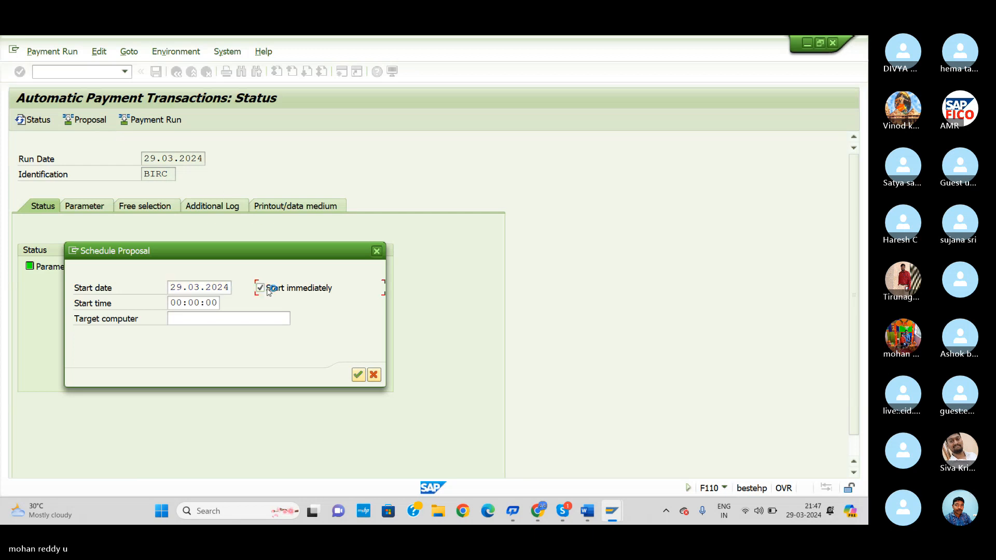
click(358, 376)
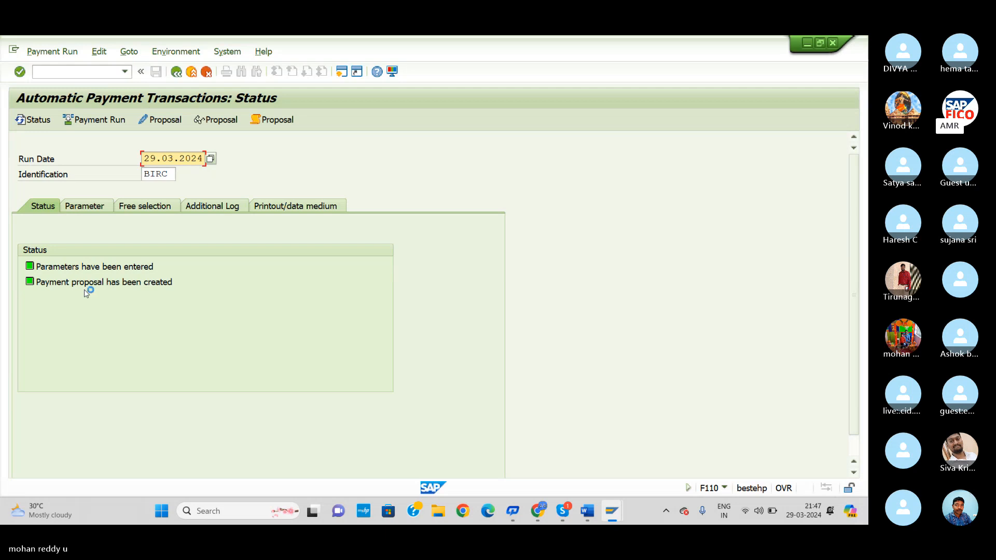
click(173, 121)
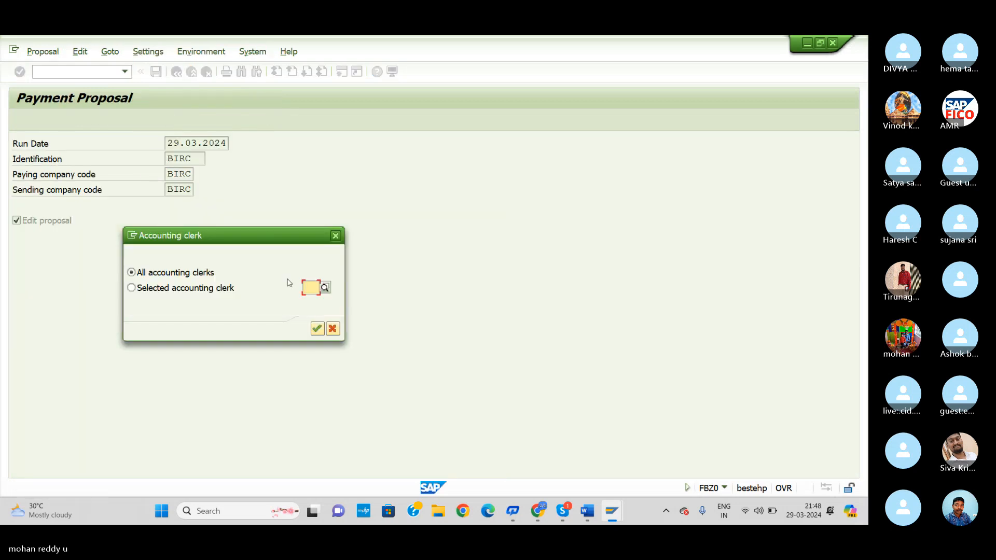
click(319, 329)
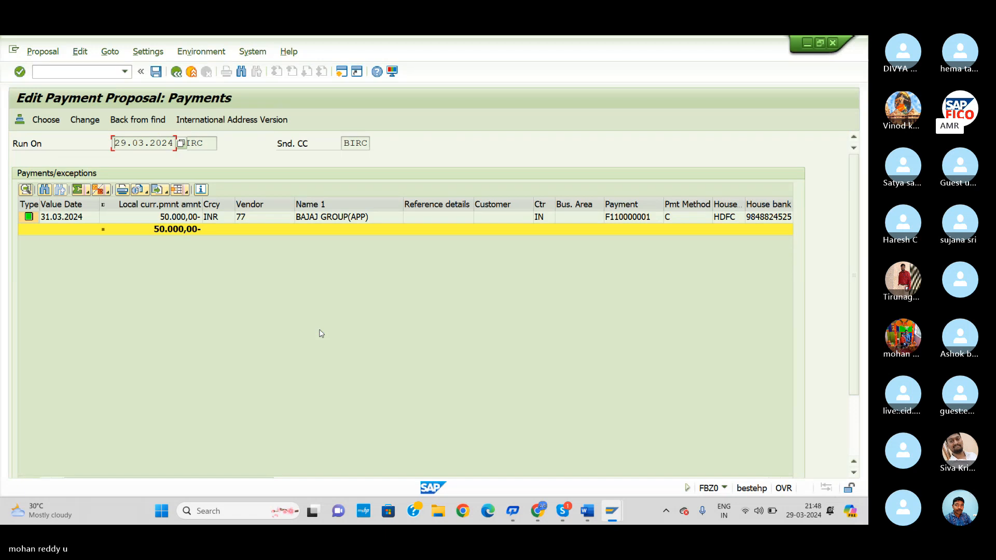
double_click(28, 220)
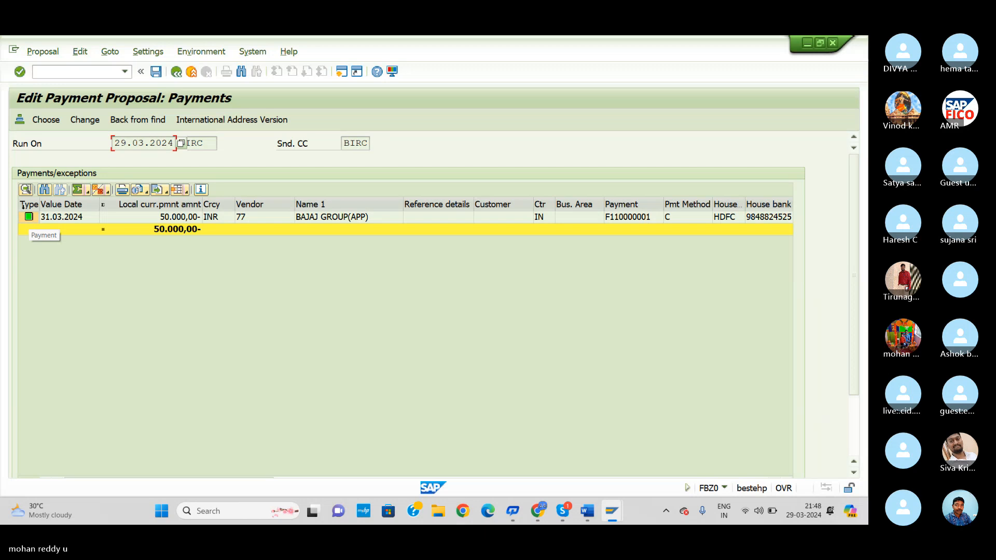
click(176, 72)
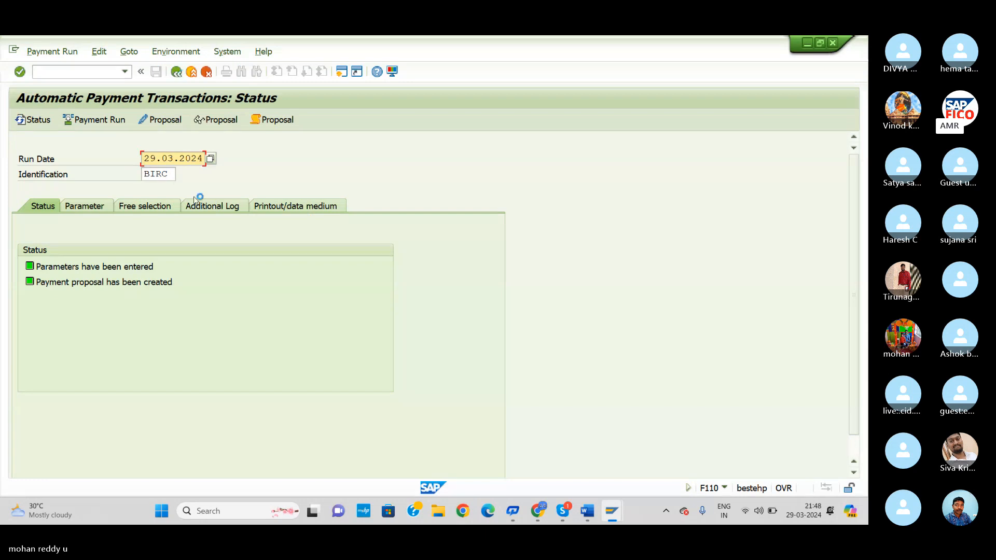
Schedule the payment run to start immediately and refresh until it reports carried out
click(104, 127)
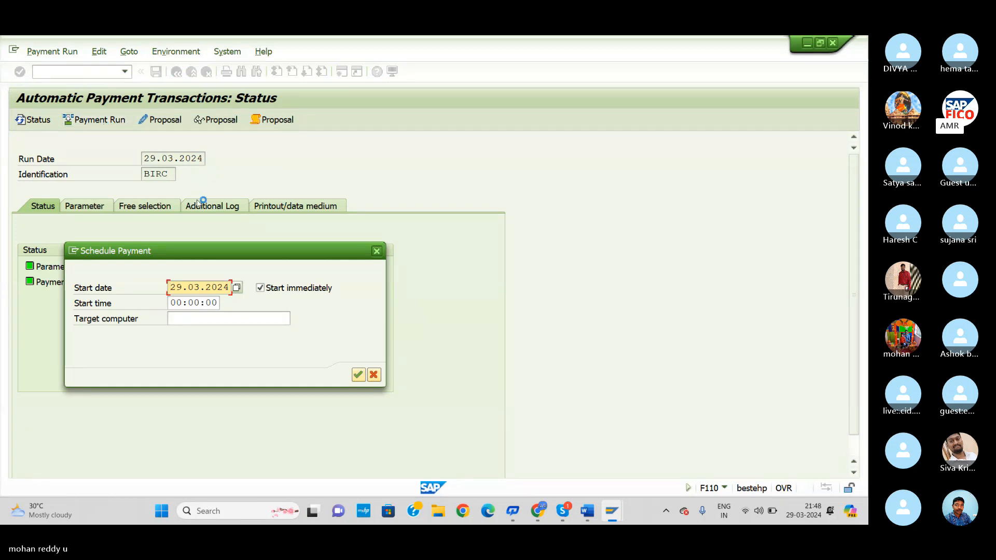
click(358, 376)
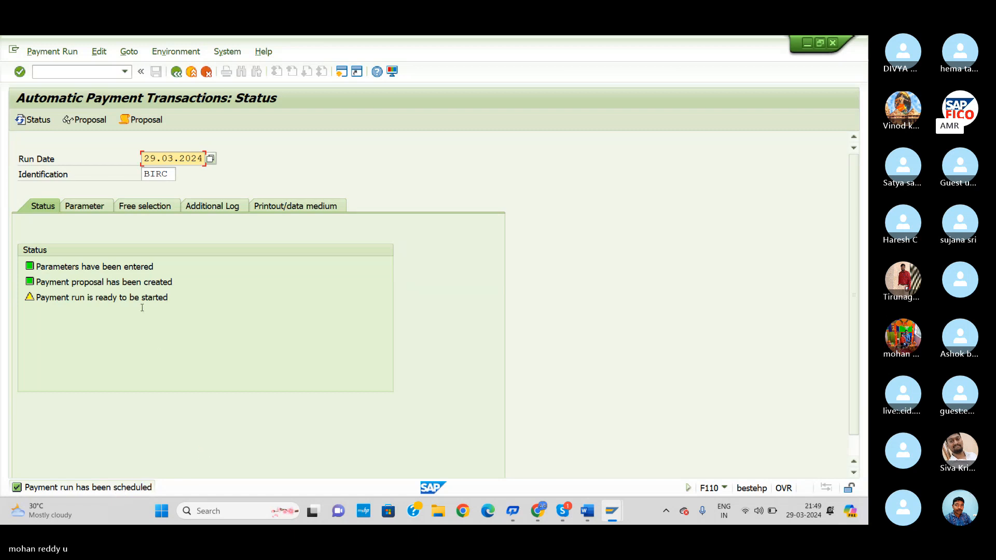
key(Return)
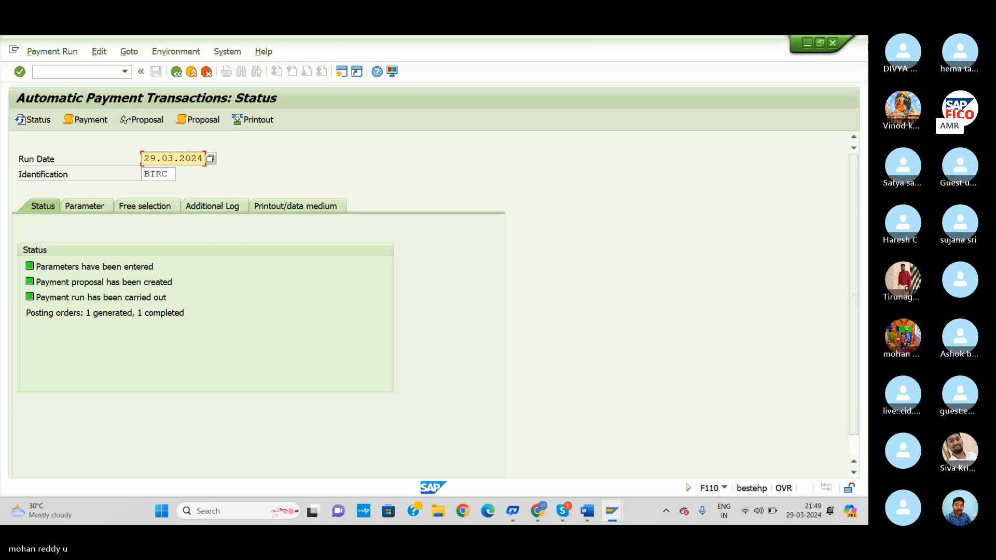
Refresh FBL1N back to selection and list vendor 77's cleared items in BIRC
key(alt+Tab)
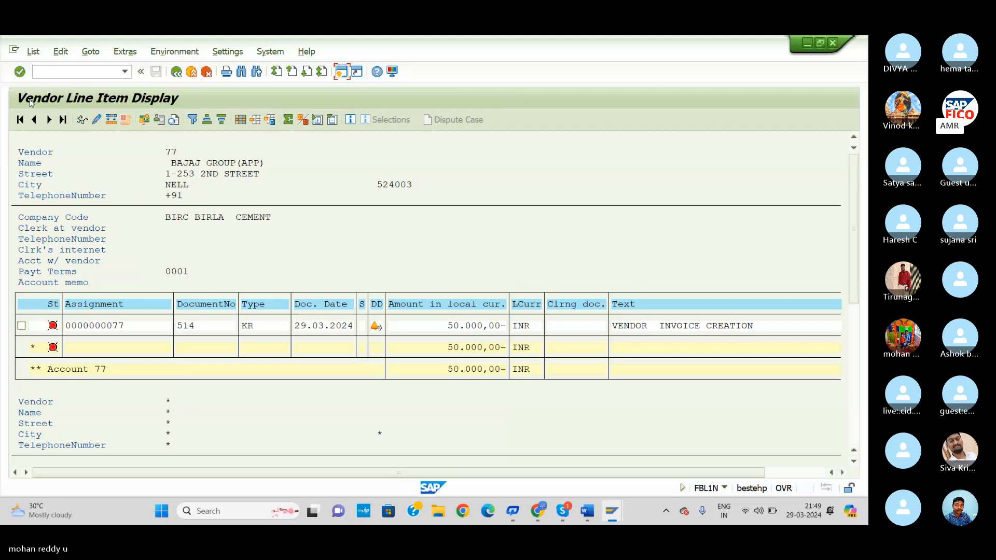
click(33, 52)
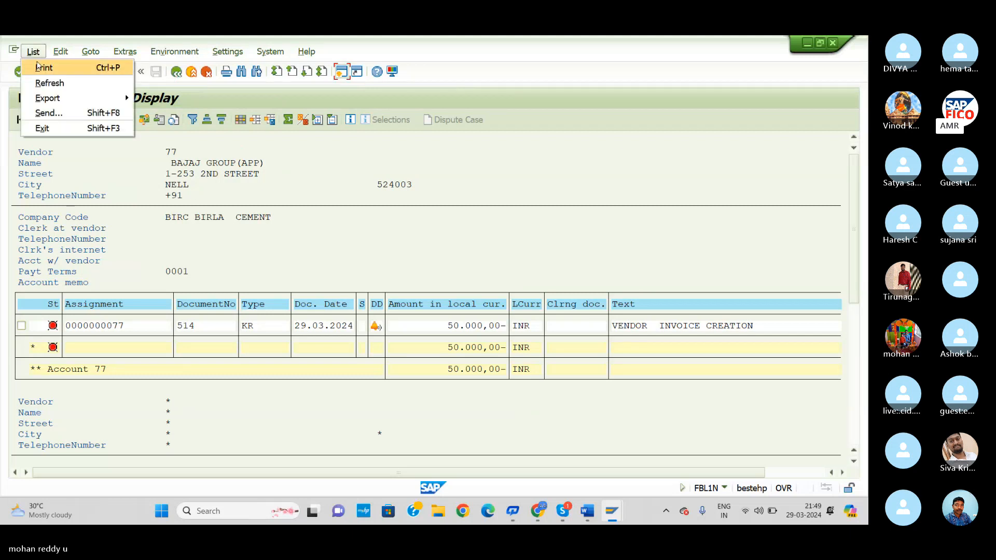
click(58, 83)
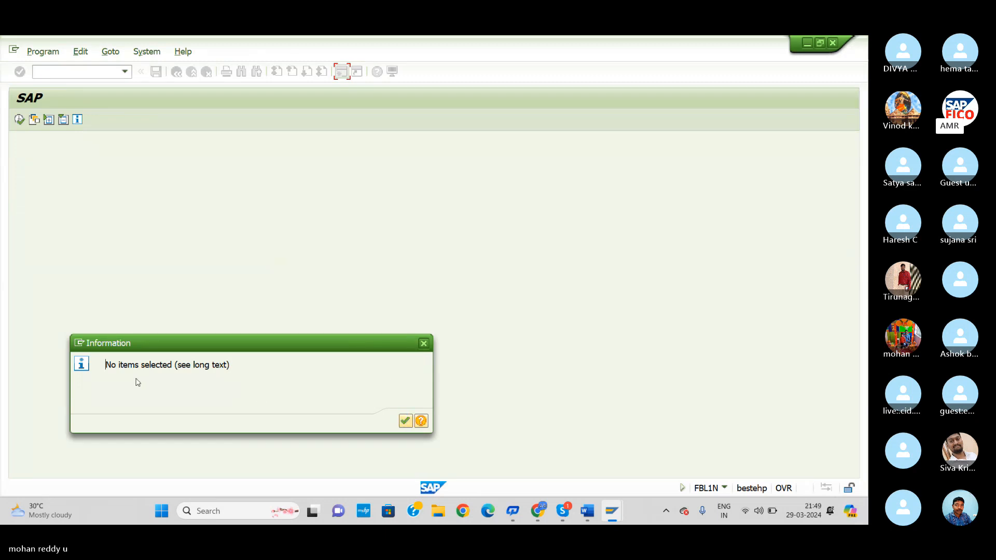
click(405, 421)
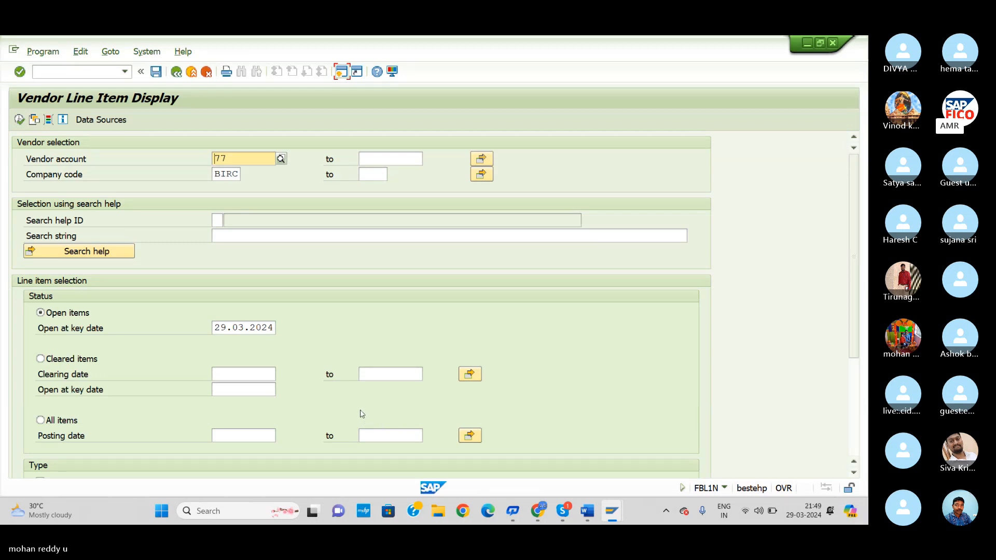
click(38, 360)
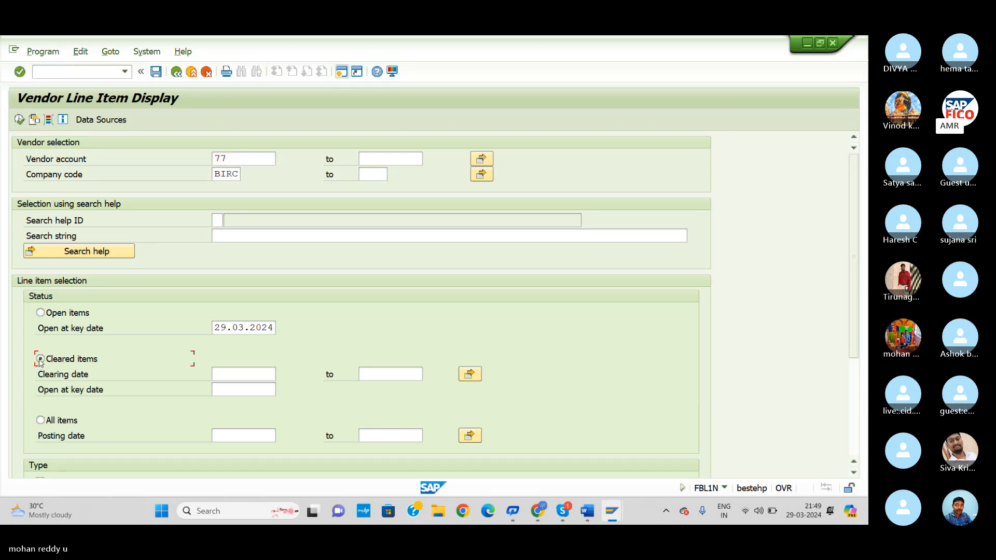
click(19, 119)
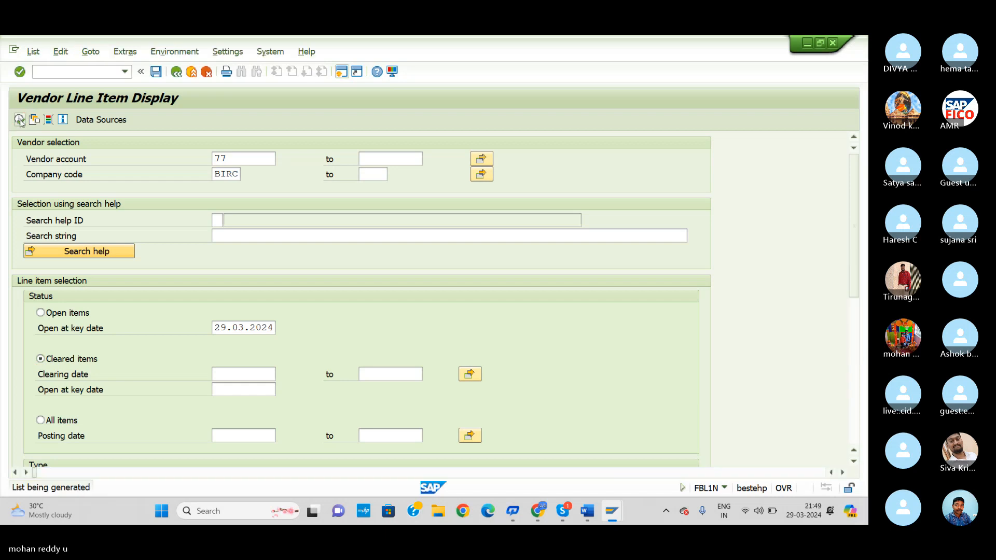
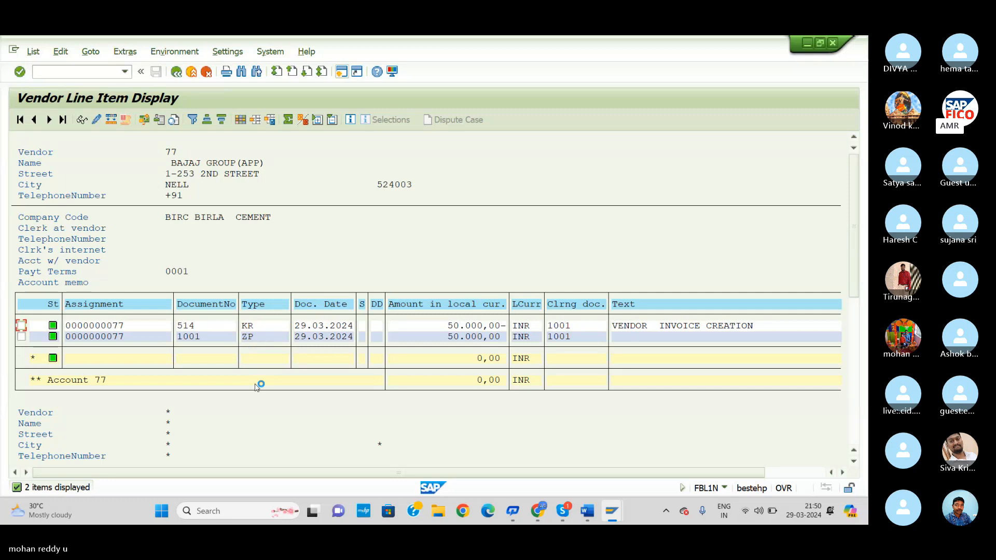
Leave vendor 77's line item list by activating the command field for a new transaction
click(103, 70)
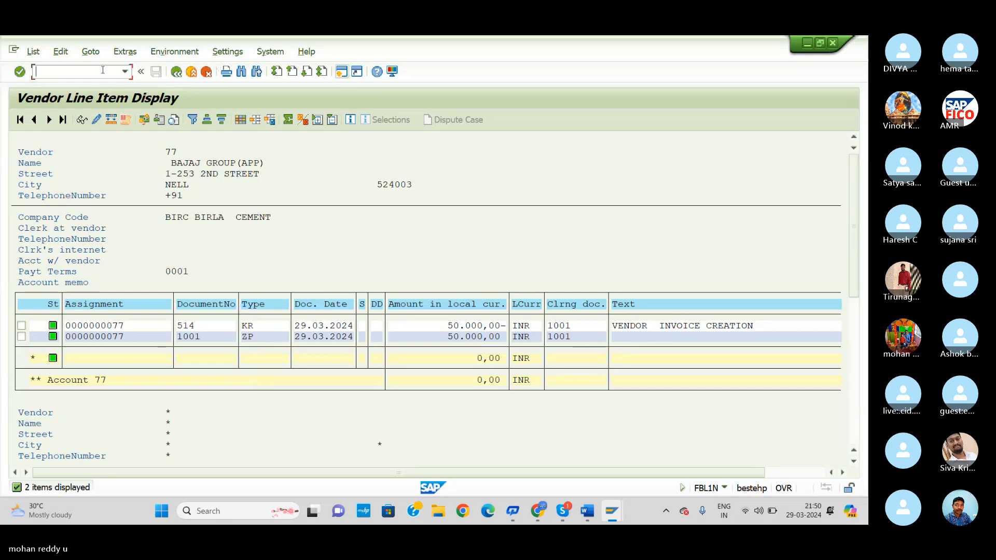
Start FB60 and enter vendor 77 with invoice date 29.03.2024
text(/NFB60)
key(Return)
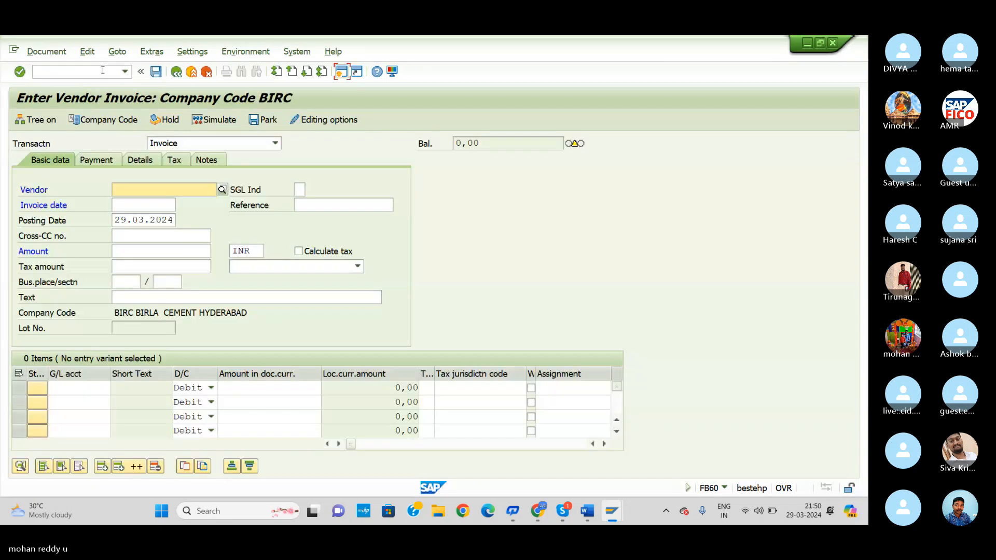
click(223, 191)
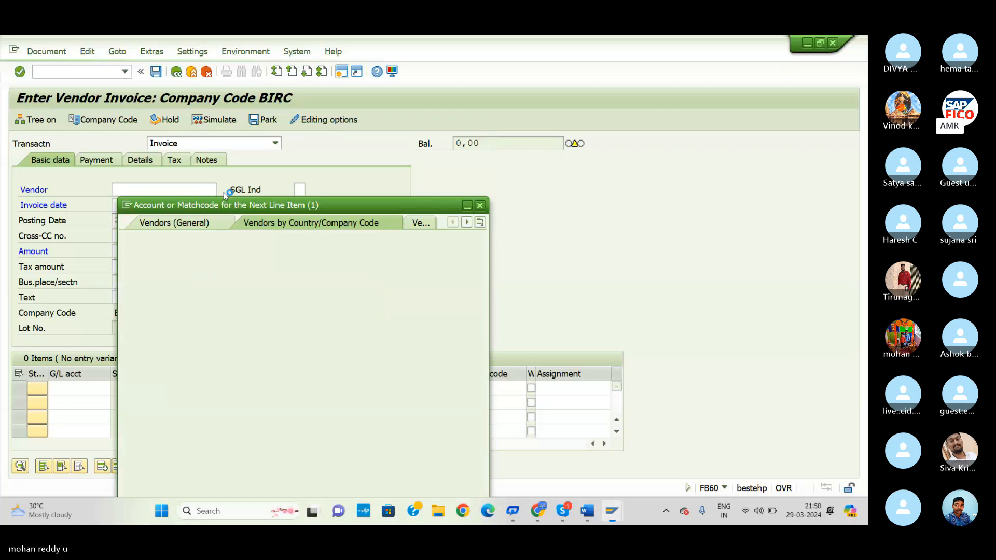
click(445, 477)
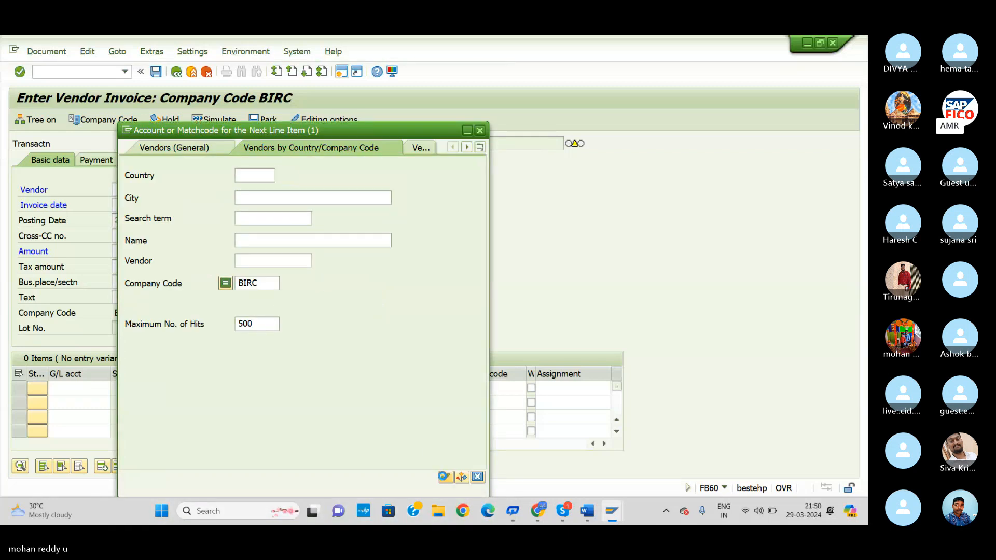
click(126, 88)
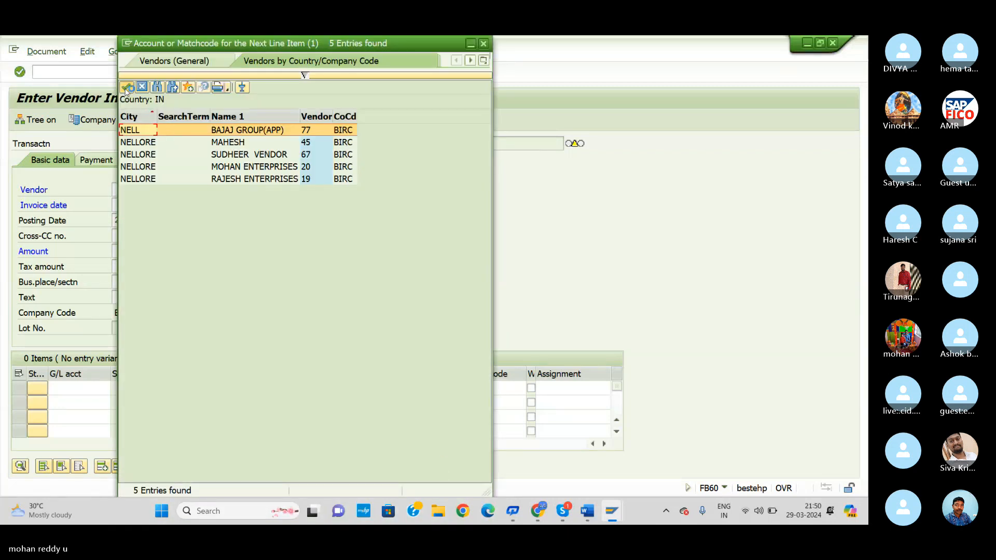
click(139, 203)
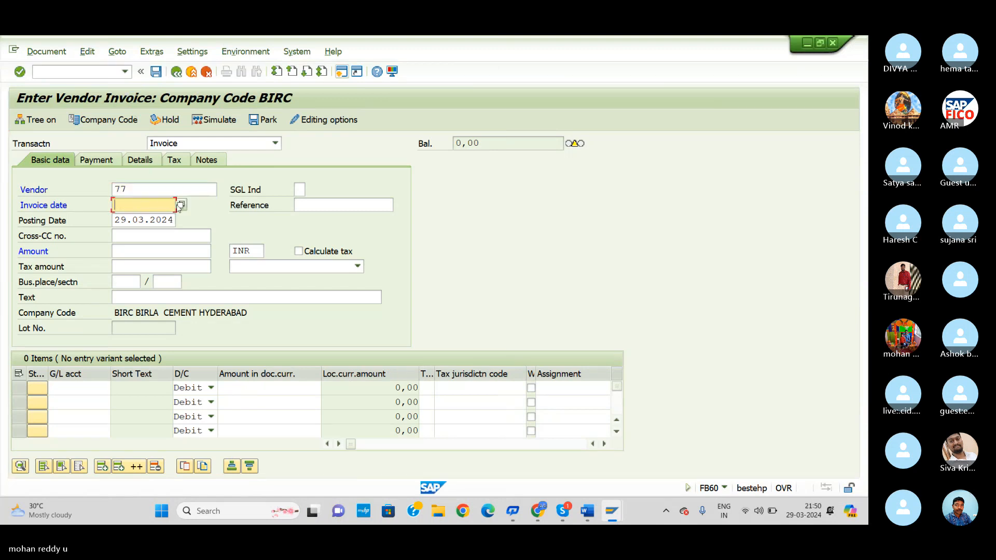
click(179, 205)
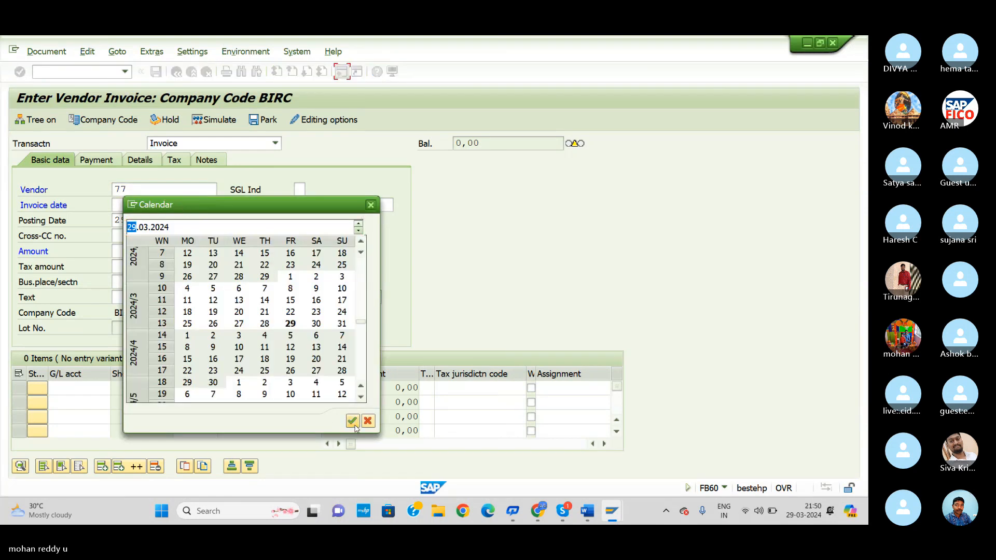
click(353, 422)
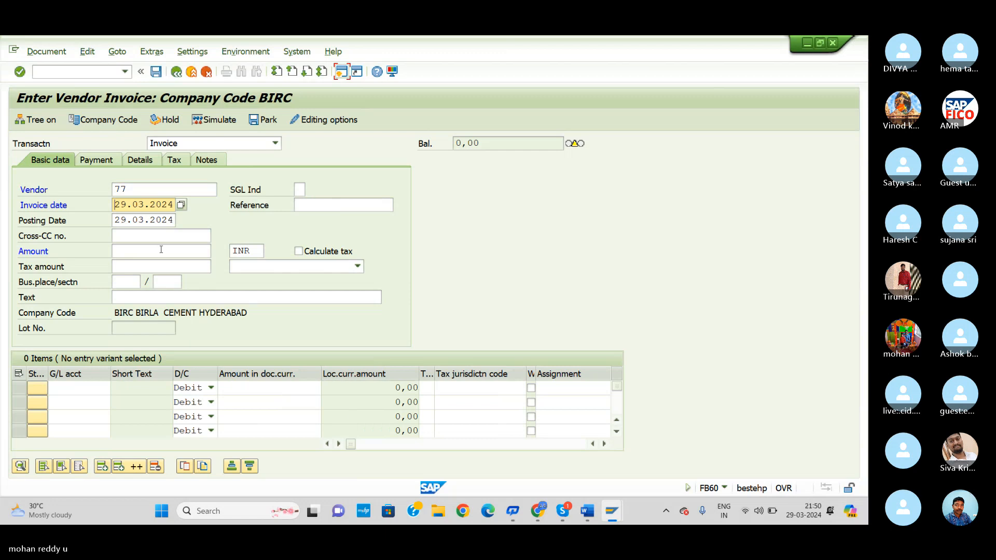
Enter invoice amount 100000 and the text VENDOR INVOICE CREATION
click(140, 250)
text(100)
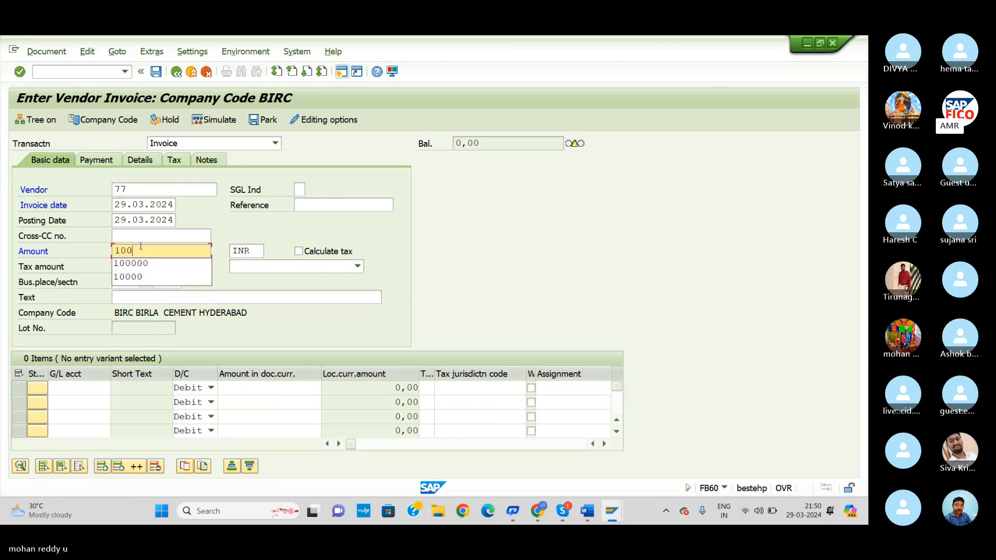
text(000)
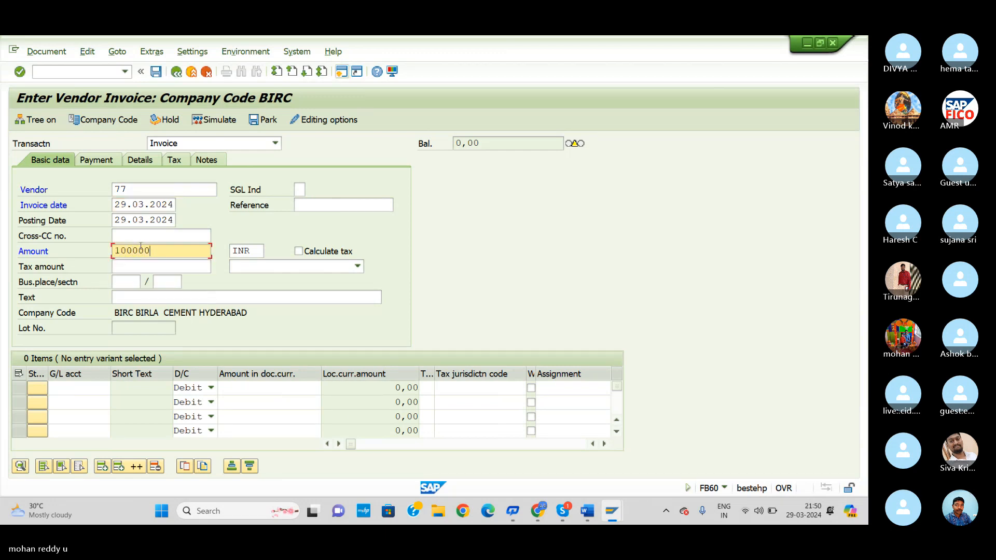
click(148, 300)
text(VE)
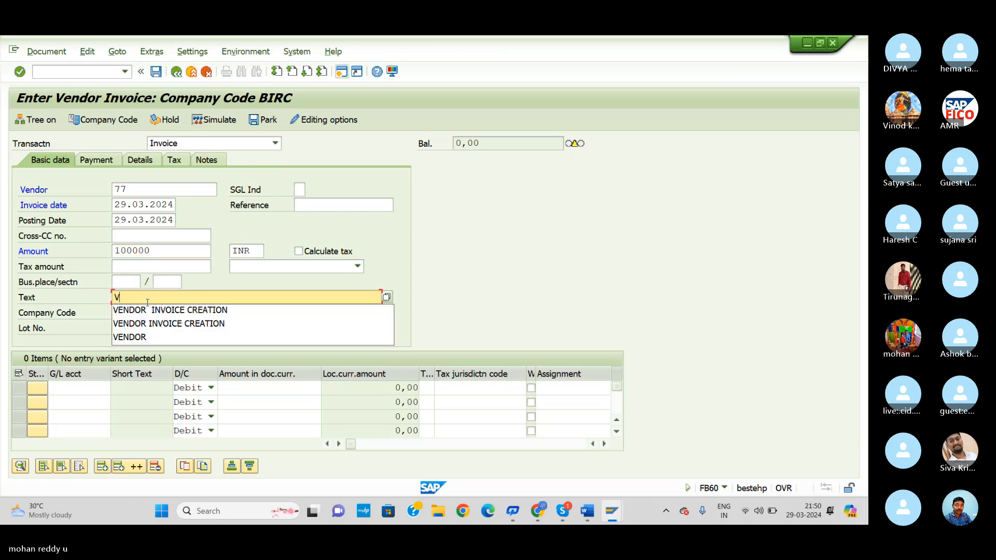
click(168, 311)
Put raw material account 200105 with amount 10000 on the first line item
click(119, 388)
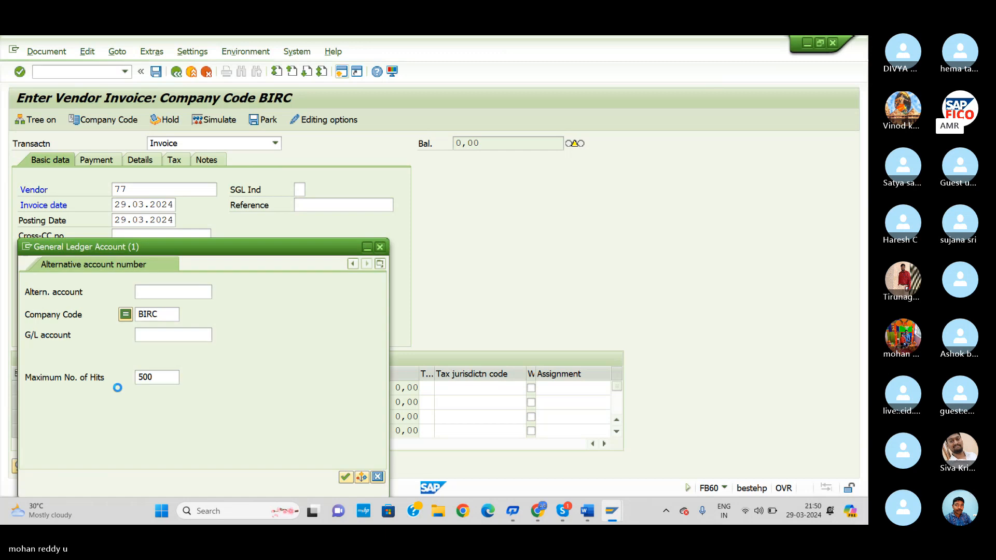
click(343, 477)
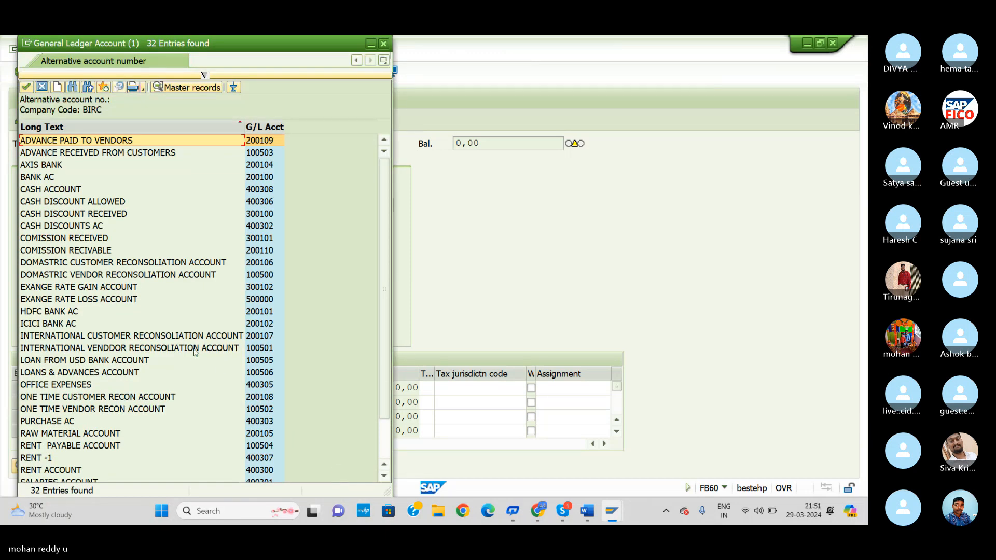
click(89, 435)
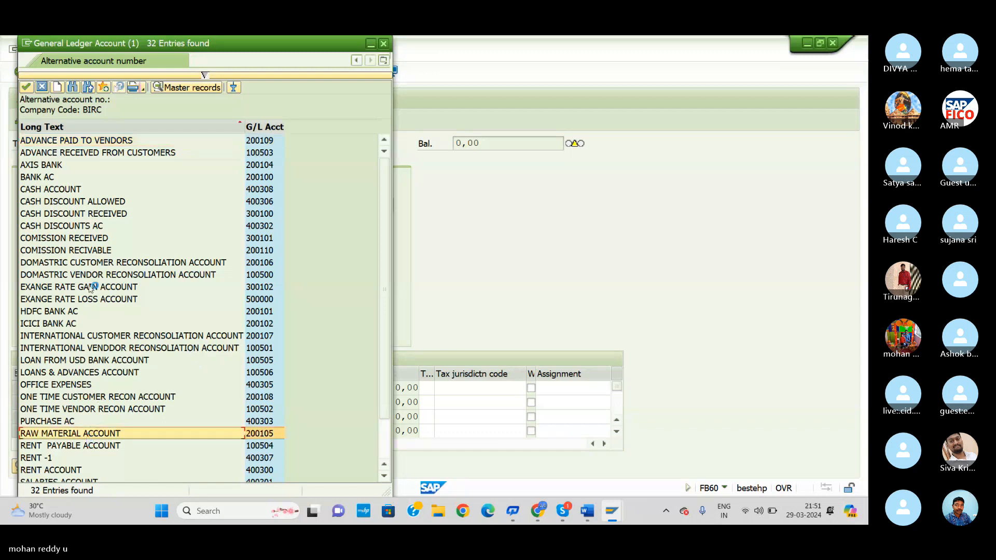
click(27, 86)
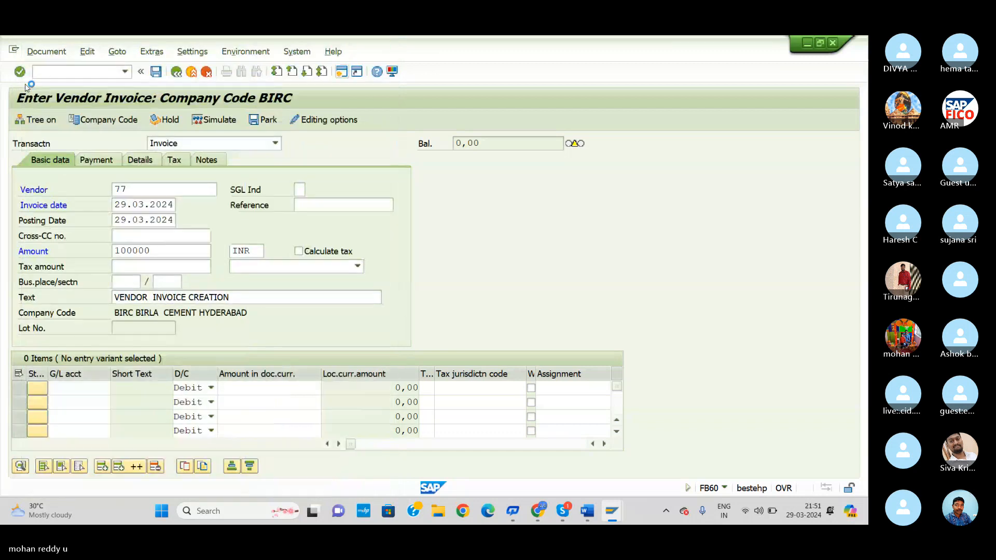
click(258, 388)
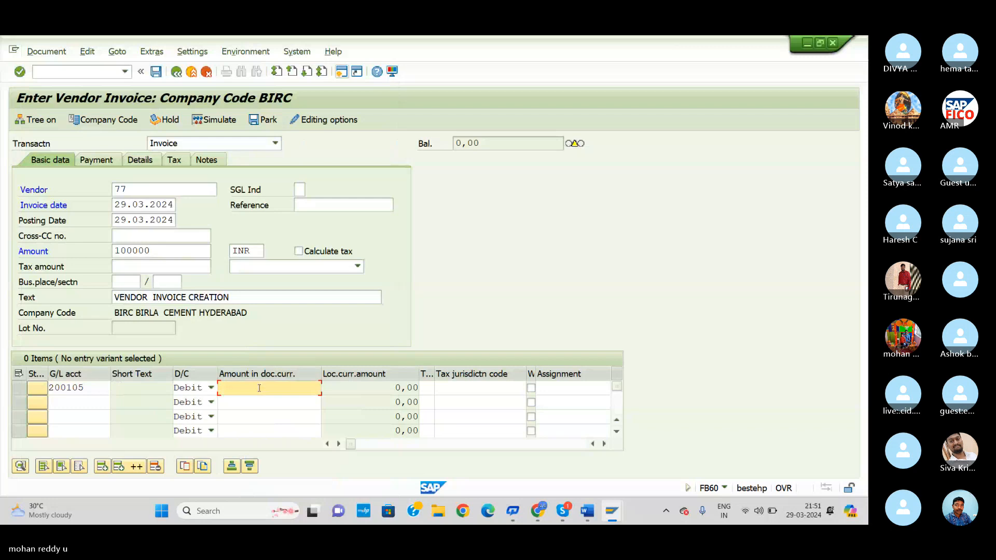
text(10000)
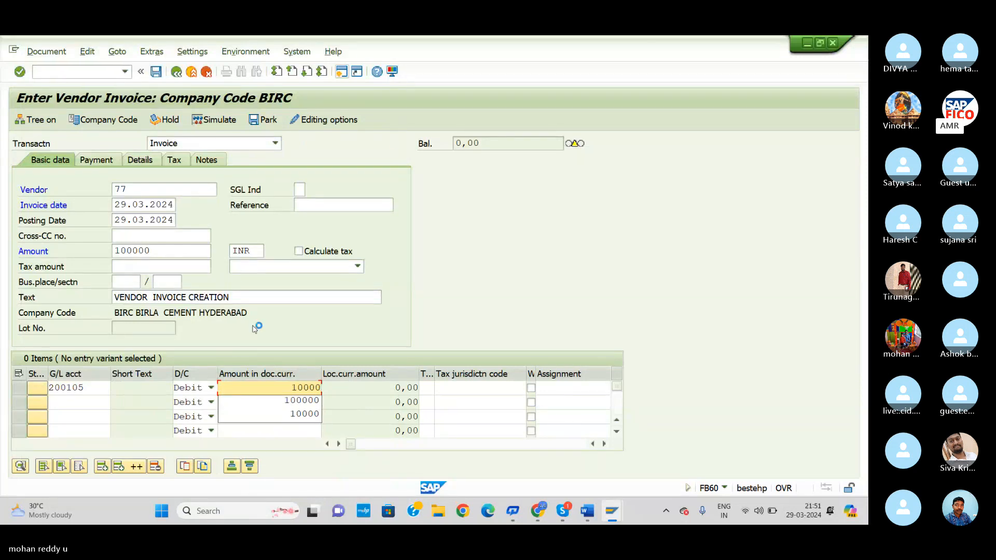
Correct the invoice header amount to 10000
click(188, 250)
key(BackSpace)
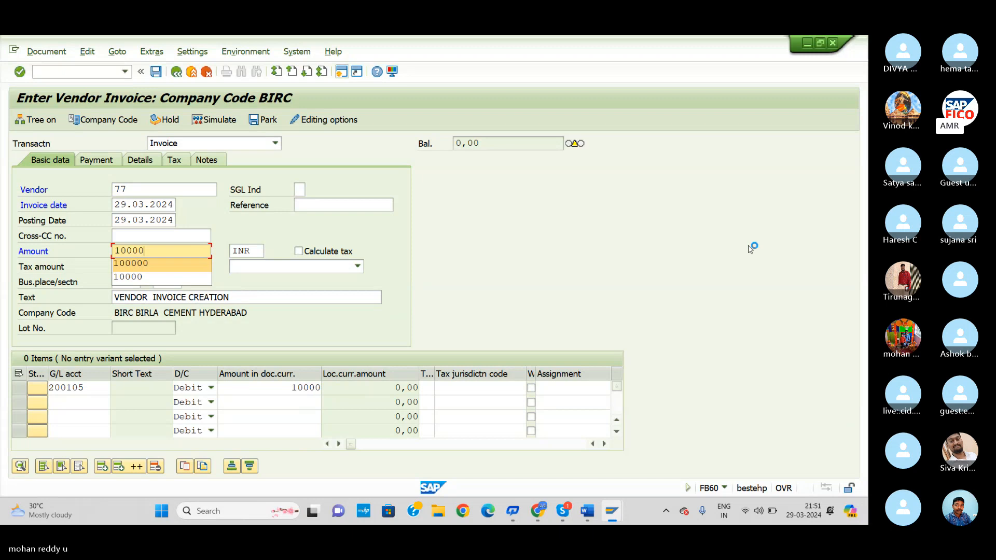
key(Return)
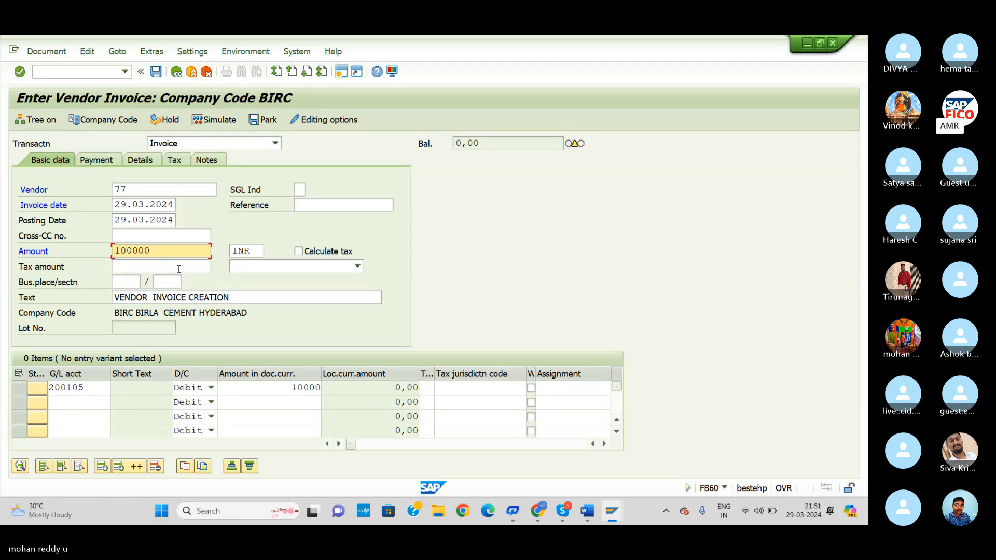
key(BackSpace)
click(199, 278)
Simulate the balanced invoice and post it as document 515
key(Return)
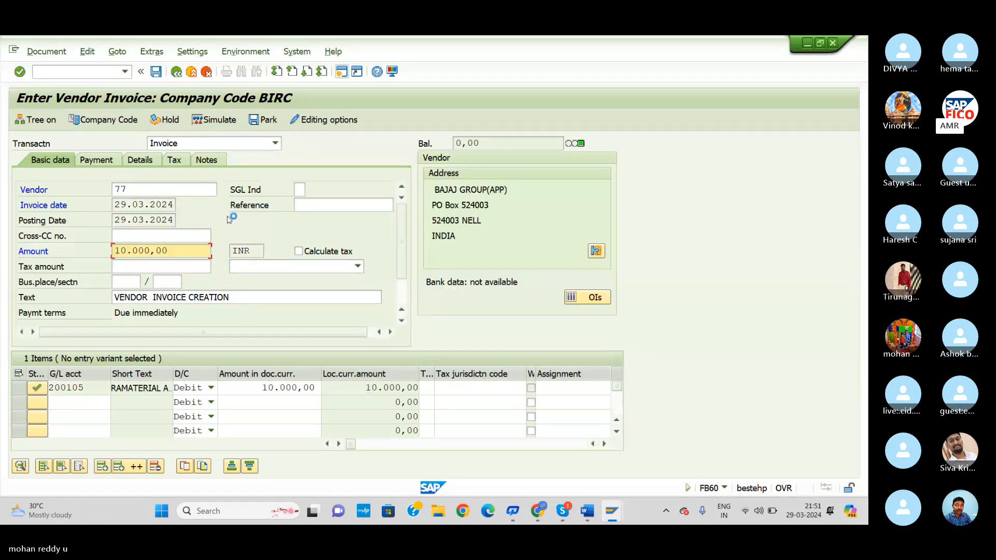
click(217, 121)
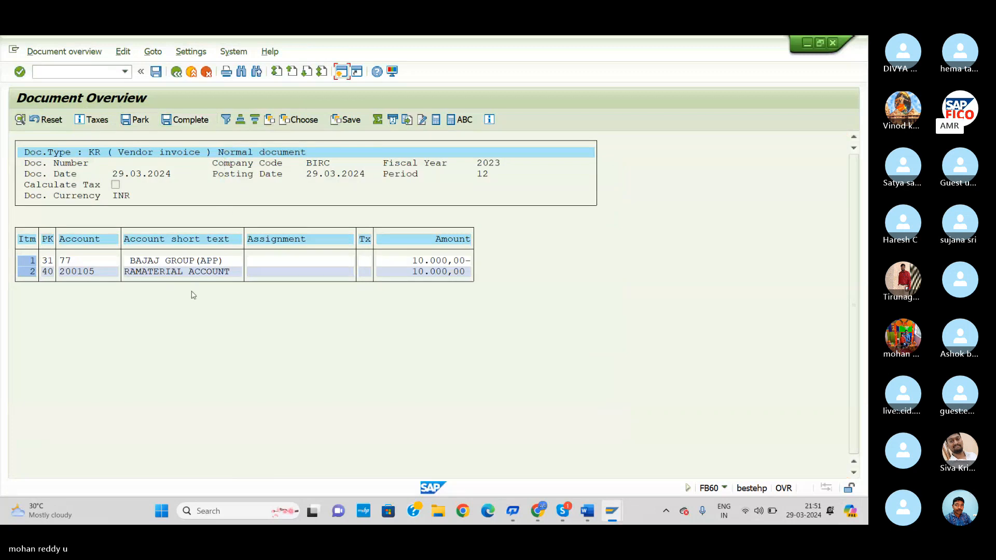
click(156, 72)
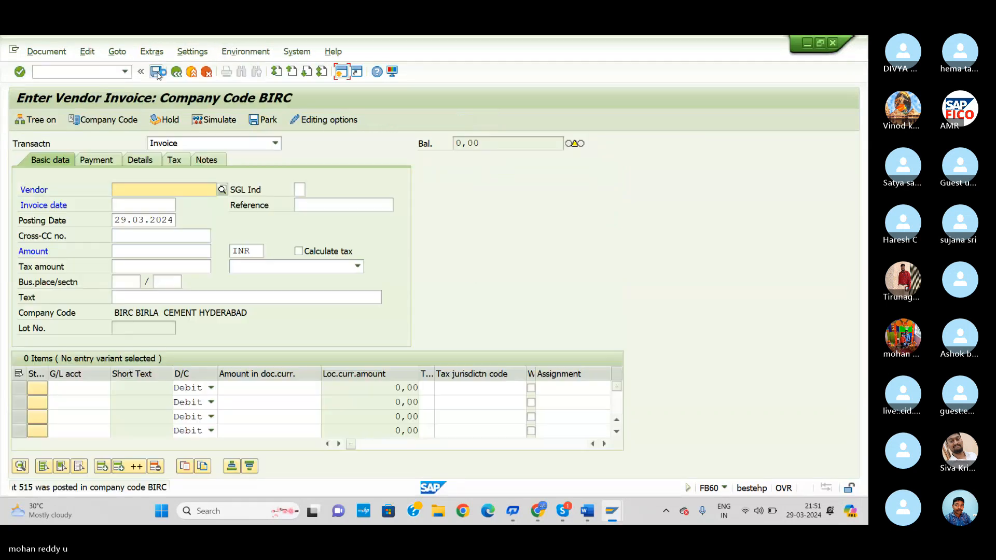
Post two copies of the invoice with reference, creating documents 516 and 517
click(118, 51)
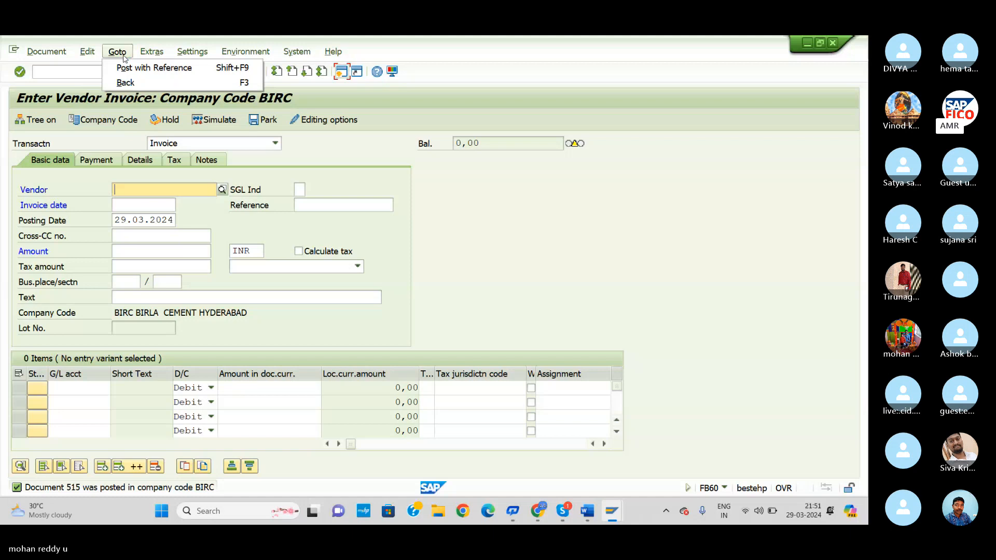
click(131, 67)
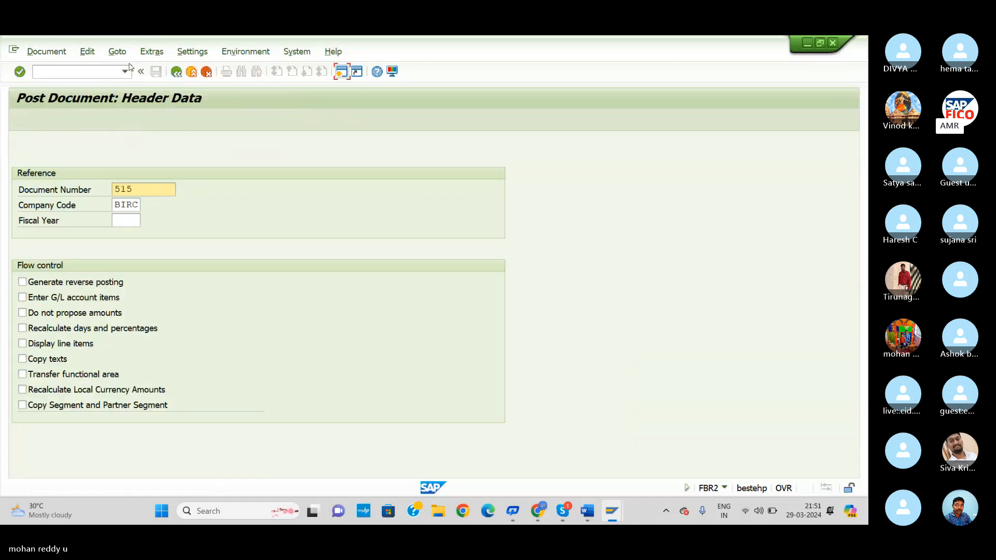
key(Return)
key(Return)
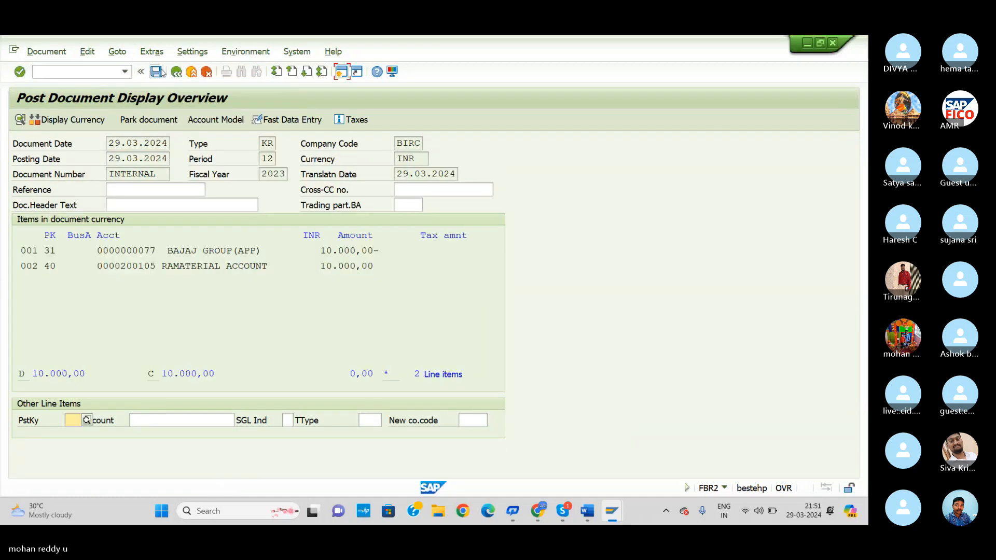
click(165, 74)
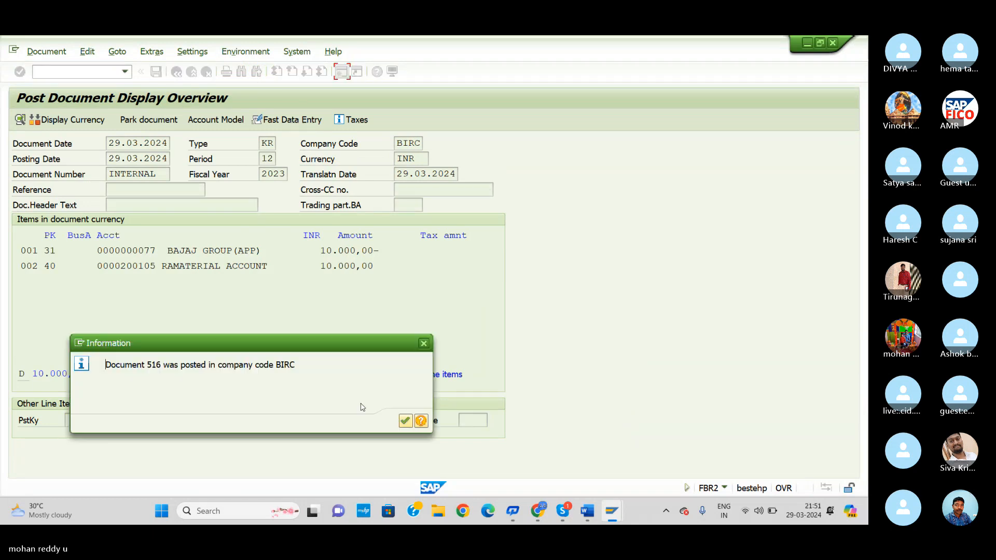
click(406, 421)
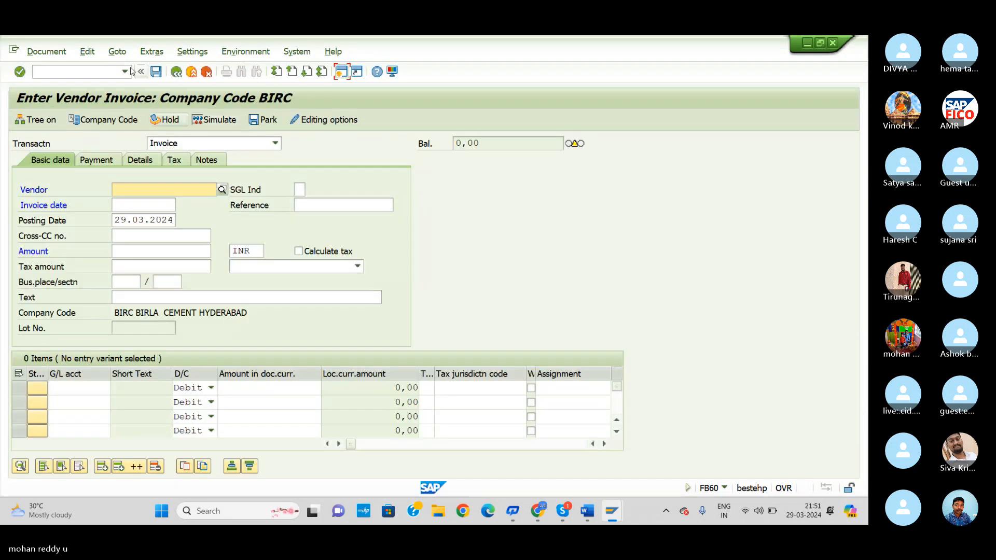
click(120, 52)
click(139, 68)
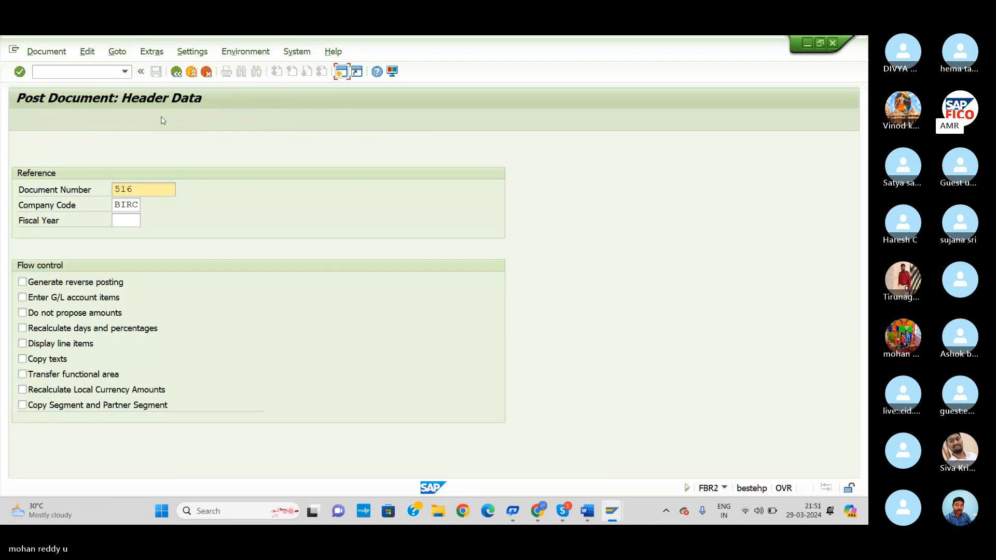
key(Return)
key(Return)
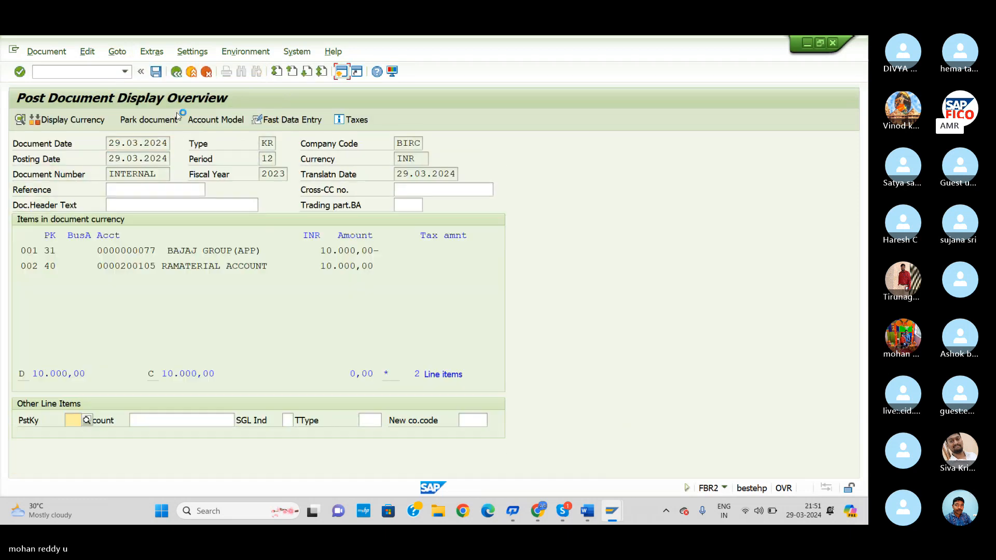
click(157, 72)
Post two more referenced copies as documents 518 and 519
key(Return)
click(117, 51)
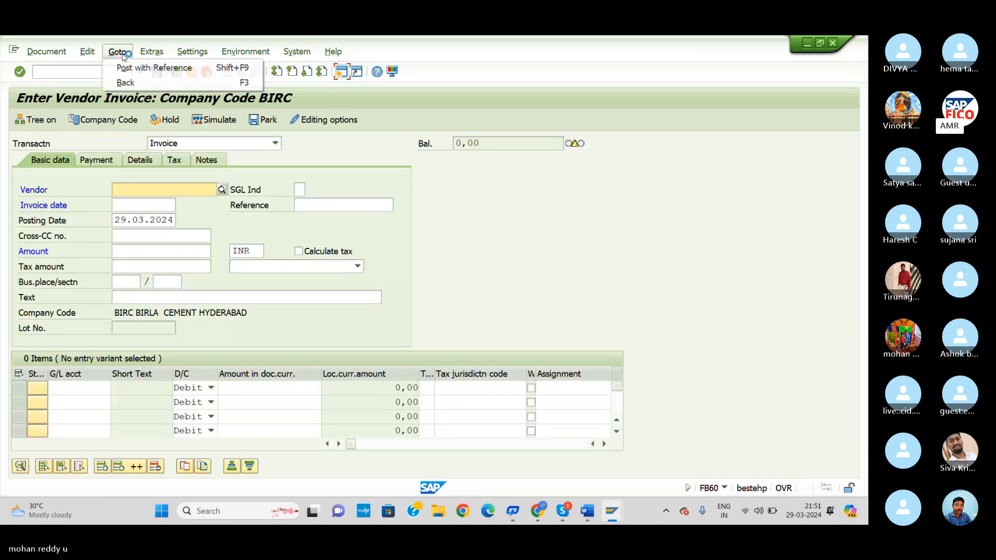
click(140, 67)
key(Return)
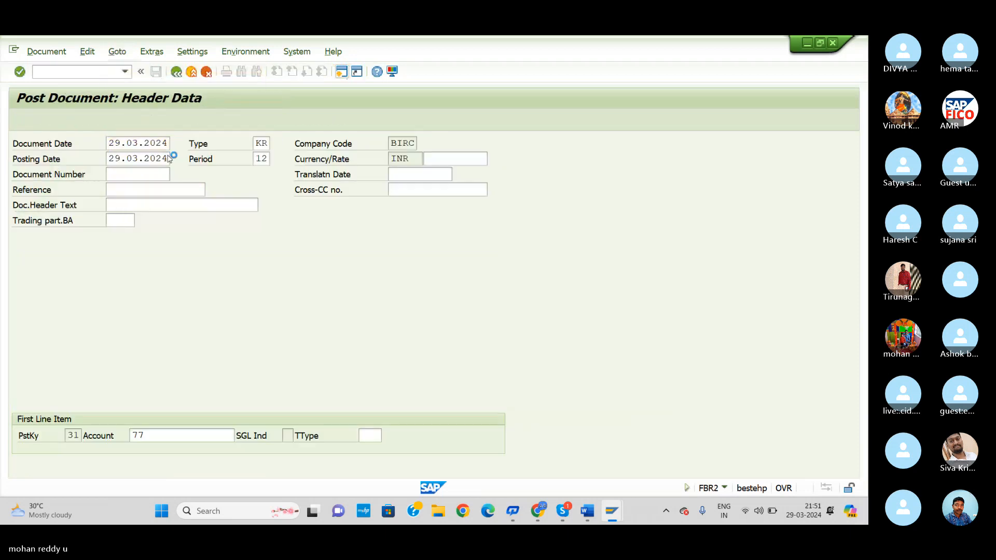
key(Return)
click(162, 76)
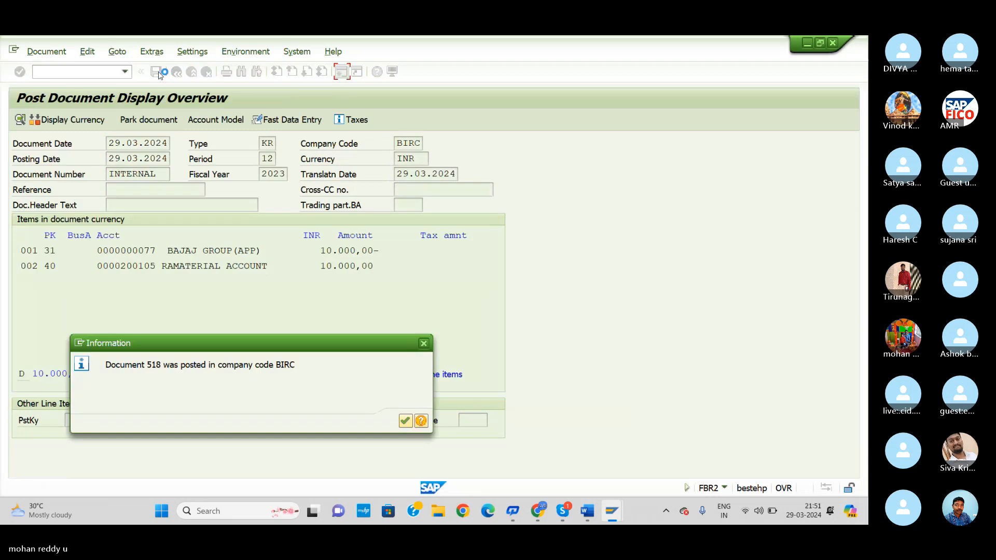
key(Return)
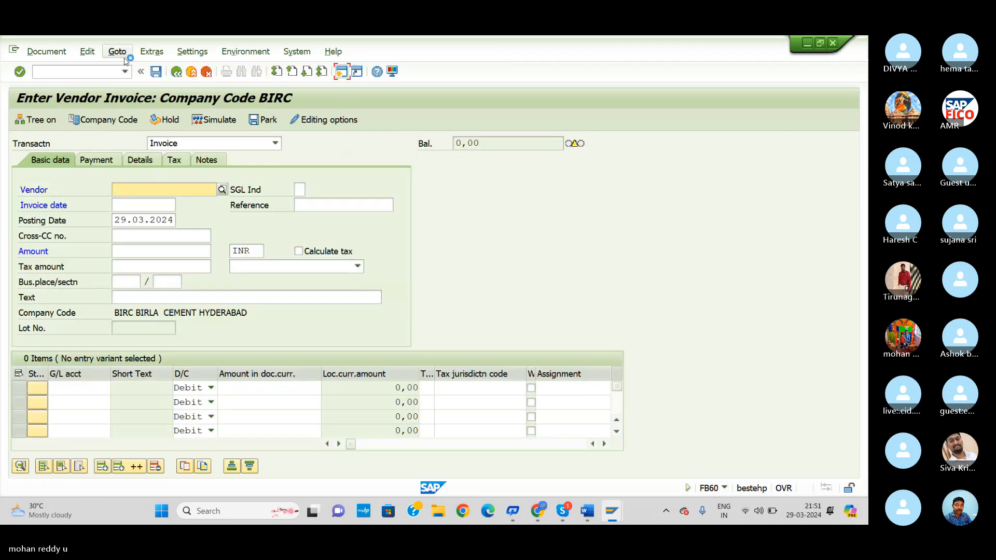
click(123, 53)
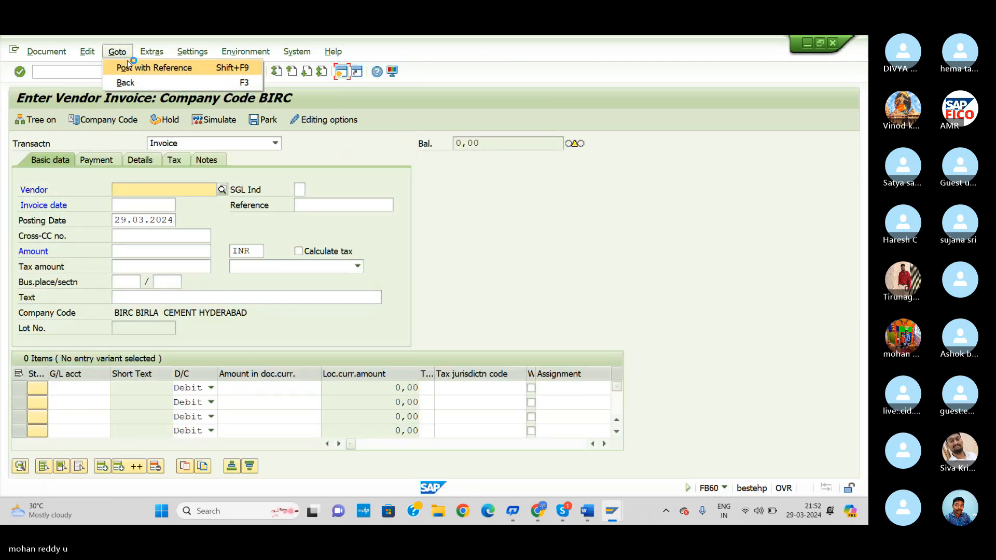
click(136, 65)
key(Return)
key(Return)
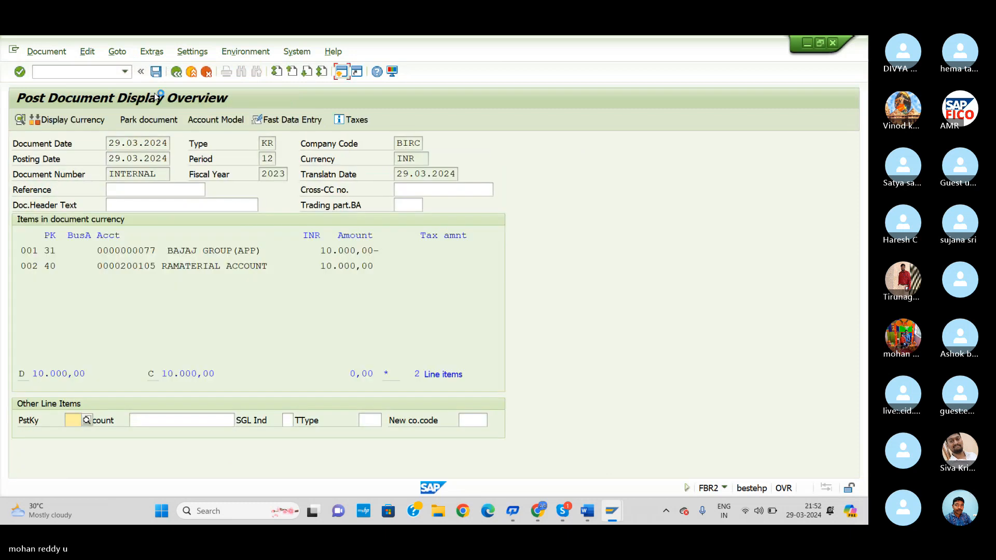
click(156, 73)
key(Return)
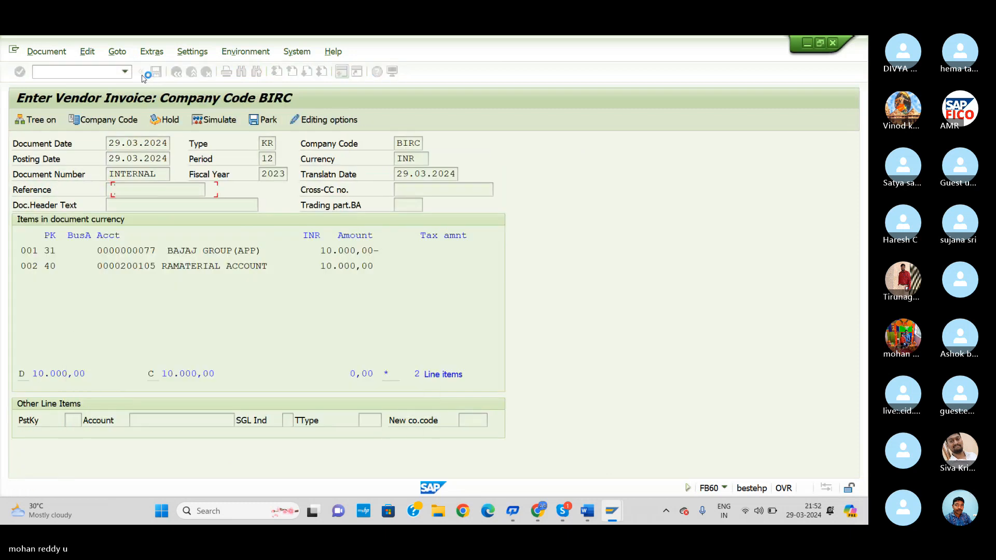
Post referenced copies as documents 520 and 521
click(125, 56)
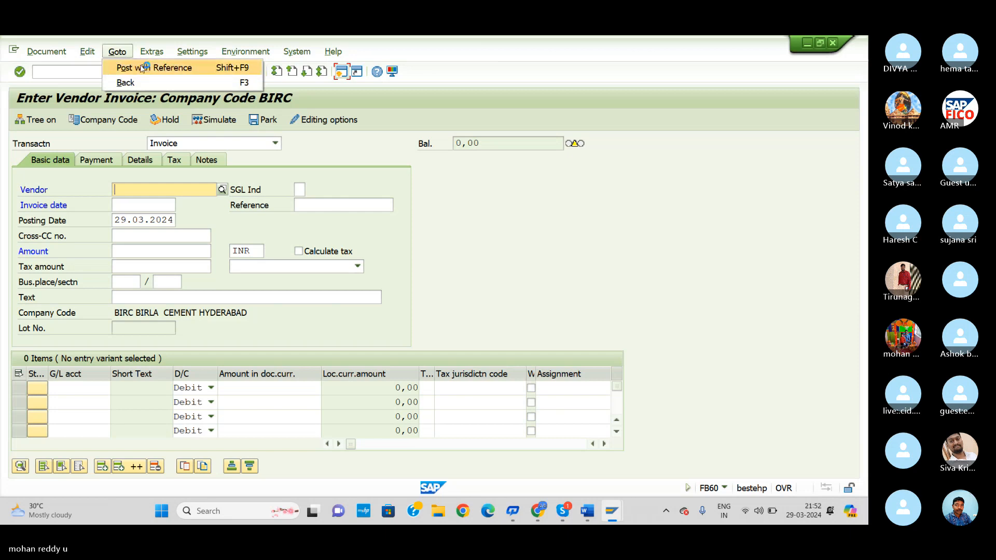
click(143, 68)
key(Return)
key(Return)
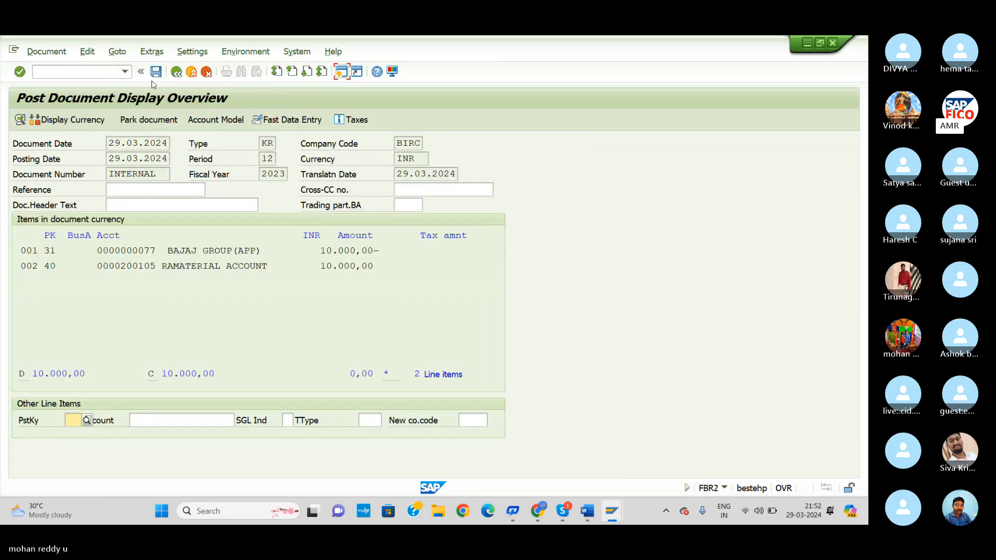
click(156, 72)
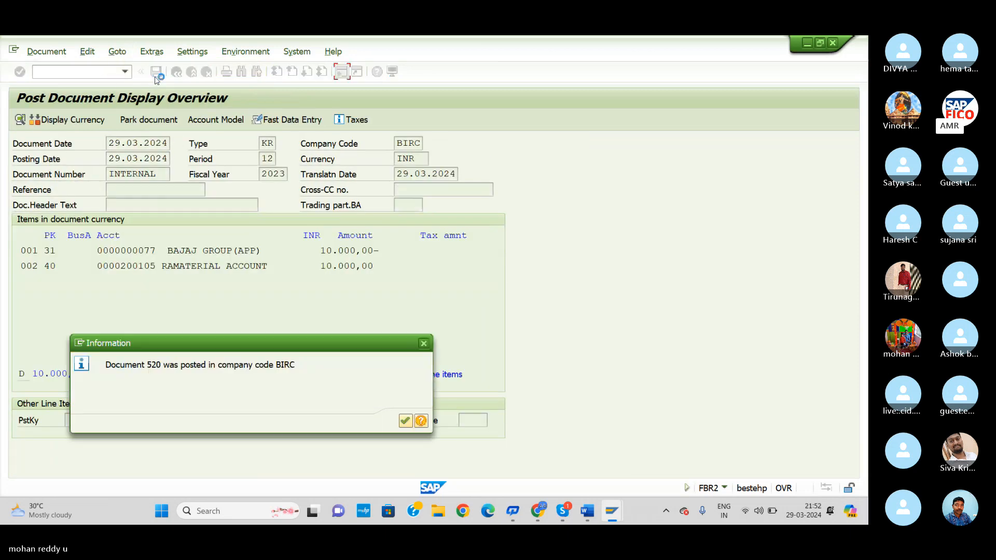
key(Return)
click(123, 55)
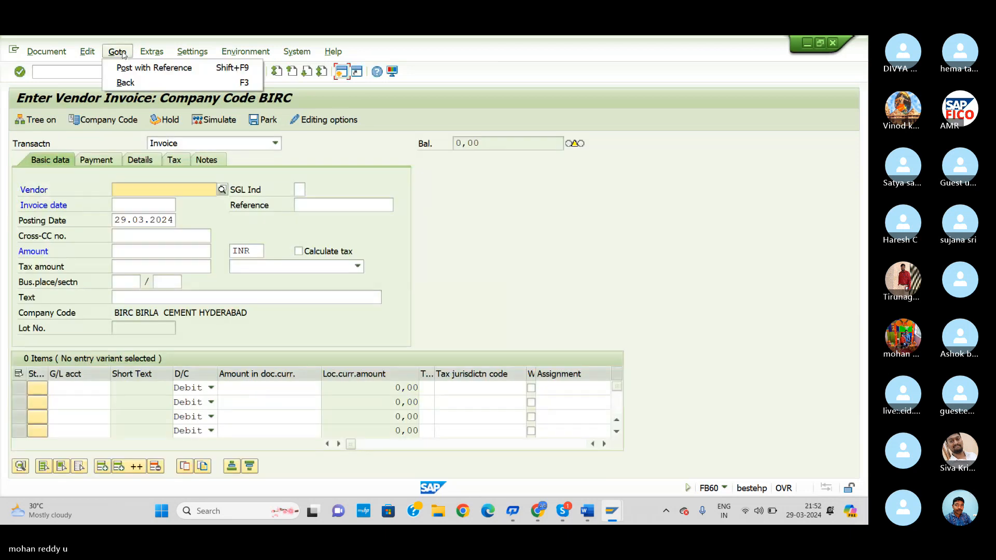
click(142, 67)
key(Return)
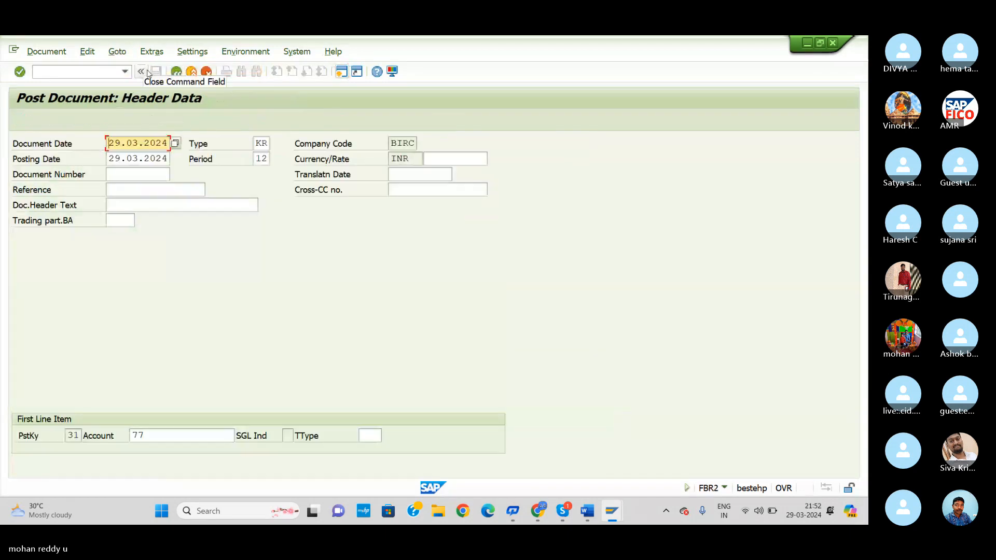
key(Return)
click(154, 73)
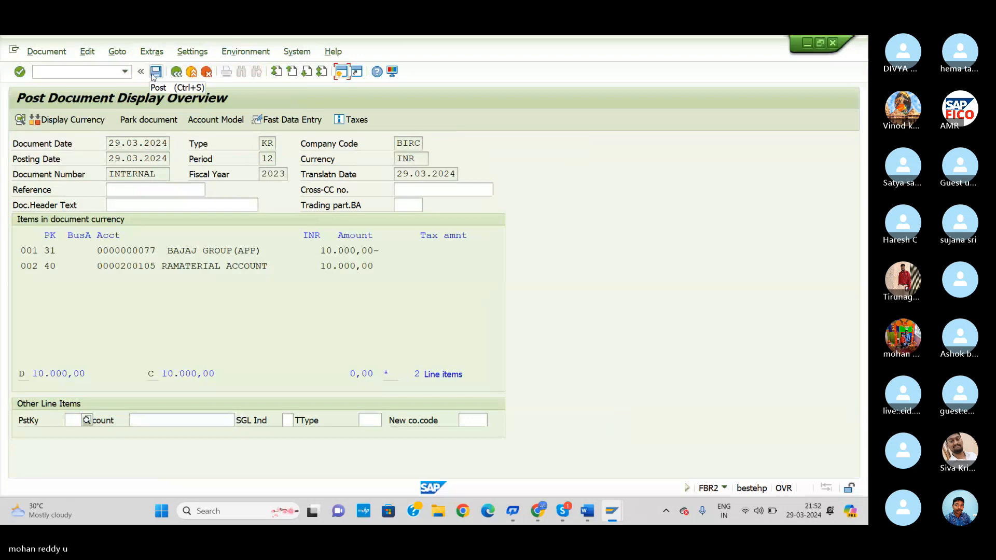
key(Return)
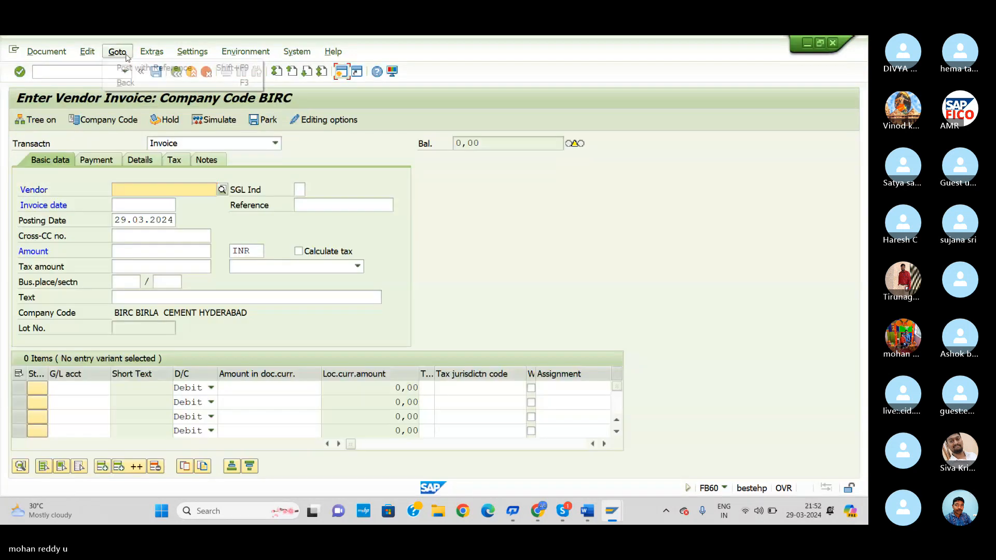
Post the final referenced copies as documents 522 and 523
click(117, 52)
click(140, 65)
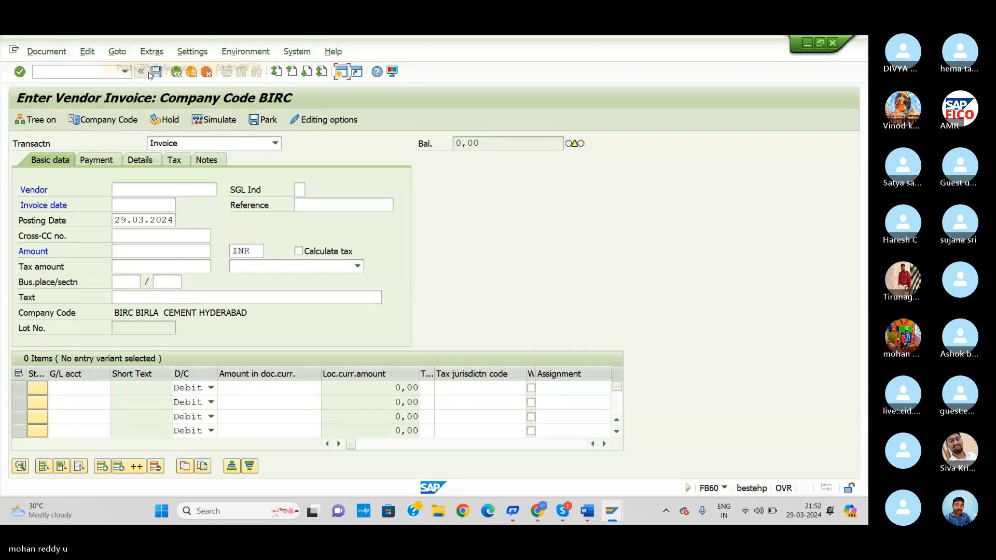
key(Return)
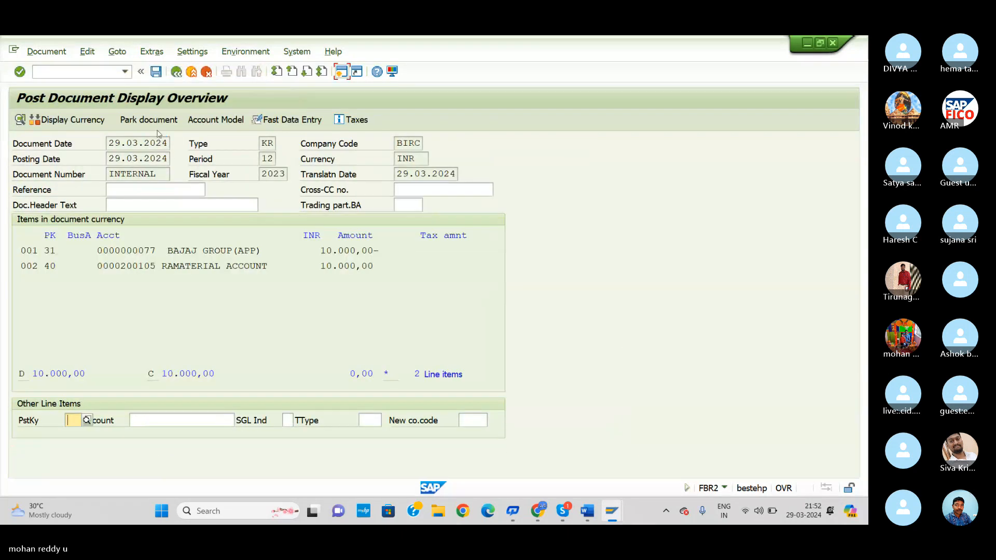
click(154, 73)
key(Return)
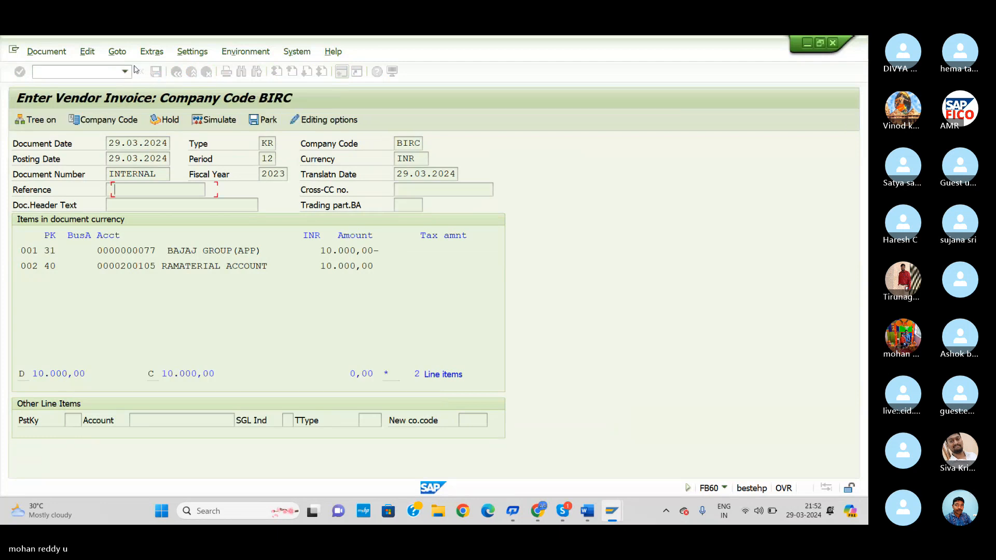
click(142, 72)
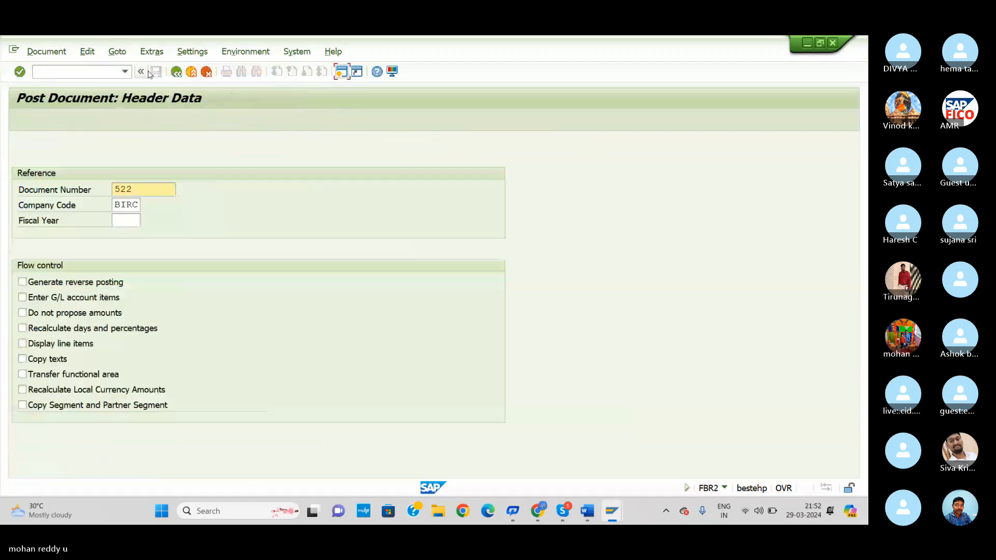
key(Return)
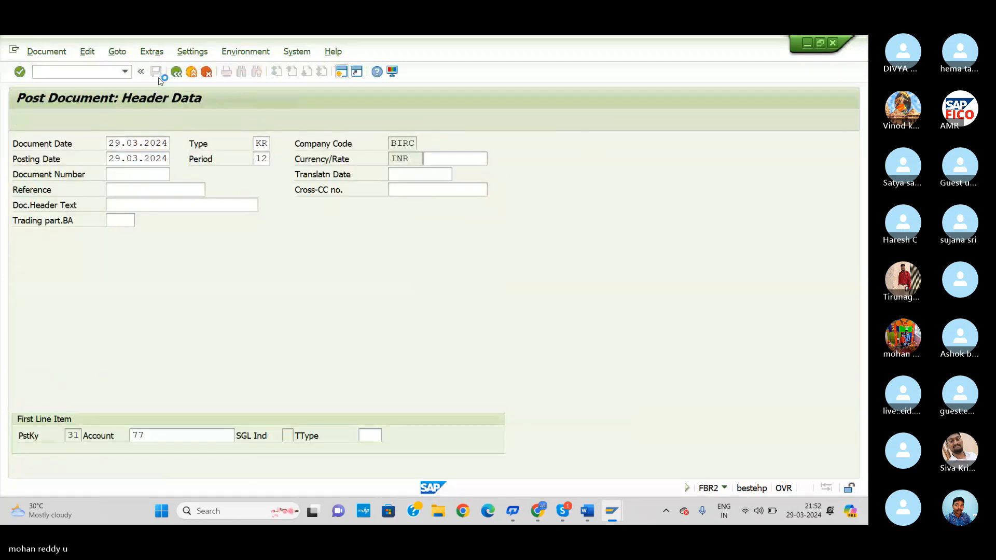
click(156, 73)
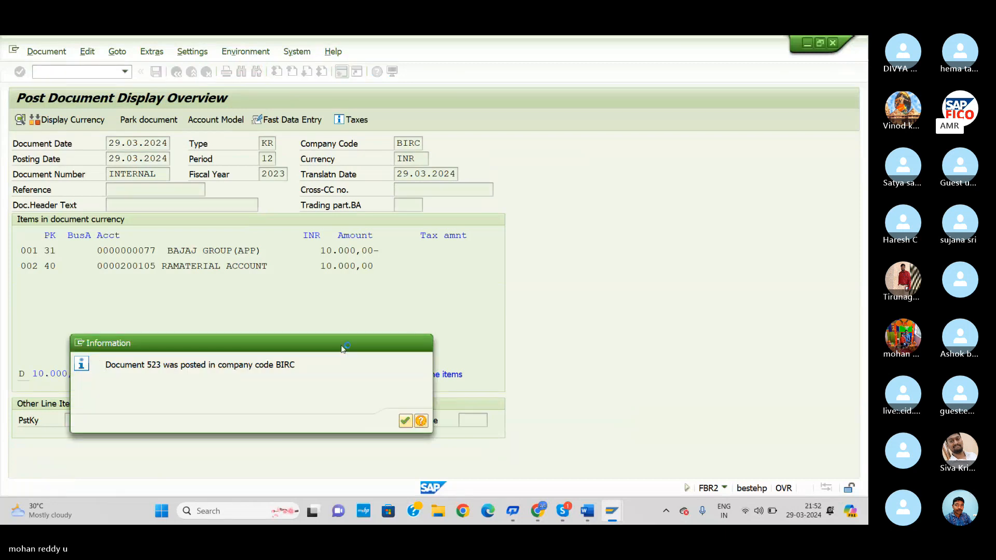
key(Return)
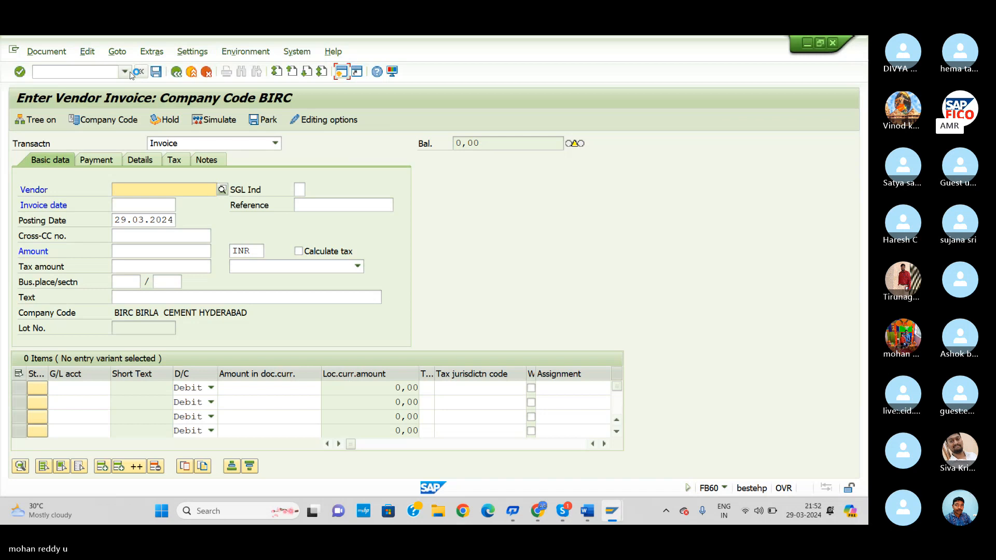
List vendor 77's nine open BIRC invoices totalling 90,000 INR in FBL1N, then start a new session
click(96, 70)
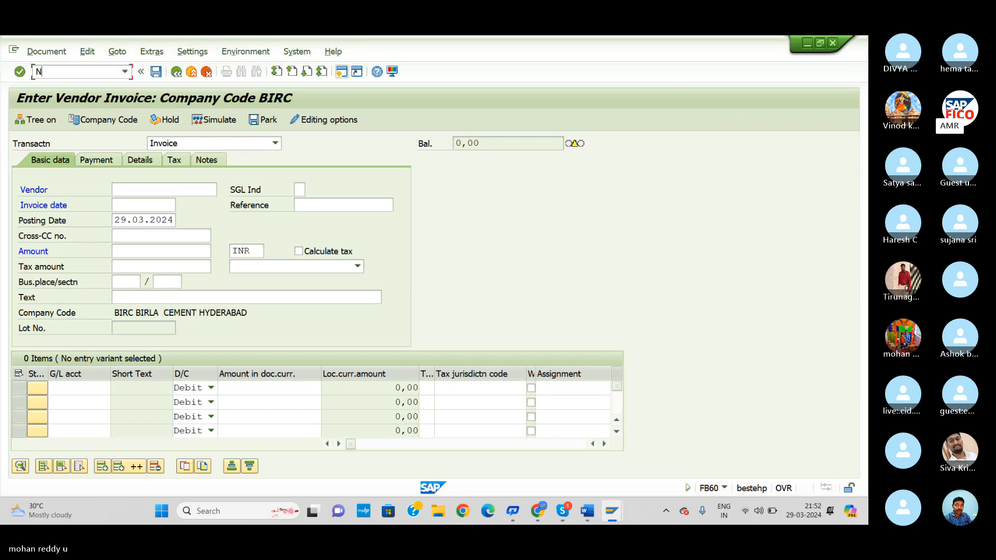
text(NFB)
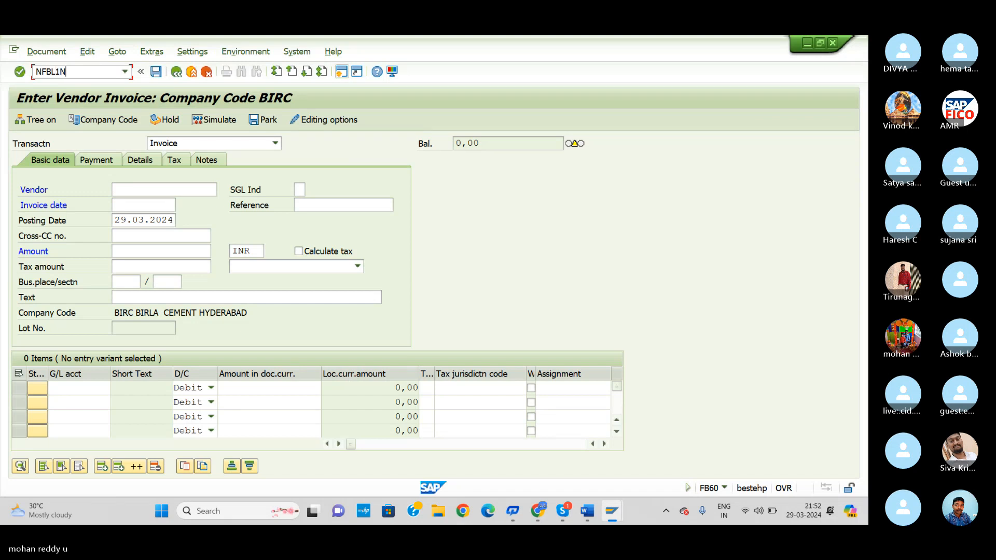
text(L1N)
key(Return)
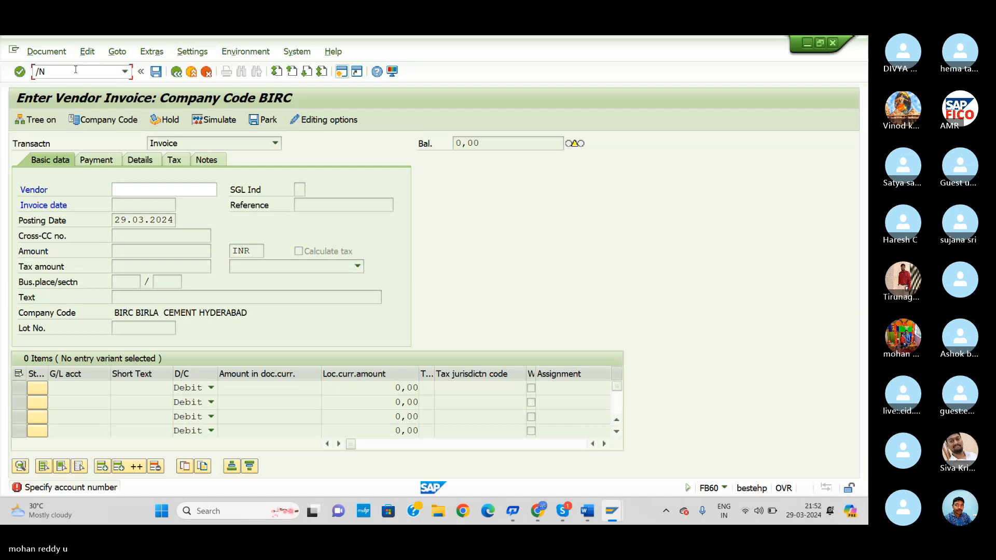
text(FBL1N)
key(Return)
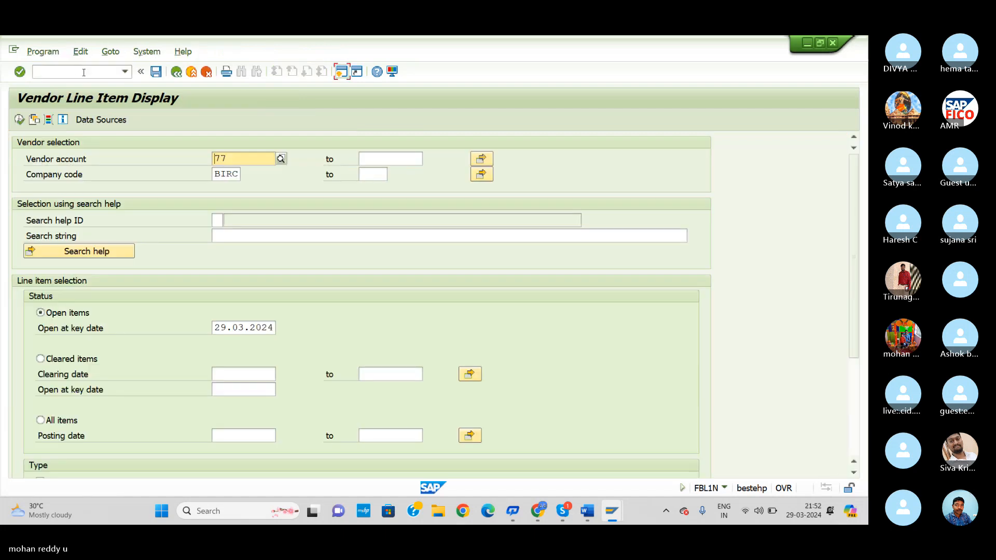
click(18, 120)
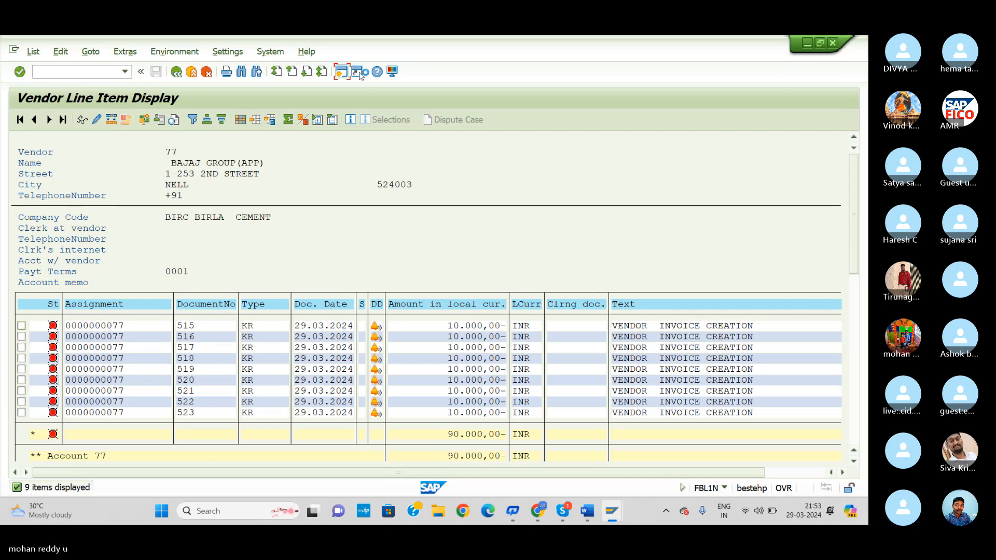
click(341, 73)
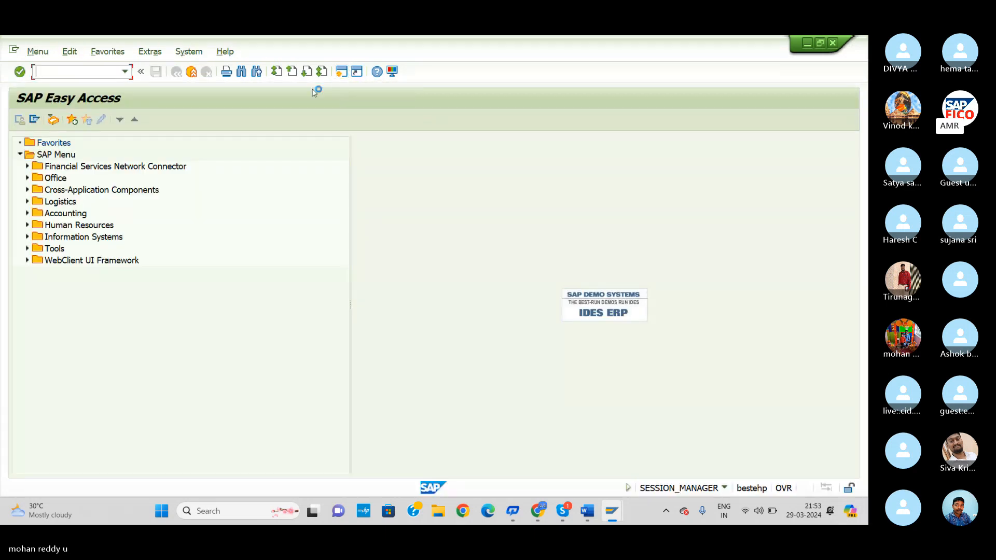
Start F110 and create a payment run dated 29.03.2024 with identification BIRC1
click(125, 71)
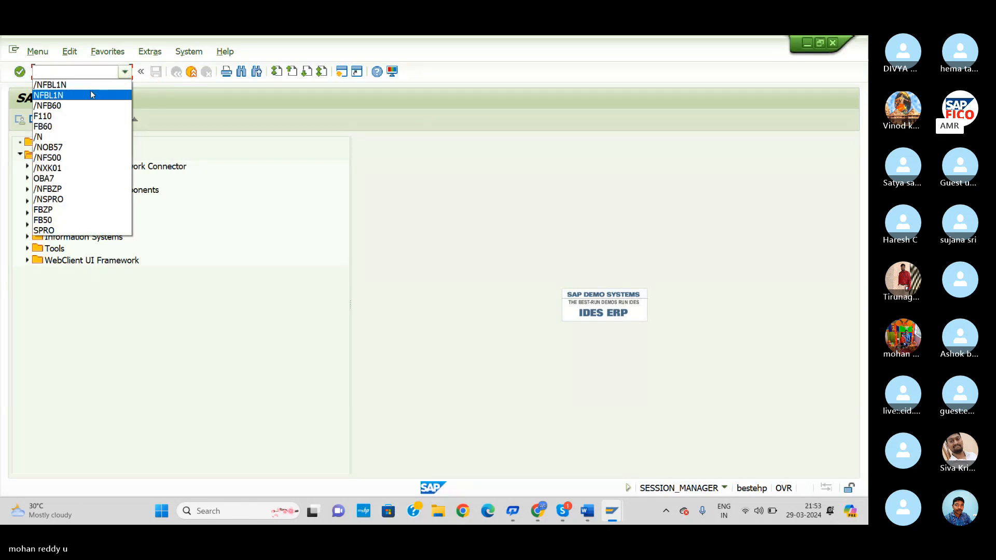
click(77, 117)
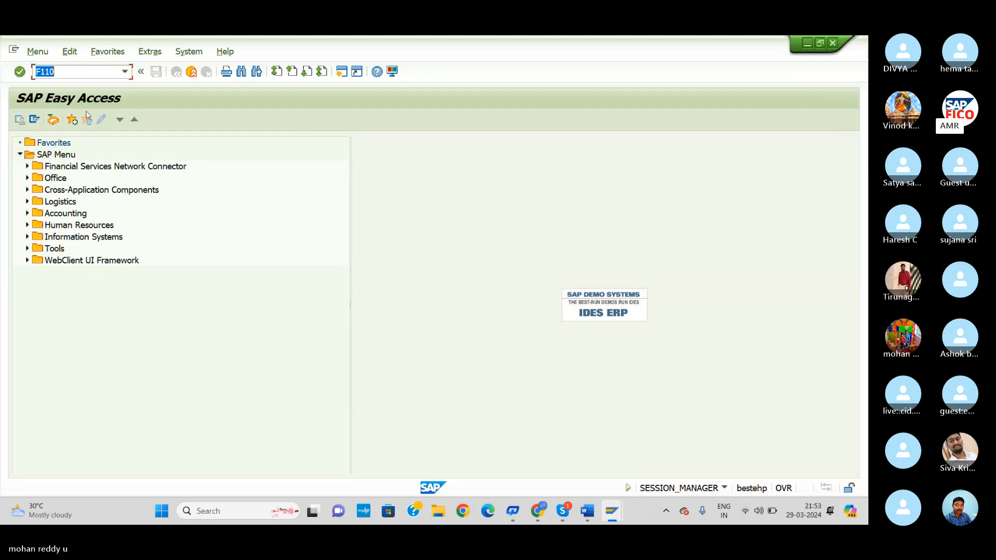
key(Return)
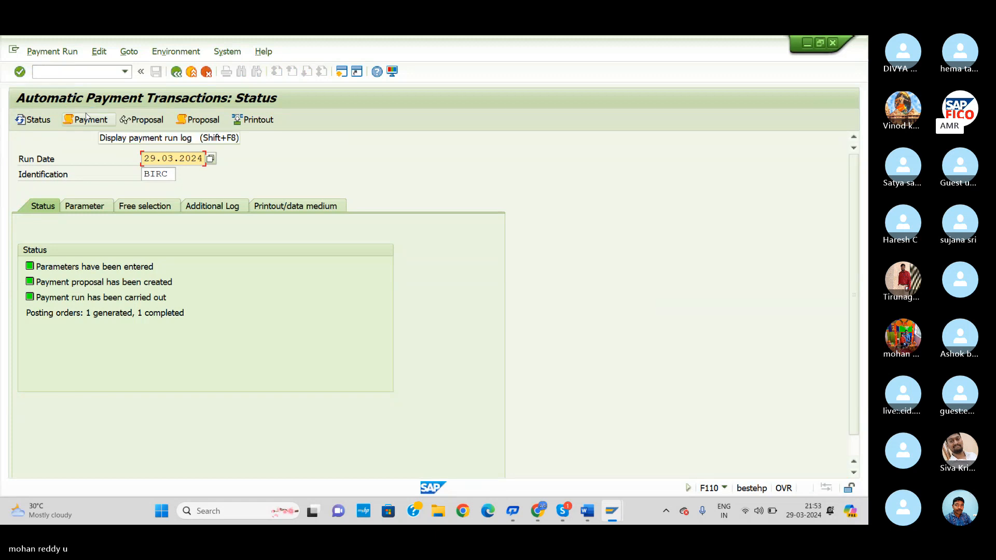
click(86, 115)
click(172, 175)
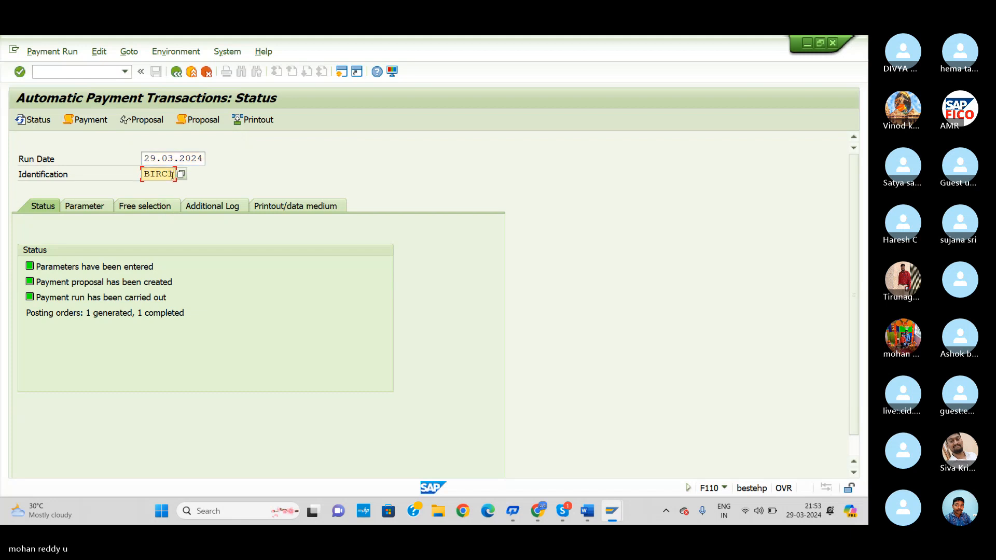
key(Return)
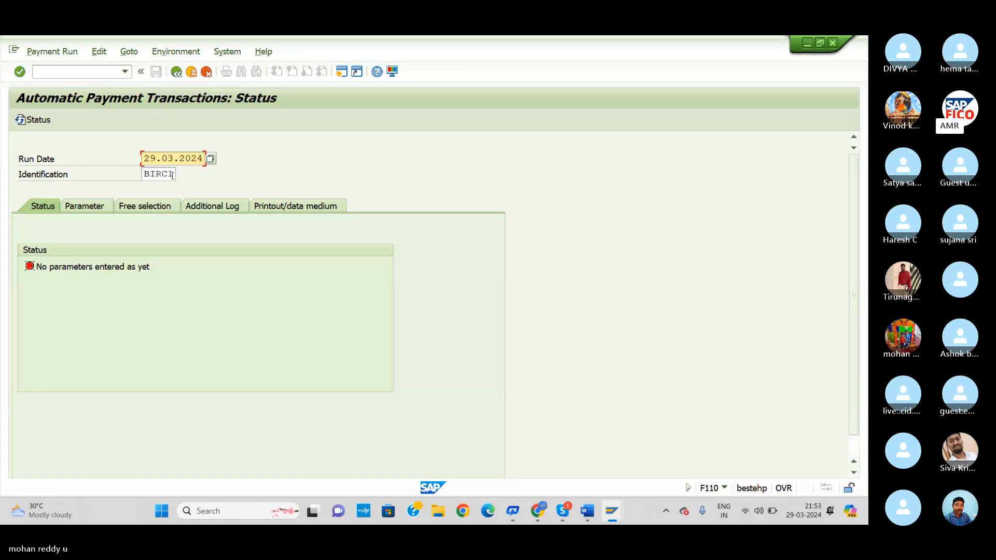
Enter company code BIRC with payment method C (CHEQUE) in the run parameters
click(99, 205)
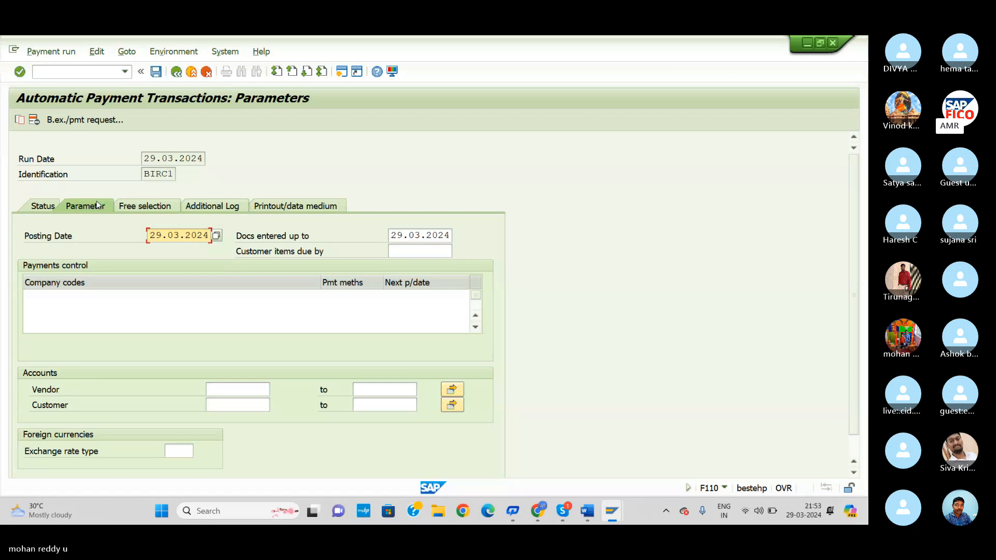
click(97, 203)
click(45, 298)
text(BIRC)
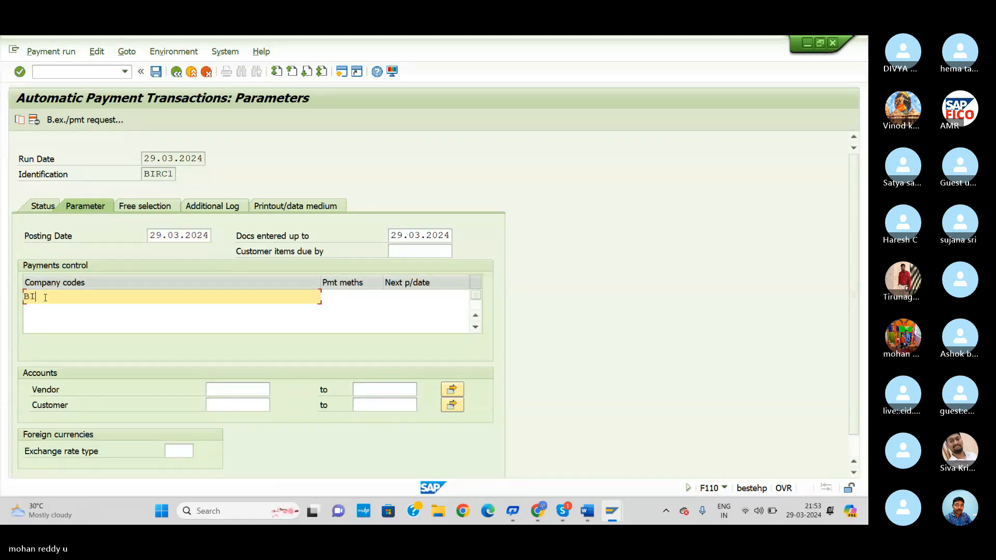
click(333, 300)
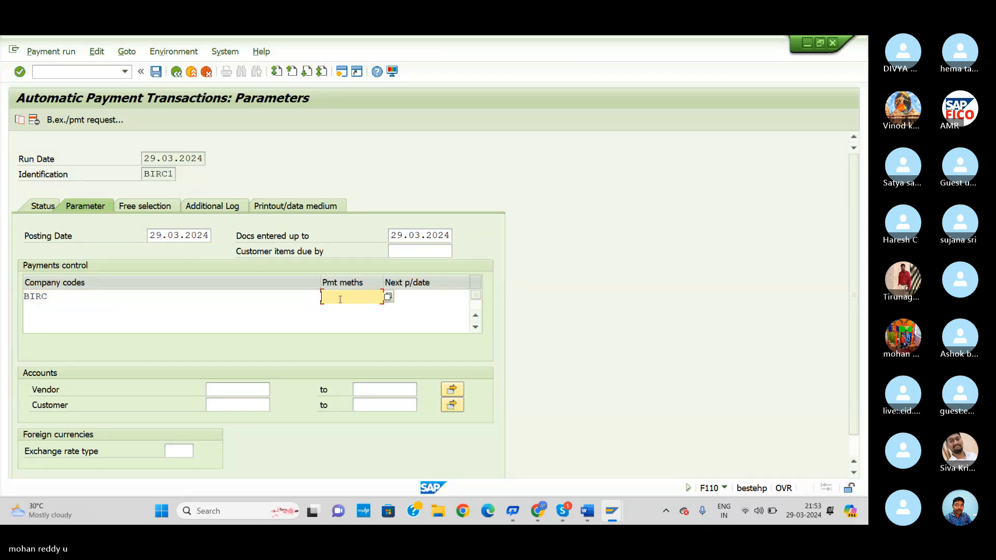
click(388, 296)
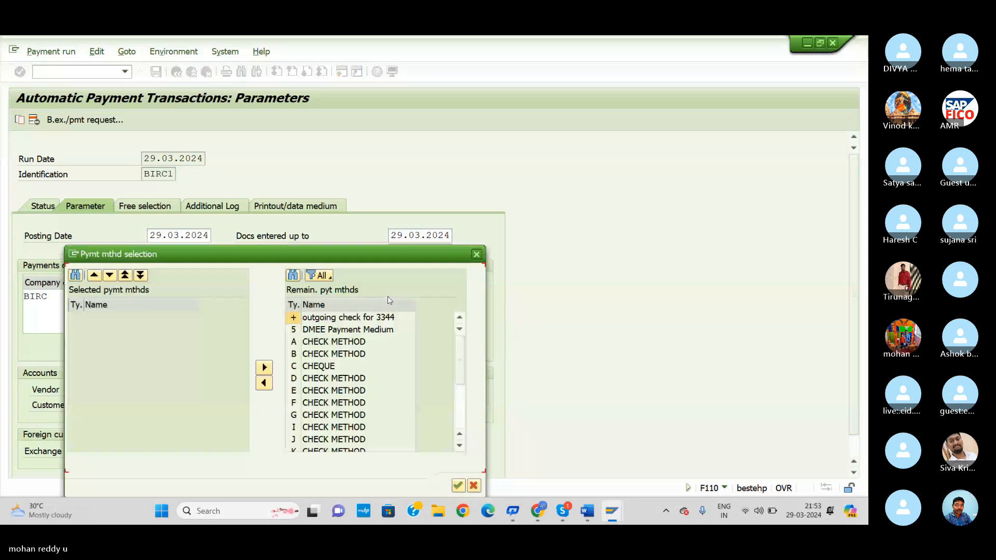
click(308, 368)
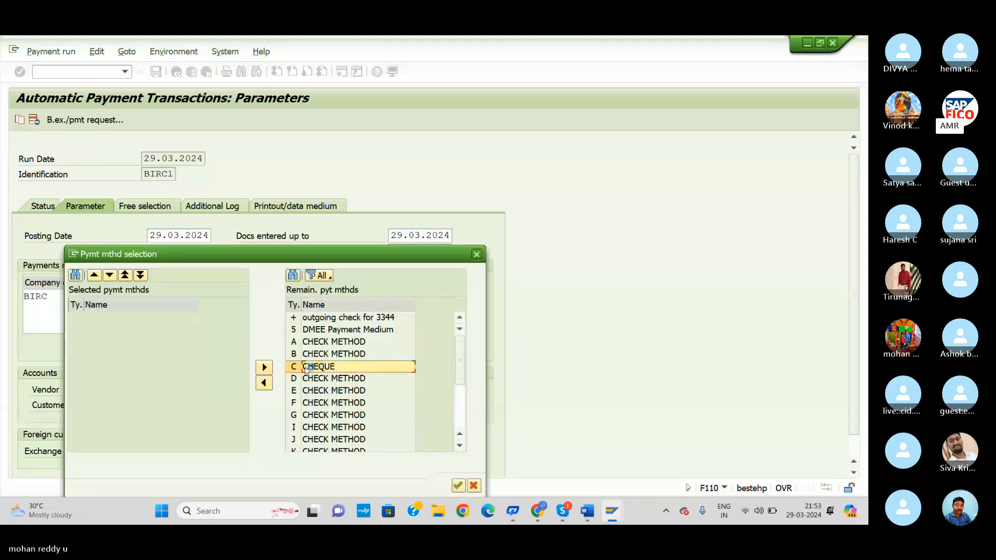
click(265, 383)
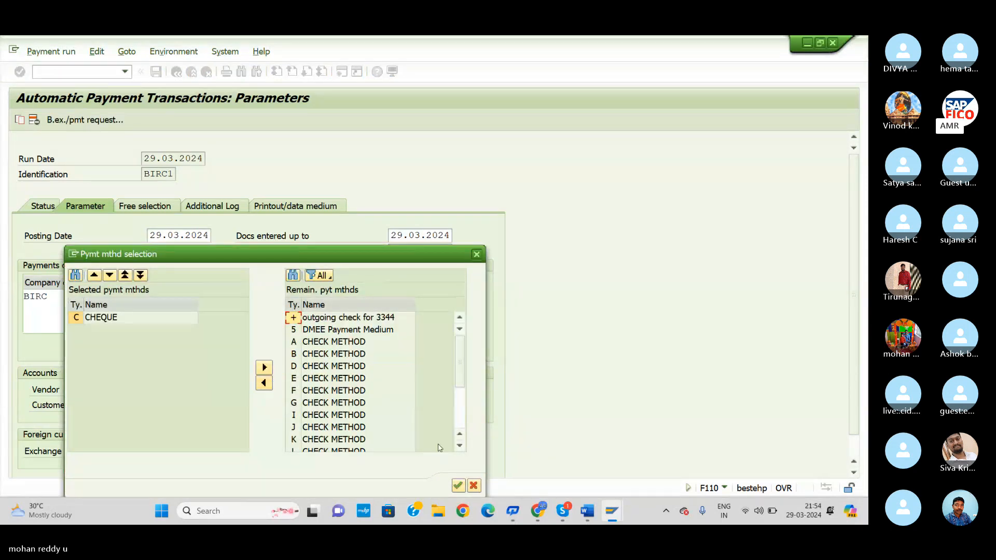
click(458, 486)
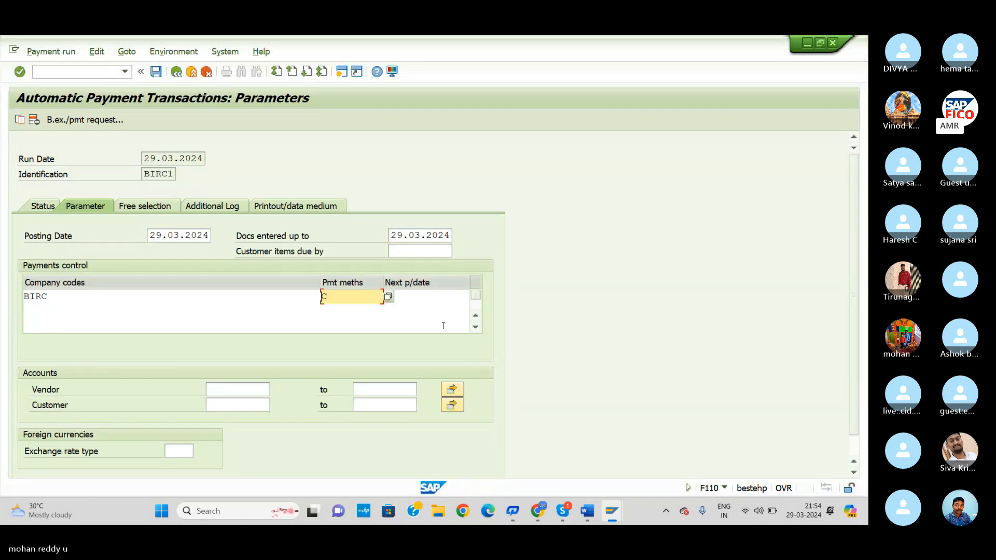
Set next payment date 31.03.2024 and vendor range 77 to 77
click(410, 297)
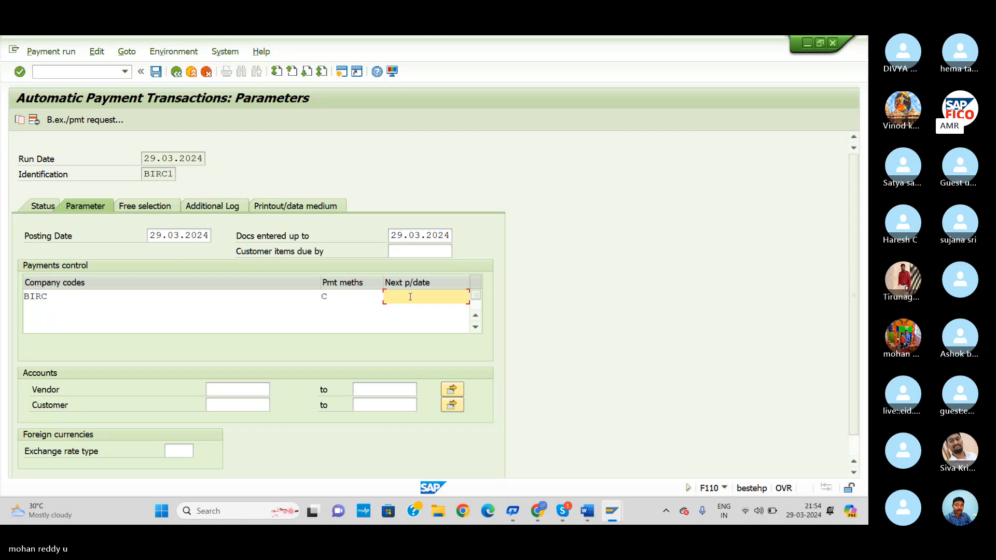
text(3)
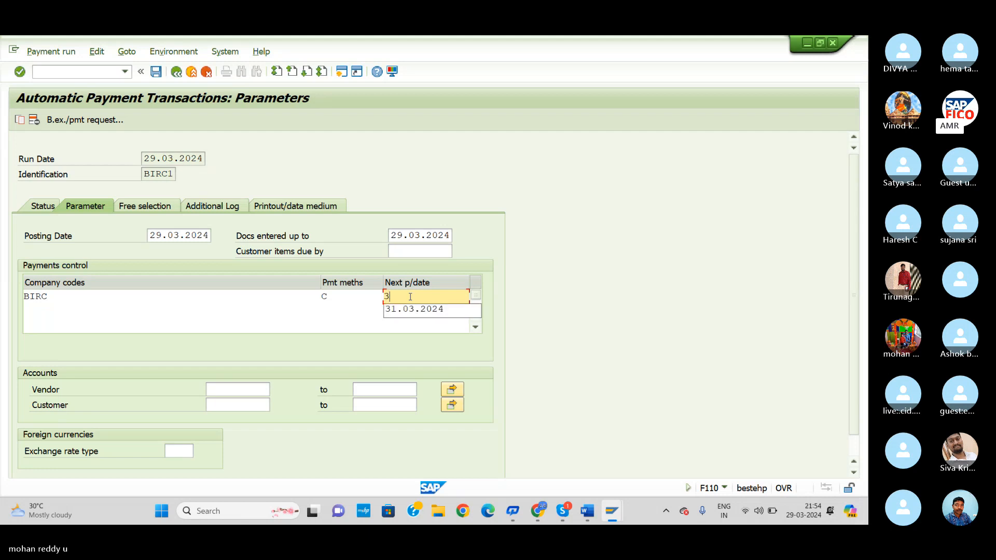
text(1.03.2024)
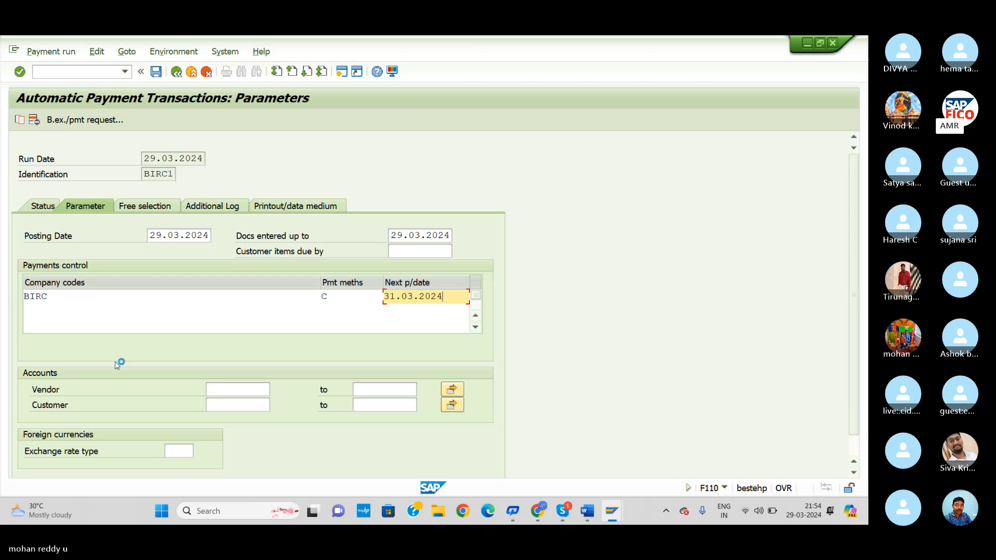
click(227, 390)
click(278, 391)
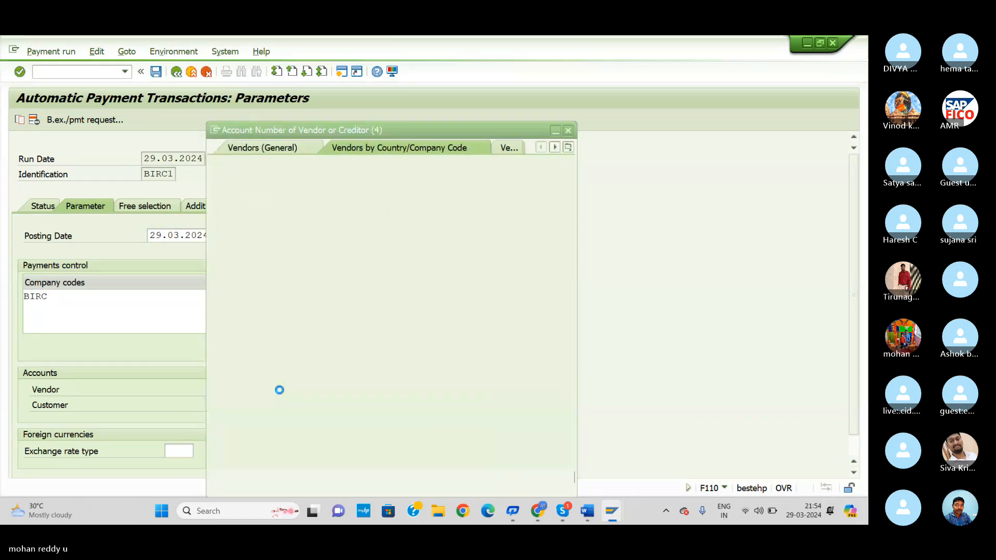
click(534, 477)
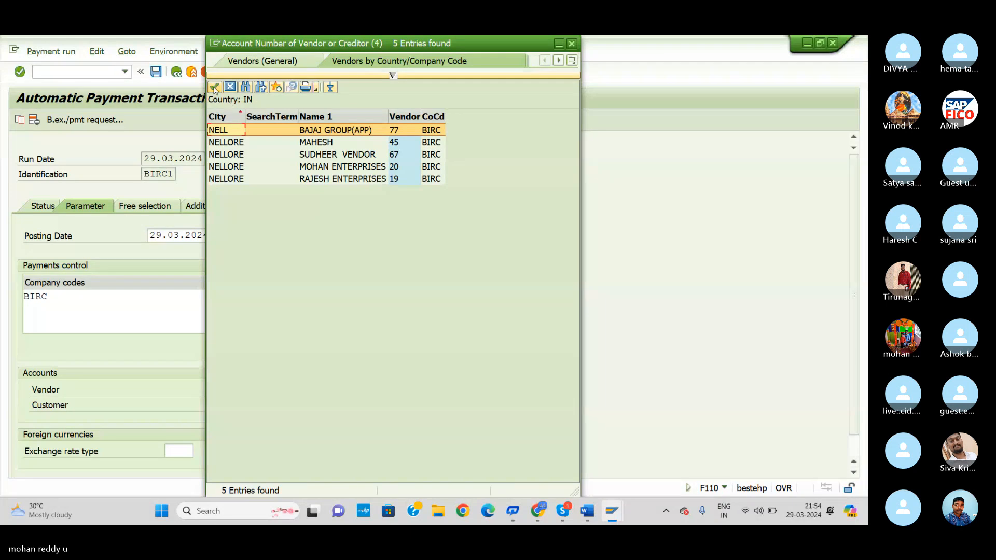
click(215, 88)
click(373, 390)
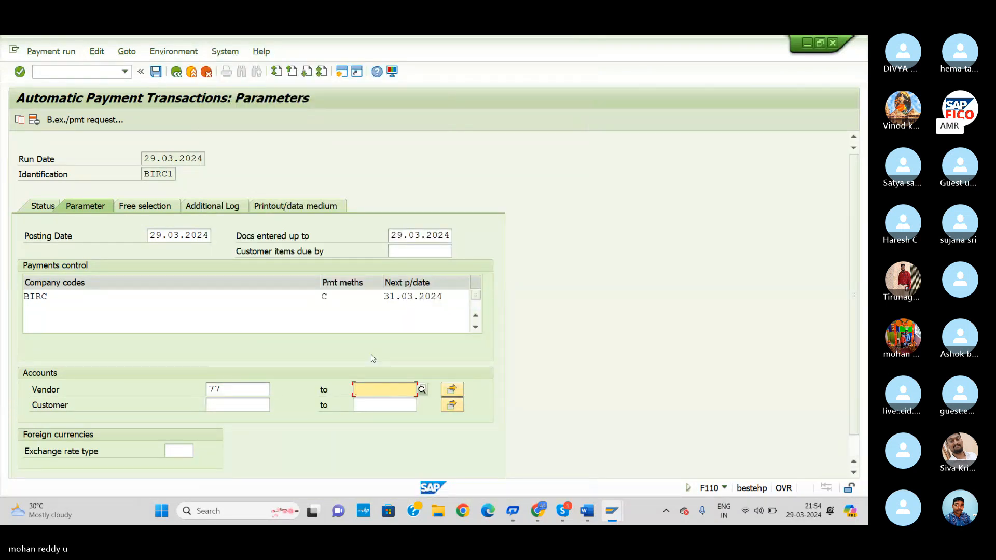
text(77)
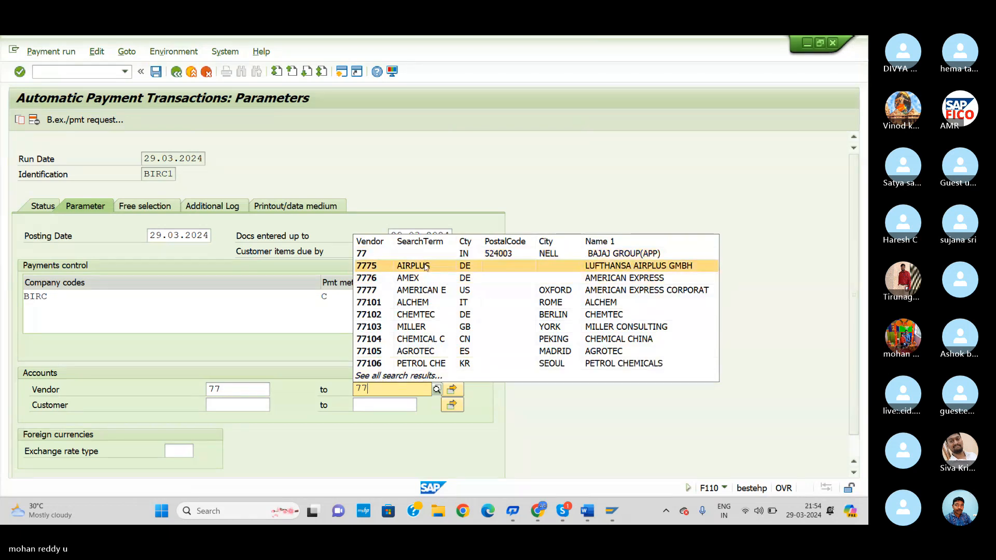
click(430, 258)
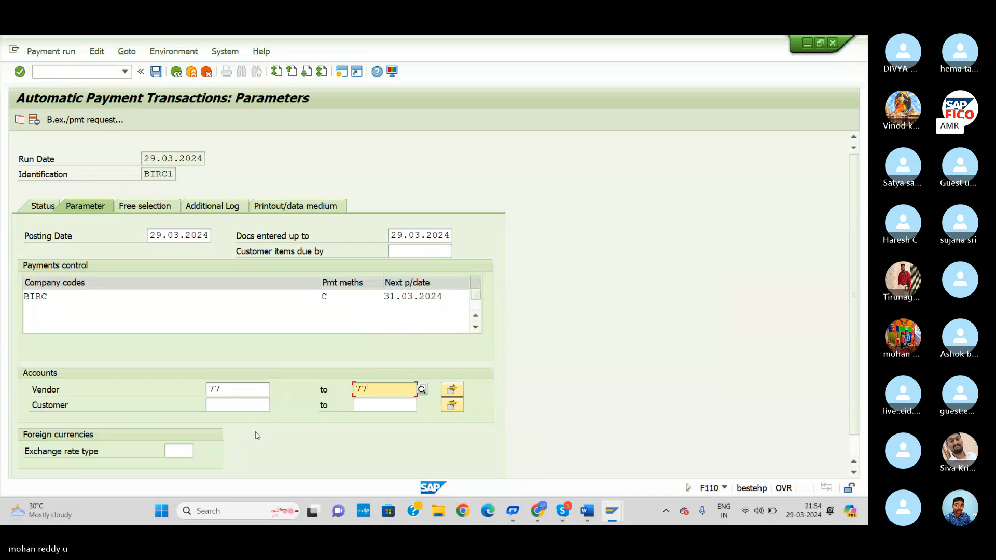
click(221, 208)
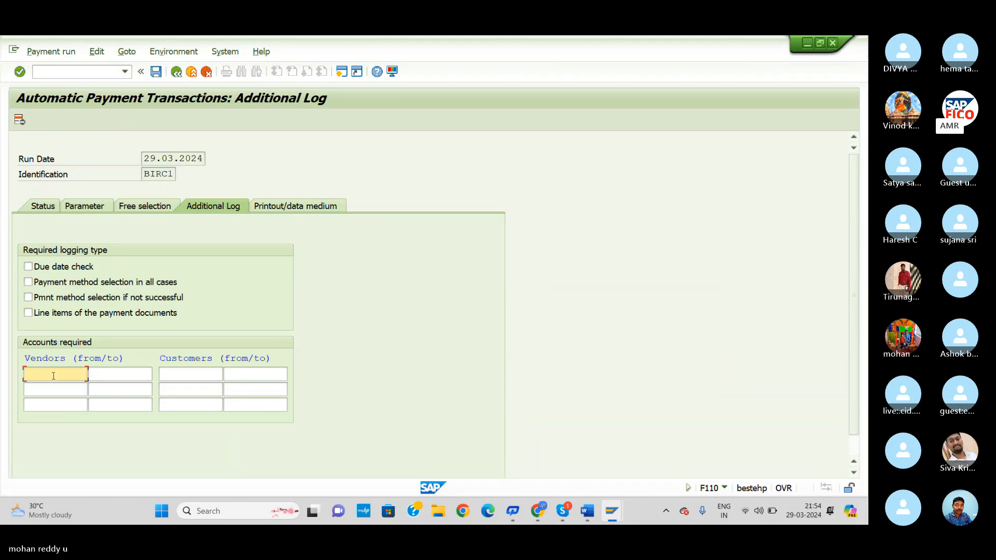
Tick due date check and payment method selection logging for vendors 77–77, then save BIRC1's parameters
click(61, 266)
click(58, 282)
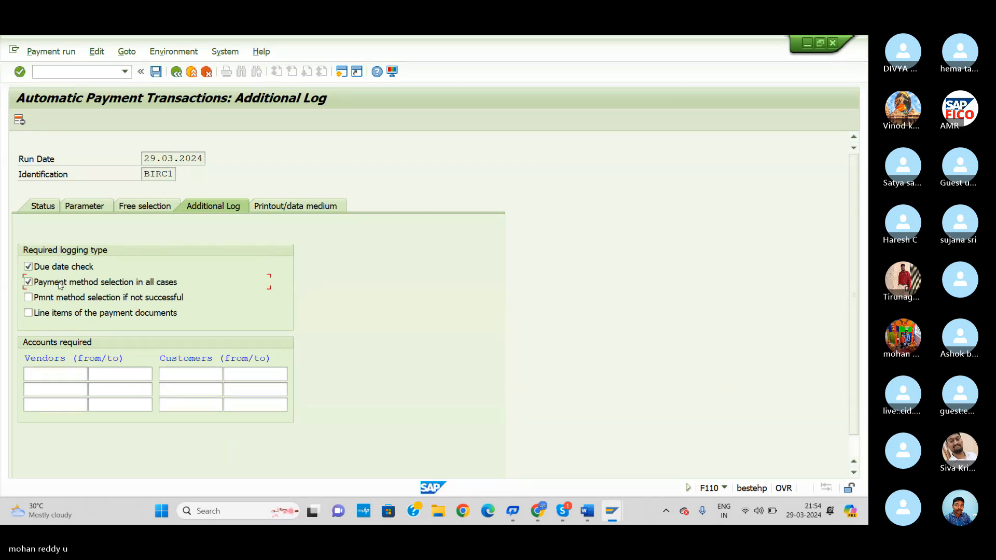
click(64, 374)
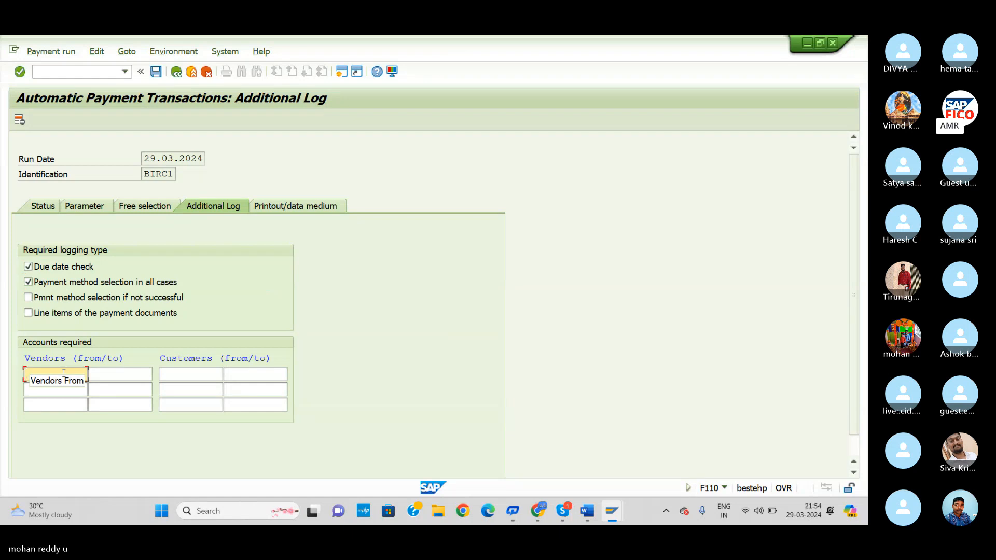
text(77)
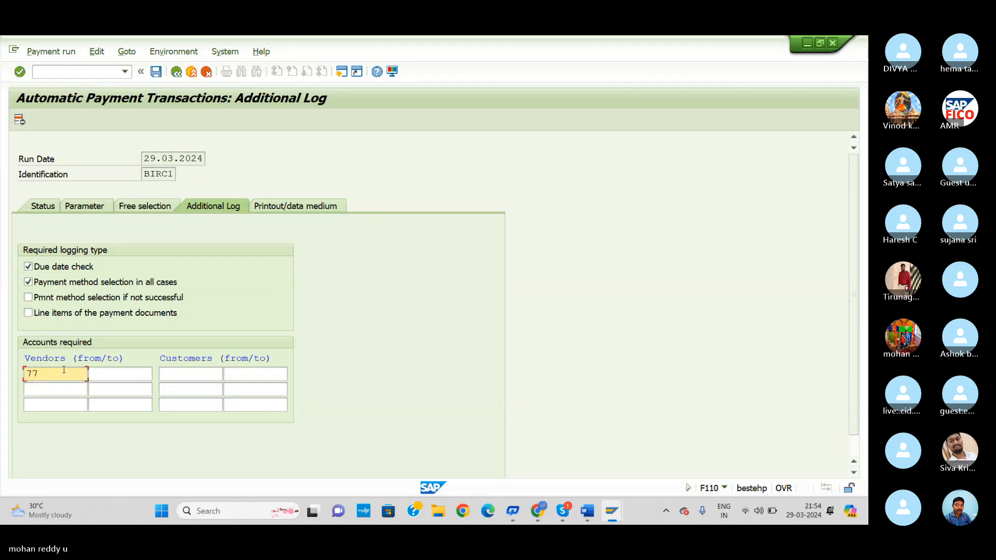
click(131, 374)
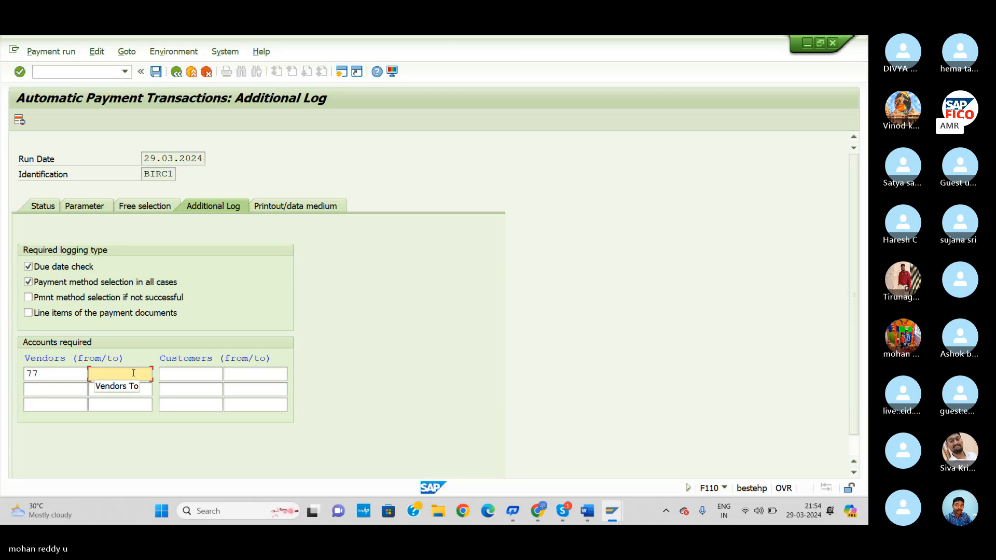
text(77)
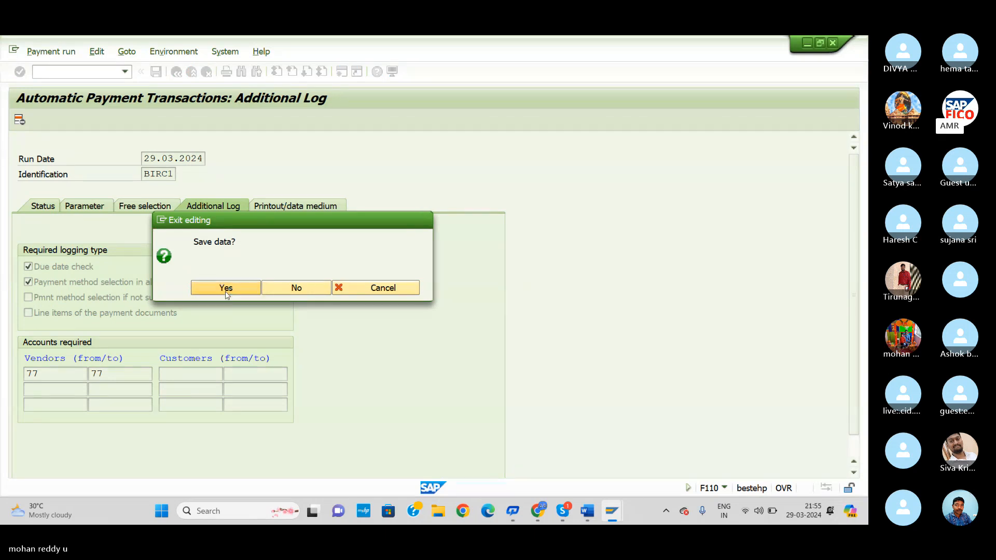
click(226, 288)
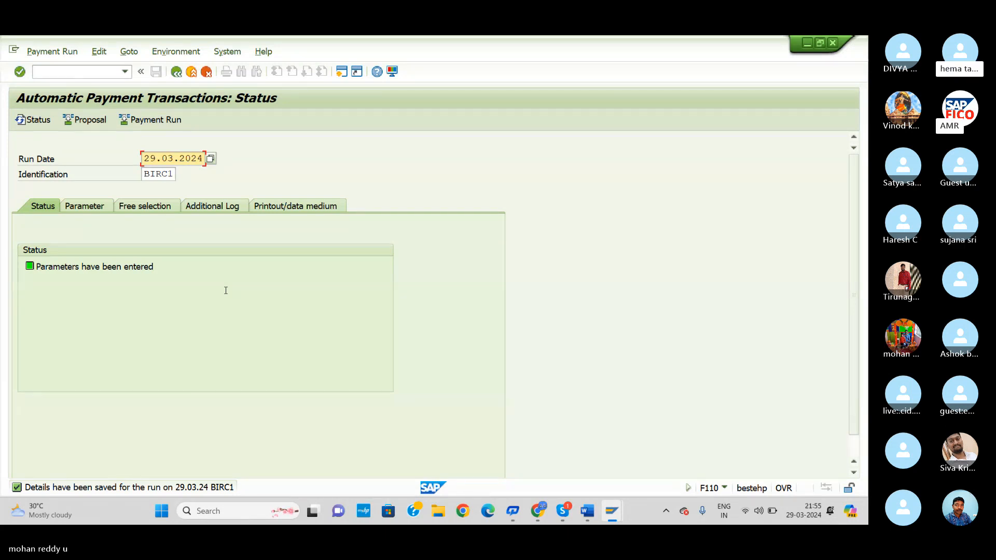
Schedule BIRC1's payment proposal to start immediately and refresh until it shows created
click(89, 121)
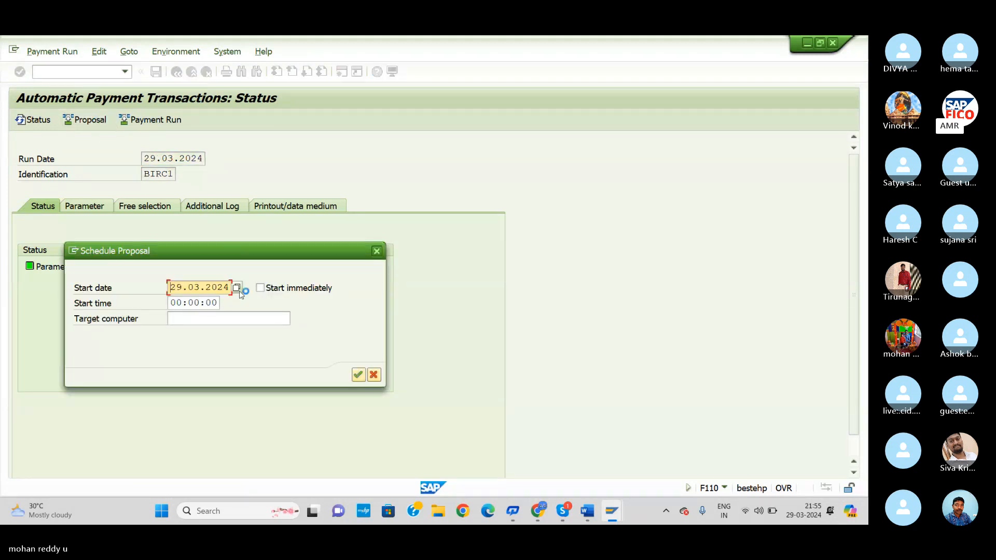
click(261, 288)
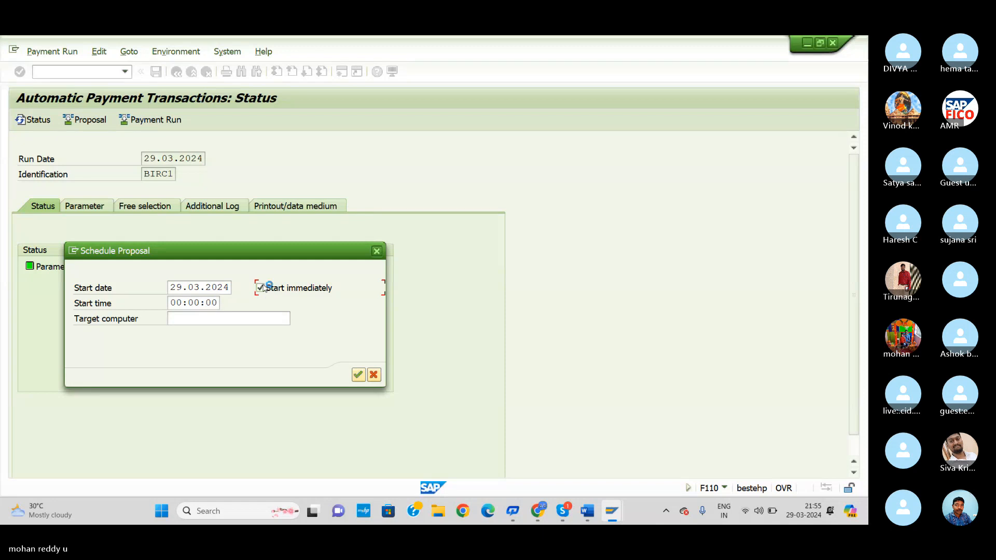
click(358, 375)
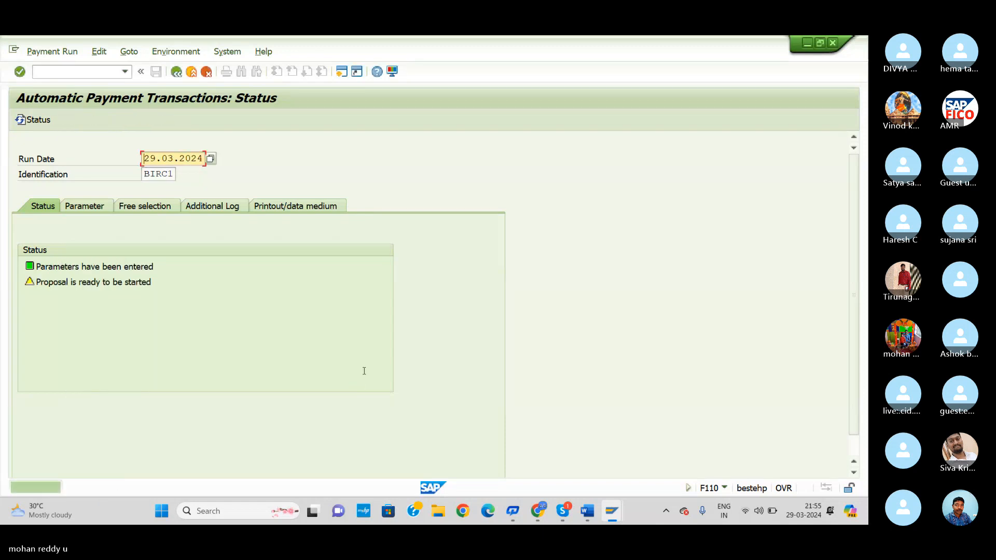
key(Return)
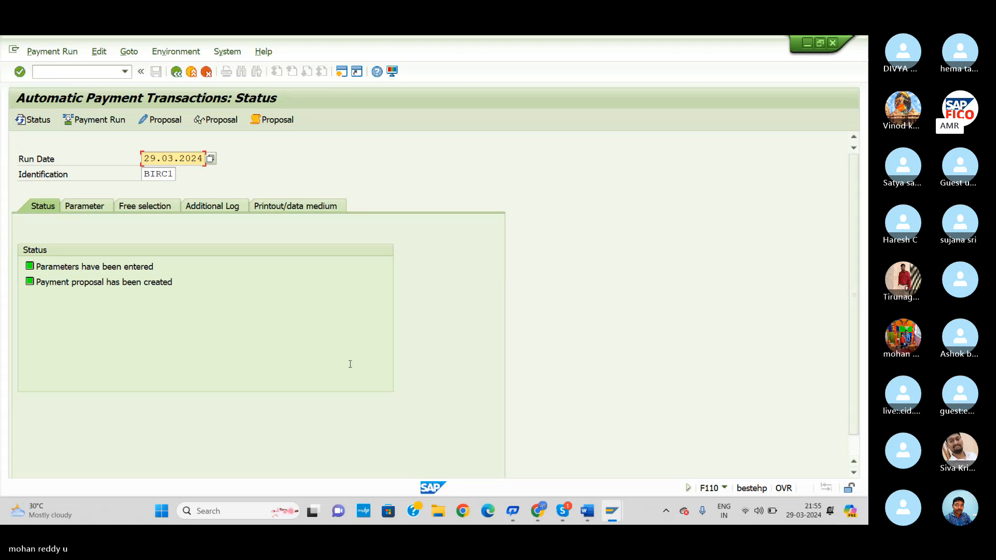
click(160, 120)
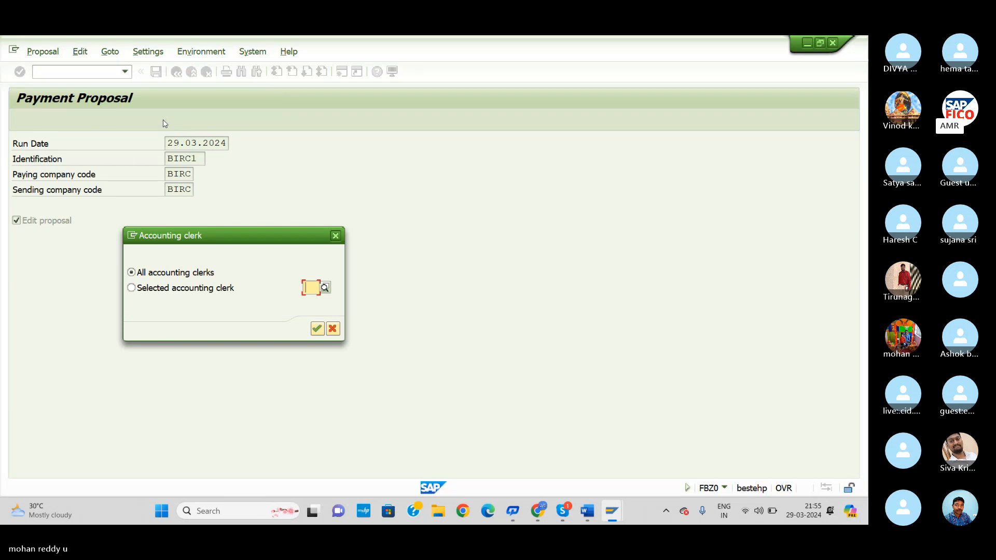
click(317, 328)
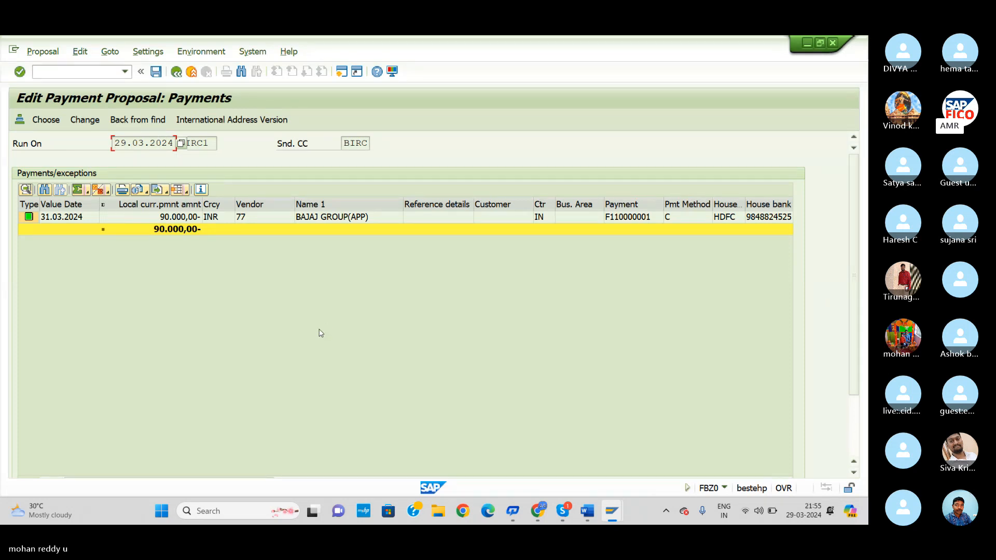
click(166, 232)
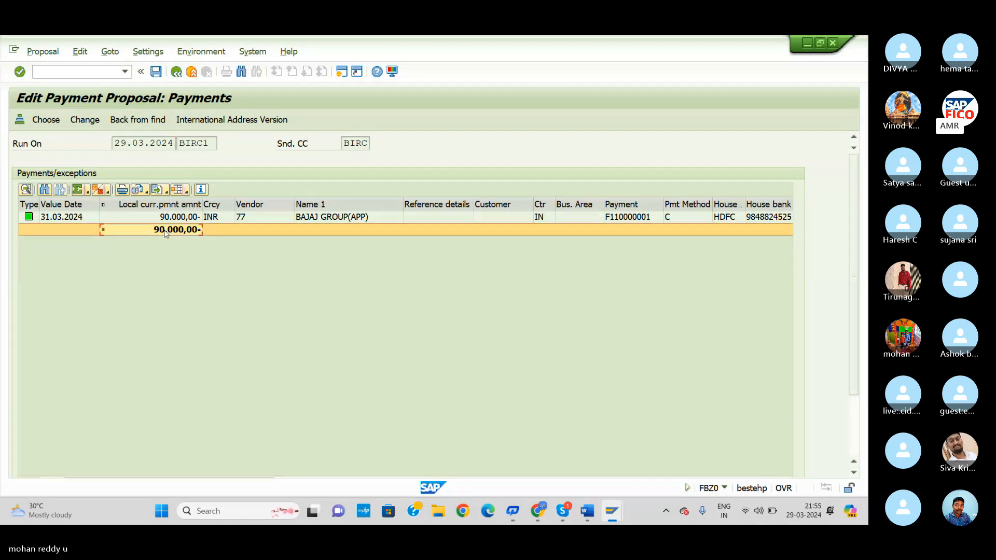
click(149, 219)
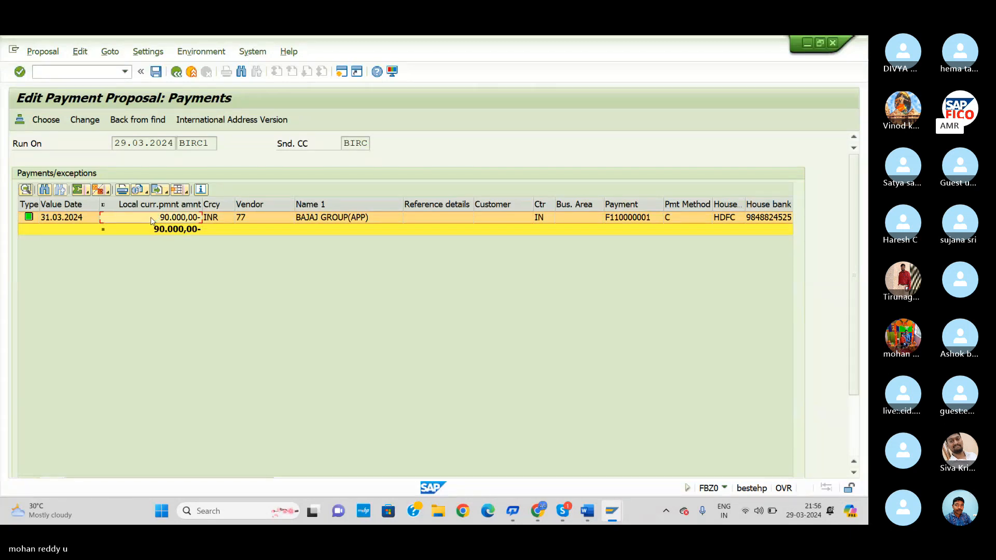
double_click(152, 219)
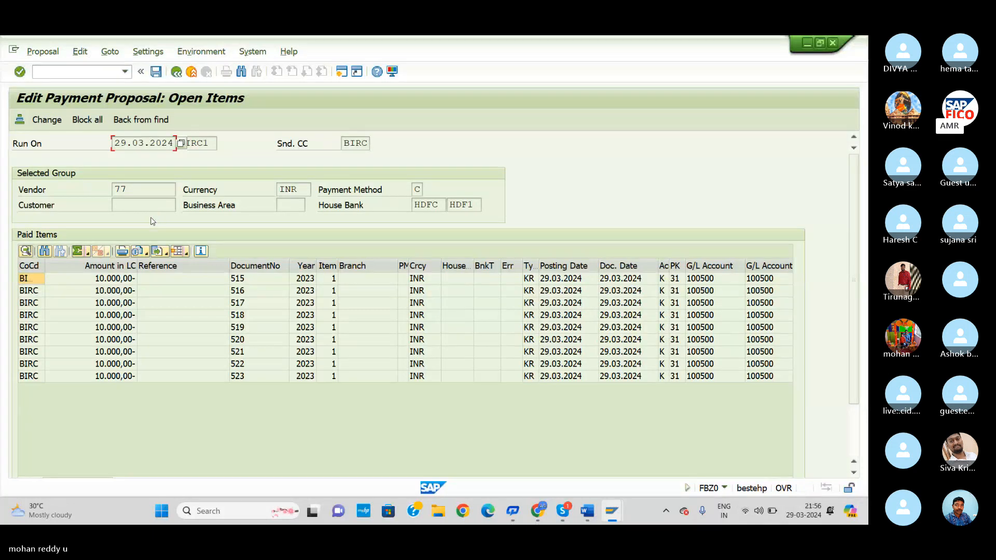
click(176, 72)
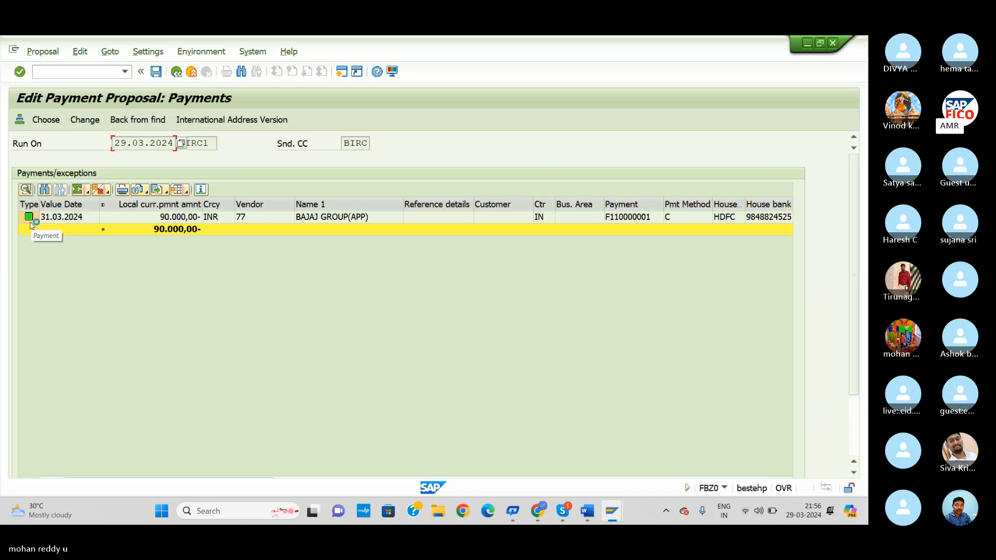
click(172, 74)
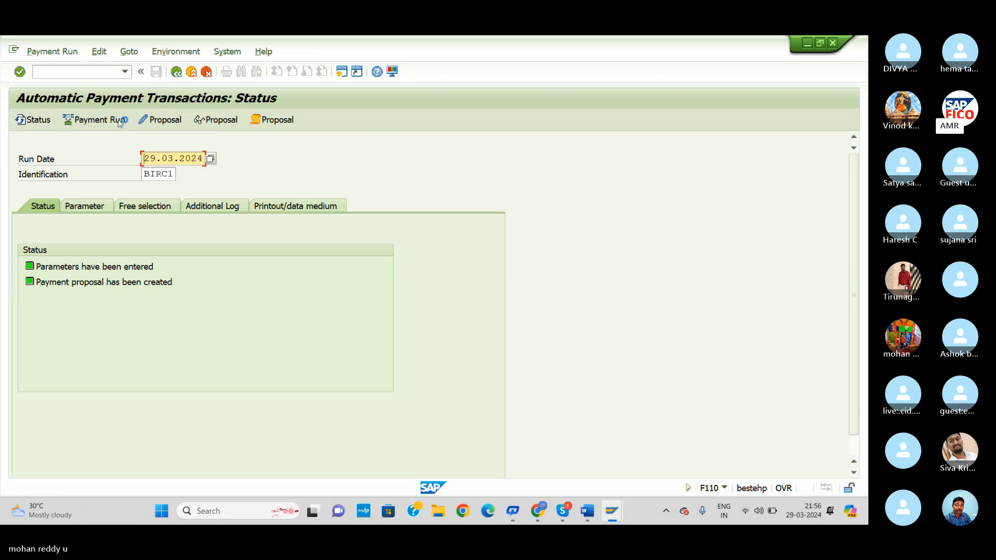
Schedule BIRC1's payment run to start immediately and refresh until it shows carried out
click(119, 122)
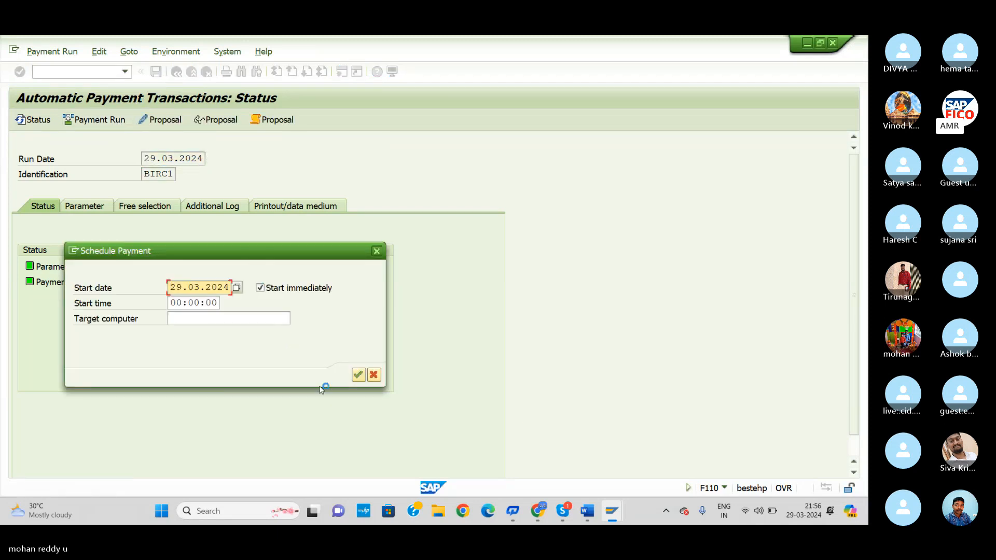
click(358, 375)
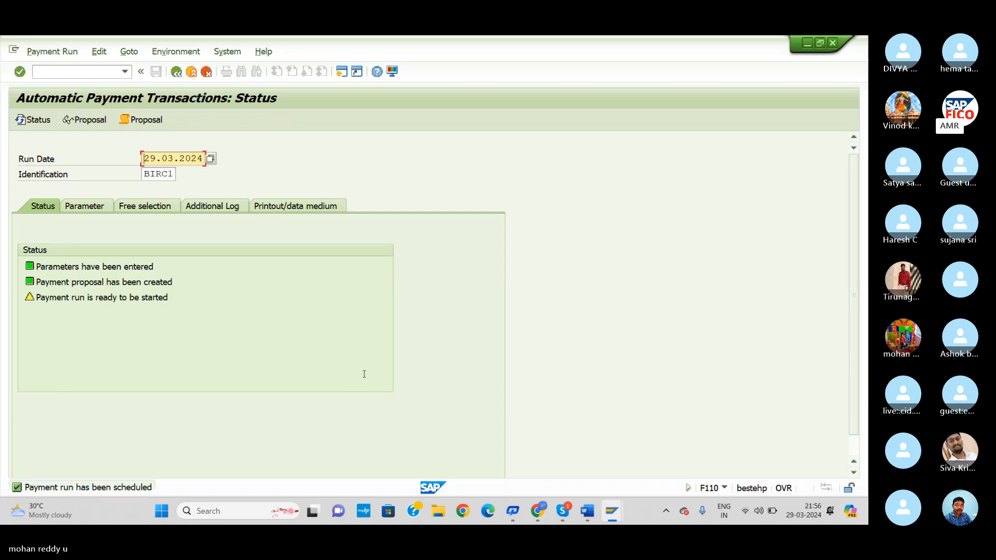
key(Return)
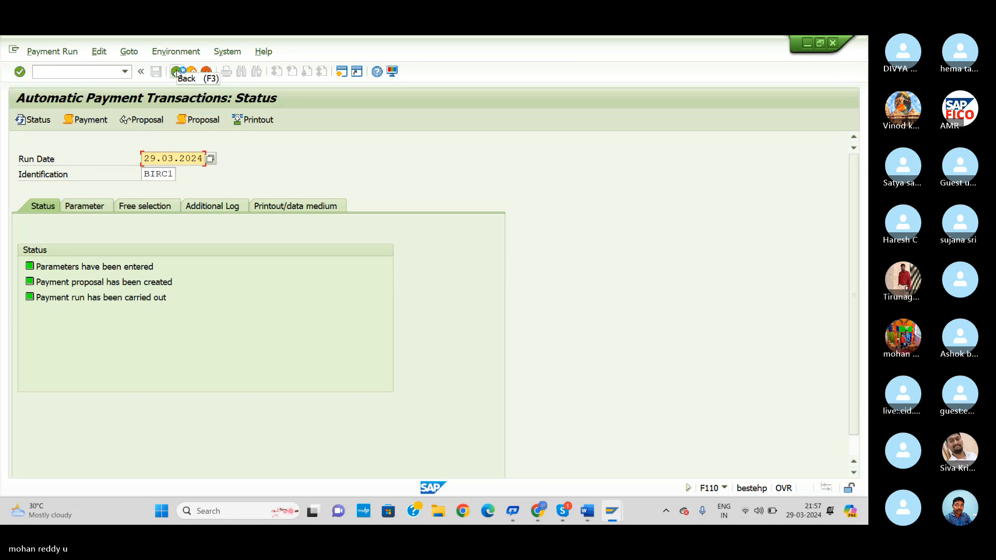
Browse the Goto and Edit menus, then display the payment log showing the active BIRC valuation run
click(134, 54)
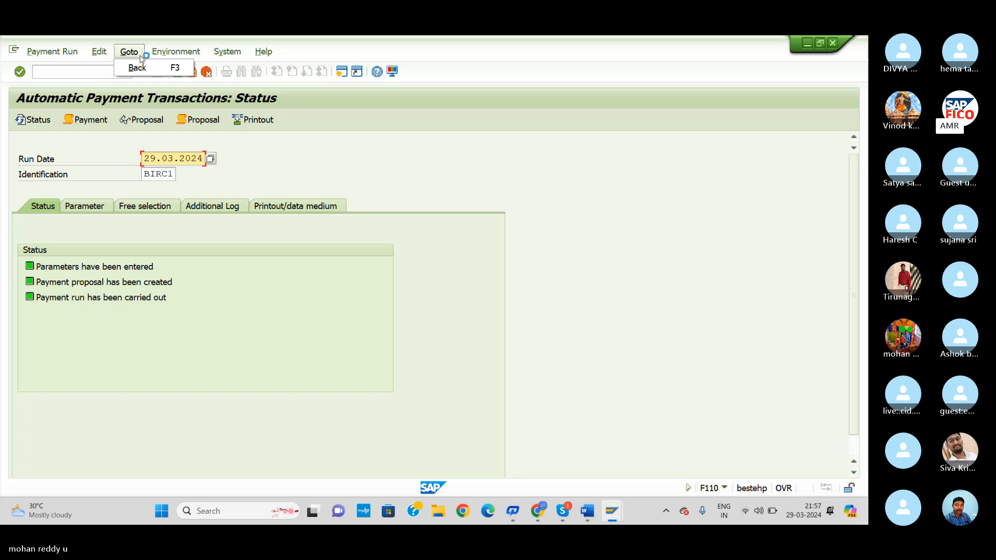
mouse_move(96, 52)
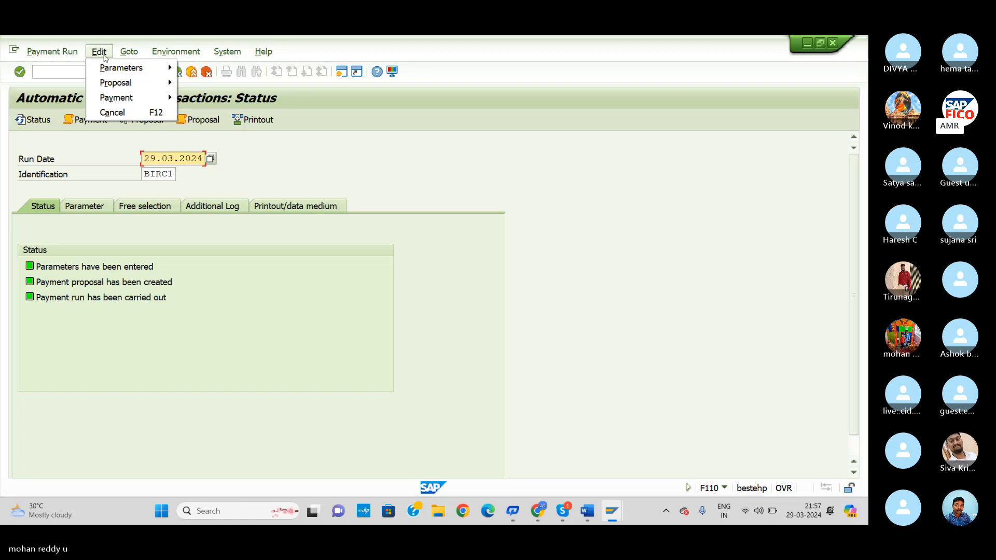
mouse_move(118, 69)
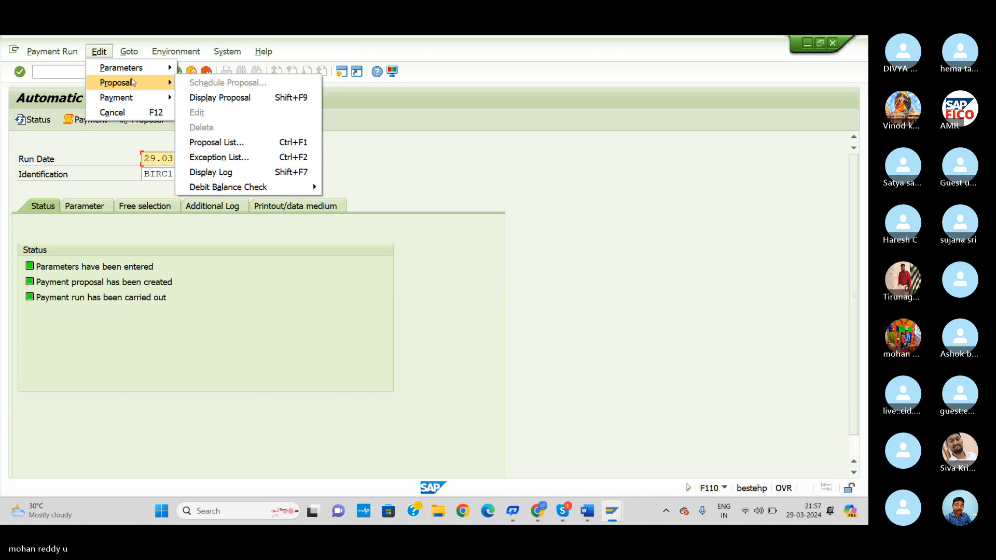
click(455, 158)
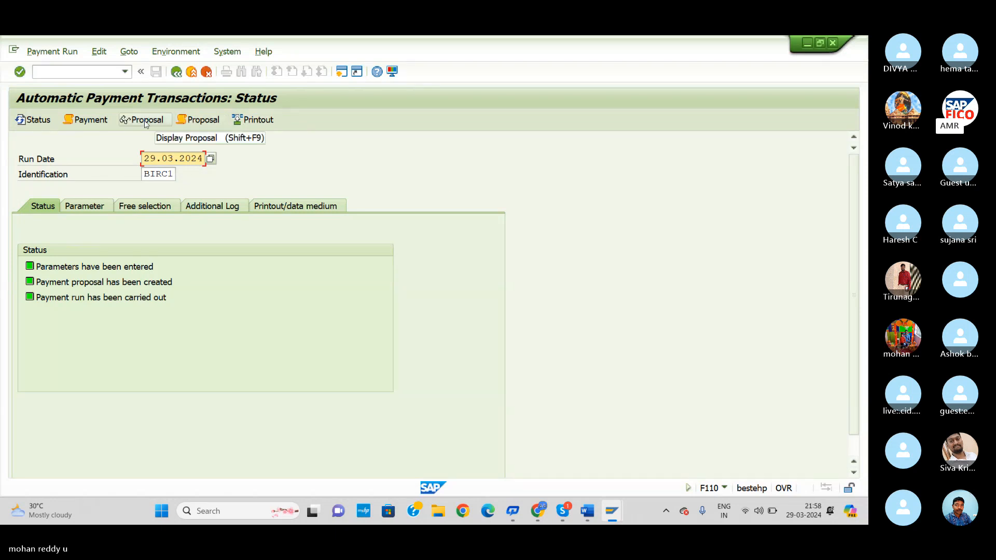
click(108, 124)
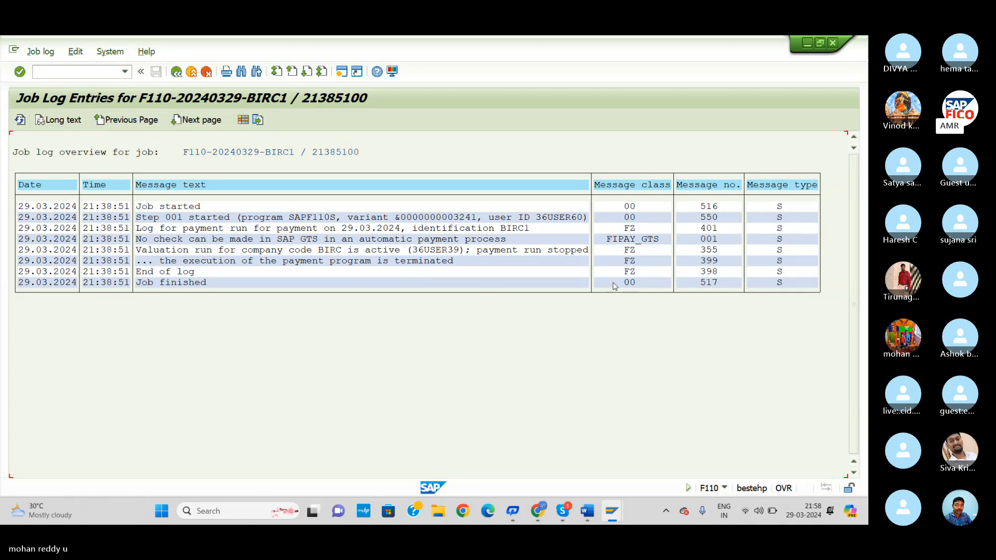
Leave the job log and return to payment run BIRC1's status screen
click(180, 77)
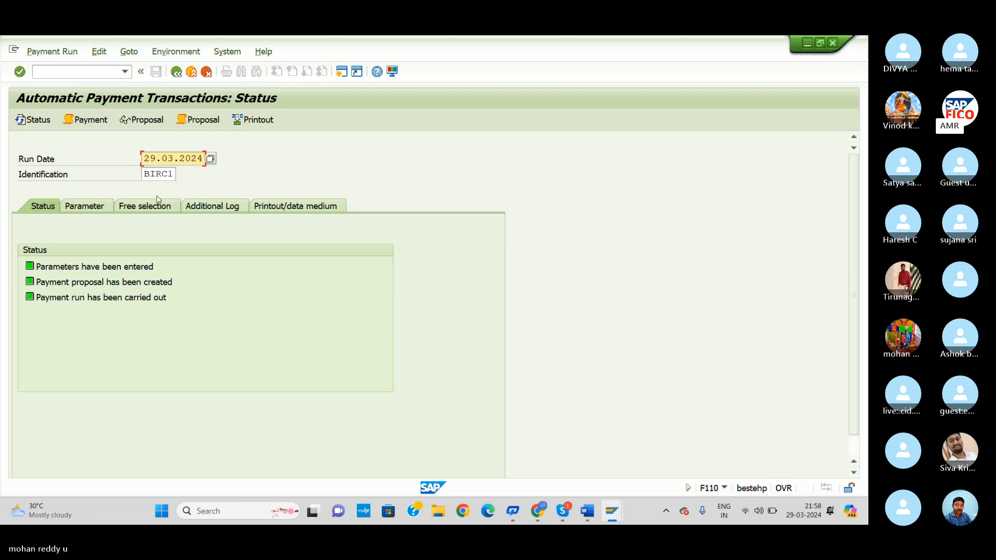
Change the run identification from BIRC1 to BIR1 and load the new 29.03.2024 run
click(173, 174)
key(BackSpace)
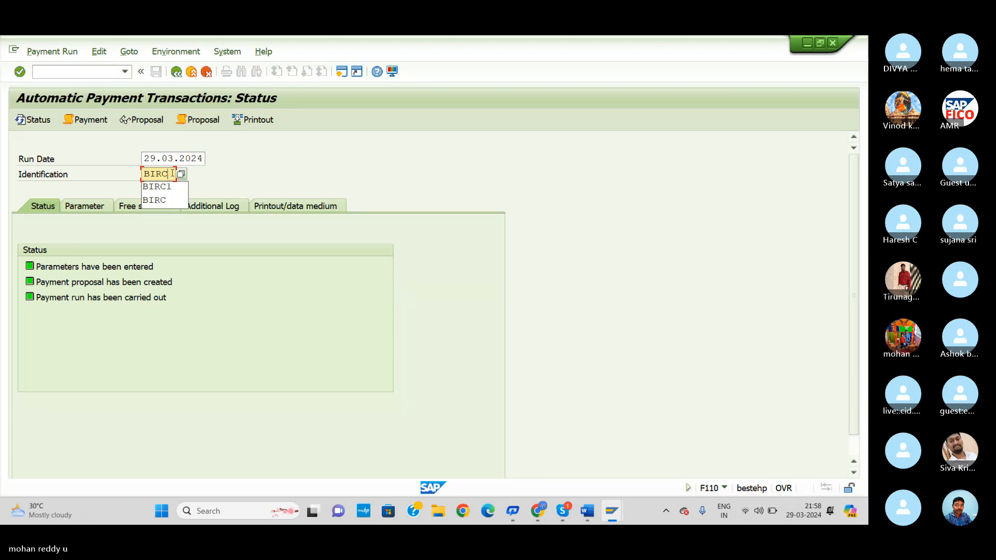
click(176, 203)
key(Return)
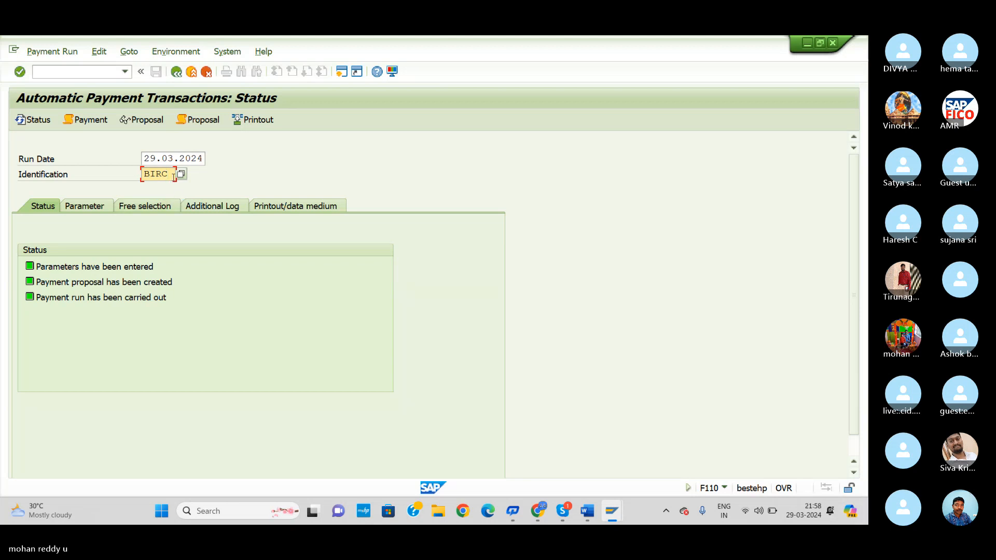
key(BackSpace)
text(1)
key(Return)
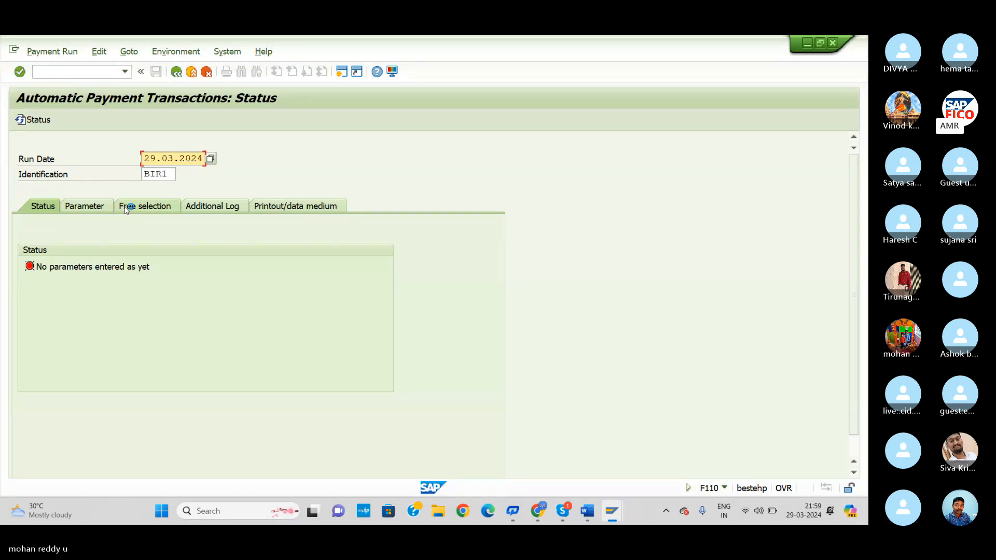
Enter paying company code BIRC with payment method C (CHEQUE) in BIR1's parameters
click(93, 209)
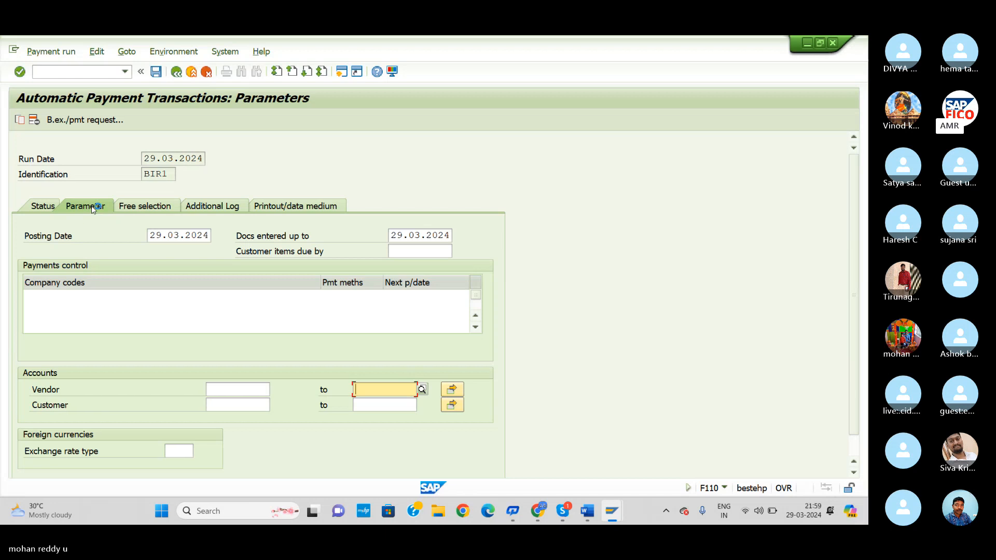
click(66, 296)
text(BIR)
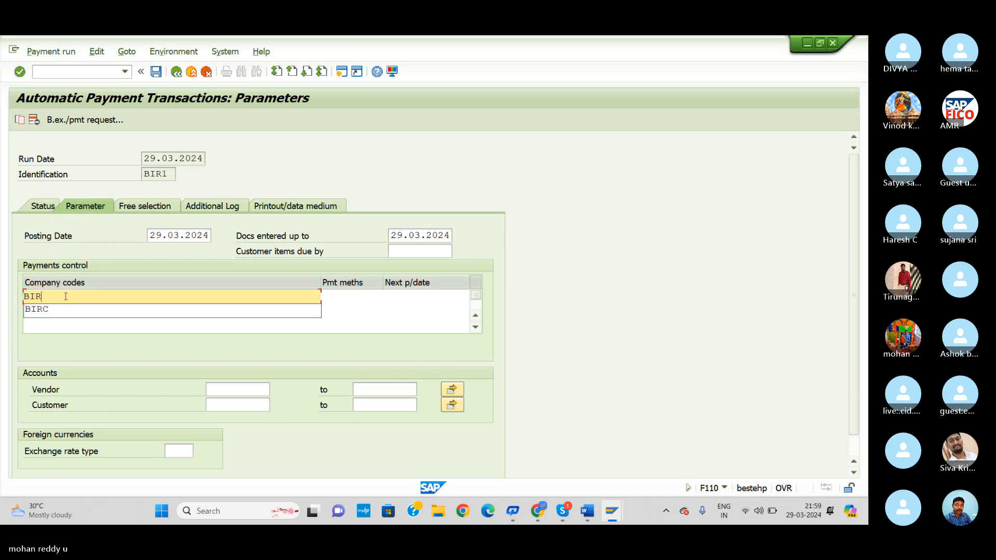
text(C)
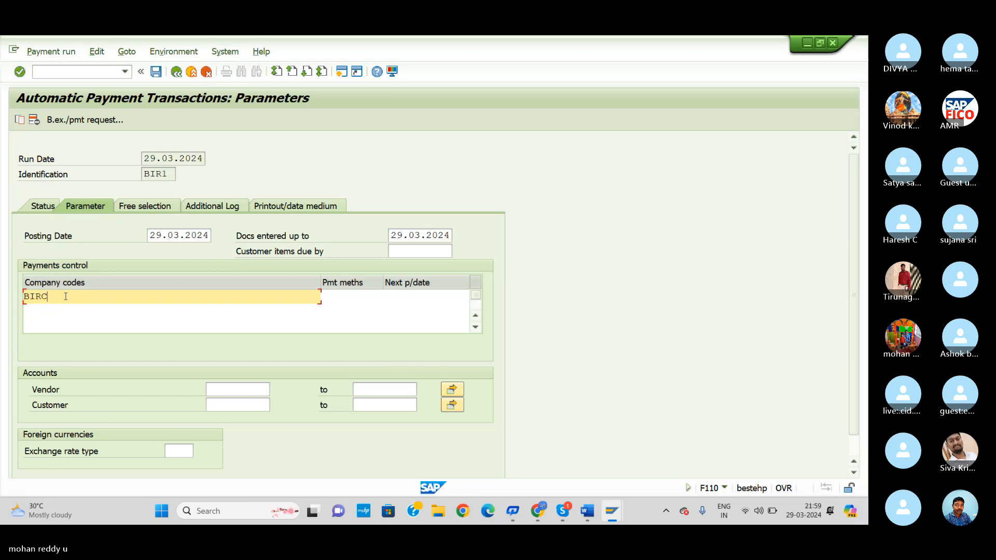
click(362, 296)
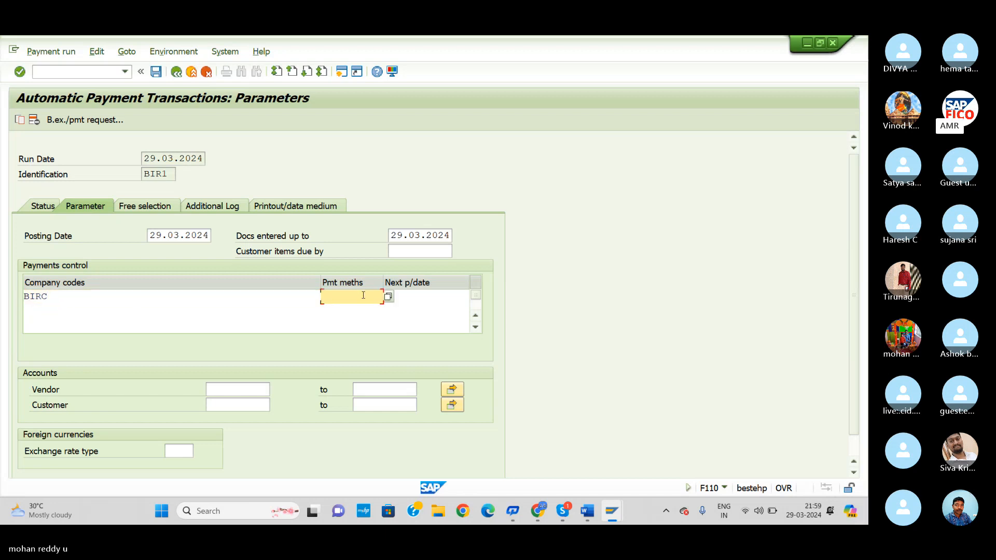
click(388, 296)
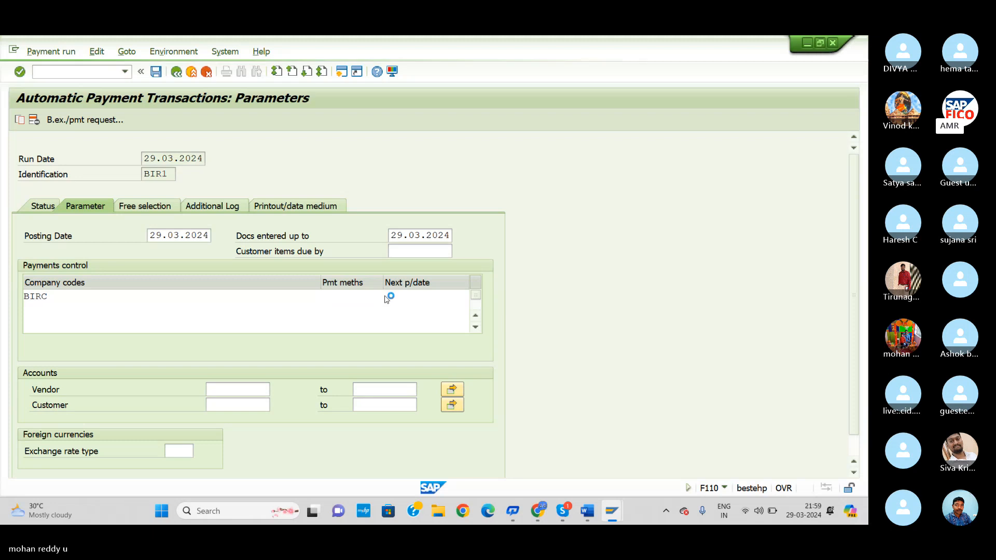
click(344, 367)
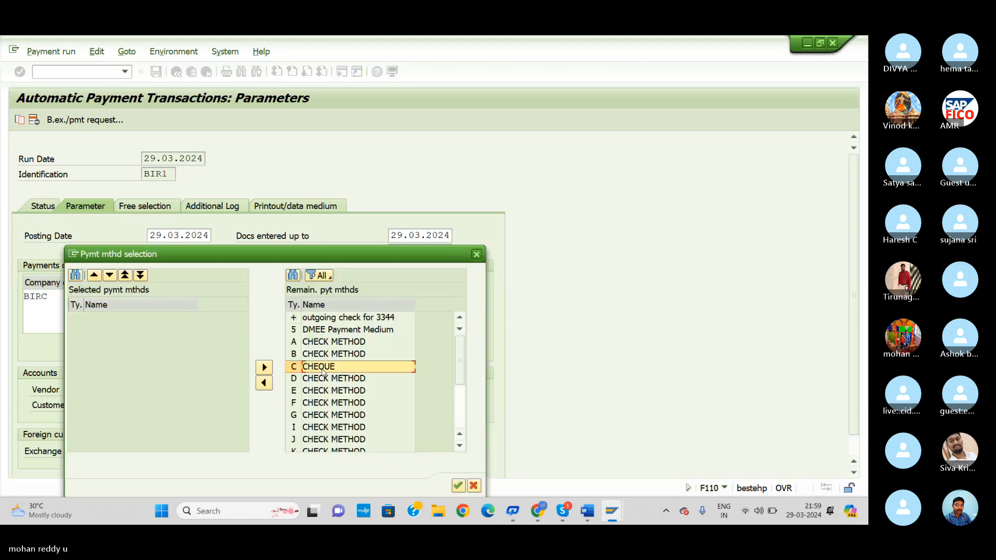
click(264, 383)
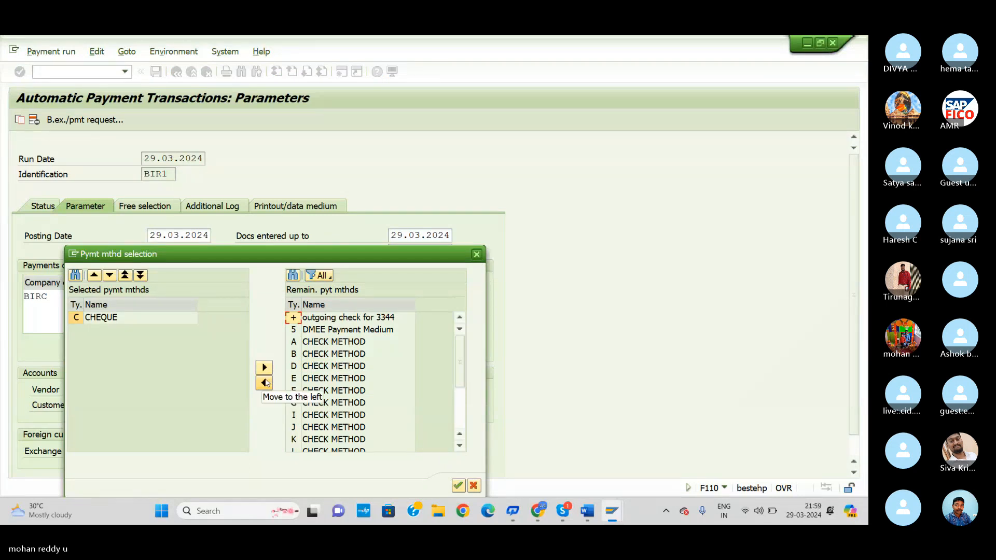
click(458, 486)
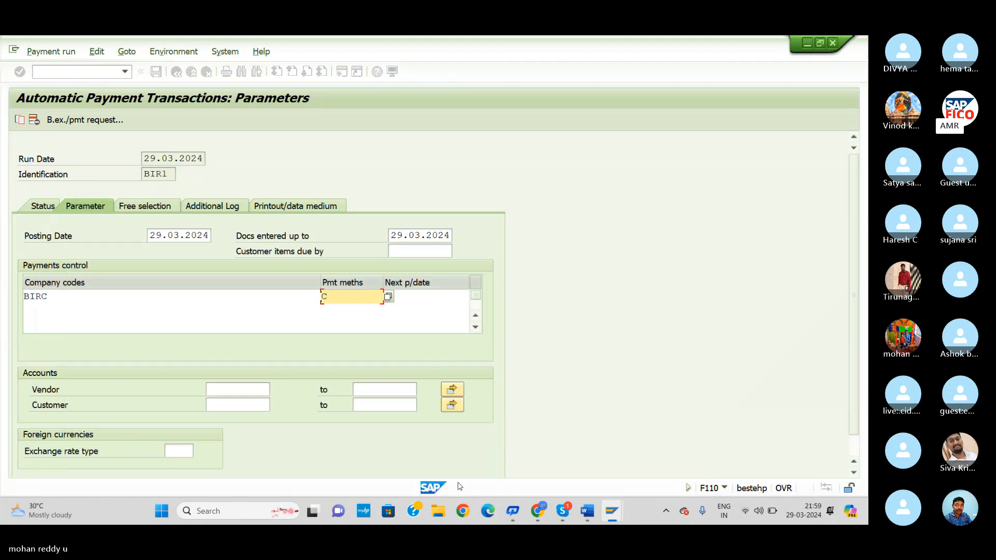
Set next payment date 31.03.2024 and restrict the vendor range to 77 through 77
click(422, 296)
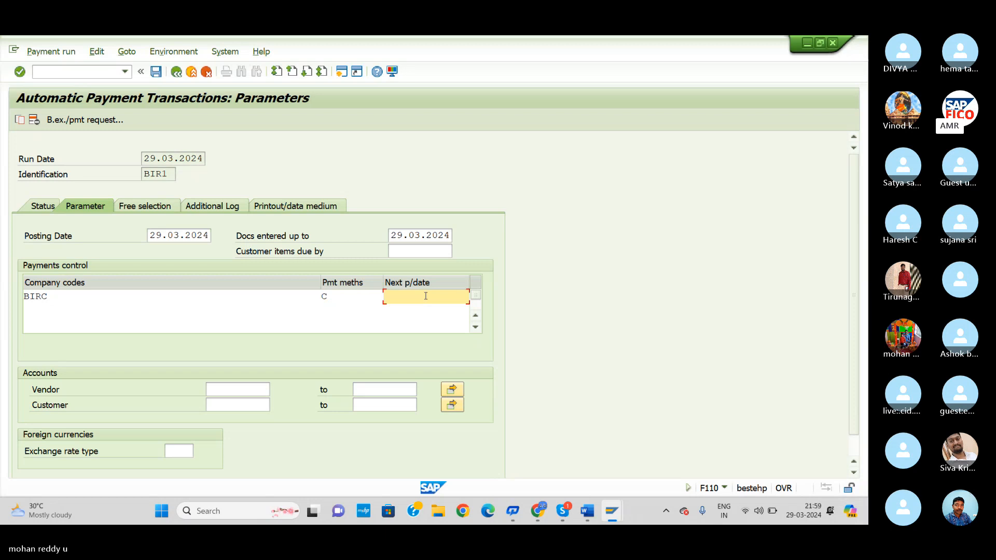
text(31.03.2)
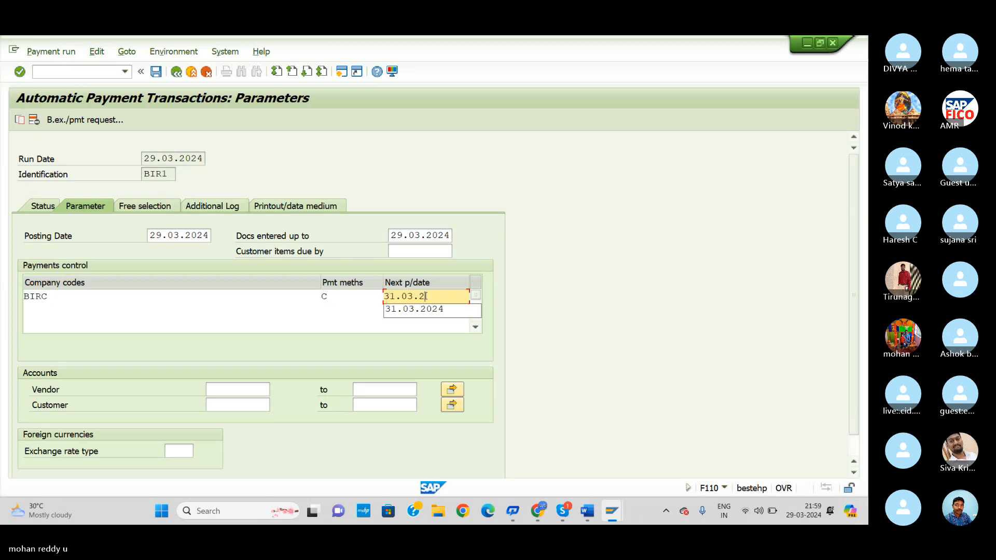
text(024)
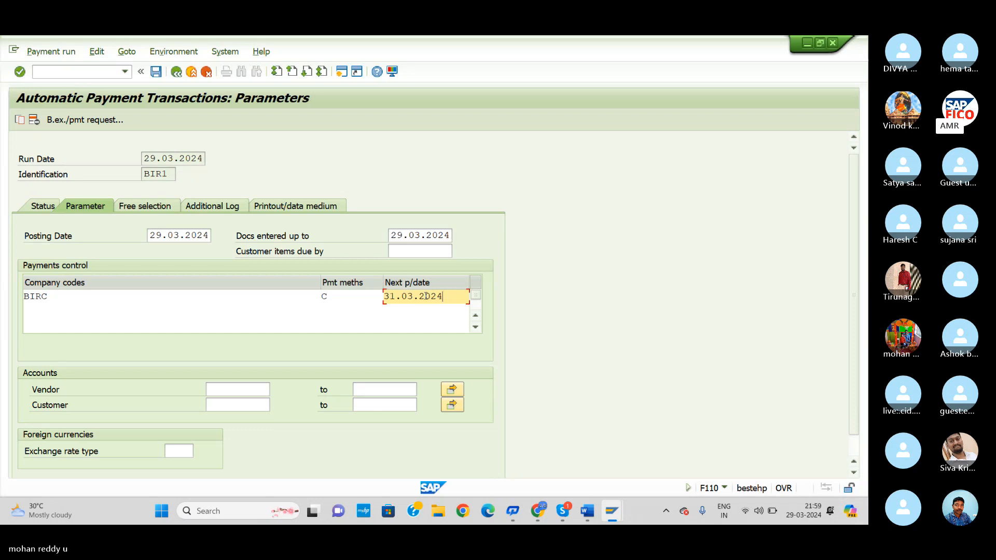
click(234, 390)
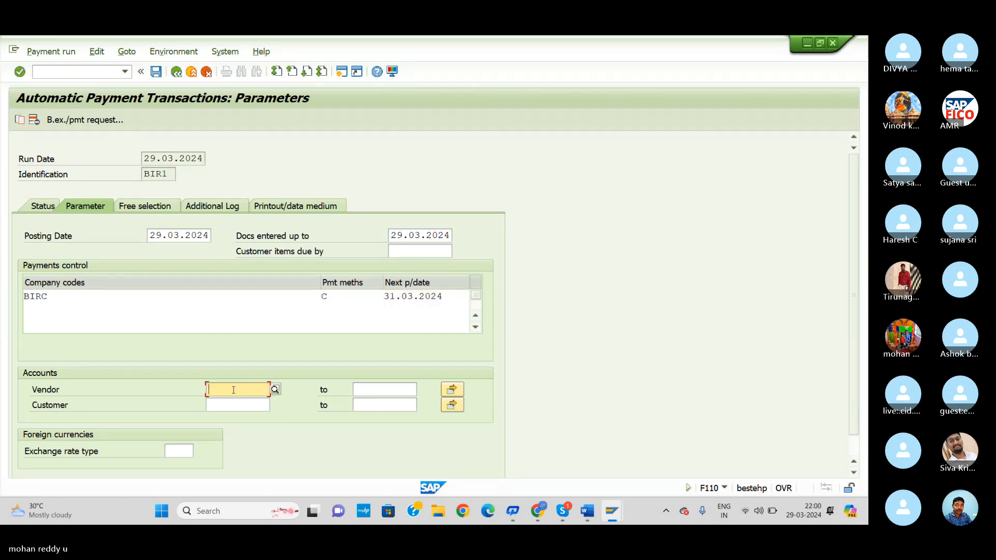
text(77)
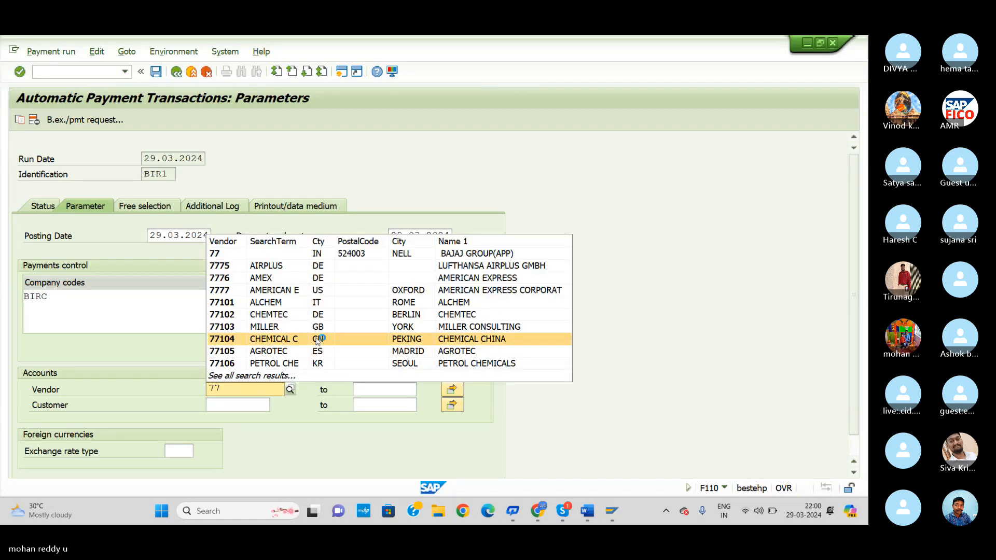
click(369, 254)
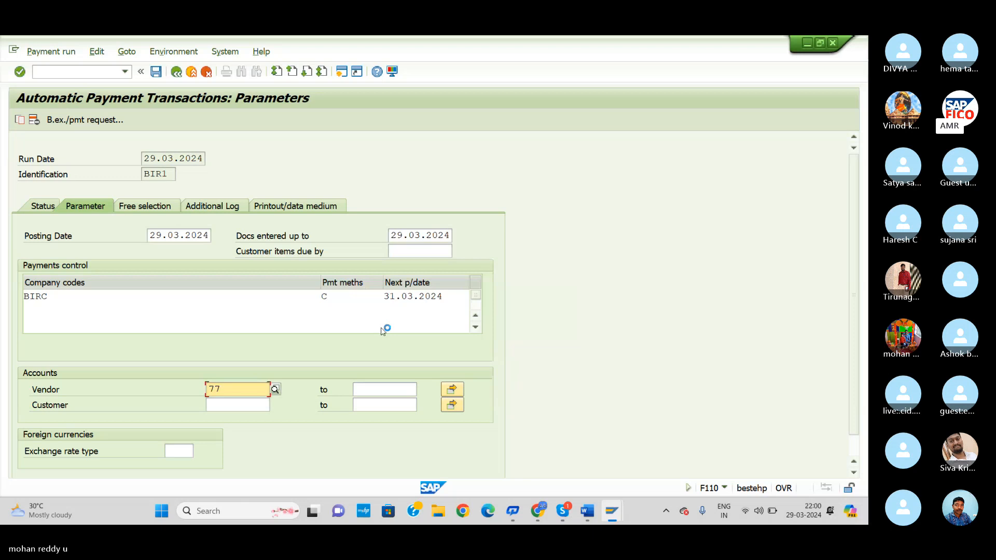
click(385, 393)
text(77)
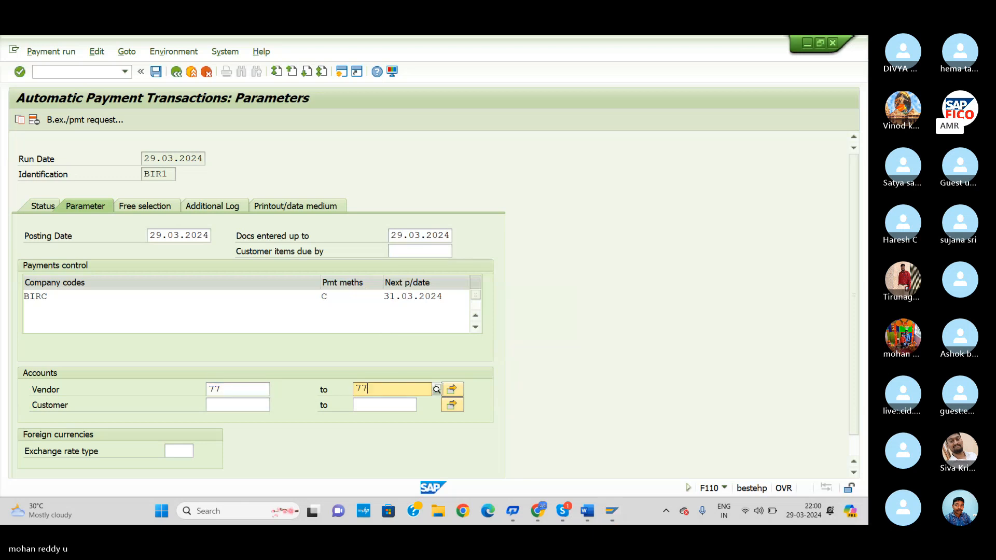
click(485, 257)
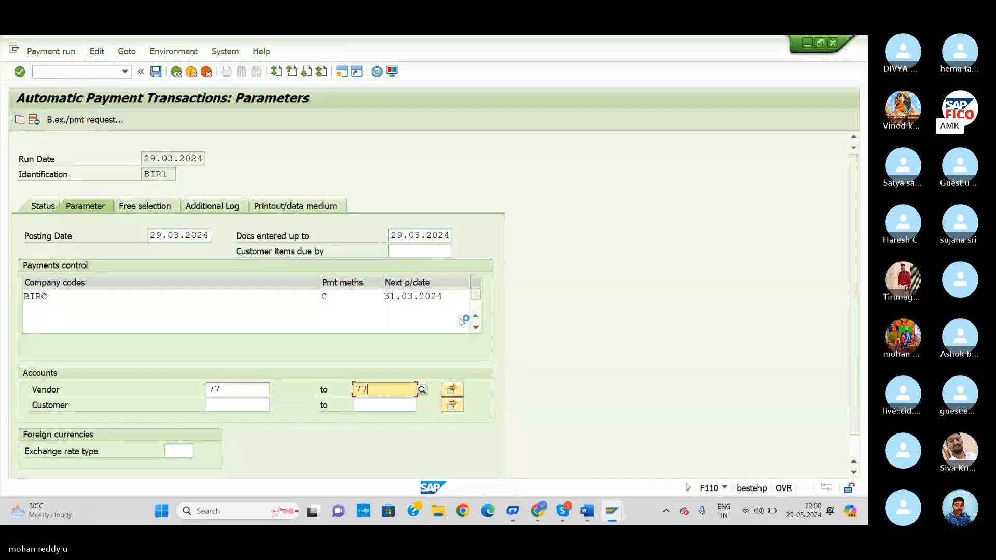
Log due date checks and payment method selection for vendor 77, then save the parameters
click(228, 205)
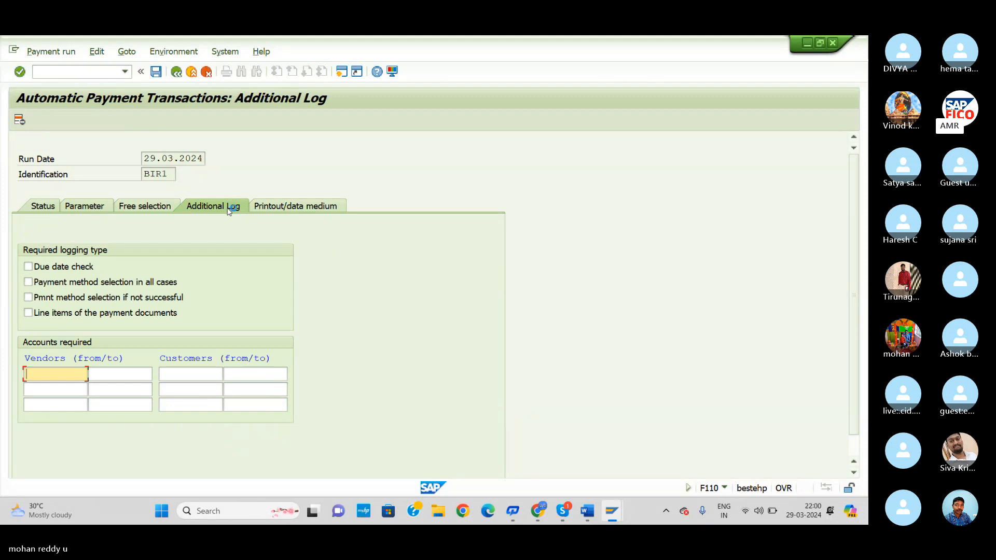
click(29, 267)
click(28, 282)
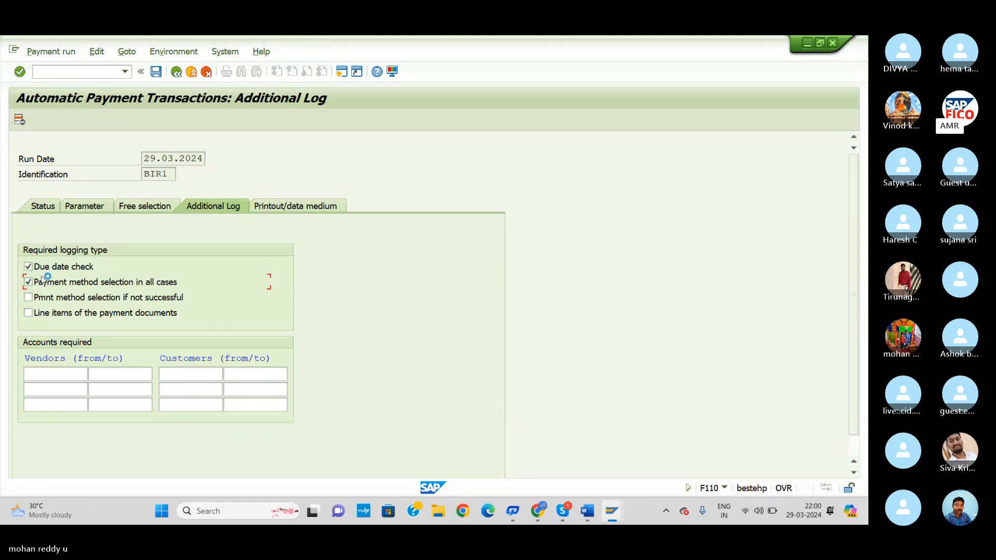
click(61, 375)
text(7)
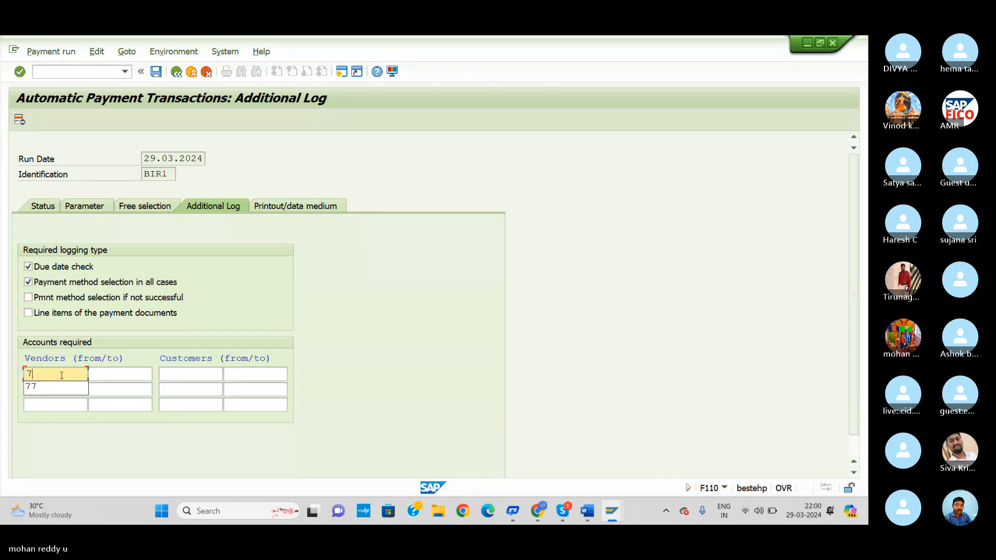
text(7)
click(114, 376)
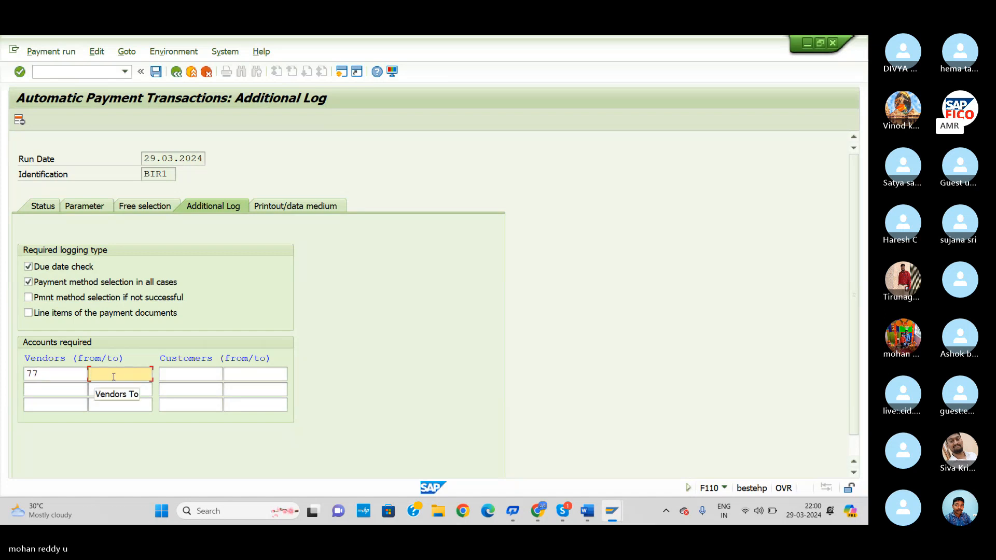
text(77)
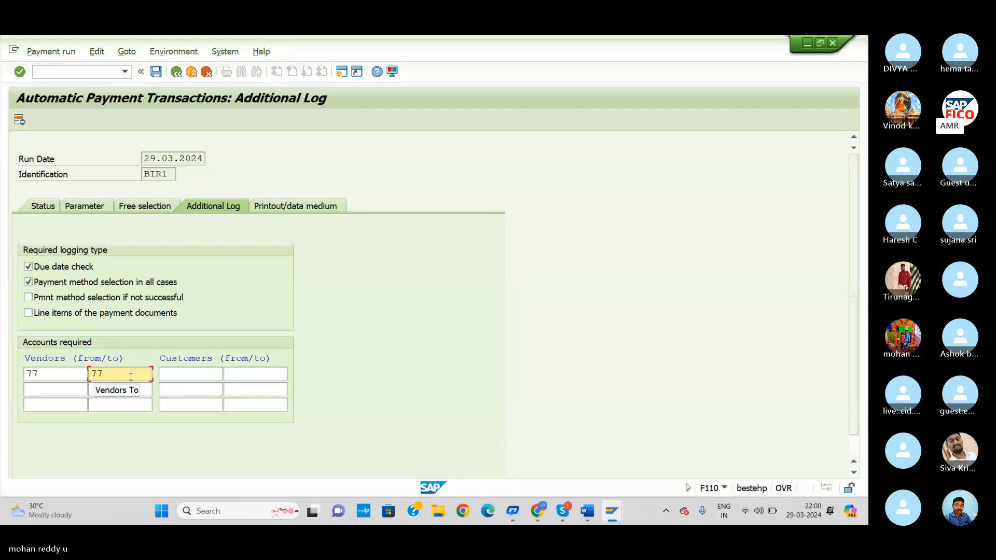
click(52, 208)
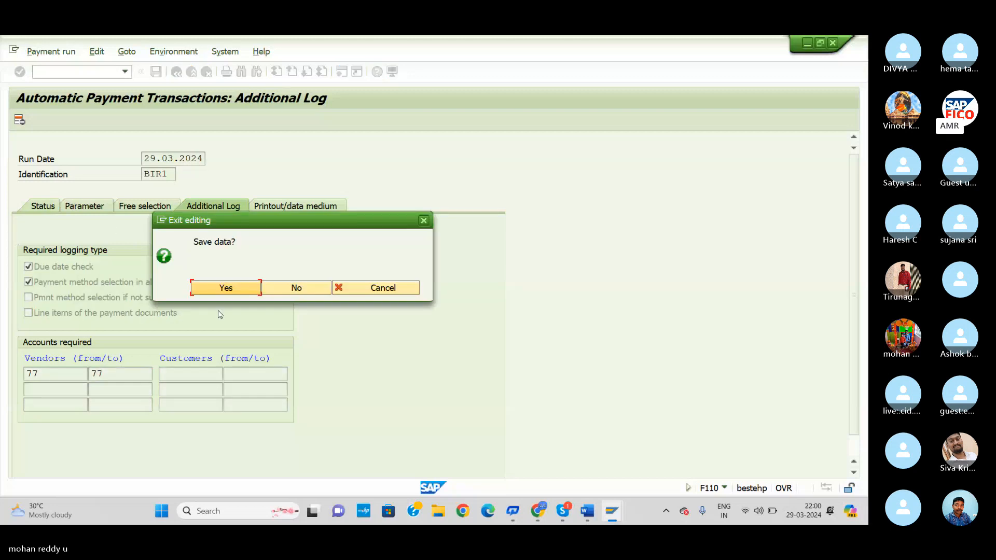
click(231, 289)
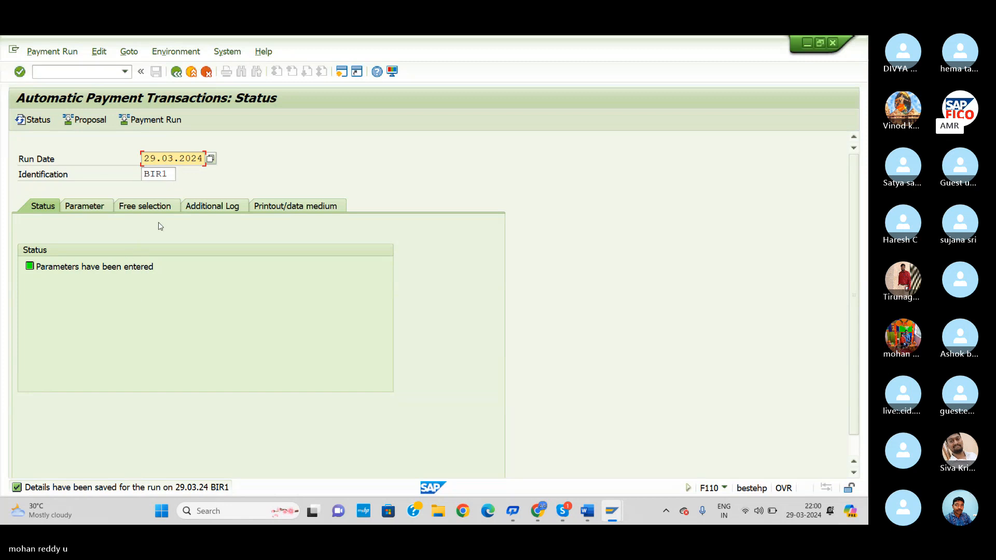
Run the proposal immediately and review it for all clerks: one 90,000 INR cheque to vendor 77
click(97, 120)
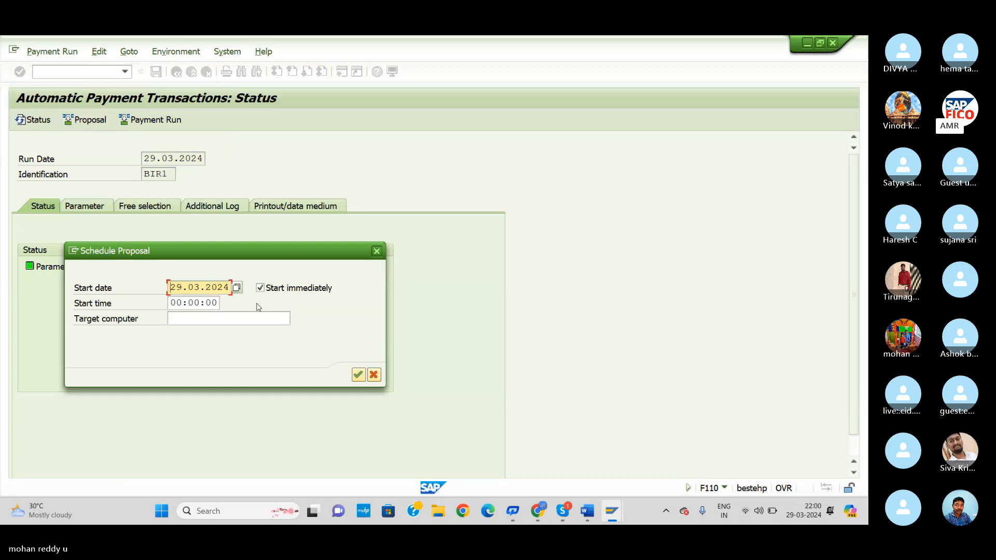
click(358, 375)
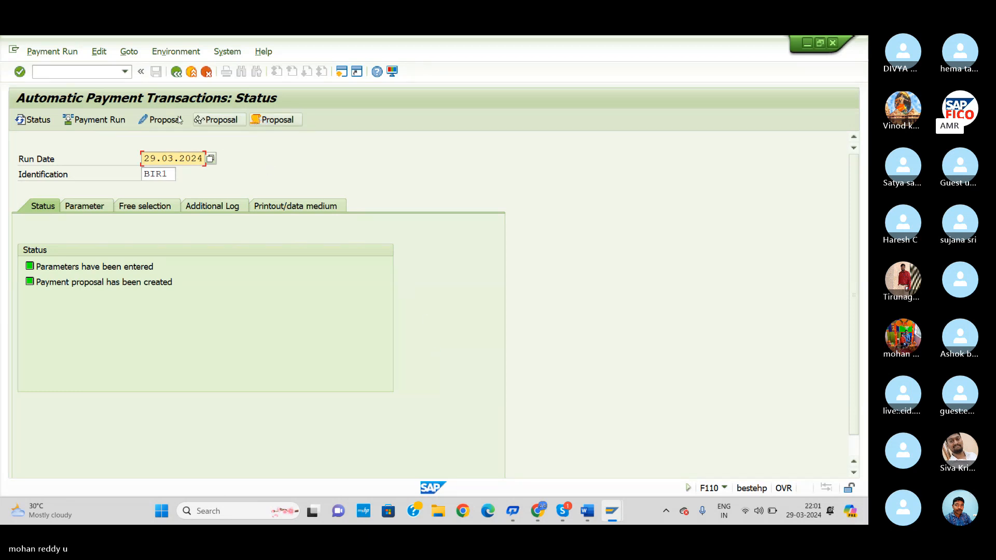
click(142, 123)
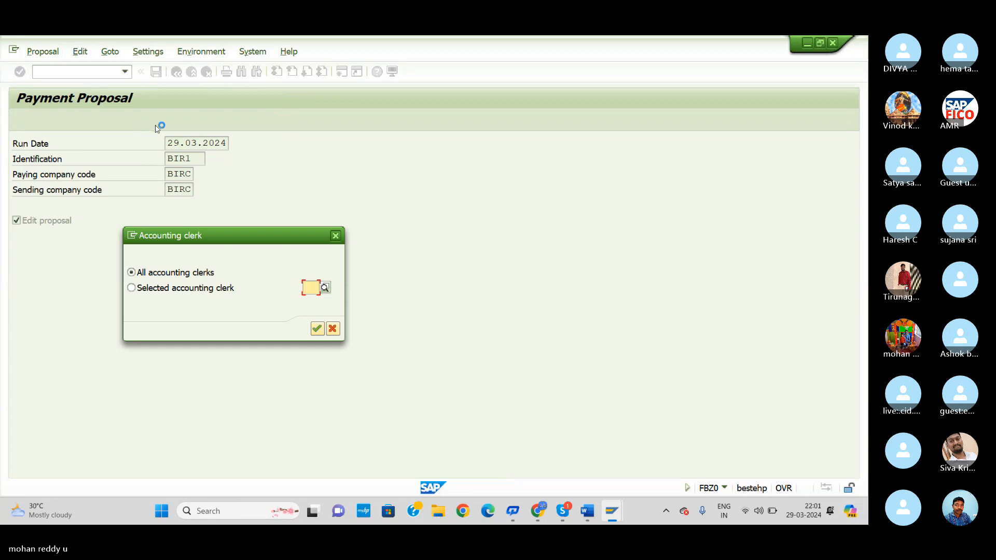
click(315, 331)
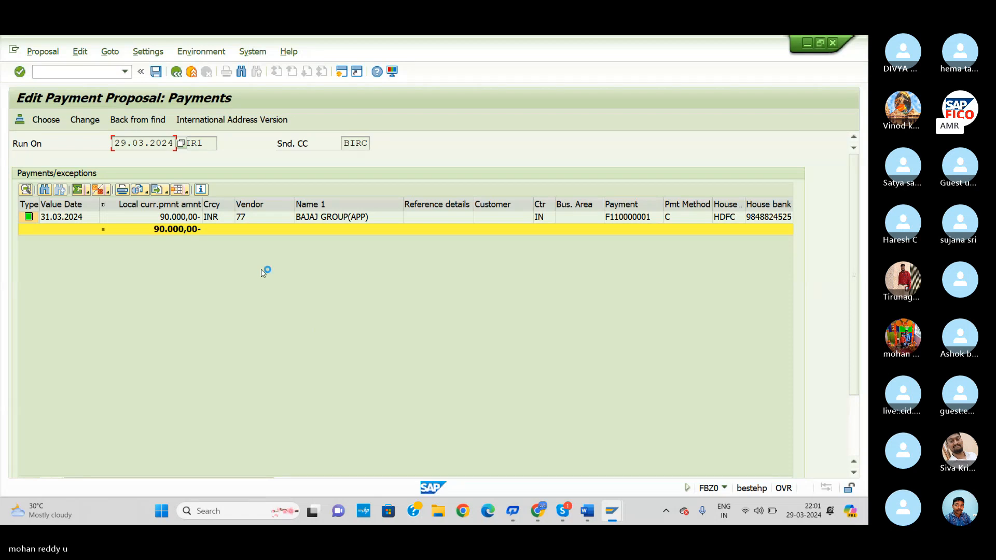
click(176, 72)
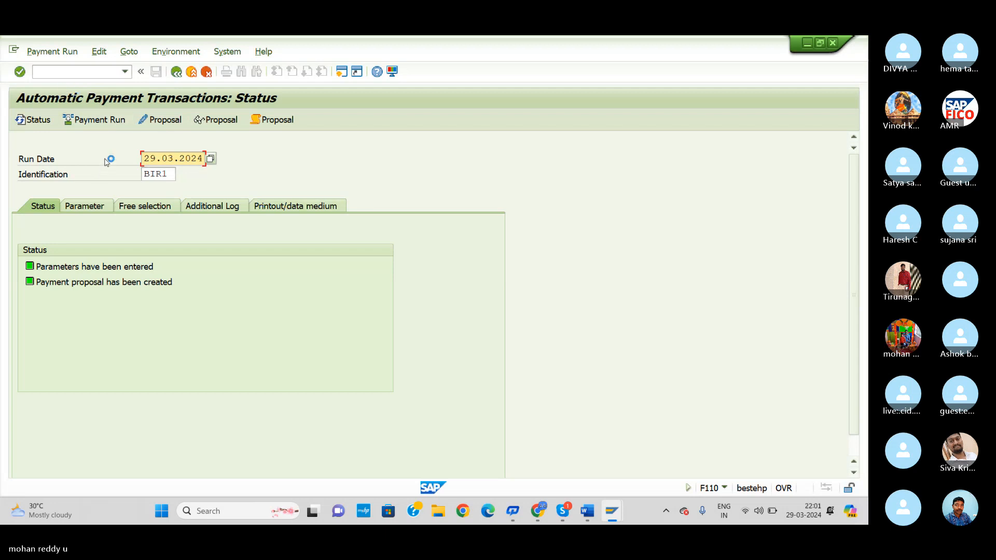
Execute BIR1's payment run immediately, refresh its status, and switch to vendor 77's line items
click(100, 123)
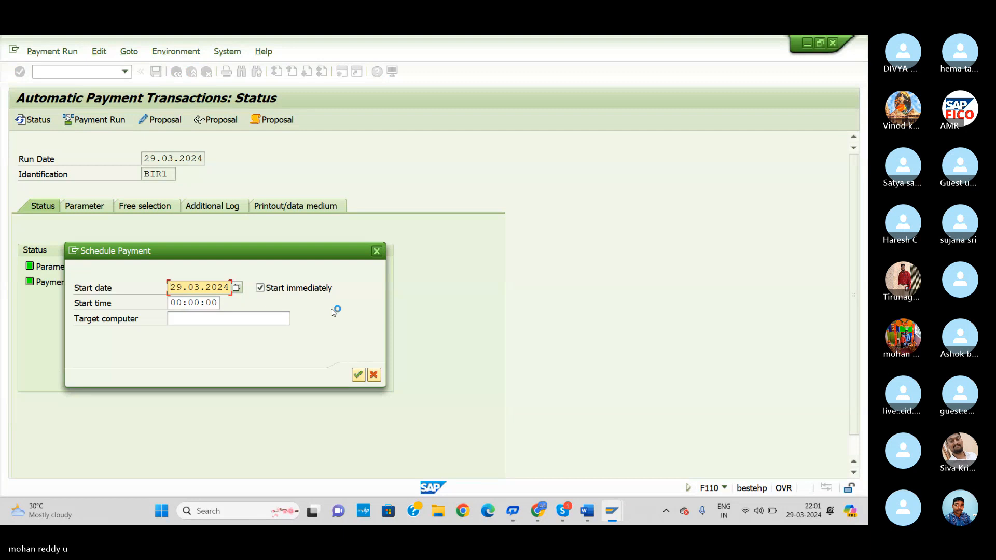
click(358, 375)
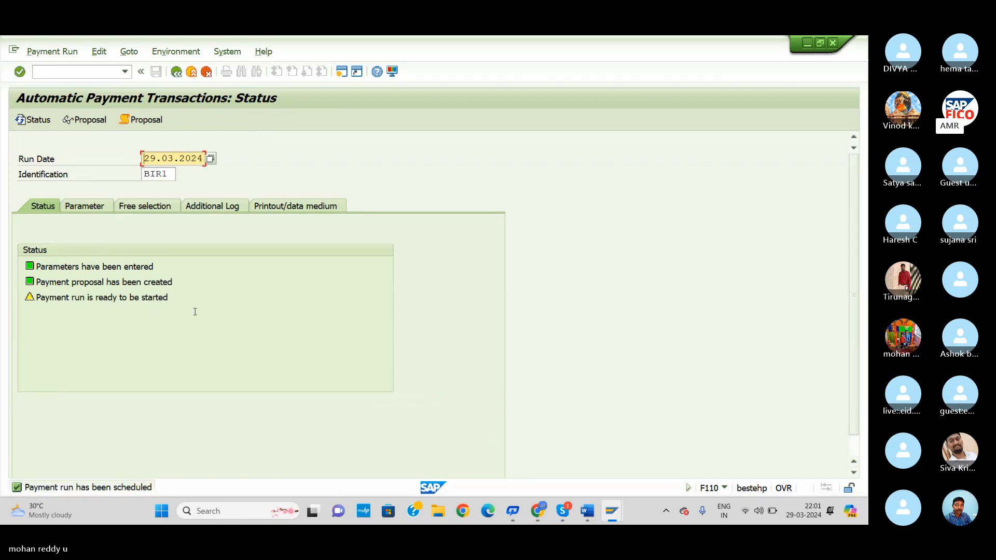
key(Return)
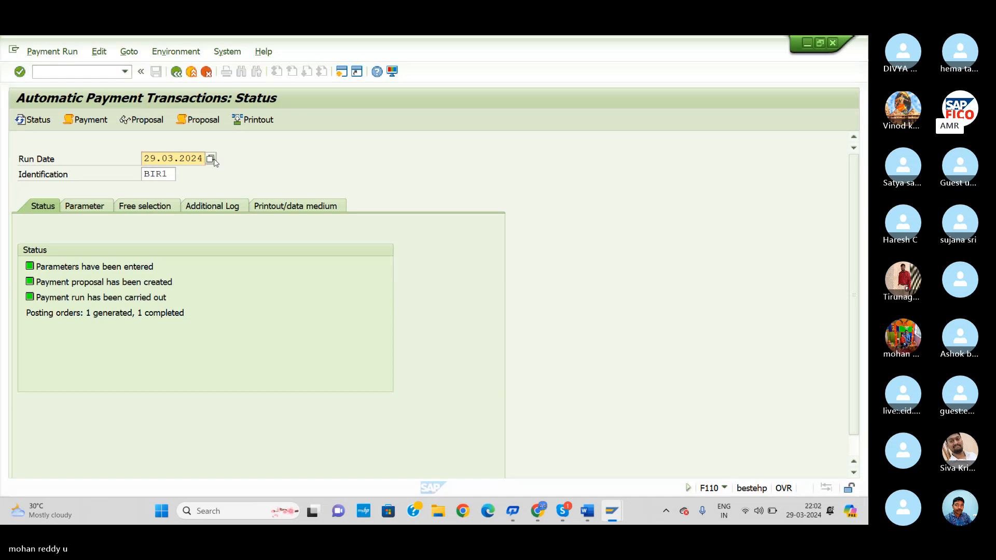
key(alt+Tab)
List vendor 77's cleared items, showing payment document 1002 clearing invoices 515–523 for 90,000 INR
click(27, 53)
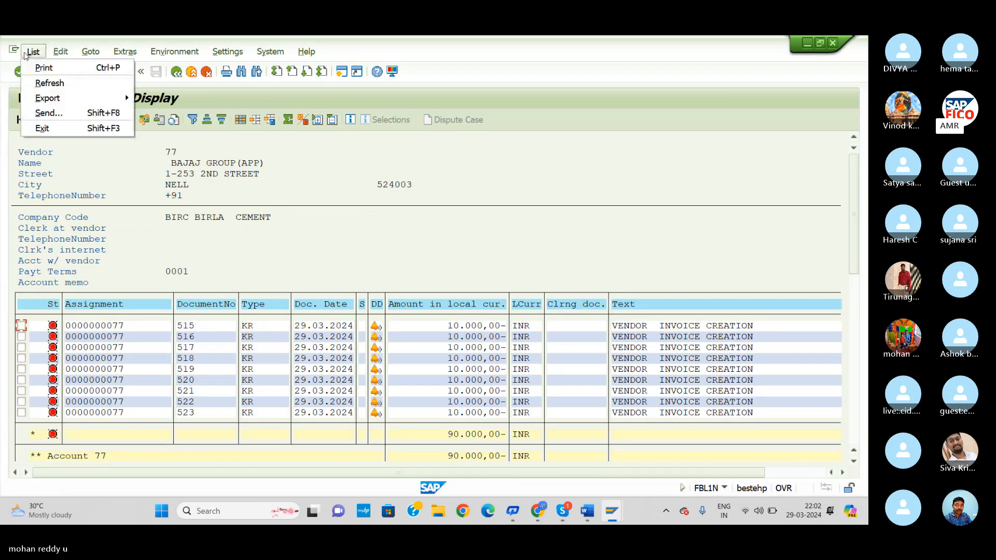
click(50, 83)
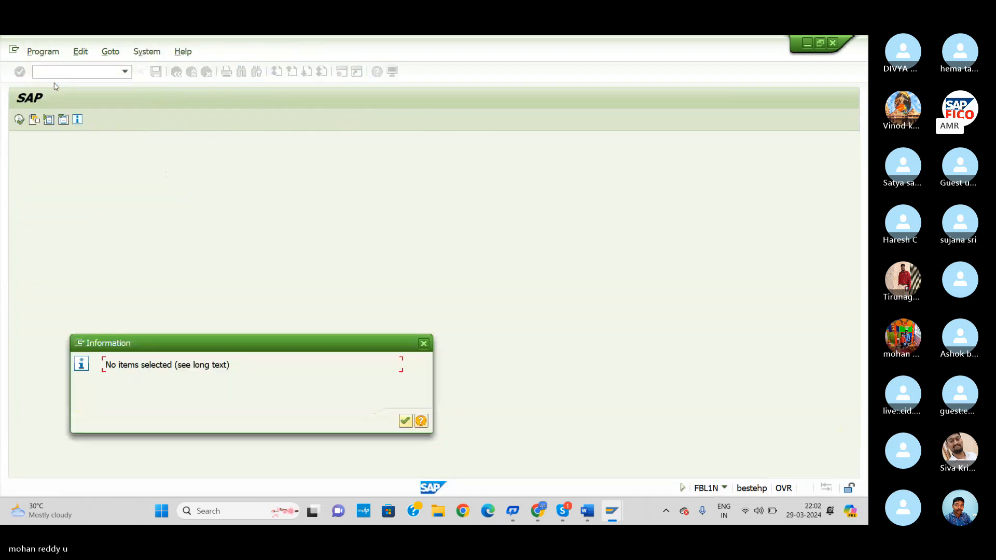
click(404, 421)
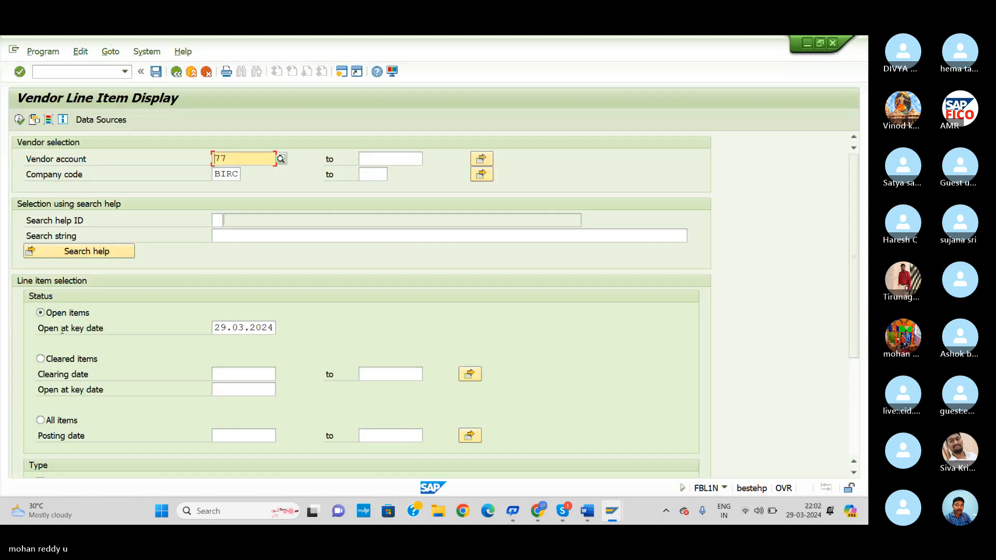
click(40, 359)
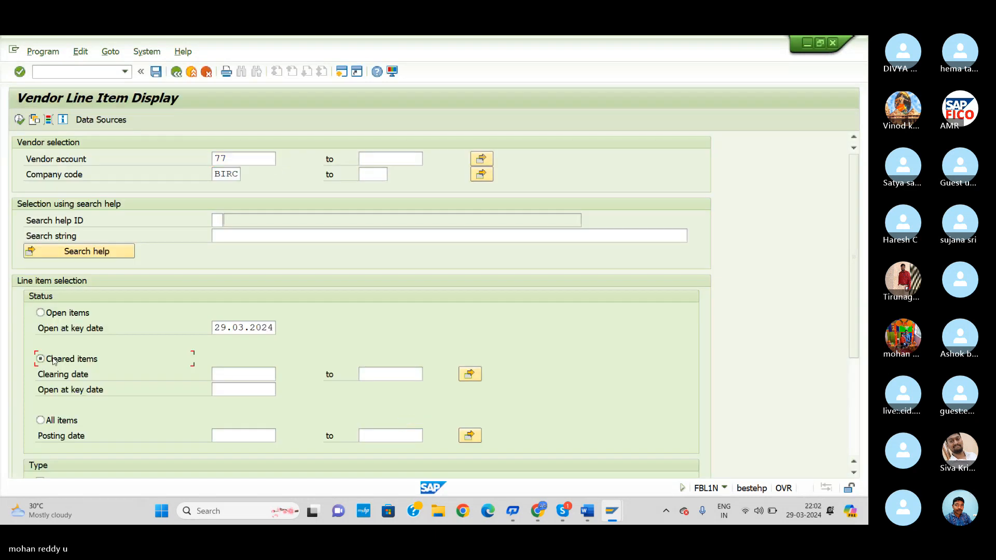
click(15, 122)
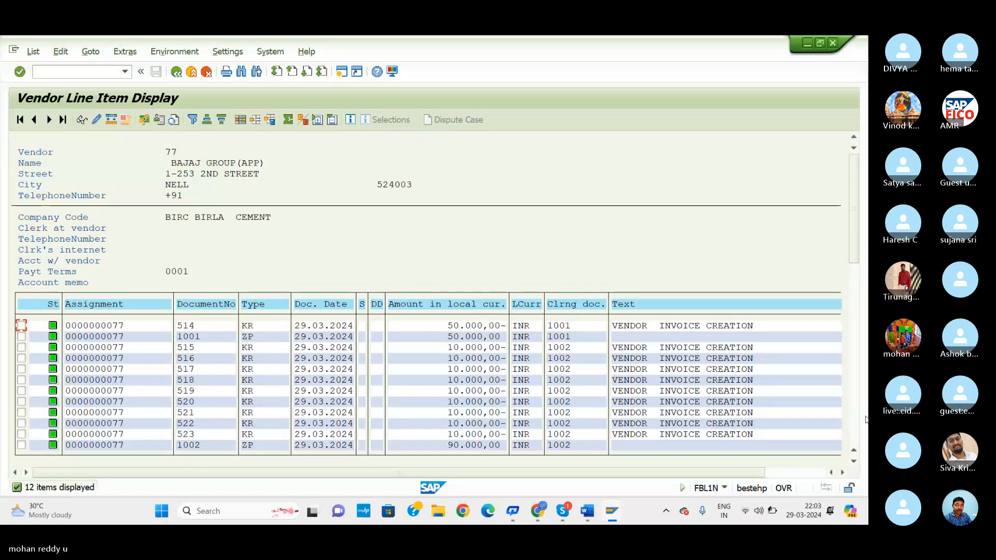
click(868, 383)
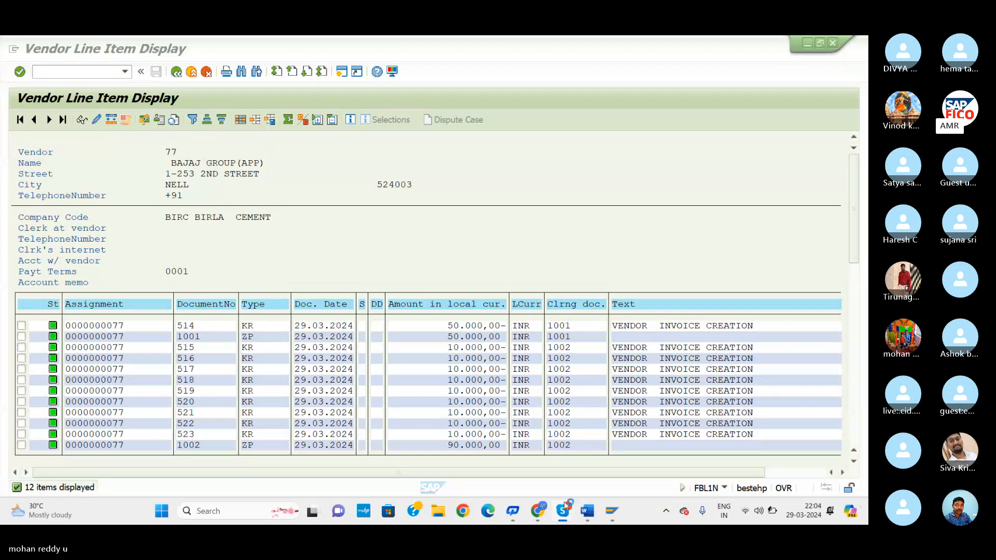
Bring the Skype call window forward, then return to the vendor line item list
mouse_move(563, 511)
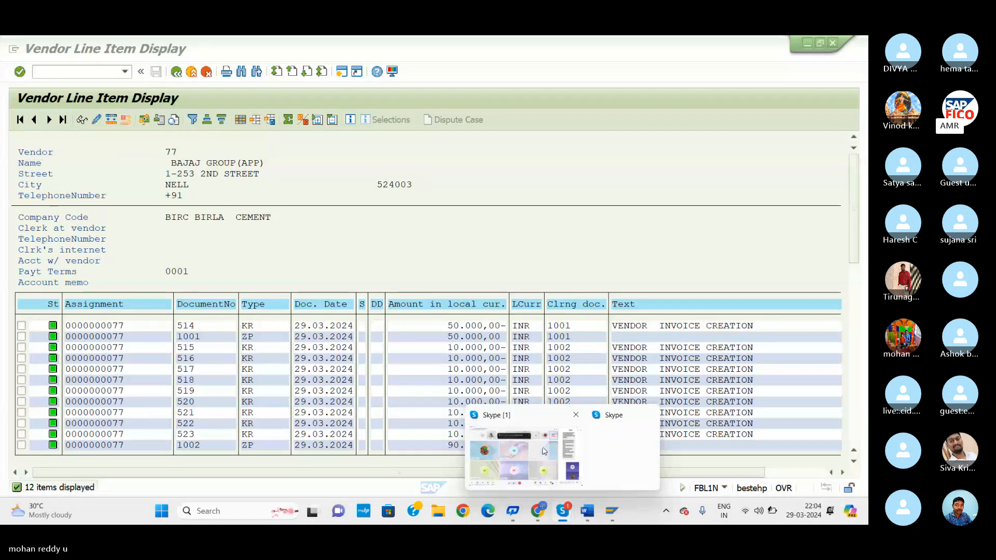
click(544, 451)
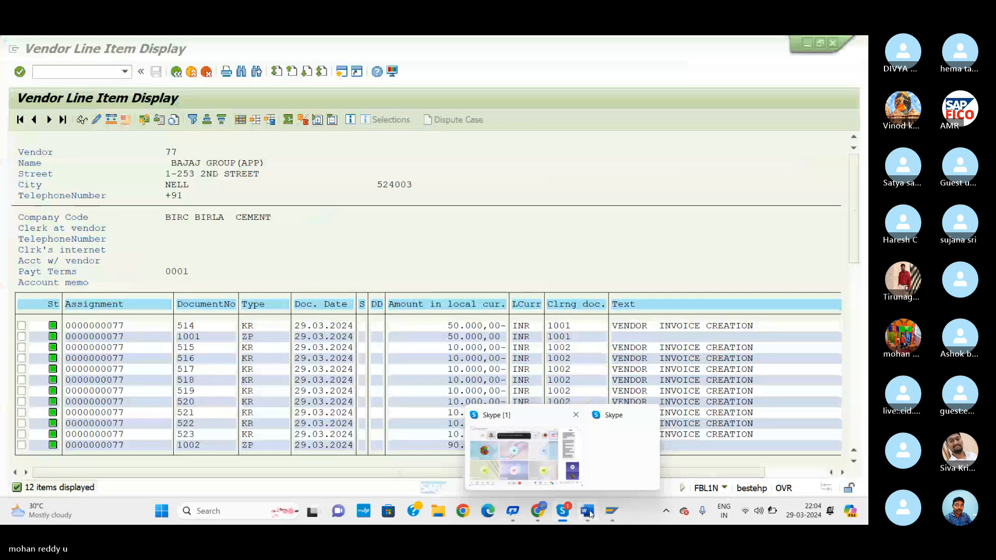
mouse_move(612, 514)
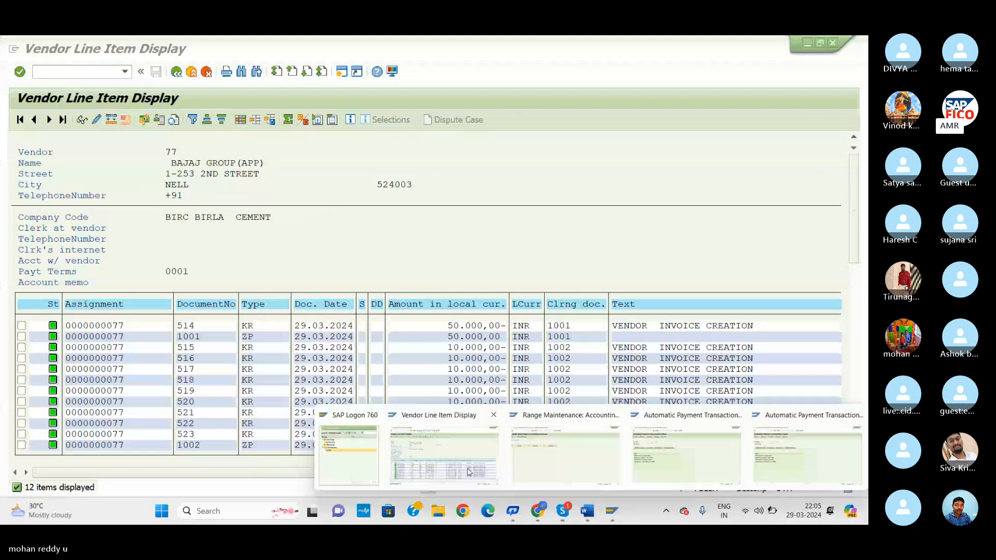
click(469, 472)
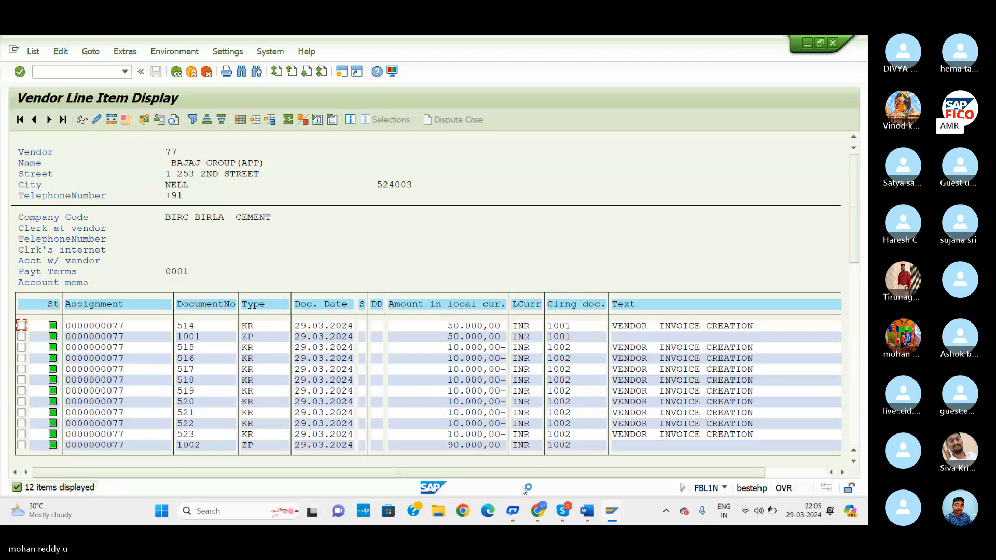
Close the extra Range Maintenance and Automatic Payment Transactions sessions, keeping the vendor list
mouse_move(617, 514)
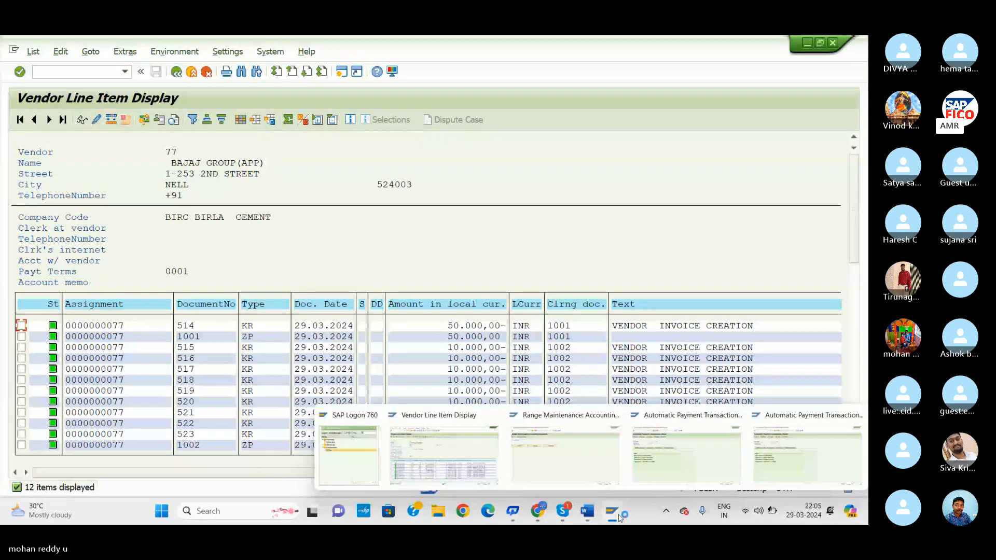
click(615, 415)
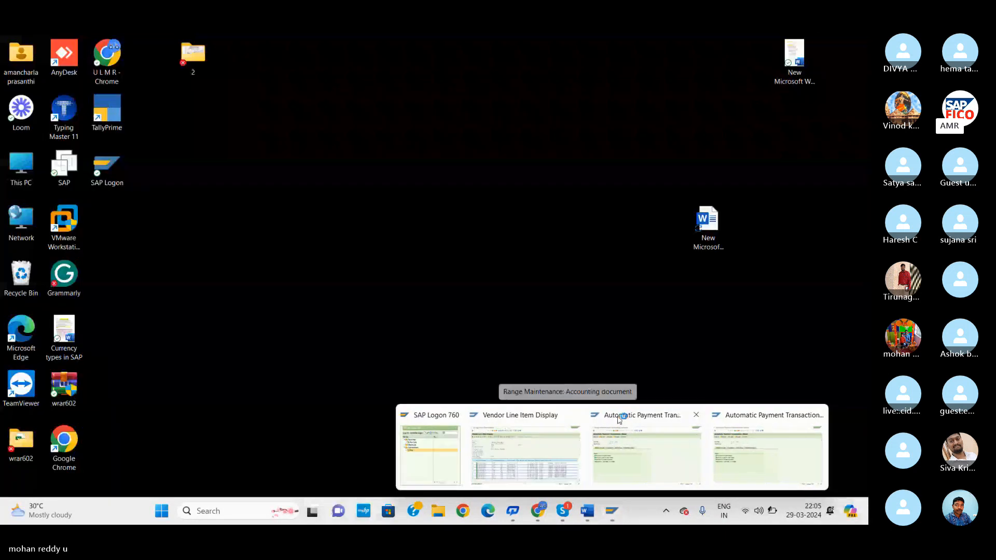
click(695, 417)
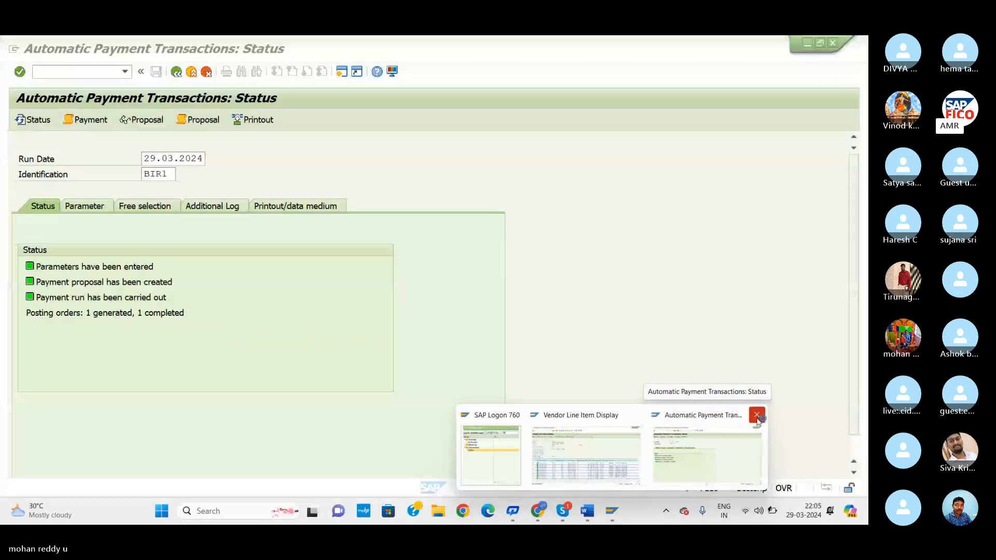
click(758, 415)
click(647, 467)
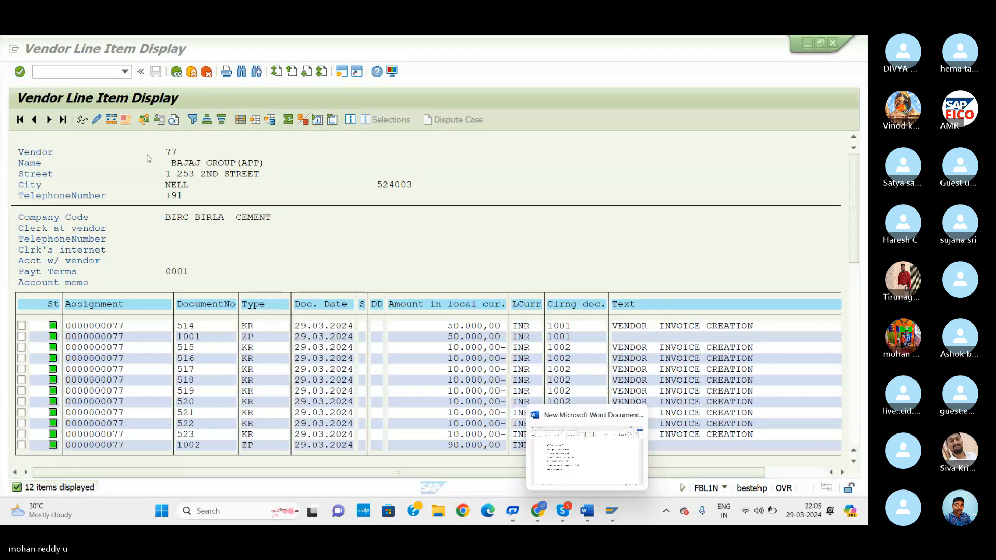
Launch F110 with /NF110 from the vendor list session
click(91, 96)
text(/N)
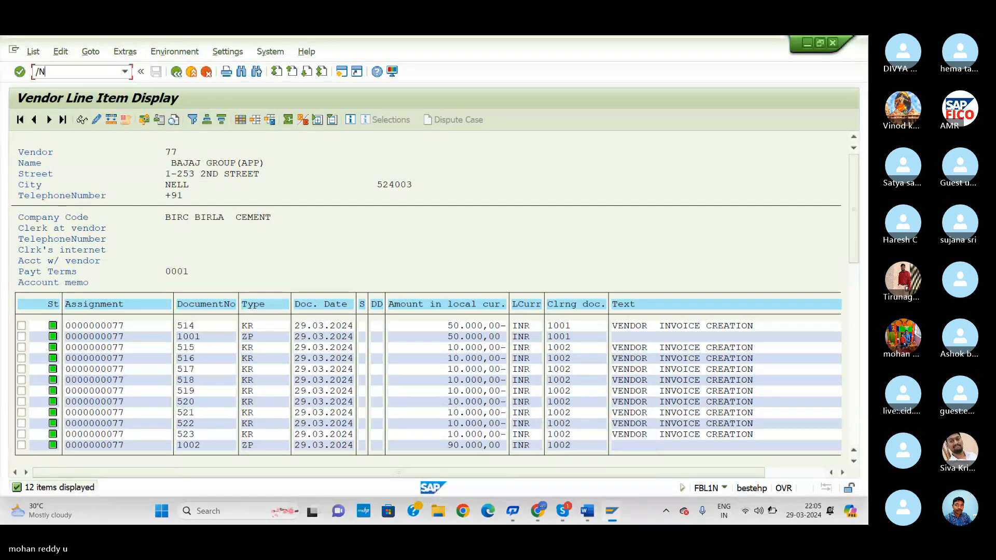
text(F110)
key(Return)
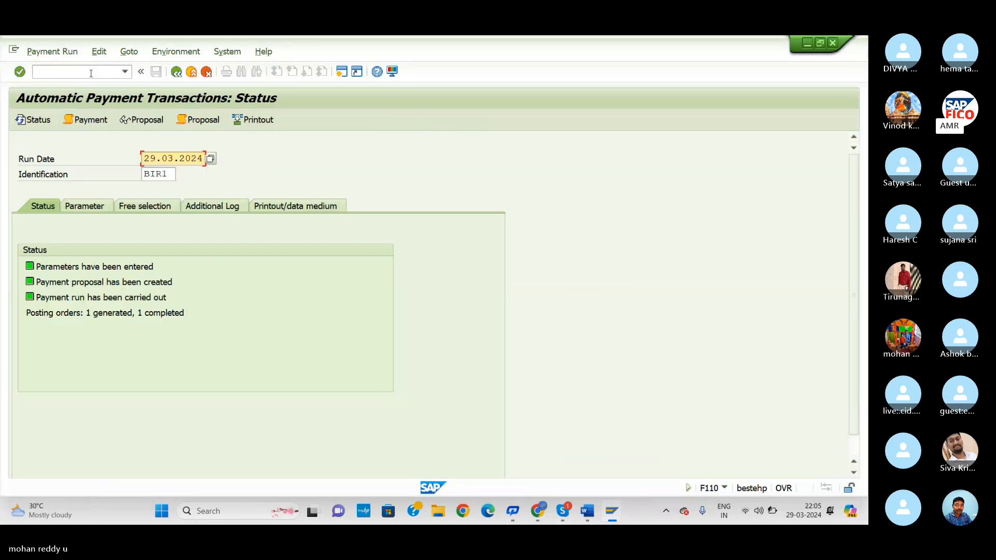
click(91, 73)
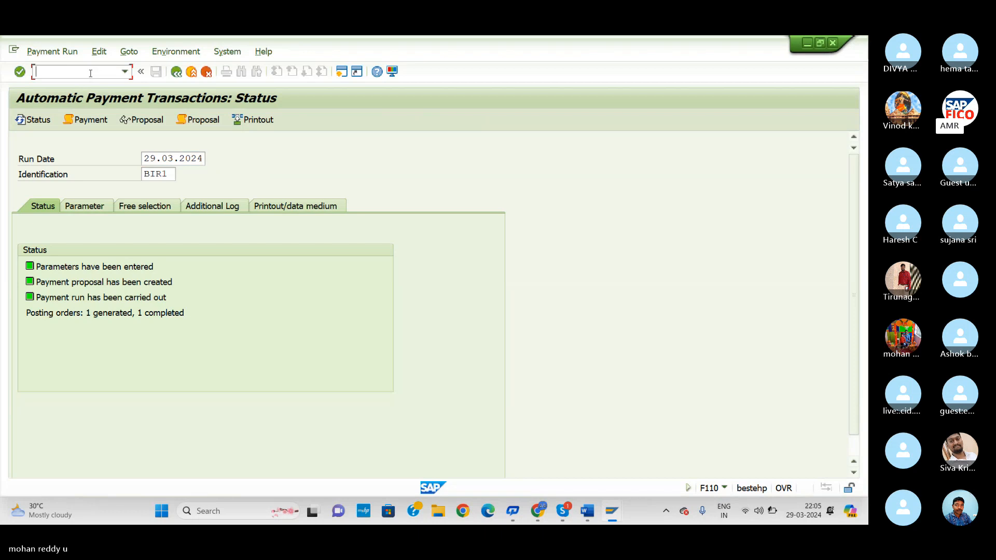
text(/NF0)
key(BackSpace)
text(110)
key(Return)
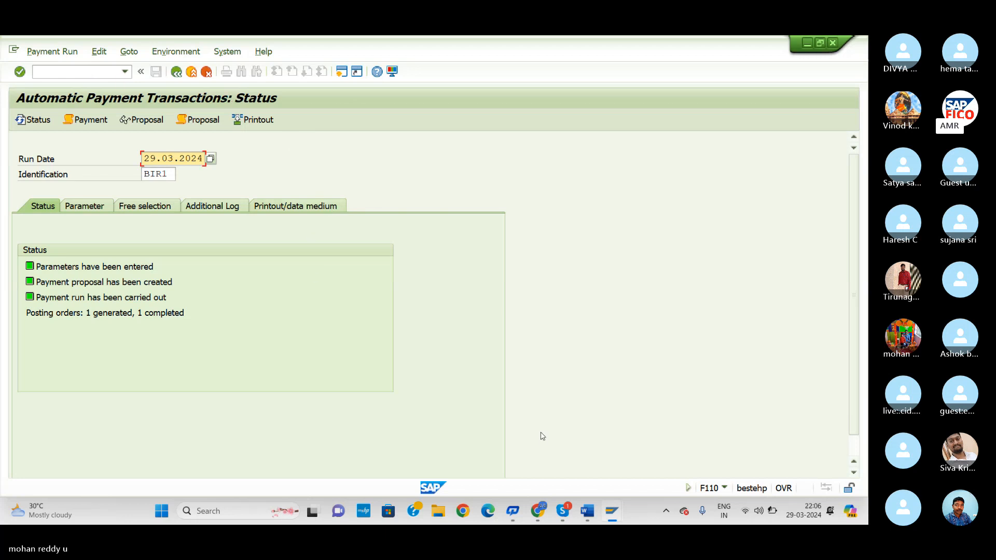
mouse_move(565, 513)
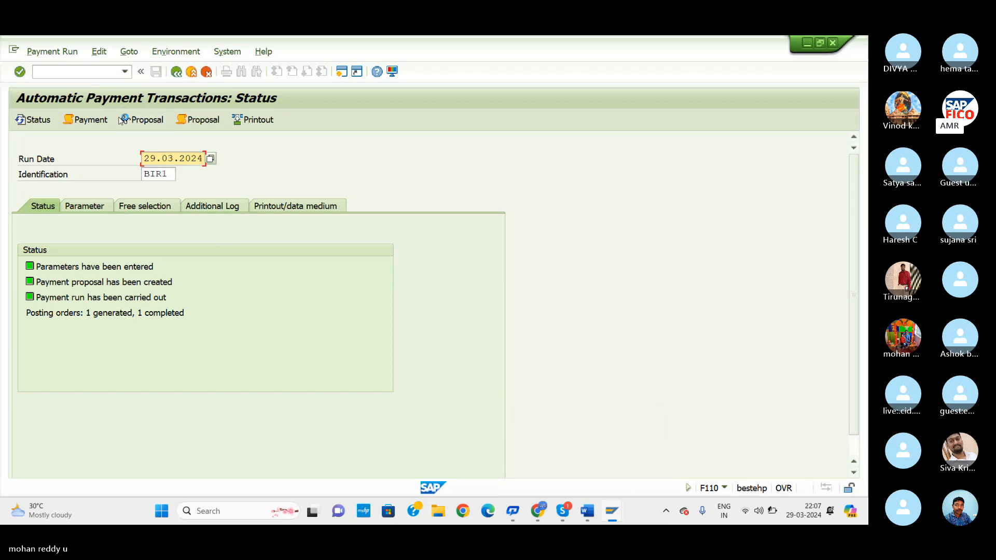
click(218, 126)
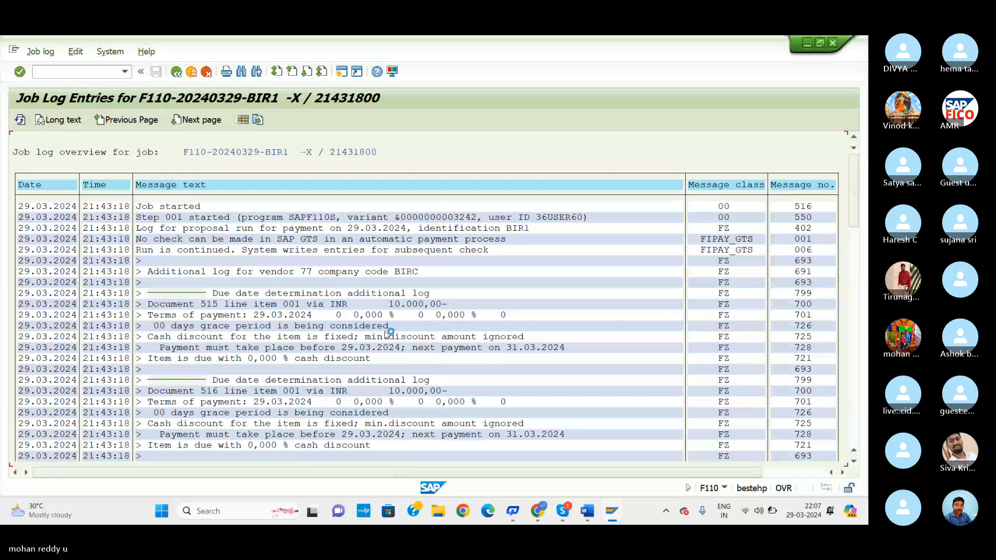
scroll(386, 334, down, 5)
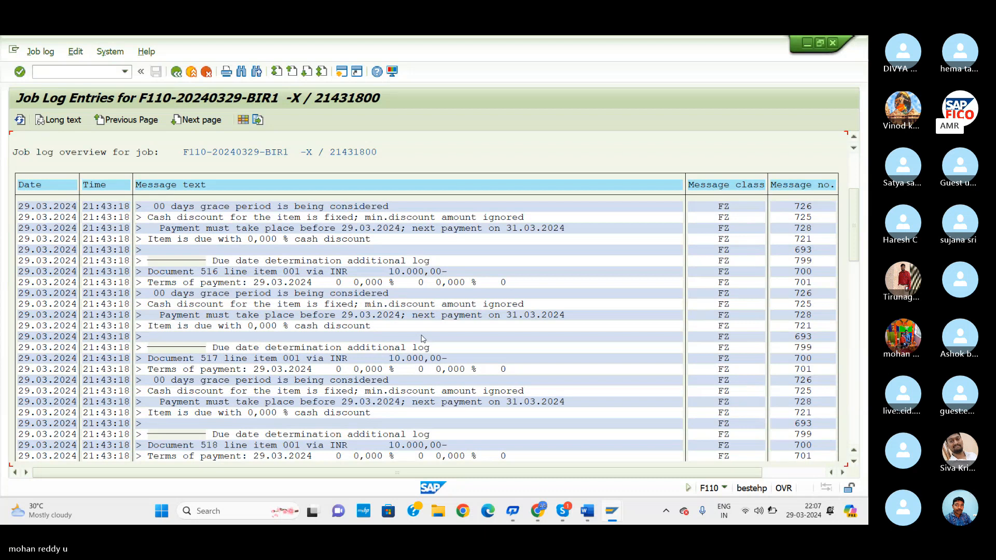
scroll(424, 340, up, 1)
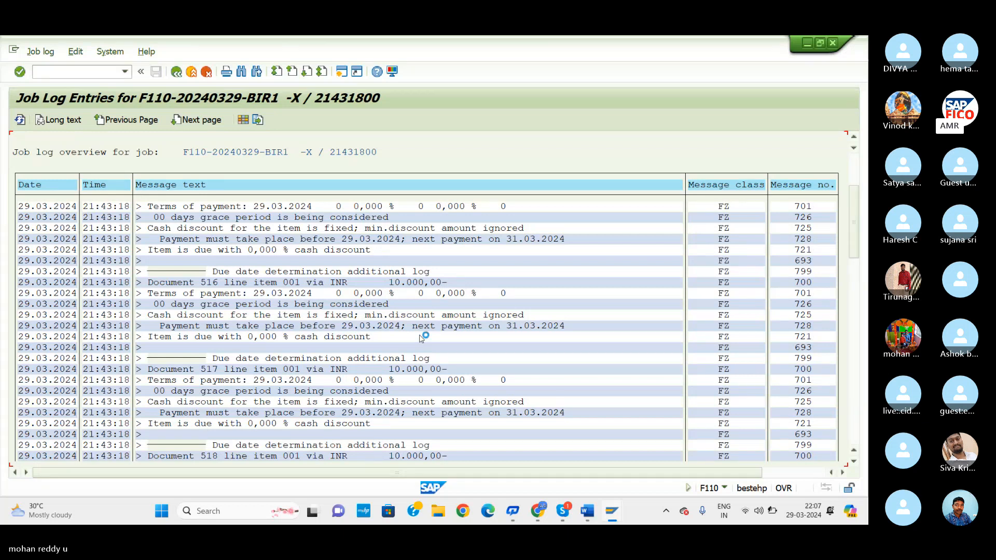
scroll(421, 337, down, 1)
scroll(421, 337, down, 1)
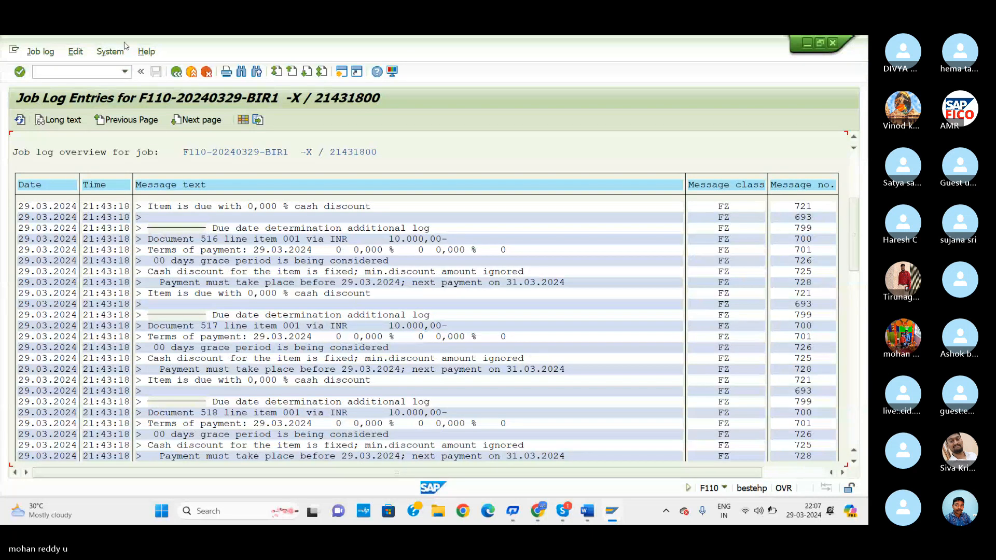
click(176, 73)
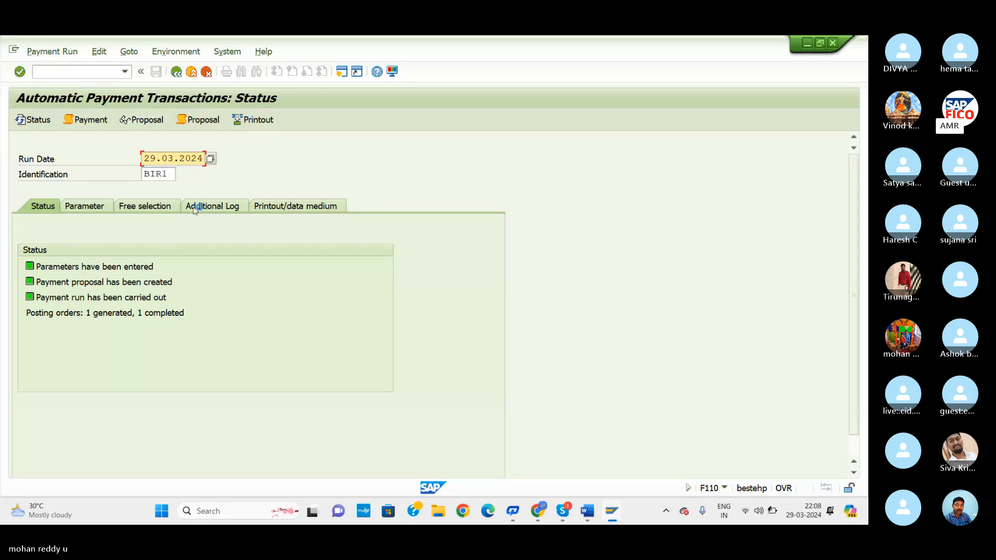
click(128, 52)
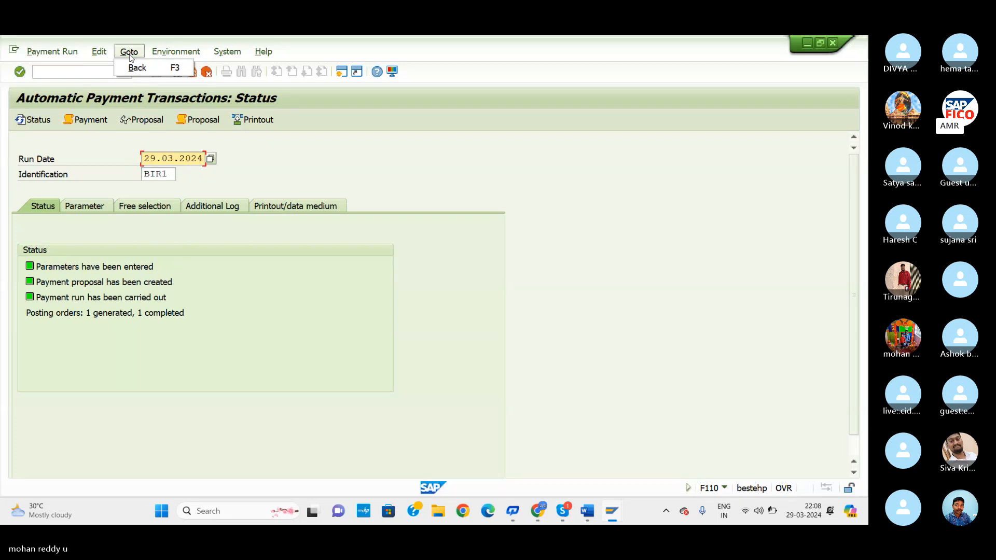
click(101, 54)
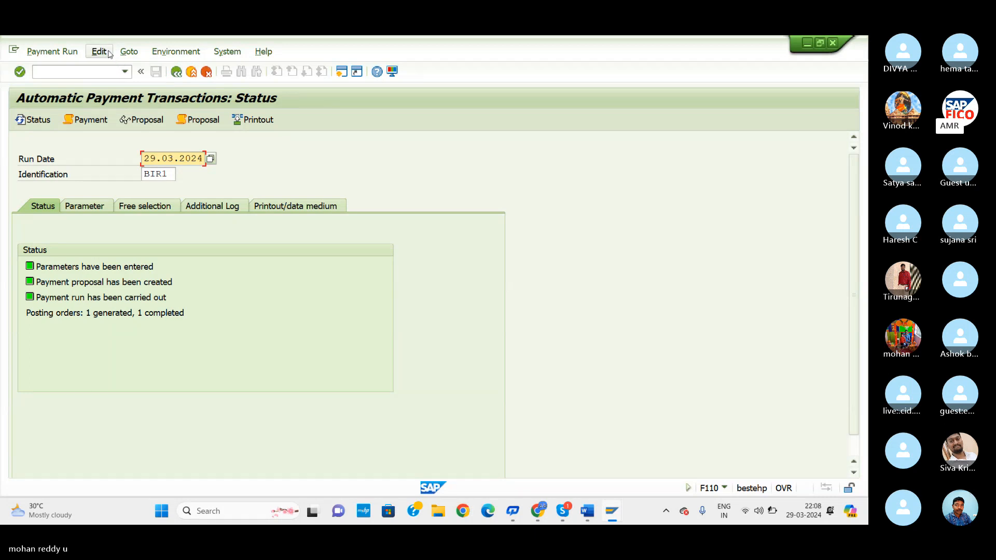
click(110, 54)
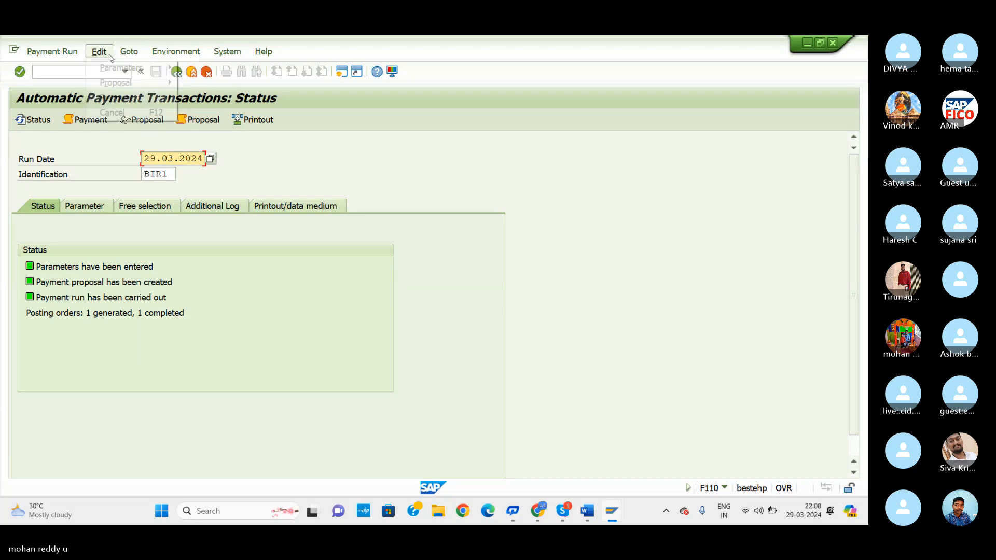
mouse_move(109, 69)
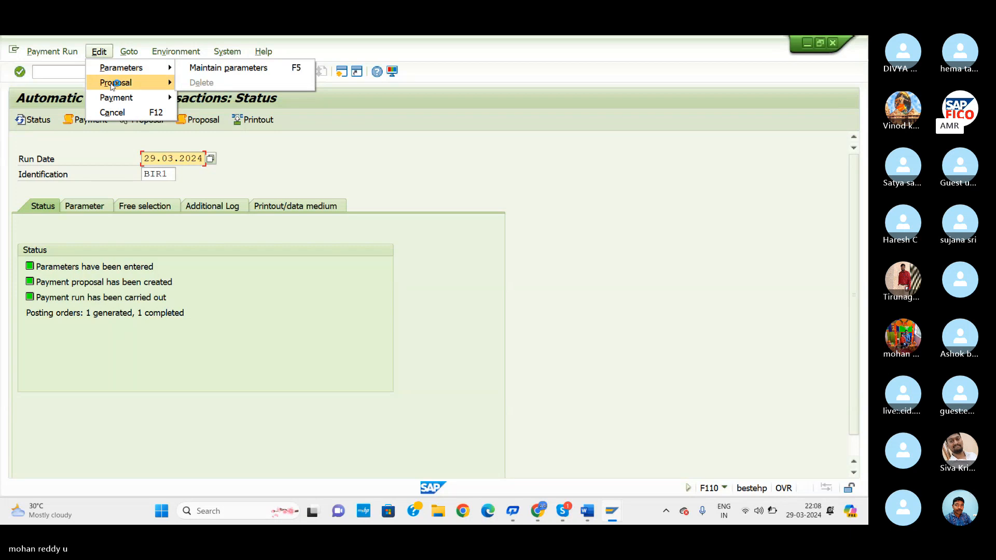
click(112, 89)
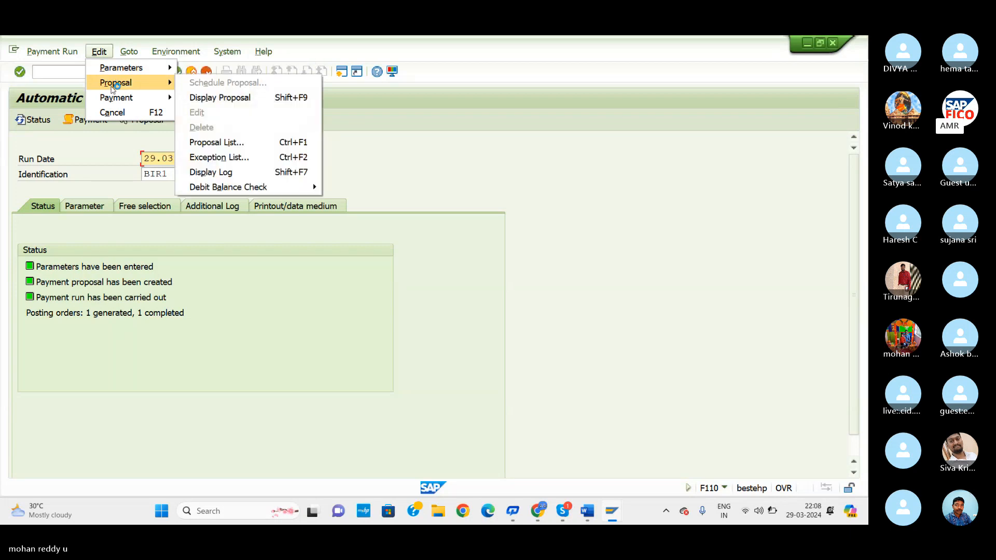
click(112, 89)
click(112, 90)
click(158, 89)
mouse_move(158, 91)
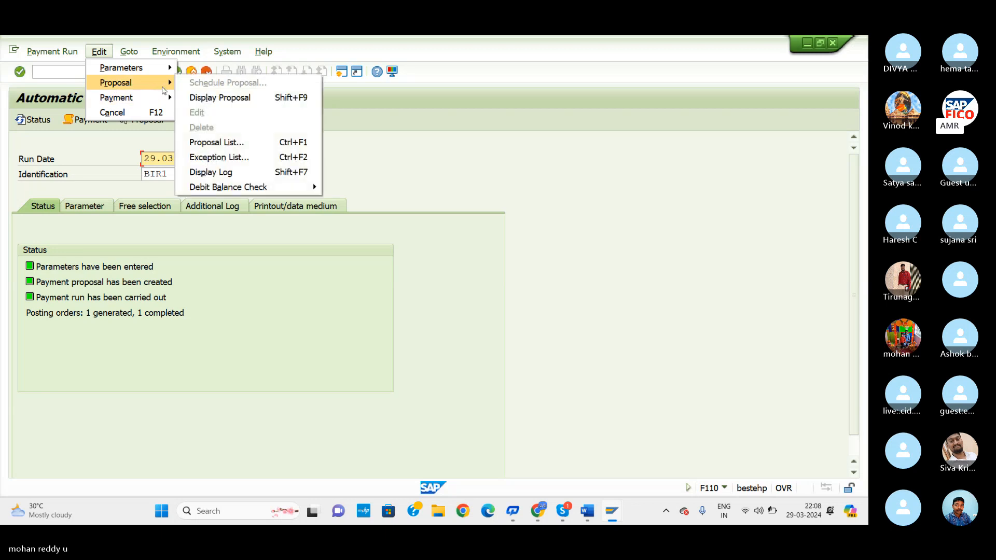
click(207, 128)
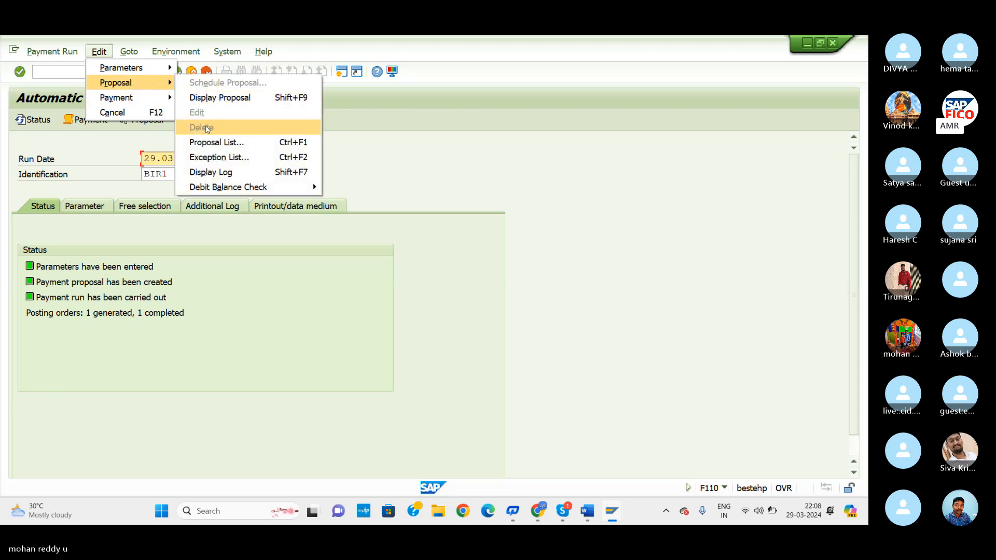
click(207, 128)
click(207, 128)
click(207, 128)
click(207, 127)
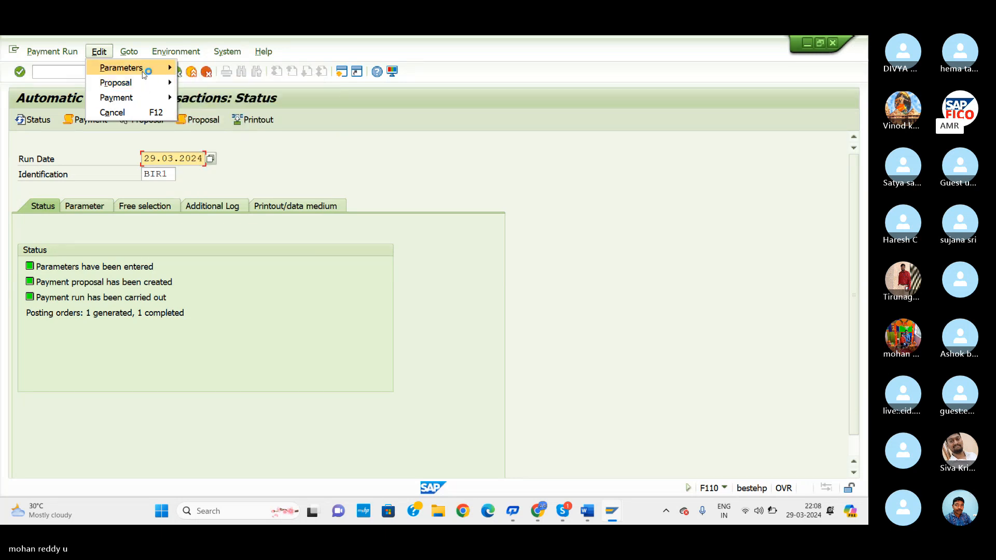
mouse_move(145, 75)
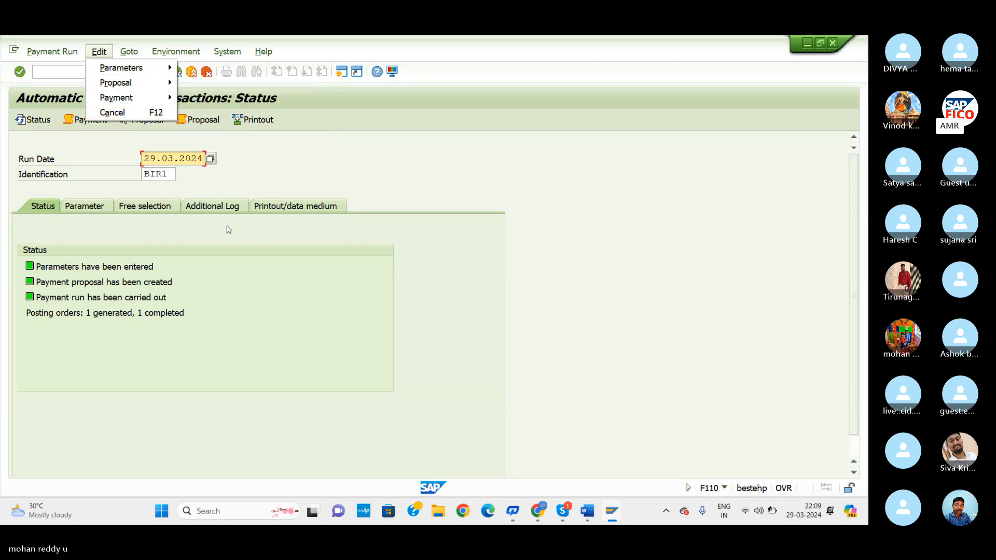
click(282, 159)
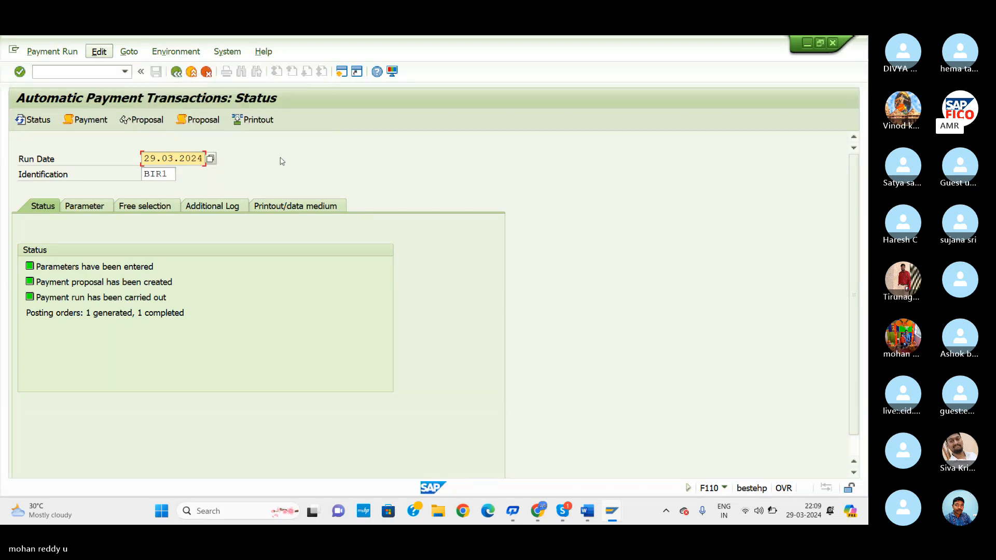
click(202, 120)
click(109, 76)
Run /NFBZP to open payment program customizing and select Bank determination
text(/NFB)
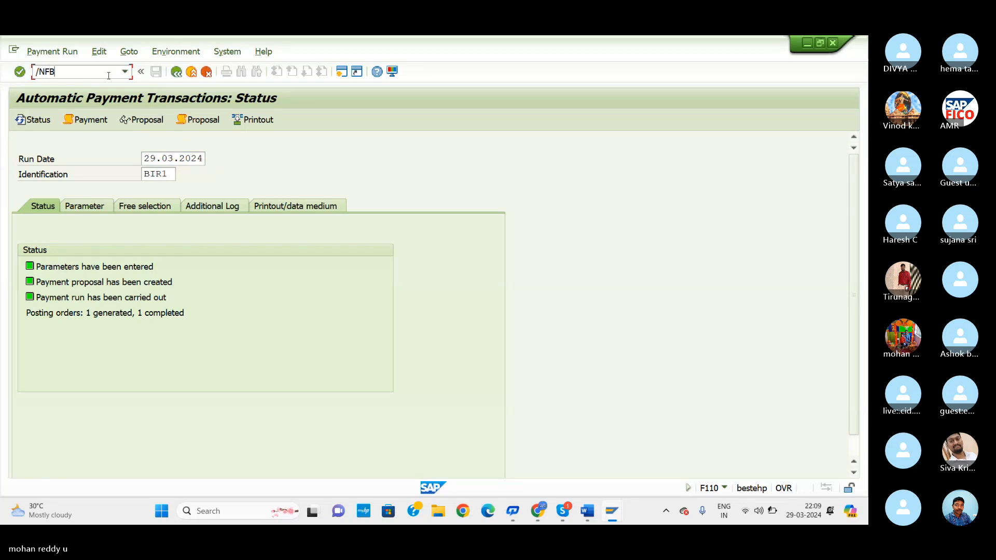
text(ZP)
key(Return)
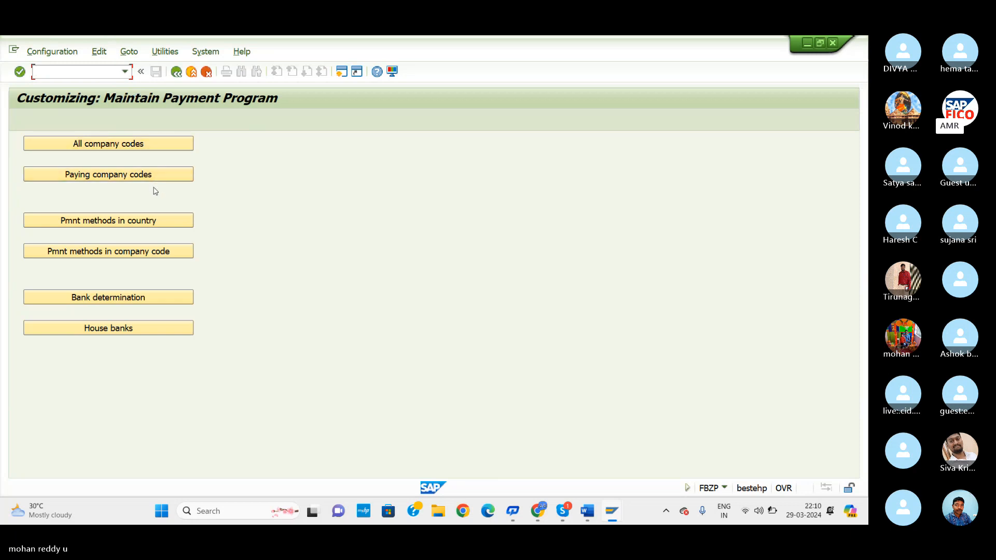
click(125, 300)
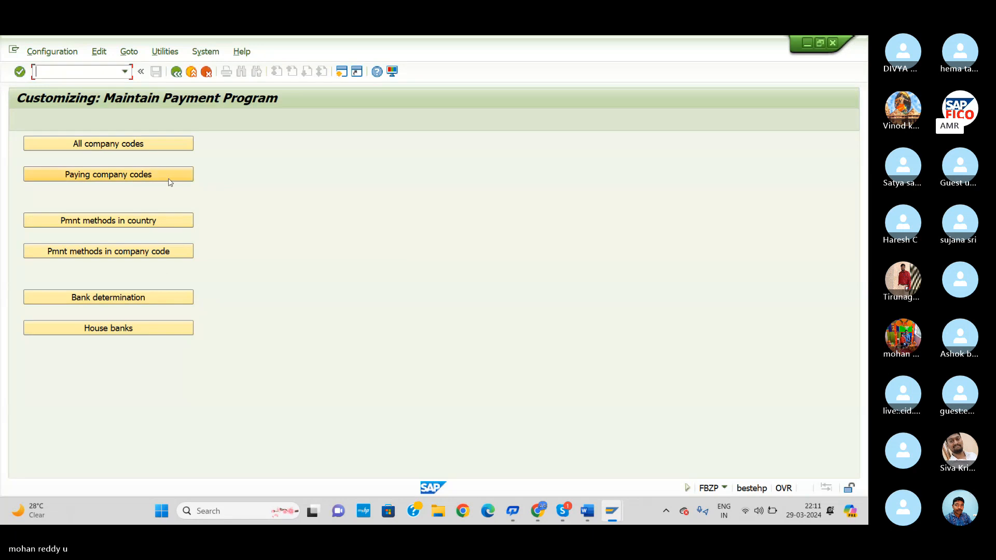
mouse_move(504, 513)
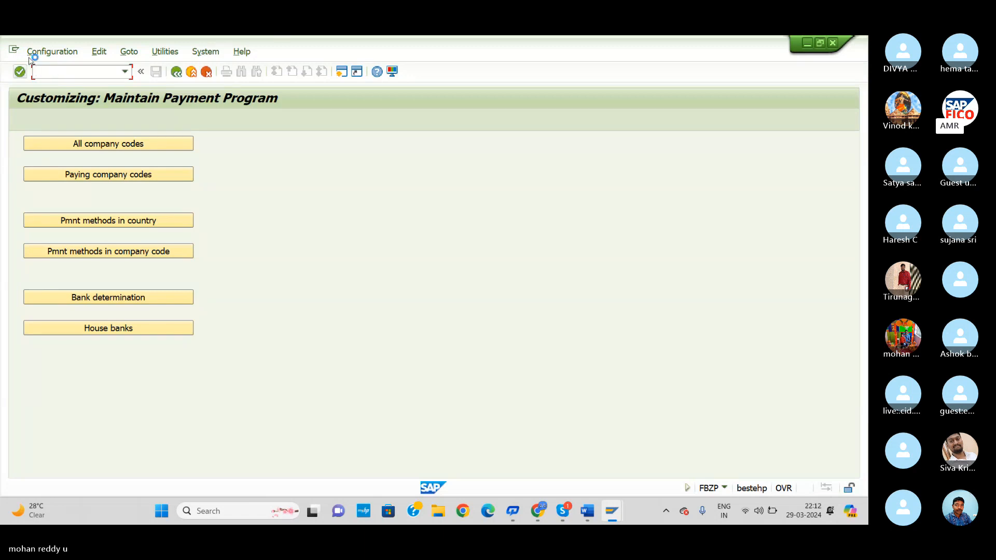
Start XK02 Change Vendor in a new session
click(341, 71)
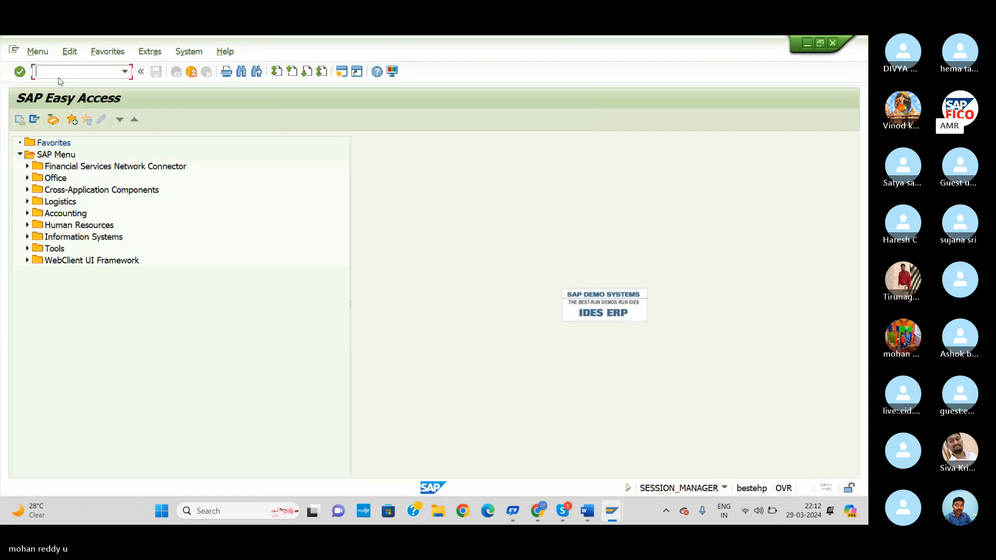
text(XK02)
key(Return)
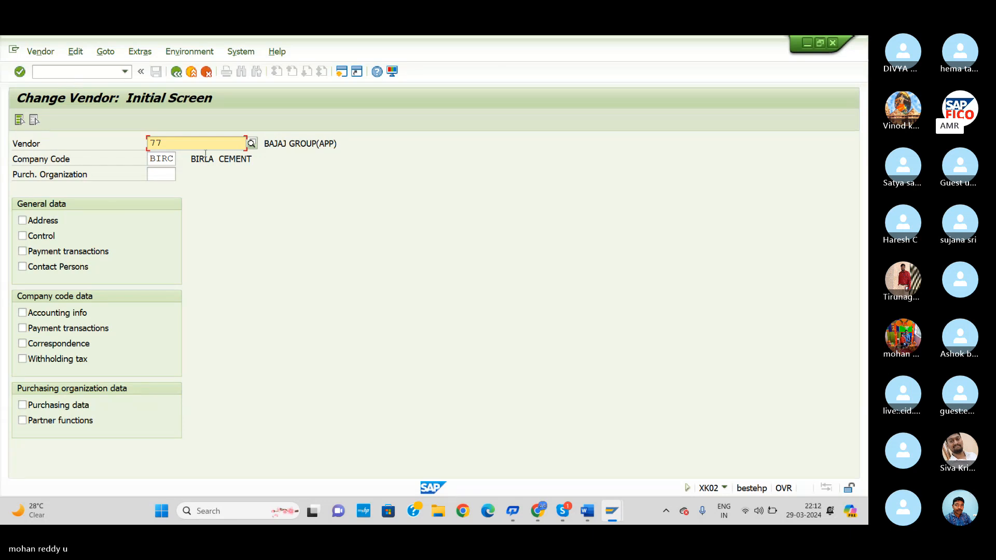
Pick vendor 45 in company code BIRC via search and select the Payment transactions view
click(252, 143)
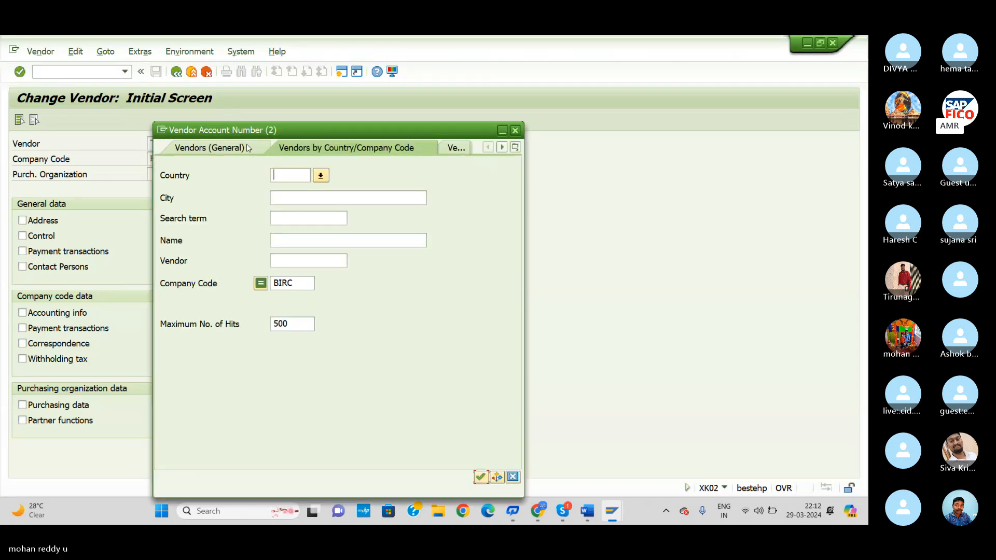
click(481, 477)
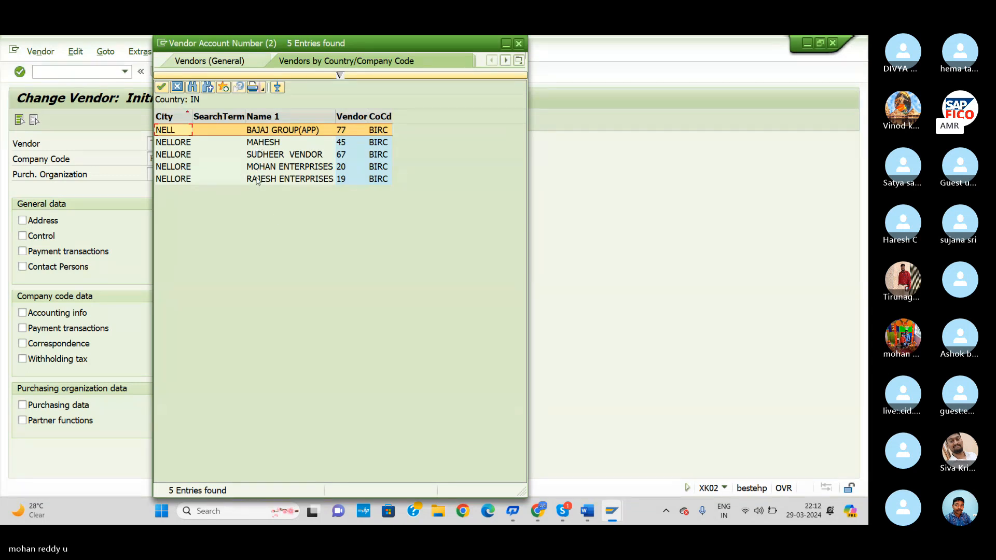
click(256, 145)
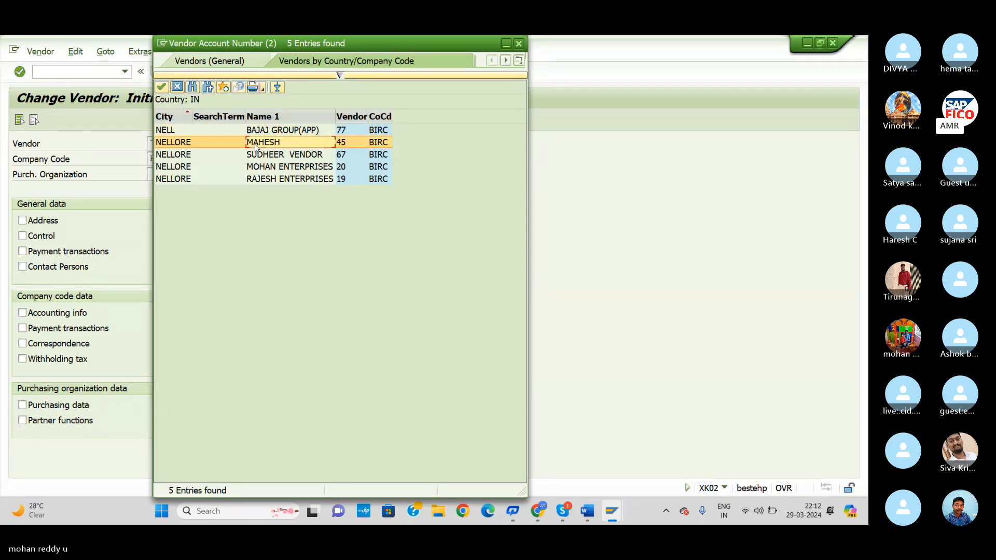
click(161, 87)
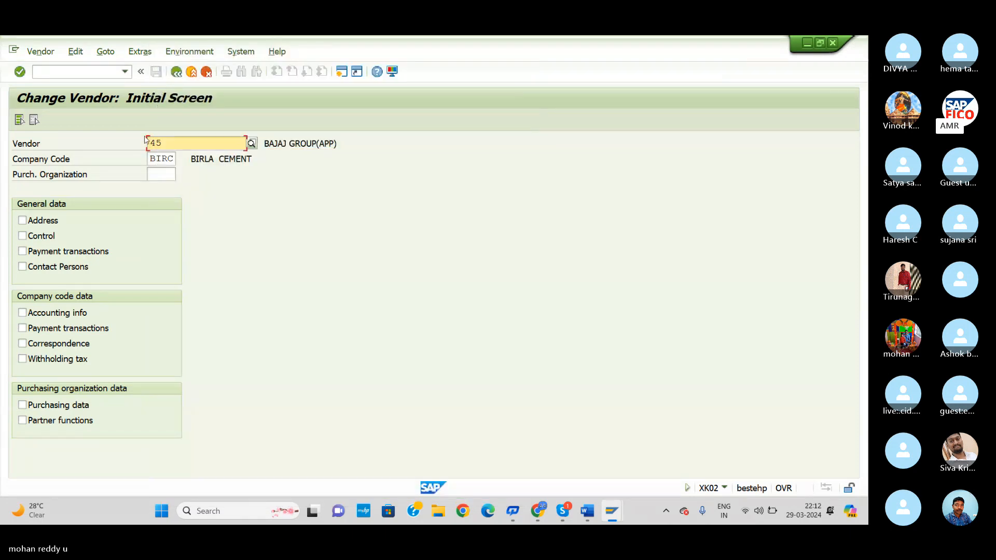
click(53, 253)
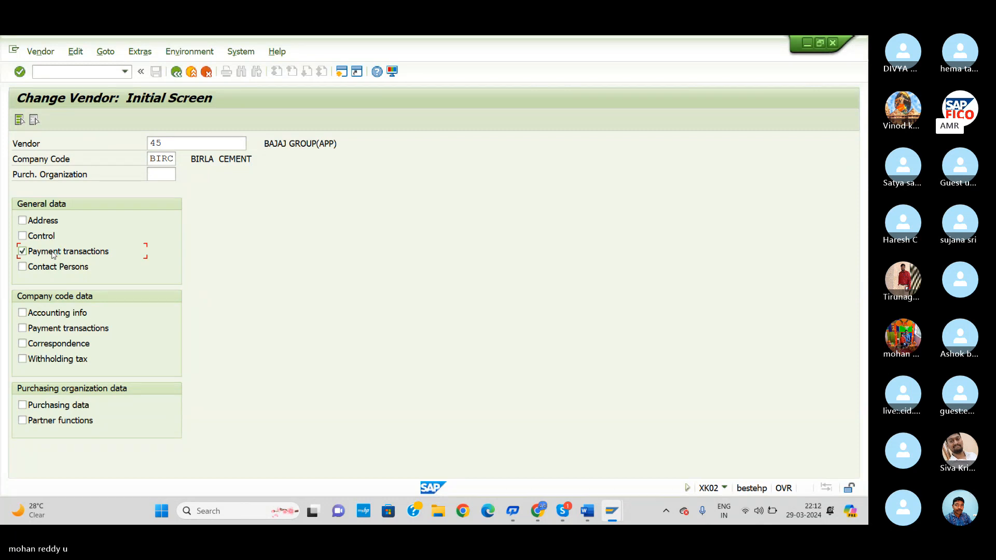
Untick general payment transactions, check vendor 45's payment methods list, then return to the initial screen
click(54, 255)
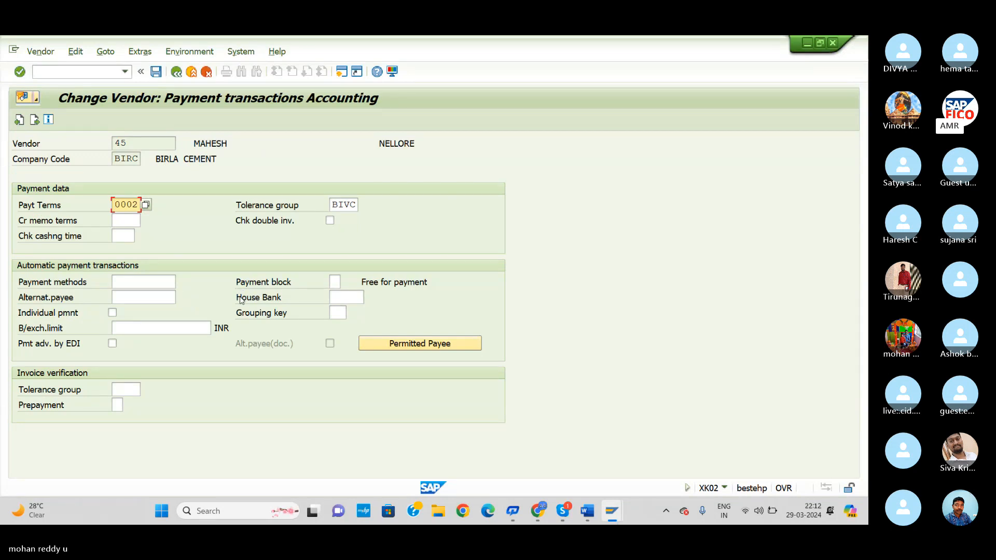
click(140, 286)
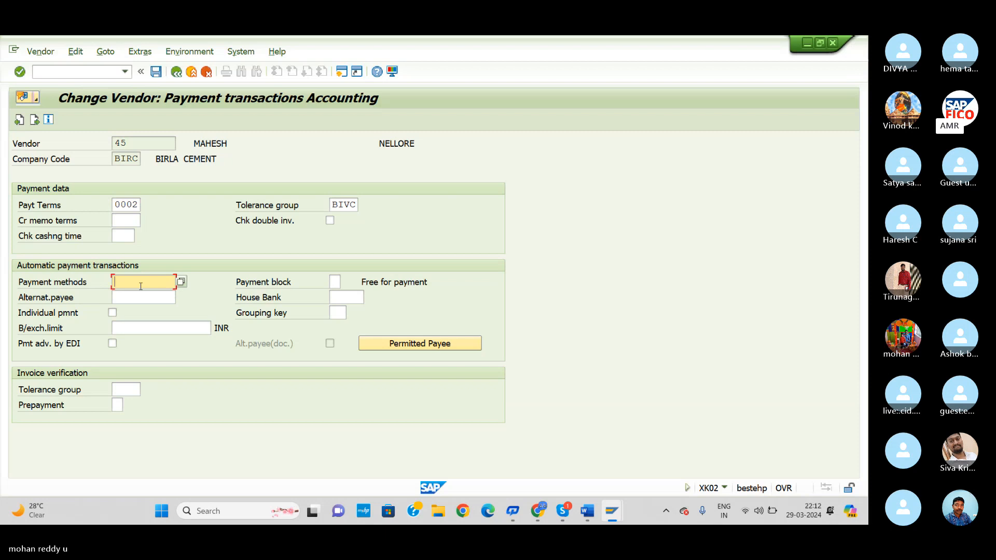
click(180, 286)
click(176, 72)
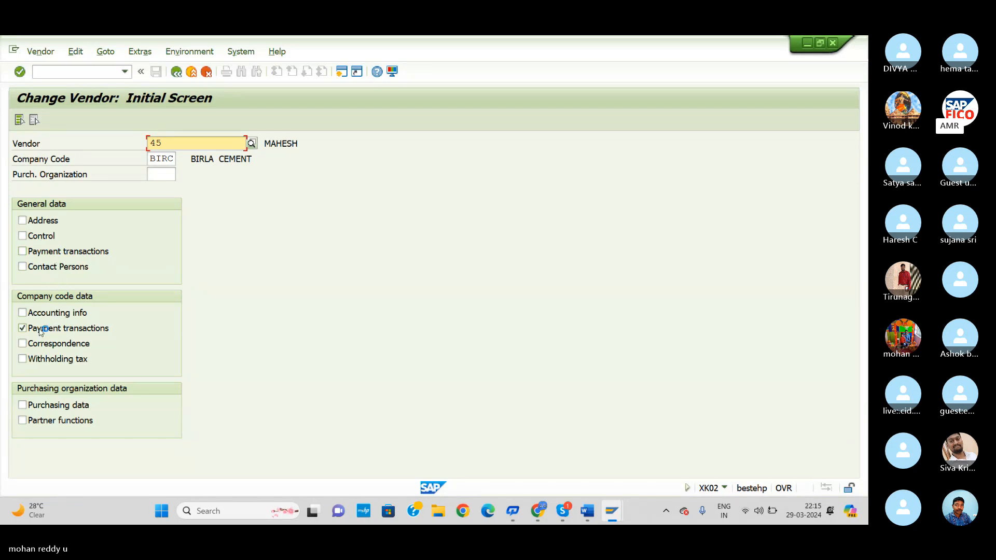
Open vendor 45's General data payment transactions screen, showing its empty bank details table
click(49, 253)
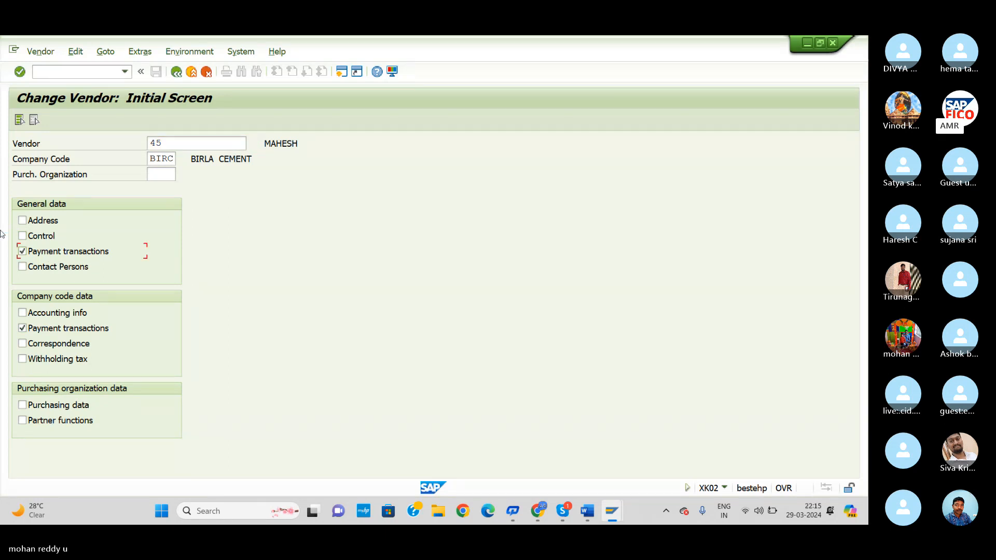
key(Return)
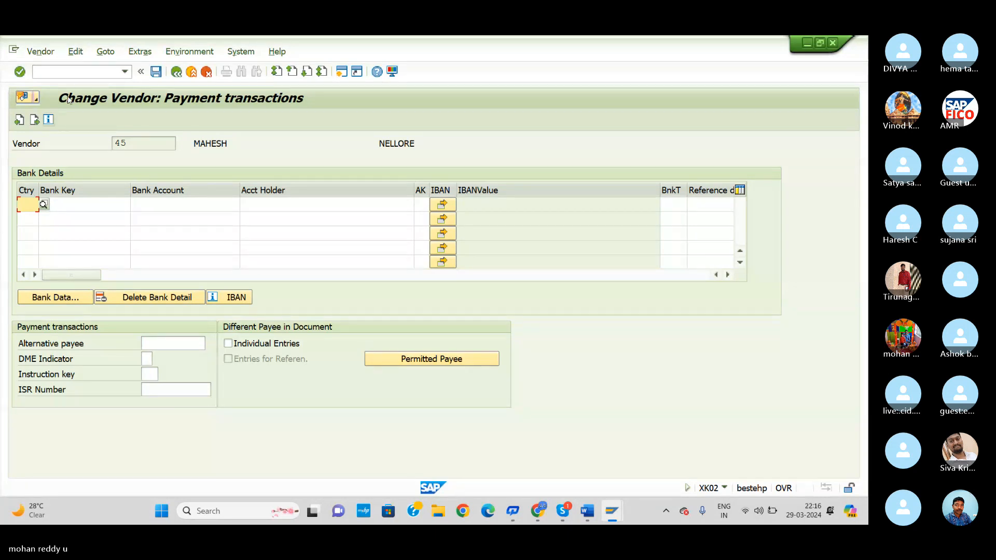
click(78, 72)
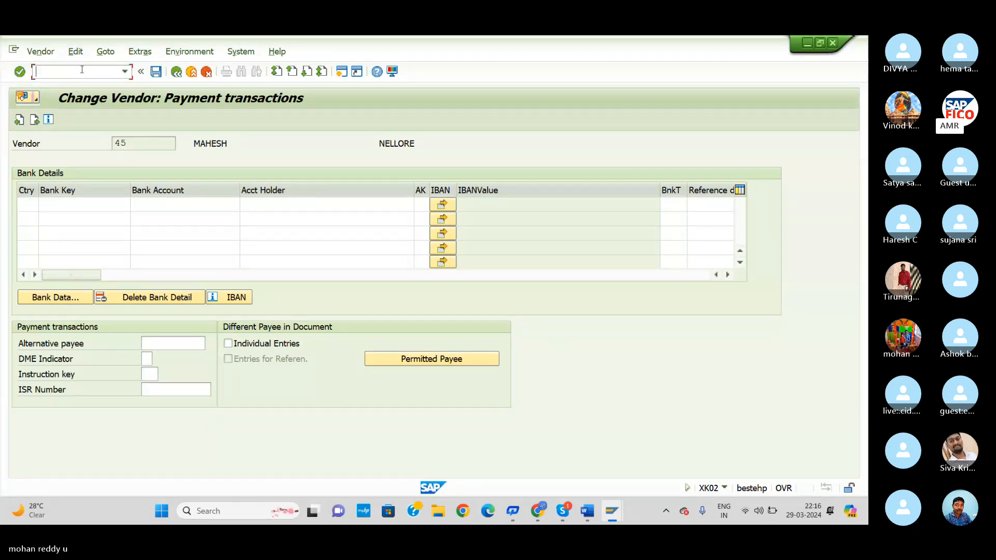
Start XD02 via /NXD02 and choose customer 100368 of company code BIRC from search help
text(/NXD)
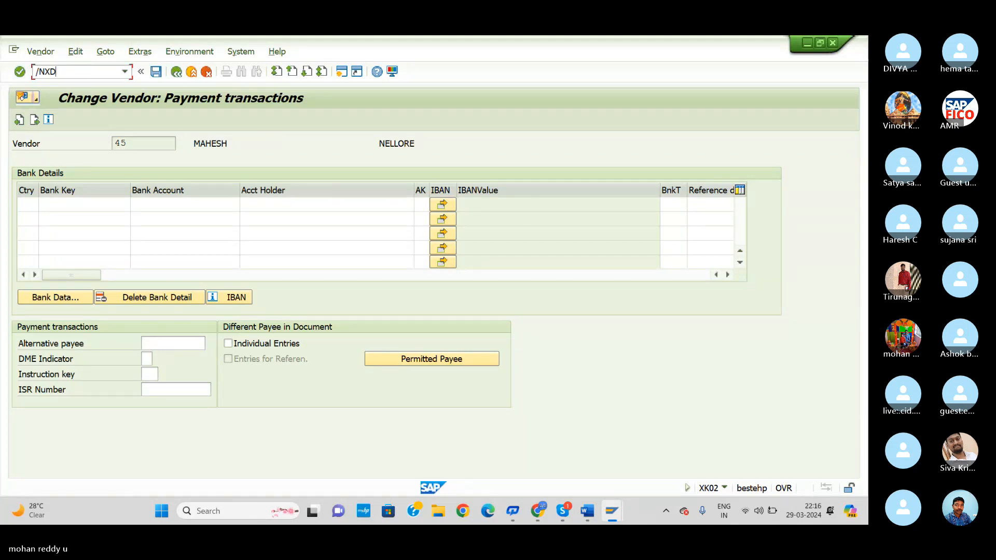
text(02)
key(Return)
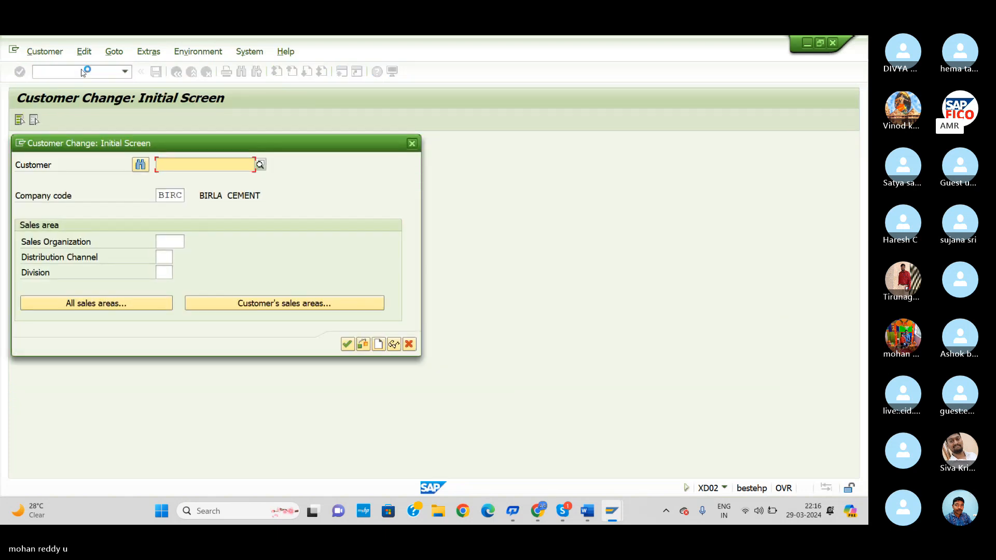
click(261, 166)
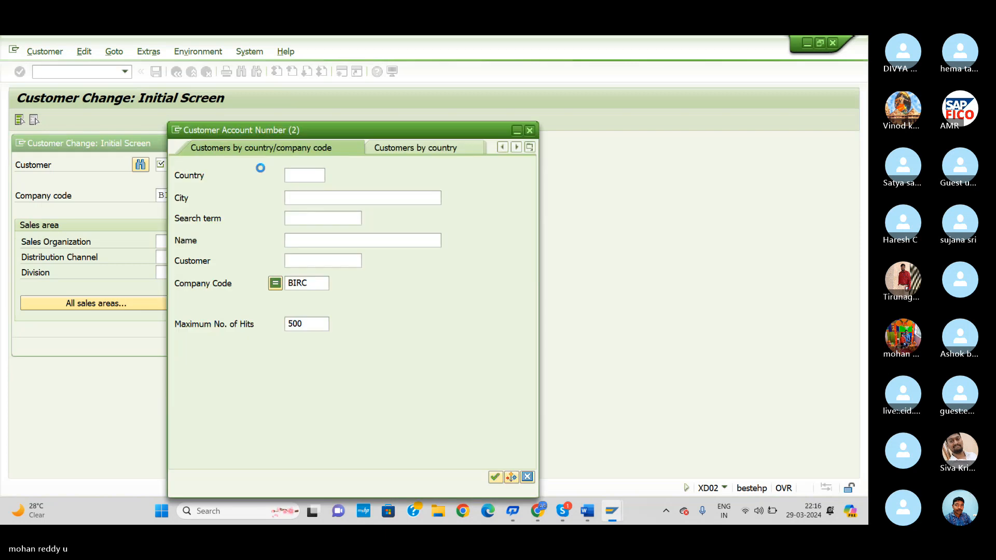
click(495, 477)
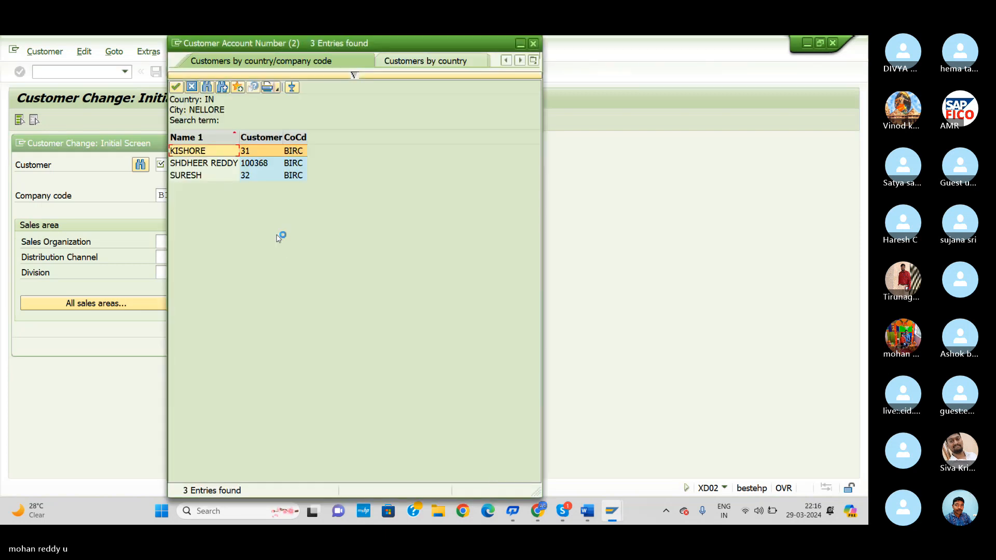
click(221, 165)
double_click(221, 165)
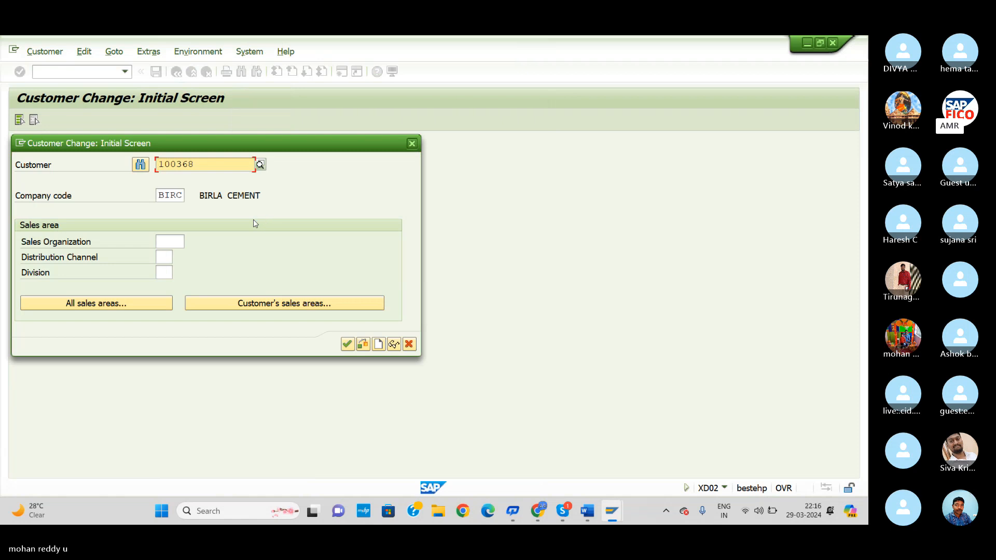
Display customer 100368's general payment transactions data with its empty bank details table
click(348, 344)
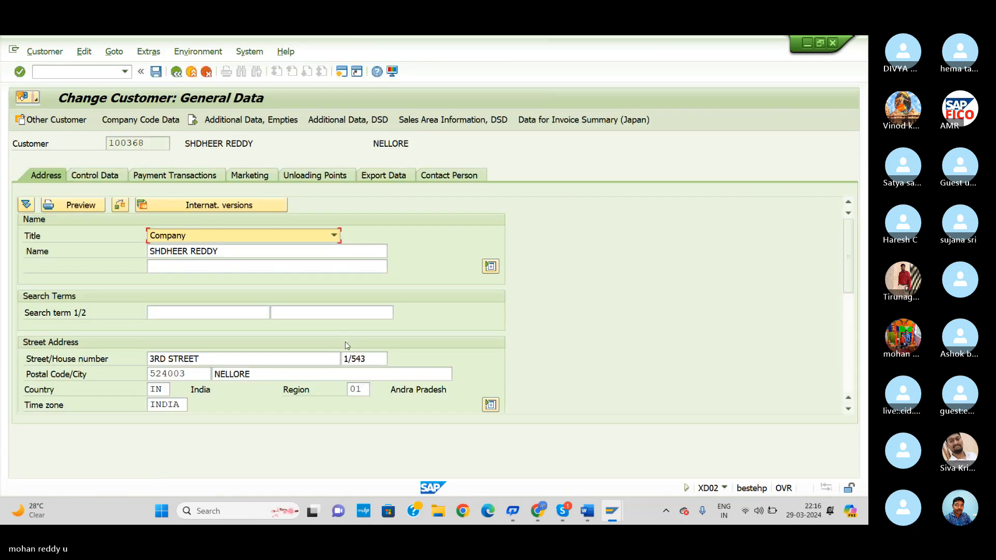
click(203, 176)
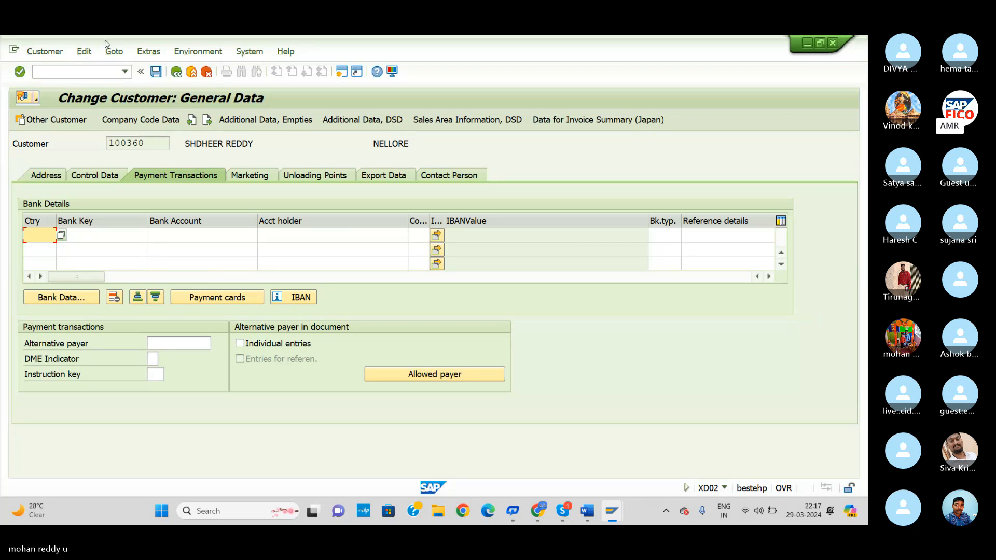
click(568, 519)
Bring the Skype meeting forward and scroll through the chat's join and leave notices
click(571, 467)
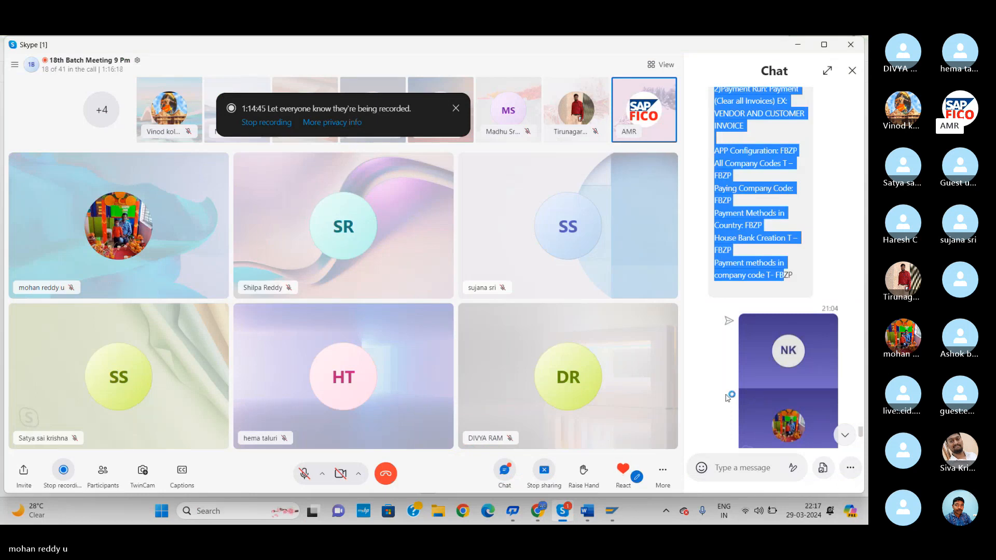
scroll(835, 259, down, 2)
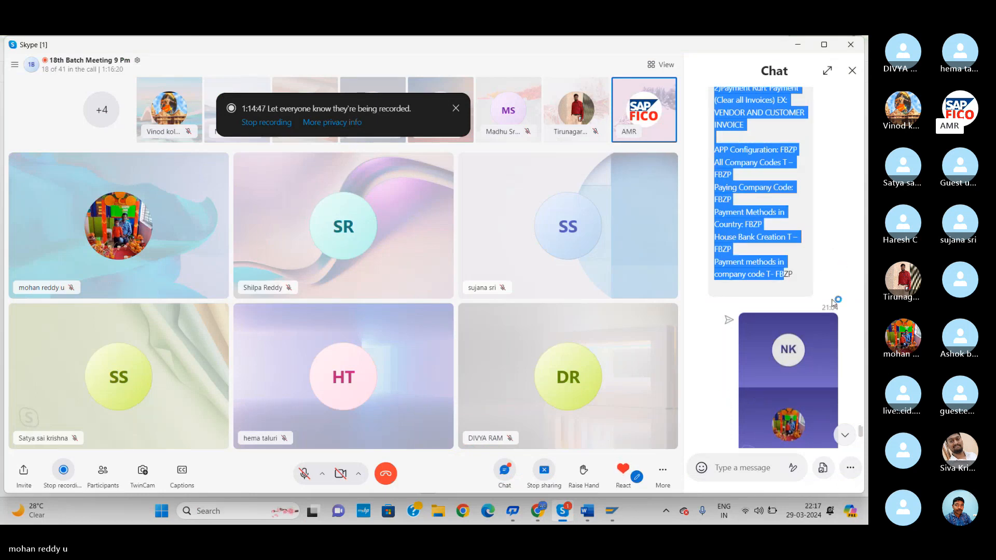
scroll(831, 327, up, 2)
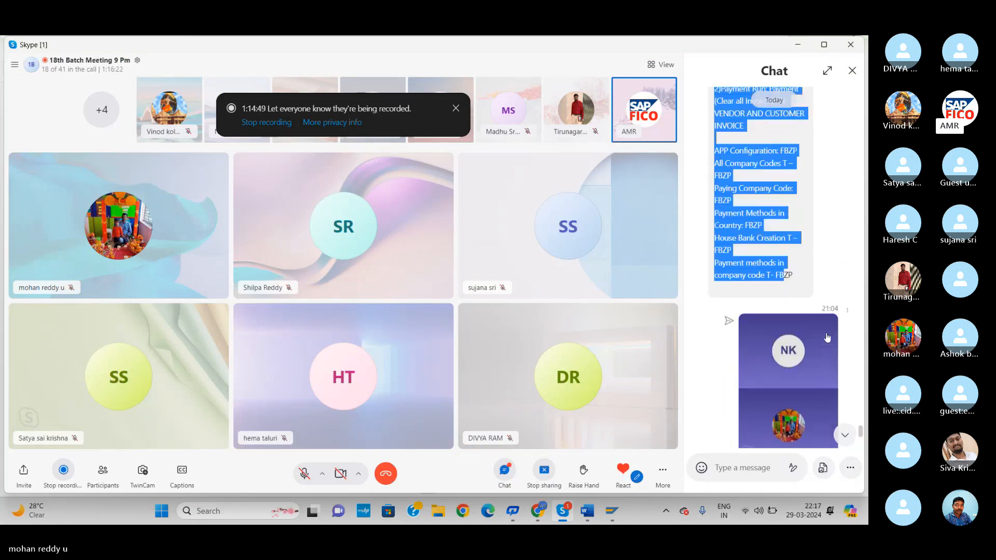
scroll(827, 337, down, 3)
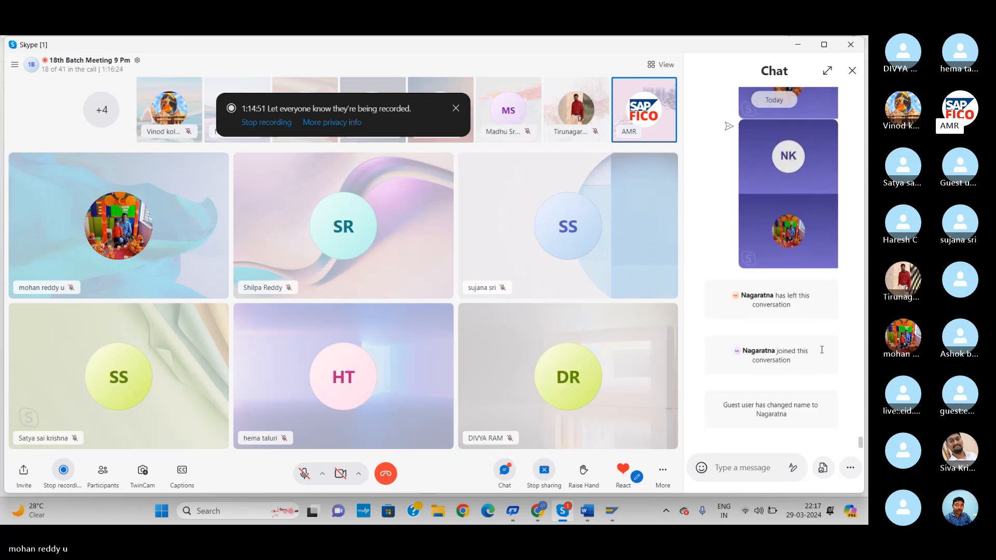
scroll(797, 385, up, 2)
scroll(789, 405, down, 2)
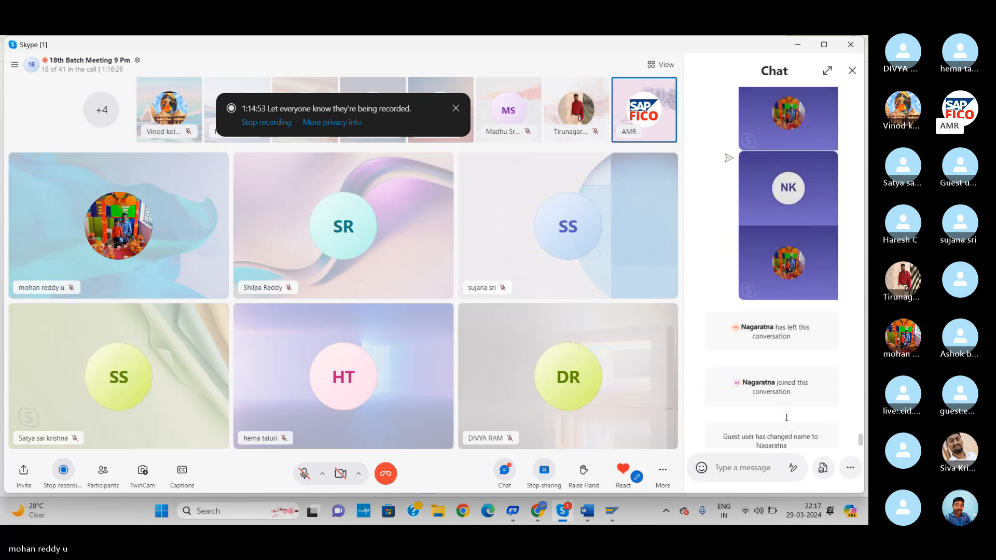
Show the Word APP notes and scroll down through run types to the FBZP configuration steps
mouse_move(589, 514)
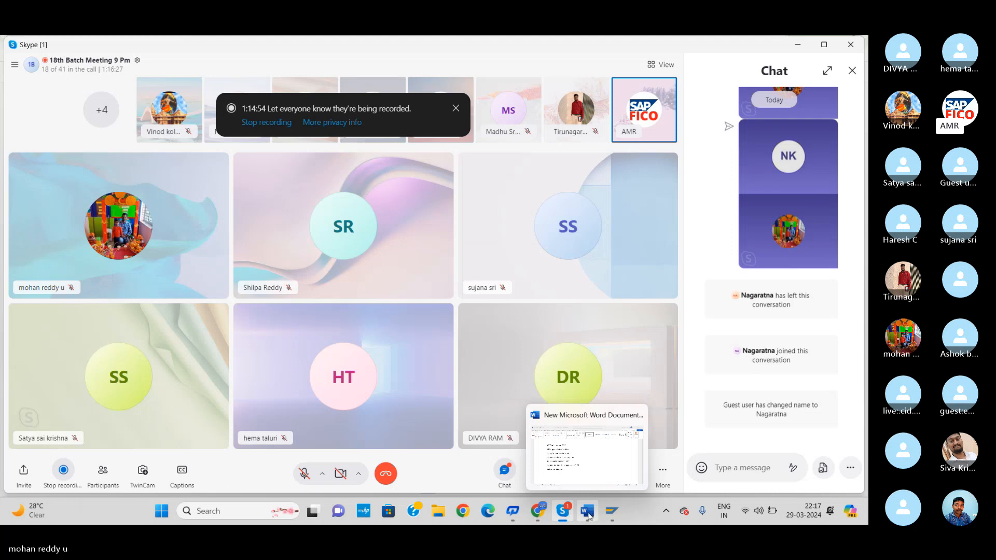
click(587, 461)
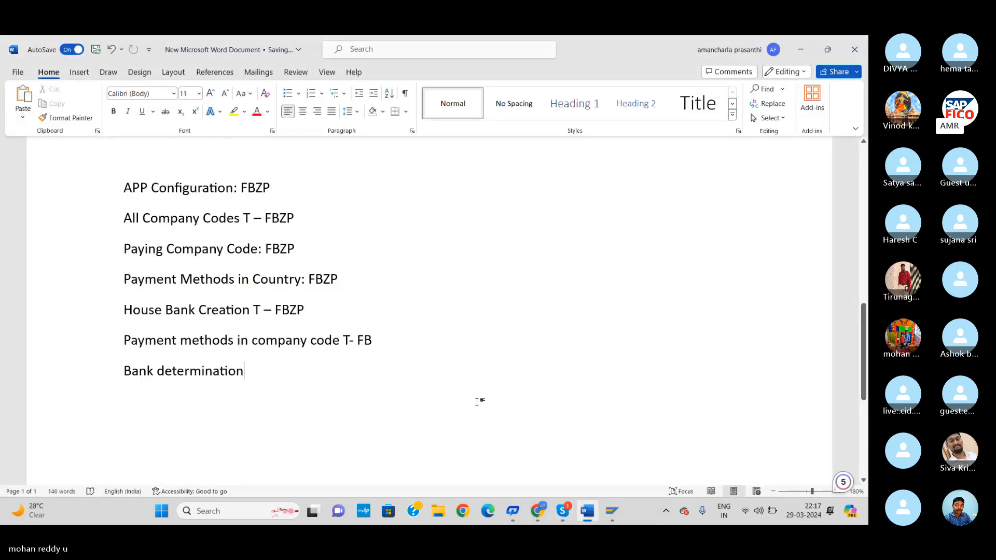
scroll(477, 402, up, 10)
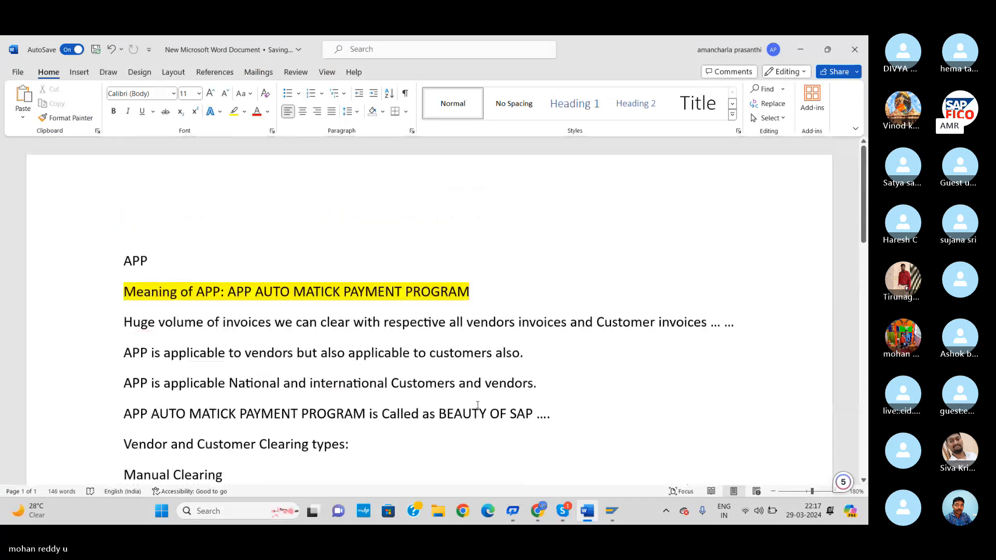
scroll(477, 405, down, 2)
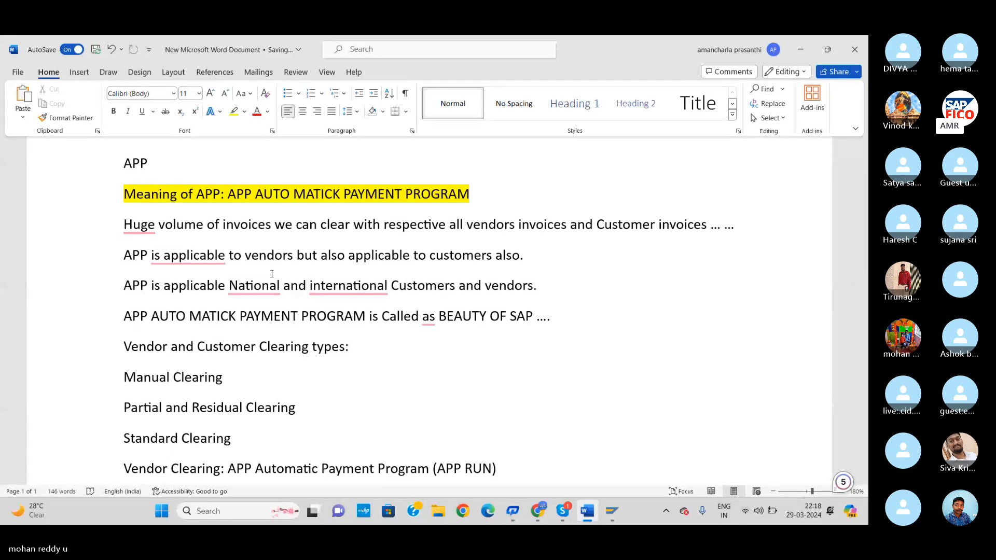
mouse_move(275, 276)
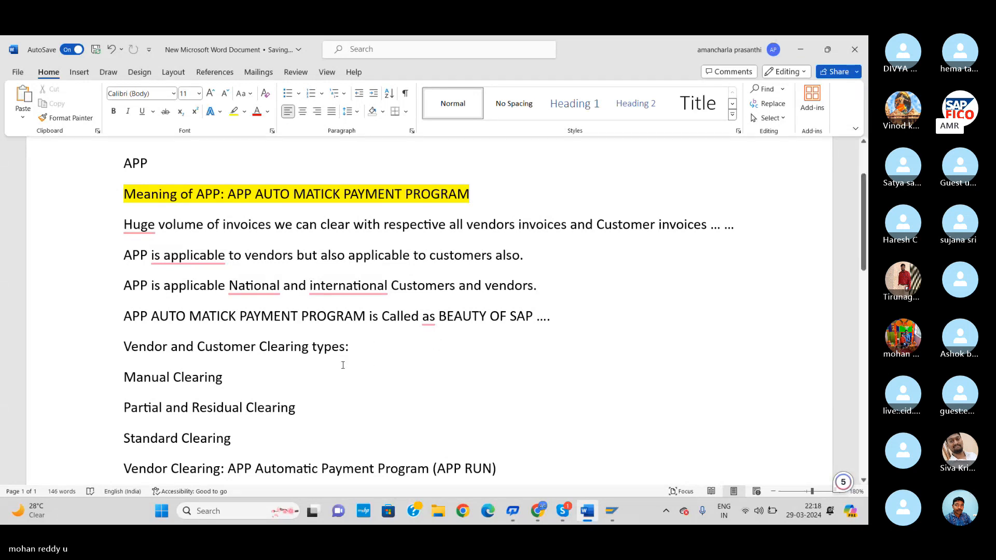
scroll(343, 366, down, 3)
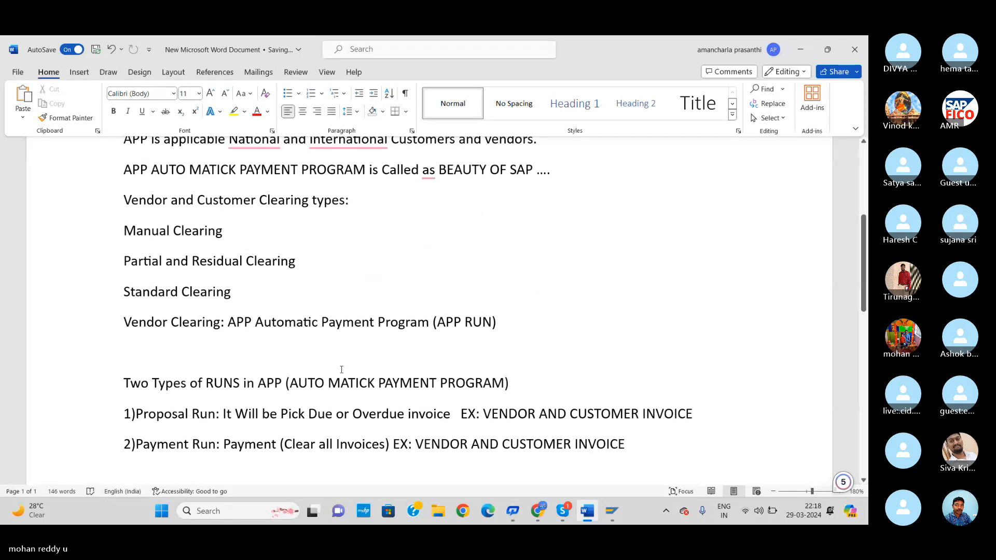
scroll(342, 369, down, 1)
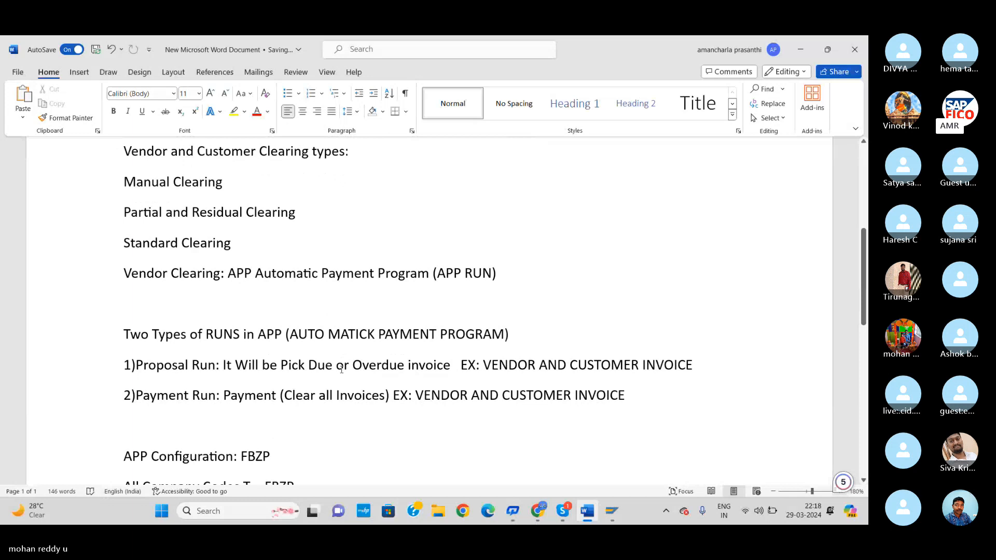
scroll(342, 369, down, 1)
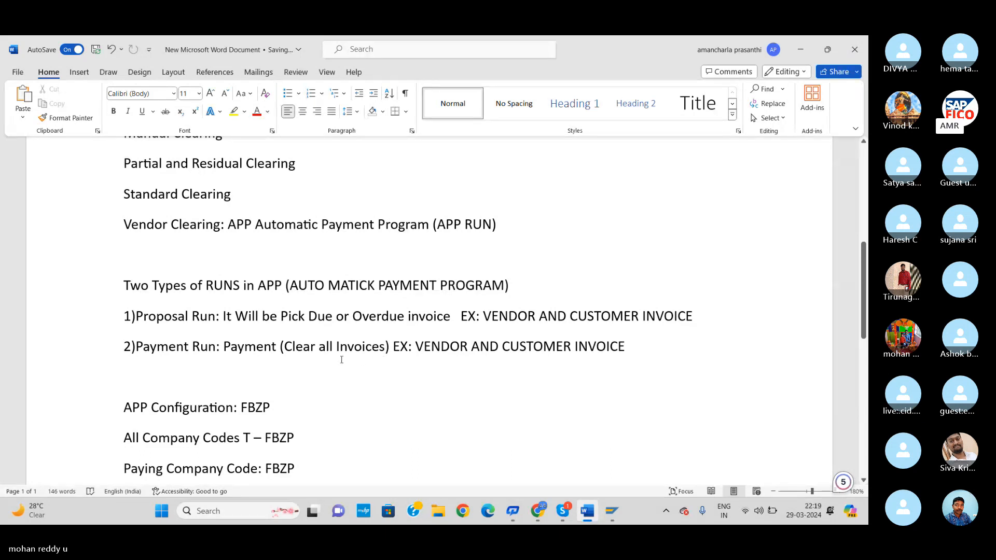
scroll(342, 360, down, 2)
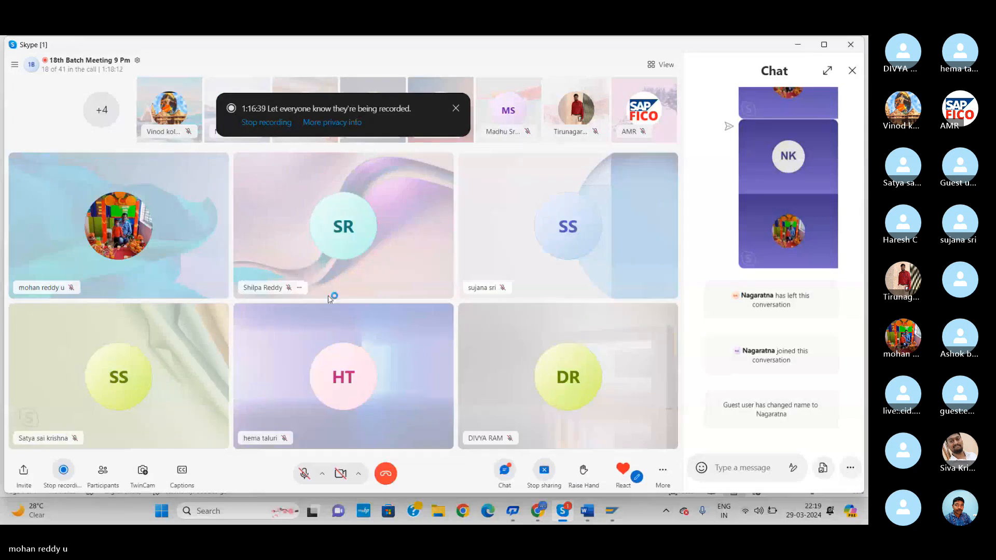
click(584, 513)
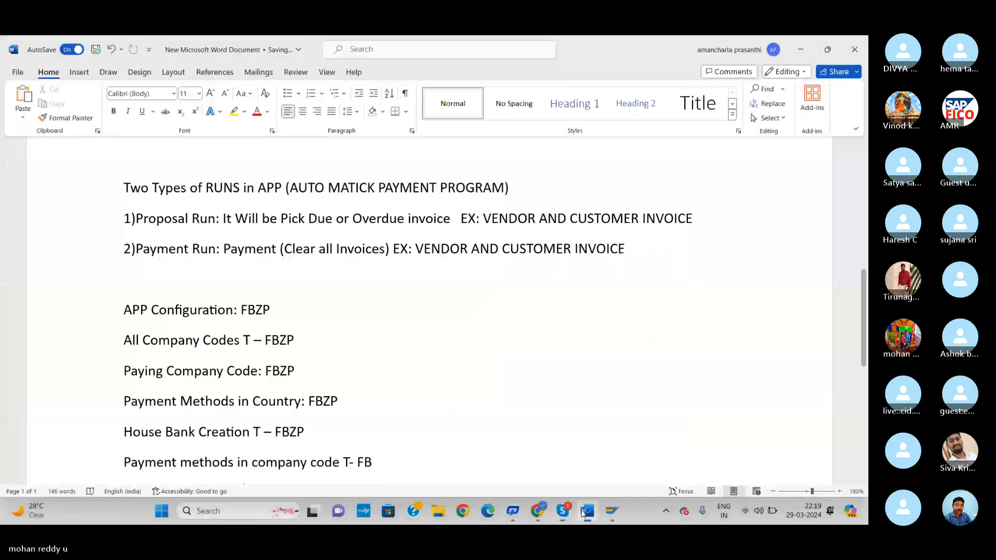
Return to the SAP window and run FBZP to reach the payment program configuration
click(612, 511)
click(607, 470)
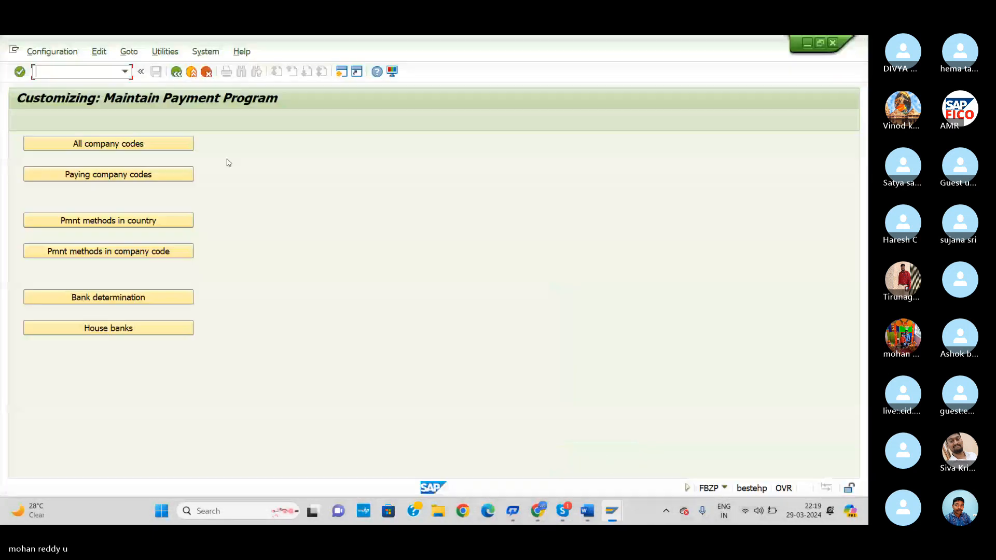
text(FBZP)
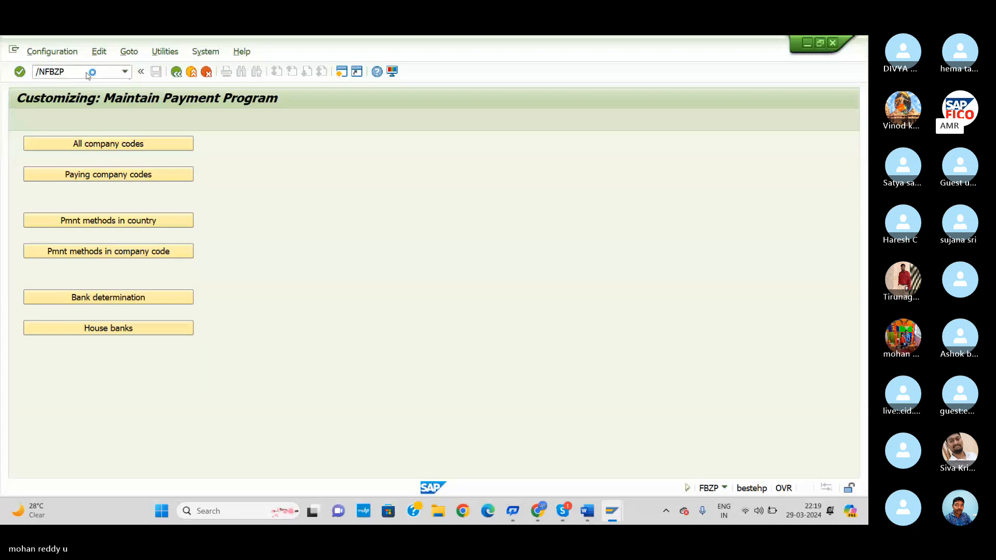
key(Return)
In All company codes, position the list at BIRC and open the BIRLA CEMENT entry
click(129, 139)
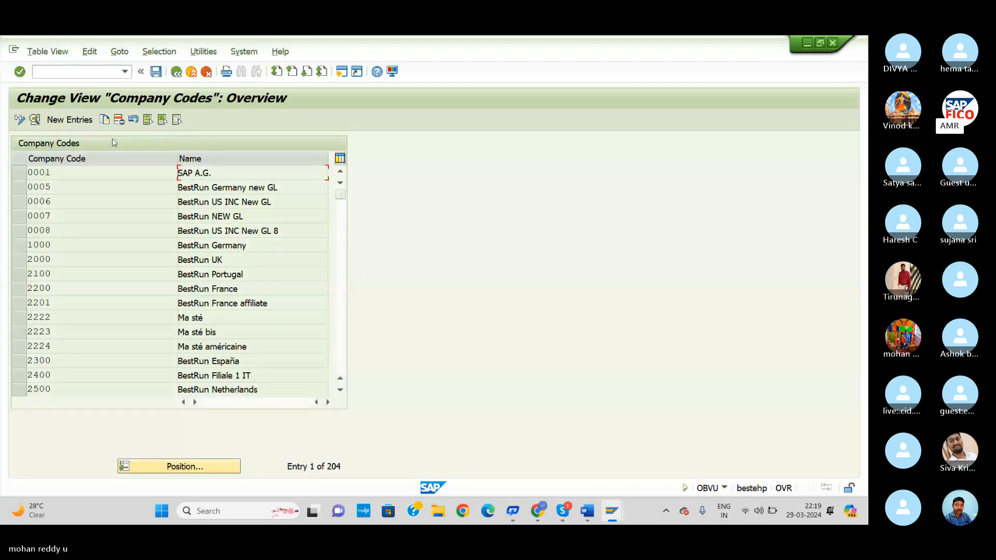
click(217, 469)
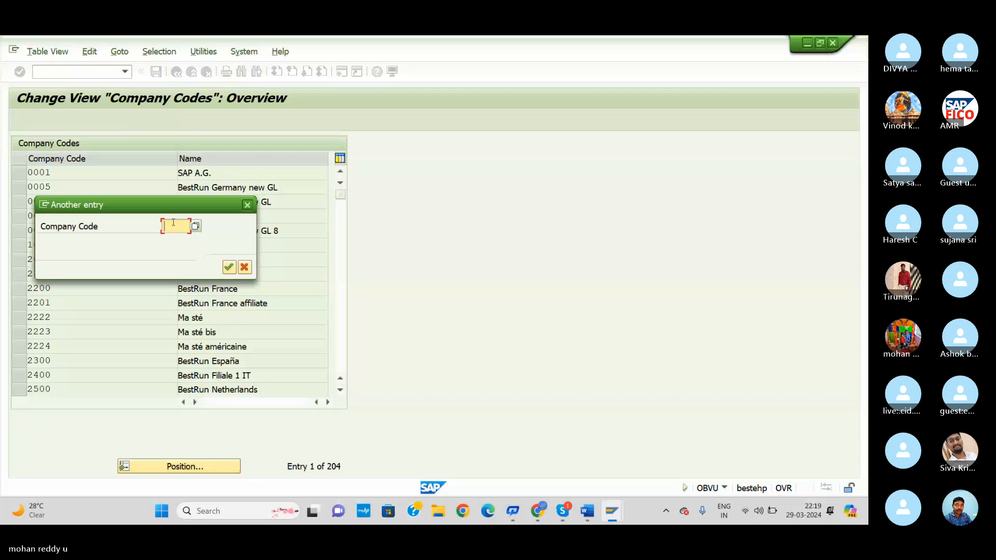
text(BIRC)
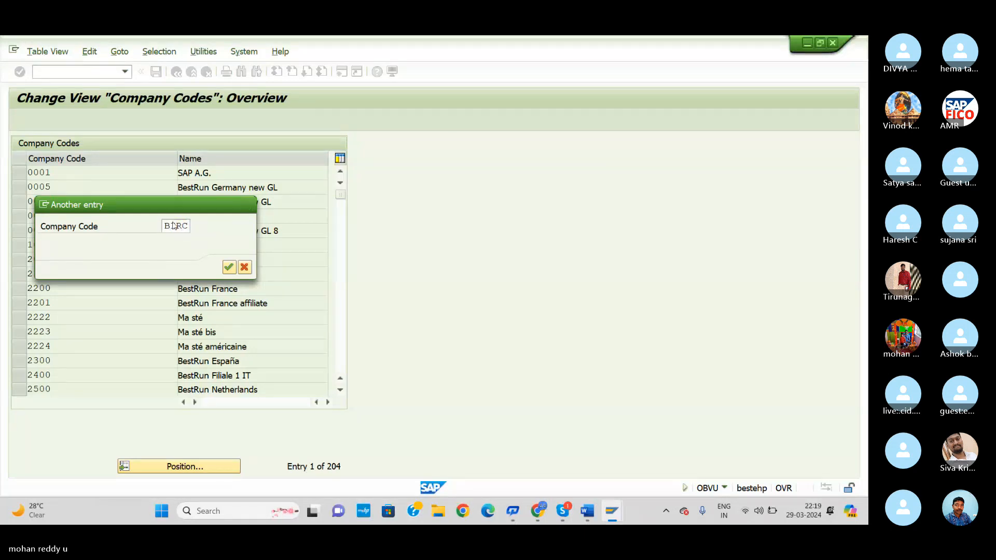
key(Return)
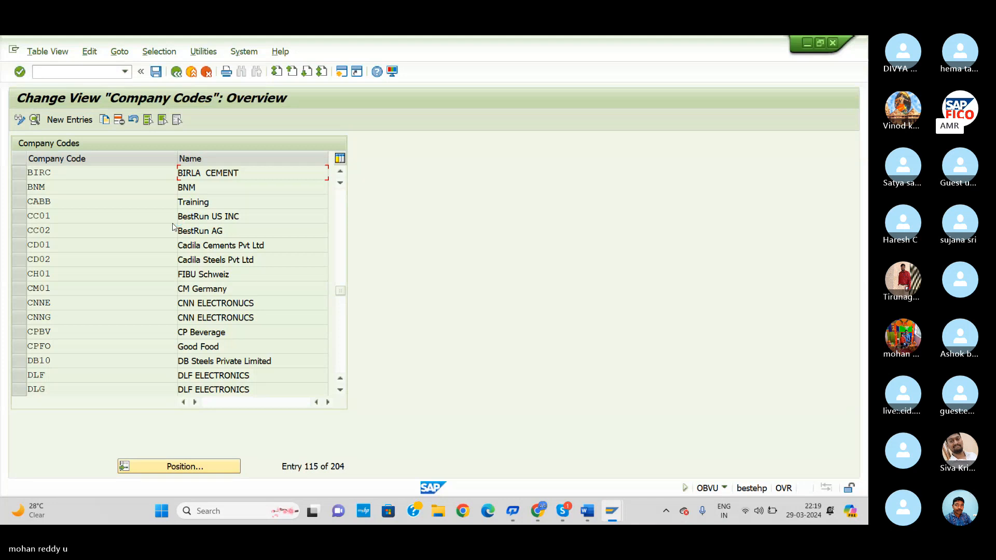
double_click(80, 177)
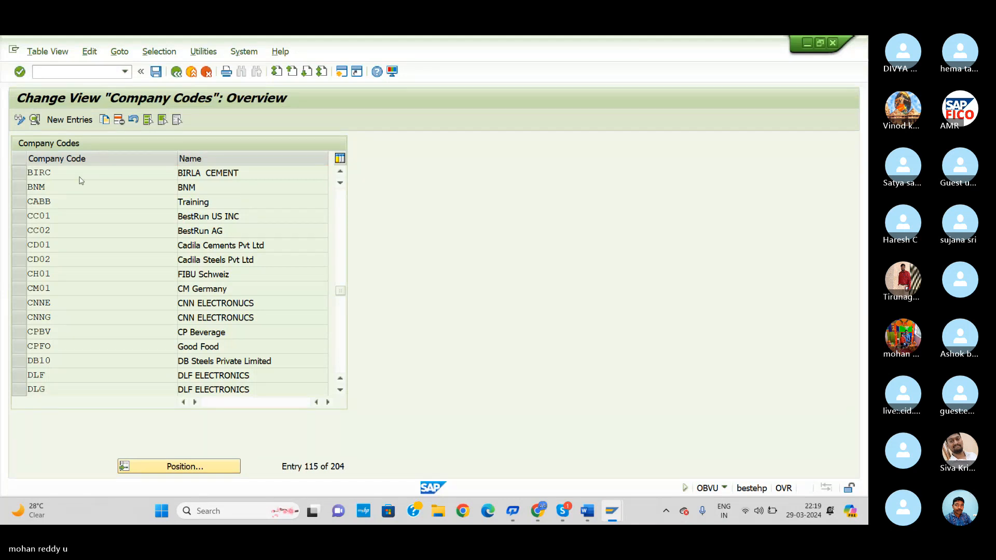
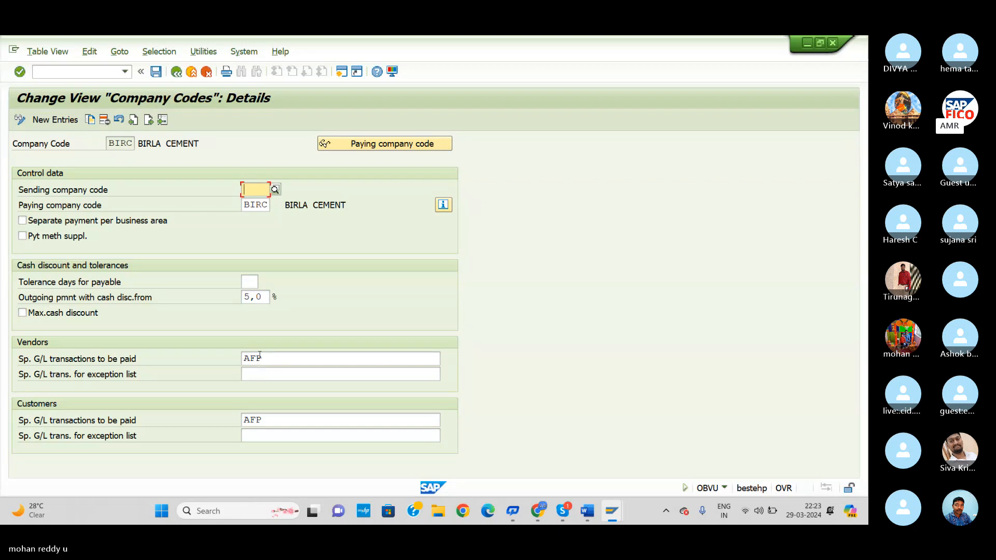
Back out of BIRC's company code details to the Customizing: Maintain Payment Program screen
click(178, 73)
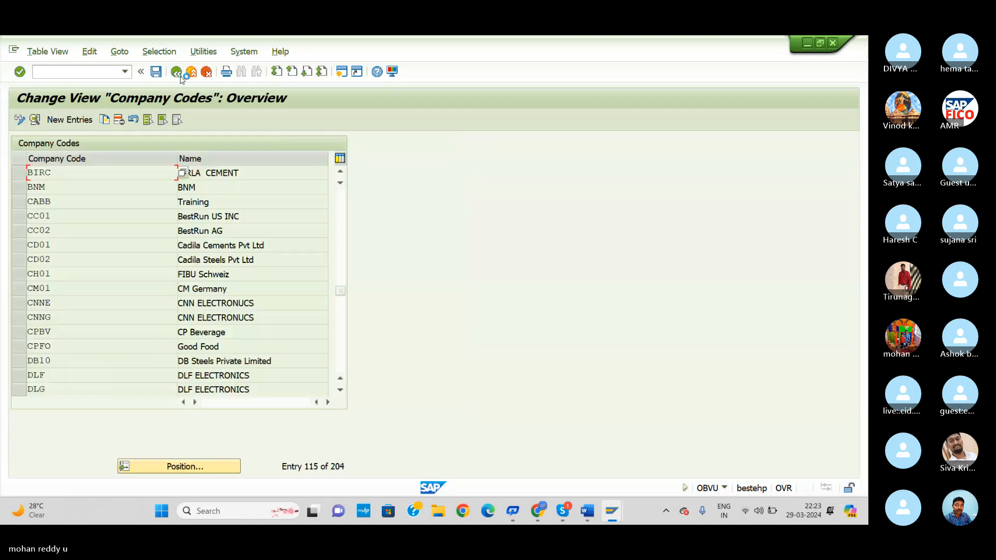
key(alt+Tab)
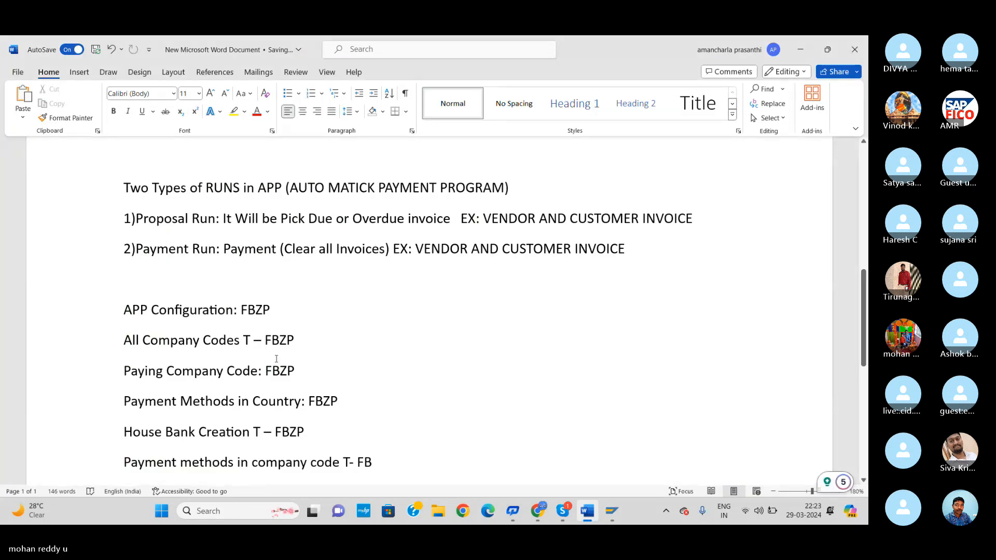
key(alt+Tab)
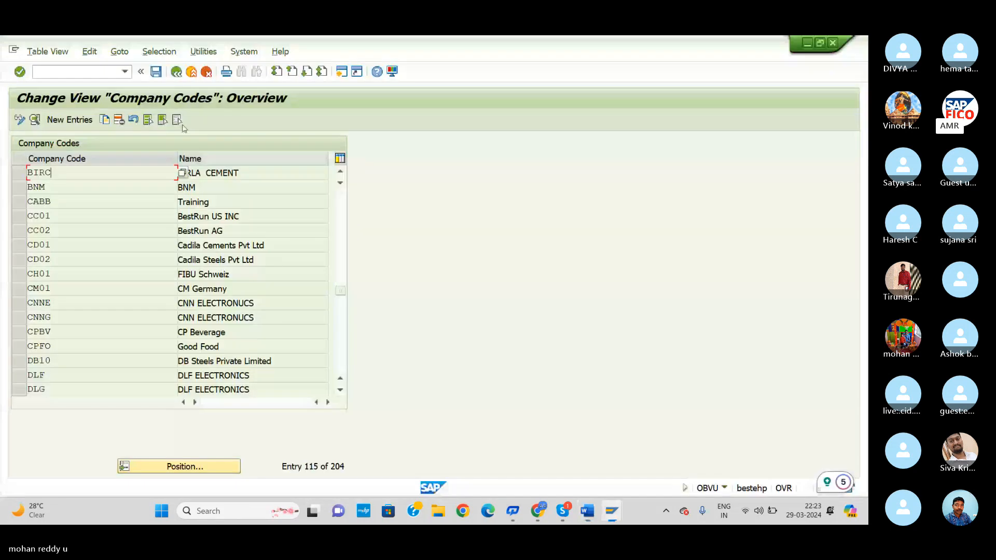
click(178, 75)
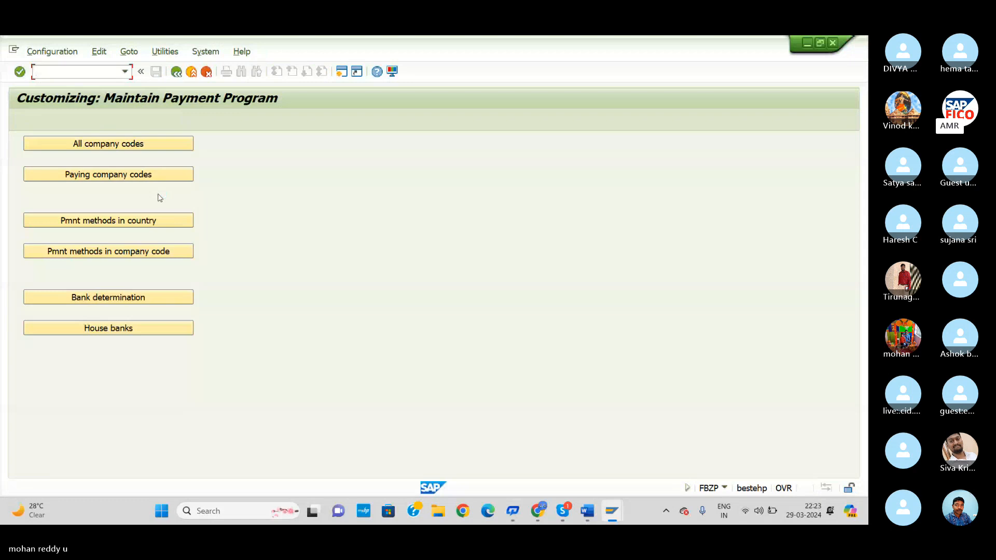
Position Paying company codes to BIRC, open its details and show the assigned forms
click(159, 177)
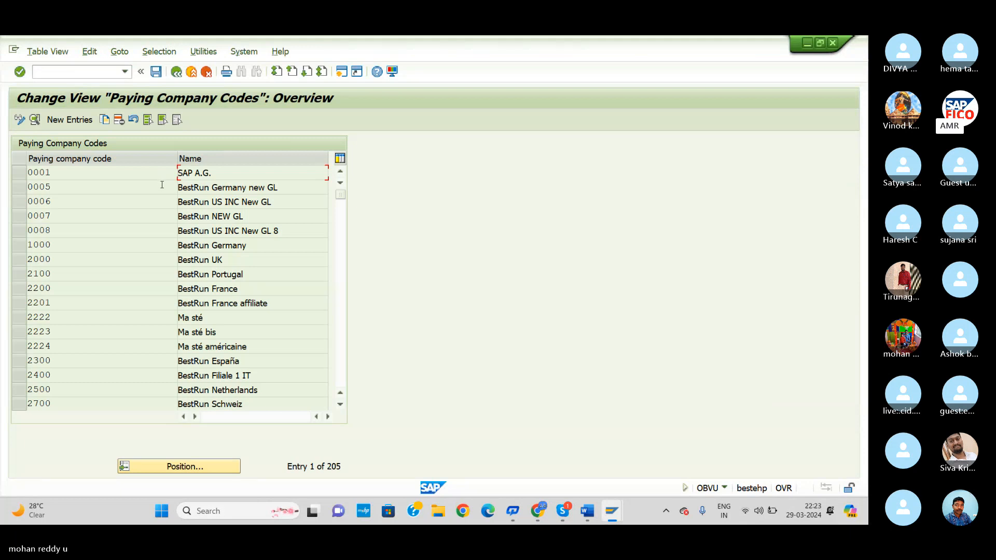
click(204, 466)
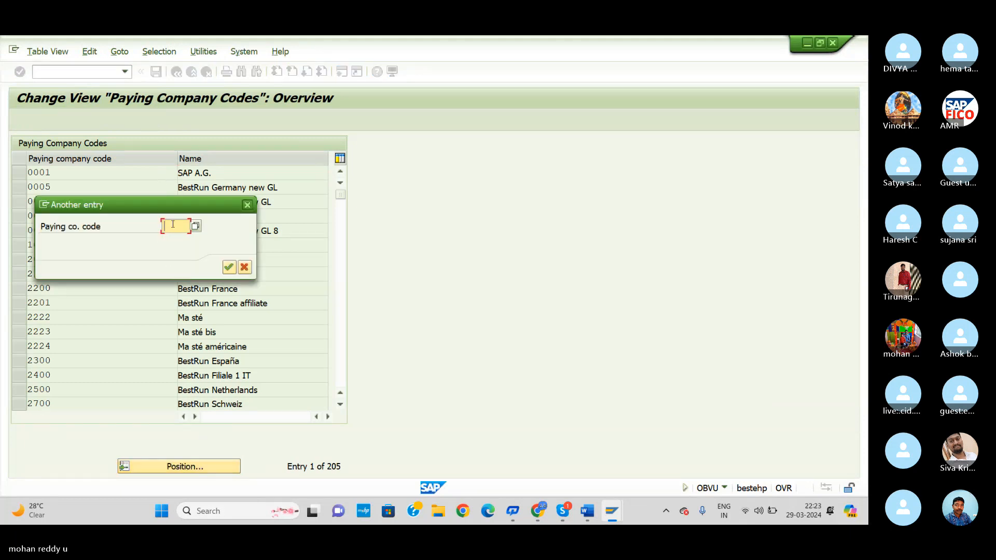
text(BIRC)
click(229, 273)
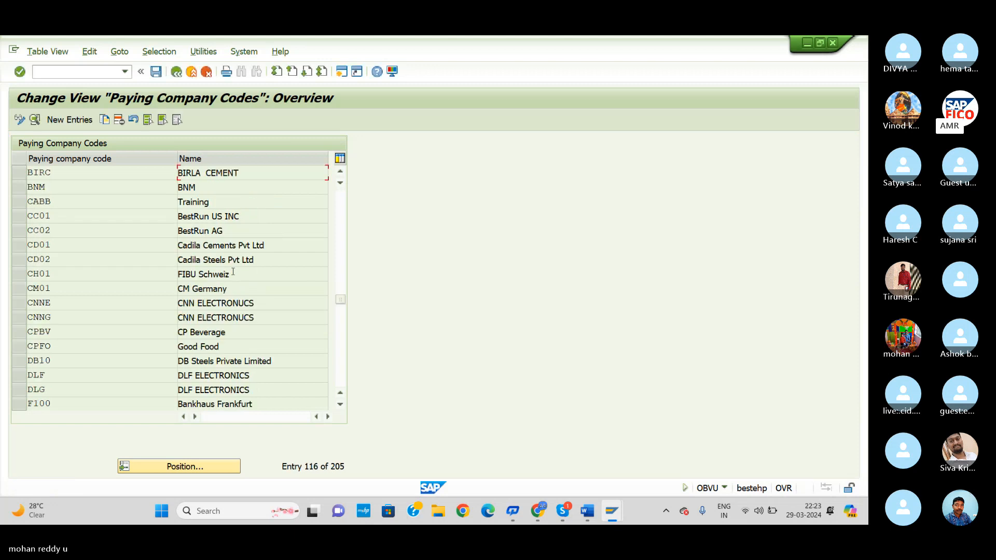
double_click(91, 176)
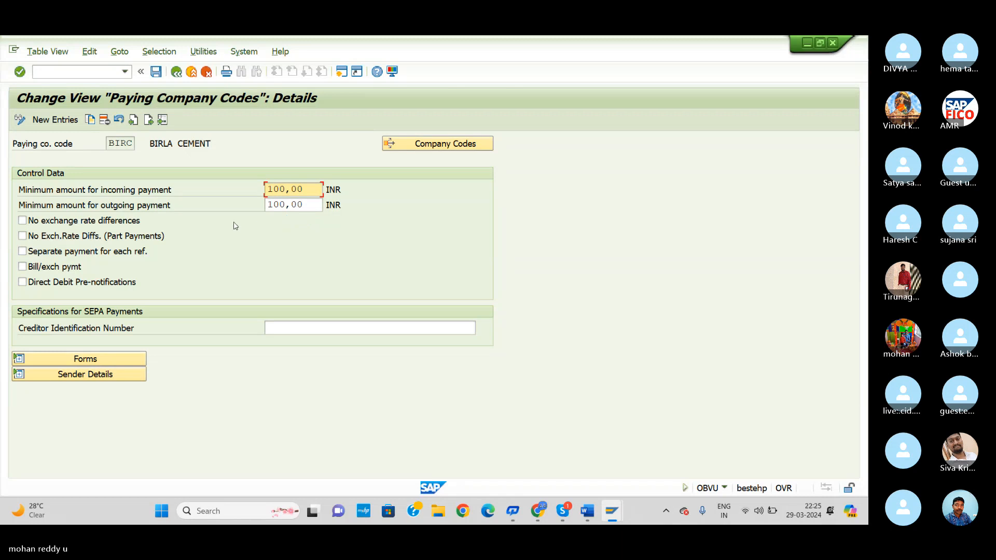
click(84, 362)
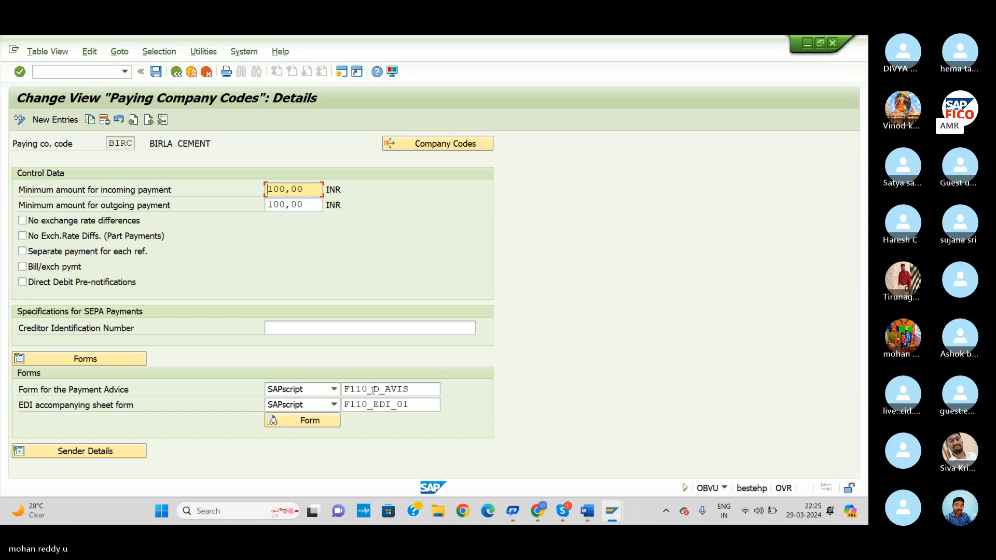
Open the F110_D_AVIS payment advice form definition from the Forms section
click(413, 391)
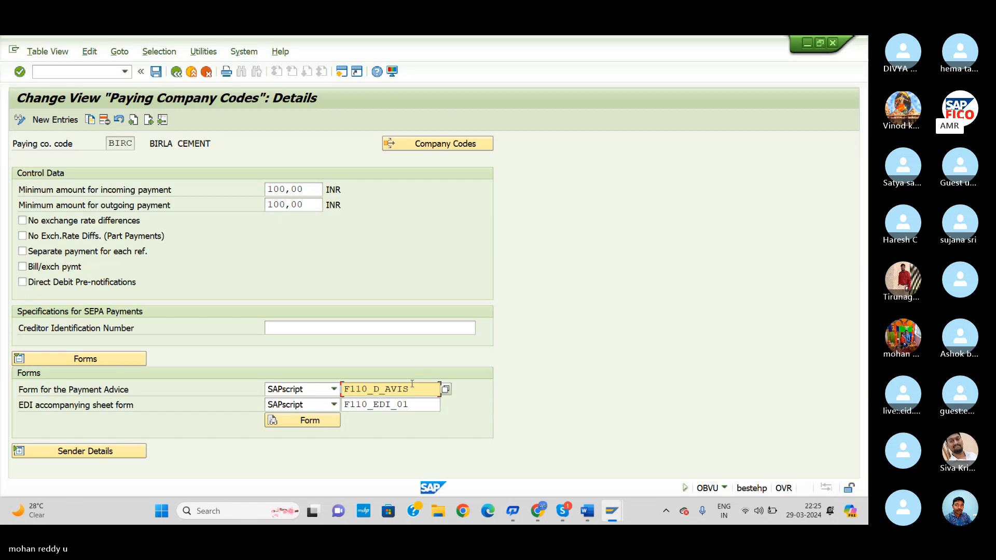
click(83, 394)
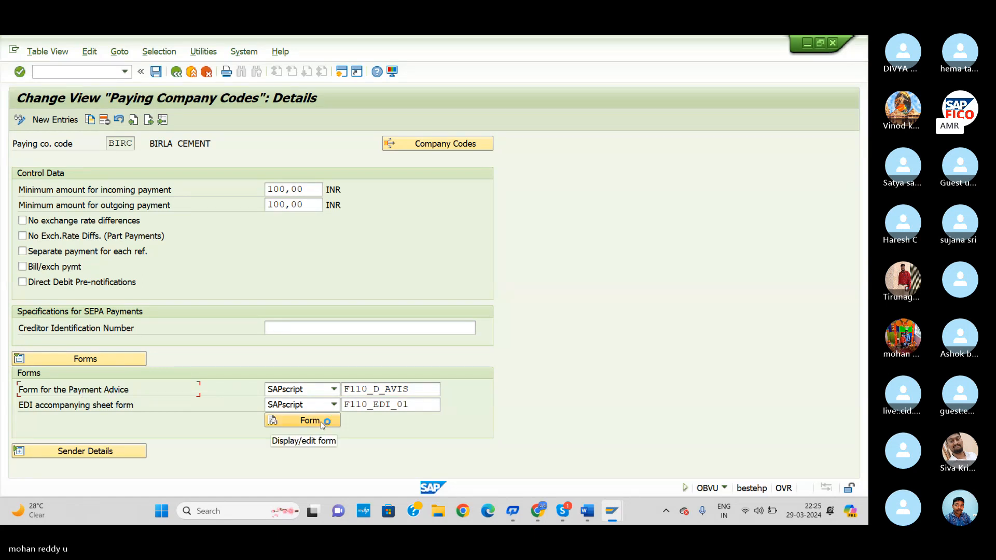
click(418, 393)
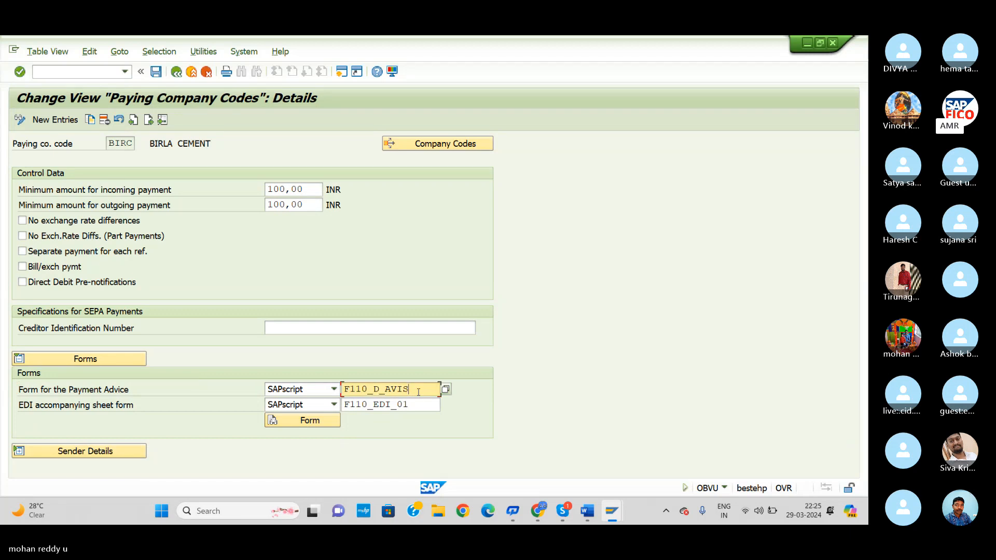
click(327, 421)
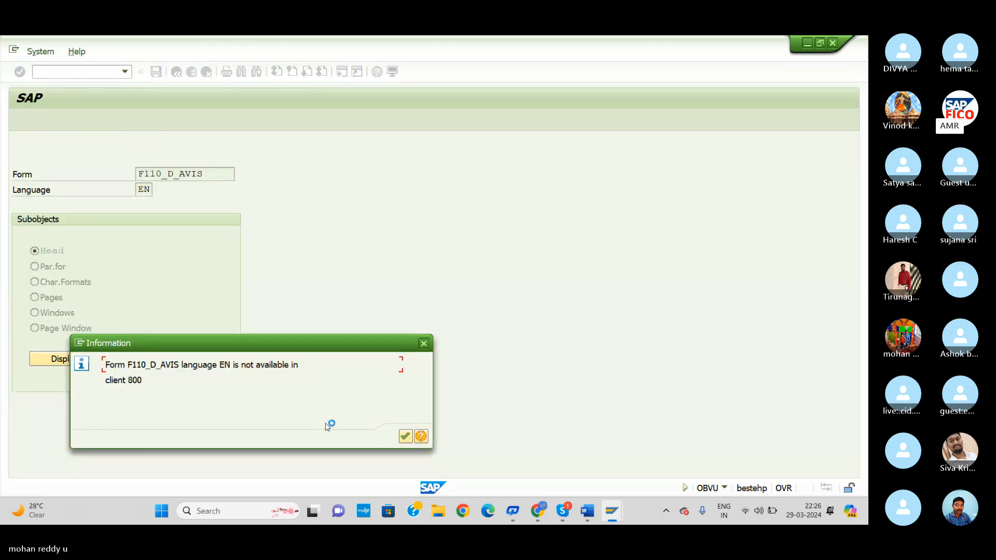
Dismiss the EN-not-available notice and start a Printing Test of F110_D_AVIS
click(406, 437)
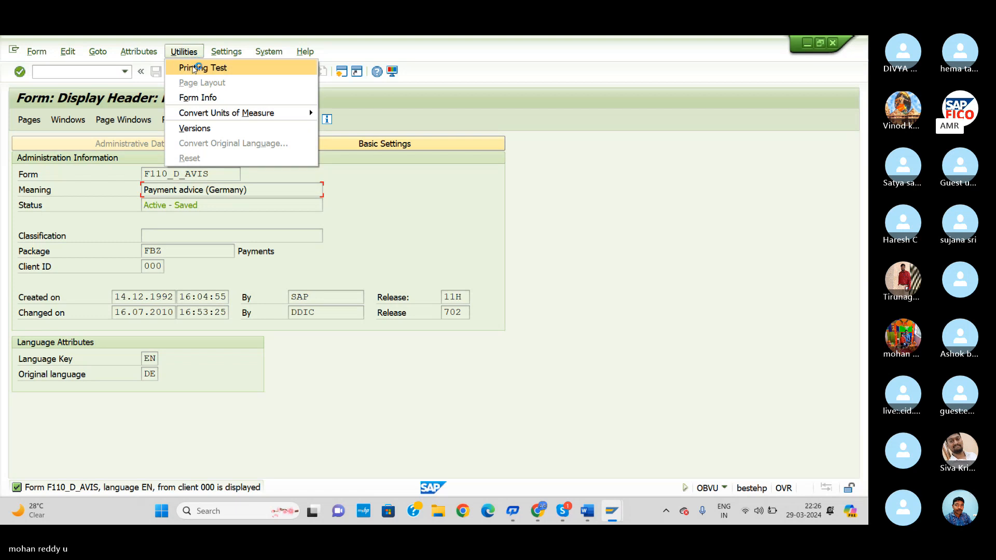
click(193, 69)
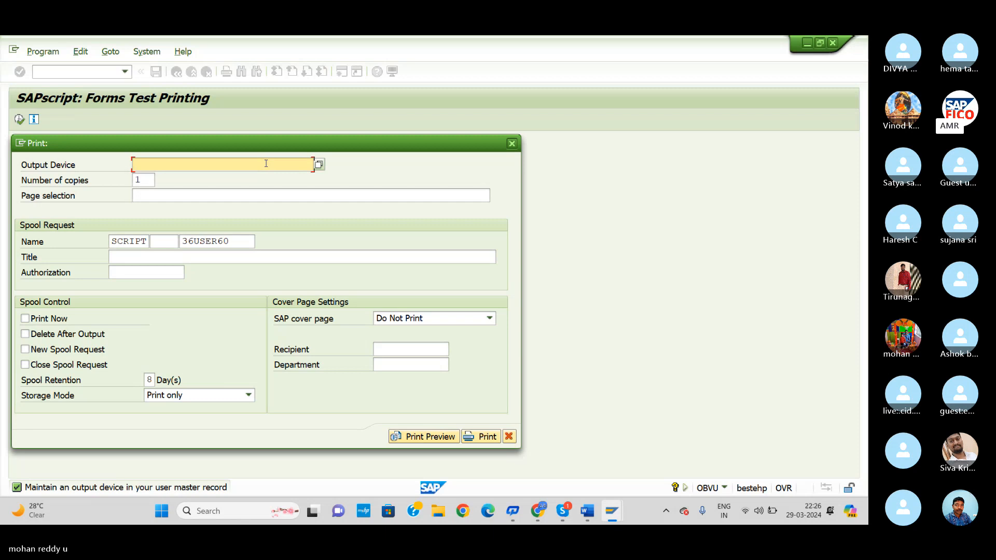
Preview the 4-page F110_D_AVIS sample on output device LP01, then return to the form header
text(LP01)
click(435, 437)
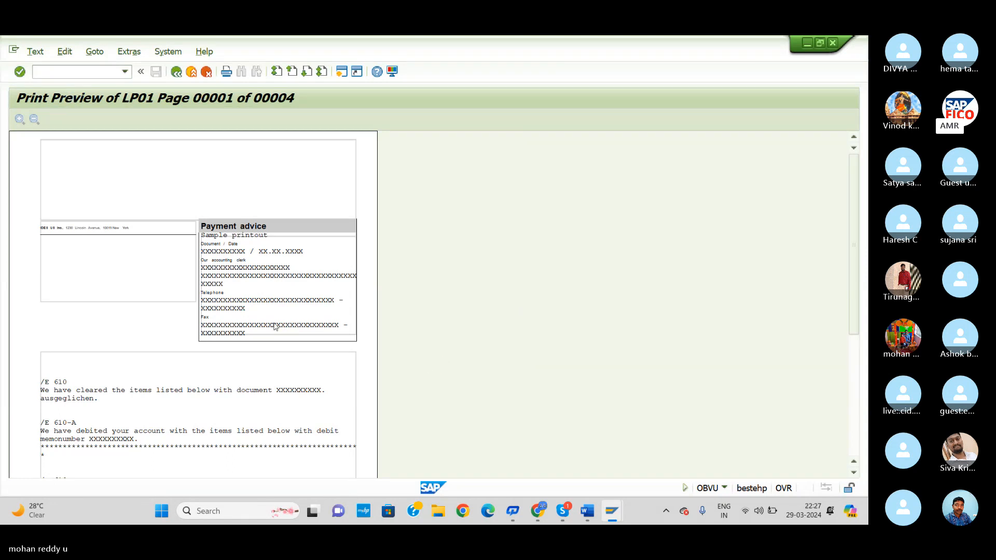
scroll(275, 327, down, 4)
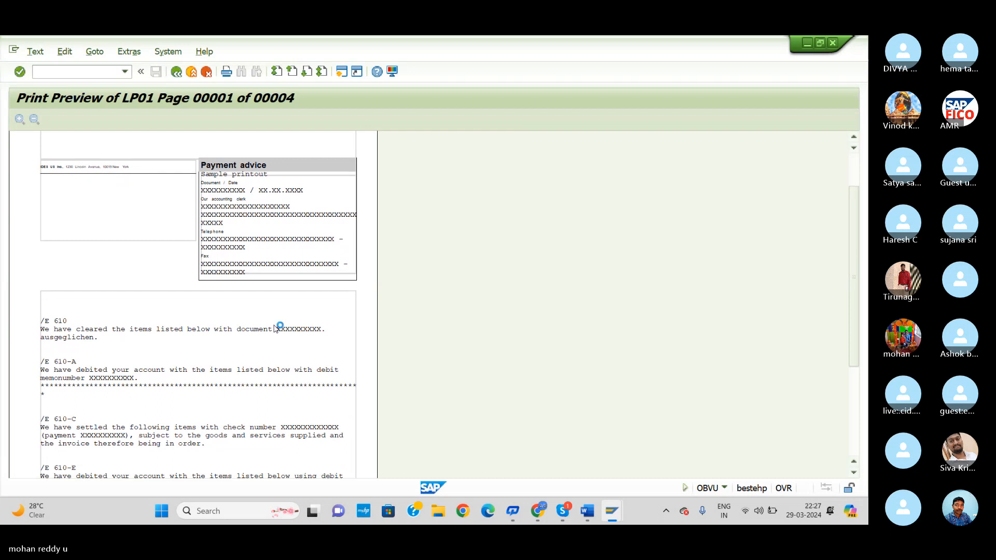
scroll(276, 330, down, 2)
scroll(276, 330, down, 1)
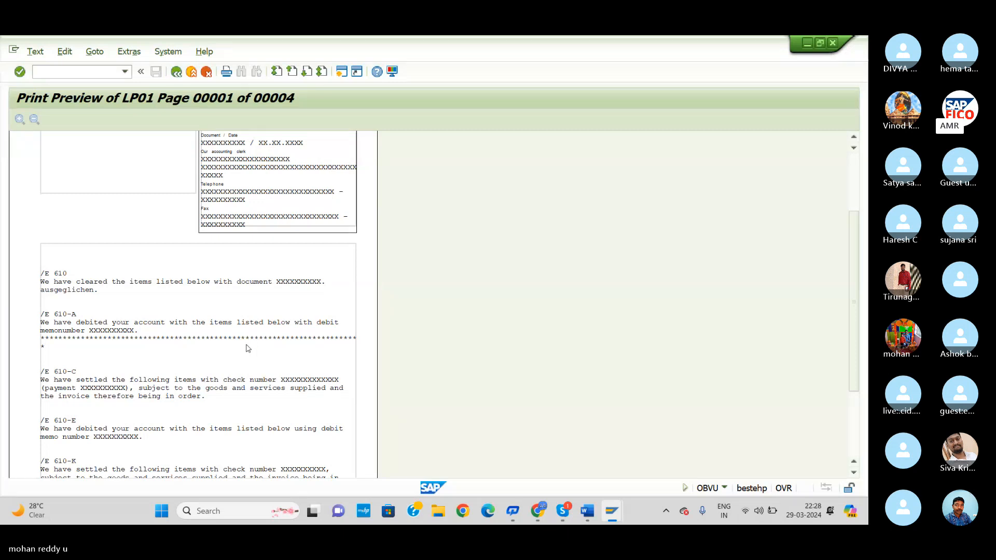
scroll(259, 374, down, 2)
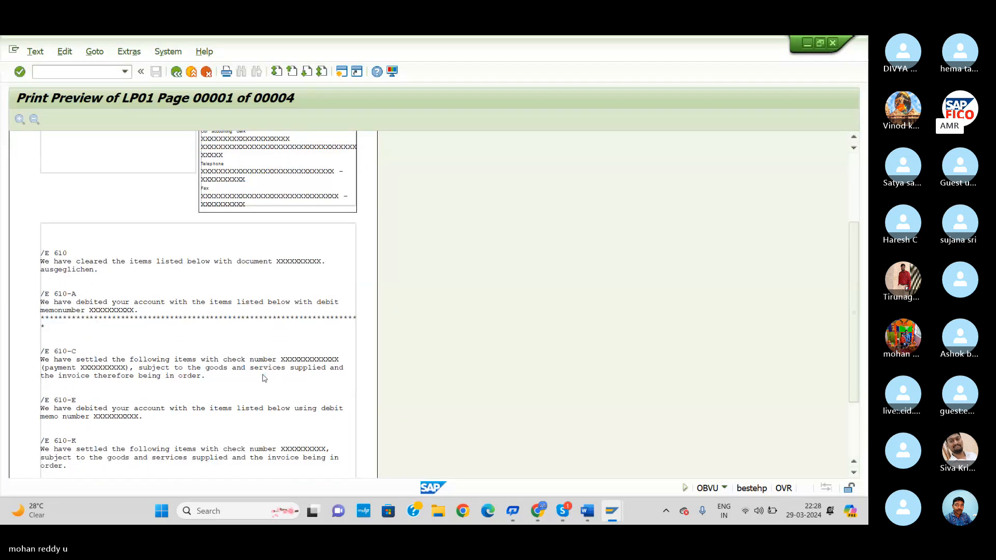
scroll(265, 378, up, 1)
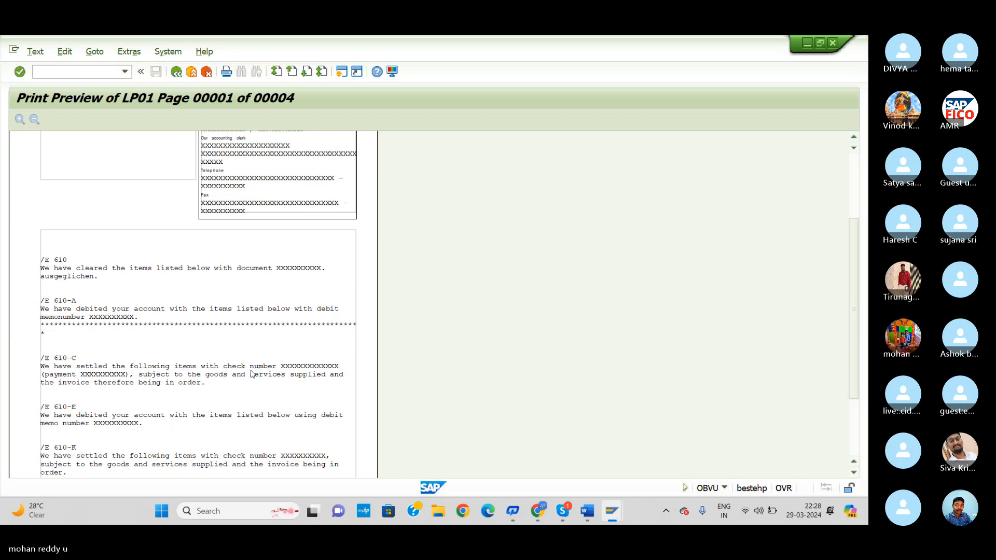
click(176, 73)
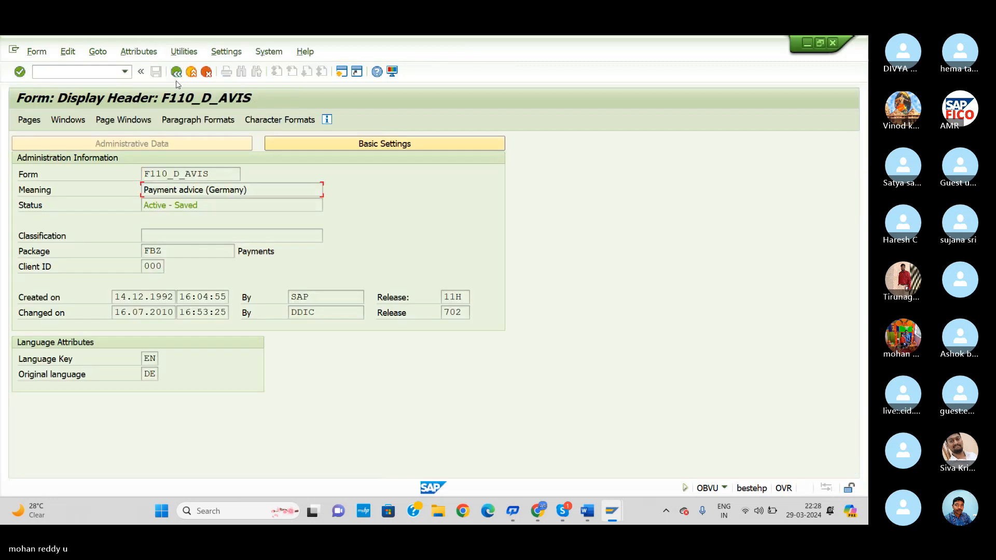
Back out of BIRC's paying company code settings to the FBZP main screen
click(182, 74)
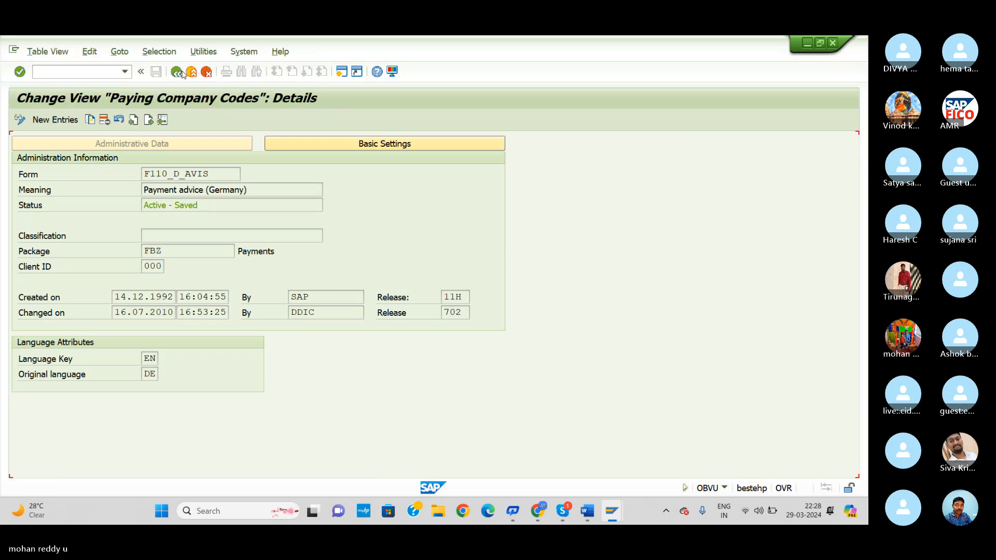
click(175, 74)
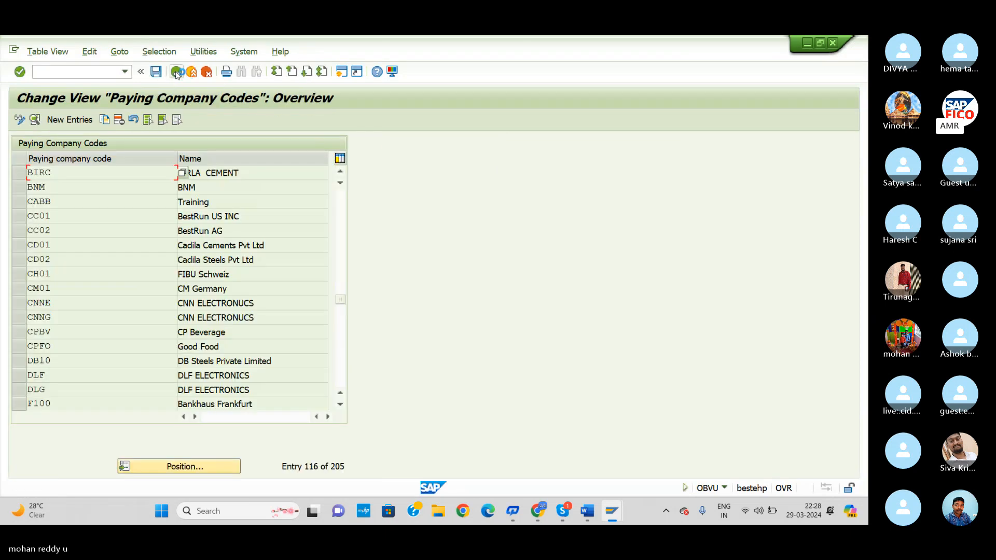
click(177, 73)
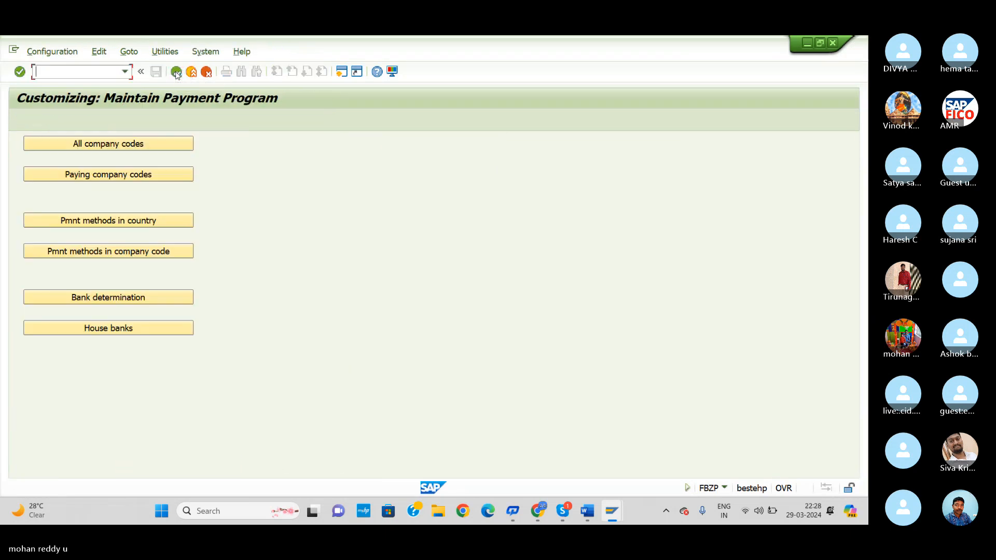
Open India's payment method C (CHEQUE-BIRC) and review its RFFOUS_C program and LIST1S dataset
click(167, 222)
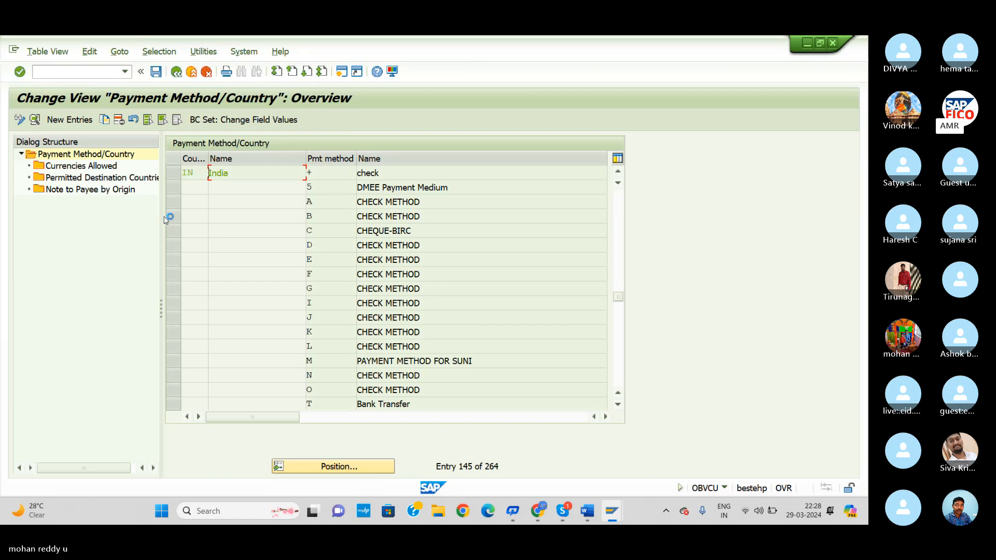
click(386, 467)
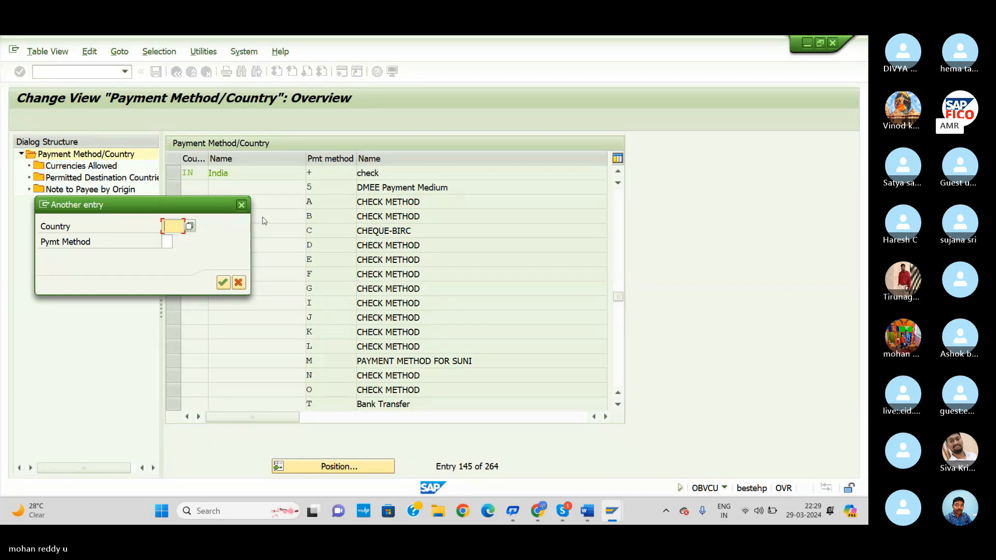
click(243, 207)
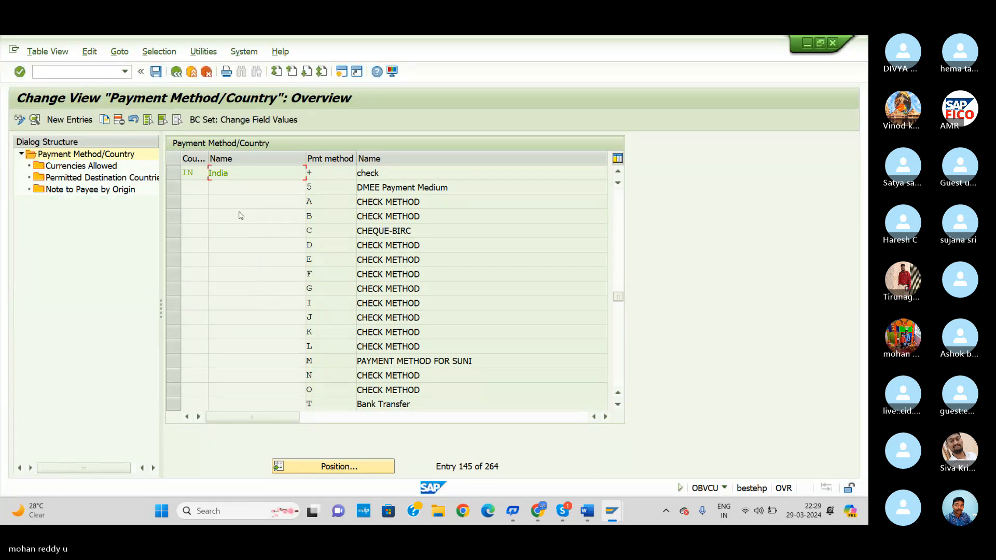
double_click(330, 231)
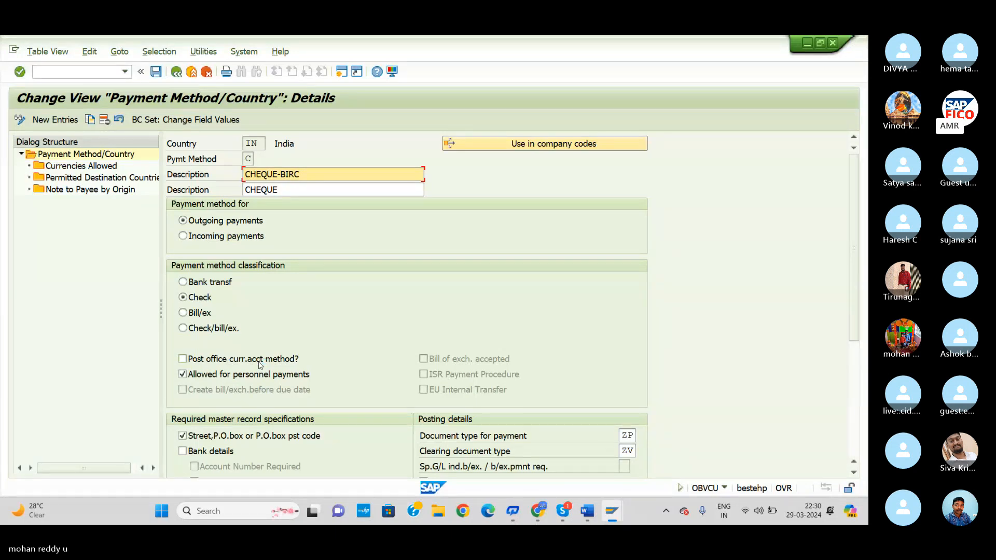
scroll(410, 454, down, 1)
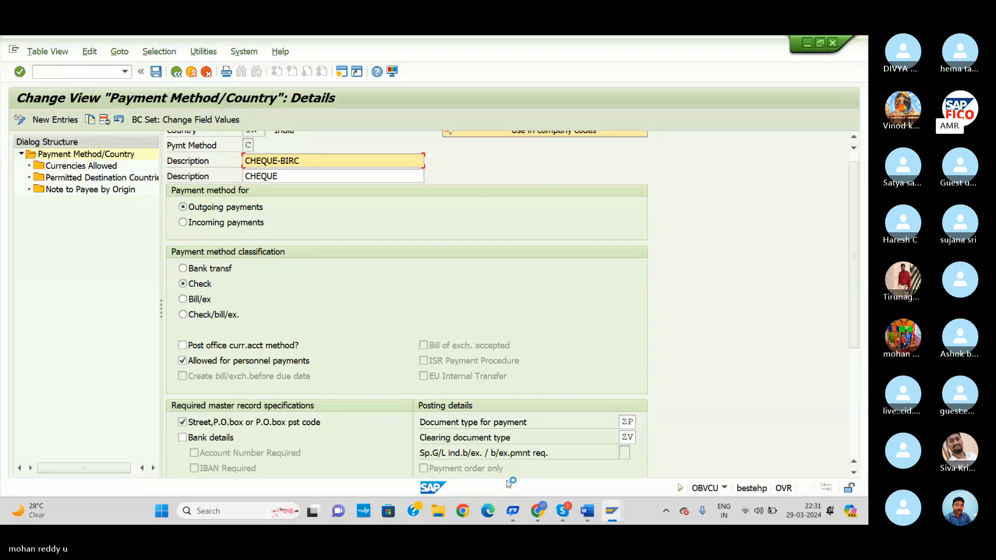
scroll(597, 405, down, 2)
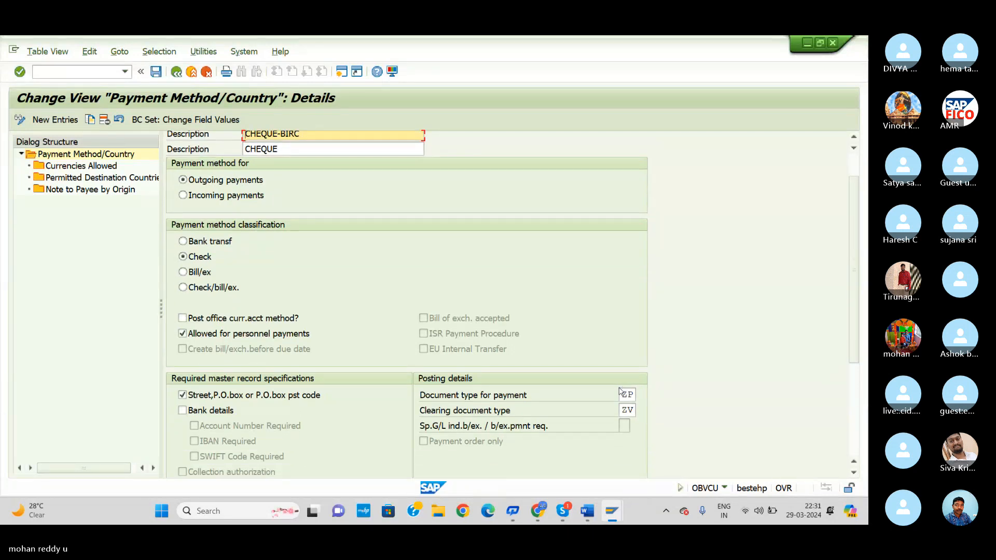
scroll(617, 397, down, 5)
scroll(612, 405, down, 3)
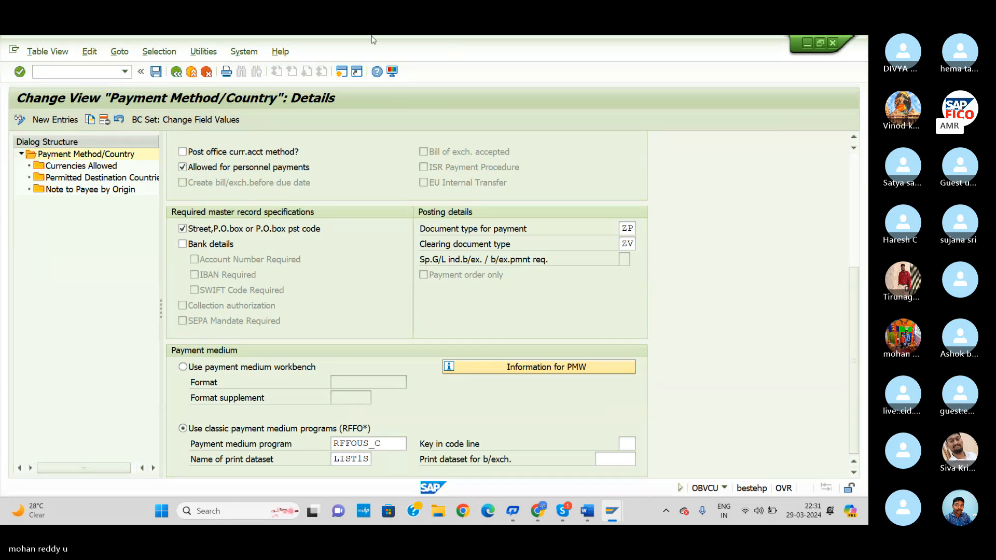
Recheck method C's details, then back out of India's payment method/country list
click(176, 72)
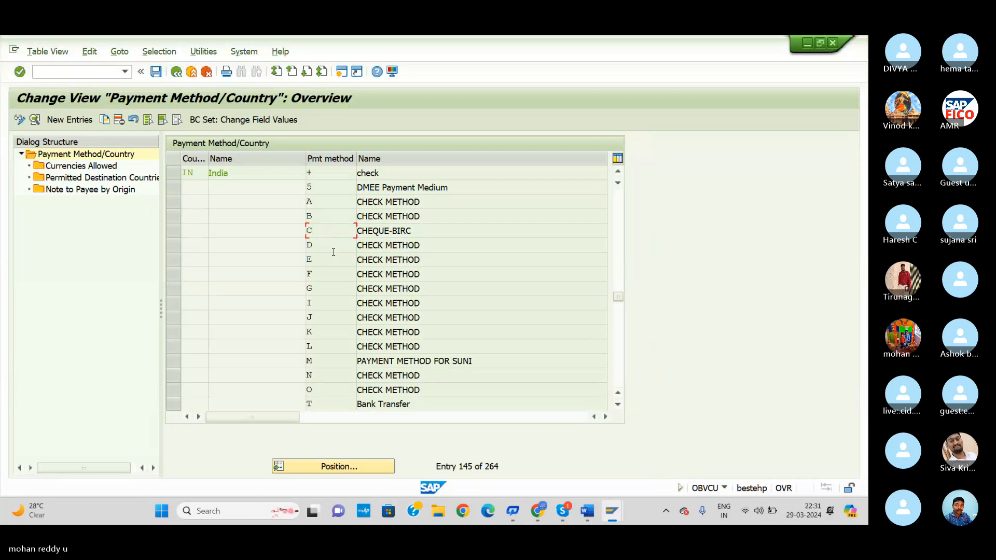
double_click(328, 231)
scroll(328, 235, down, 1)
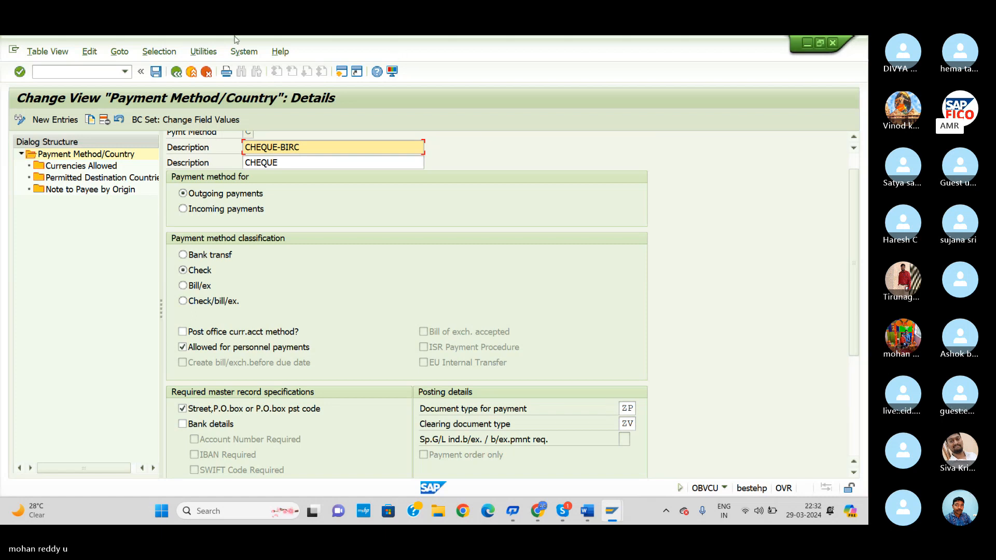
click(178, 71)
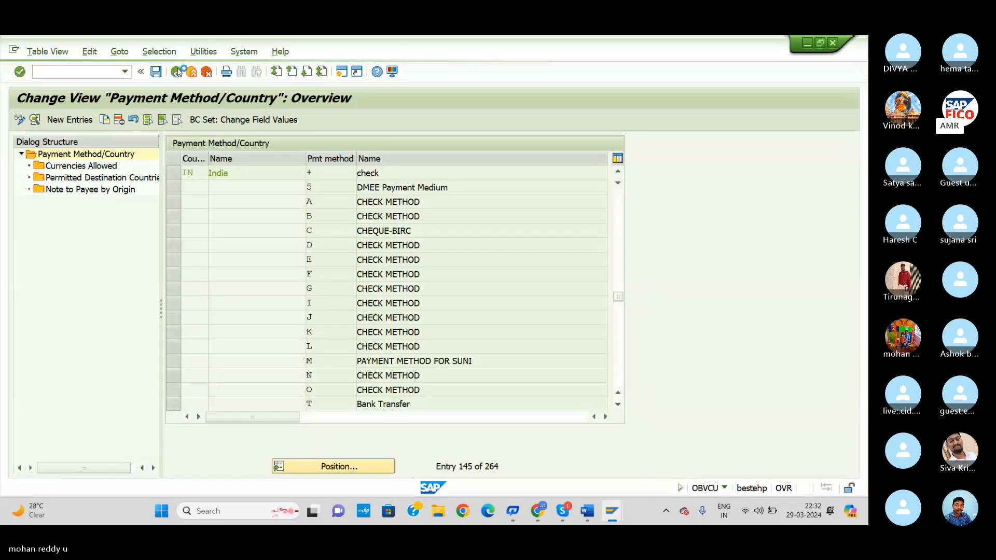
click(178, 71)
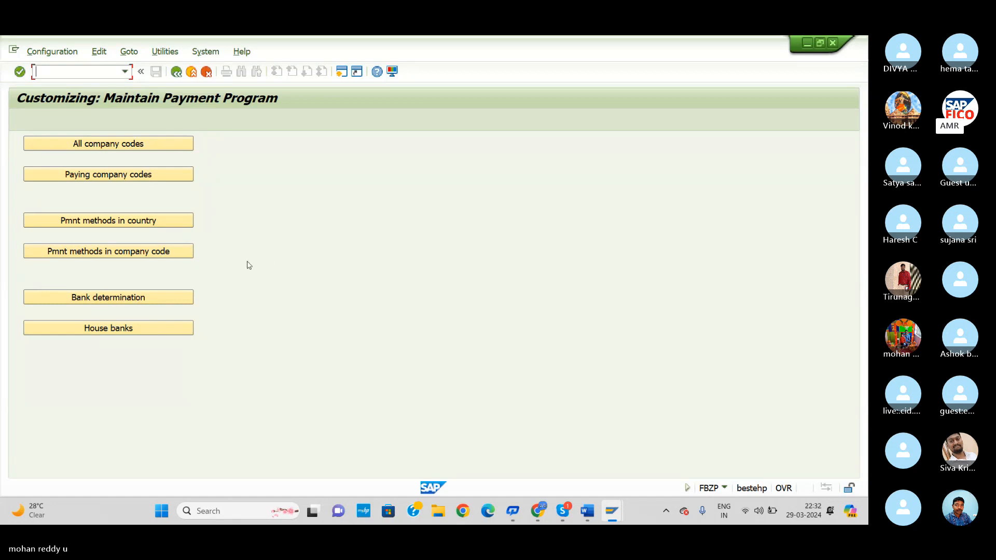
Open house bank HDFC (HDFC BANK, country IN) for work area BIRC
click(167, 253)
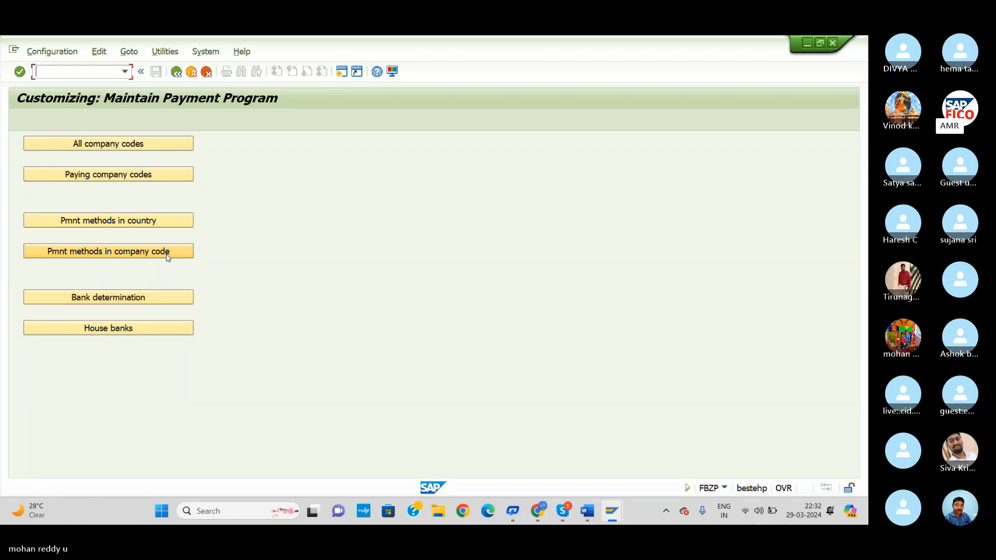
click(171, 331)
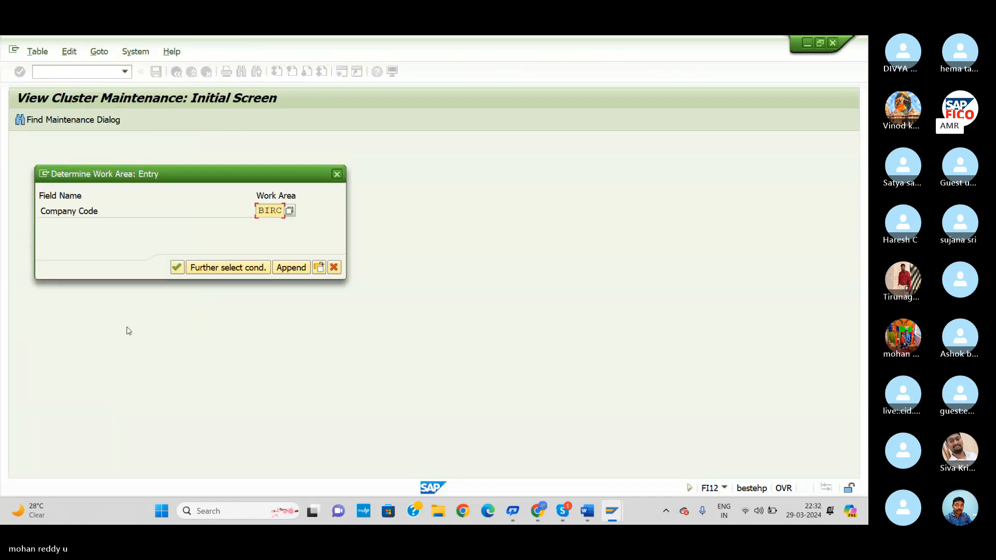
click(177, 268)
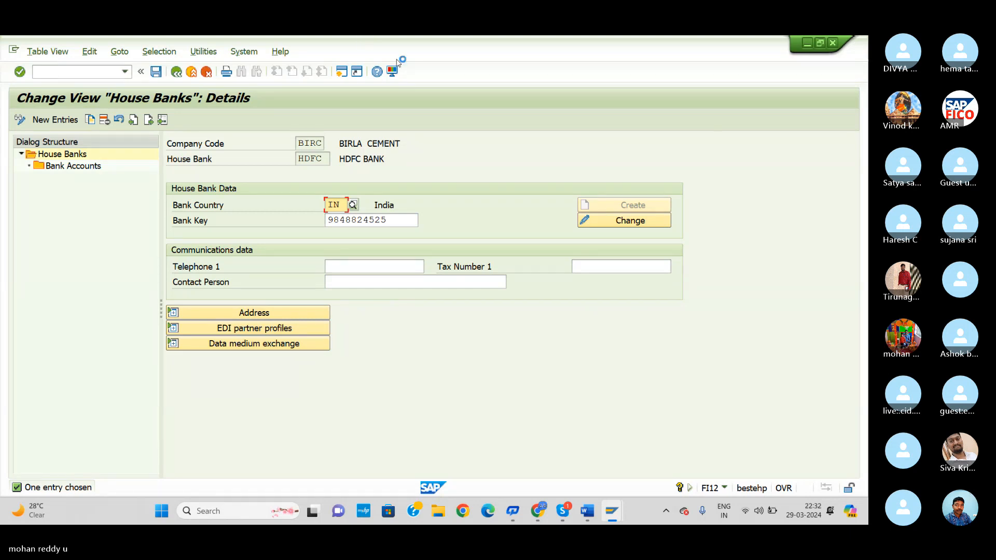
Expand and review HDFC BANK's address: 4 TH STREET, NELLORE, branch VRC CIRCLE
click(203, 315)
click(222, 311)
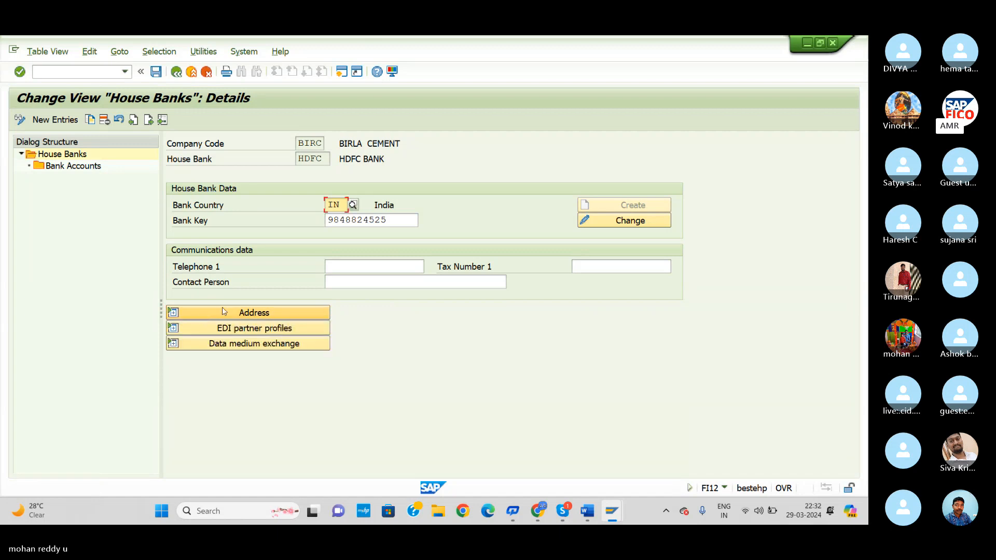
click(223, 312)
click(225, 314)
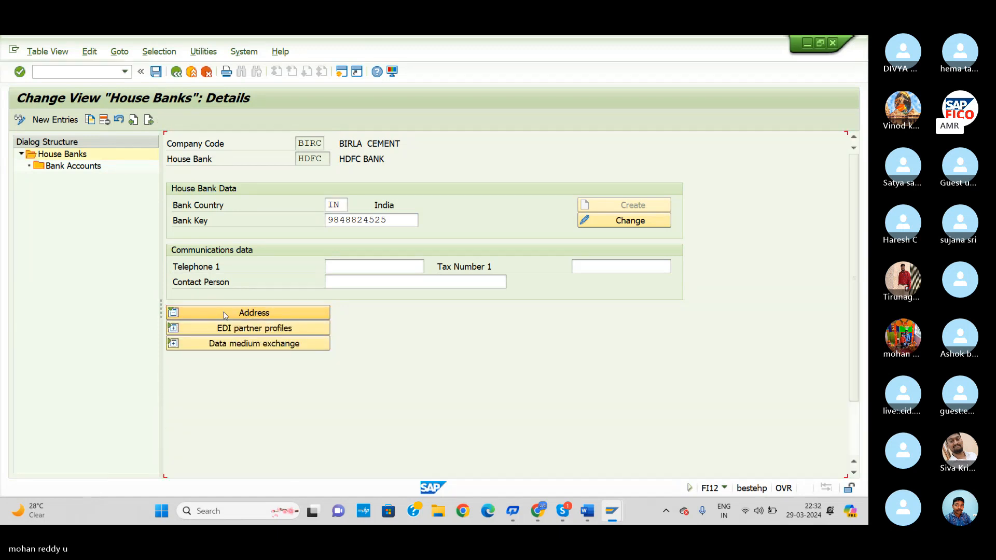
click(224, 313)
scroll(506, 354, down, 1)
scroll(506, 354, down, 2)
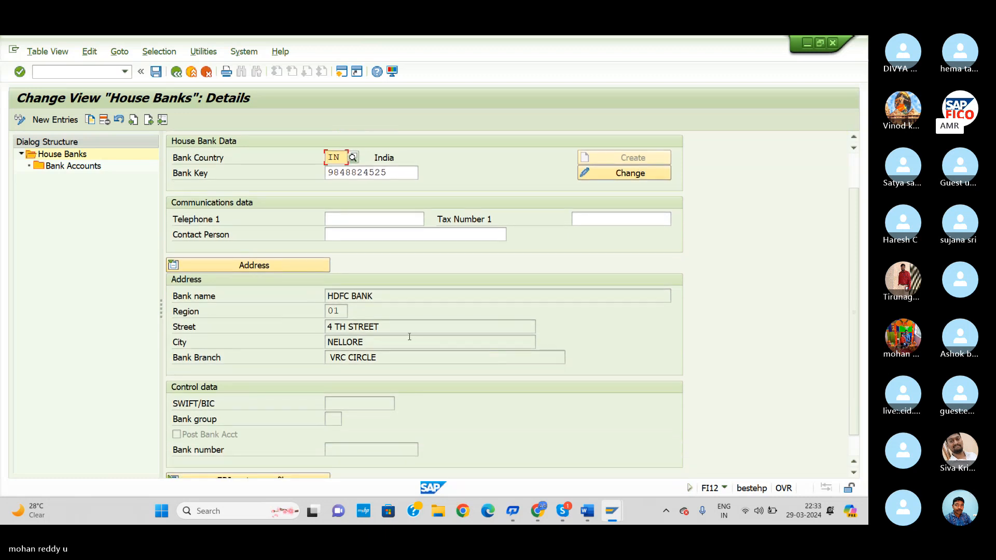
scroll(409, 336, down, 1)
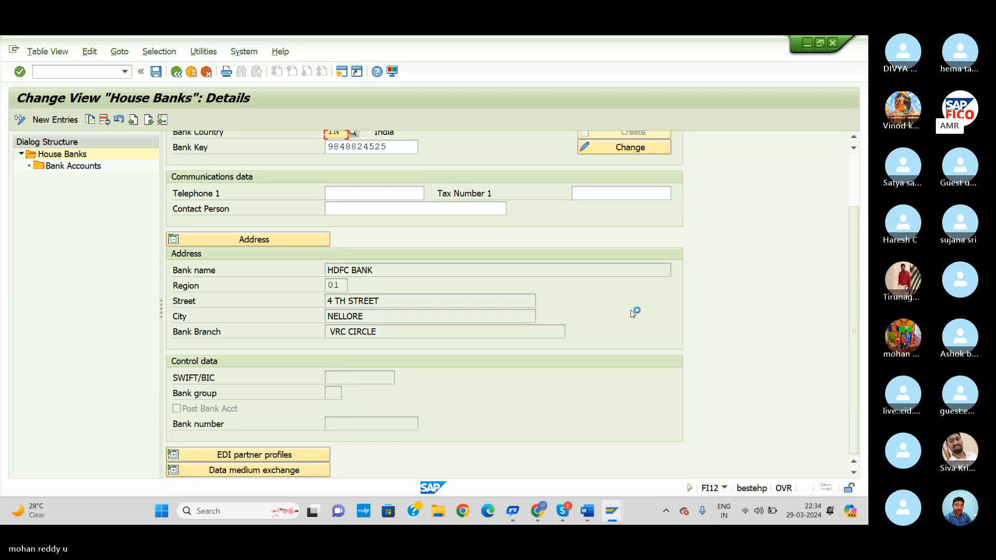
click(181, 74)
Position payment methods in company code to BIRC and open its CHEQUE-BIRC method C entry
click(181, 74)
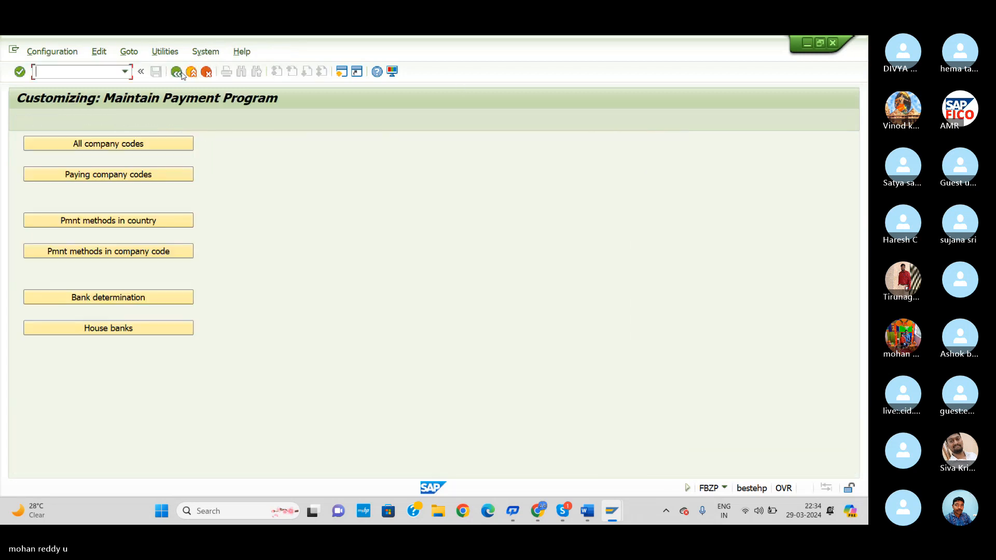
click(167, 254)
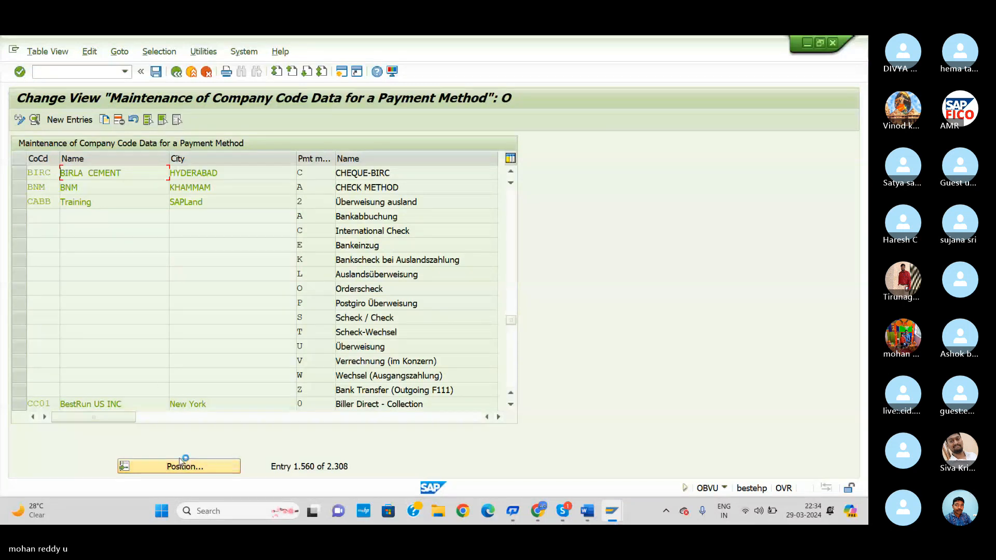
click(191, 465)
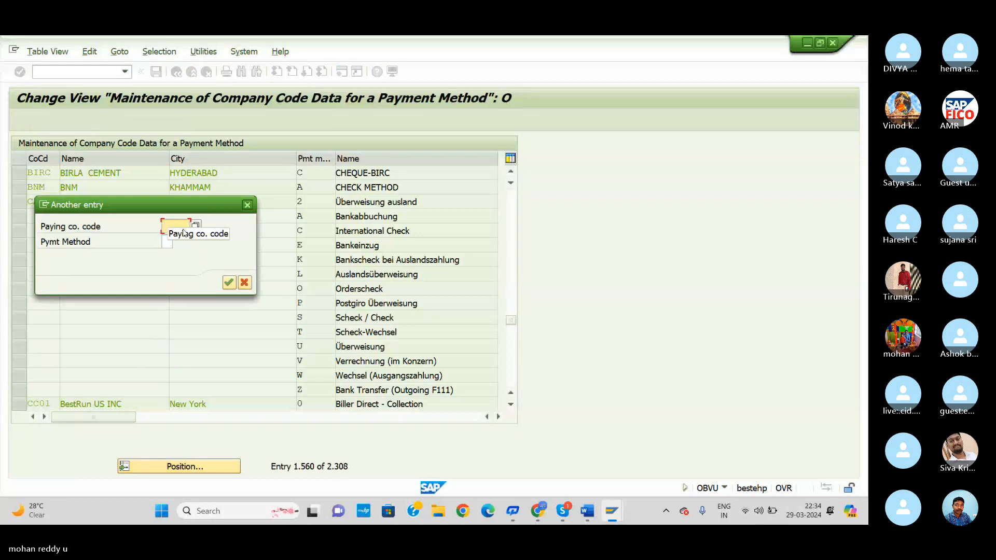
text(B)
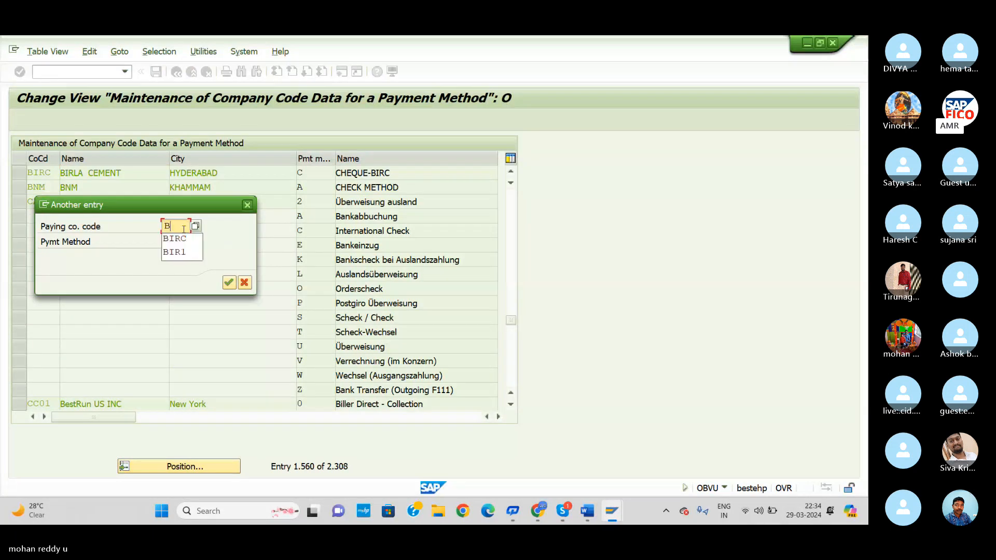
text(IRC)
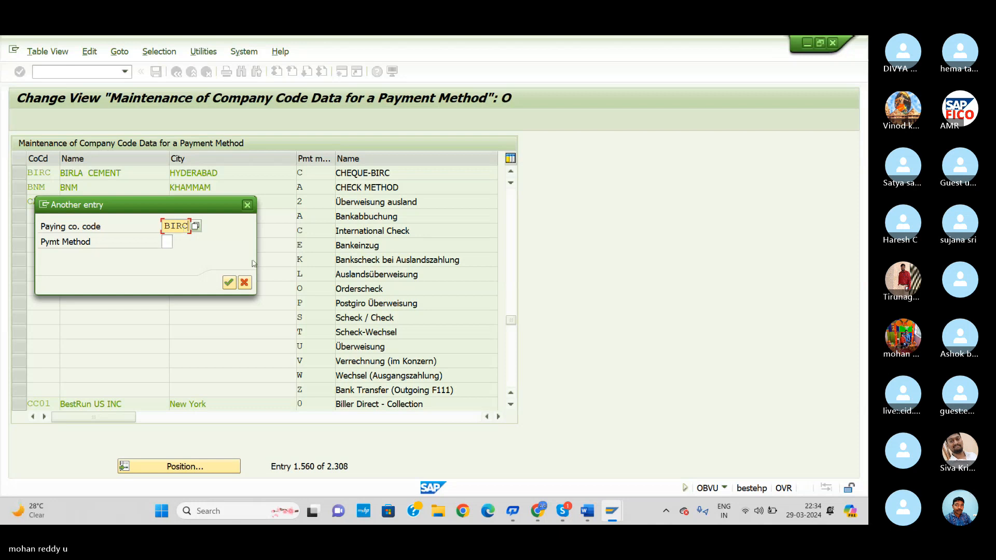
click(229, 283)
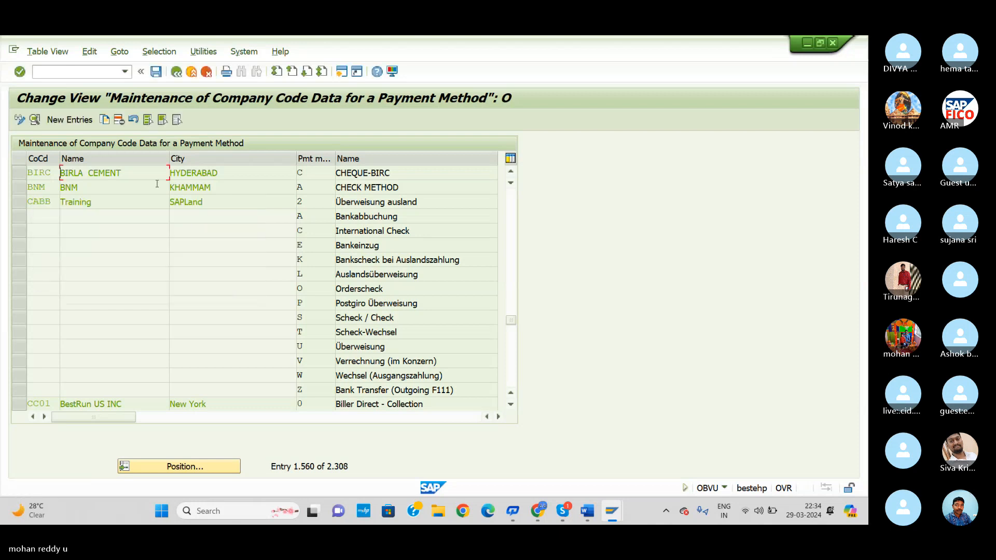
click(135, 178)
Open the BIRC / C payment method details and go to the Distribution amnt field
double_click(52, 174)
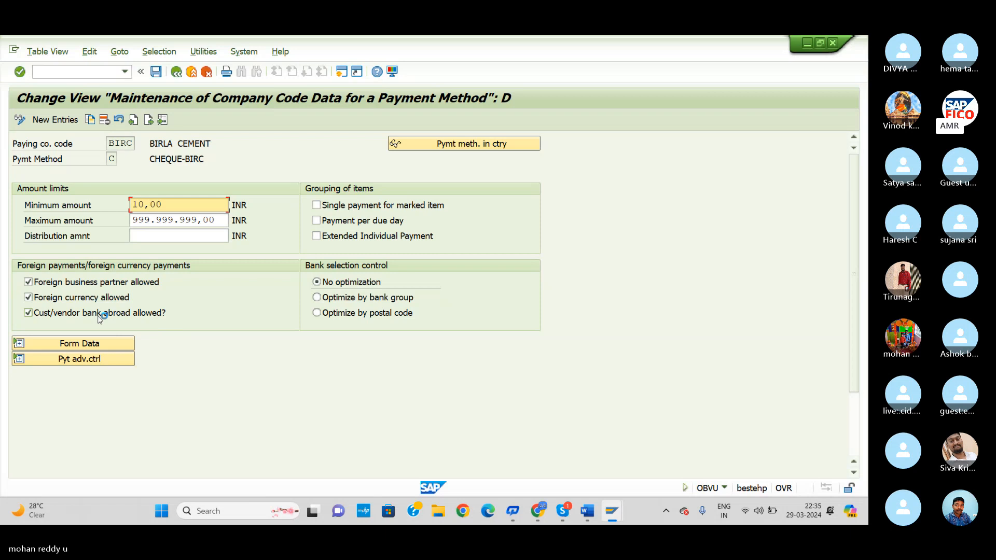
click(167, 237)
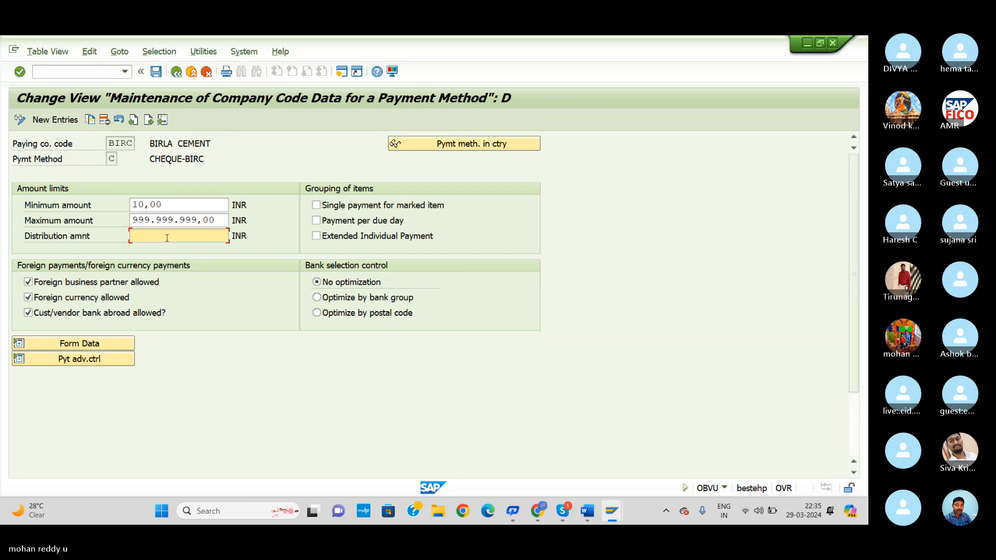
View the F1 help for the distribution amount field, then close it
key(F1)
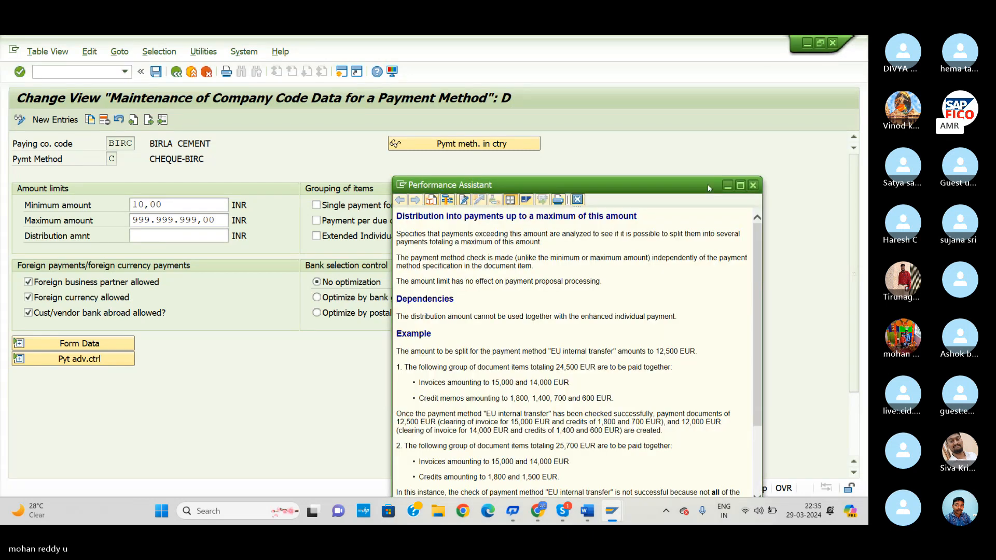
drag(709, 188, 727, 85)
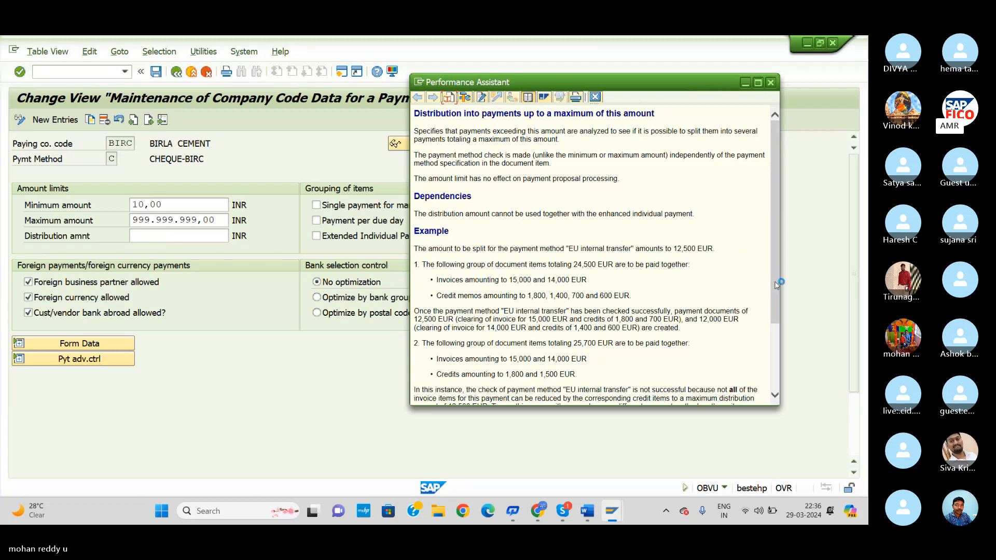
drag(774, 285, 770, 403)
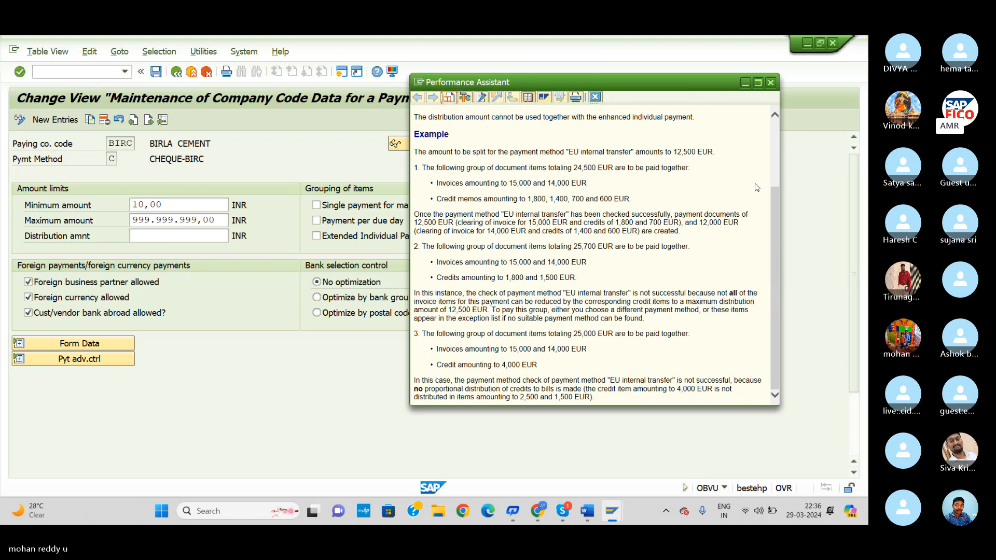
scroll(689, 205, up, 3)
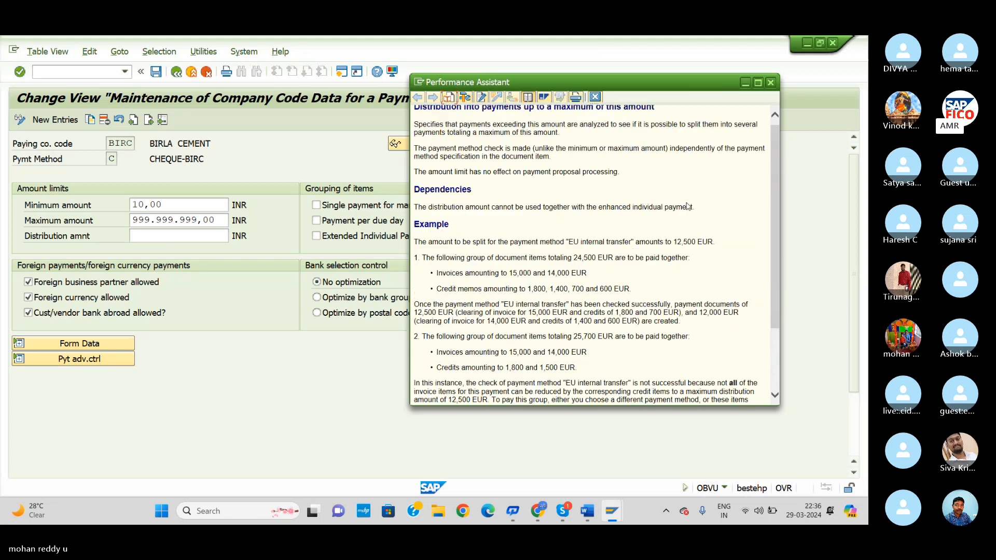
click(770, 83)
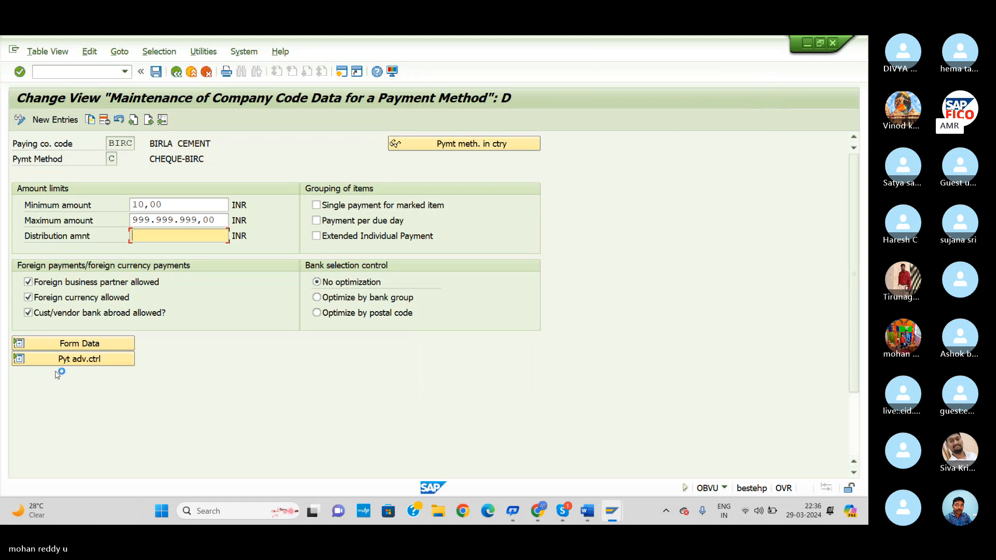
Expand the form data and go to payment medium form F110_PRENUM_CHCK
click(77, 343)
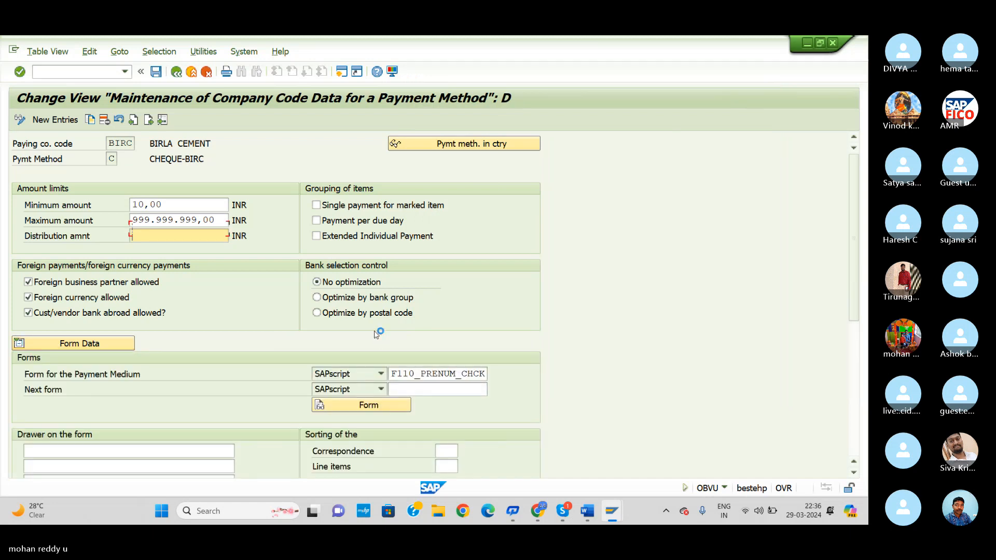
scroll(377, 334, down, 1)
scroll(374, 334, down, 1)
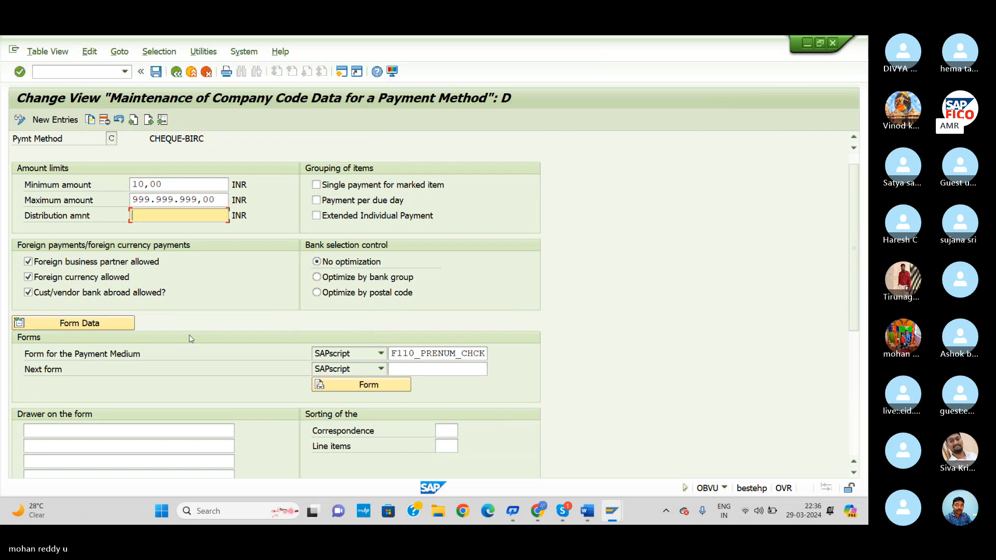
scroll(190, 339, down, 1)
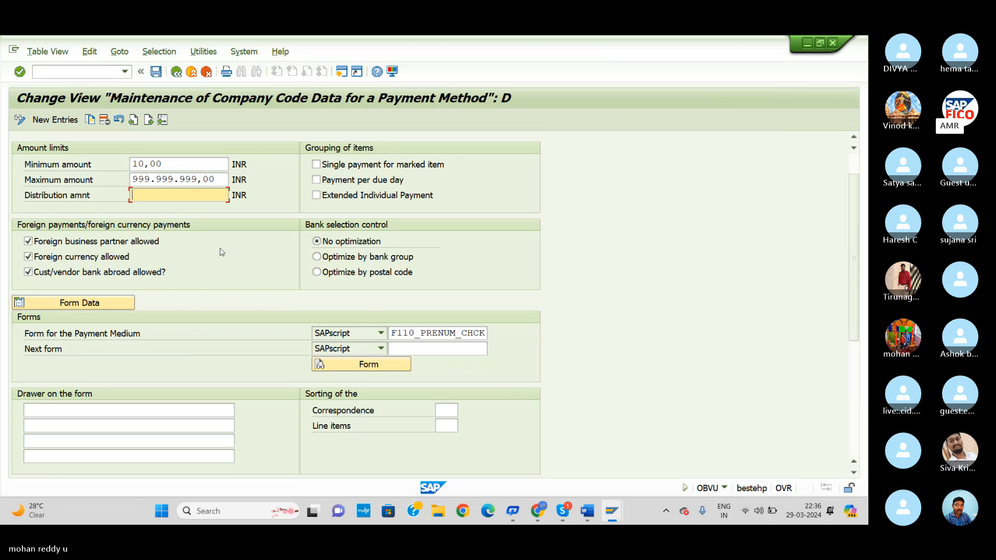
click(427, 338)
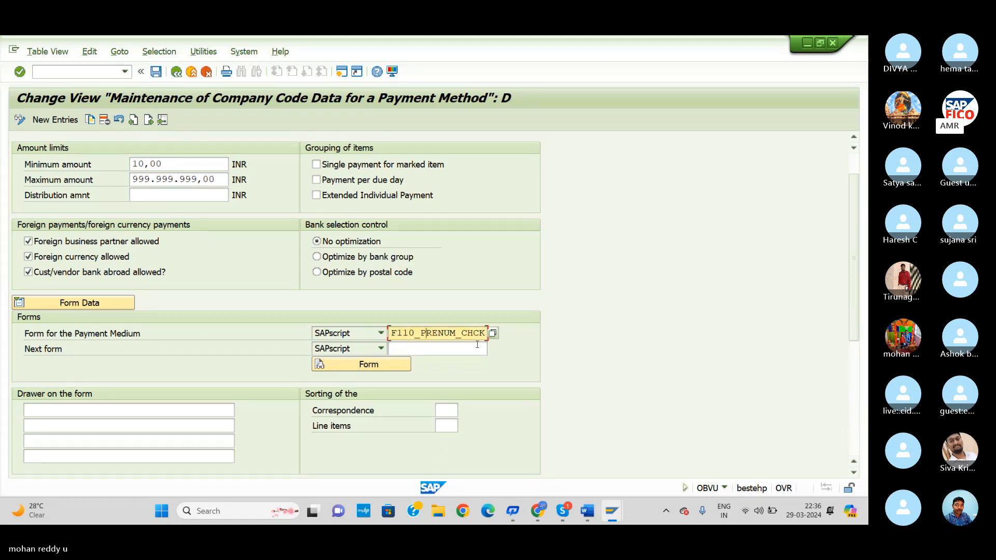
Open check form F110_PRENUM_CHCK and start a test print on output device LP01
click(376, 368)
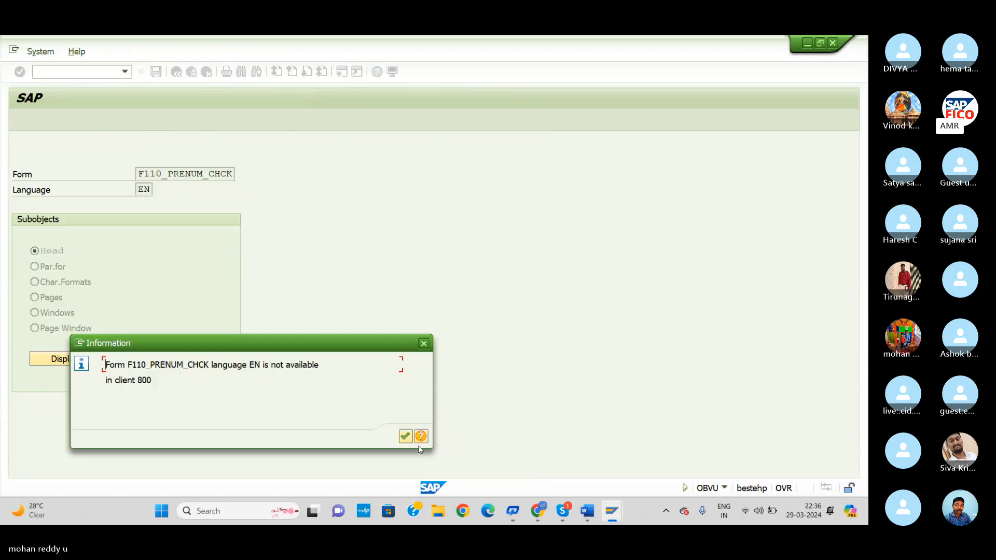
click(405, 437)
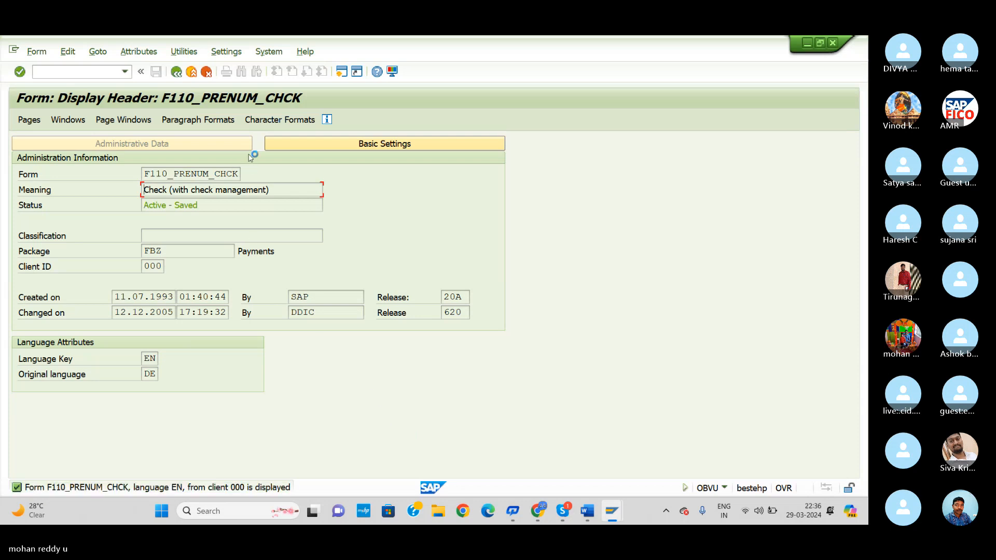
click(196, 53)
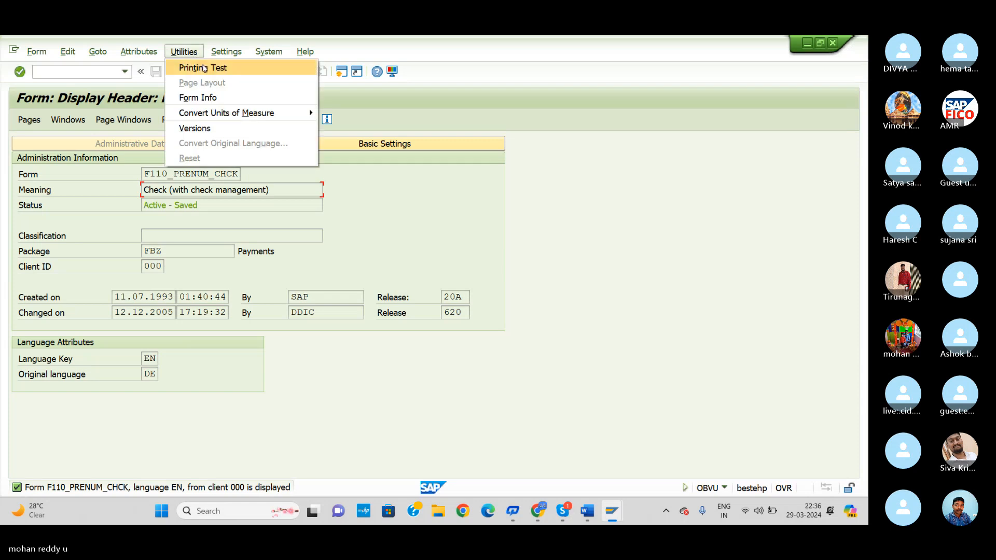
click(203, 68)
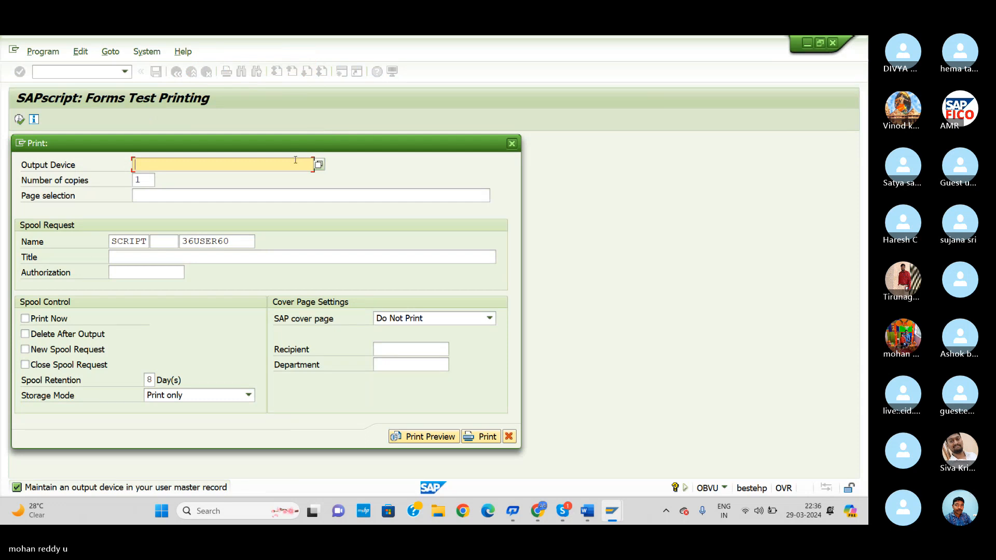
text(LP)
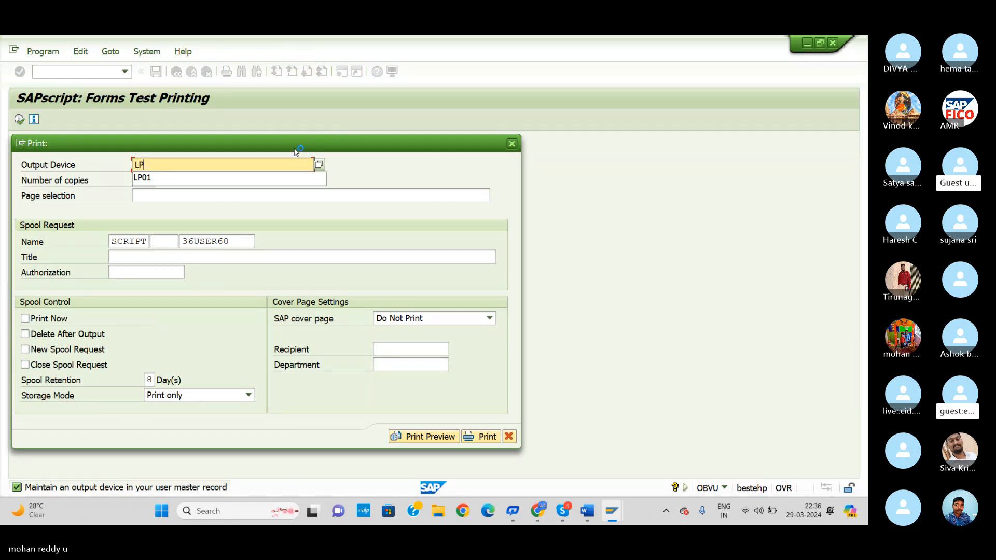
text(01)
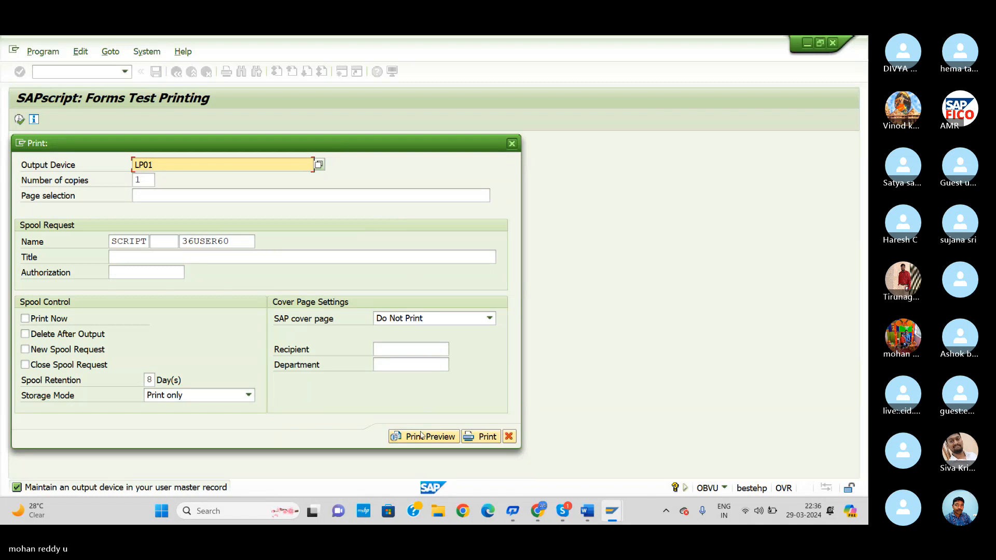
Preview the sample check printout on LP01 and scroll through its pages
click(421, 437)
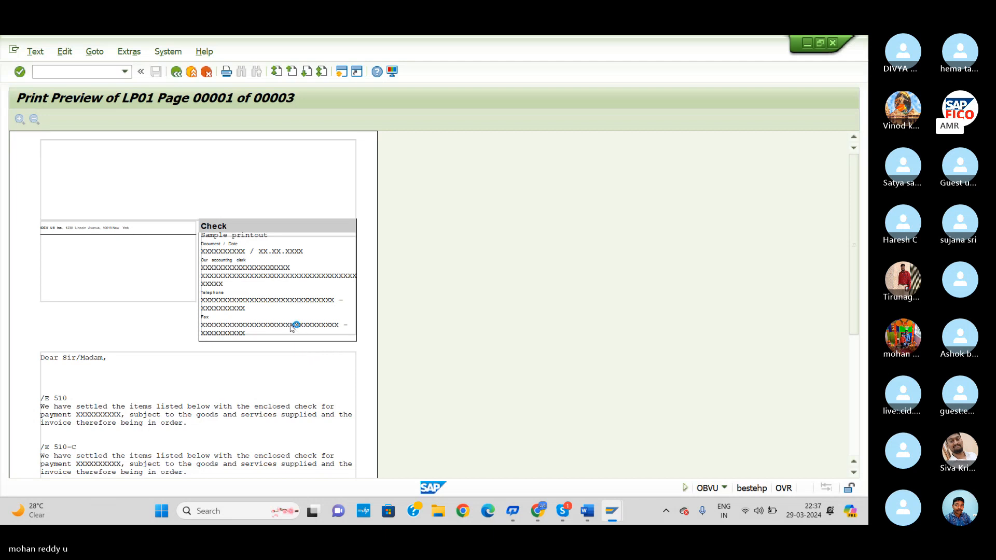
scroll(285, 281, down, 2)
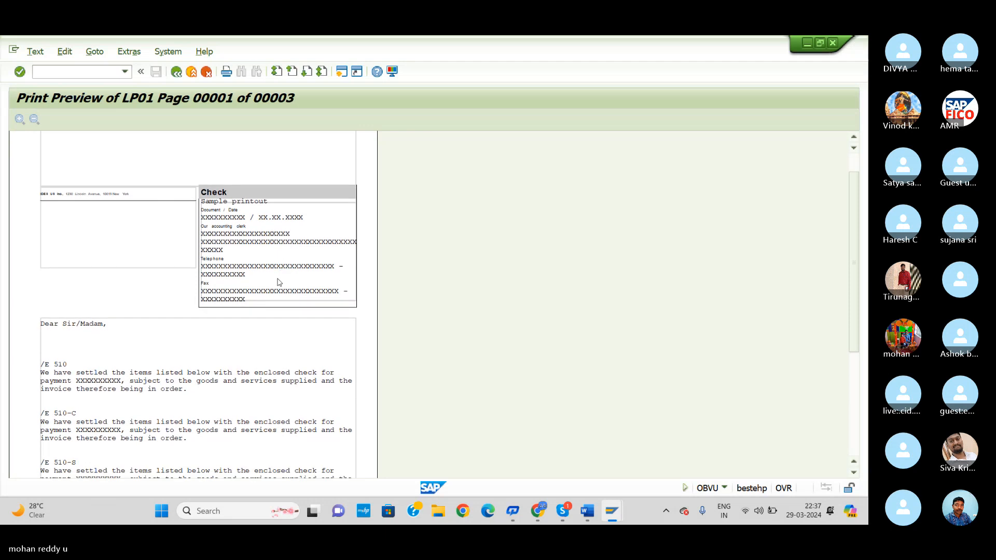
scroll(279, 282, down, 2)
scroll(271, 285, up, 1)
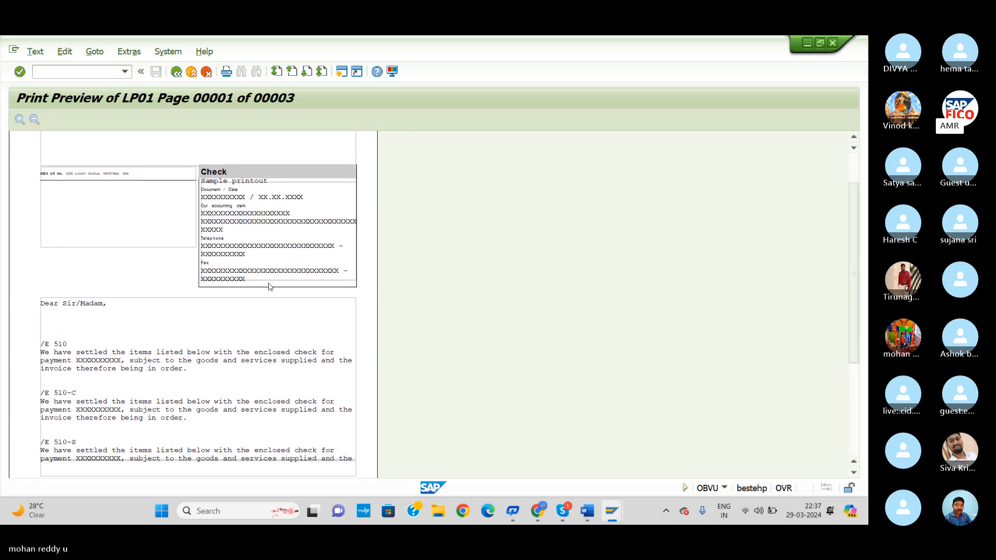
scroll(269, 287, down, 2)
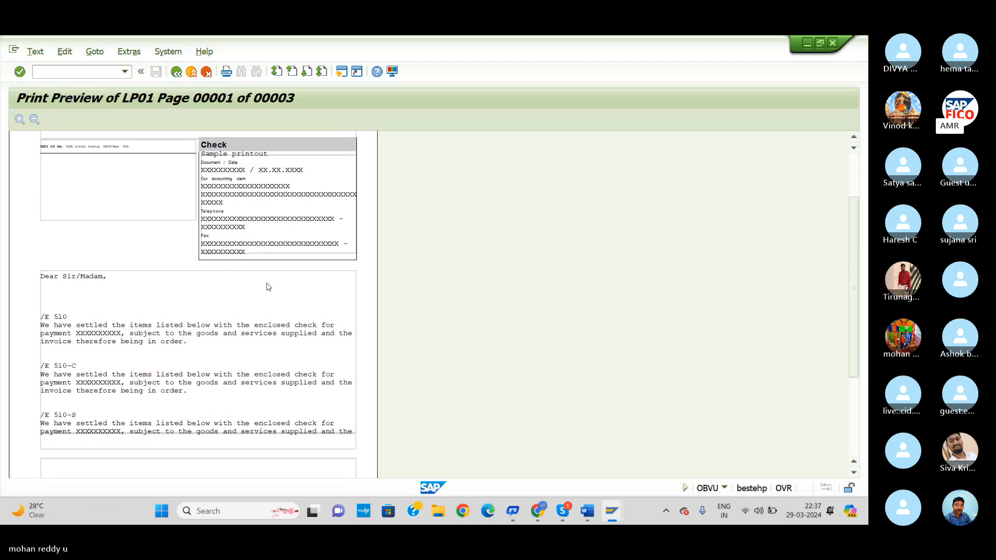
scroll(269, 285, up, 1)
scroll(262, 286, up, 1)
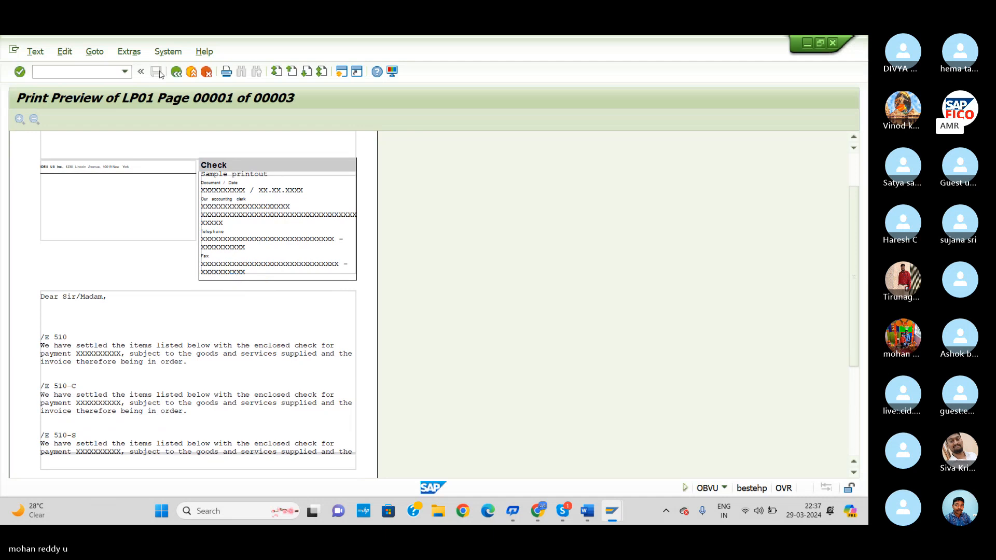
Go back from the print preview to FBZP and open Bank determination
click(176, 73)
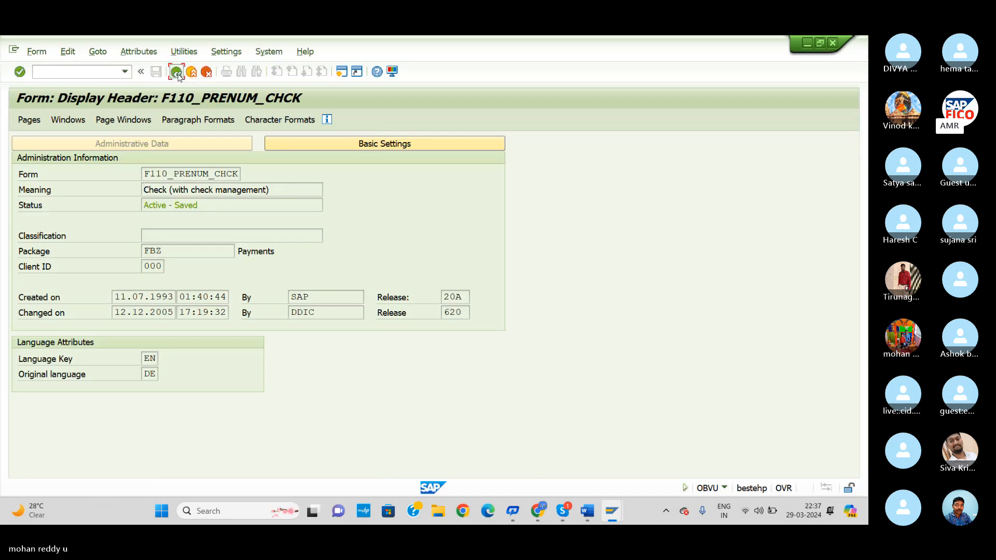
click(177, 74)
click(177, 73)
click(177, 73)
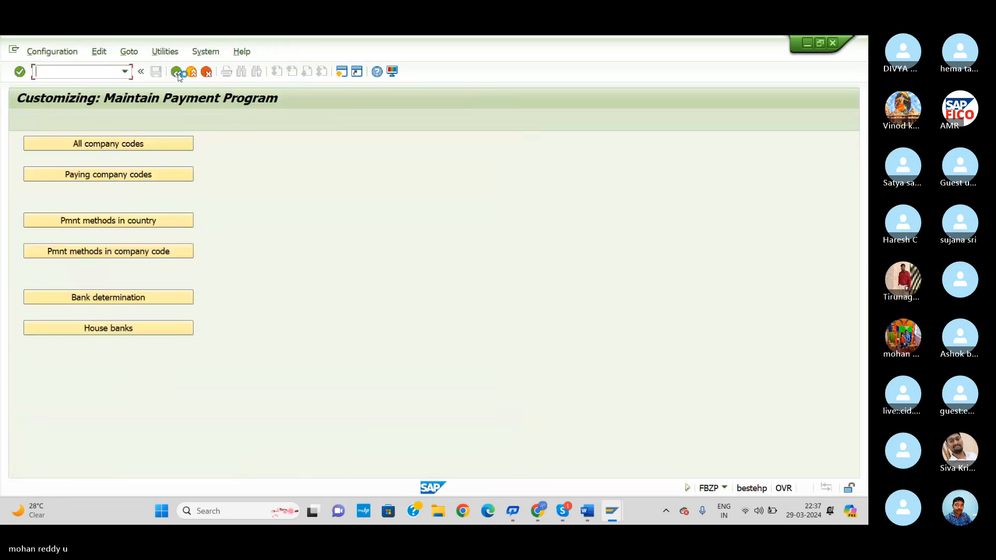
click(158, 299)
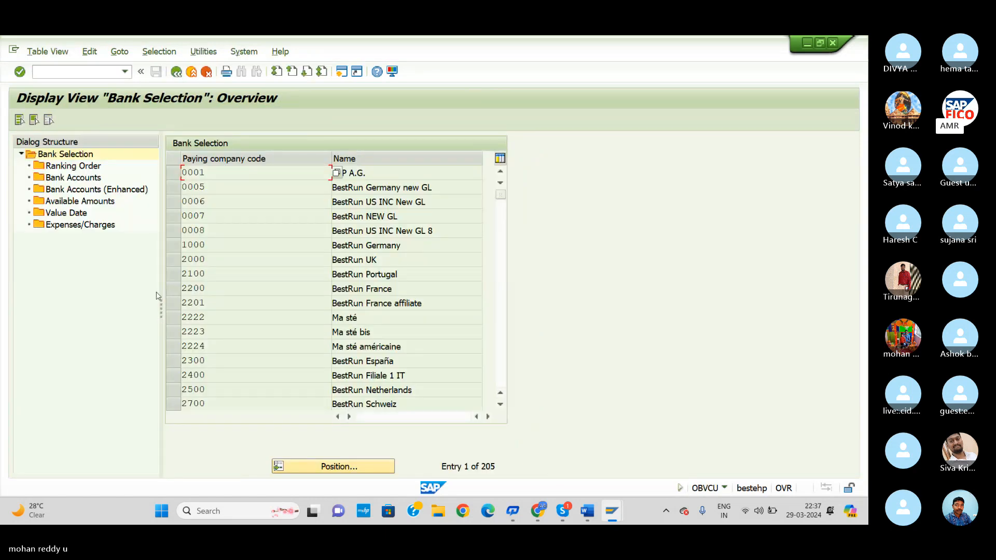
Position the Bank Selection list on paying company code BIRC and select it
click(328, 474)
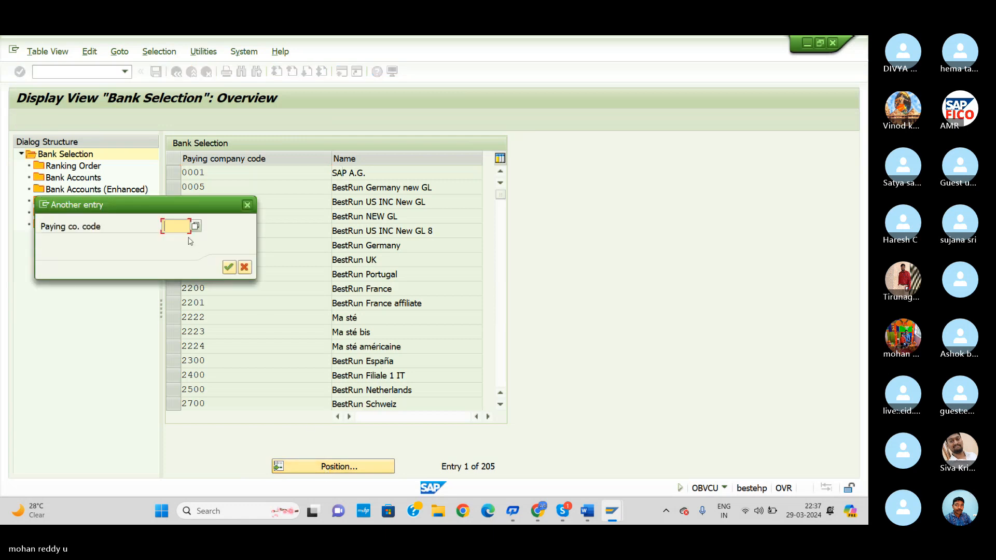
text(BIR)
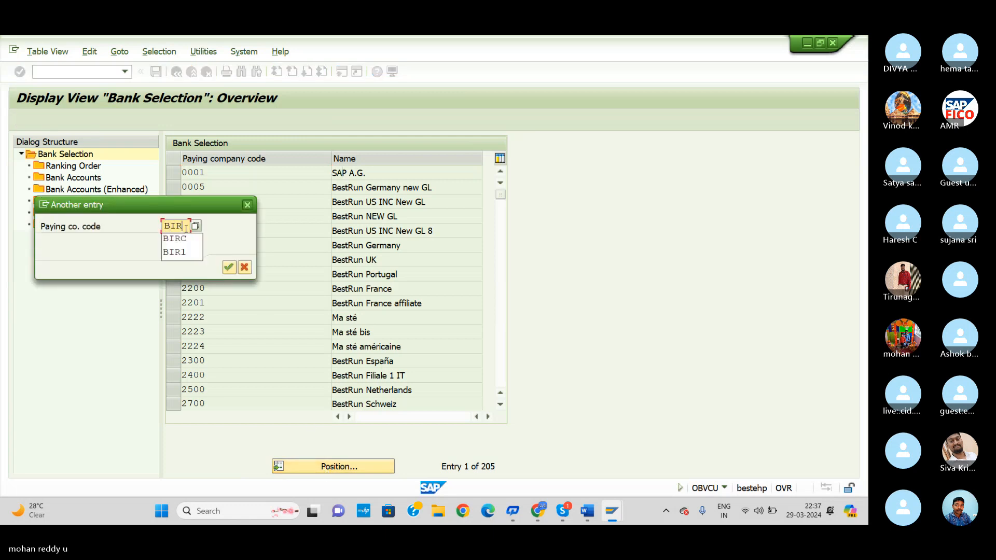
text(C)
click(228, 269)
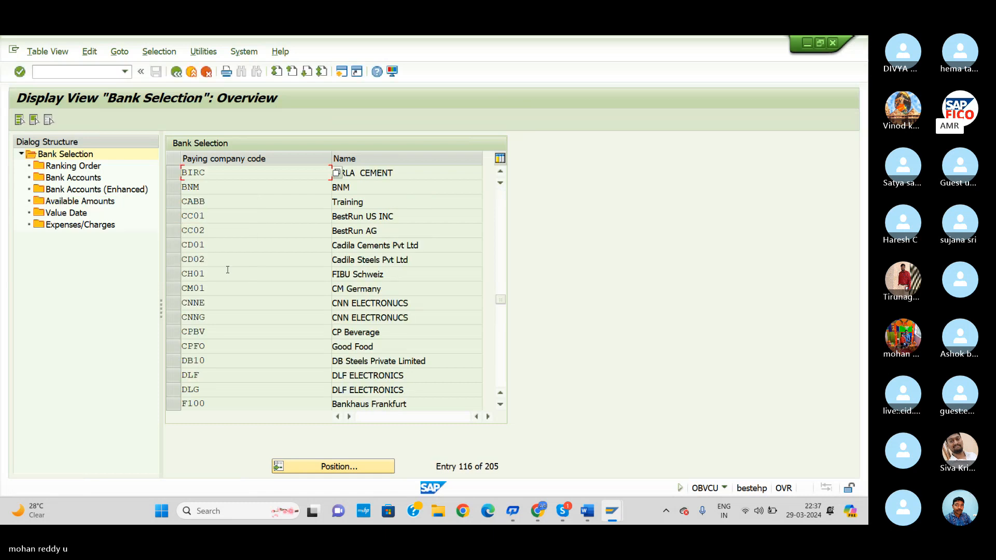
click(167, 177)
Rank house bank HDFC first for method C, then assign account HDF1 with subaccount 0101
double_click(93, 167)
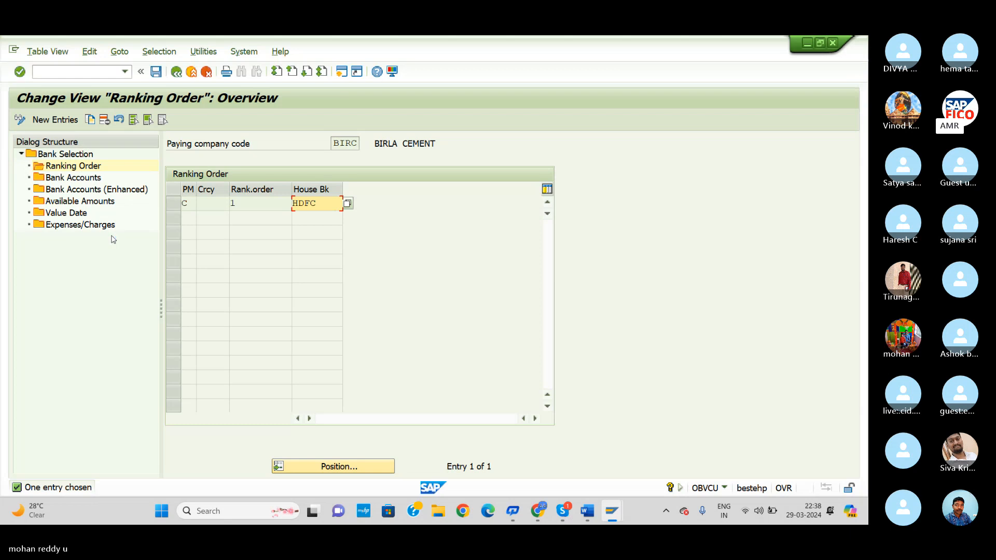
double_click(93, 179)
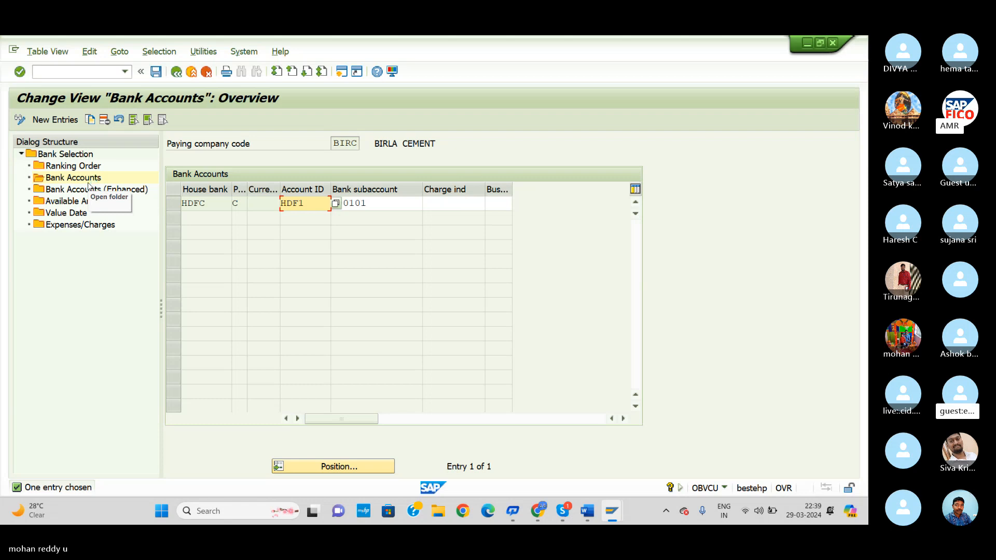
Enter 999 days and 999.999,00 INR outgoing and incoming for HDFC account HDF1
double_click(89, 182)
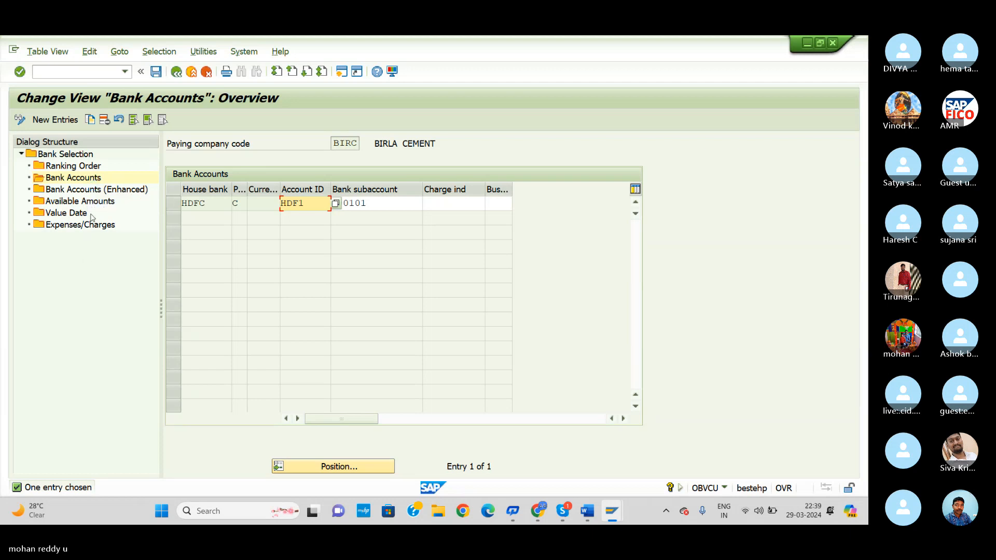
click(91, 205)
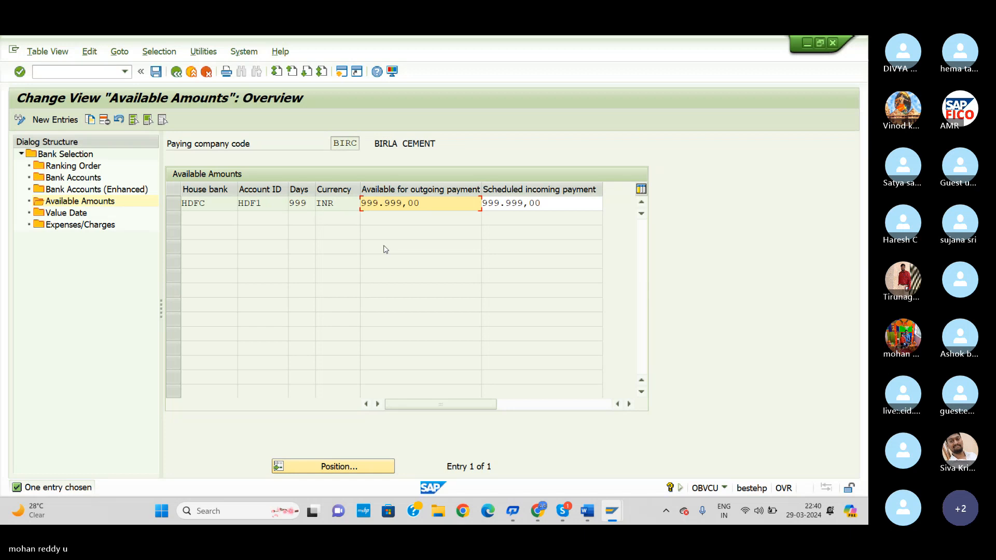
Give method C from HDFC account HDF1 a 2-day value date up to 999.999,00 INR, then switch to Skype
click(69, 214)
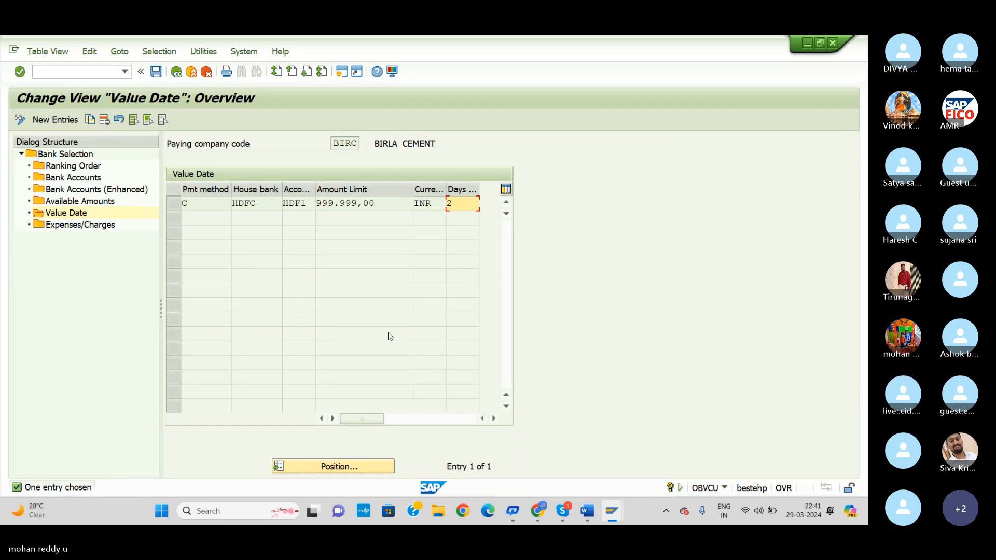
mouse_move(564, 510)
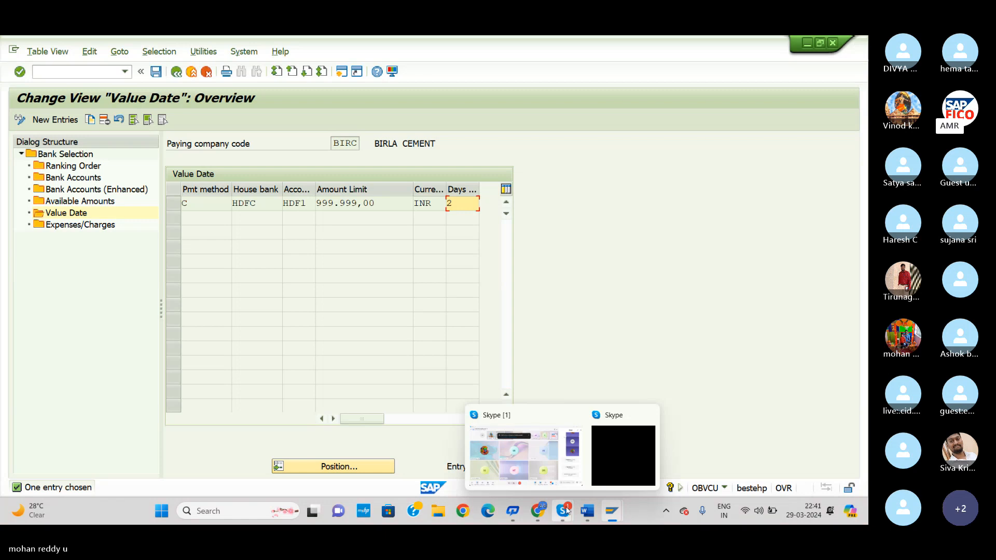
click(552, 475)
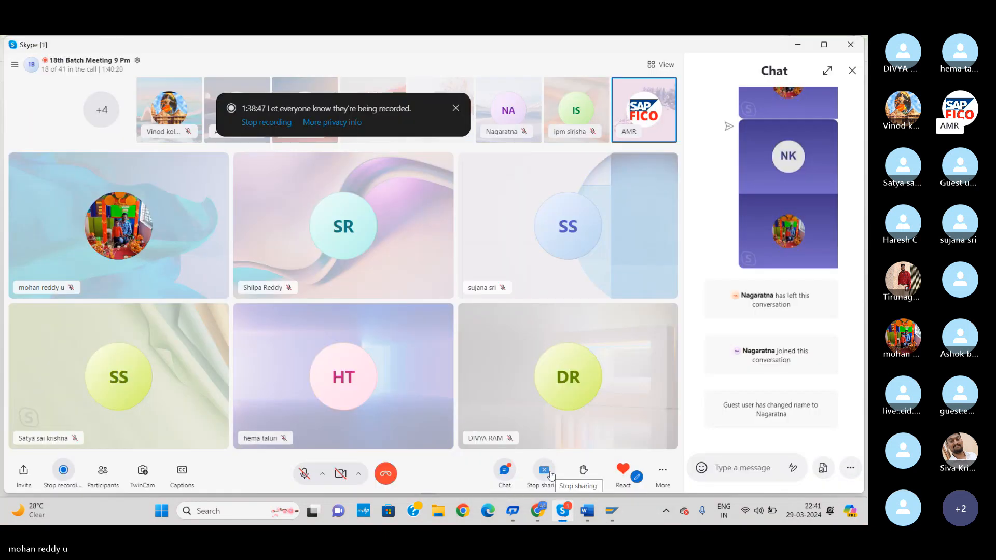